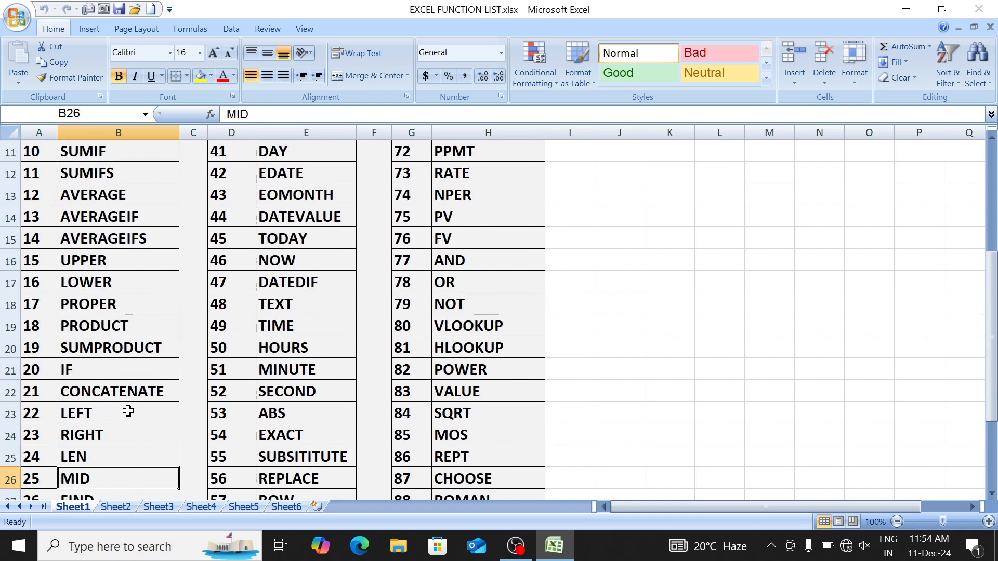
Step: Leave the IF entry of the Sheet1 function list and switch to the blank Sheet2
{"action": "key", "text": "Up"}
{"action": "key", "text": "Up"}
{"action": "key", "text": "Up"}
{"action": "key", "text": "Up"}
{"action": "key", "text": "Up"}
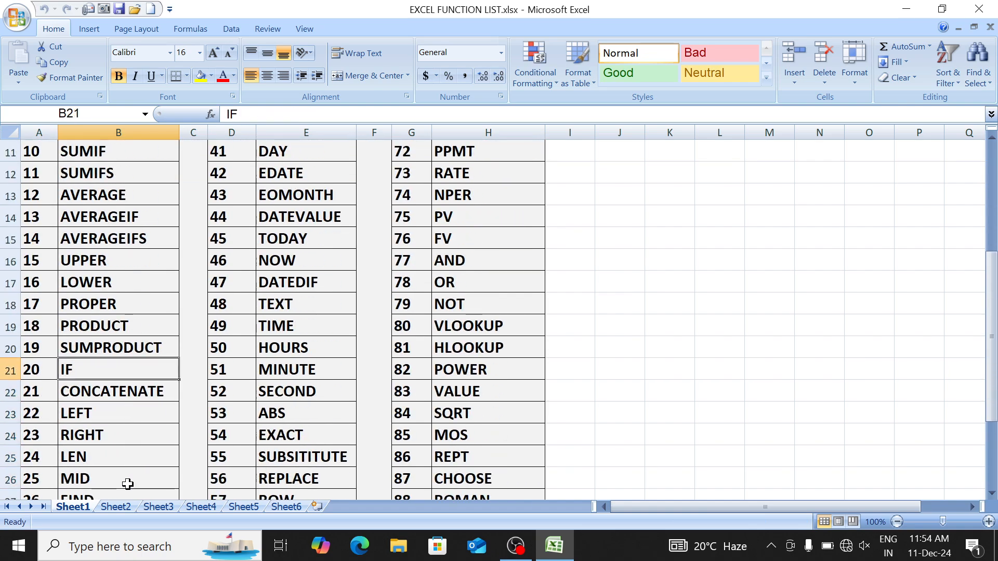
{"action": "left_click", "coordinate": [127, 508]}
Step: Enter the sample number 122 in D4, then begin an =IF( formula in F4
{"action": "left_click", "coordinate": [191, 315]}
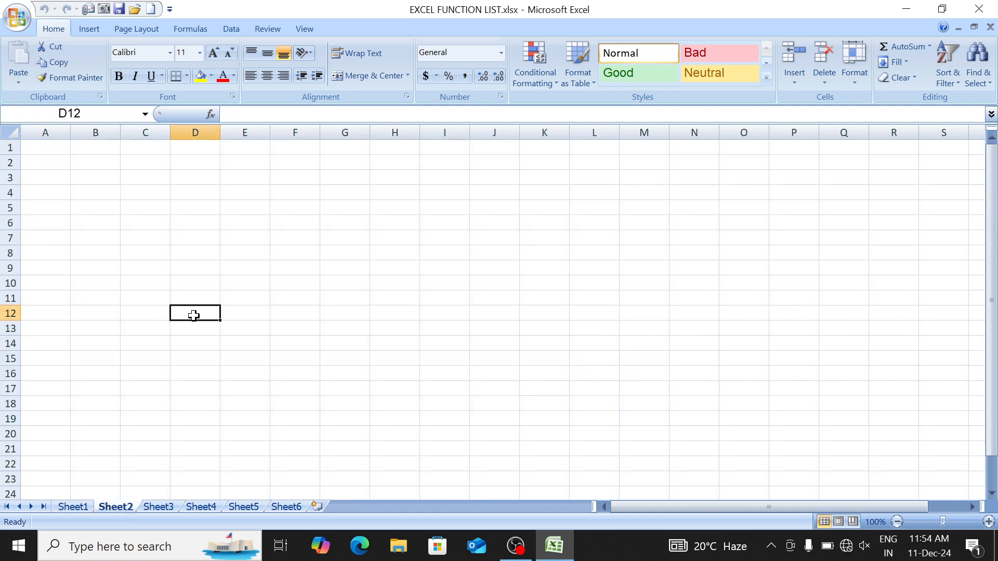
{"action": "left_click", "coordinate": [250, 248]}
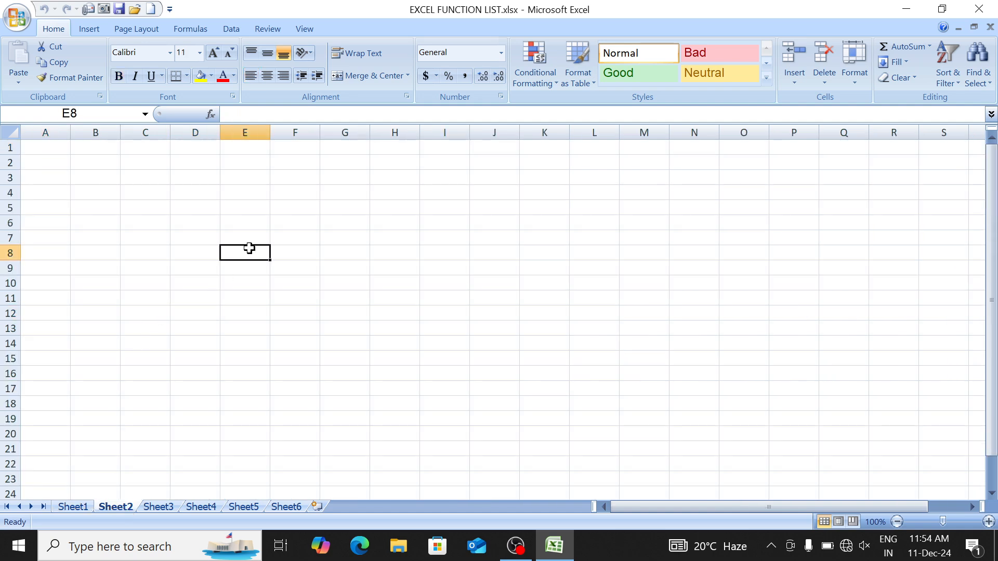
{"action": "left_click", "coordinate": [187, 198]}
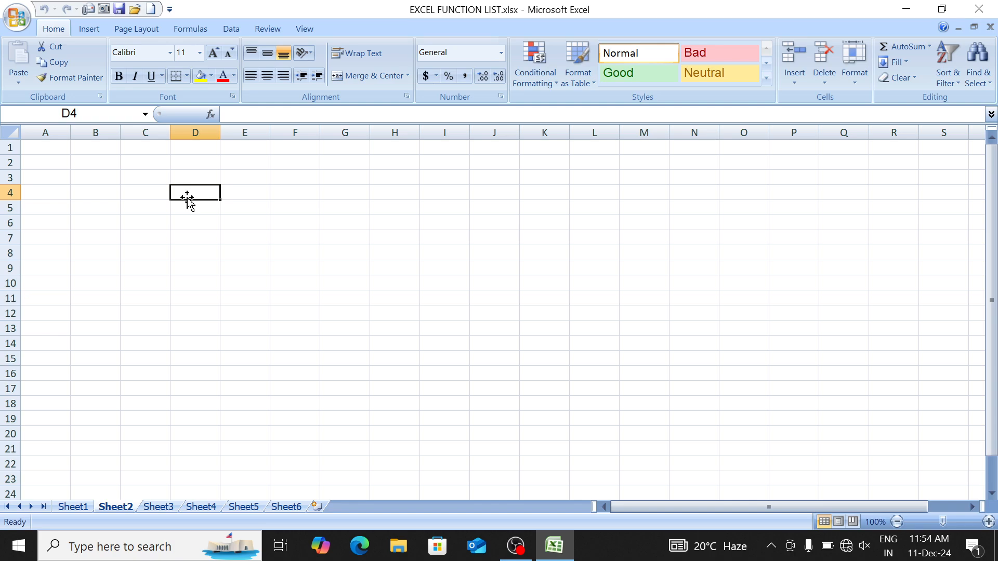
{"action": "key", "text": "Up"}
{"action": "key", "text": "Left"}
{"action": "key", "text": "Right"}
{"action": "key", "text": "Down"}
{"action": "type", "text": "34"}
{"action": "key", "text": "BackSpace"}
{"action": "key", "text": "BackSpace"}
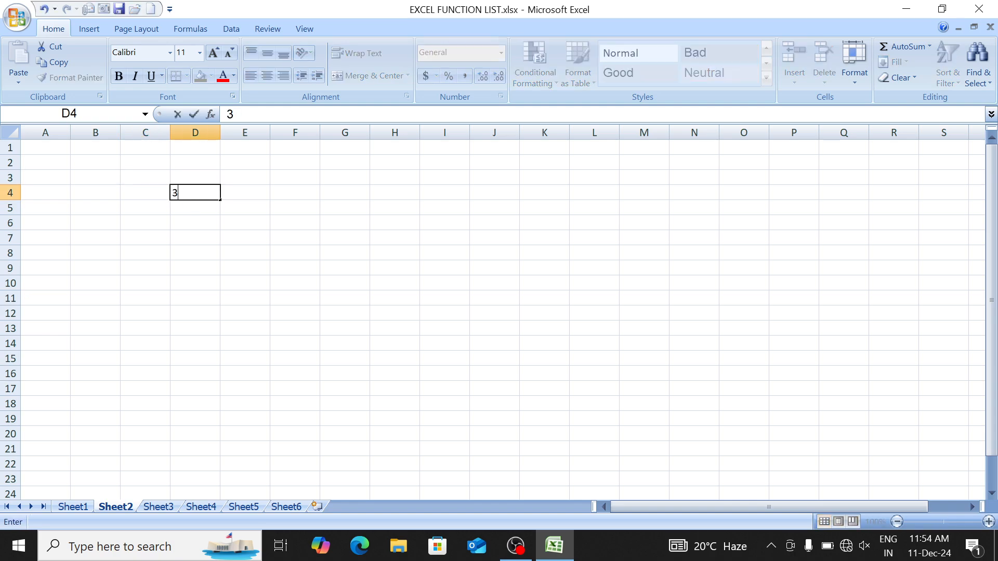
{"action": "type", "text": "122"}
{"action": "key", "text": "Right"}
{"action": "key", "text": "Right"}
{"action": "type", "text": "=if("}
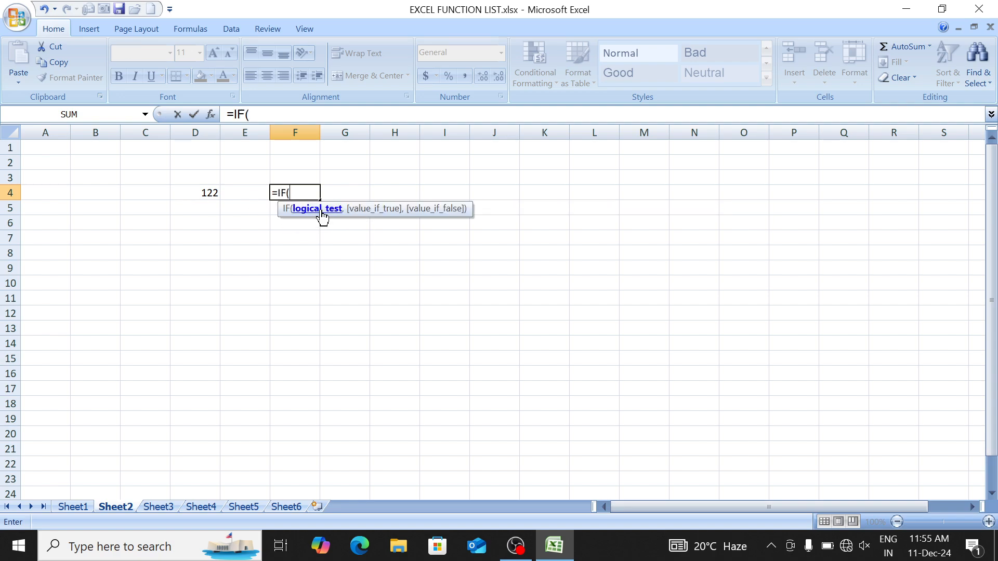
Step: Finish F4's nested IF: D4>=1000 gives "Large Number", D4>=100 "Normal Number", else "Small Number"
{"action": "left_click", "coordinate": [194, 193]}
{"action": "type", "text": ">"}
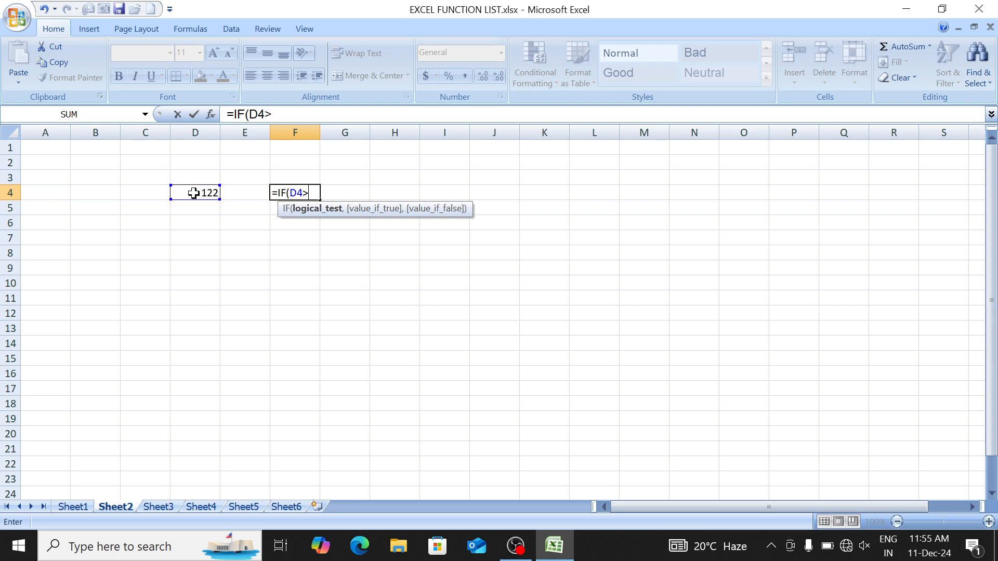
{"action": "type", "text": "=1000,"}
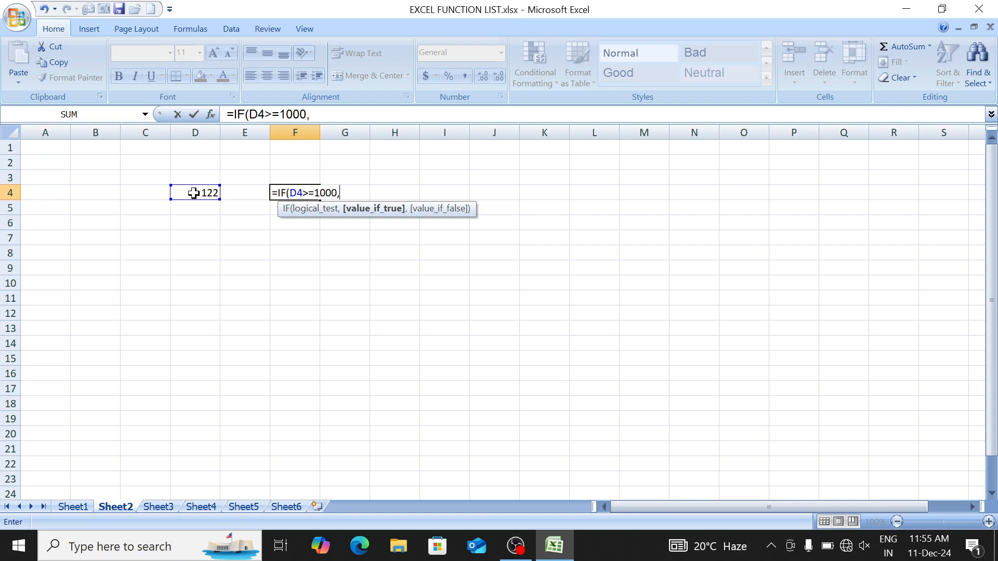
{"action": "type", "text": "\"L"}
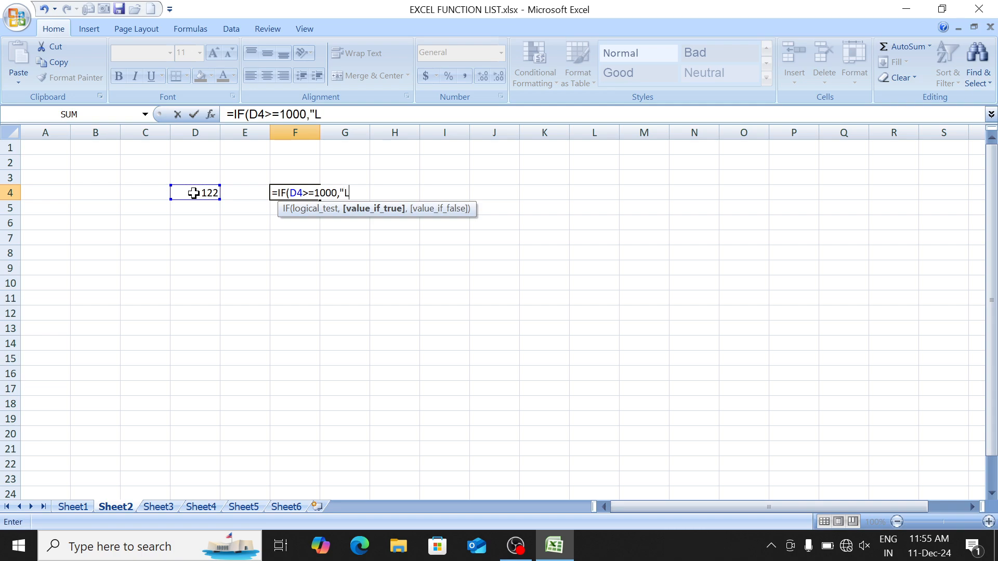
{"action": "type", "text": "arge Number"}
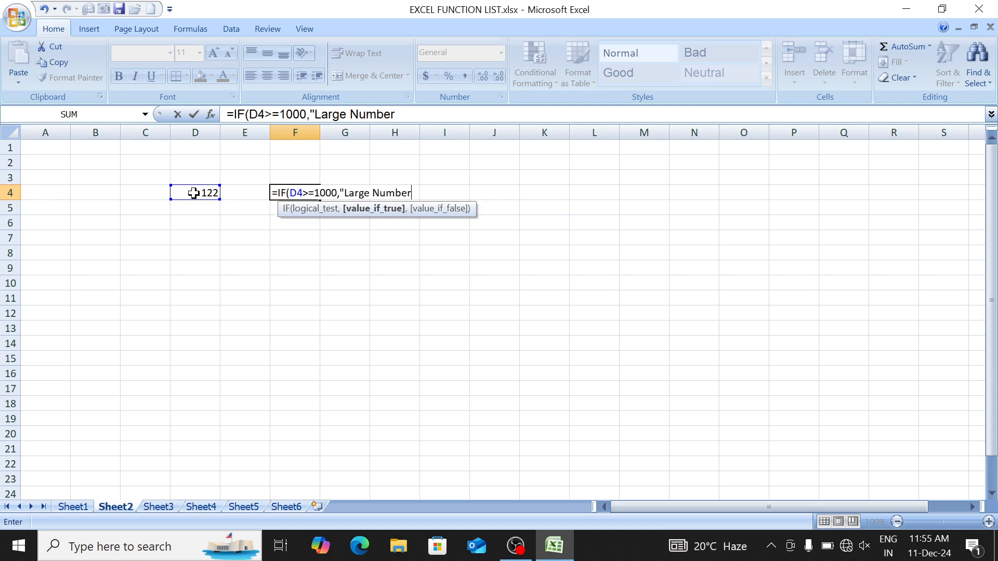
{"action": "type", "text": "\","}
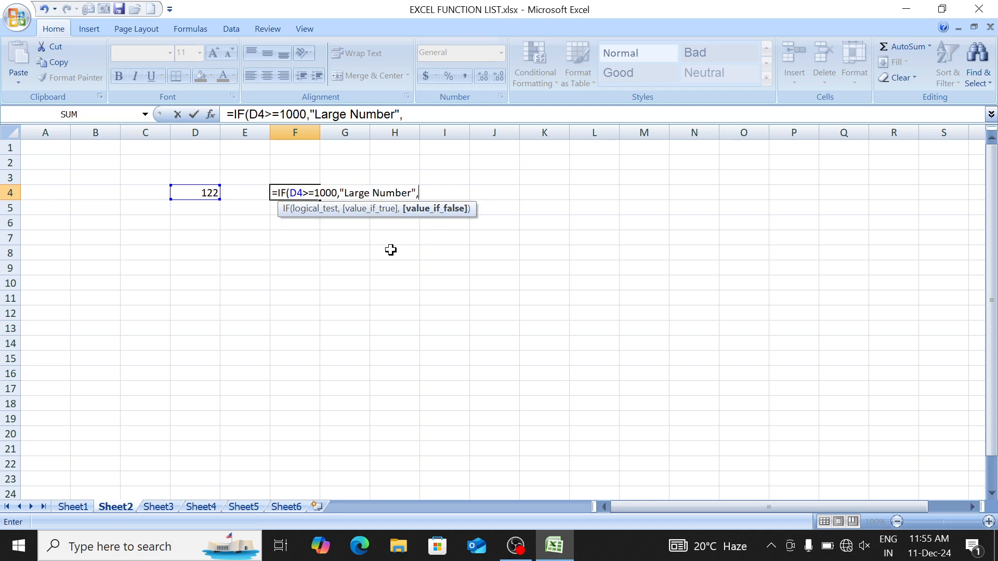
{"action": "type", "text": "IF("}
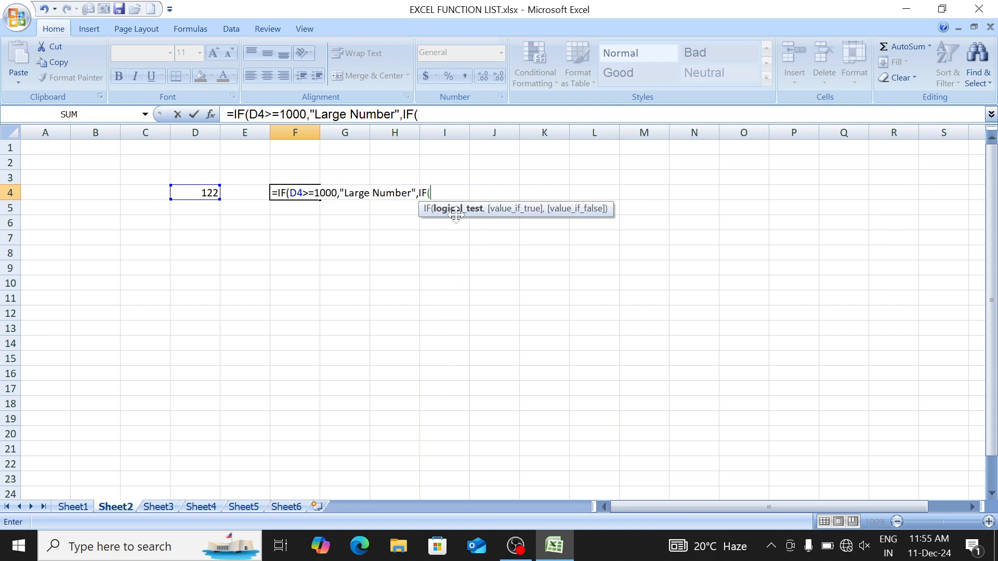
{"action": "left_click", "coordinate": [186, 193]}
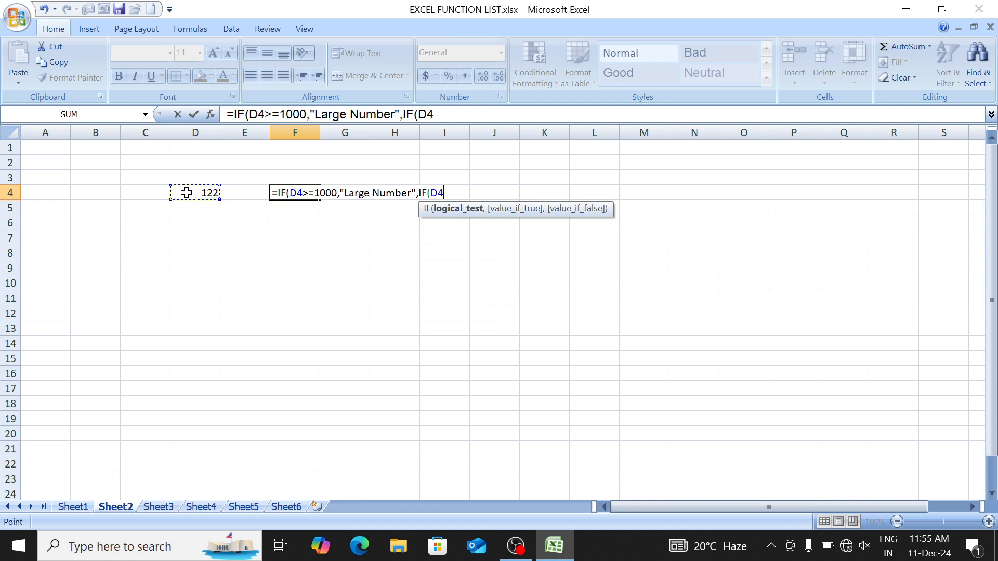
{"action": "type", "text": ">="}
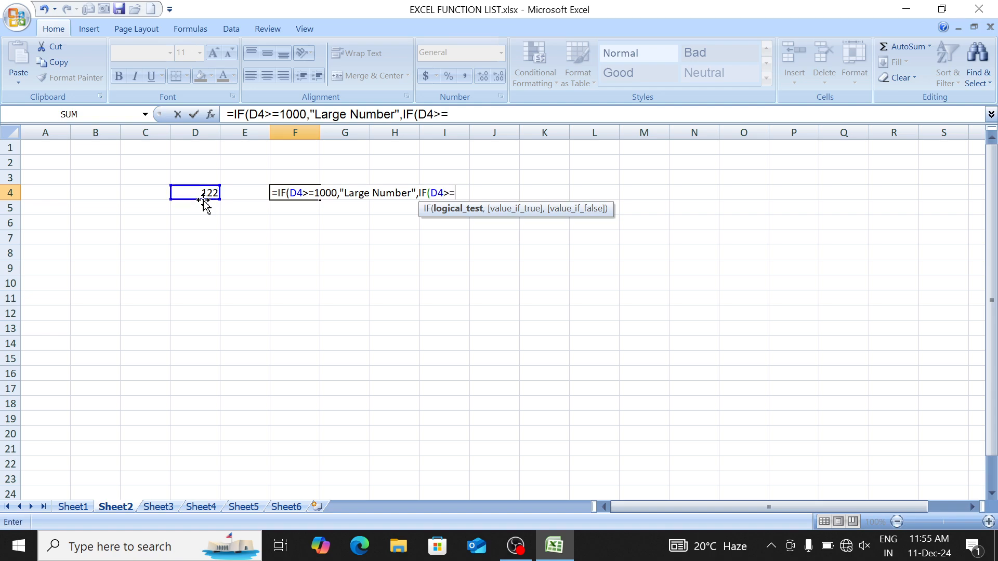
{"action": "type", "text": "100,"}
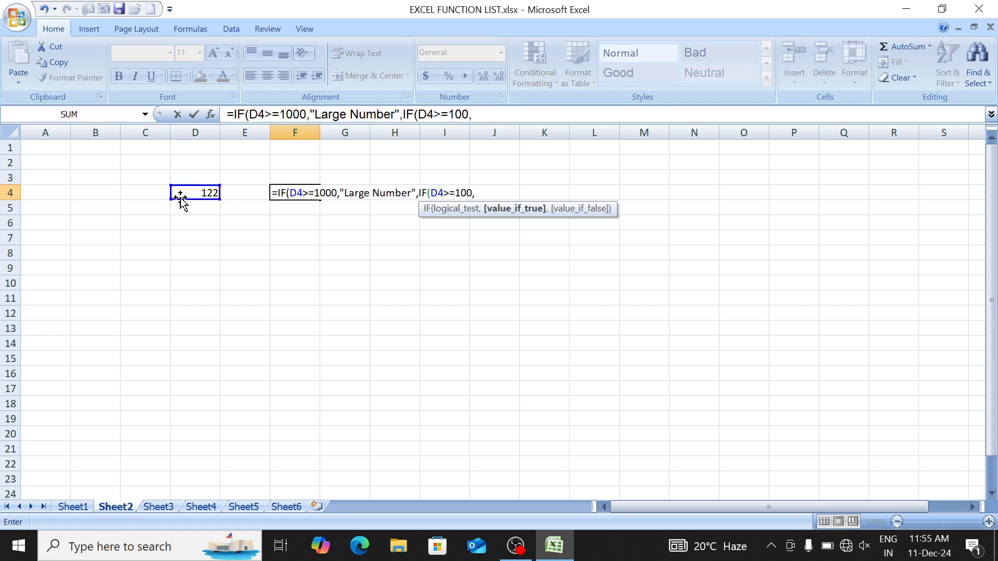
{"action": "type", "text": "\"Nor Ma"}
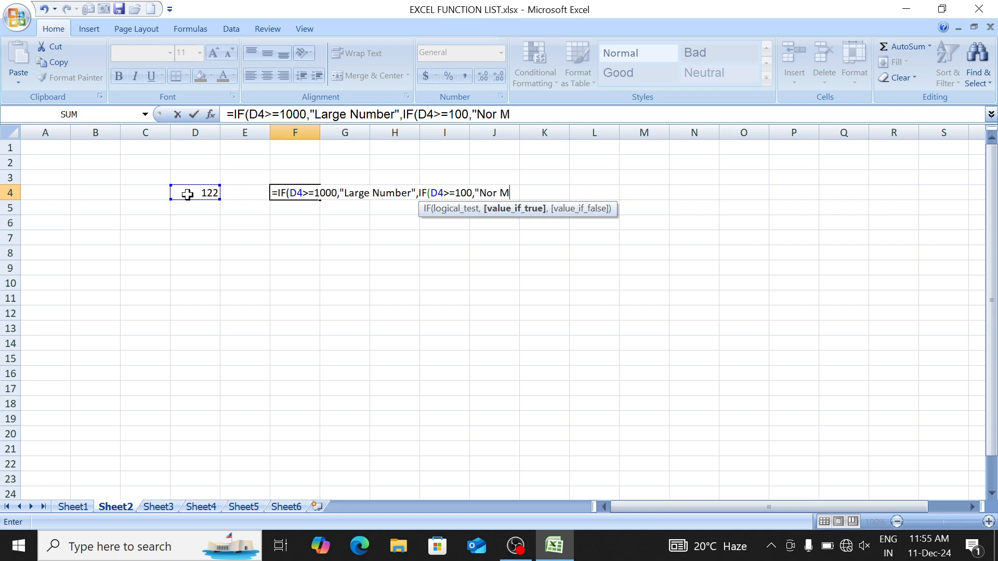
{"action": "key", "text": "BackSpace"}
{"action": "key", "text": "BackSpace"}
{"action": "type", "text": "N"}
{"action": "key", "text": "BackSpace"}
{"action": "type", "text": "mal Number\","}
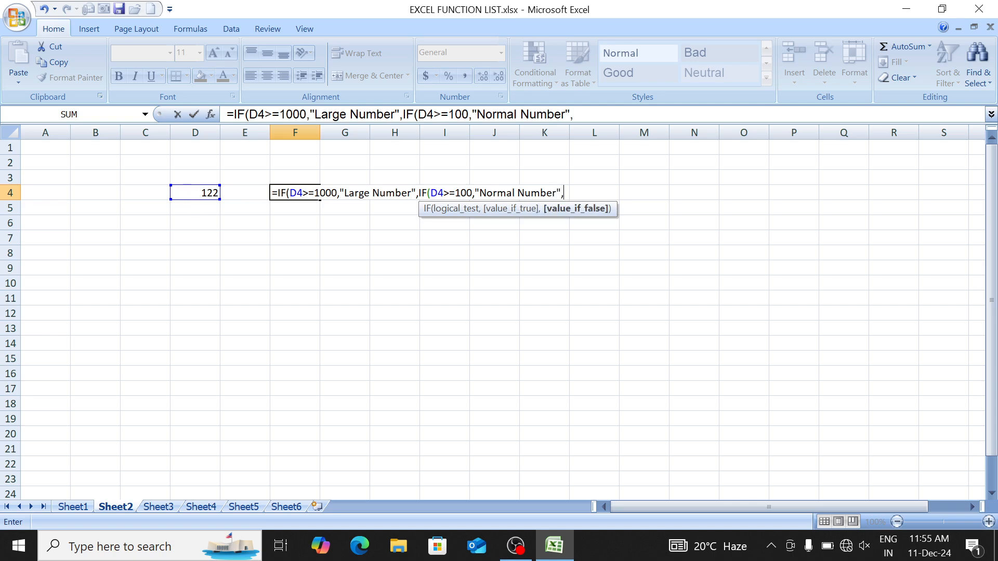
{"action": "type", "text": "\""}
{"action": "type", "text": "Small Number\""}
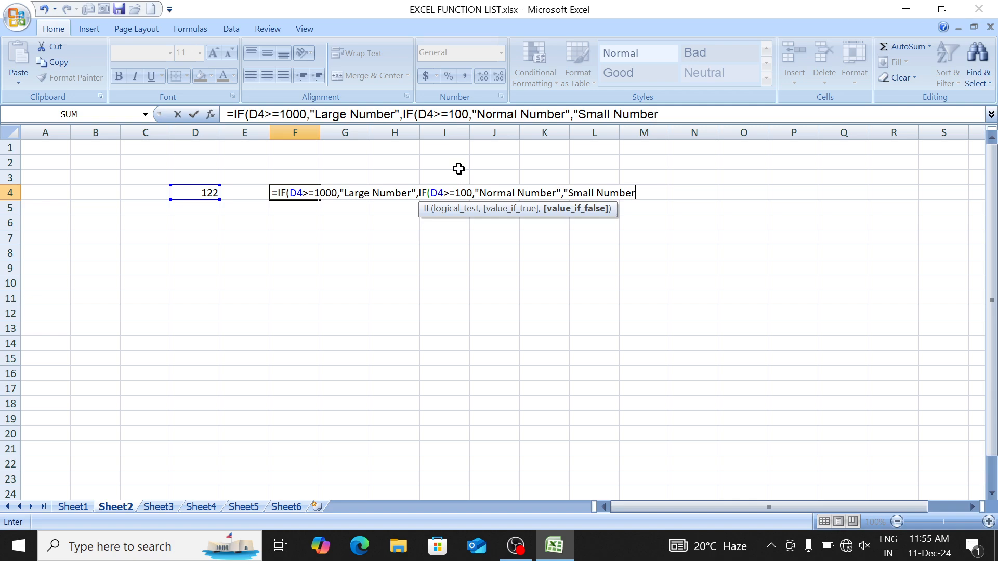
{"action": "type", "text": ")"}
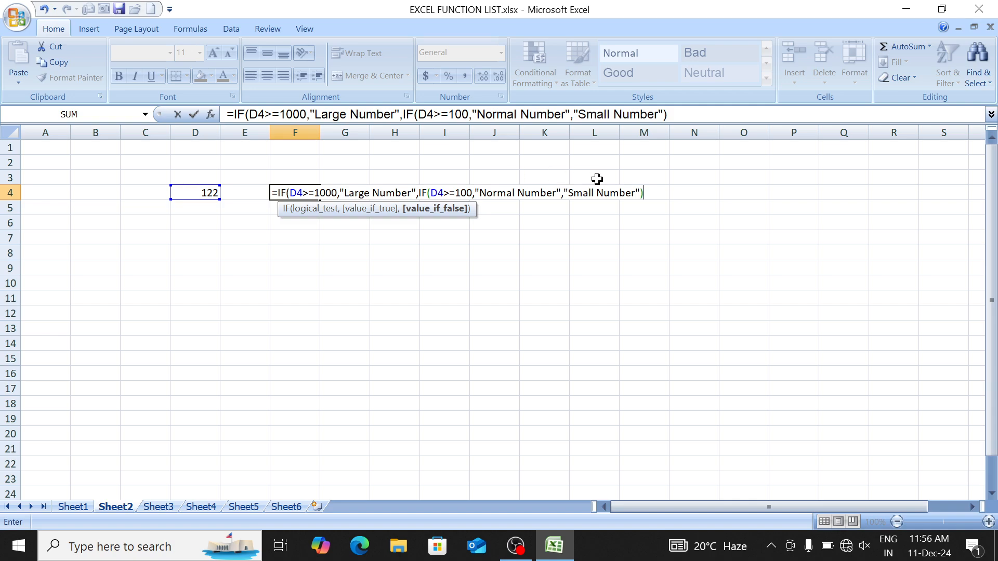
{"action": "type", "text": ")"}
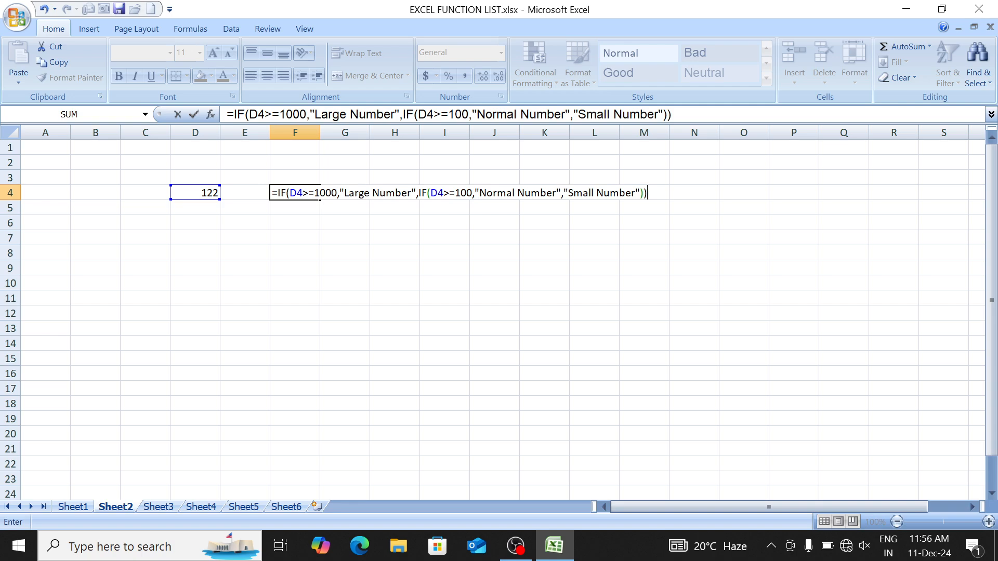
Step: Highlight the first condition D4>=1000 in the F4 formula to explain it
{"action": "left_click_drag", "start_coordinate": [290, 193], "coordinate": [302, 192]}
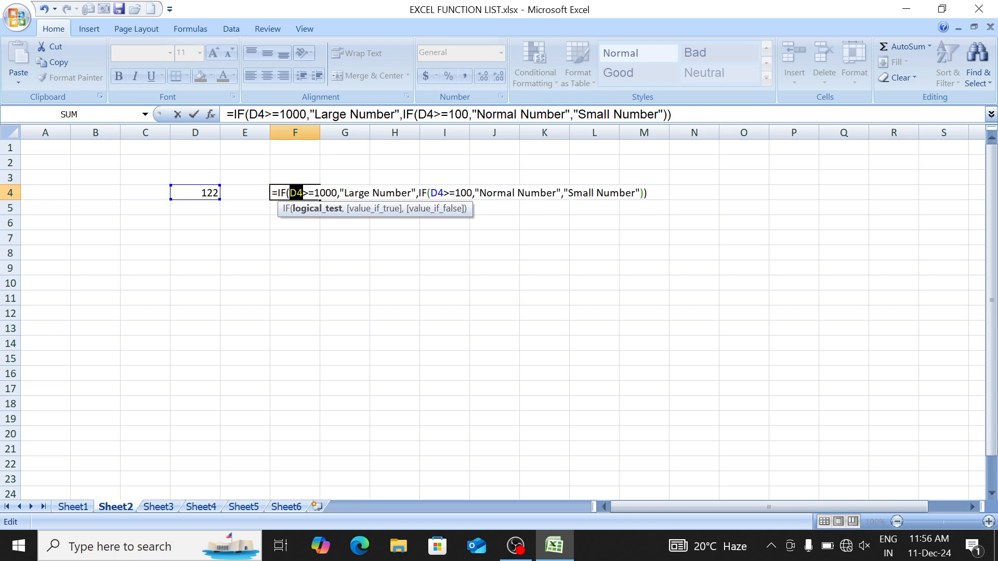
{"action": "left_click", "coordinate": [290, 193]}
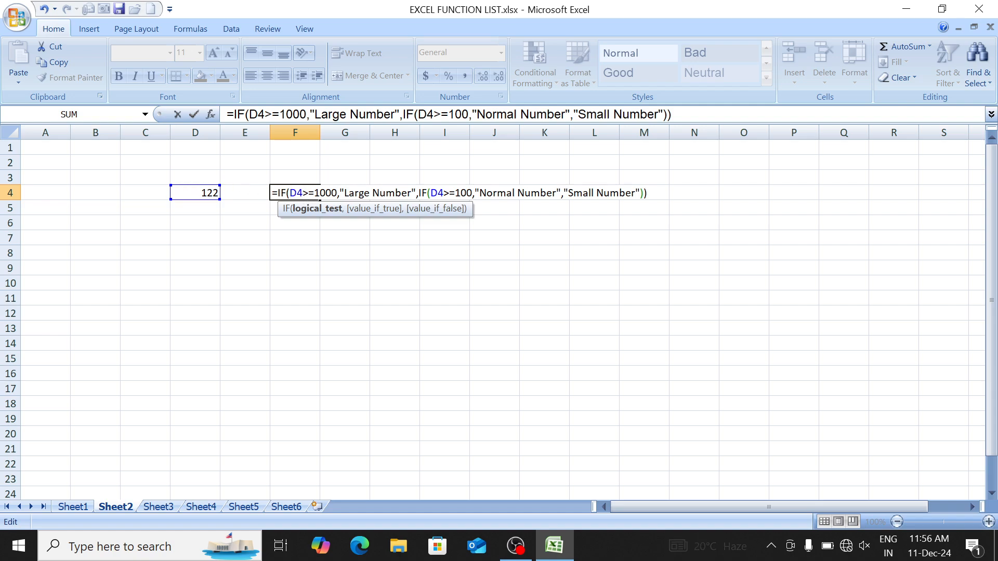
{"action": "left_click_drag", "start_coordinate": [290, 193], "coordinate": [325, 193]}
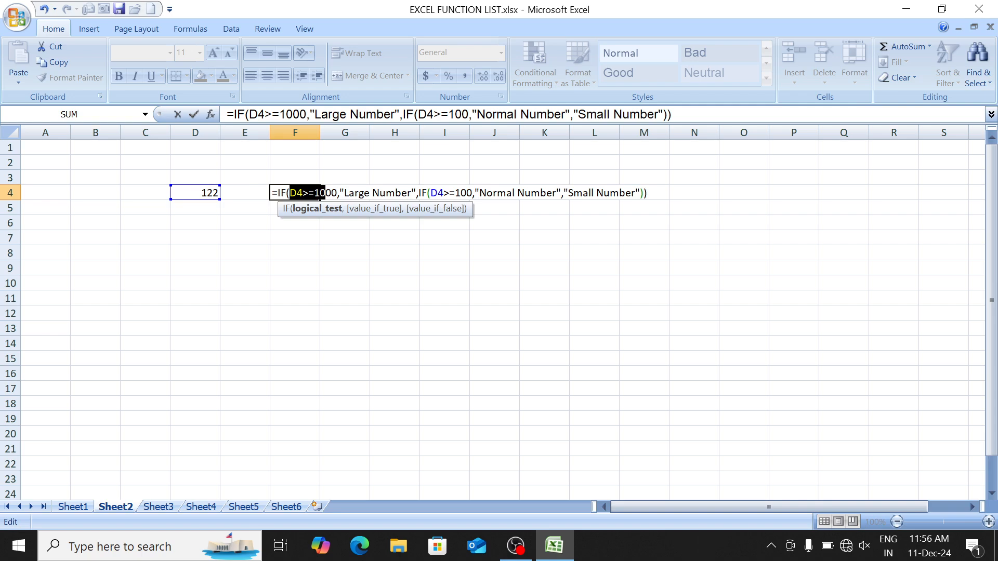
{"action": "left_click", "coordinate": [309, 193]}
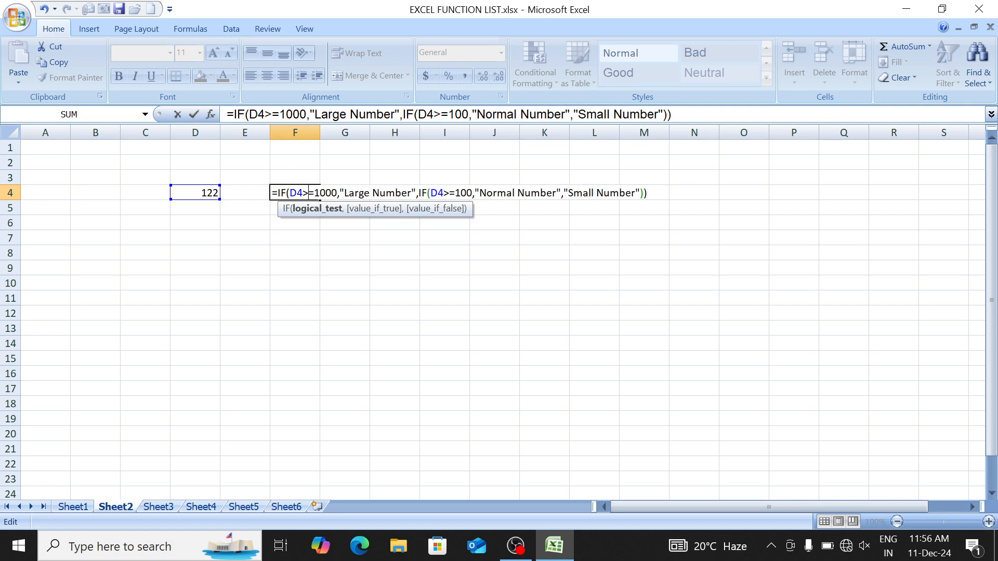
{"action": "left_click_drag", "start_coordinate": [297, 192], "coordinate": [331, 193]}
{"action": "key", "text": "Left"}
{"action": "key", "text": "shift+Right"}
{"action": "key", "text": "shift+Right"}
{"action": "key", "text": "shift+Right"}
{"action": "key", "text": "shift+Right"}
{"action": "key", "text": "shift+Right"}
{"action": "key", "text": "shift+Right"}
{"action": "left_click", "coordinate": [315, 197]}
Step: Highlight the nested D4>=100 condition and point out the Normal Number and Small Number results
{"action": "left_click", "coordinate": [450, 193]}
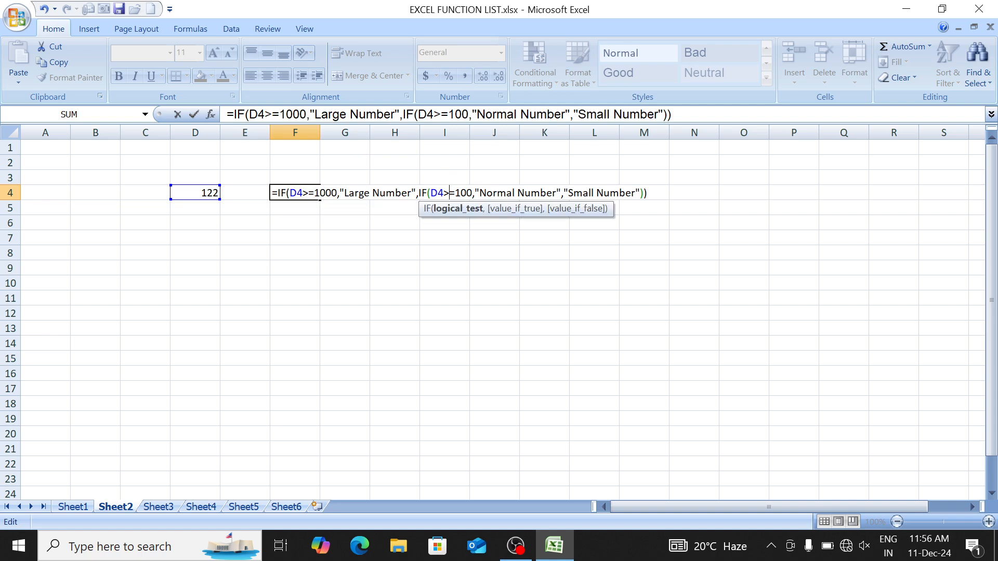
{"action": "left_click_drag", "start_coordinate": [437, 193], "coordinate": [460, 193]}
{"action": "left_click", "coordinate": [460, 194]}
{"action": "left_click_drag", "start_coordinate": [430, 193], "coordinate": [472, 193]}
{"action": "left_click", "coordinate": [455, 193]}
{"action": "left_click", "coordinate": [525, 193]}
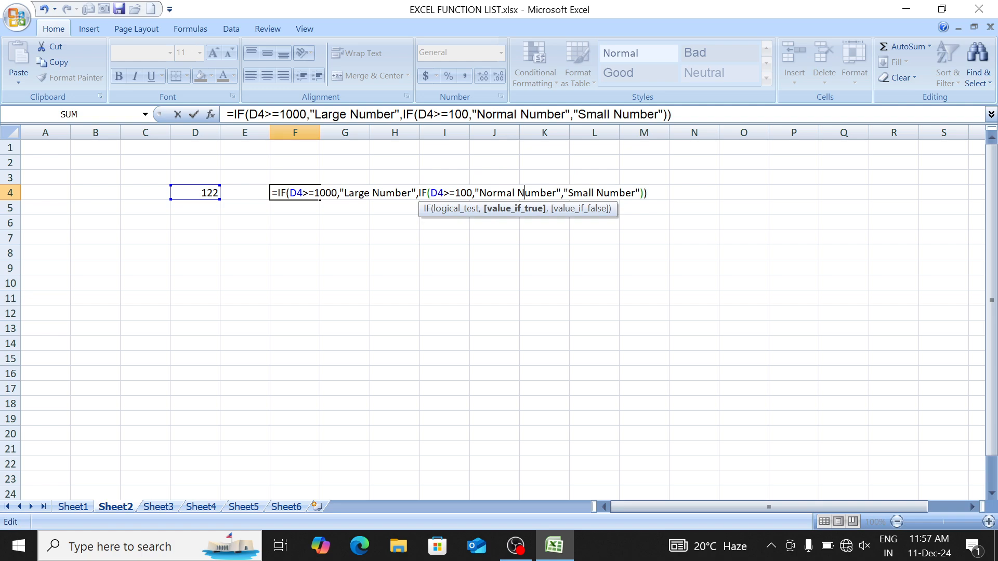
{"action": "left_click", "coordinate": [596, 193]}
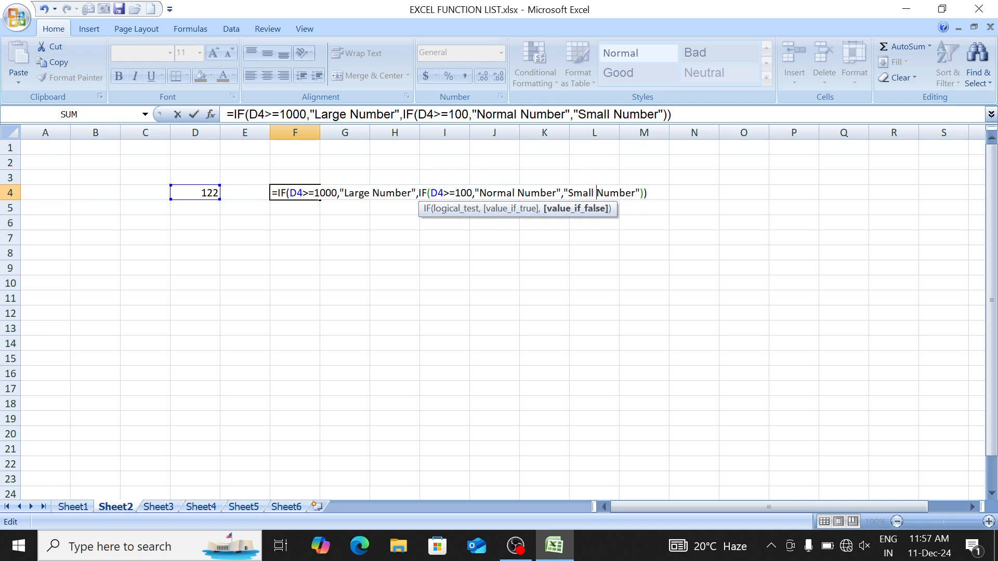
Step: Commit the formula so F4 shows Normal Number for 122
{"action": "key", "text": "Return"}
{"action": "key", "text": "Up"}
{"action": "key", "text": "Left"}
{"action": "key", "text": "Left"}
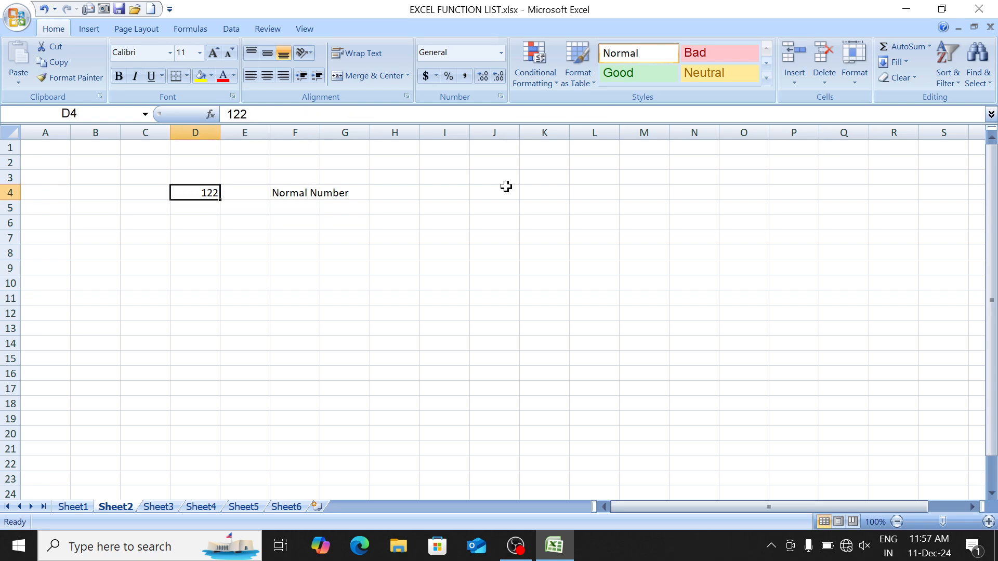
Step: Change D4 to 1023 and review the nested condition in F4's formula
{"action": "type", "text": "102"}
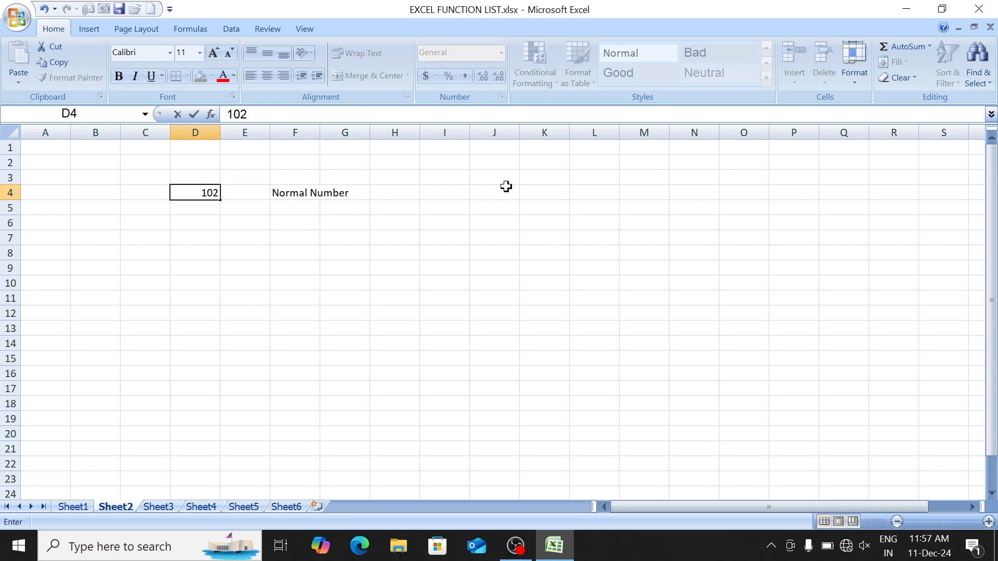
{"action": "type", "text": "3"}
{"action": "key", "text": "Return"}
{"action": "key", "text": "Up"}
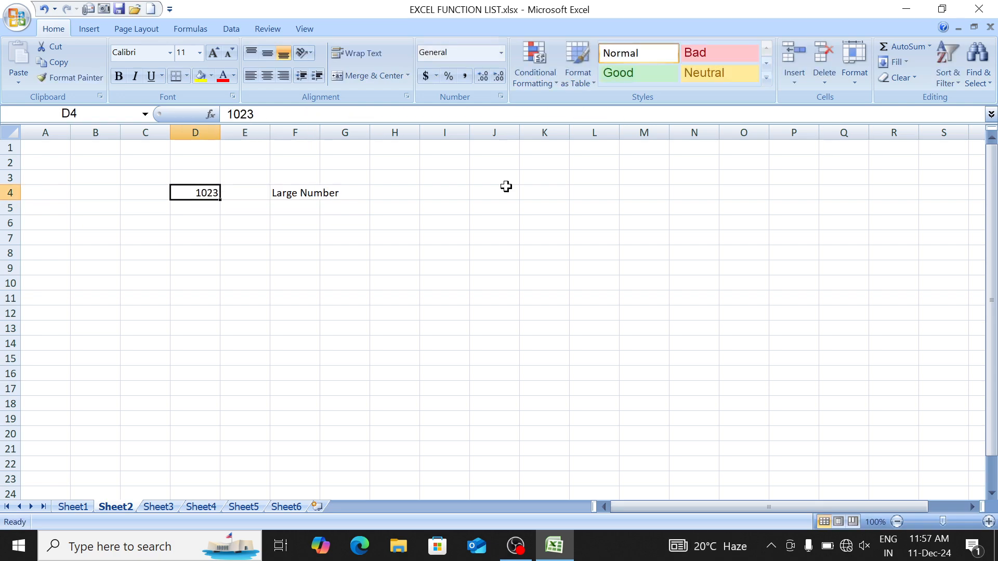
{"action": "key", "text": "Right"}
{"action": "key", "text": "Right"}
{"action": "key", "text": "F2"}
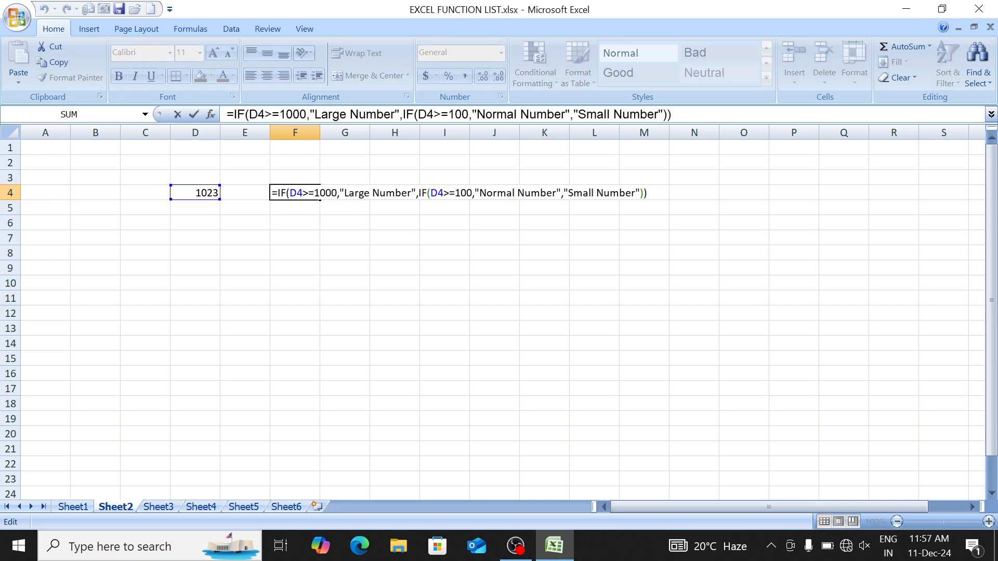
{"action": "left_click_drag", "start_coordinate": [438, 193], "coordinate": [450, 193]}
{"action": "left_click", "coordinate": [450, 193]}
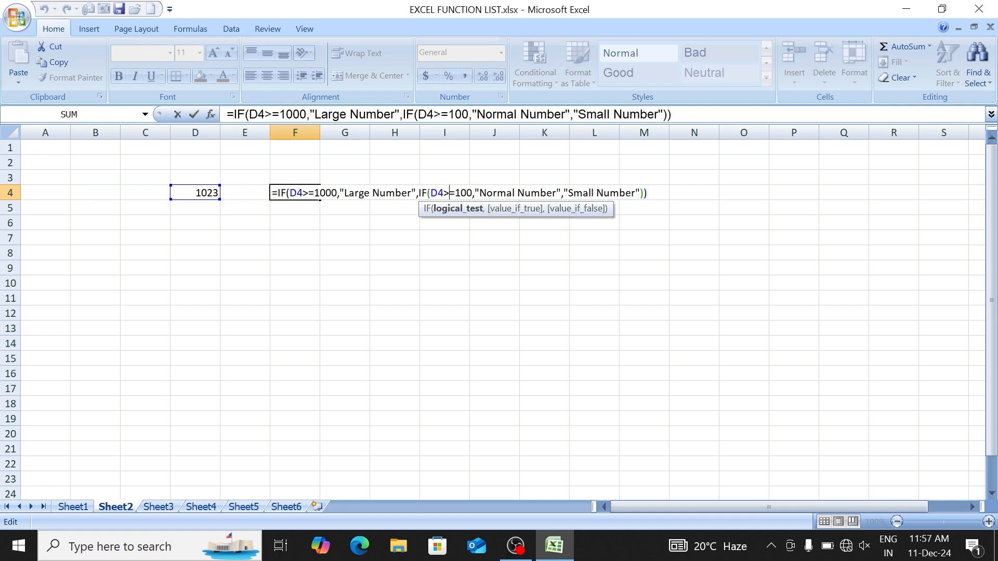
{"action": "key", "text": "Return"}
Step: Change D4 to 405 to check the Normal Number result
{"action": "key", "text": "Up"}
{"action": "key", "text": "Left"}
{"action": "key", "text": "Left"}
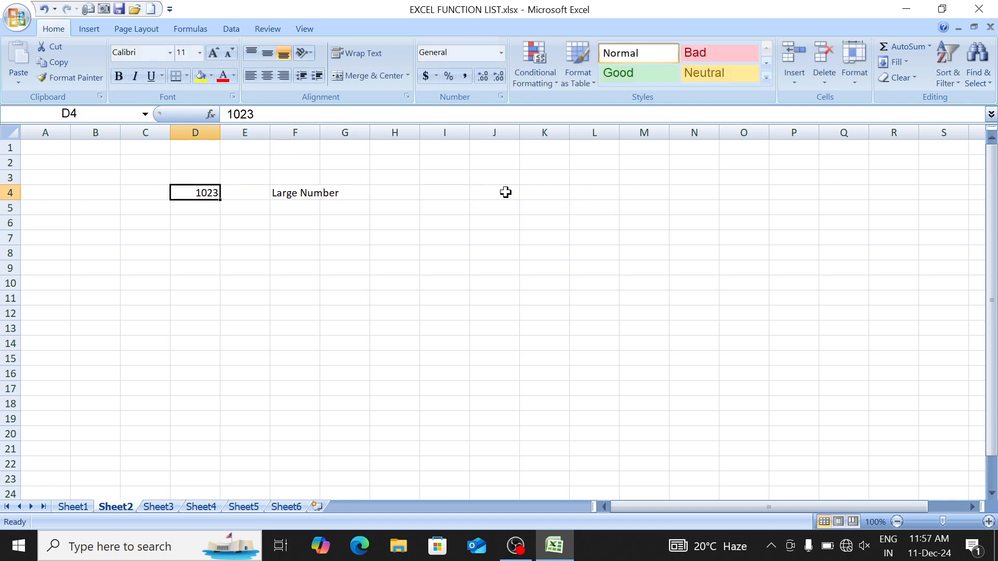
{"action": "type", "text": "405"}
{"action": "key", "text": "Return"}
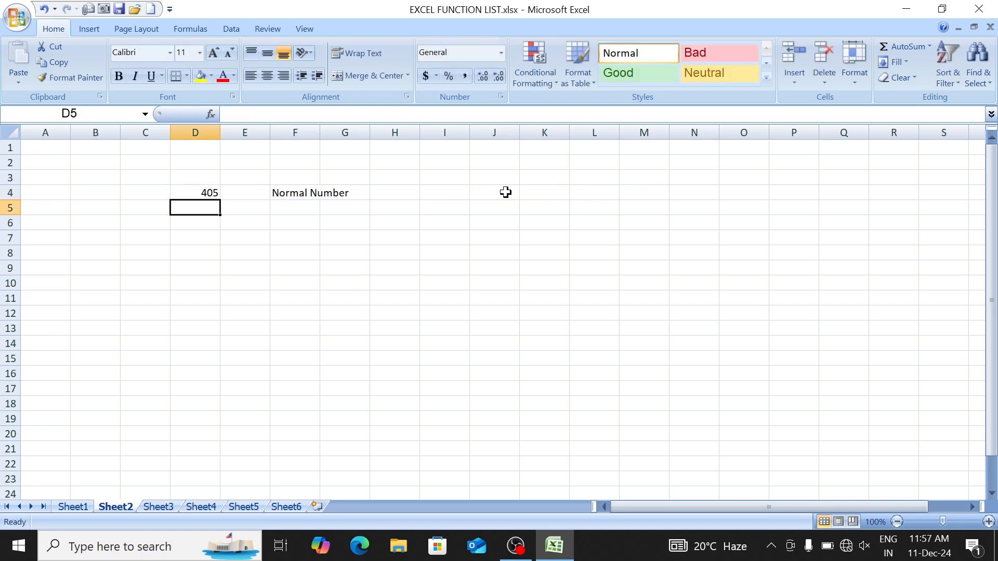
{"action": "key", "text": "Return"}
Step: Change D4 to 32 so F4 returns Small Number
{"action": "key", "text": "Up"}
{"action": "key", "text": "Up"}
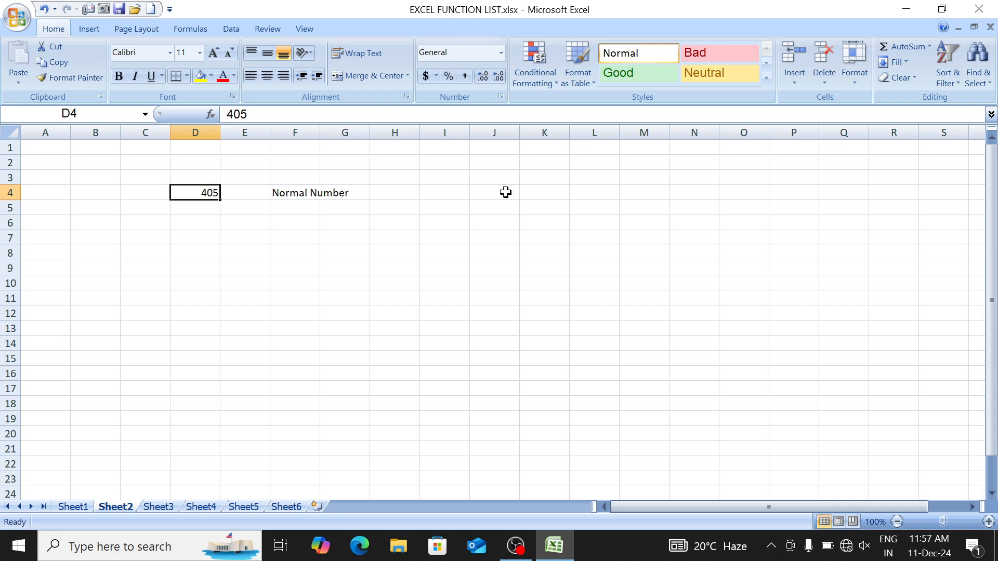
{"action": "type", "text": "32"}
{"action": "key", "text": "Return"}
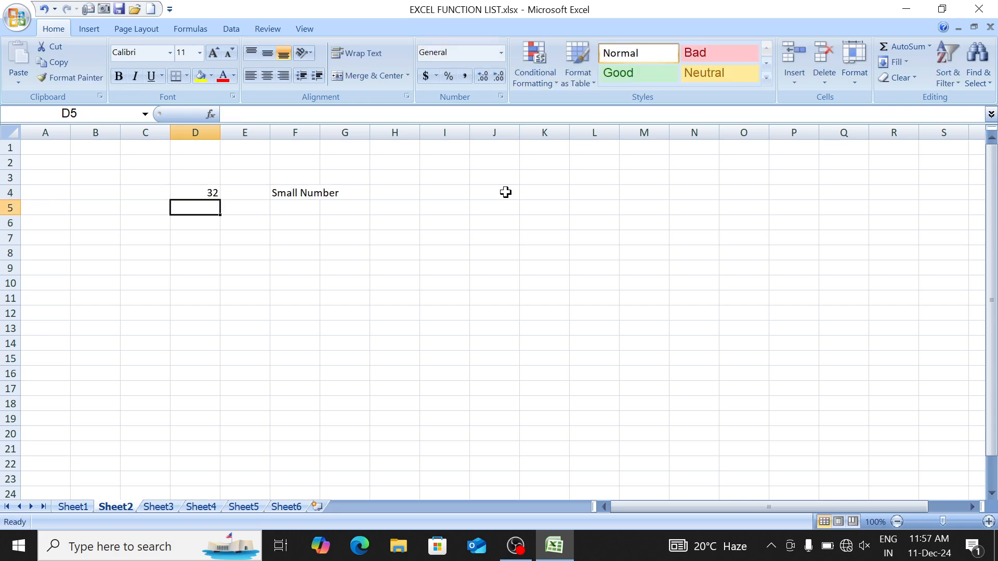
{"action": "key", "text": "Up"}
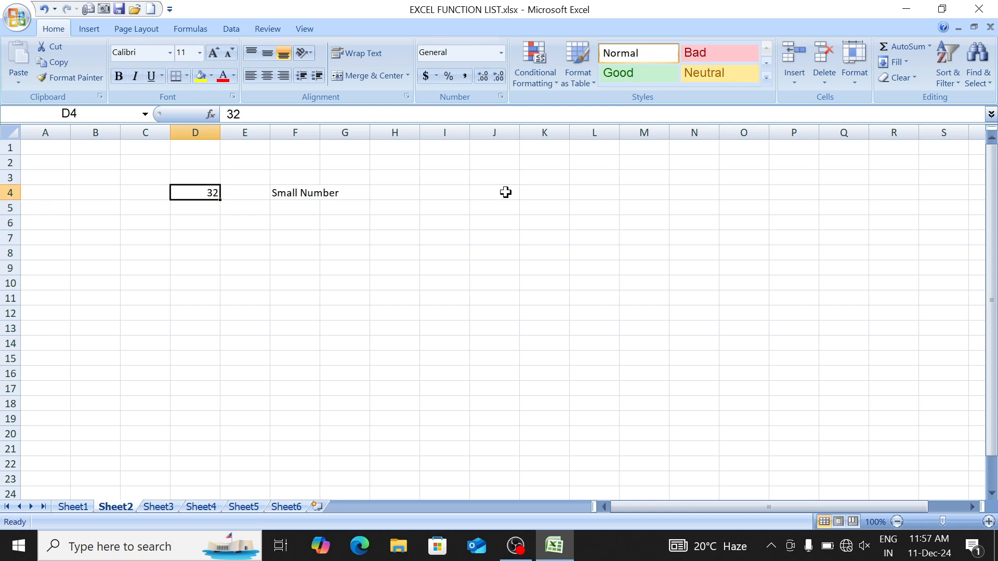
{"action": "key", "text": "Right"}
{"action": "key", "text": "Right"}
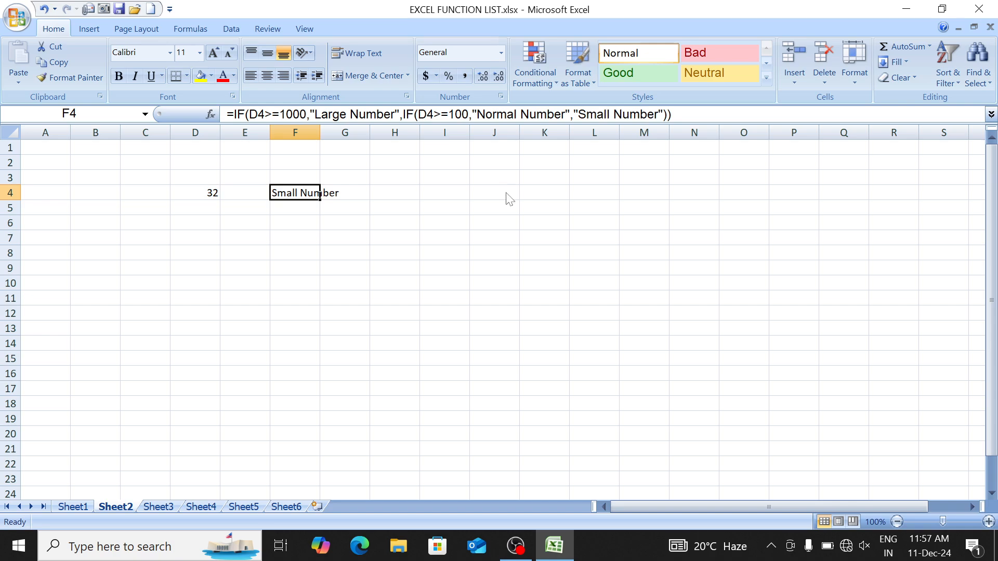
{"action": "left_click", "coordinate": [173, 243]}
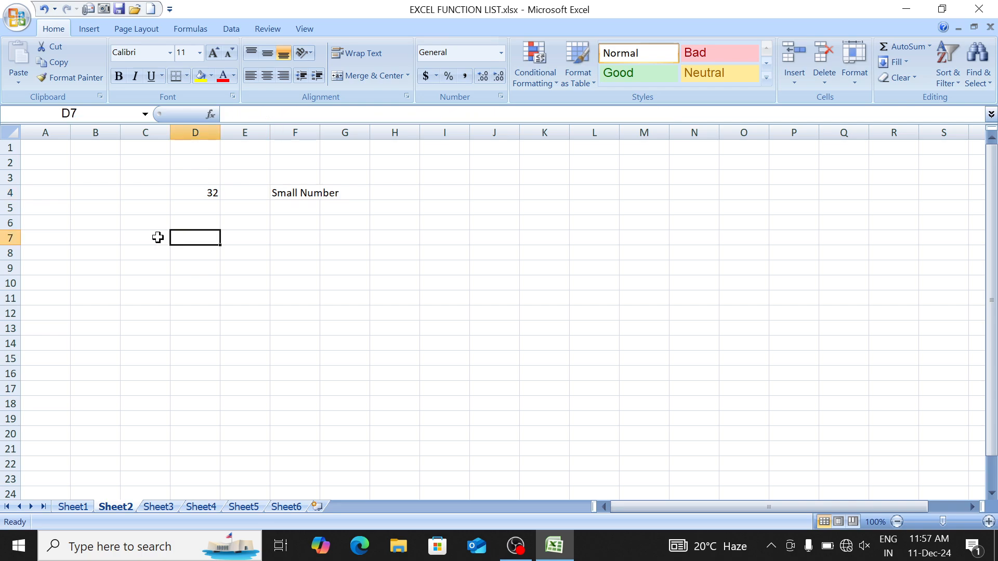
Step: Fill all of C6:H19 at once with =RANDBETWEEN(10,90)
{"action": "left_click_drag", "start_coordinate": [151, 223], "coordinate": [380, 412]}
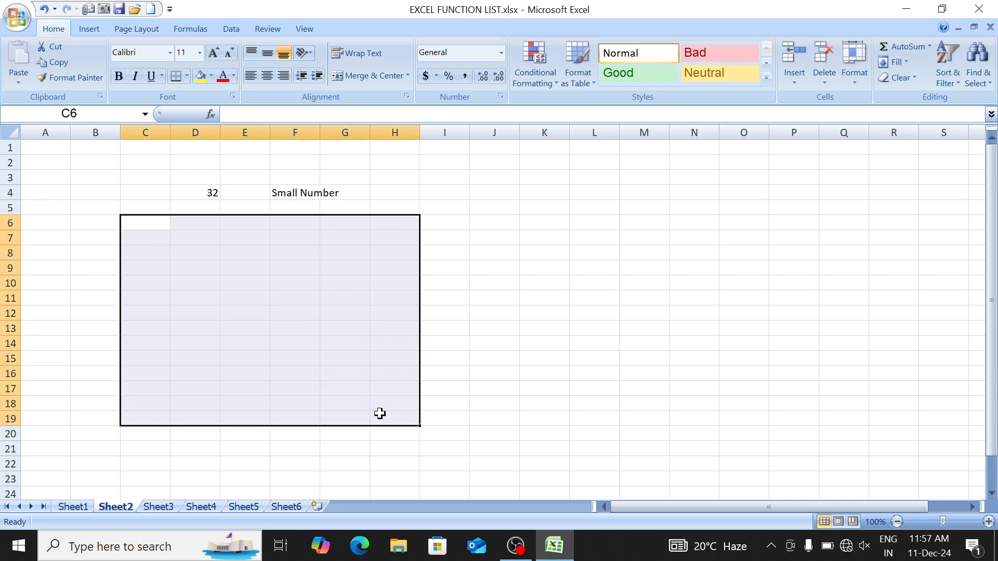
{"action": "type", "text": "=rand"}
{"action": "key", "text": "Down"}
{"action": "key", "text": "Tab"}
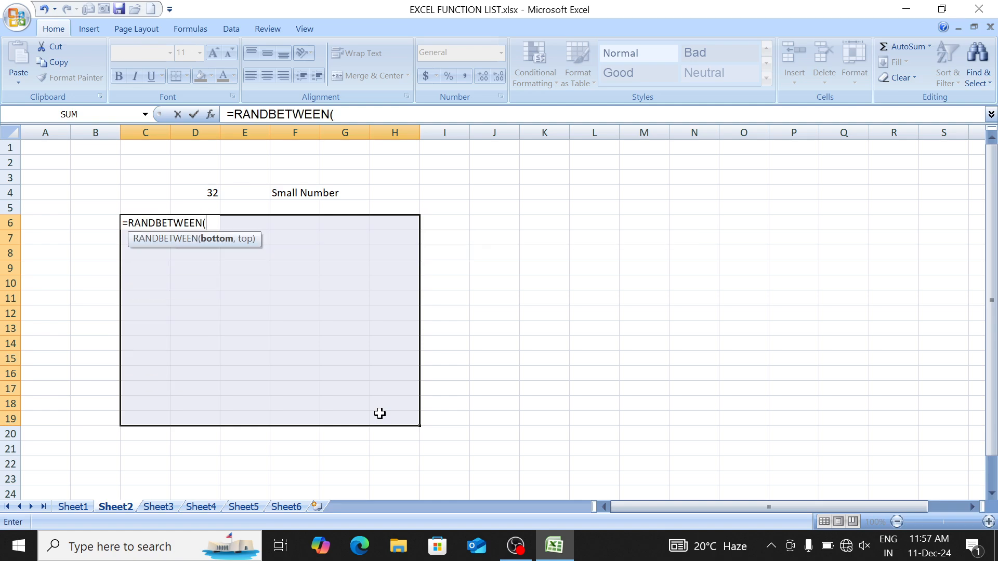
{"action": "type", "text": "10,90"}
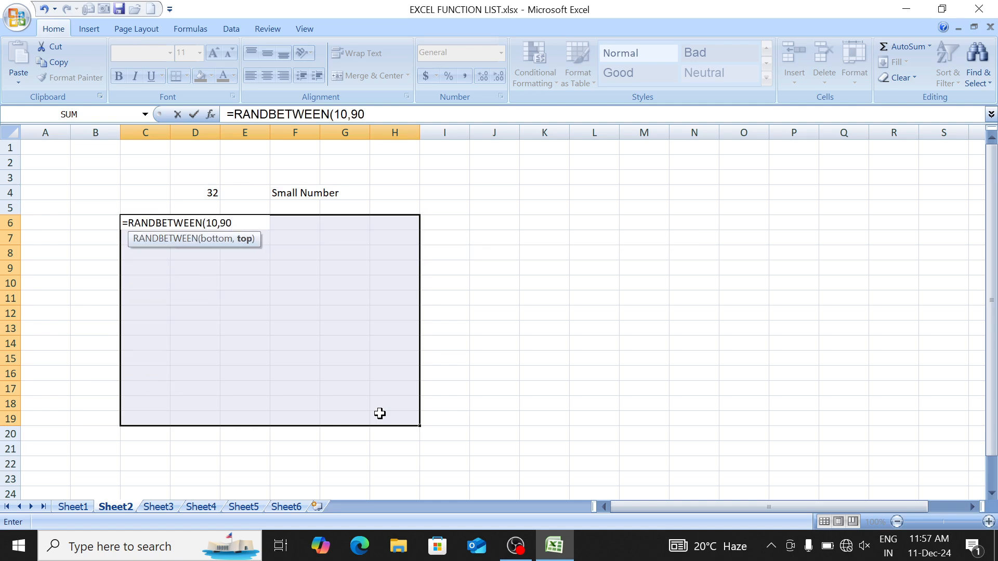
{"action": "type", "text": ")"}
{"action": "key", "text": "ctrl+Return"}
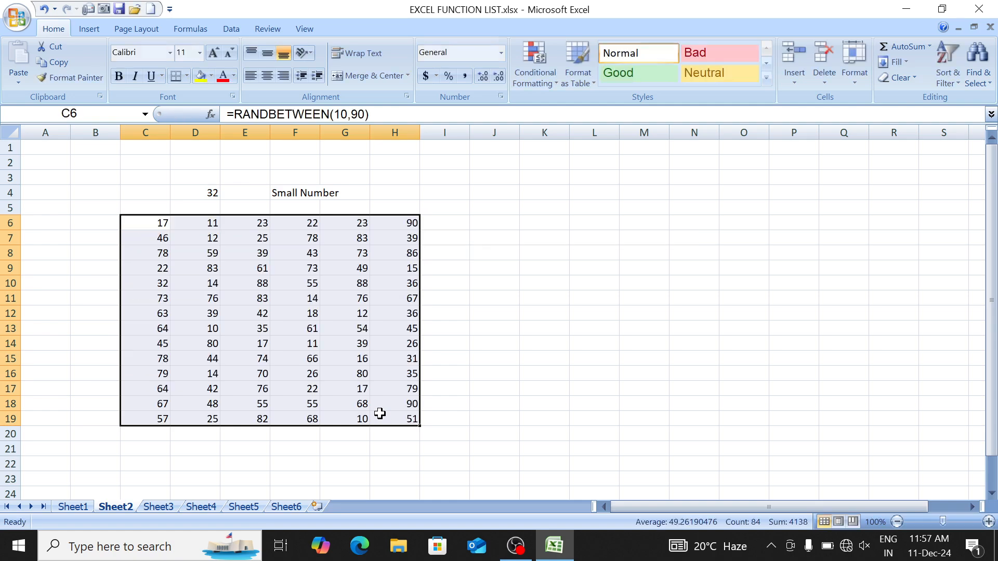
Step: Copy the random block and paste it back as fixed values
{"action": "left_click", "coordinate": [48, 63]}
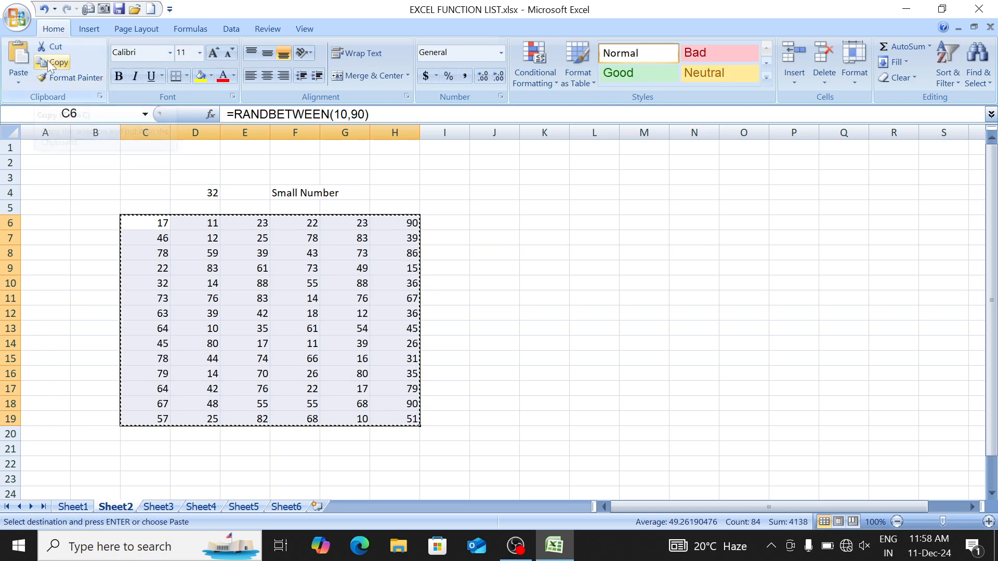
{"action": "left_click", "coordinate": [18, 78]}
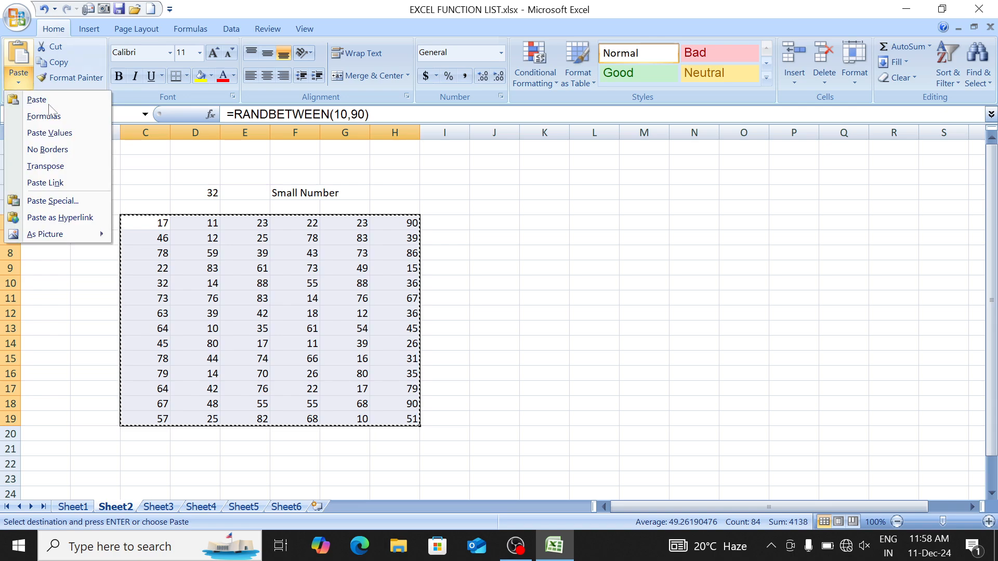
{"action": "left_click", "coordinate": [65, 133]}
{"action": "key", "text": "alt+h"}
Step: Give C6:H19 all borders and make its numbers centred and bold
{"action": "key", "text": "b"}
{"action": "key", "text": "a"}
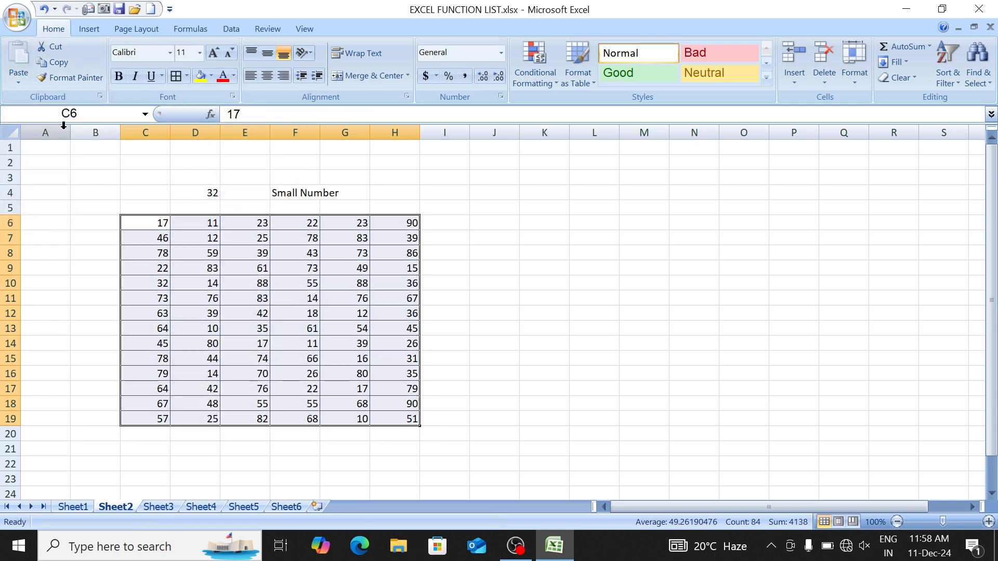
{"action": "key", "text": "alt+h"}
{"action": "key", "text": "a"}
{"action": "key", "text": "c"}
{"action": "key", "text": "ctrl+b"}
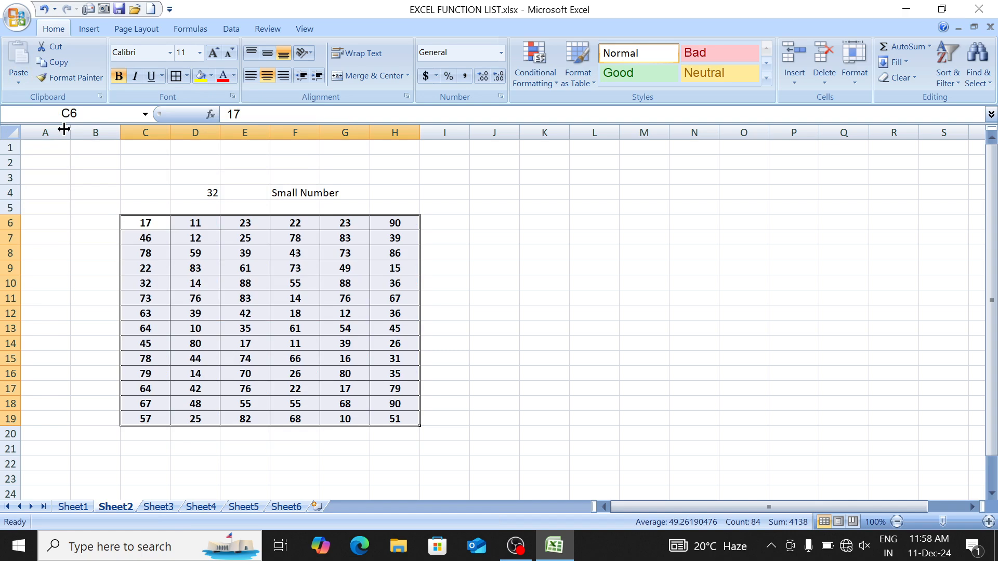
Step: Enter a bold 'sum' label in cell K11
{"action": "key", "text": "Right"}
{"action": "key", "text": "Right"}
{"action": "key", "text": "Right"}
{"action": "key", "text": "Down"}
{"action": "key", "text": "Down"}
{"action": "key", "text": "Right"}
{"action": "key", "text": "Right"}
{"action": "key", "text": "Down"}
{"action": "key", "text": "Down"}
{"action": "key", "text": "Right"}
{"action": "key", "text": "Down"}
{"action": "key", "text": "Down"}
{"action": "key", "text": "Down"}
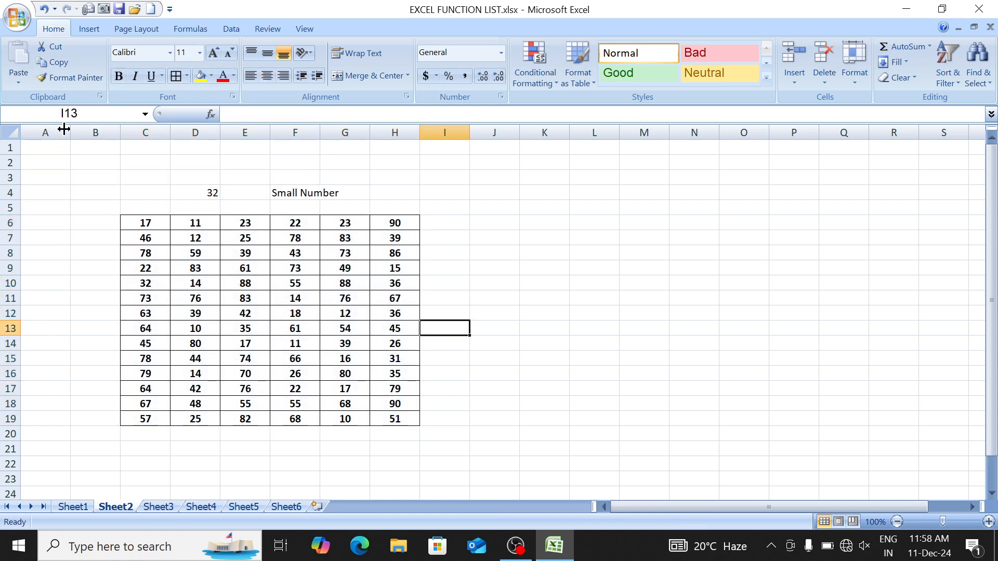
{"action": "key", "text": "Up"}
{"action": "key", "text": "Right"}
{"action": "key", "text": "Right"}
{"action": "key", "text": "Up"}
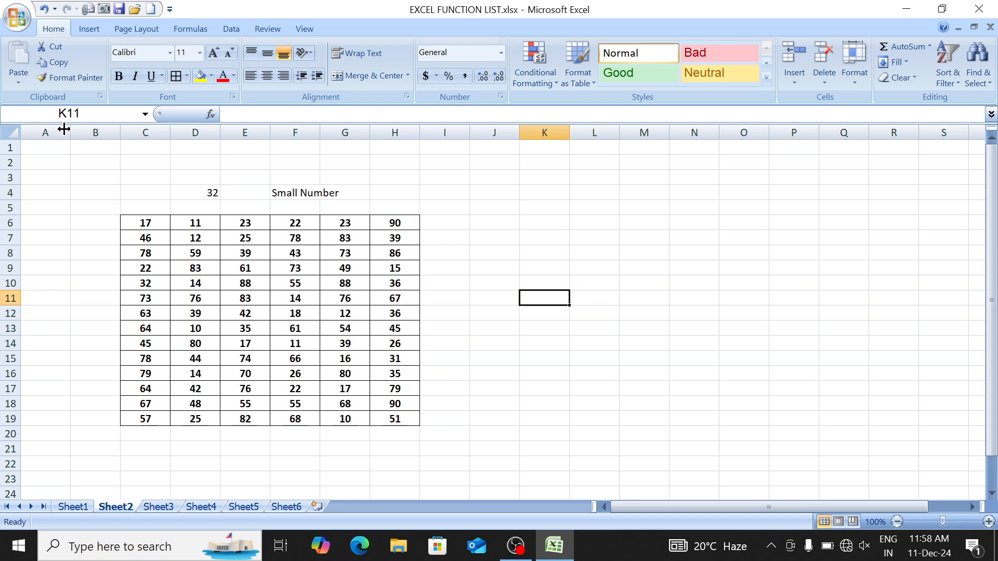
{"action": "type", "text": "sum"}
{"action": "key", "text": "Right"}
{"action": "key", "text": "Left"}
{"action": "key", "text": "shift+Right"}
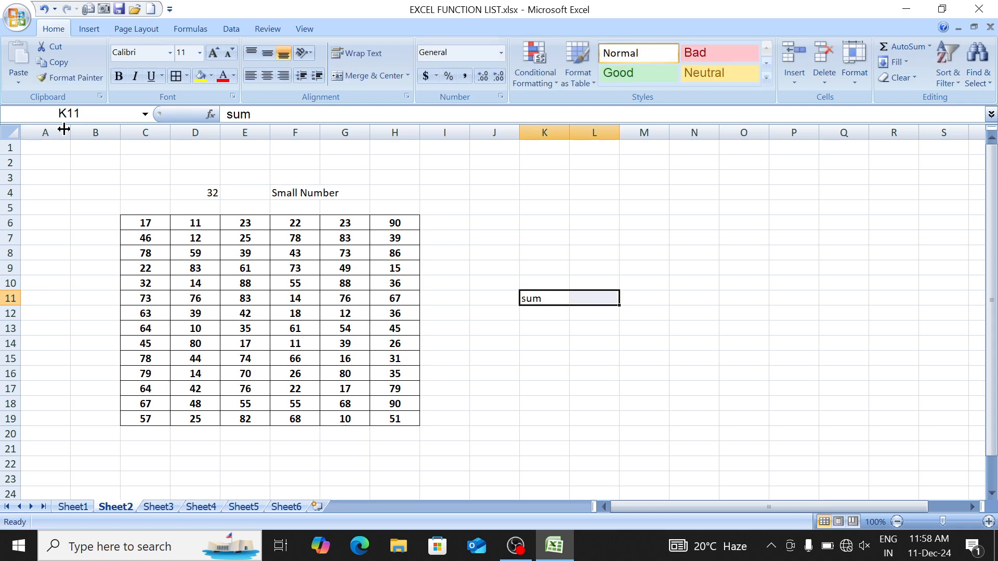
{"action": "key", "text": "ctrl+b"}
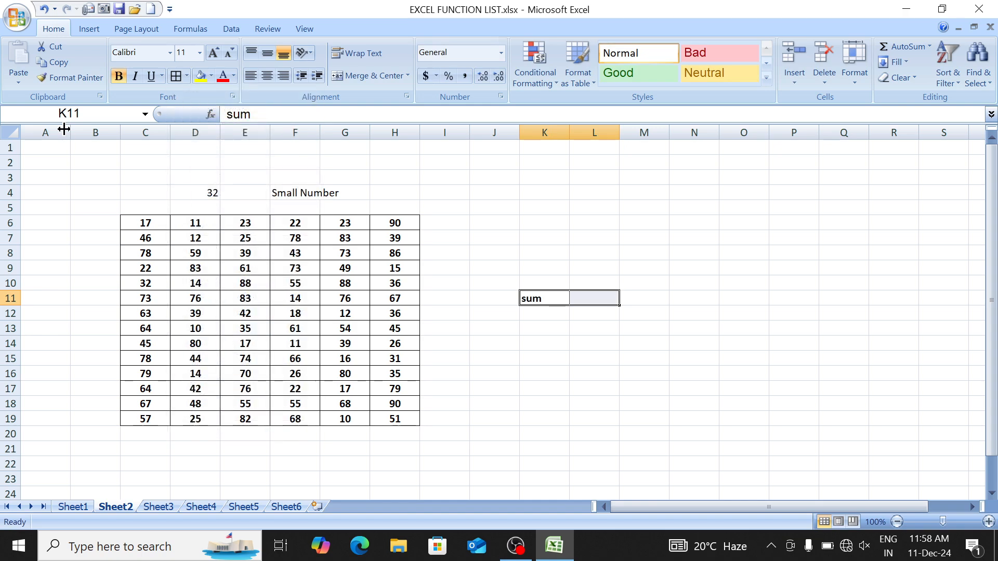
Step: Enter =SUM(C6:H19) in L11, giving a total of 4138
{"action": "key", "text": "Right"}
{"action": "type", "text": "=SUM("}
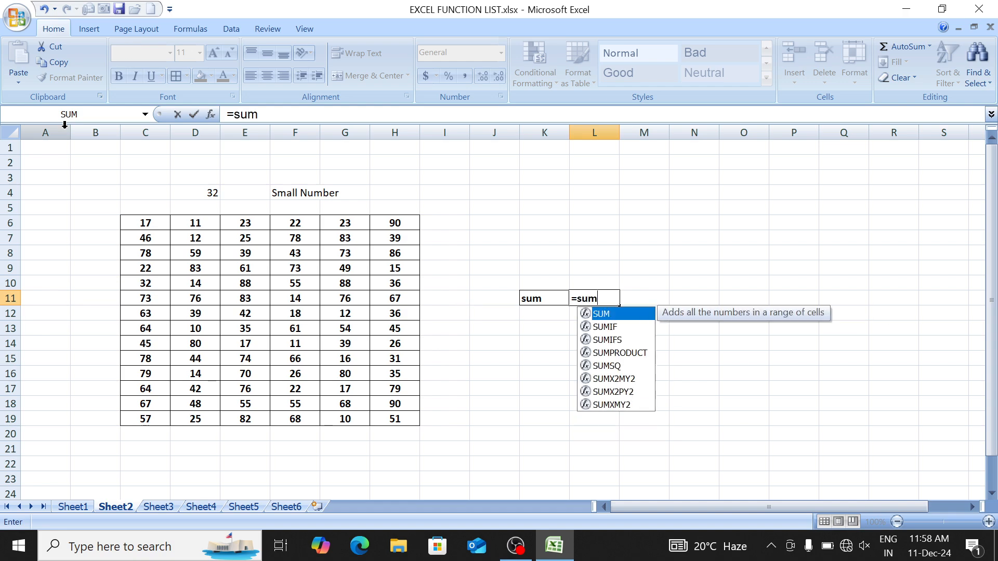
{"action": "left_click", "coordinate": [155, 222]}
{"action": "key", "text": "ctrl+shift+Down"}
{"action": "key", "text": "ctrl+shift+Right"}
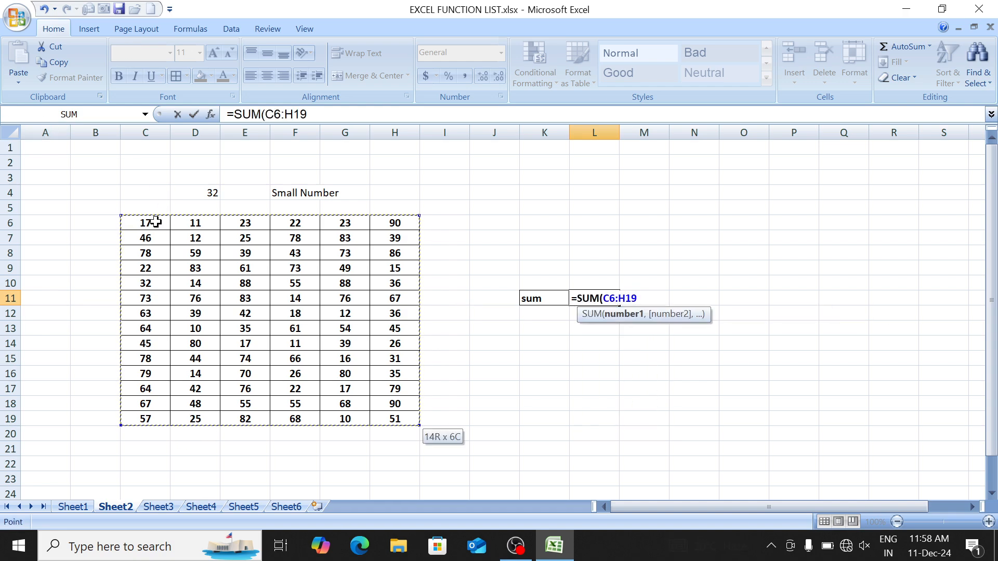
{"action": "type", "text": ")"}
{"action": "key", "text": "Return"}
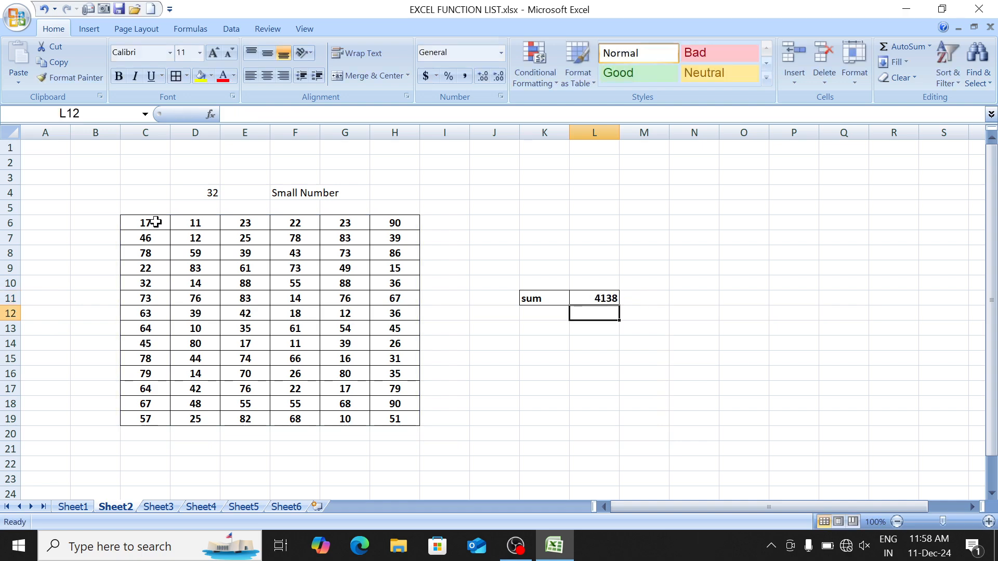
{"action": "key", "text": "Up"}
{"action": "key", "text": "Left"}
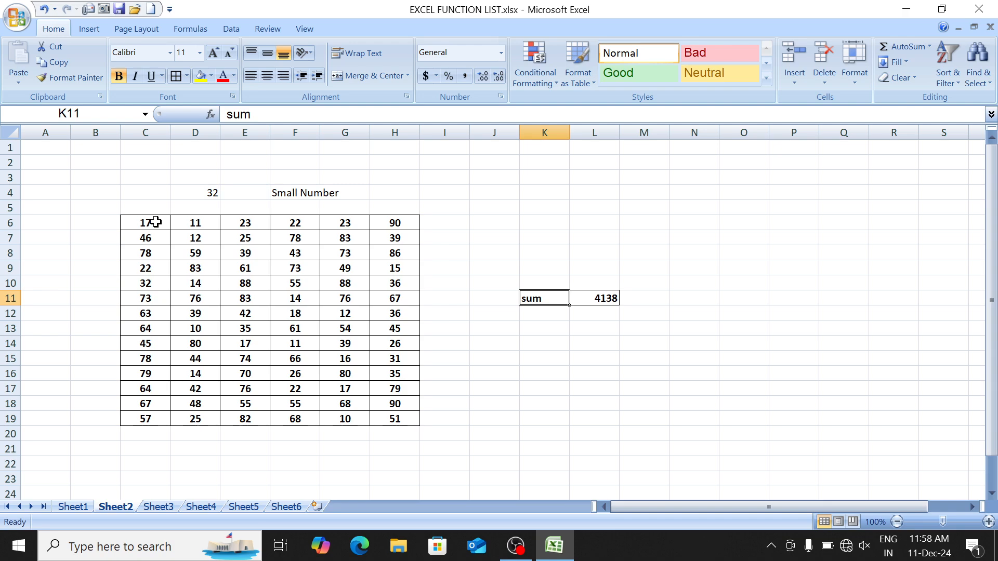
Step: Change the K11 label to max
{"action": "type", "text": "max"}
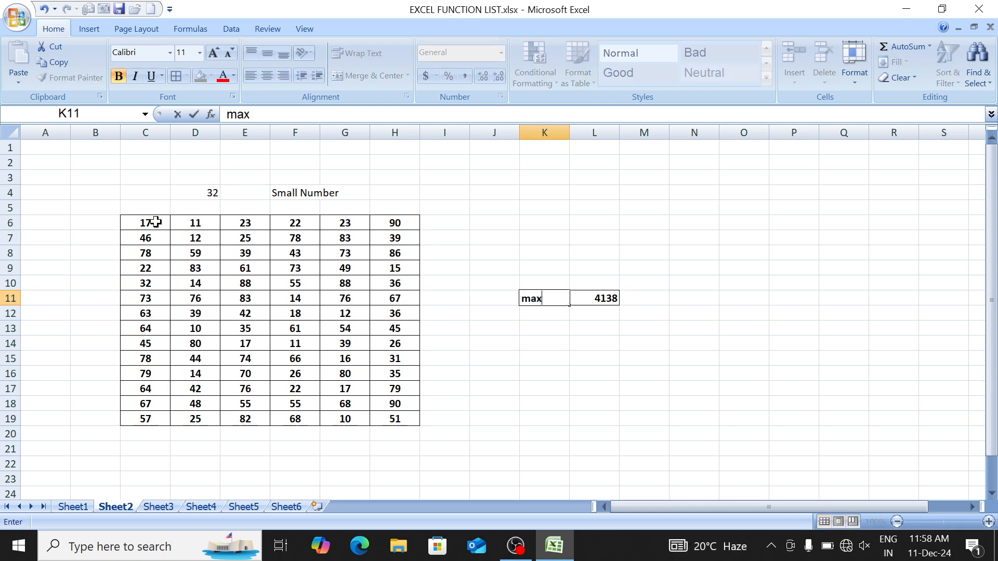
{"action": "key", "text": "Return"}
{"action": "key", "text": "Up"}
{"action": "key", "text": "Left"}
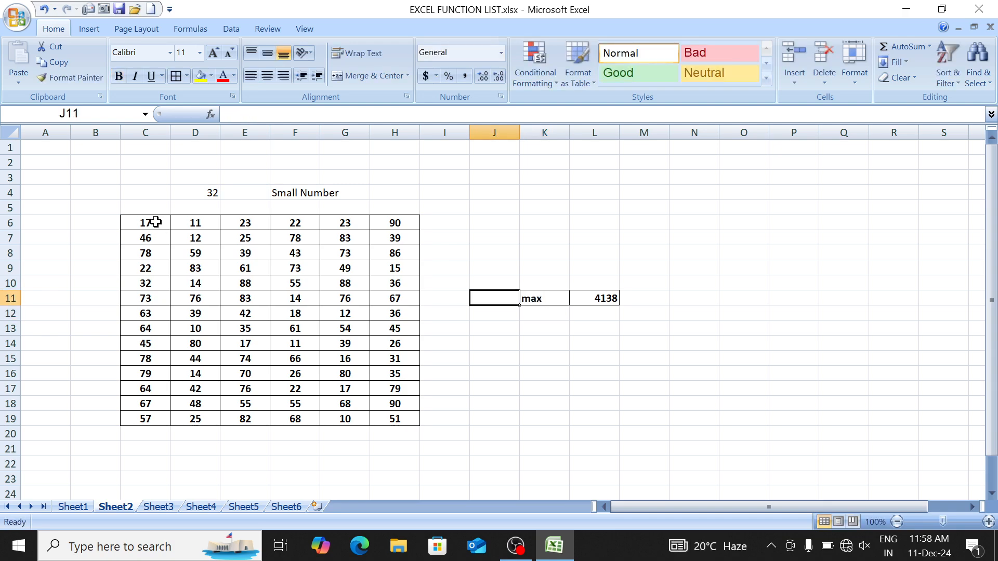
{"action": "key", "text": "Right"}
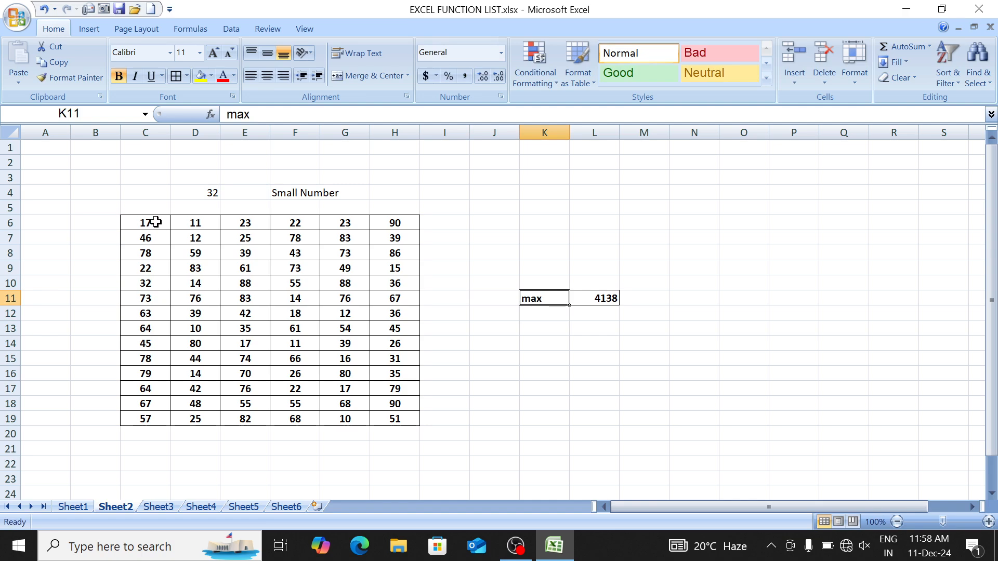
Step: Replace L11 with =MAX(C6:H19), which returns 90
{"action": "key", "text": "Right"}
{"action": "type", "text": "=max"}
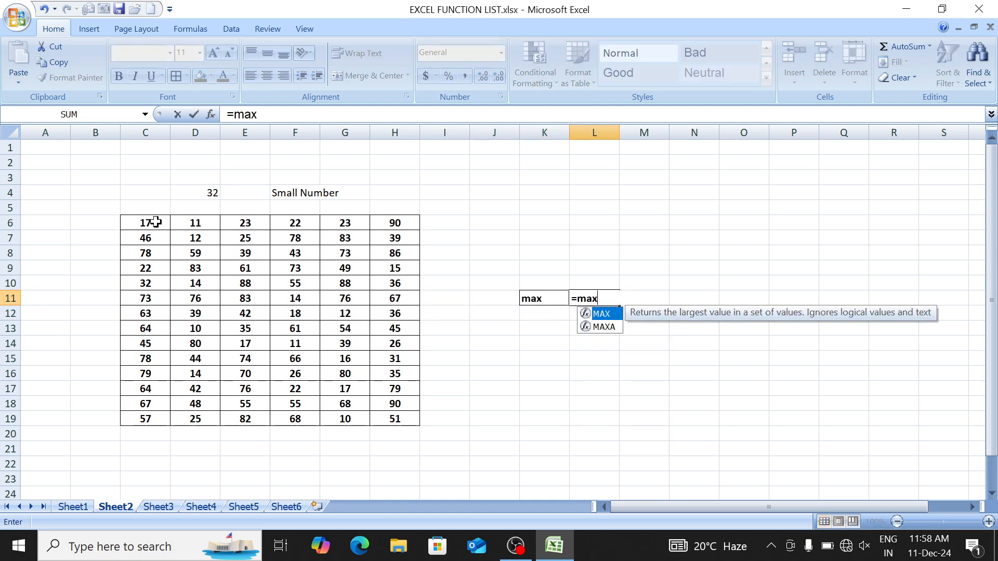
{"action": "key", "text": "Tab"}
{"action": "key", "text": "Left"}
{"action": "key", "text": "Left"}
{"action": "key", "text": "Left"}
{"action": "key", "text": "Left"}
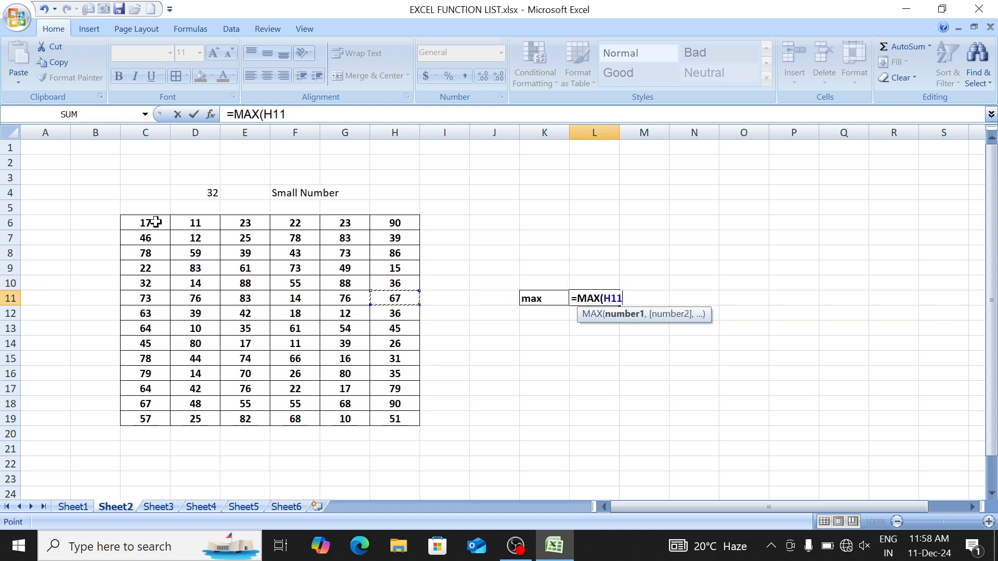
{"action": "left_click", "coordinate": [156, 223]}
{"action": "key", "text": "ctrl+shift+Right"}
{"action": "key", "text": "ctrl+shift+Down"}
{"action": "type", "text": ")"}
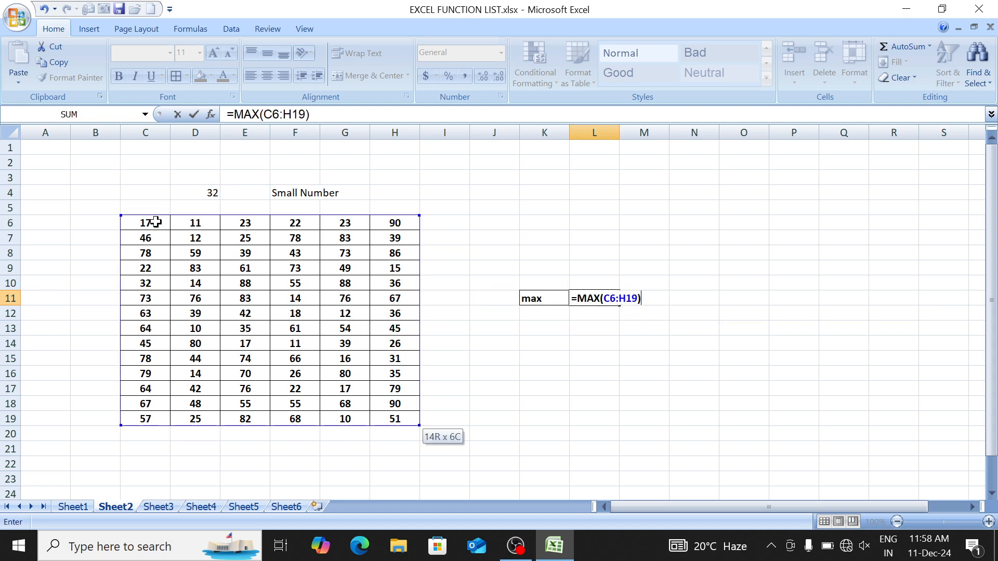
{"action": "key", "text": "Return"}
Step: Retype K11's label as sum
{"action": "key", "text": "Up"}
{"action": "key", "text": "Left"}
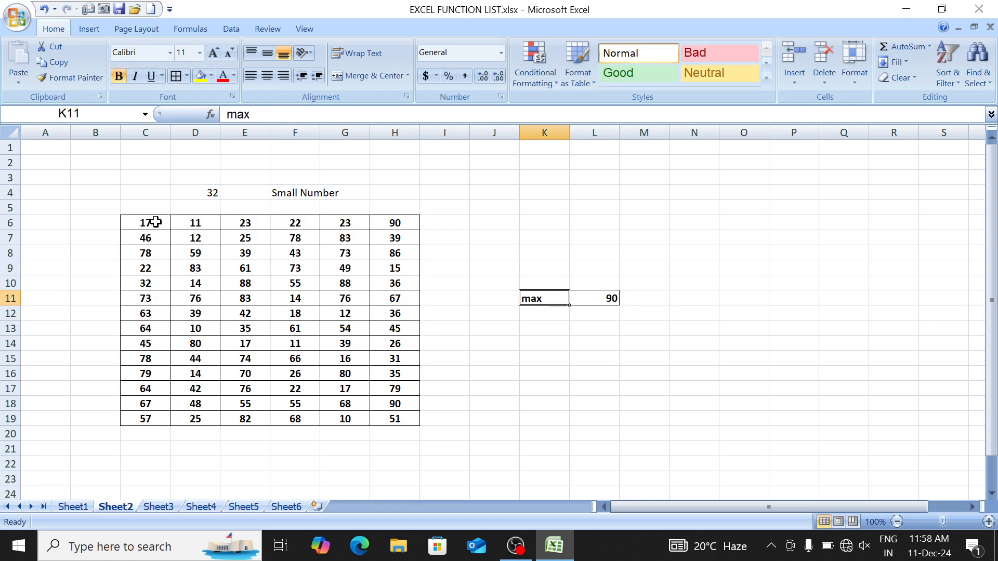
{"action": "type", "text": "sum"}
{"action": "key", "text": "Right"}
Step: Start L11's IF formula testing K11="sum" with SUM(C6:H19) as the true result
{"action": "type", "text": "=if"}
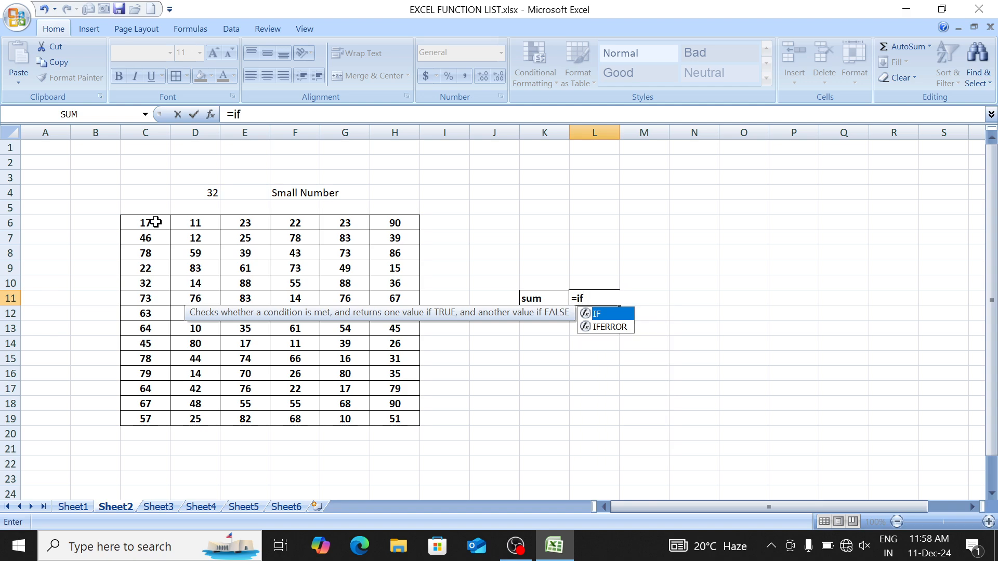
{"action": "key", "text": "Tab"}
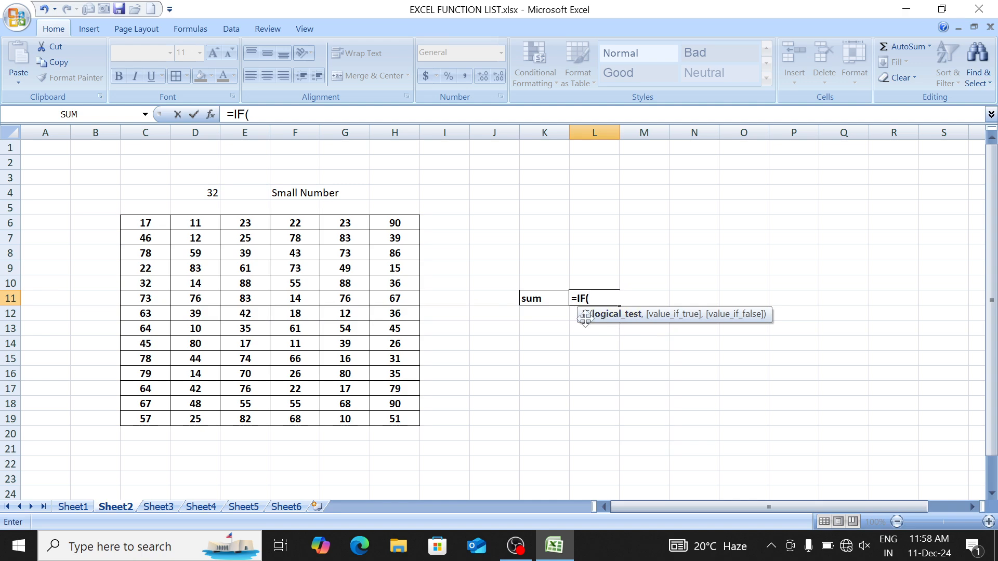
{"action": "left_click", "coordinate": [551, 297]}
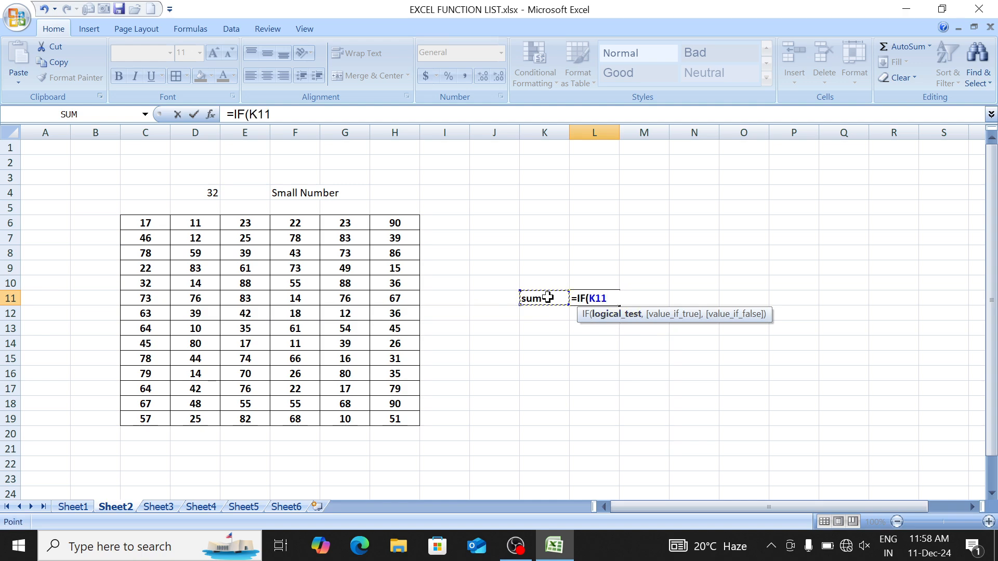
{"action": "type", "text": "=\"sum\""}
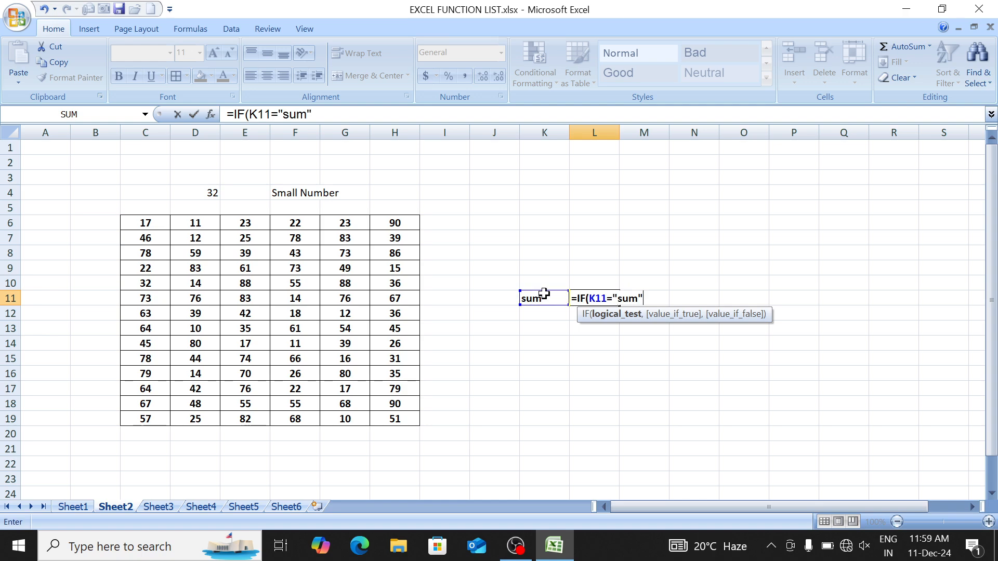
{"action": "type", "text": ","}
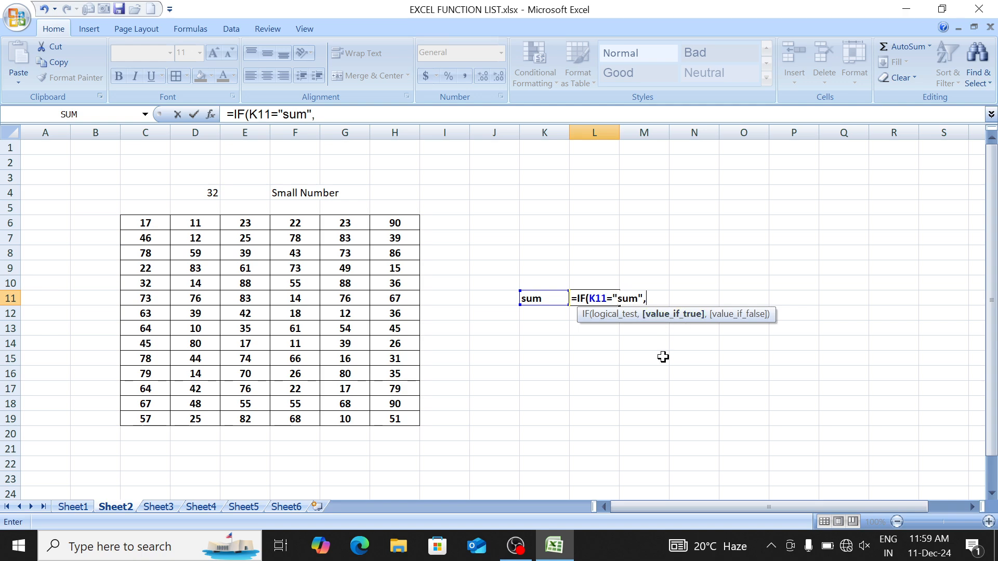
{"action": "type", "text": "sum"}
{"action": "key", "text": "Tab"}
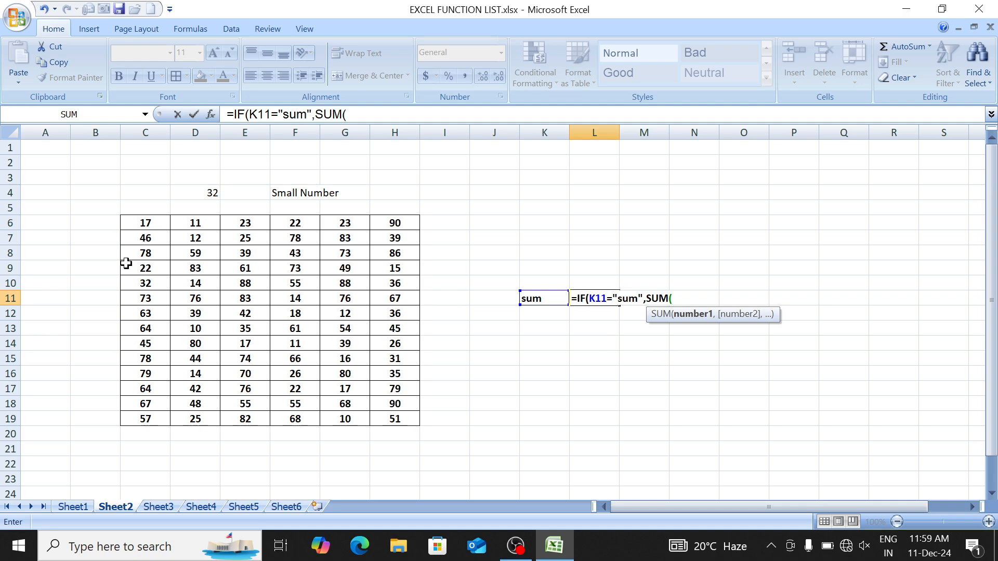
{"action": "left_click_drag", "start_coordinate": [143, 222], "coordinate": [390, 418]}
{"action": "type", "text": ")"}
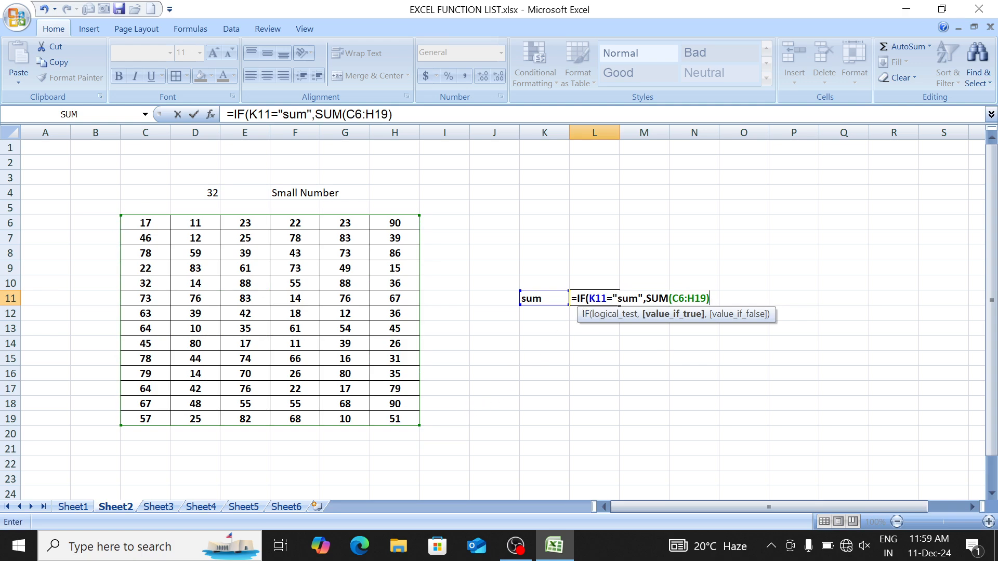
{"action": "left_click_drag", "start_coordinate": [595, 298], "coordinate": [627, 298]}
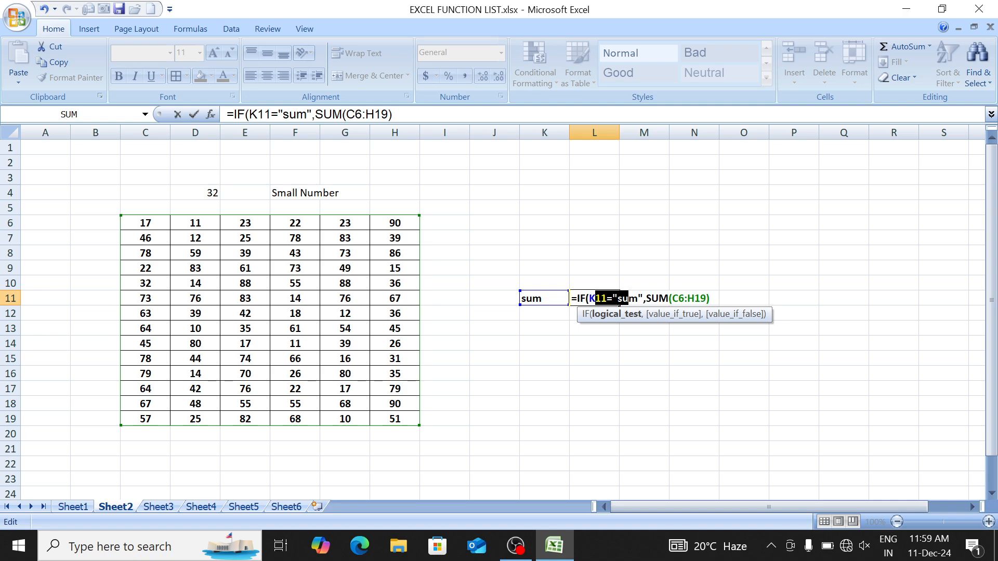
{"action": "left_click", "coordinate": [669, 298]}
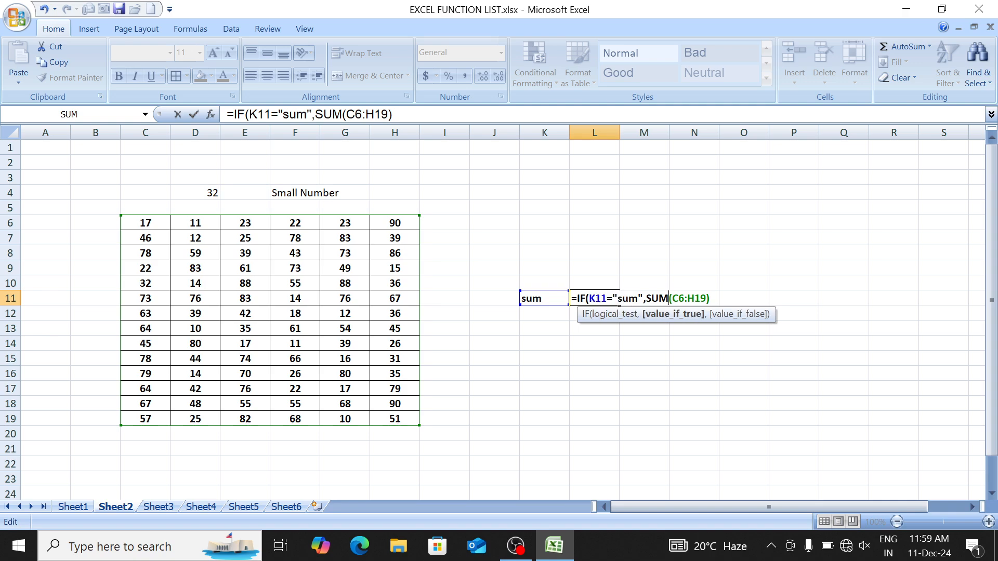
Step: Add MAX(C6:H19) as the false result and commit the formula
{"action": "type", "text": ","}
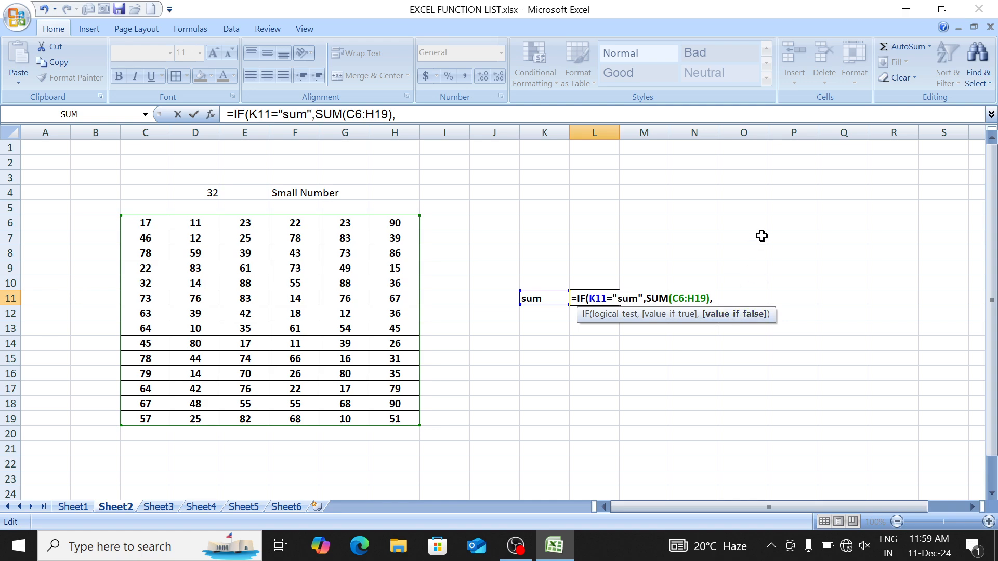
{"action": "type", "text": "max"}
{"action": "key", "text": "Tab"}
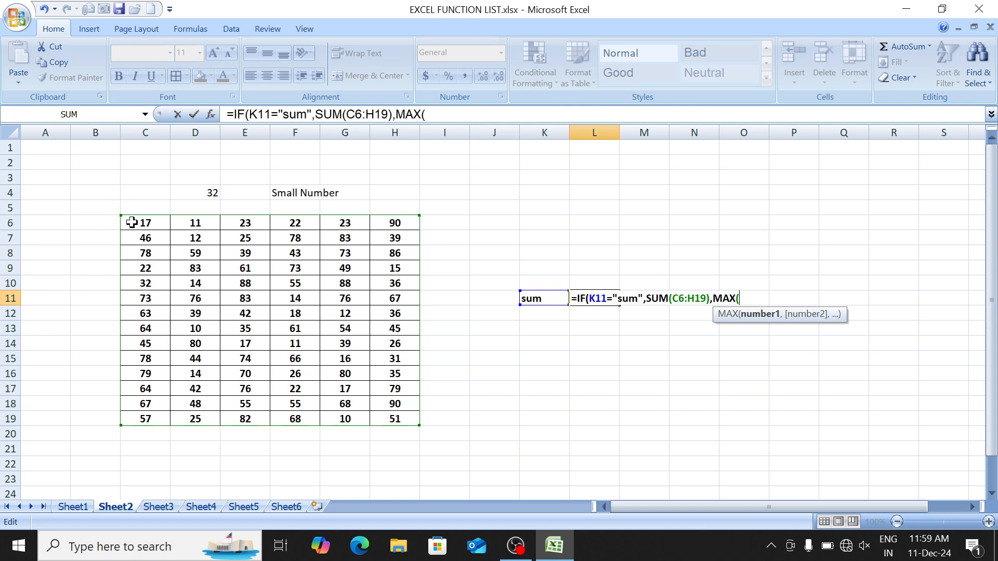
{"action": "left_click_drag", "start_coordinate": [132, 222], "coordinate": [384, 417]}
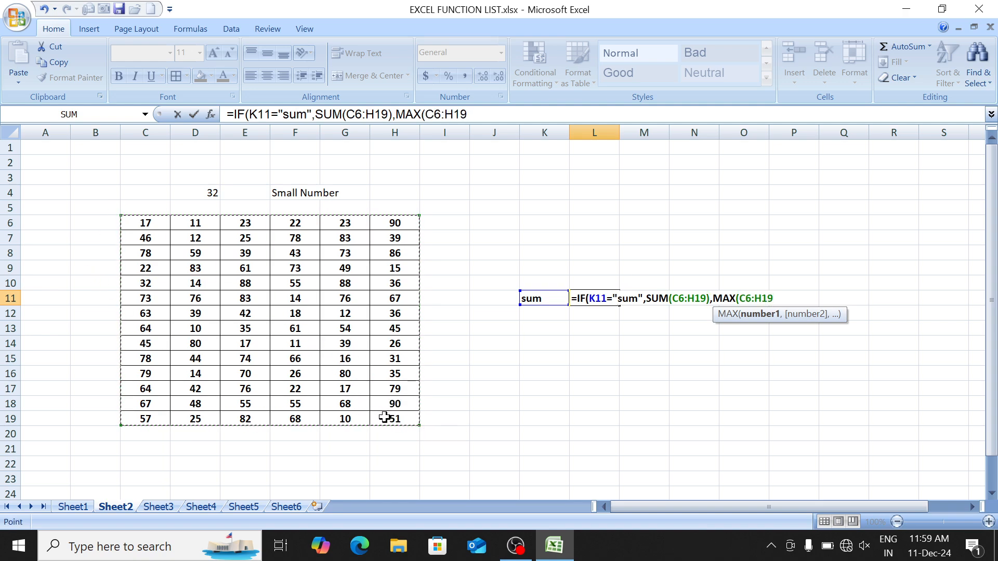
{"action": "type", "text": ")"}
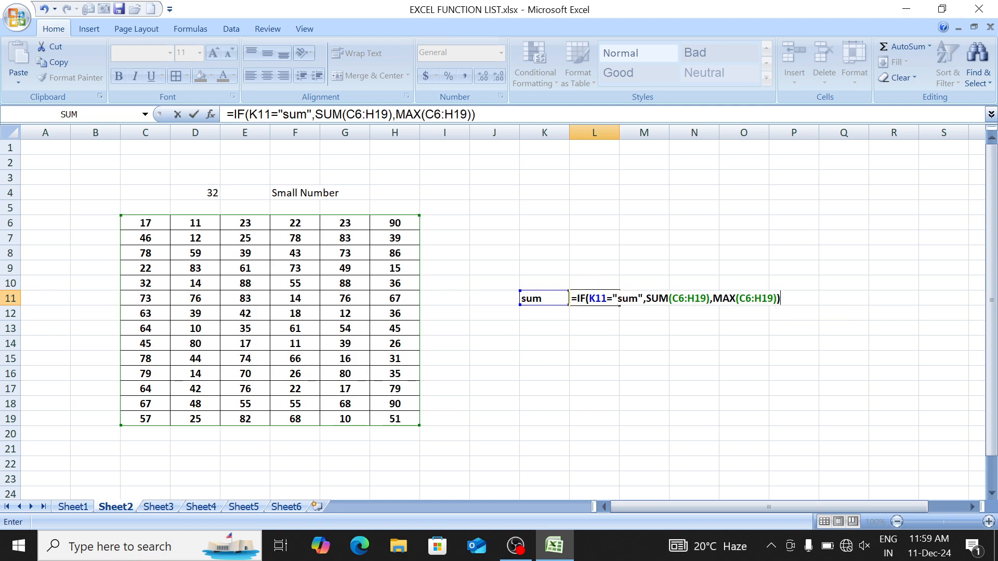
{"action": "left_click_drag", "start_coordinate": [595, 299], "coordinate": [628, 301]}
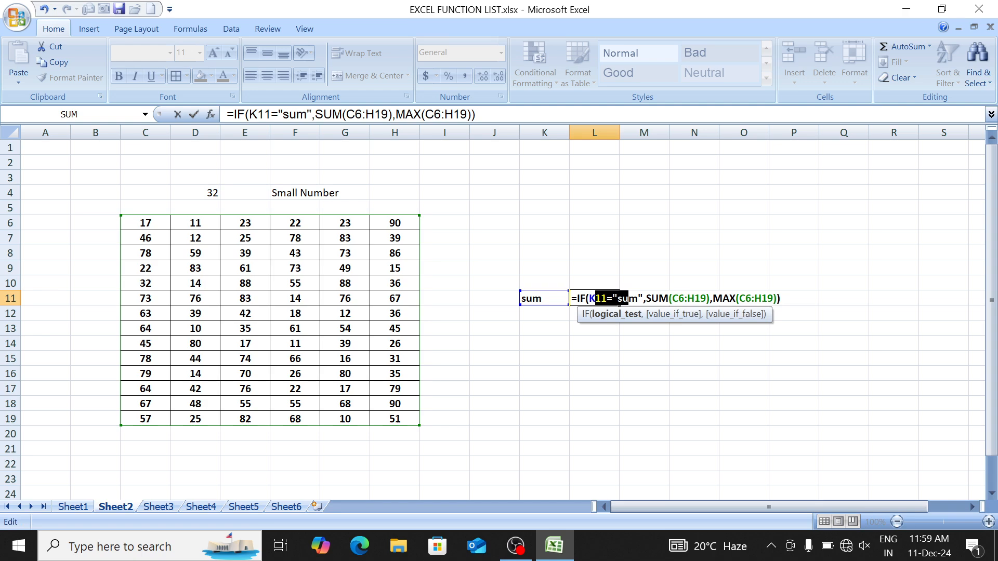
{"action": "key", "text": "Return"}
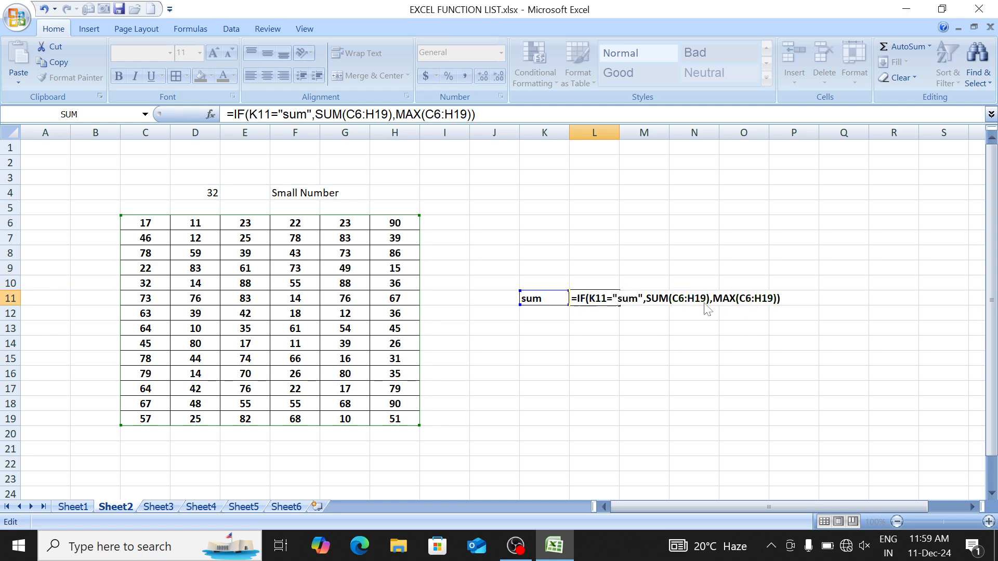
Step: Enter max and then an arbitrary word in K11 to see how L11's result changes
{"action": "key", "text": "Up"}
{"action": "type", "text": "max"}
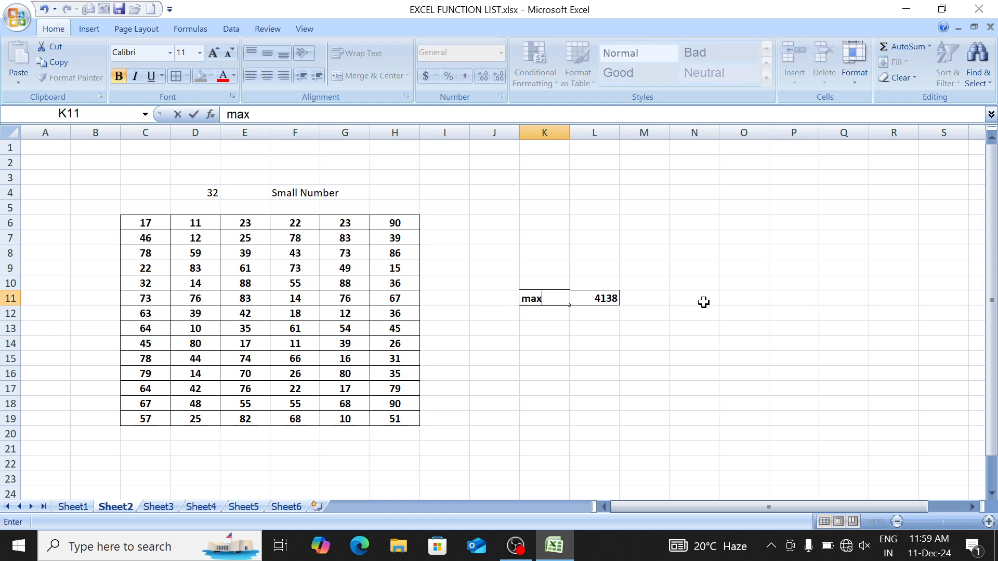
{"action": "key", "text": "Return"}
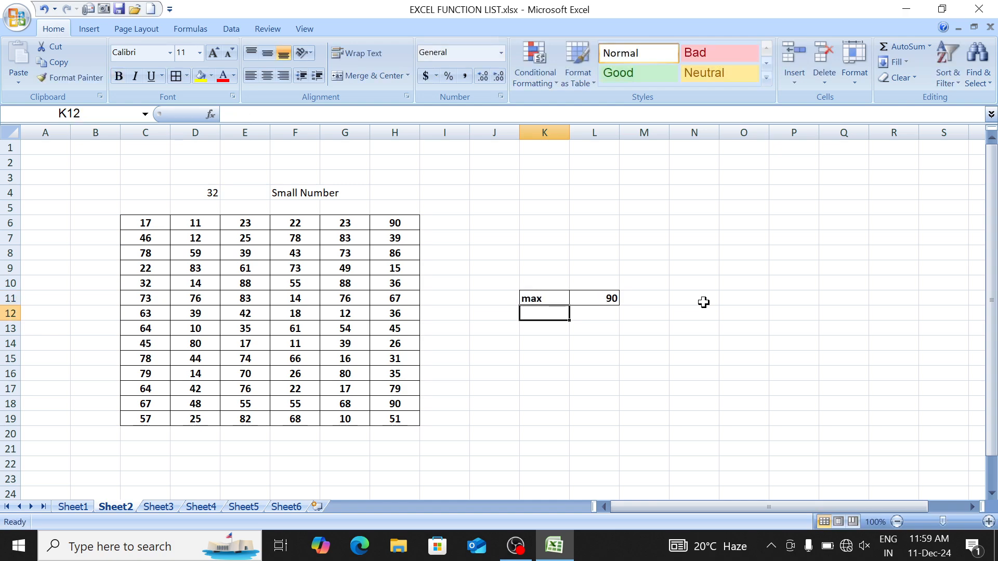
{"action": "key", "text": "Up"}
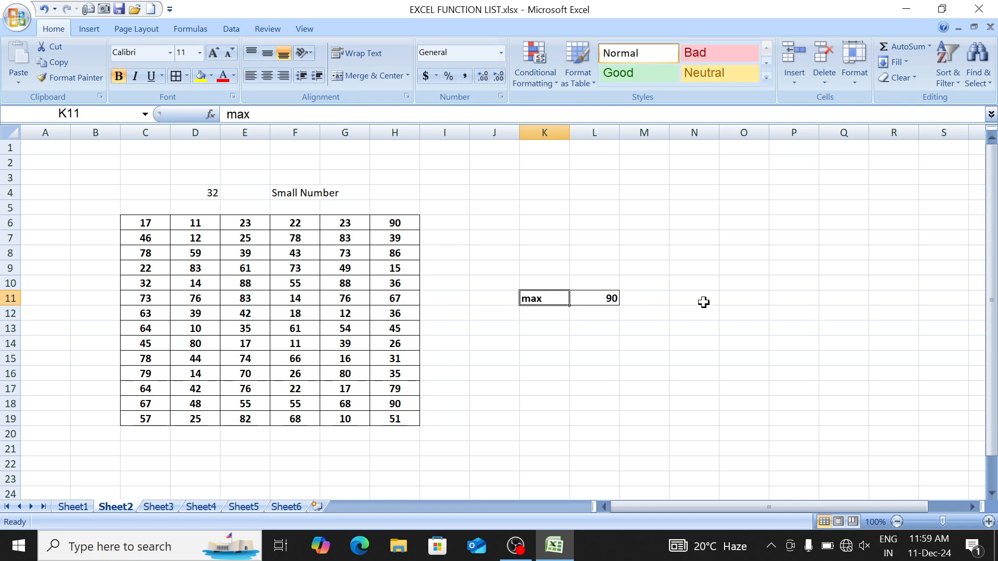
{"action": "type", "text": "sdfdhjk"}
{"action": "key", "text": "Return"}
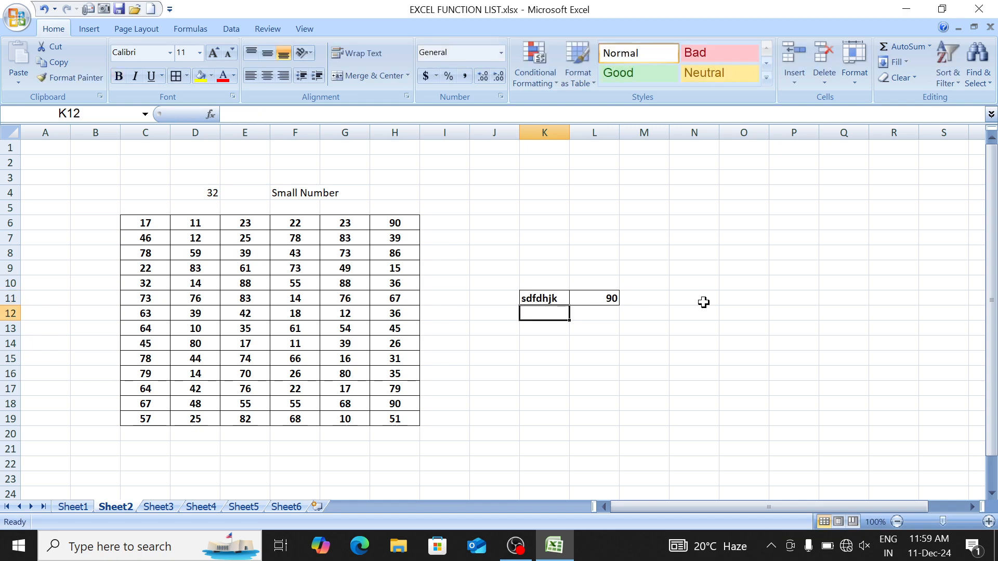
Step: Inspect L11's formula, highlighting its K11="sum" condition, and leave it unchanged
{"action": "key", "text": "Up"}
{"action": "key", "text": "Right"}
{"action": "key", "text": "F2"}
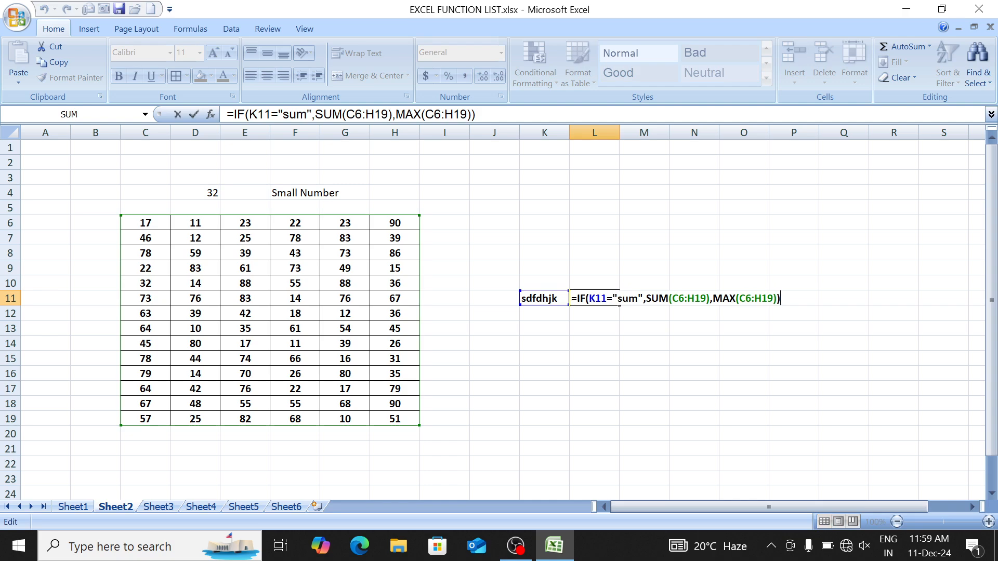
{"action": "left_click", "coordinate": [595, 298]}
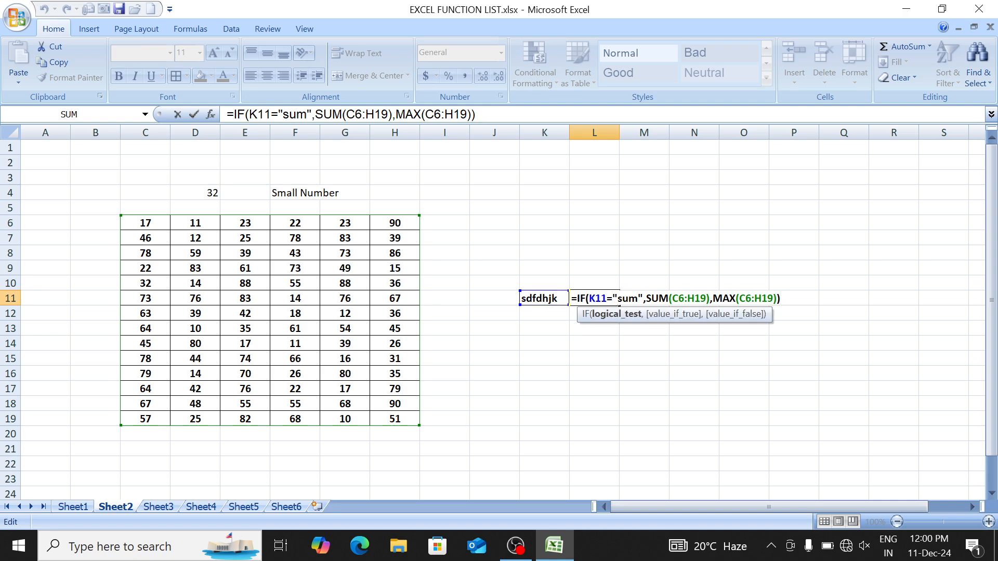
{"action": "left_click_drag", "start_coordinate": [588, 298], "coordinate": [637, 298]}
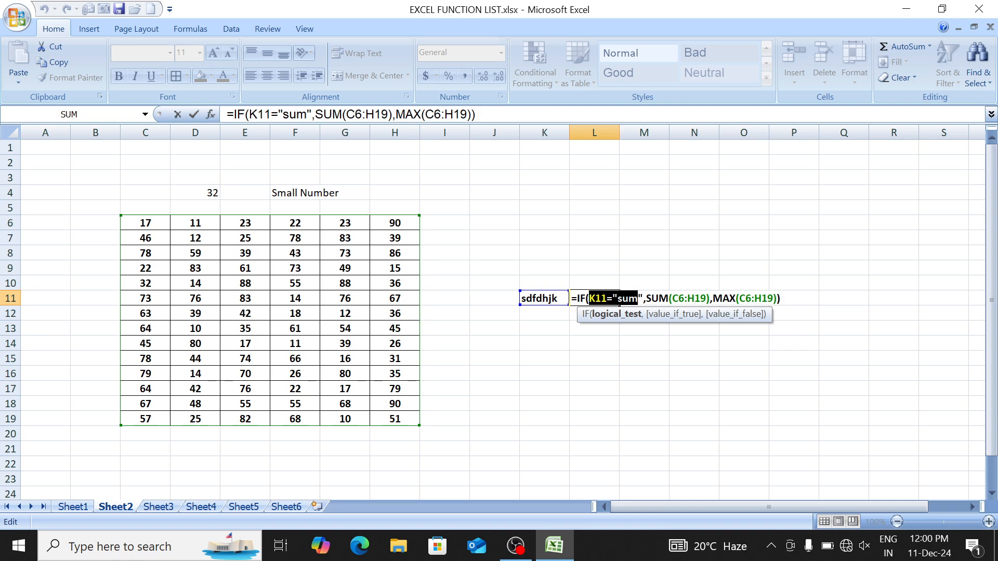
{"action": "key", "text": "Return"}
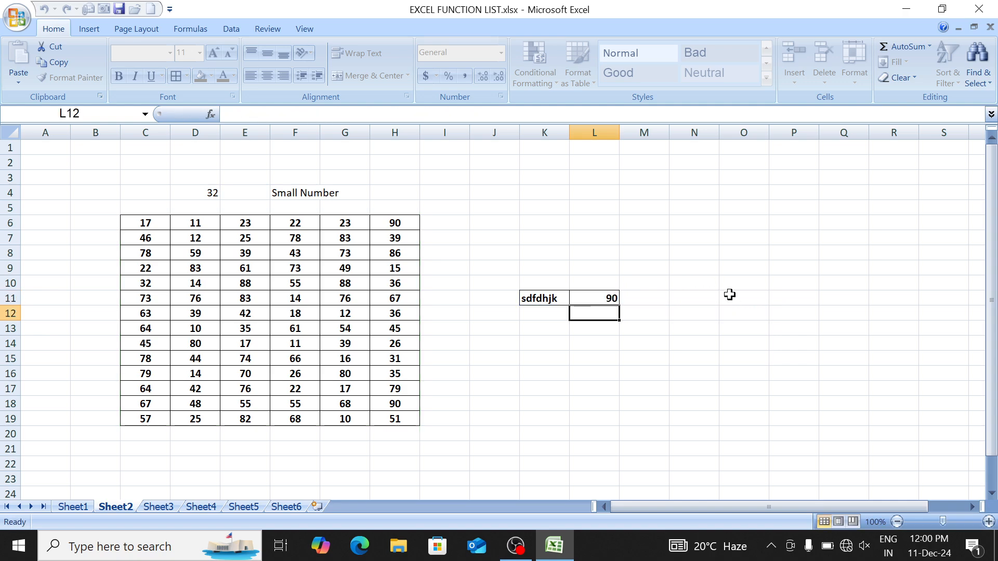
Step: Enter sum, max, then min in K11; L11 shows 4138 for sum and 90 otherwise
{"action": "key", "text": "Up"}
{"action": "key", "text": "Left"}
{"action": "key", "text": "Down"}
{"action": "key", "text": "Down"}
{"action": "key", "text": "Down"}
{"action": "key", "text": "Up"}
{"action": "key", "text": "Up"}
{"action": "key", "text": "Up"}
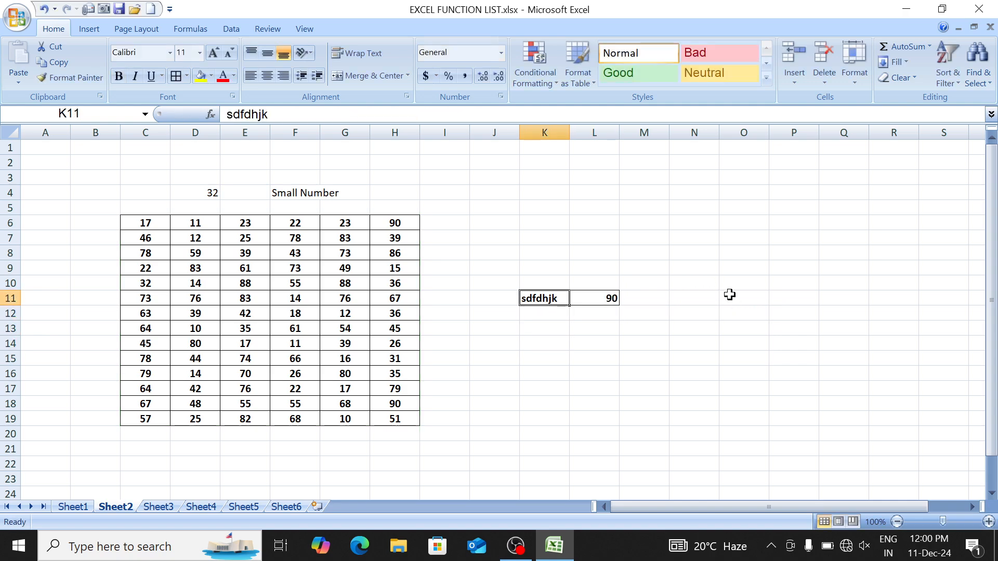
{"action": "type", "text": "sum"}
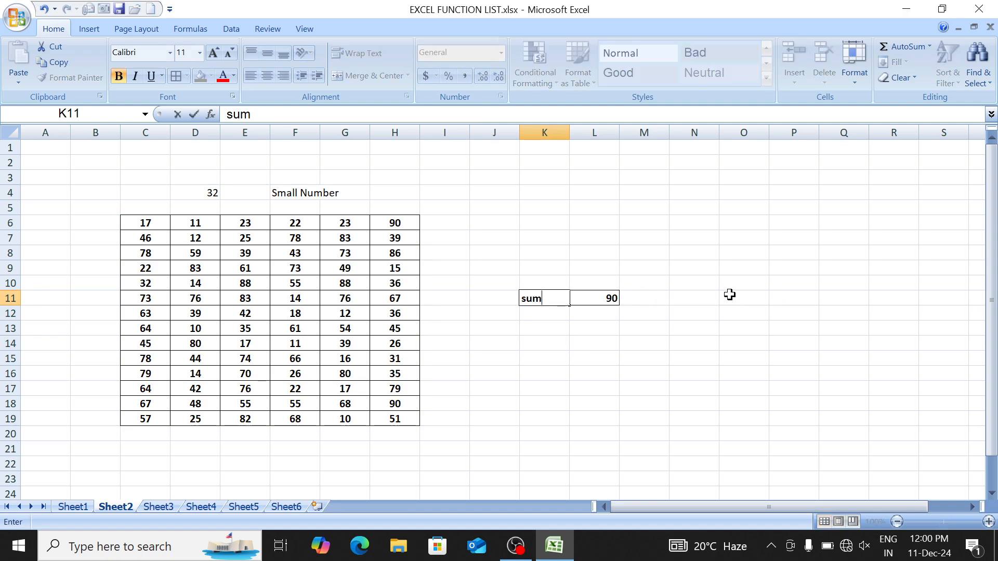
{"action": "key", "text": "Return"}
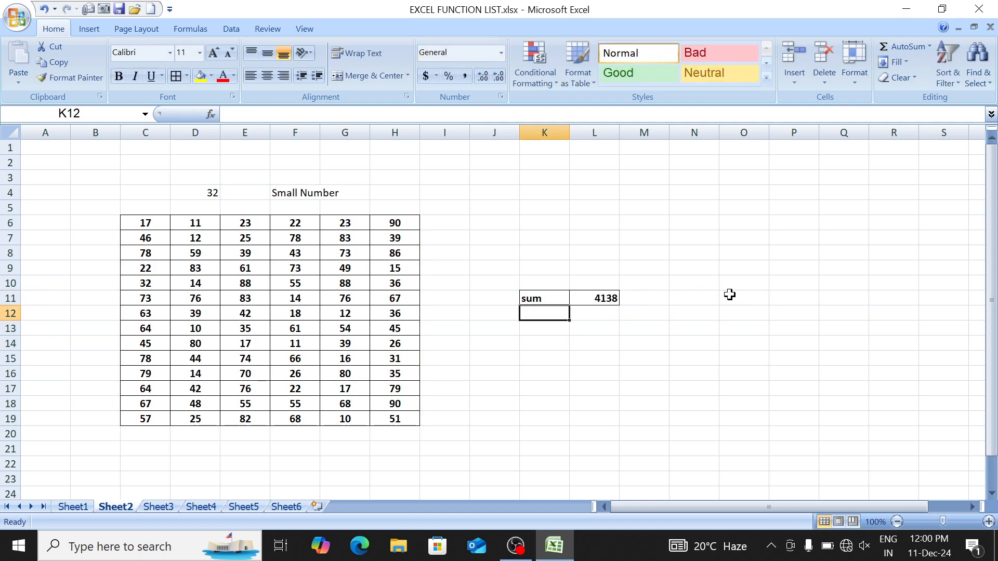
{"action": "key", "text": "Up"}
{"action": "type", "text": "max"}
{"action": "key", "text": "Return"}
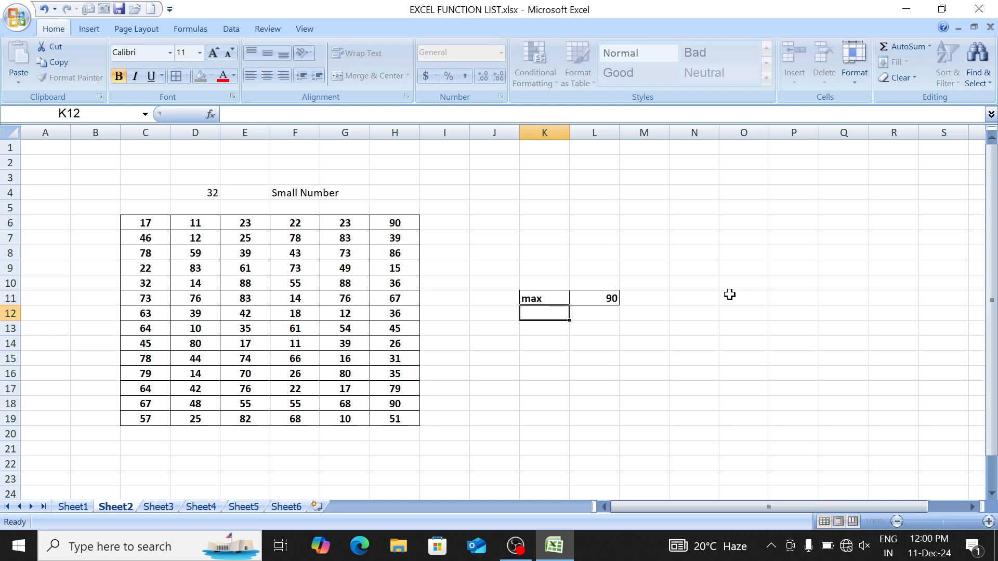
{"action": "key", "text": "Up"}
{"action": "type", "text": "min"}
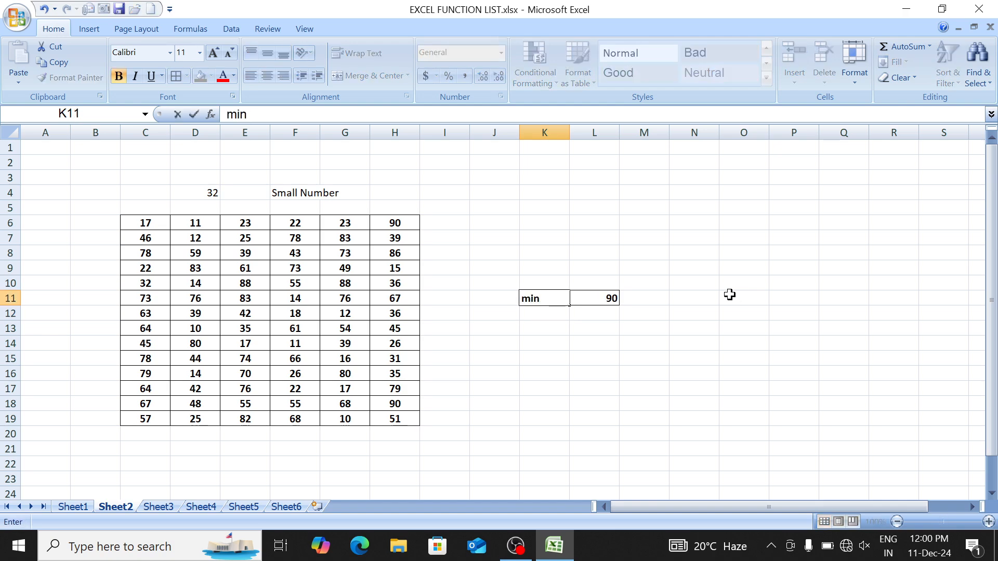
{"action": "key", "text": "Return"}
Step: Clear L11 and start a new IF testing K11="sum" with a SUM branch
{"action": "key", "text": "Up"}
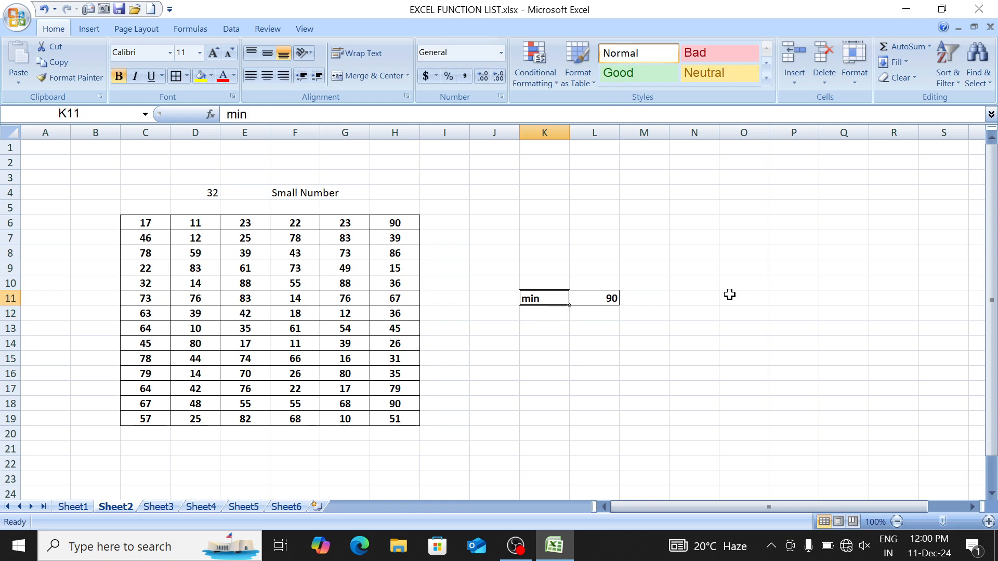
{"action": "key", "text": "Right"}
{"action": "key", "text": "Delete"}
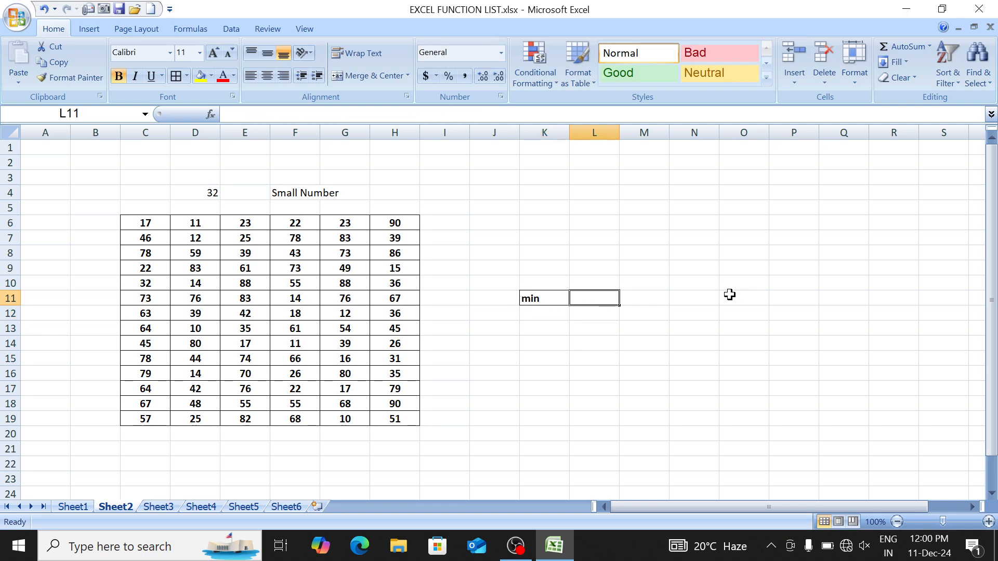
{"action": "type", "text": "=IF("}
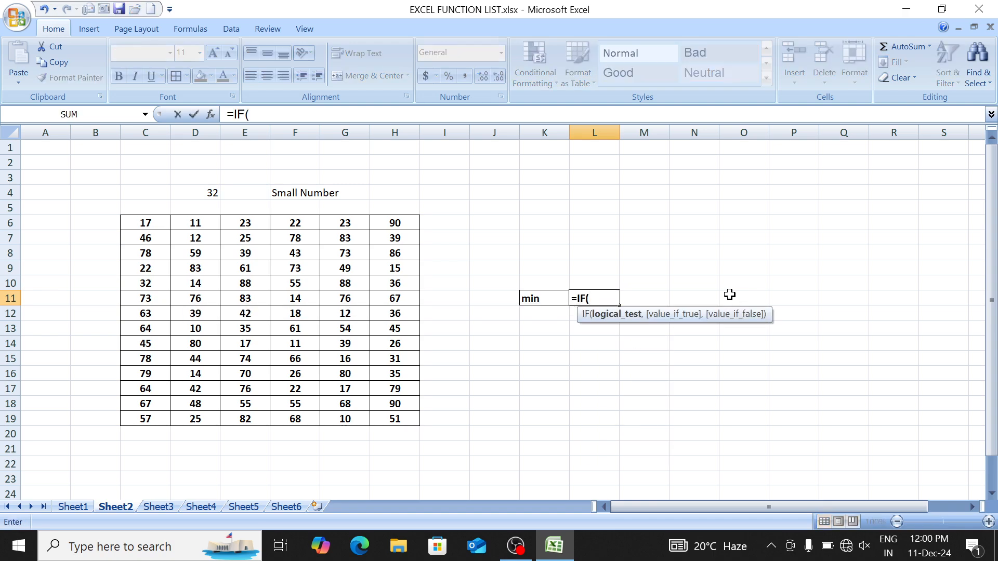
{"action": "key", "text": "Left"}
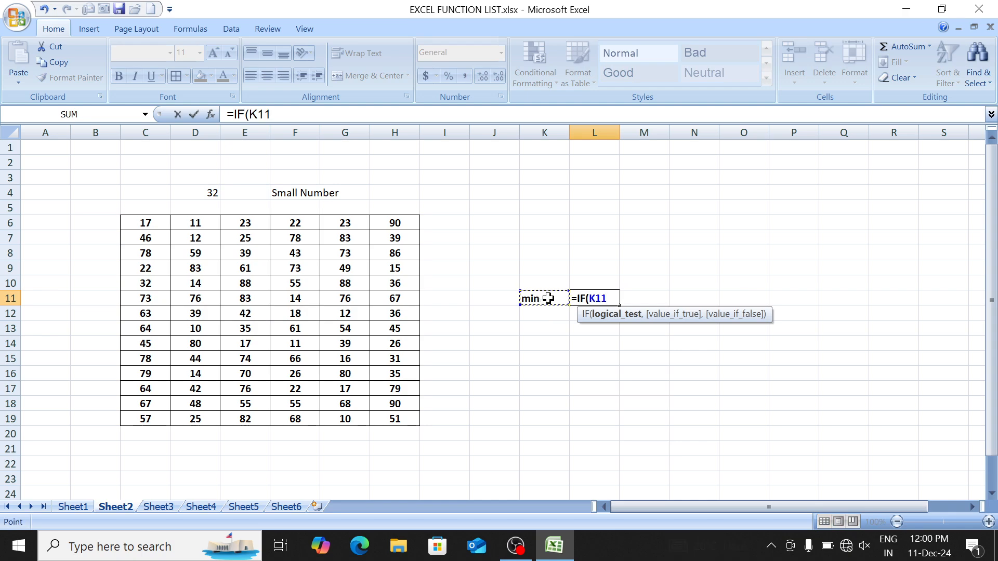
{"action": "type", "text": "=\"sum"}
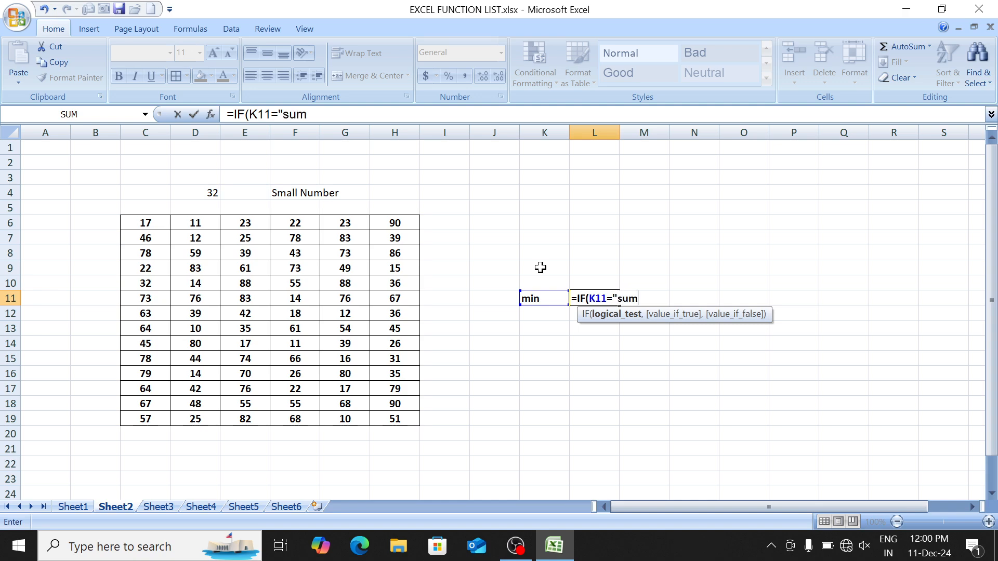
{"action": "type", "text": "\",s"}
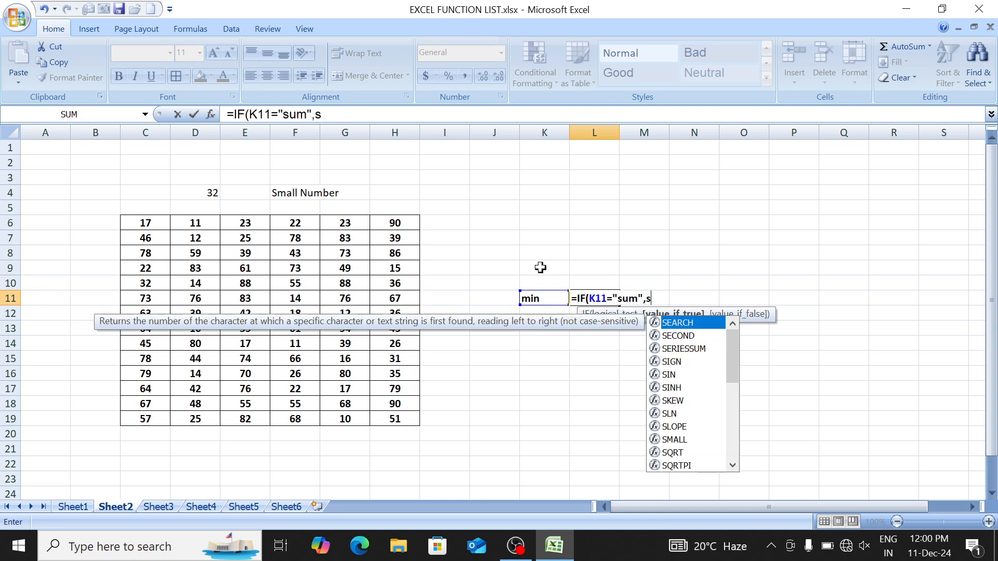
{"action": "type", "text": "um"}
{"action": "key", "text": "Tab"}
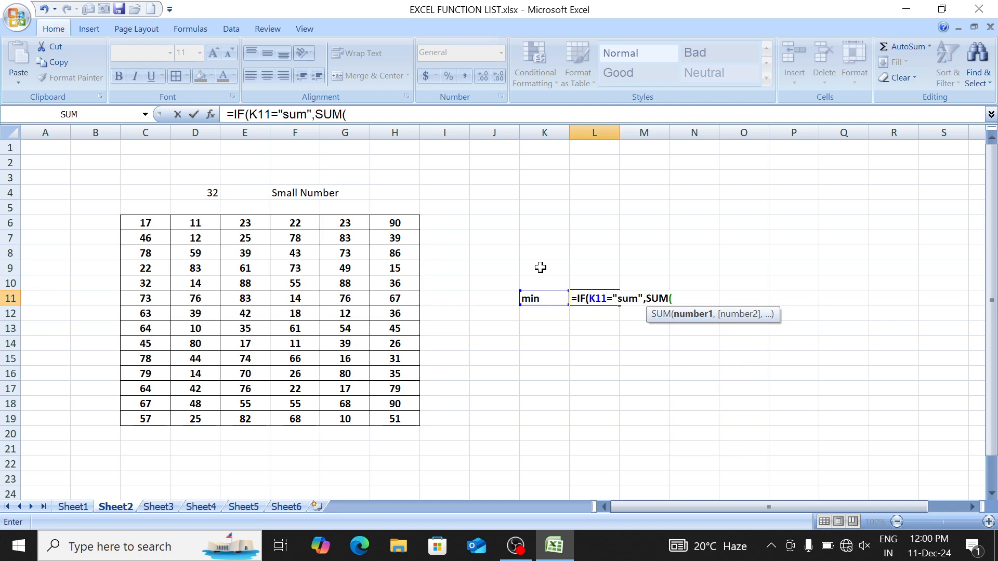
Step: Set the SUM range to C6:H19 and begin a second nested IF
{"action": "key", "text": "Left"}
{"action": "key", "text": "Left"}
{"action": "key", "text": "Left"}
{"action": "key", "text": "ctrl+Left"}
{"action": "key", "text": "ctrl+Left"}
{"action": "key", "text": "ctrl+Up"}
{"action": "key", "text": "ctrl+shift+Right"}
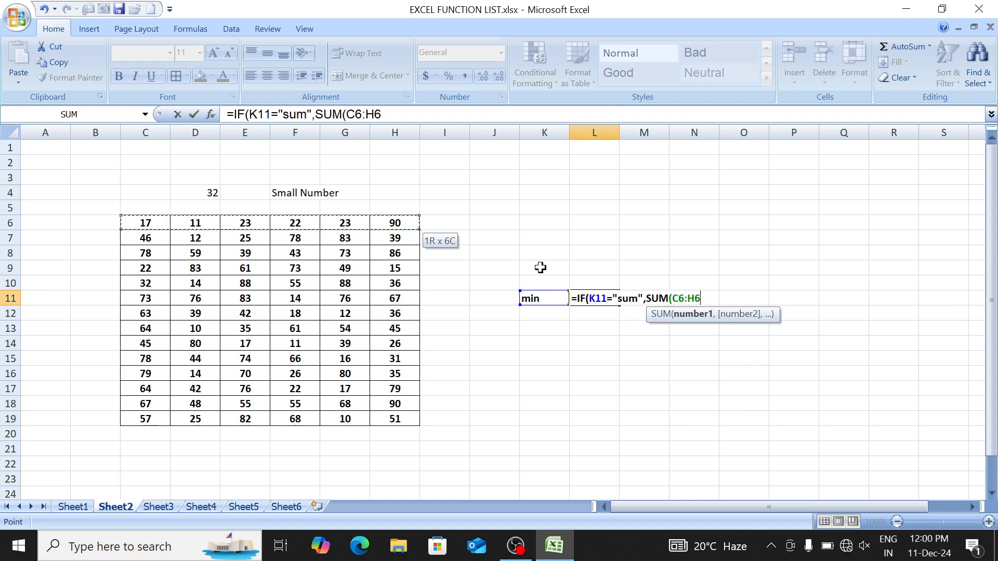
{"action": "key", "text": "ctrl+shift+Down"}
{"action": "type", "text": ")"}
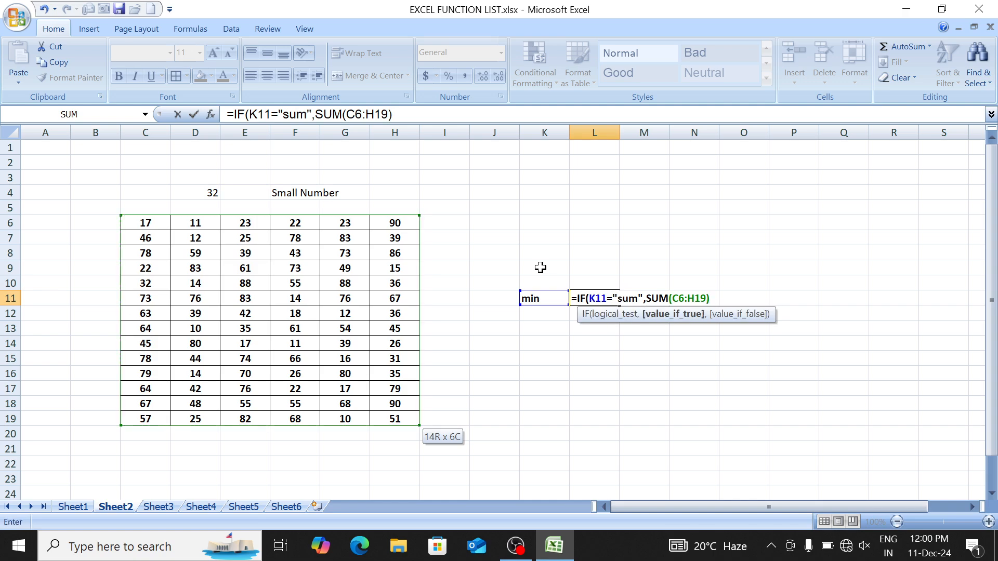
{"action": "type", "text": ","}
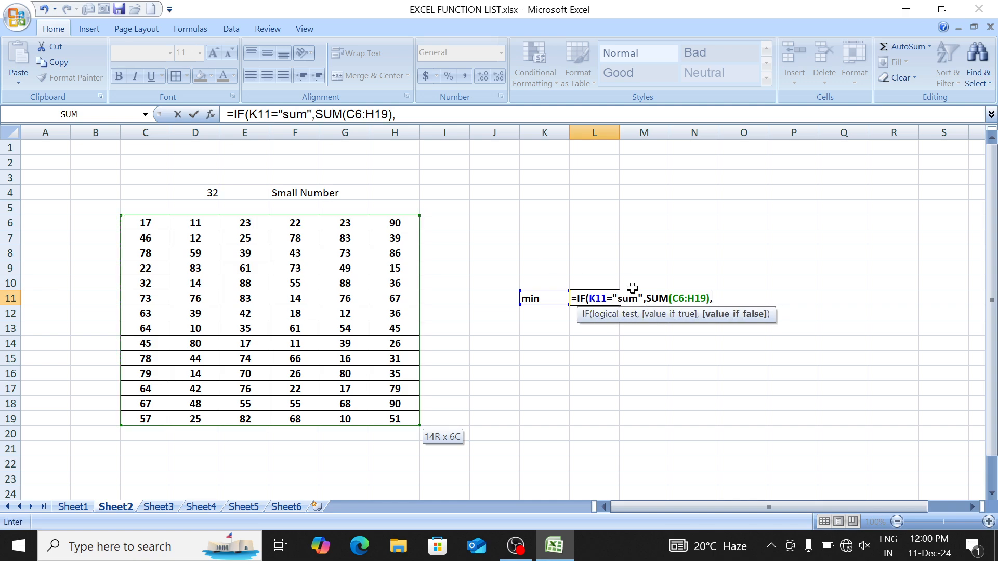
{"action": "type", "text": "IF("}
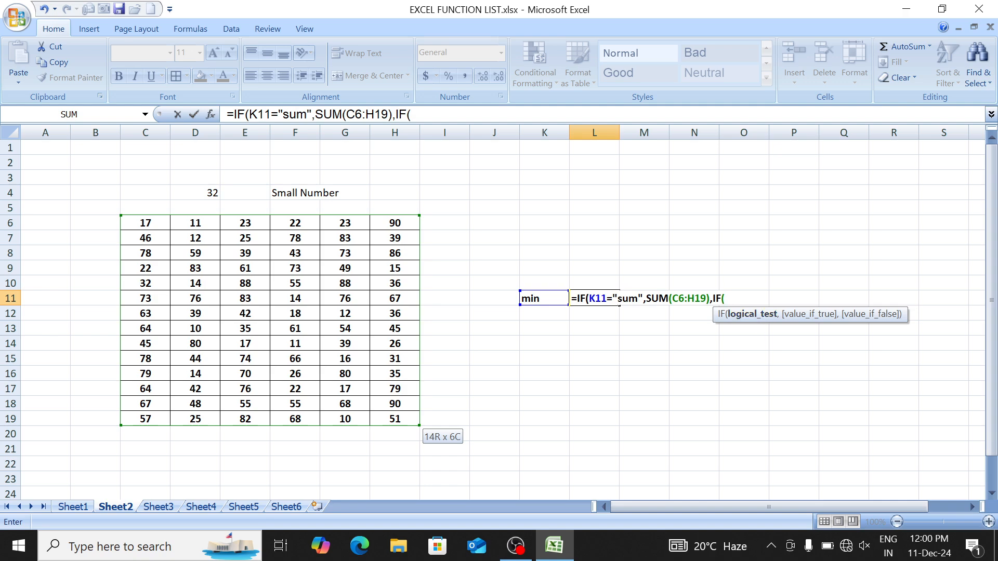
Step: Add a branch returning MAX(C6:H19) when K11 is "max", then start a third IF
{"action": "left_click", "coordinate": [548, 298]}
{"action": "type", "text": "=\""}
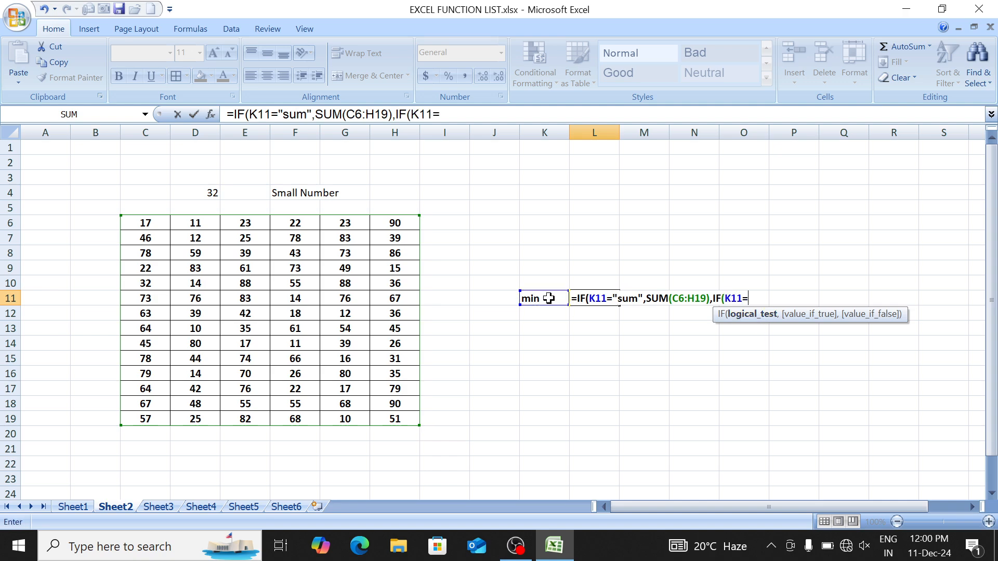
{"action": "type", "text": "max\","}
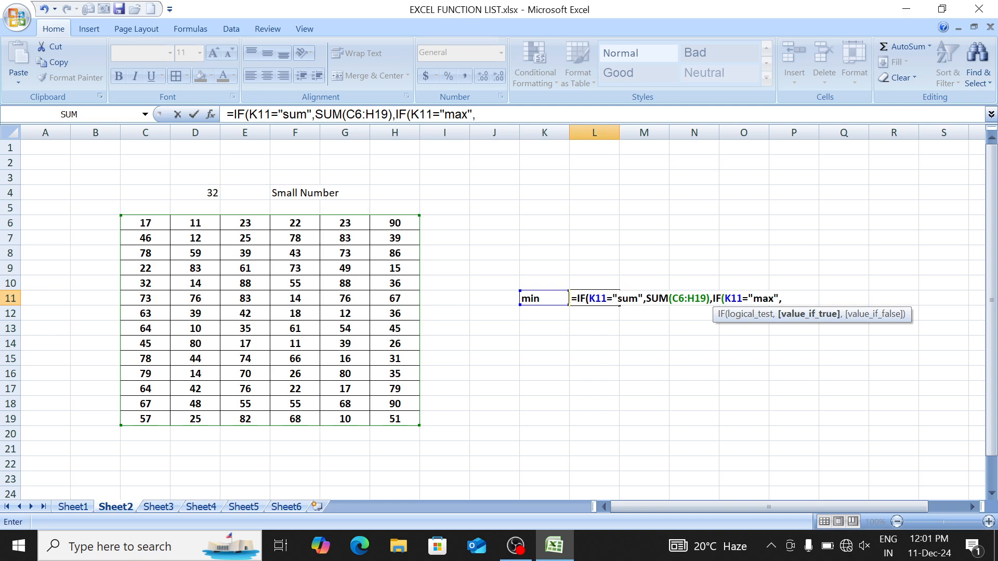
{"action": "type", "text": "max"}
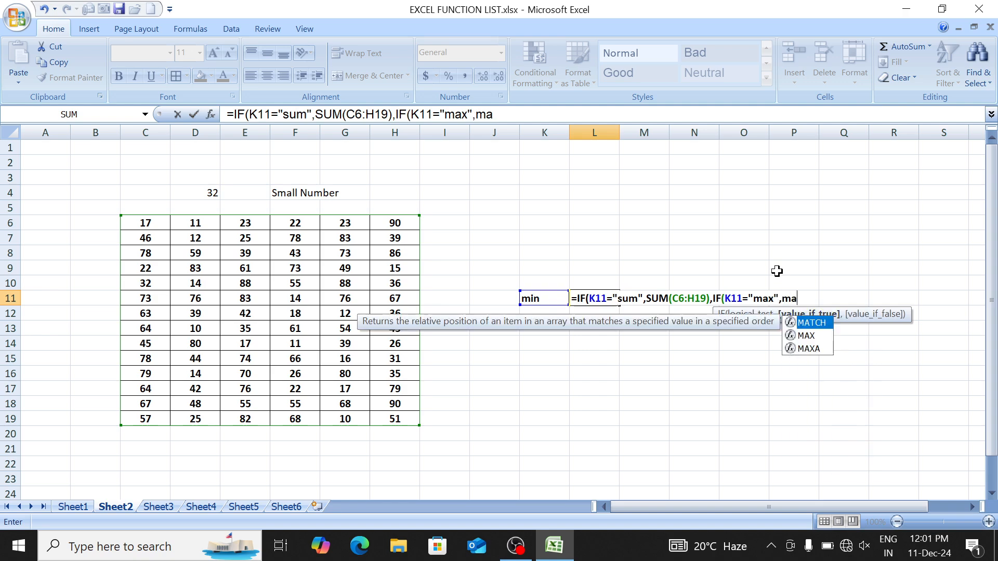
{"action": "key", "text": "Tab"}
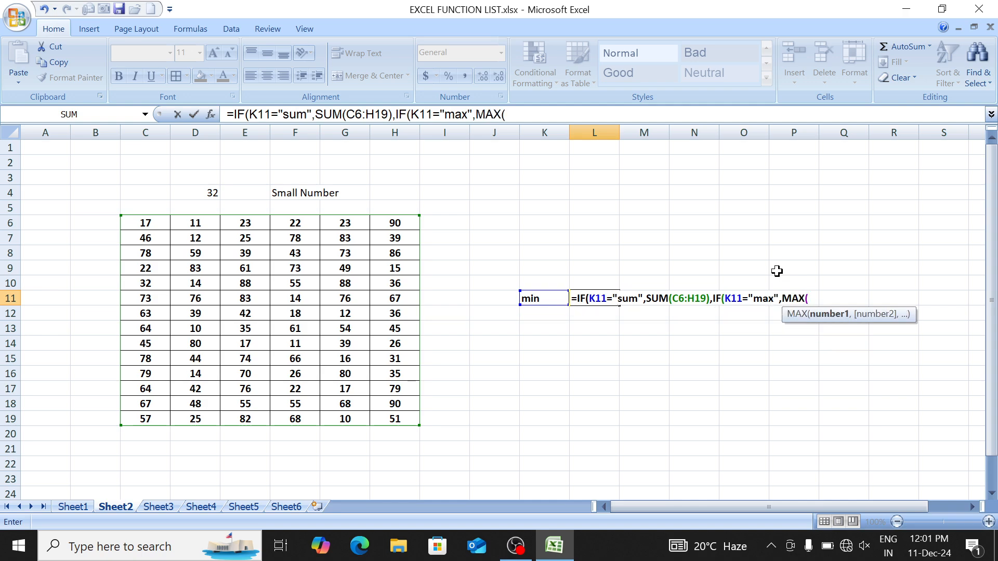
{"action": "left_click", "coordinate": [142, 224]}
{"action": "key", "text": "ctrl+shift+Down"}
{"action": "key", "text": "ctrl+shift+Right"}
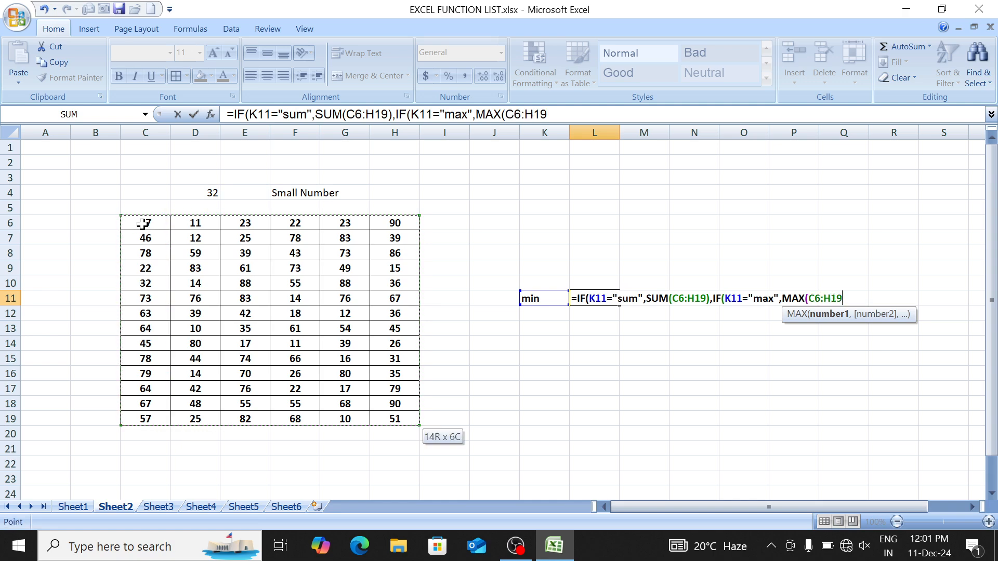
{"action": "type", "text": ")"}
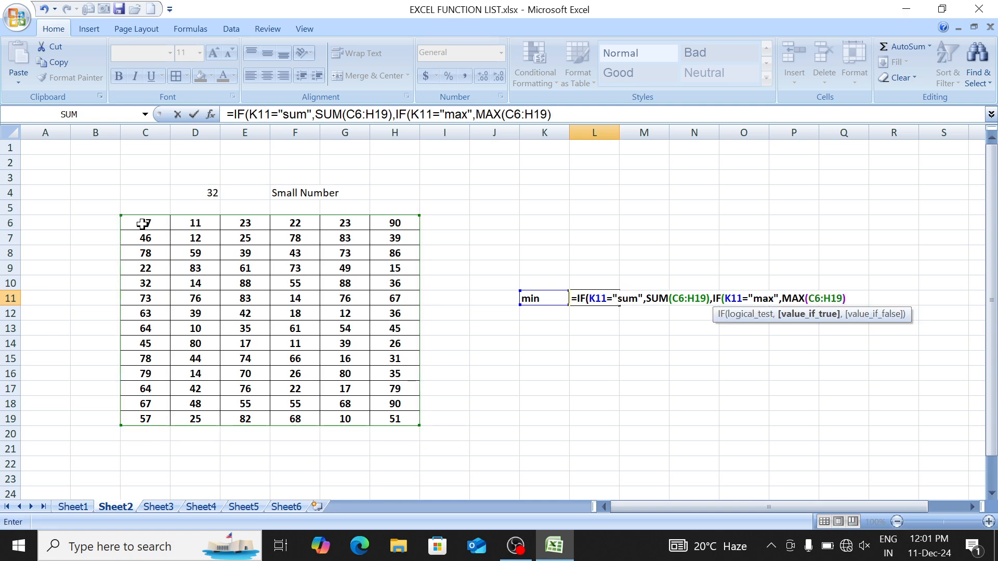
{"action": "type", "text": ","}
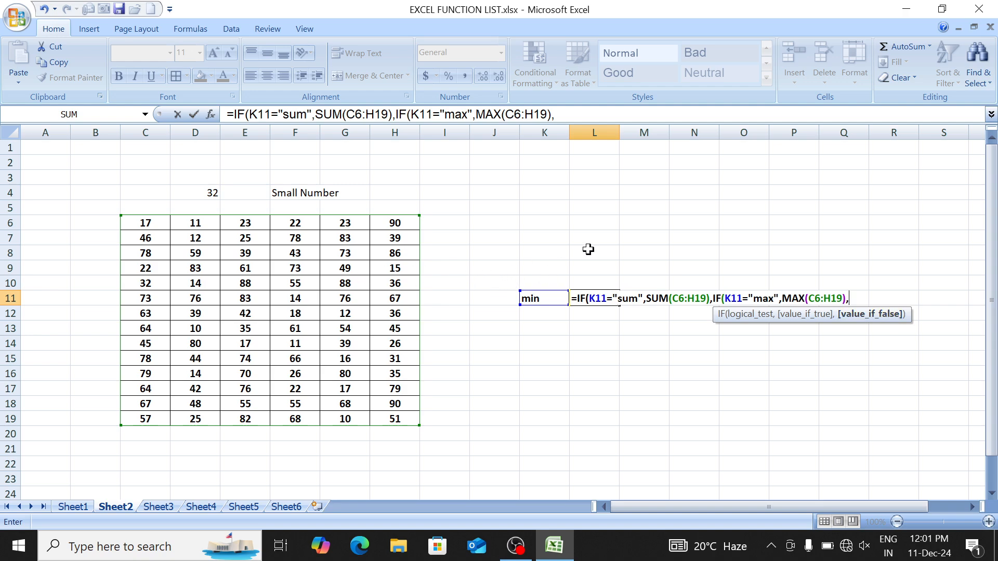
{"action": "type", "text": "if"}
{"action": "key", "text": "Tab"}
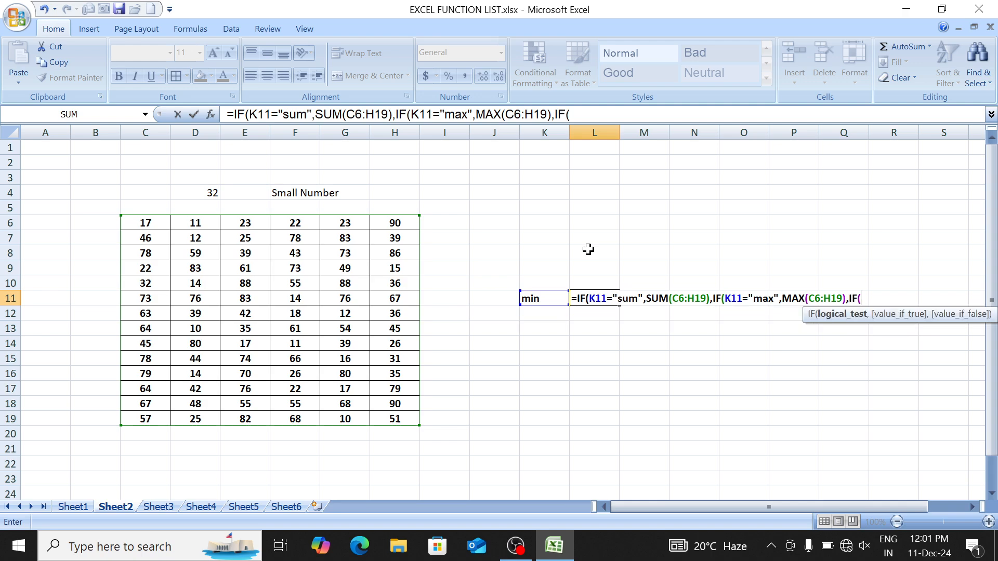
Step: Add the third IF branch returning MIN(C6:H19) when K11 is "min"
{"action": "left_click", "coordinate": [544, 298]}
{"action": "type", "text": "=\"min\","}
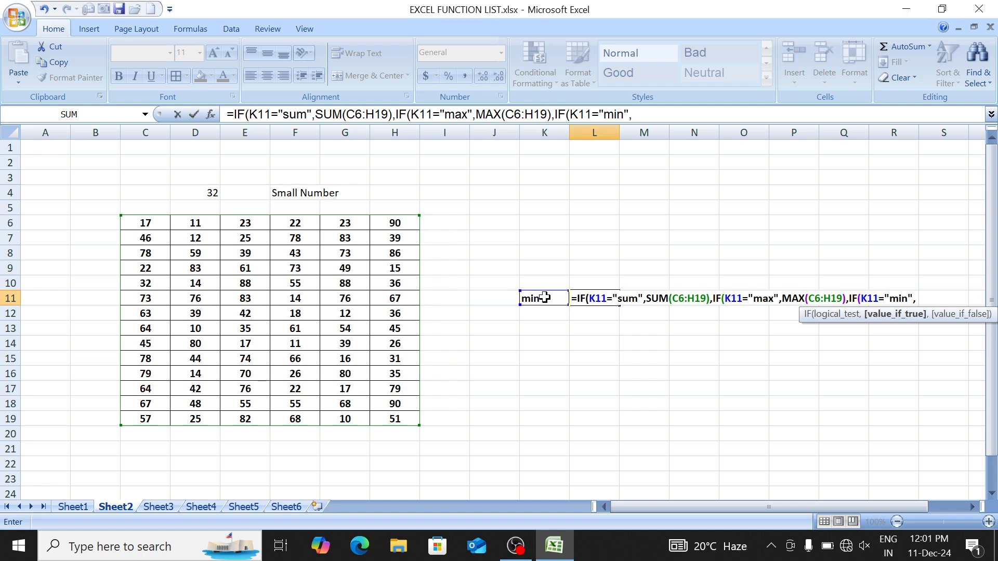
{"action": "type", "text": "min"}
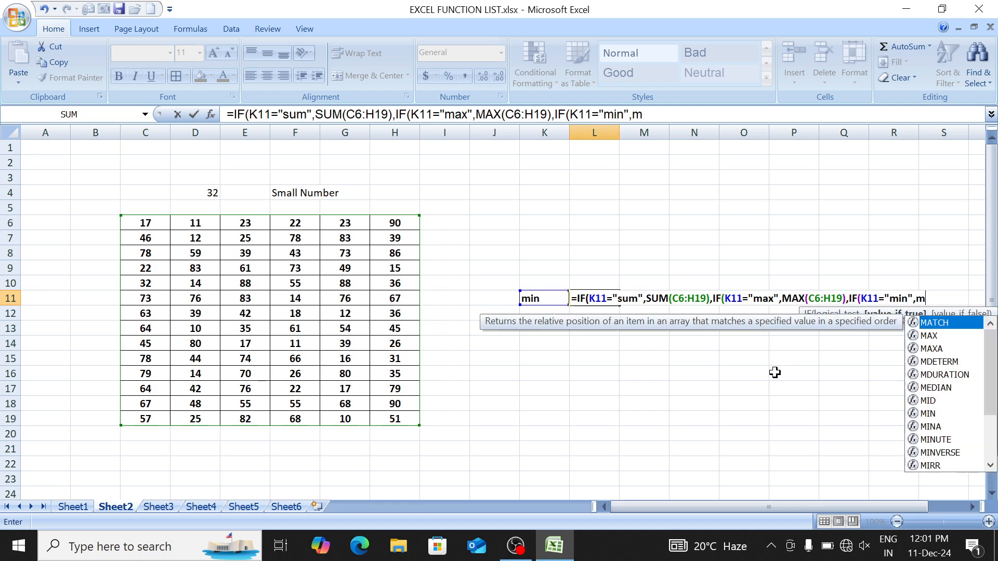
{"action": "key", "text": "Tab"}
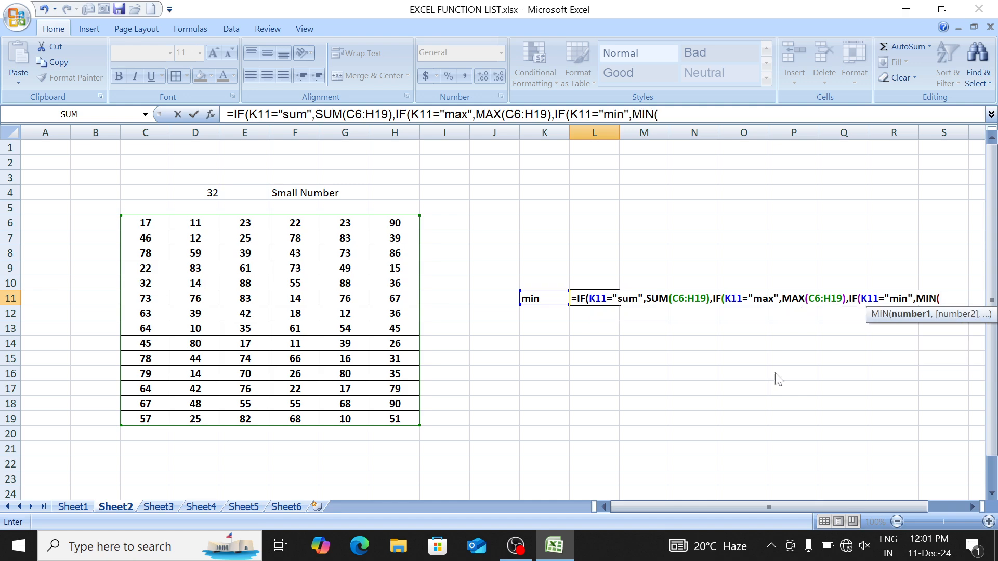
{"action": "left_click", "coordinate": [150, 225]}
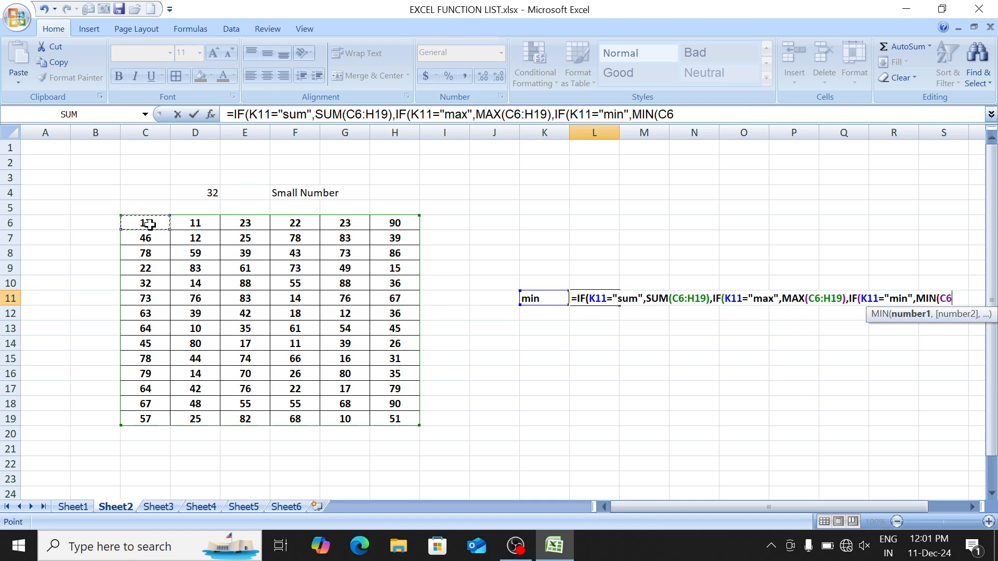
{"action": "key", "text": "ctrl+shift+Down"}
{"action": "key", "text": "ctrl+shift+Right"}
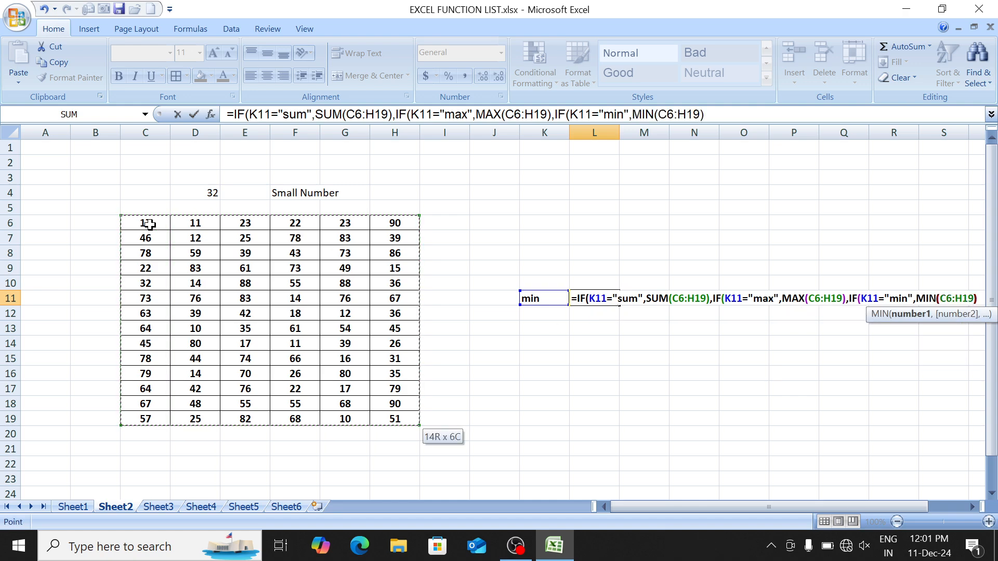
{"action": "type", "text": ")"}
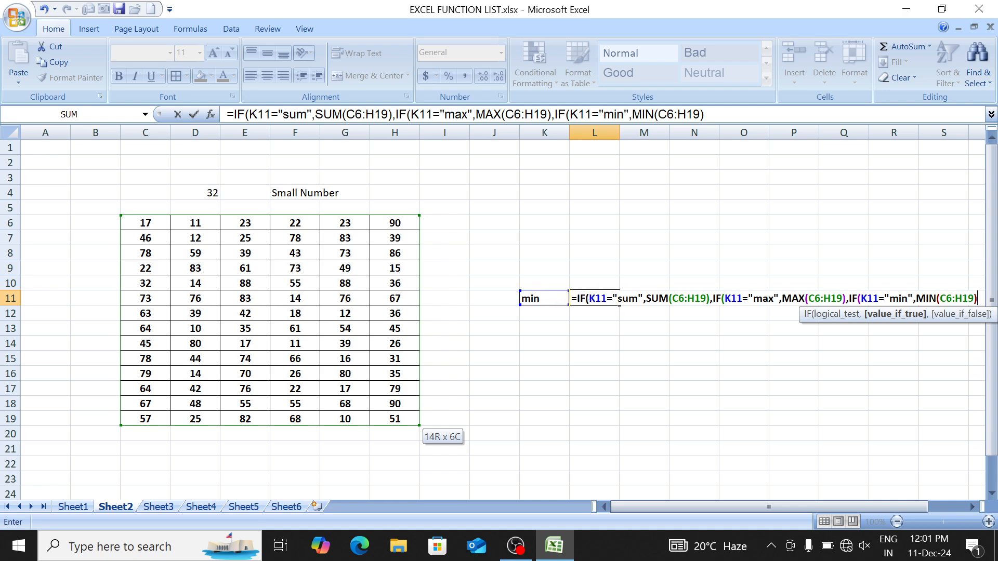
Step: Review the formula's max test and MAX(C6:H19) part by highlighting them
{"action": "left_click", "coordinate": [658, 298]}
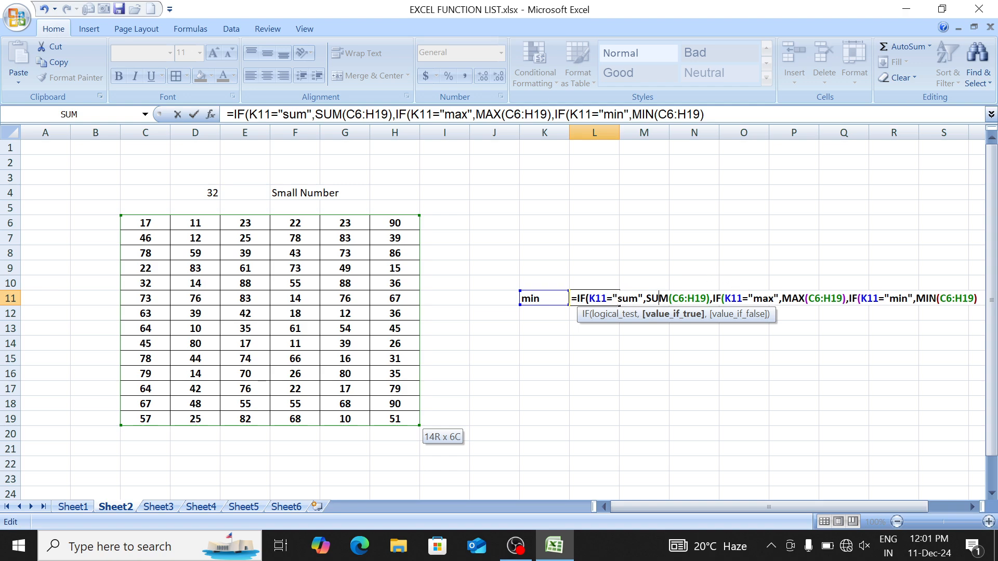
{"action": "left_click_drag", "start_coordinate": [730, 298], "coordinate": [773, 298]}
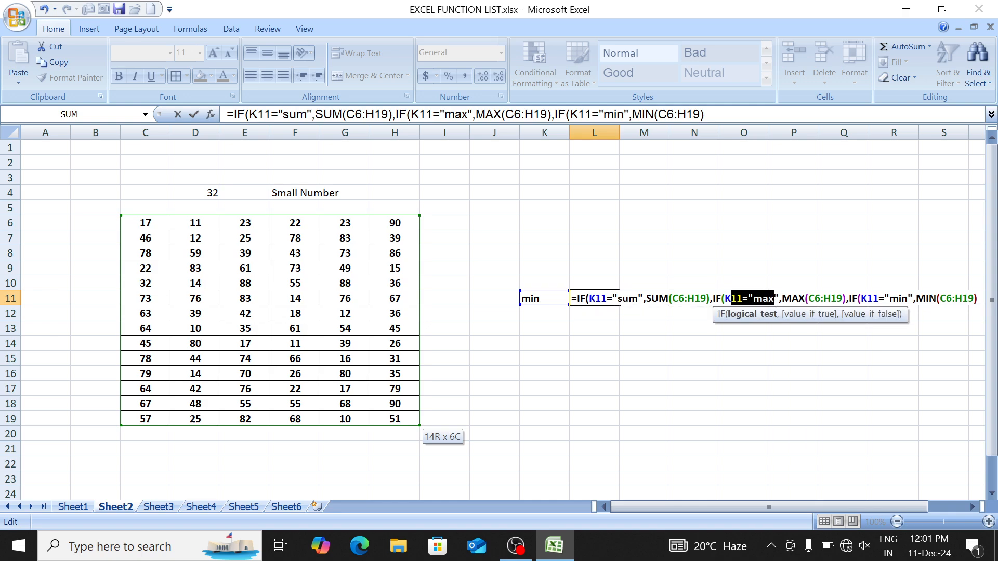
{"action": "left_click", "coordinate": [762, 299]}
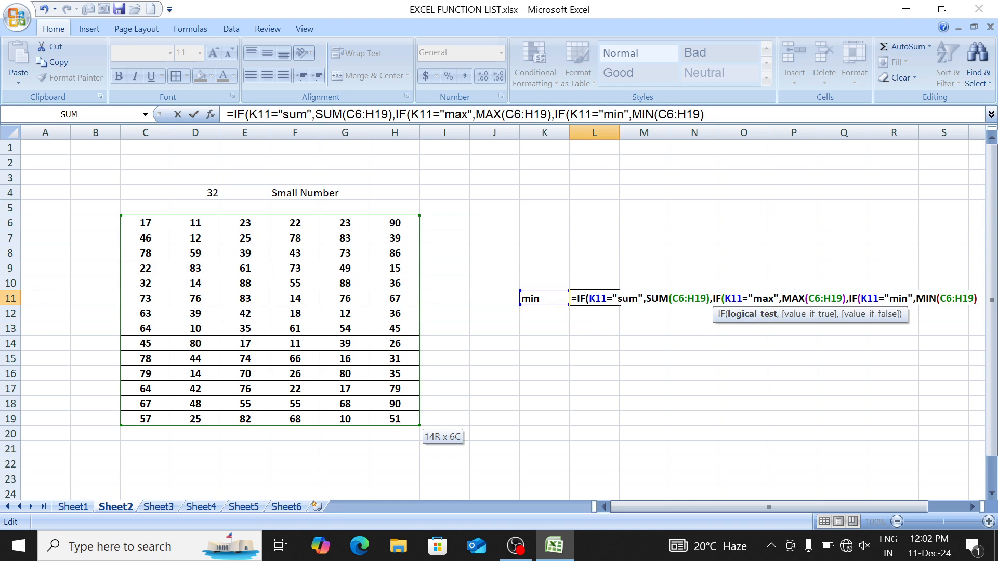
{"action": "key", "text": "shift+Right"}
{"action": "key", "text": "shift+Right"}
{"action": "key", "text": "shift+Right"}
{"action": "key", "text": "shift+Right"}
{"action": "key", "text": "shift+Right"}
{"action": "key", "text": "shift+Right"}
{"action": "key", "text": "shift+Right"}
{"action": "key", "text": "shift+Right"}
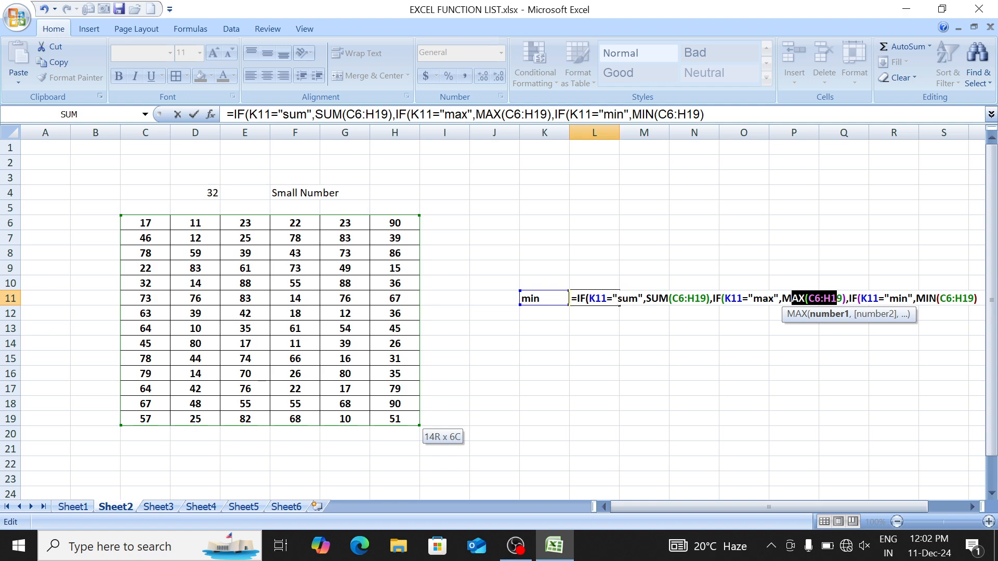
{"action": "left_click", "coordinate": [889, 298]}
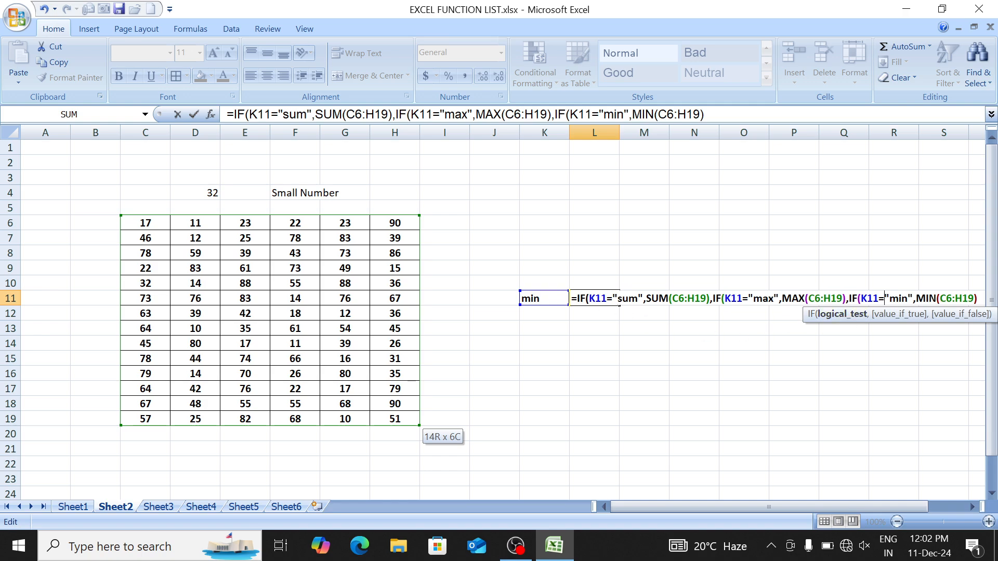
Step: Finish the formula with a COUNT(C6:H19) fallback and closing parentheses, and commit it
{"action": "key", "text": "End"}
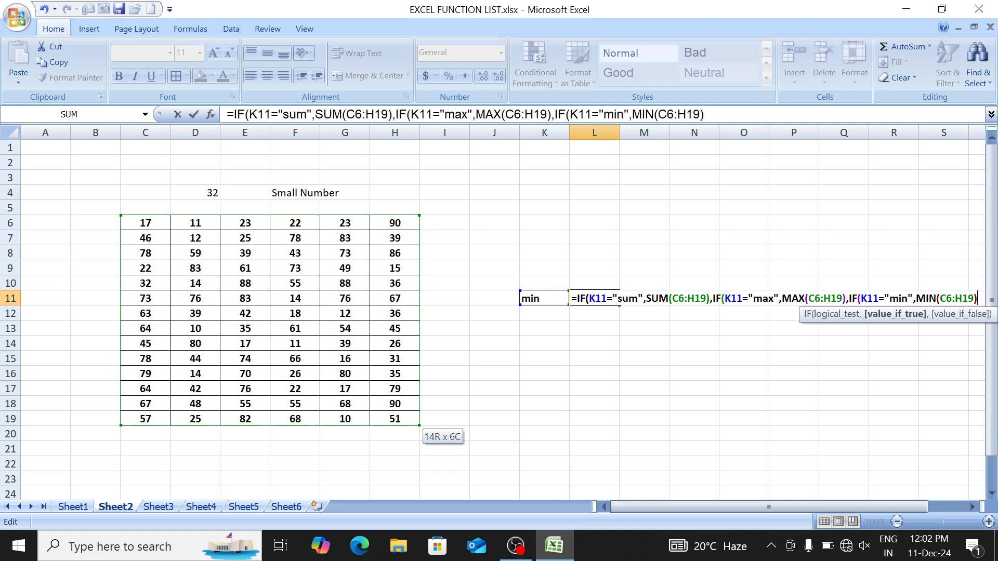
{"action": "type", "text": ","}
{"action": "type", "text": "coun"}
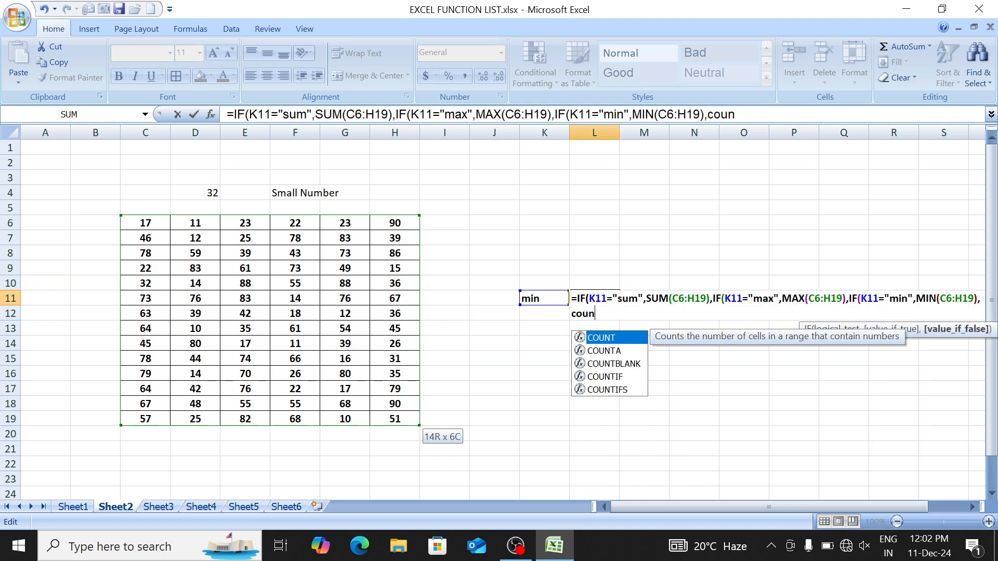
{"action": "key", "text": "Down"}
{"action": "key", "text": "Up"}
{"action": "key", "text": "Tab"}
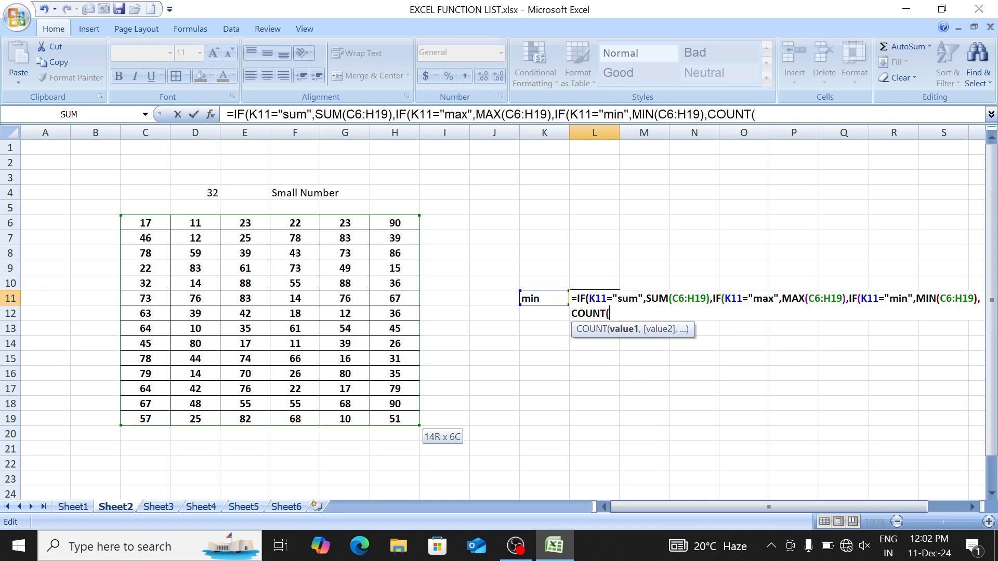
{"action": "left_click", "coordinate": [153, 223]}
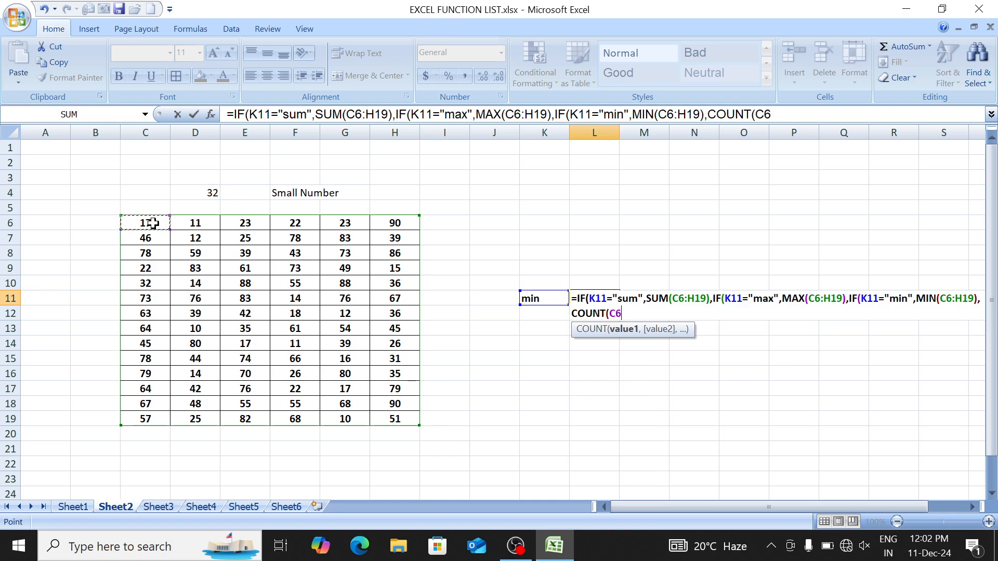
{"action": "key", "text": "ctrl+shift+Right"}
{"action": "key", "text": "ctrl+shift+Down"}
{"action": "type", "text": ")))"}
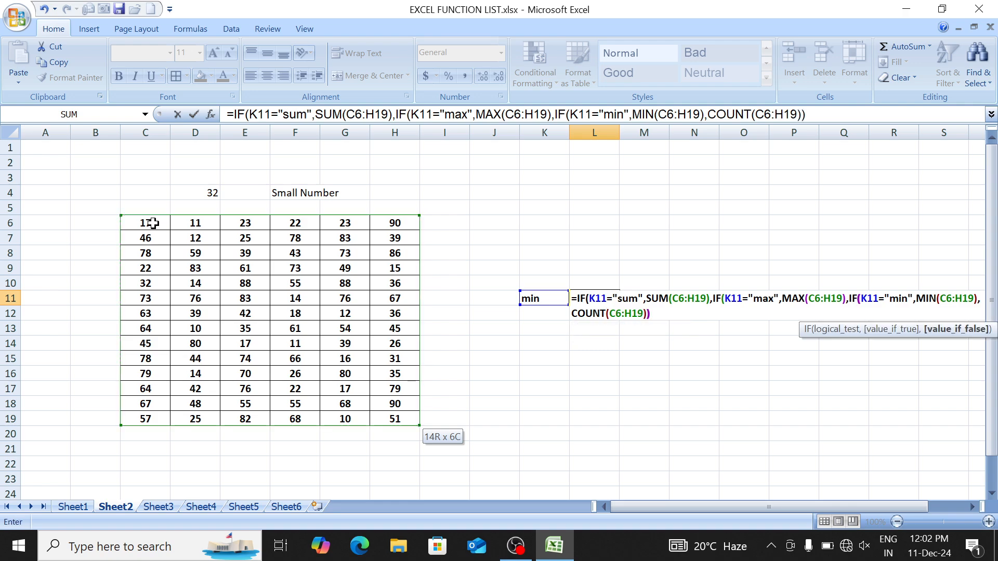
{"action": "key", "text": "Return"}
{"action": "key", "text": "Up"}
{"action": "key", "text": "Left"}
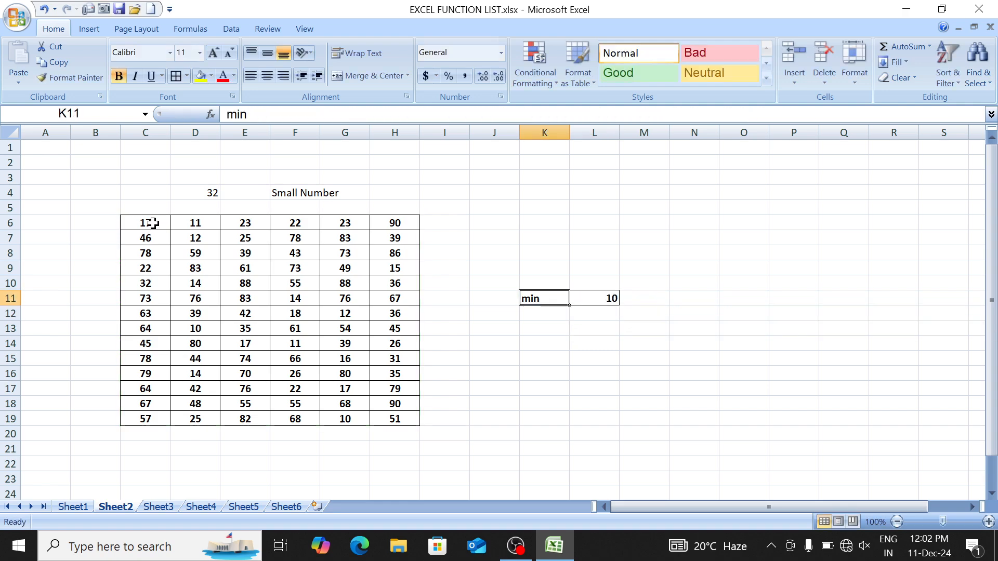
Step: Reopen L11's formula, highlight its sum, max and min conditions, then recommit it
{"action": "key", "text": "Right"}
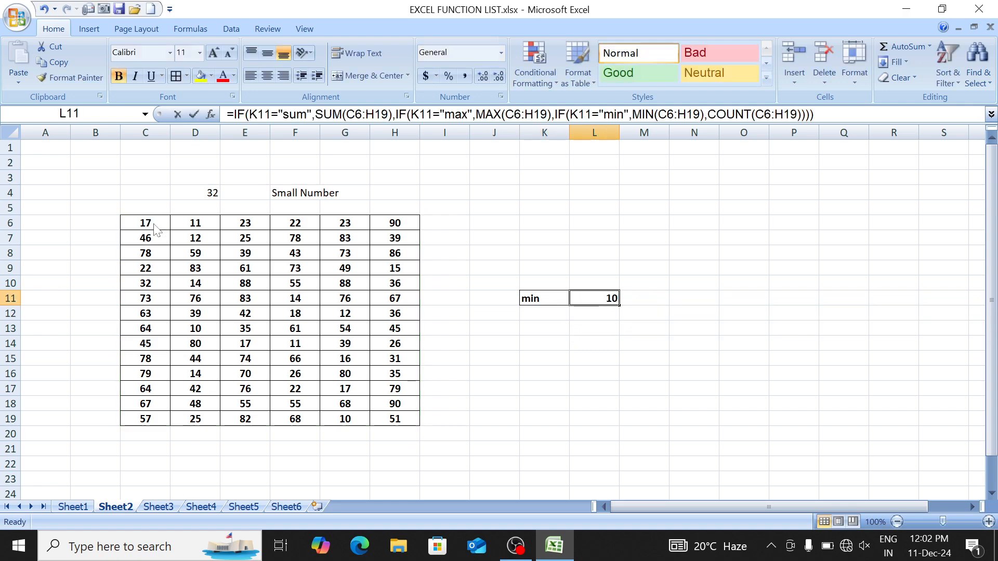
{"action": "key", "text": "F2"}
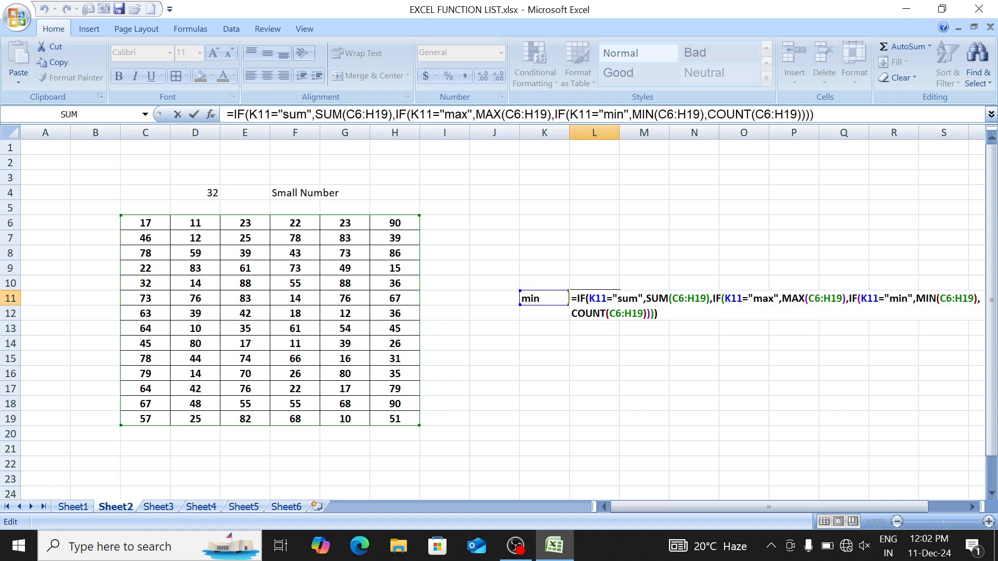
{"action": "left_click_drag", "start_coordinate": [595, 298], "coordinate": [637, 298]}
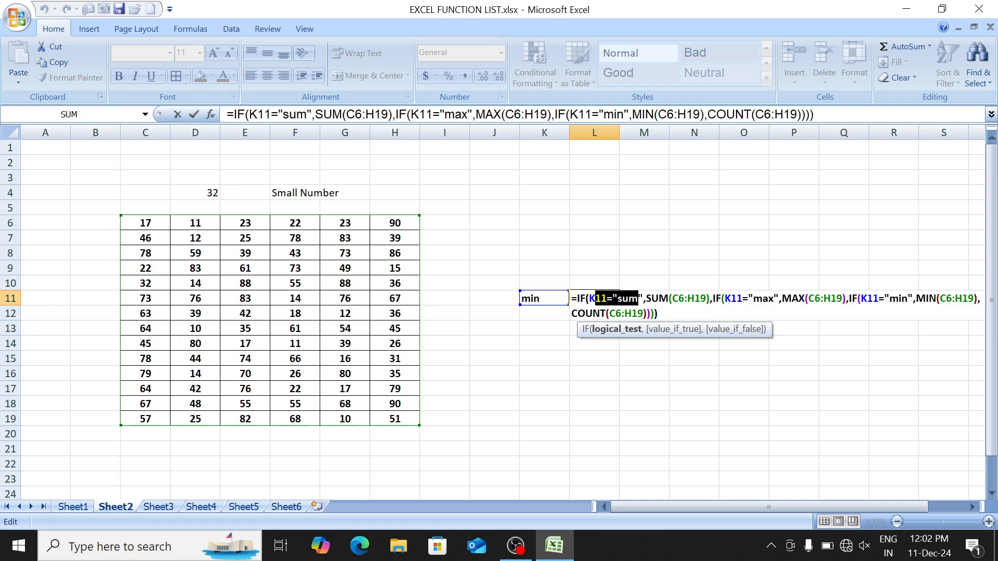
{"action": "left_click_drag", "start_coordinate": [731, 298], "coordinate": [762, 298]}
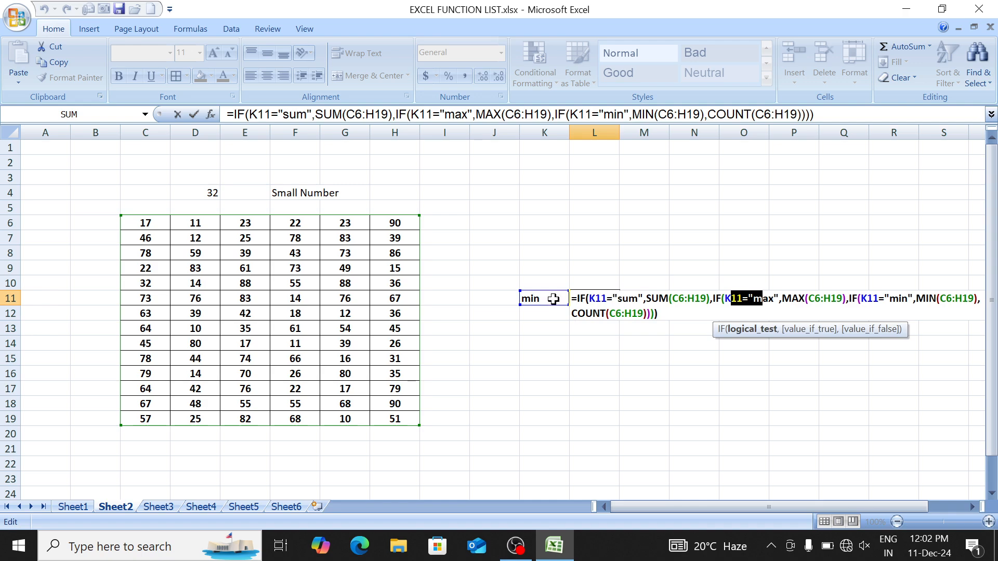
{"action": "left_click", "coordinate": [748, 298]}
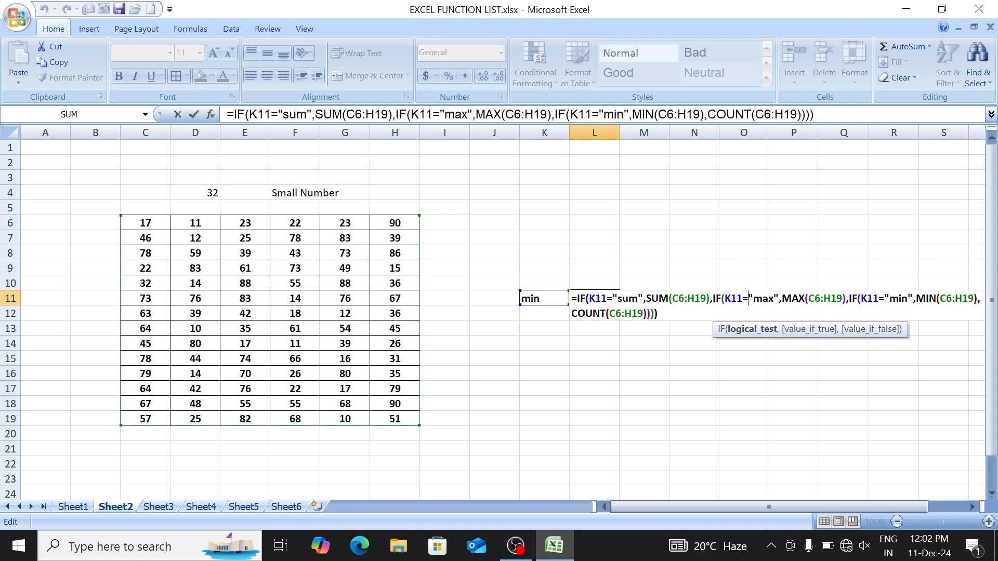
{"action": "left_click_drag", "start_coordinate": [867, 299], "coordinate": [901, 298]}
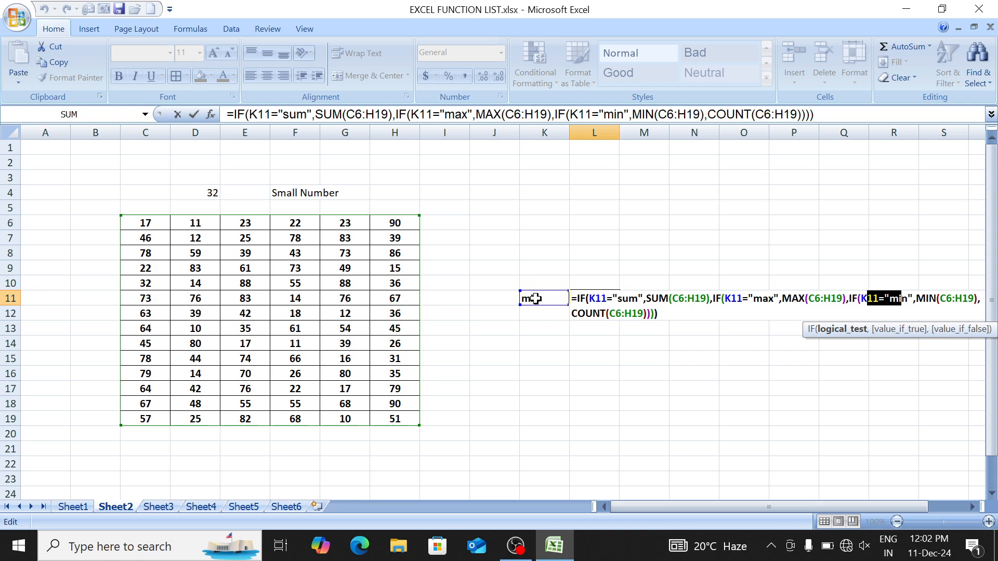
{"action": "left_click", "coordinate": [889, 299]}
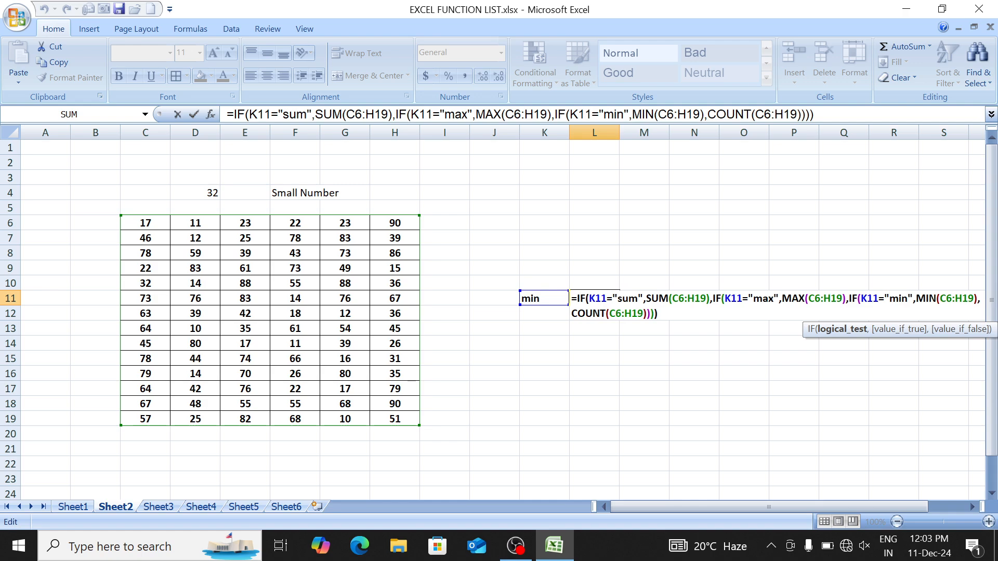
{"action": "key", "text": "Return"}
Step: Test K11 with sum, max, min and count in turn, ending with L11 showing 84
{"action": "key", "text": "Up"}
{"action": "key", "text": "Left"}
{"action": "type", "text": "sum"}
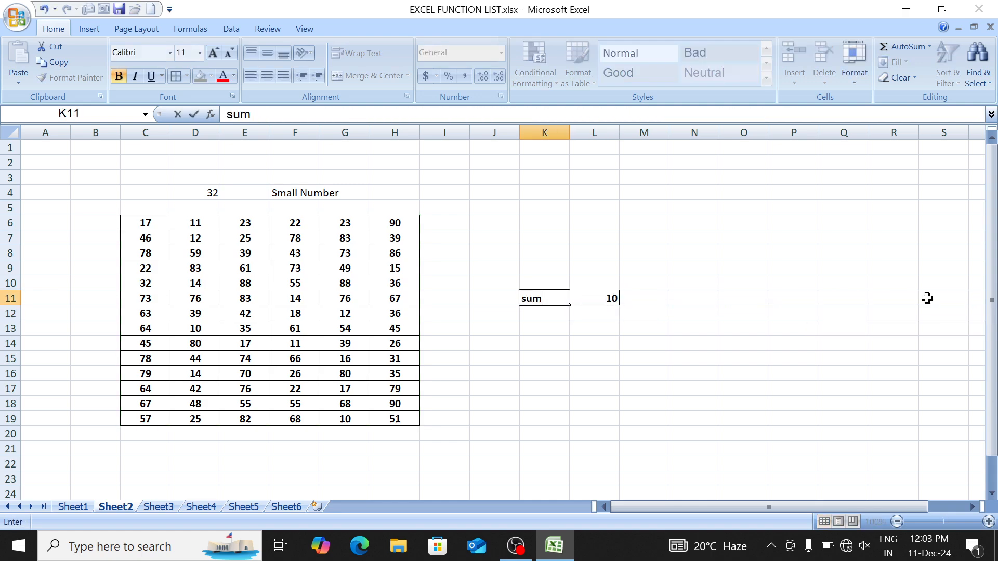
{"action": "key", "text": "Return"}
{"action": "key", "text": "Up"}
{"action": "type", "text": "max"}
{"action": "key", "text": "Return"}
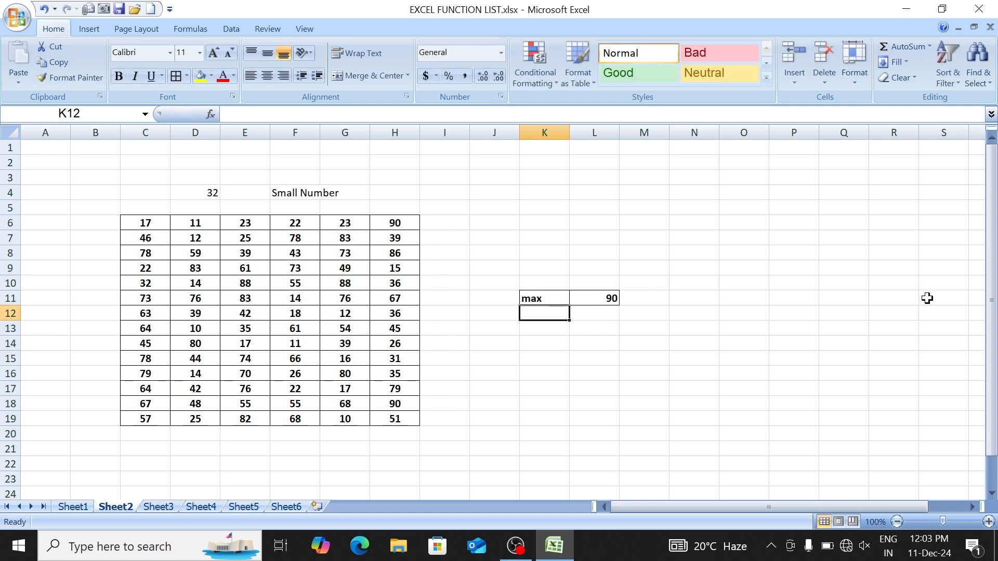
{"action": "key", "text": "Up"}
{"action": "type", "text": "min"}
{"action": "key", "text": "Return"}
{"action": "key", "text": "Up"}
{"action": "type", "text": "count"}
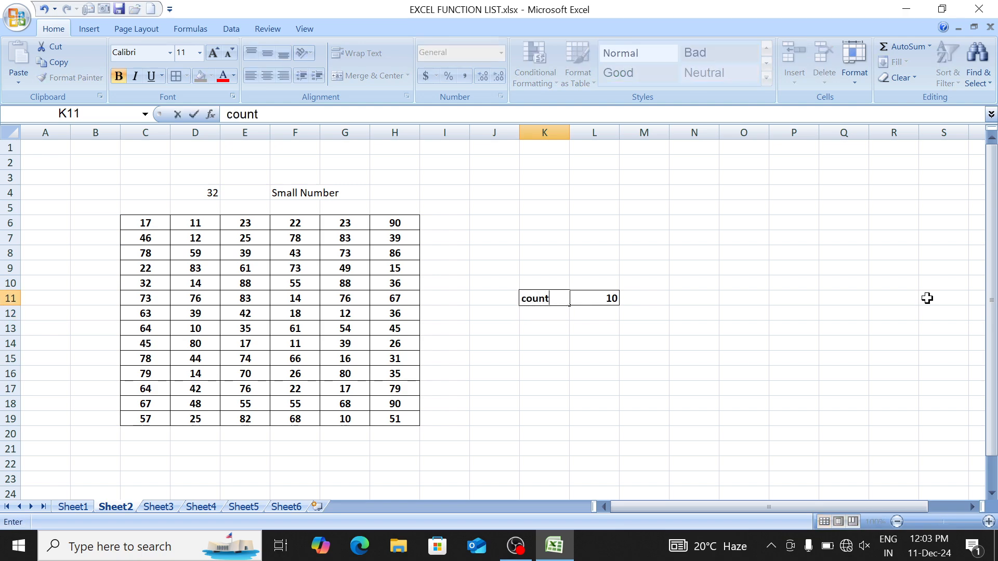
{"action": "key", "text": "Return"}
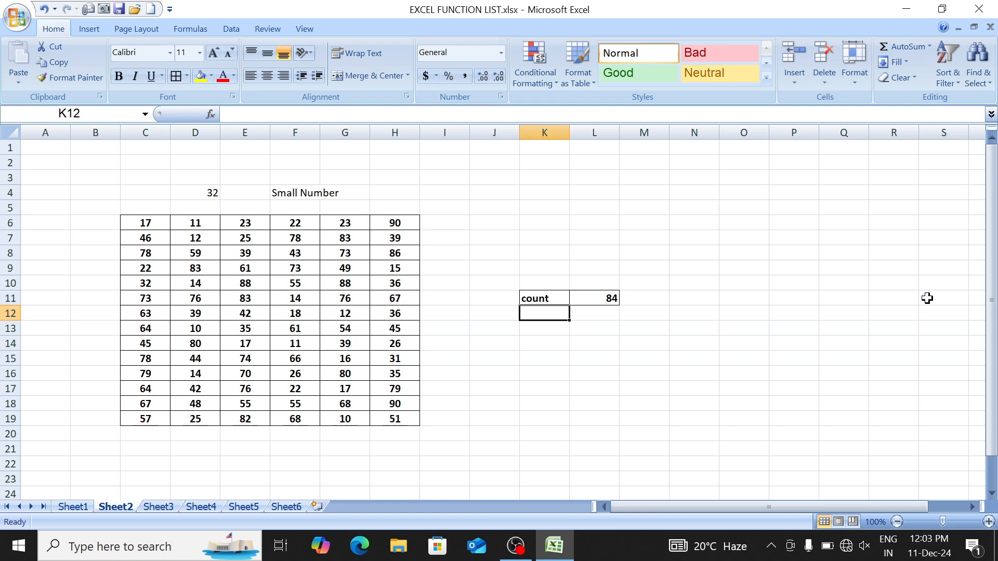
Step: Select L11 to view its formula, then switch to Sheet3
{"action": "key", "text": "Up"}
{"action": "key", "text": "Right"}
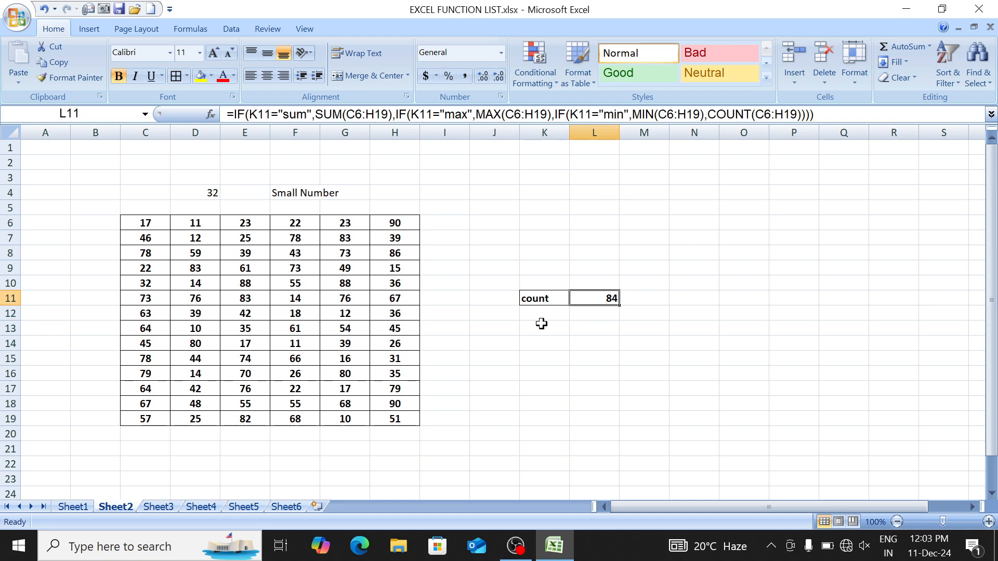
{"action": "left_click", "coordinate": [153, 508]}
Step: Type headers S No, Name, Hindi, English, Math, Science and SST across C5:I5
{"action": "left_click", "coordinate": [107, 190]}
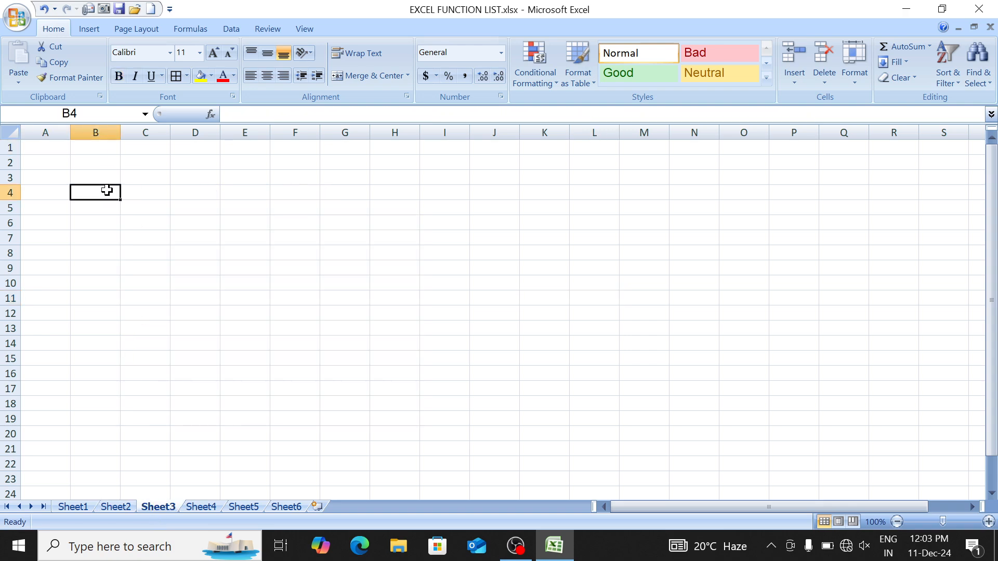
{"action": "key", "text": "Right"}
{"action": "key", "text": "Down"}
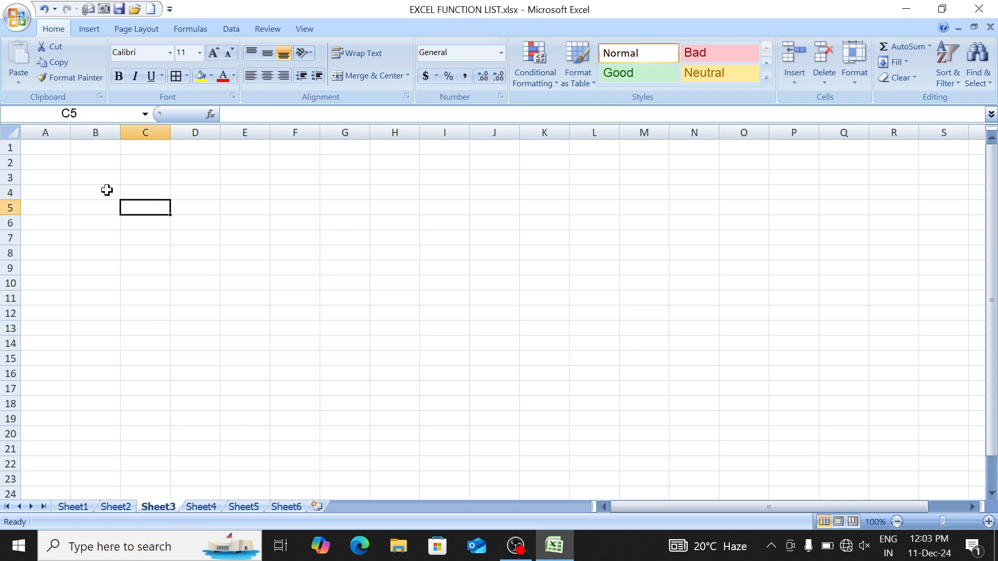
{"action": "type", "text": "S No"}
{"action": "key", "text": "Tab"}
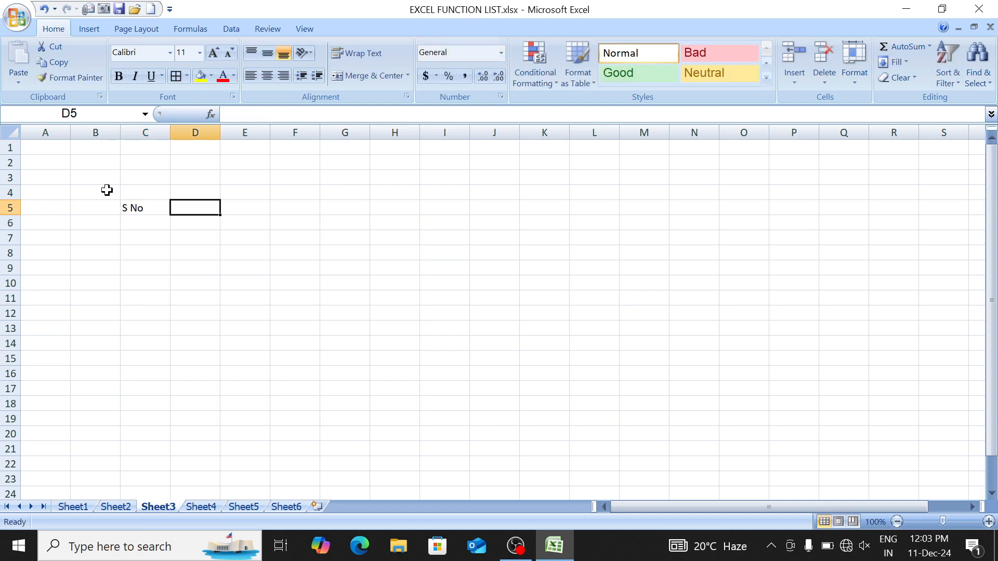
{"action": "type", "text": "Name"}
{"action": "key", "text": "Tab"}
{"action": "type", "text": "H"}
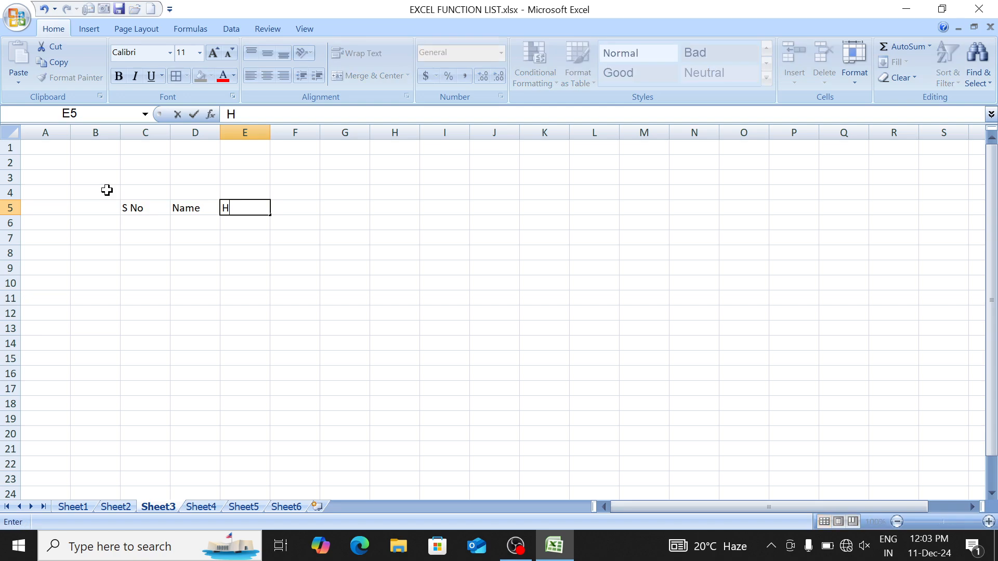
{"action": "type", "text": "indi"}
{"action": "key", "text": "Tab"}
{"action": "type", "text": "Eng"}
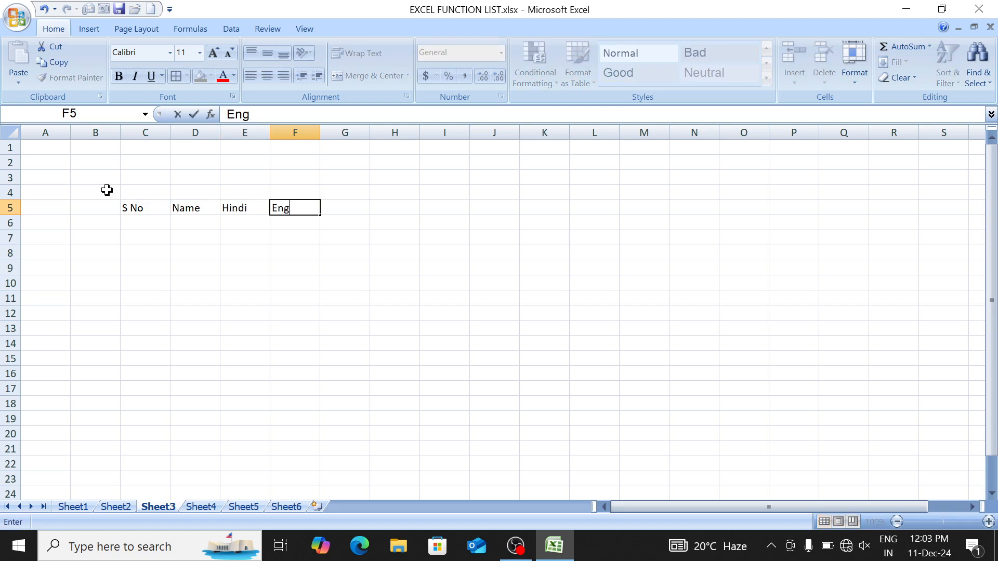
{"action": "type", "text": "lish"}
{"action": "key", "text": "Tab"}
{"action": "type", "text": "Ma"}
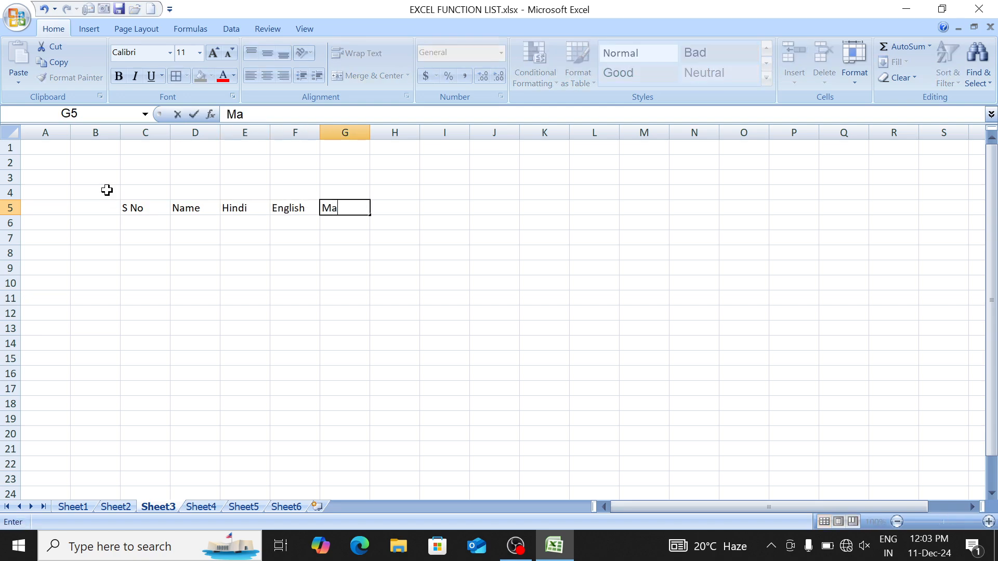
{"action": "type", "text": "th"}
{"action": "key", "text": "Tab"}
{"action": "type", "text": "Science"}
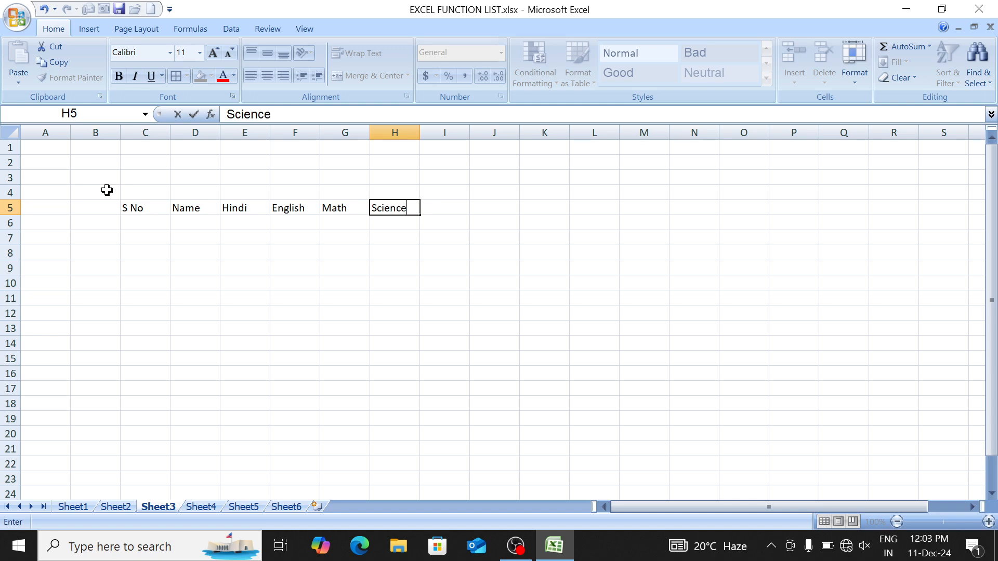
{"action": "key", "text": "Tab"}
{"action": "type", "text": "SS"}
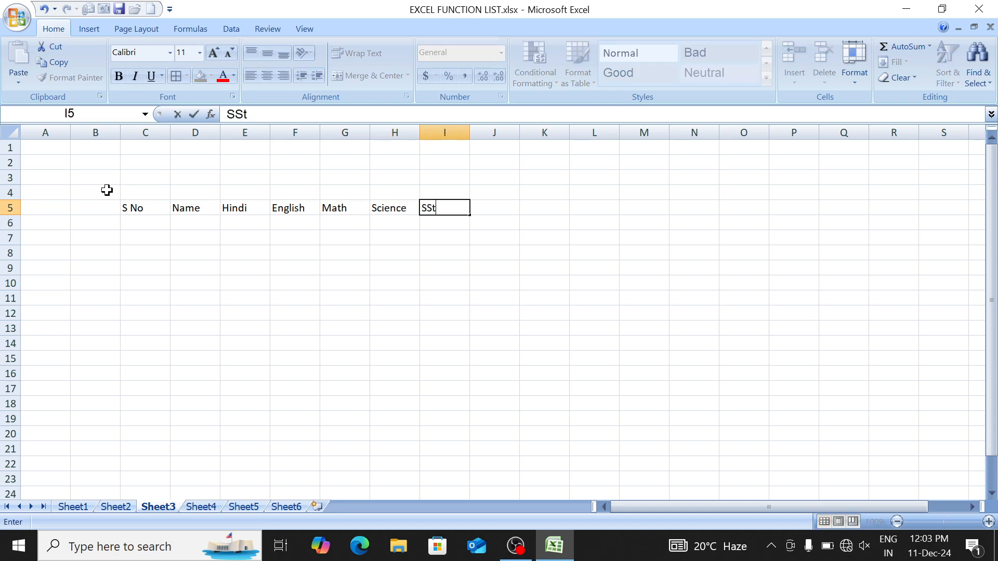
{"action": "type", "text": "T"}
{"action": "key", "text": "Tab"}
Step: Add headers Total, Per, Division, Grade and Result in J5:N5, inserting Grade before Result
{"action": "type", "text": "T"}
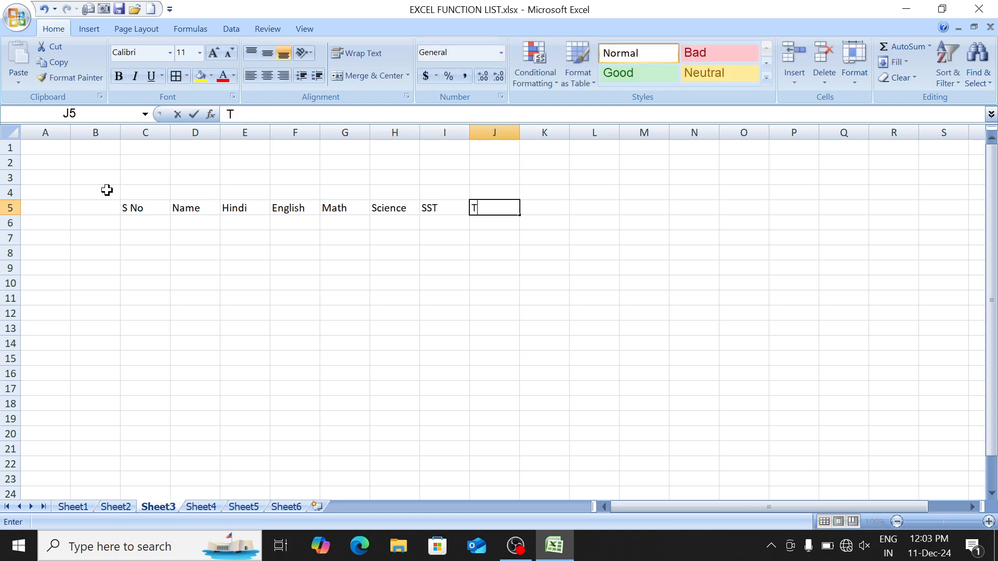
{"action": "type", "text": "otal"}
{"action": "key", "text": "Tab"}
{"action": "type", "text": "P"}
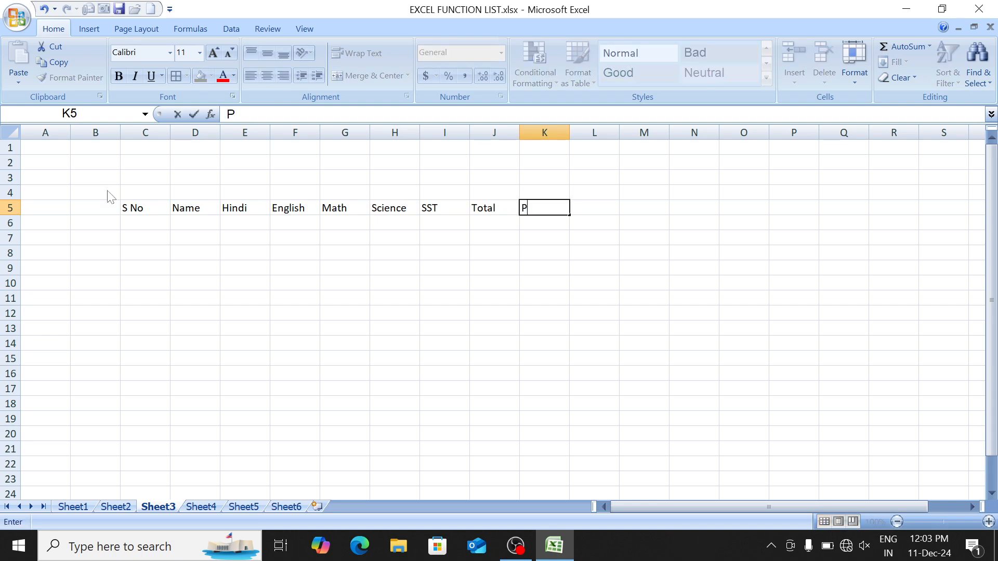
{"action": "type", "text": "er"}
{"action": "key", "text": "Tab"}
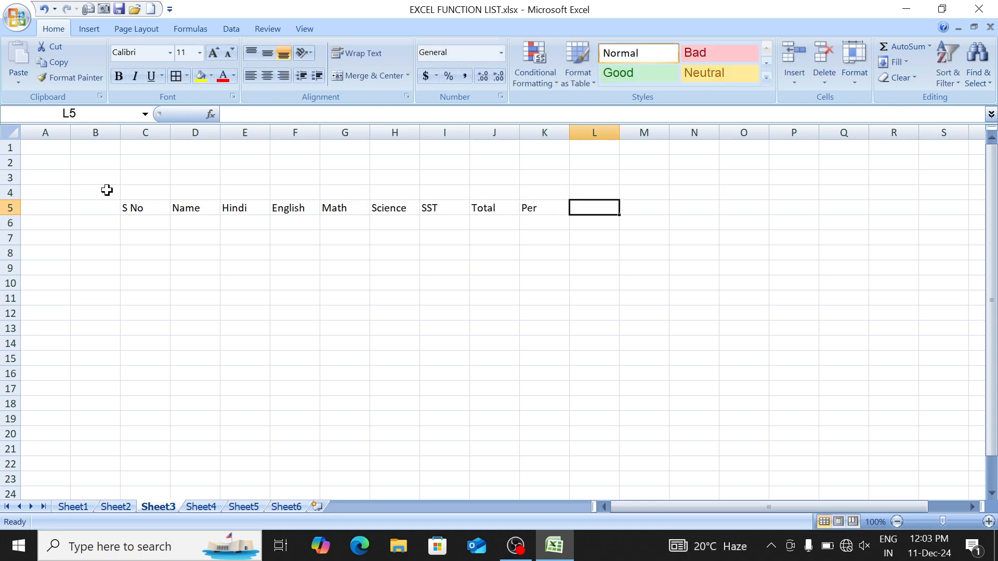
{"action": "type", "text": "D"}
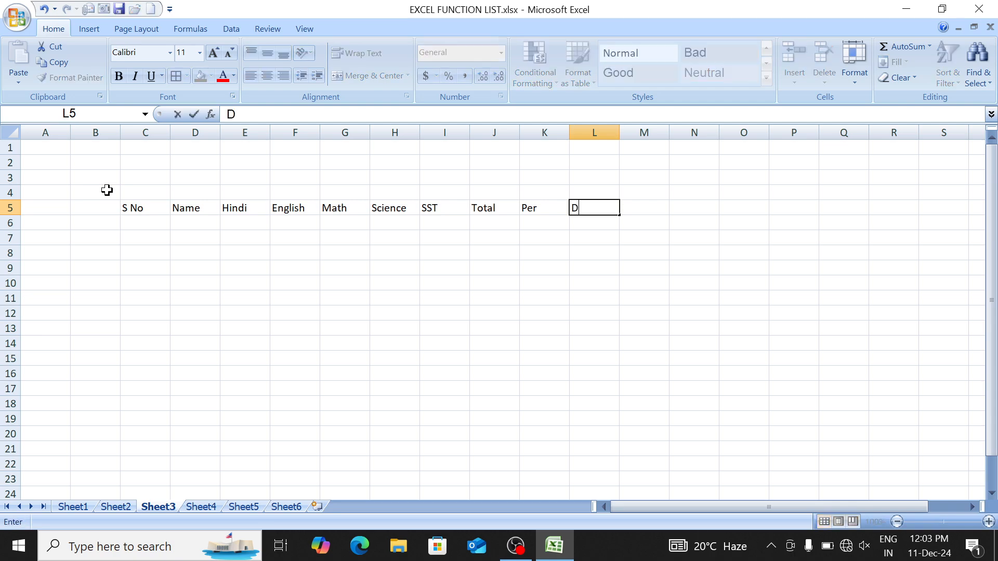
{"action": "type", "text": "ivision"}
{"action": "key", "text": "Tab"}
{"action": "type", "text": "Resu"}
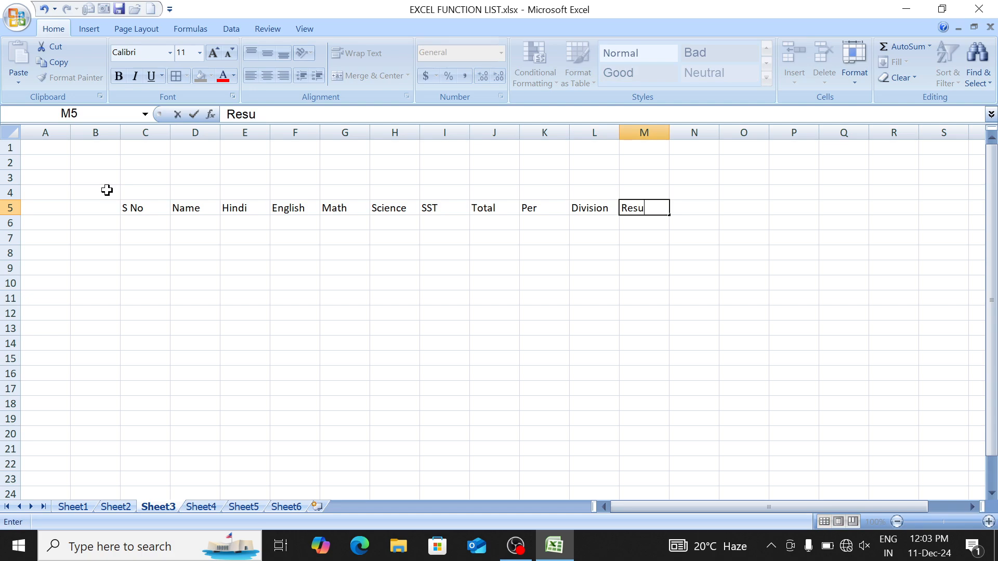
{"action": "type", "text": "lt"}
{"action": "key", "text": "Tab"}
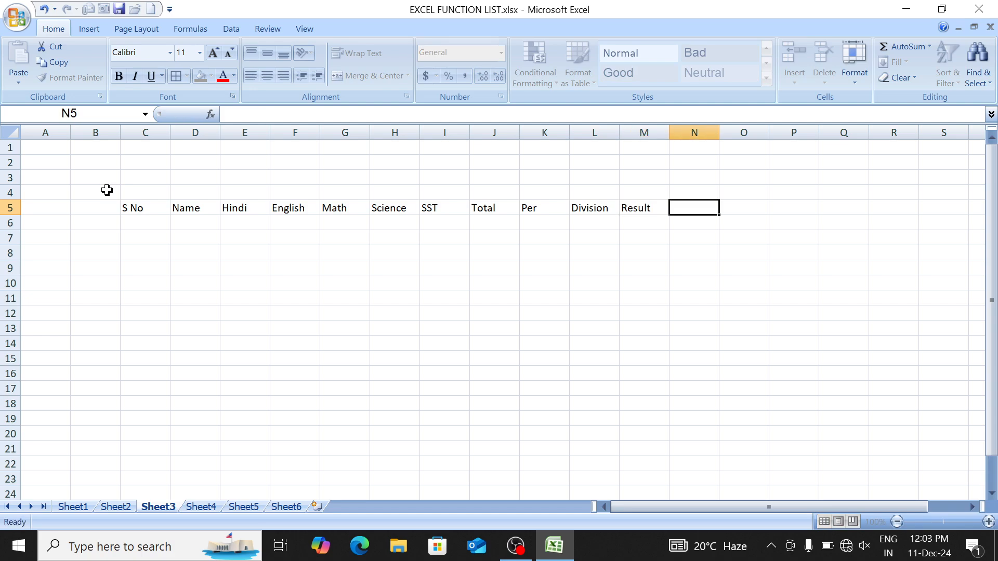
{"action": "key", "text": "Left"}
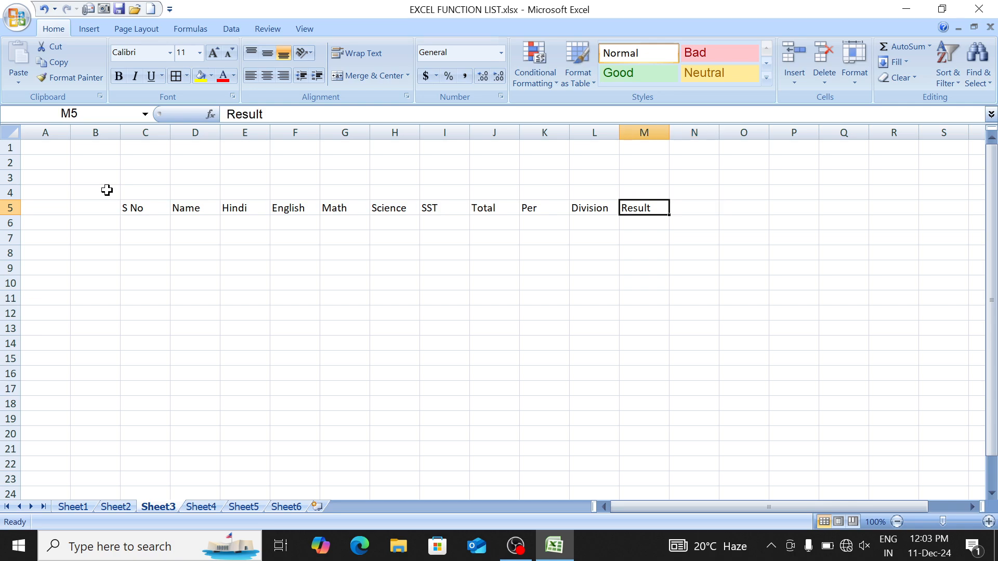
{"action": "type", "text": "Grade"}
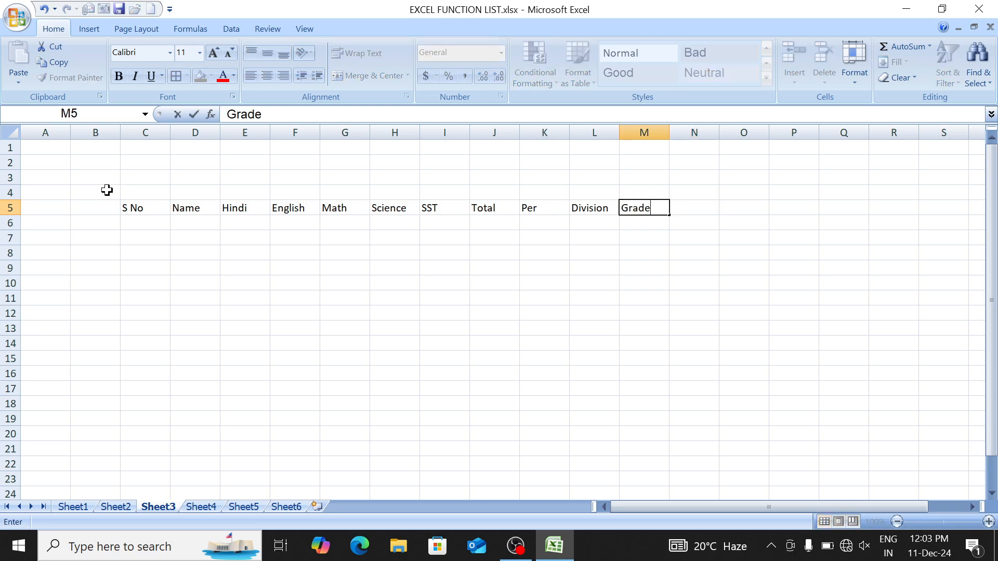
{"action": "key", "text": "Tab"}
{"action": "type", "text": "Result"}
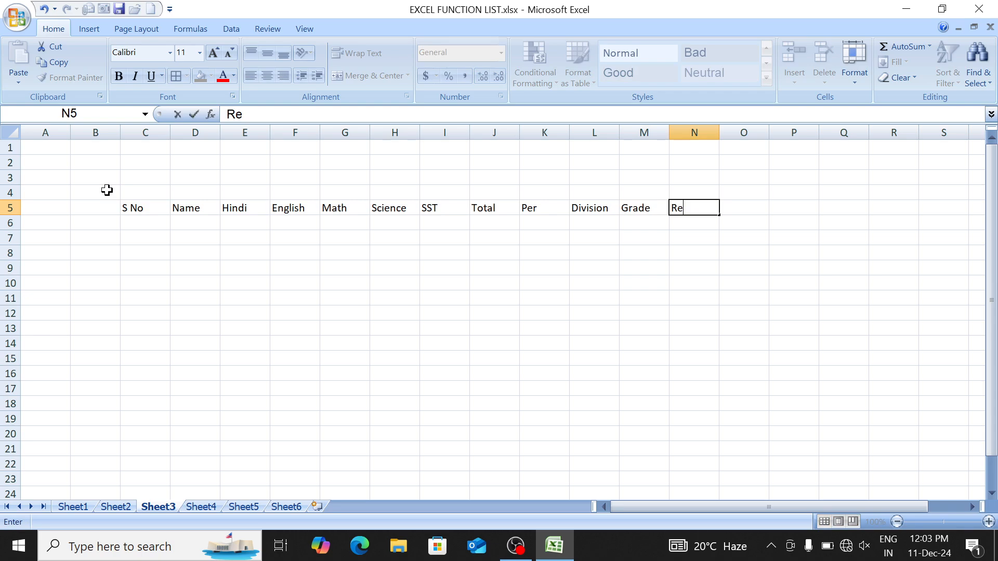
{"action": "key", "text": "Return"}
{"action": "key", "text": "Left"}
{"action": "key", "text": "Left"}
{"action": "key", "text": "Left"}
{"action": "key", "text": "Left"}
{"action": "key", "text": "Left"}
{"action": "key", "text": "Left"}
{"action": "key", "text": "Left"}
{"action": "key", "text": "Left"}
{"action": "key", "text": "Left"}
{"action": "key", "text": "Left"}
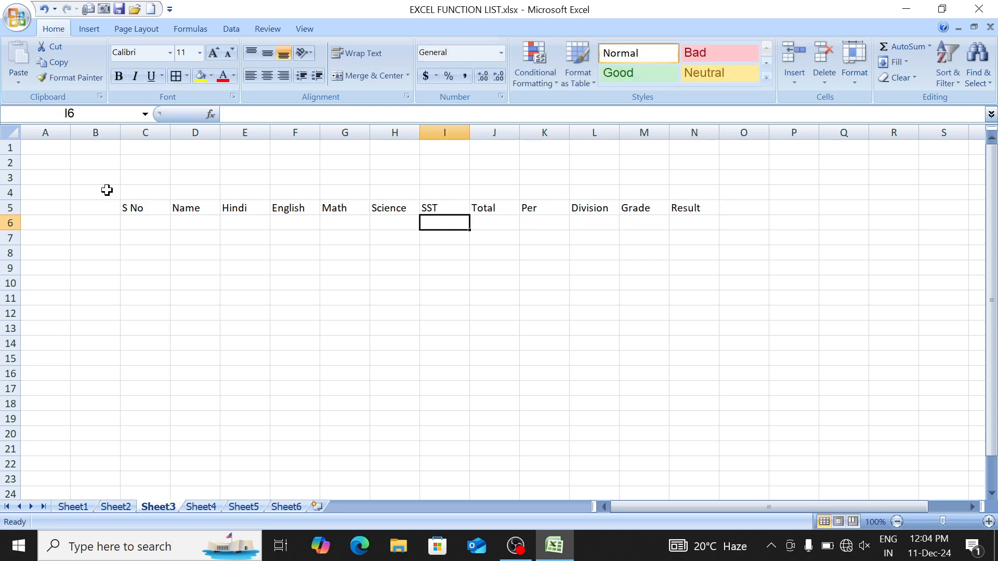
Step: Enter 1 and 2 as the first serial numbers and select C6:C19
{"action": "type", "text": "1"}
{"action": "key", "text": "Return"}
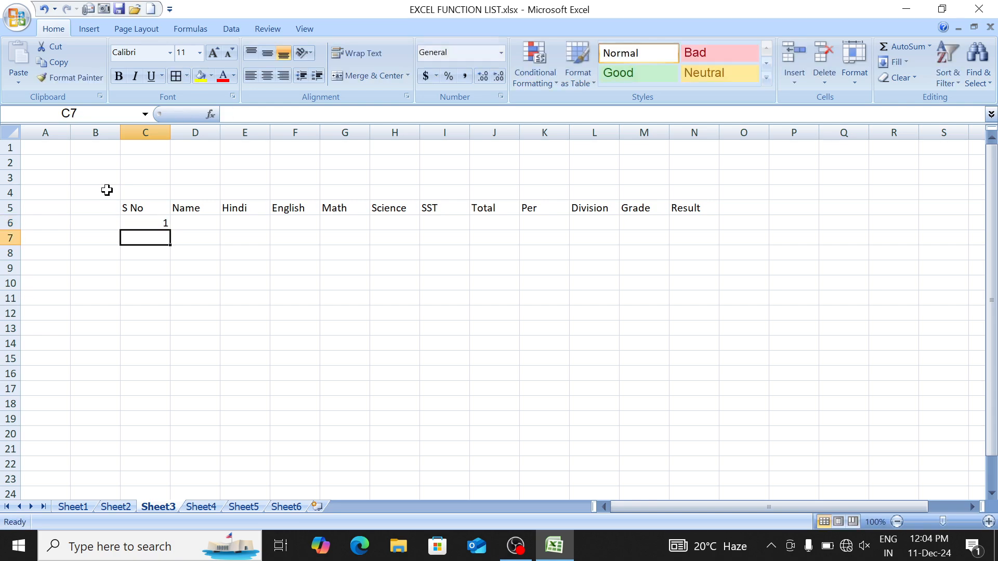
{"action": "type", "text": "2"}
{"action": "key", "text": "Return"}
{"action": "key", "text": "Up"}
{"action": "key", "text": "Up"}
{"action": "key", "text": "shift+Down"}
{"action": "key", "text": "shift+Down"}
{"action": "key", "text": "shift+Down"}
{"action": "key", "text": "shift+Down"}
{"action": "key", "text": "shift+Down"}
{"action": "key", "text": "shift+Down"}
{"action": "key", "text": "shift+Down"}
{"action": "key", "text": "shift+Down"}
{"action": "key", "text": "shift+Down"}
{"action": "key", "text": "shift+Down"}
{"action": "key", "text": "shift+Down"}
{"action": "key", "text": "shift+Down"}
{"action": "key", "text": "shift+Down"}
{"action": "key", "text": "shift+Down"}
{"action": "key", "text": "shift+Down"}
{"action": "key", "text": "shift+Down"}
{"action": "key", "text": "shift+Down"}
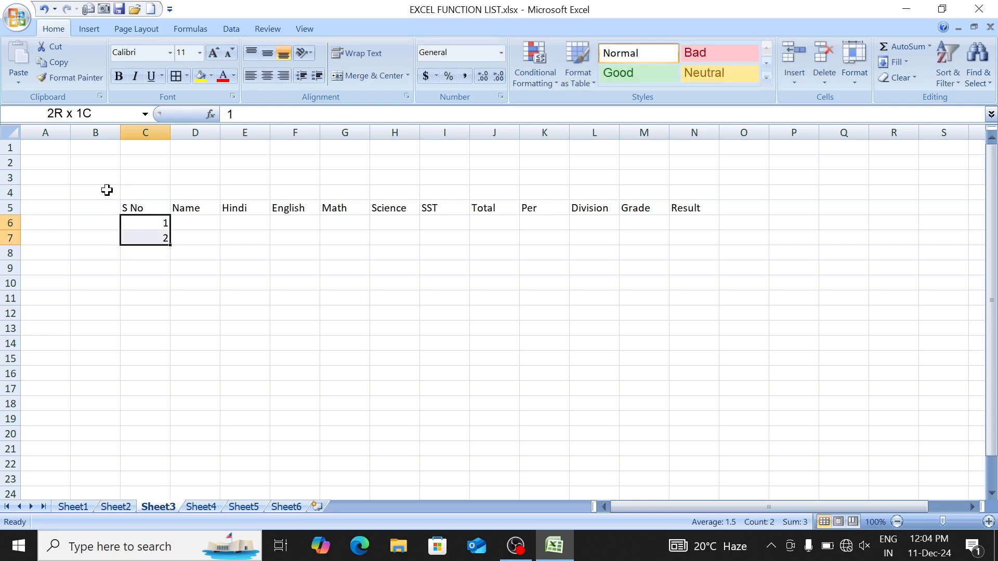
{"action": "key", "text": "shift+Down"}
{"action": "key", "text": "shift+Down"}
{"action": "key", "text": "shift+Up"}
{"action": "key", "text": "shift+Up"}
{"action": "key", "text": "shift+Up"}
{"action": "key", "text": "shift+Up"}
{"action": "key", "text": "shift+Up"}
{"action": "key", "text": "shift+Up"}
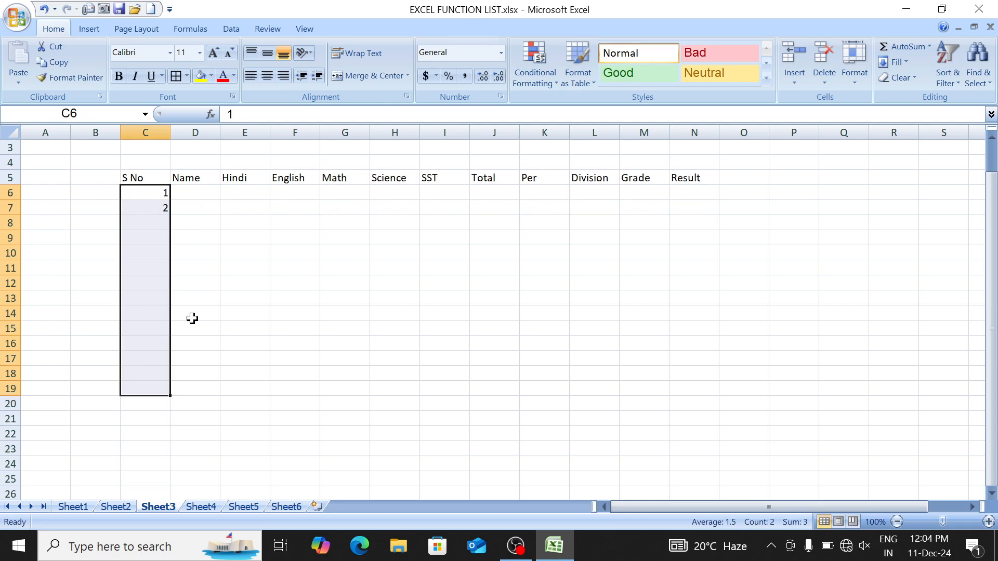
Step: Fill C6:C19 with a 1–14 serial series using Fill > Series
{"action": "key", "text": "alt"}
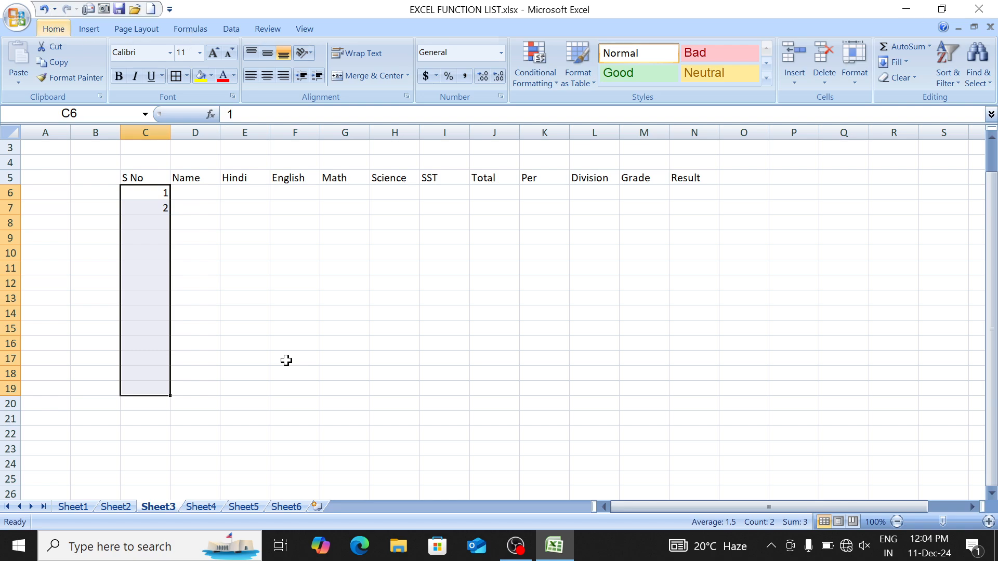
{"action": "key", "text": "h"}
{"action": "key", "text": "f"}
{"action": "key", "text": "i"}
{"action": "key", "text": "s"}
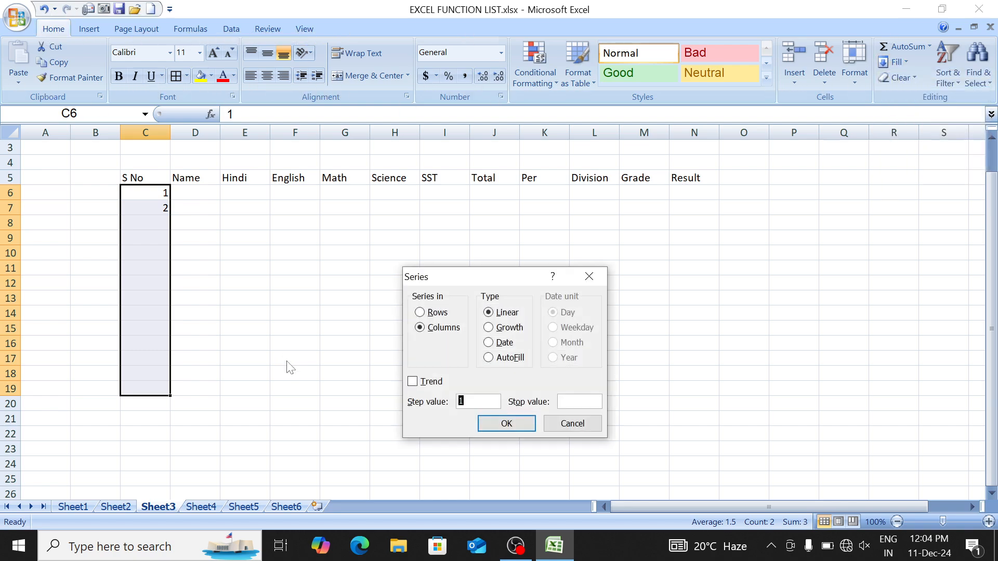
{"action": "key", "text": "Return"}
Step: Enter the first student's name in D6 and fill the custom name list down to D19
{"action": "key", "text": "Right"}
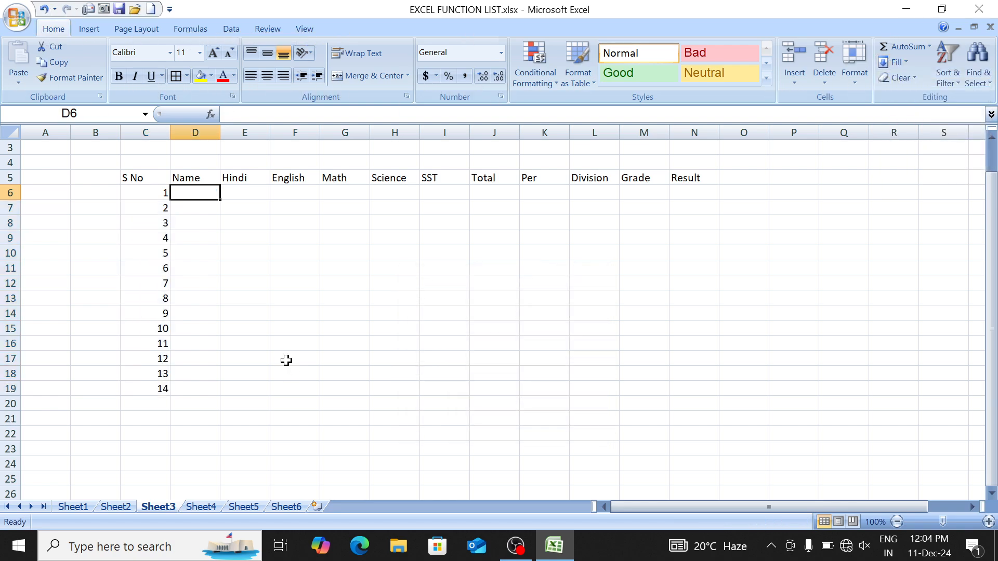
{"action": "type", "text": "Priyank"}
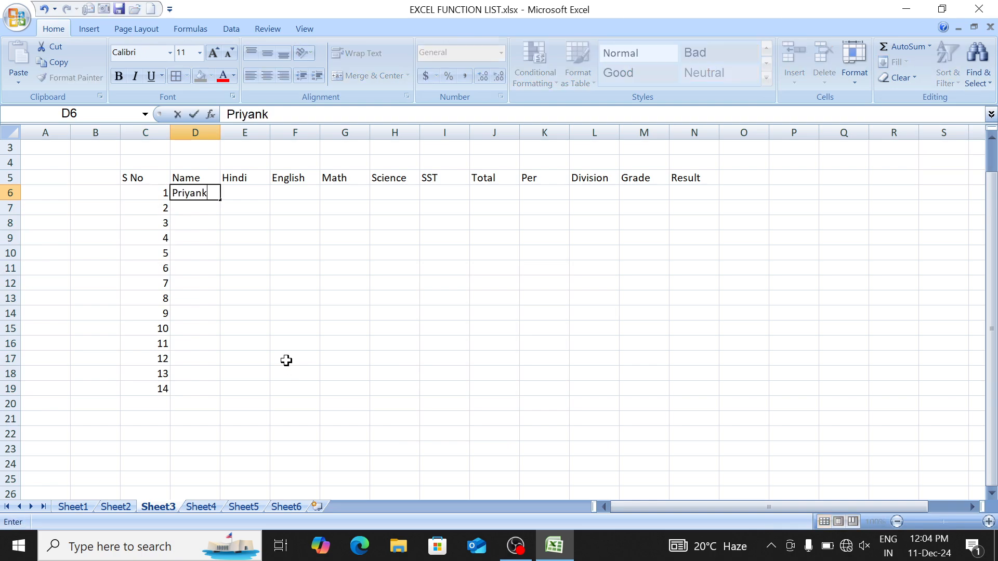
{"action": "key", "text": "Return"}
{"action": "key", "text": "Up"}
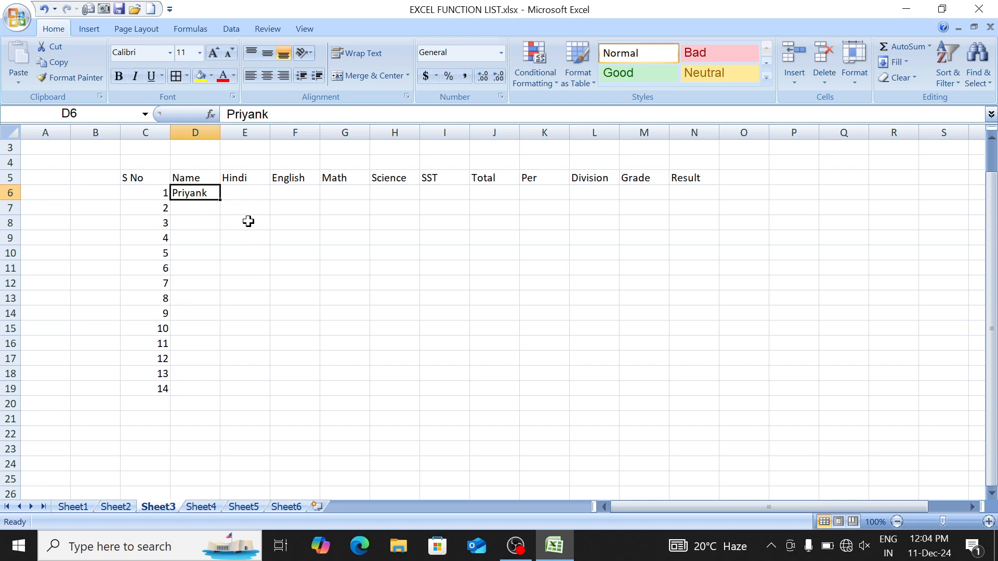
{"action": "left_click_drag", "start_coordinate": [220, 201], "coordinate": [217, 399]}
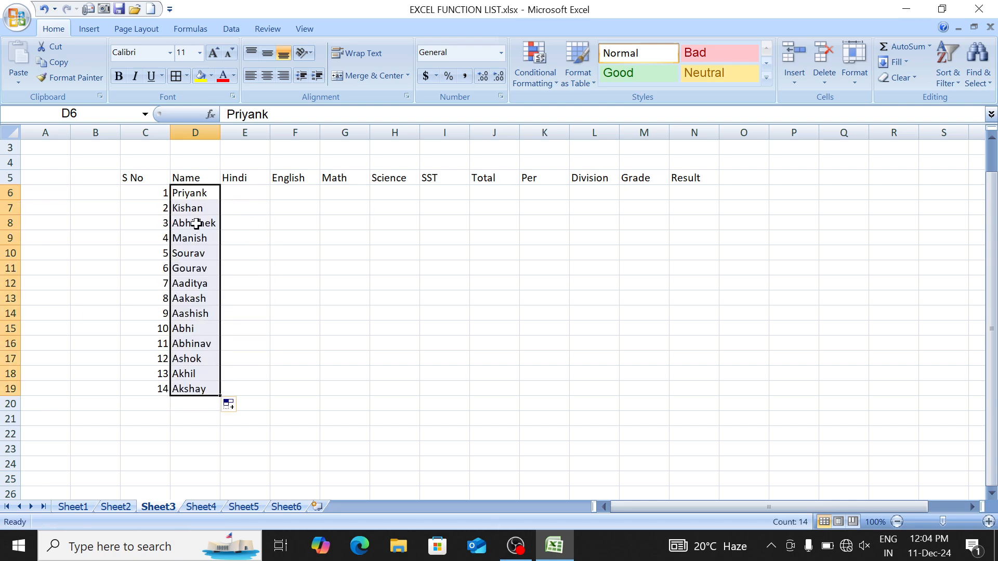
{"action": "left_click_drag", "start_coordinate": [193, 195], "coordinate": [192, 400]}
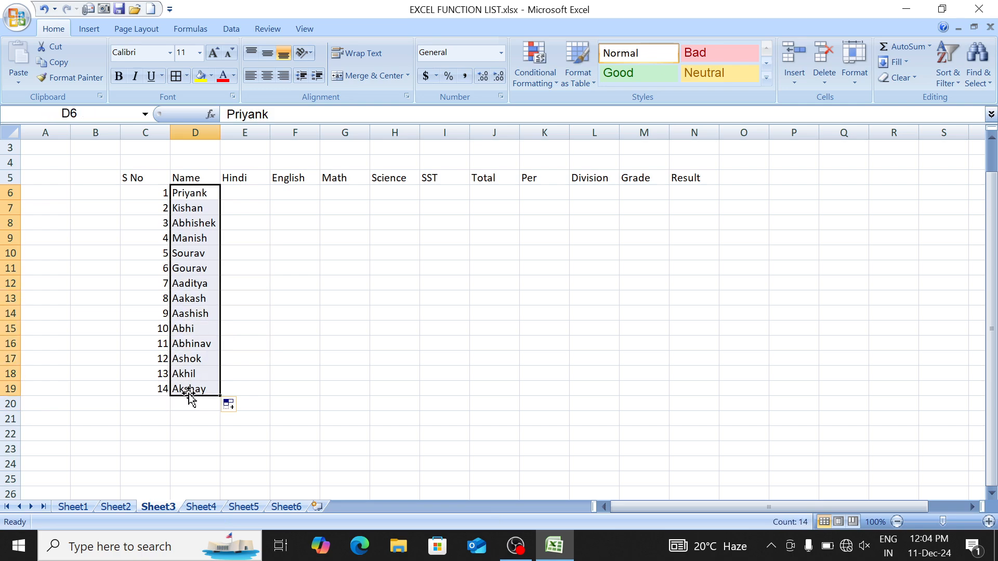
{"action": "left_click", "coordinate": [21, 21]}
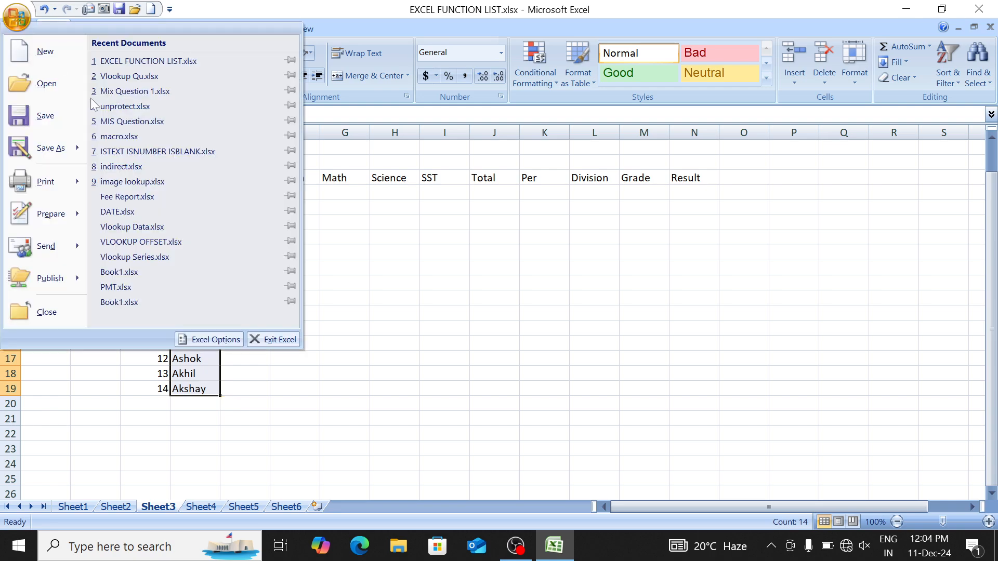
{"action": "left_click", "coordinate": [211, 341]}
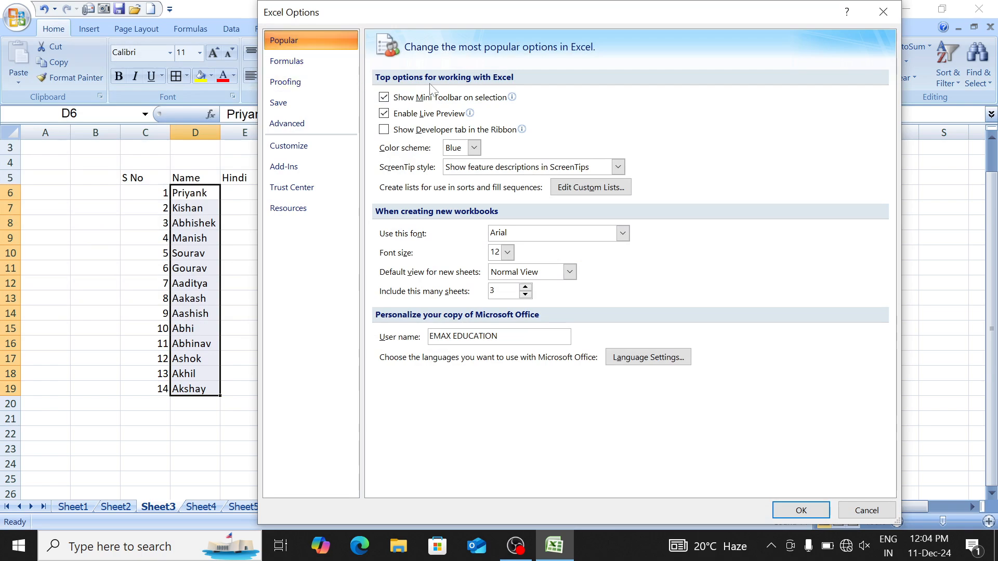
{"action": "left_click", "coordinate": [590, 187]}
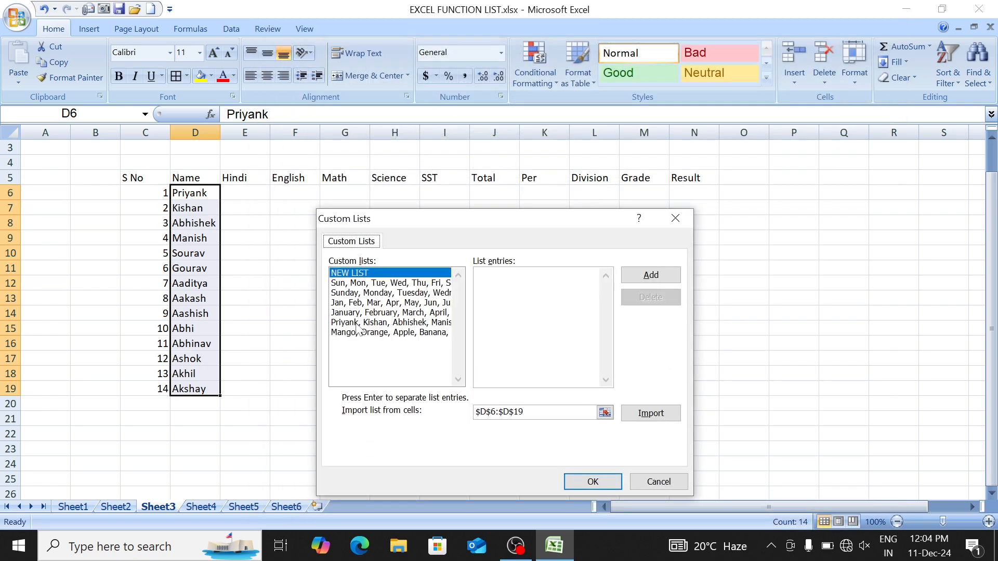
{"action": "left_click", "coordinate": [358, 323]}
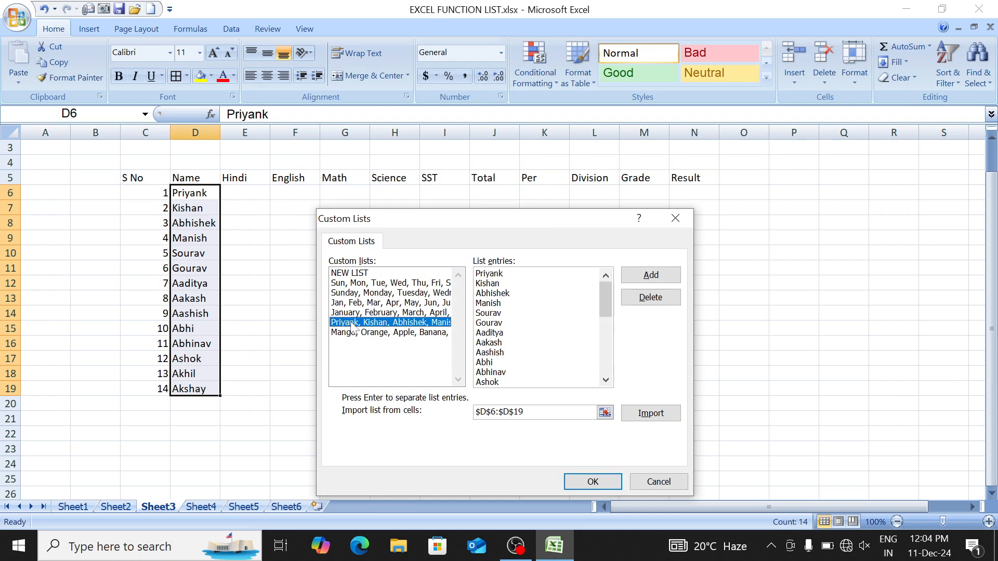
{"action": "left_click", "coordinate": [650, 485]}
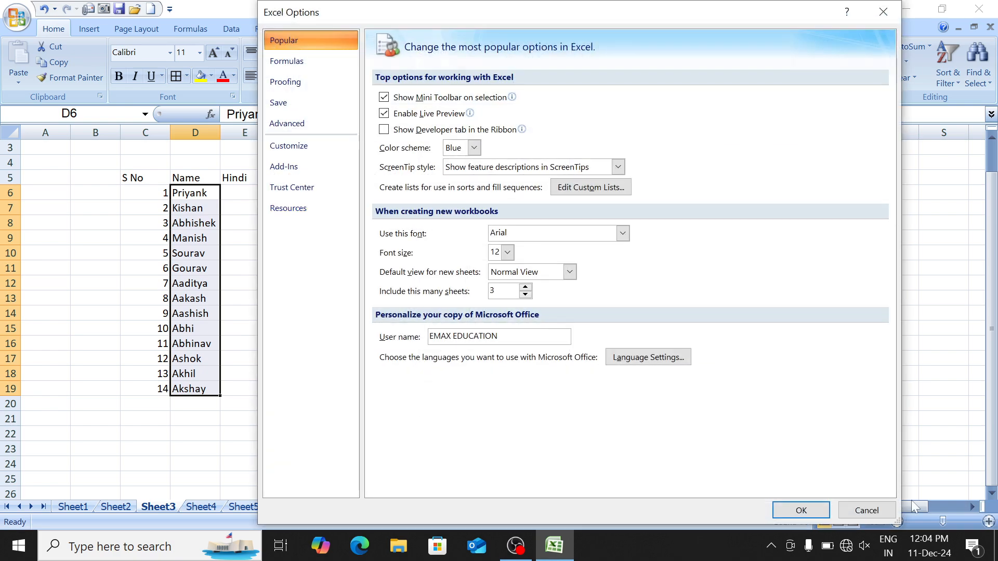
{"action": "left_click", "coordinate": [865, 510]}
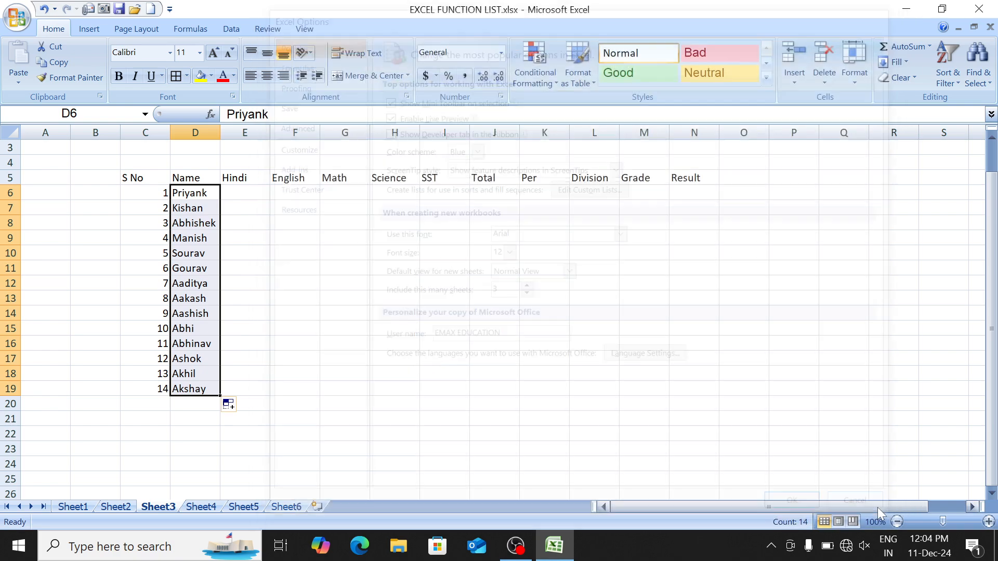
Step: Enter =RANDBETWEEN(10,90) in E6 for the first Hindi mark
{"action": "left_click", "coordinate": [244, 188]}
{"action": "type", "text": "=rand"}
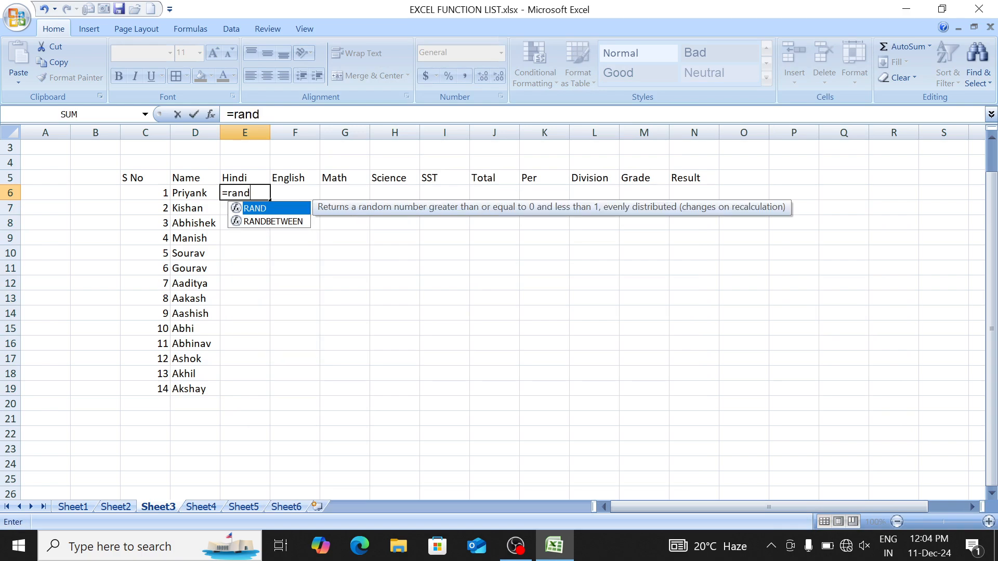
{"action": "key", "text": "Down"}
{"action": "key", "text": "Tab"}
{"action": "type", "text": "10"}
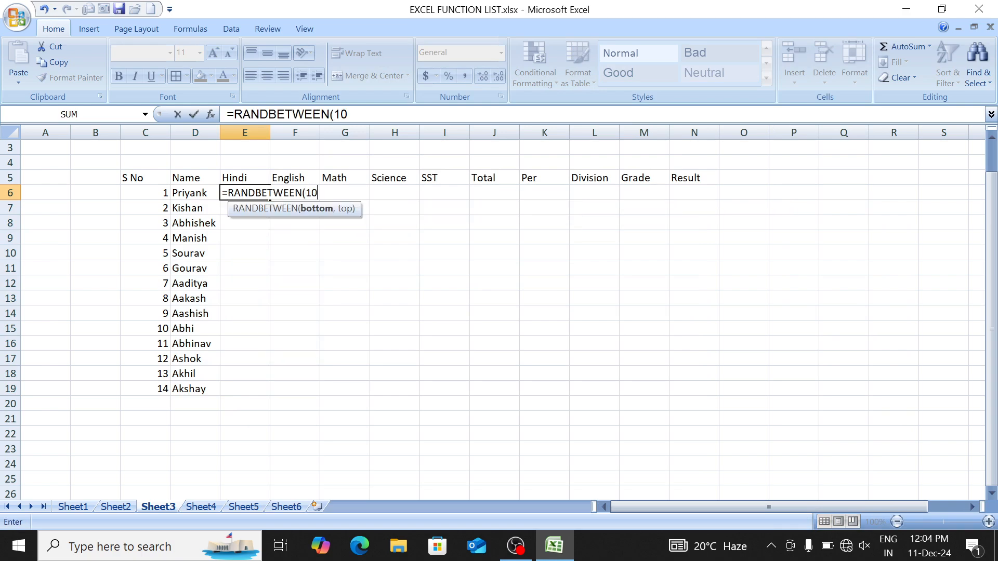
{"action": "type", "text": ",90"}
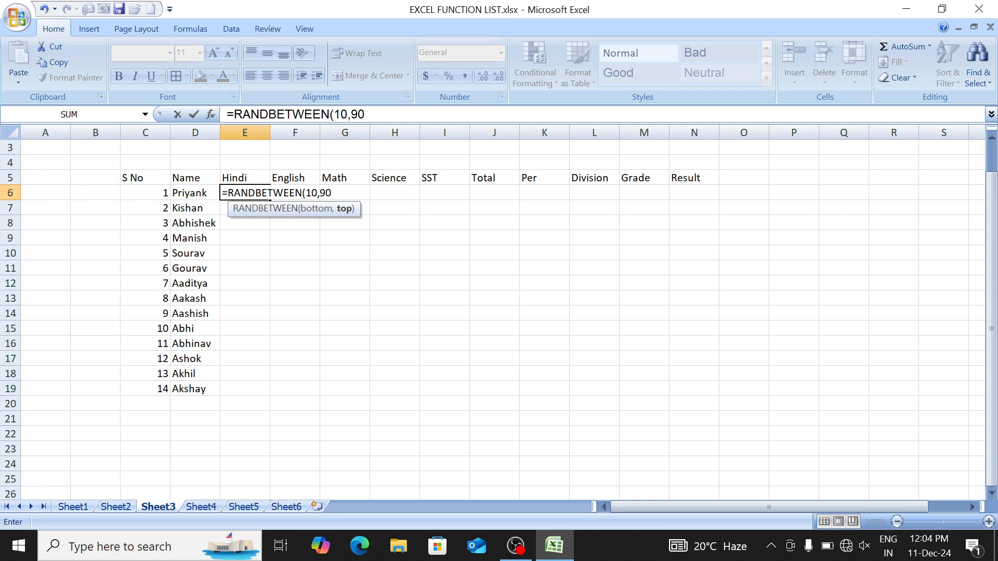
{"action": "key", "text": "Return"}
Step: Fill the RANDBETWEEN formula across the marks block E6:I19 with Ctrl+D and Ctrl+R
{"action": "left_click", "coordinate": [244, 188]}
{"action": "key", "text": "shift+Down"}
{"action": "key", "text": "shift+Down"}
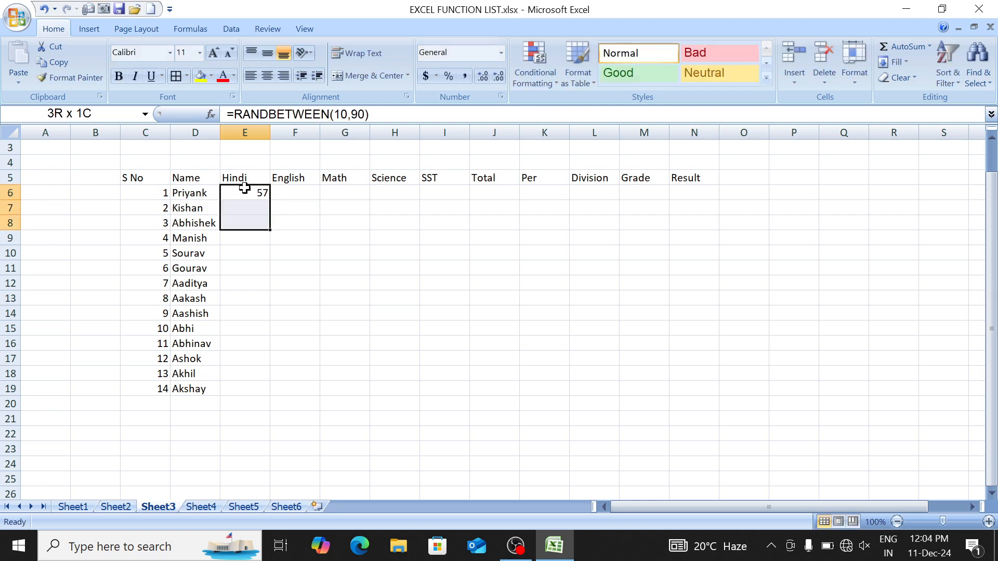
{"action": "key", "text": "shift+Right"}
{"action": "key", "text": "shift+Right"}
{"action": "key", "text": "shift+Down"}
{"action": "key", "text": "shift+Down"}
{"action": "key", "text": "shift+Down"}
{"action": "key", "text": "shift+Right"}
{"action": "key", "text": "shift+Right"}
{"action": "key", "text": "shift+Down"}
{"action": "key", "text": "shift+Down"}
{"action": "key", "text": "shift+Down"}
{"action": "key", "text": "shift+Down"}
{"action": "key", "text": "shift+Down"}
{"action": "key", "text": "shift+Down"}
{"action": "key", "text": "shift+Down"}
{"action": "key", "text": "shift+Down"}
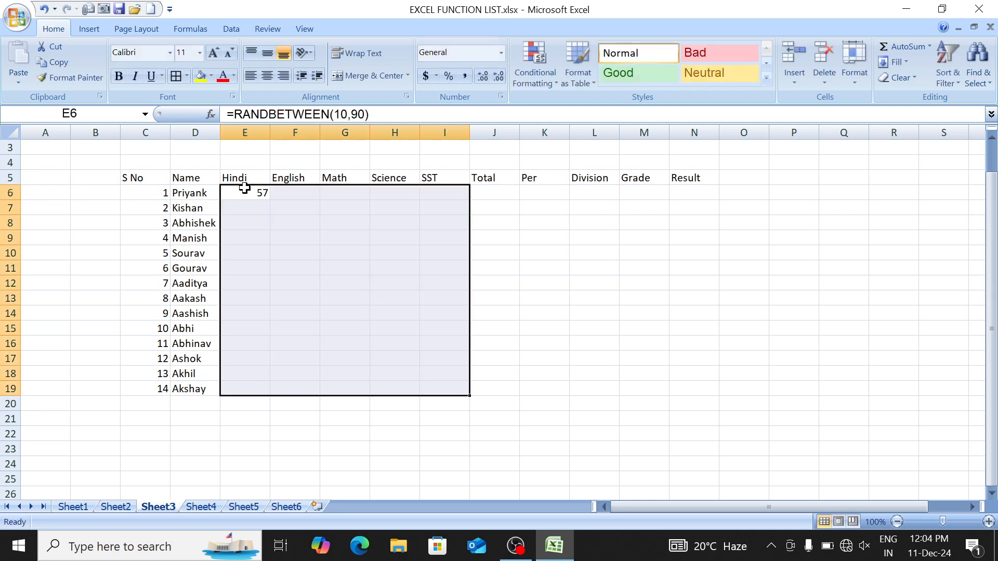
{"action": "key", "text": "ctrl+d"}
{"action": "key", "text": "ctrl+r"}
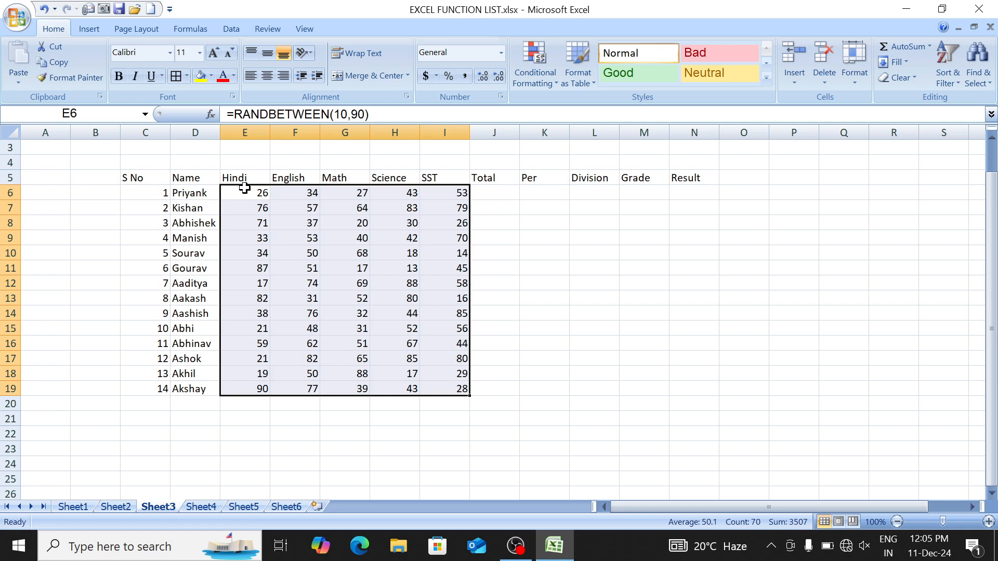
Step: Copy E6:I19 and paste it back as values to fix the random marks
{"action": "left_click", "coordinate": [240, 195]}
{"action": "key", "text": "ctrl+shift+Down"}
{"action": "key", "text": "ctrl+shift+Right"}
{"action": "key", "text": "ctrl+c"}
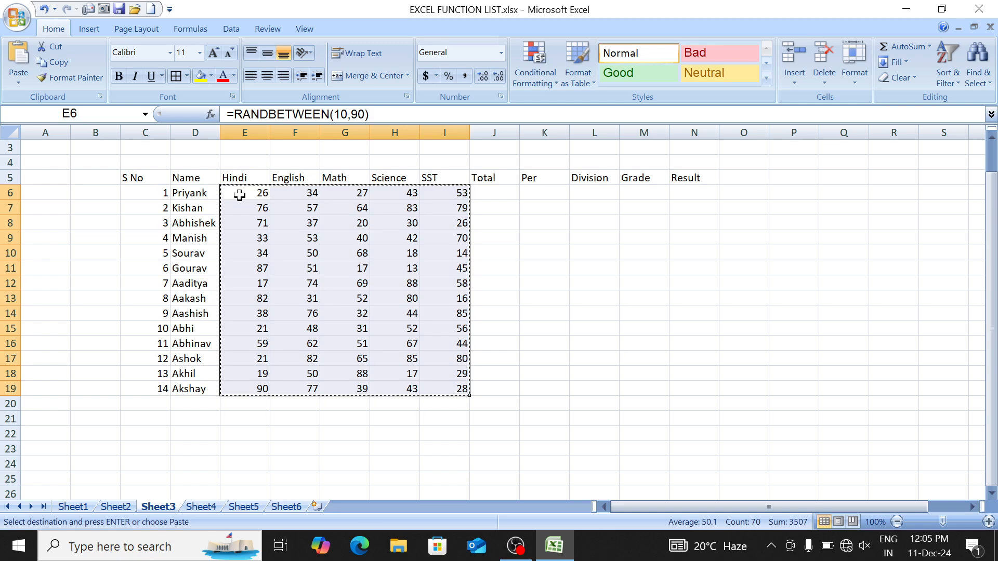
{"action": "key", "text": "alt+h"}
{"action": "key", "text": "v"}
{"action": "key", "text": "v"}
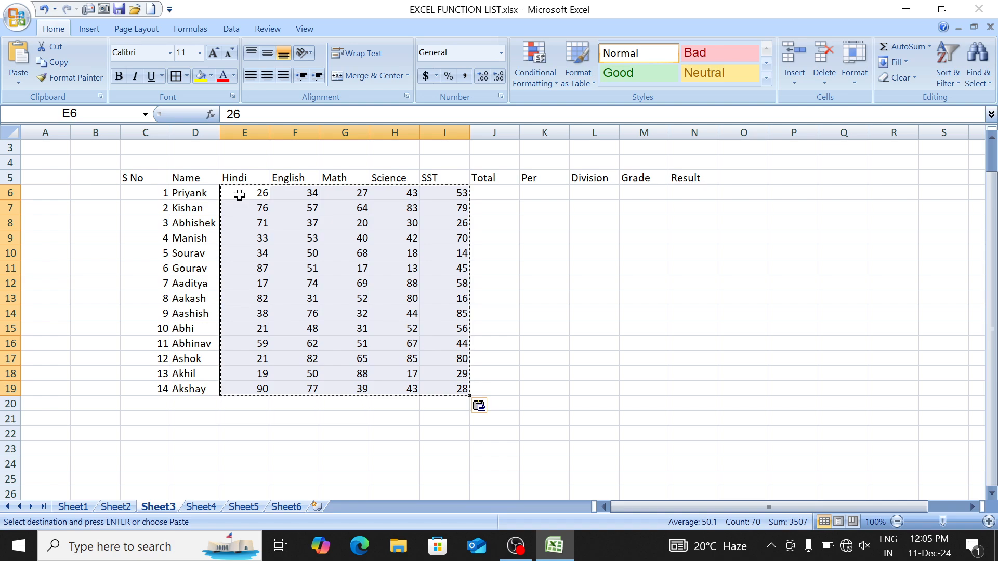
{"action": "key", "text": "Down"}
{"action": "key", "text": "Right"}
{"action": "key", "text": "Right"}
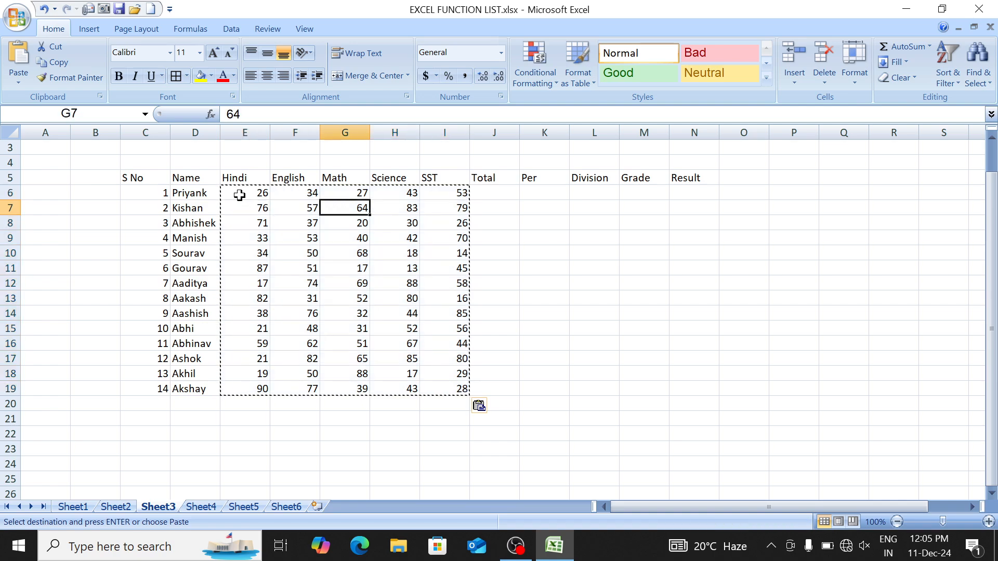
Step: Enter =SUM(E6:I6) in J6 for the first student's total
{"action": "key", "text": "Right"}
{"action": "key", "text": "Right"}
{"action": "key", "text": "Right"}
{"action": "key", "text": "Up"}
{"action": "type", "text": "=su"}
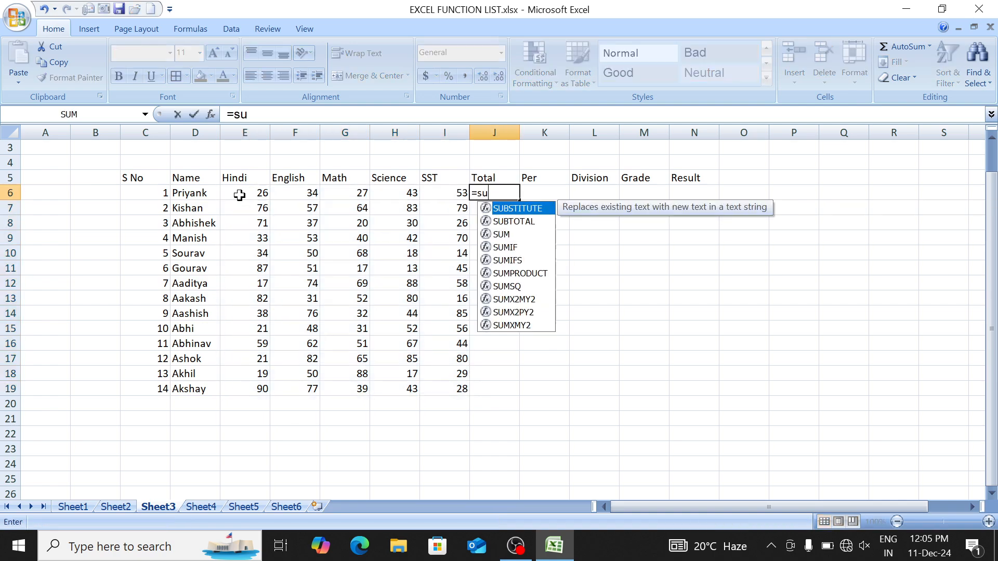
{"action": "type", "text": "m"}
{"action": "key", "text": "Tab"}
{"action": "key", "text": "Left"}
{"action": "key", "text": "Left"}
{"action": "key", "text": "Left"}
{"action": "key", "text": "Left"}
{"action": "key", "text": "Left"}
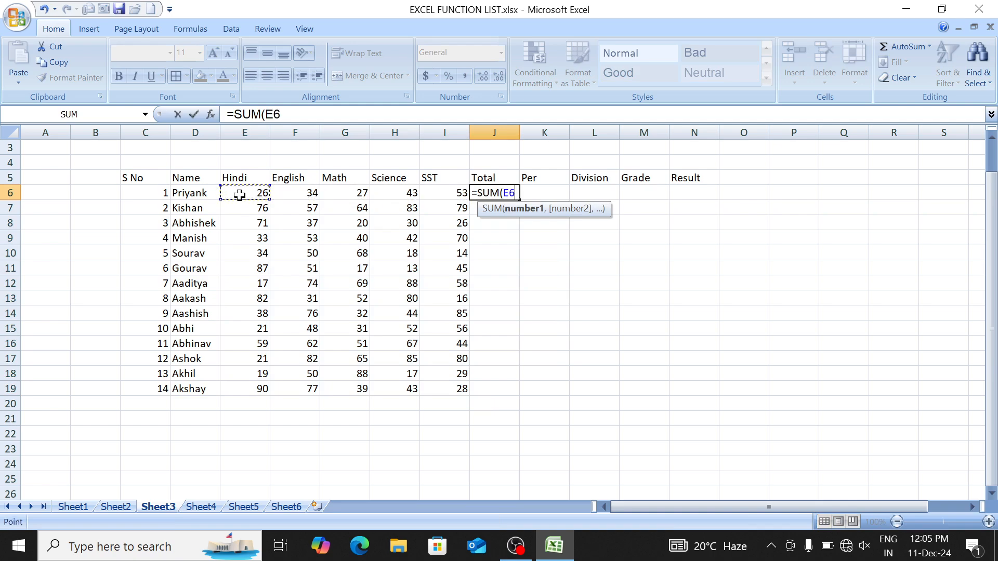
{"action": "key", "text": "shift+Right"}
{"action": "key", "text": "shift+Right"}
{"action": "key", "text": "shift+Right"}
{"action": "key", "text": "shift+Right"}
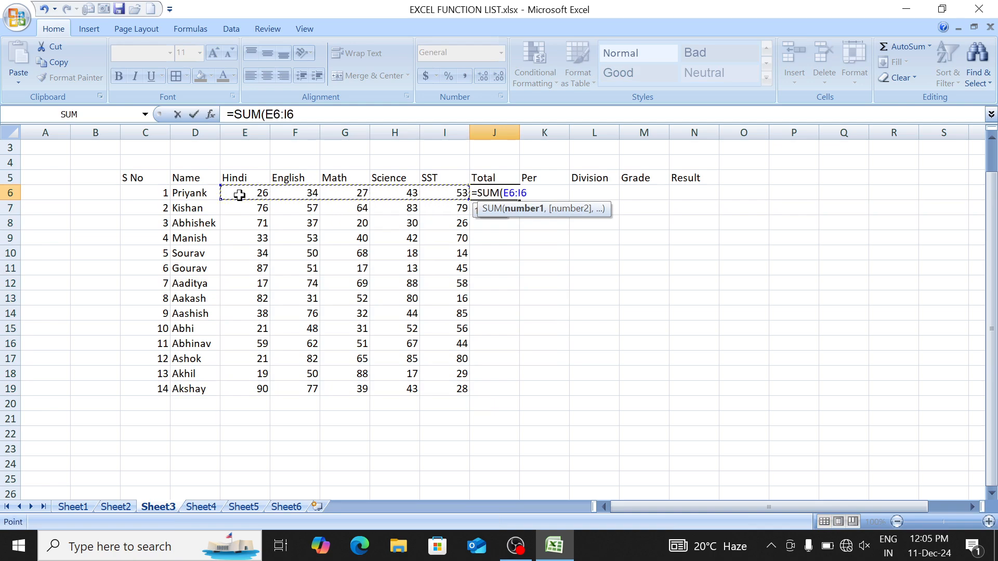
{"action": "type", "text": ")"}
{"action": "key", "text": "Return"}
Step: Copy the SUM formula down the Total column to J19
{"action": "key", "text": "Up"}
{"action": "key", "text": "shift+Down"}
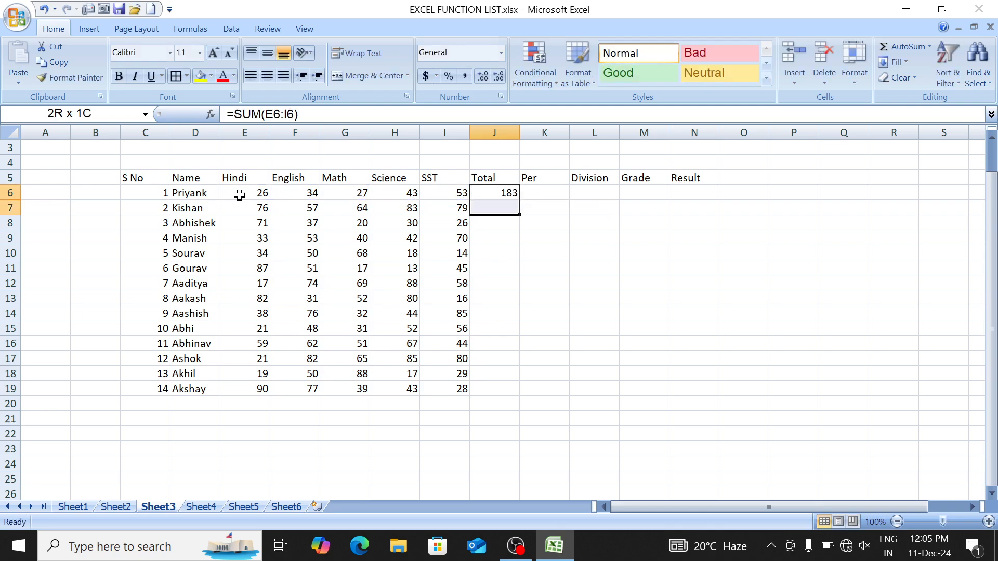
{"action": "key", "text": "shift+Down"}
{"action": "key", "text": "shift+Down"}
{"action": "key", "text": "shift+Down"}
{"action": "key", "text": "shift+Down"}
{"action": "key", "text": "shift+Down"}
{"action": "key", "text": "shift+Down"}
{"action": "key", "text": "shift+Down"}
{"action": "key", "text": "shift+Down"}
{"action": "key", "text": "shift+Down"}
{"action": "key", "text": "shift+Down"}
{"action": "key", "text": "shift+Down"}
{"action": "key", "text": "shift+Down"}
{"action": "key", "text": "ctrl+d"}
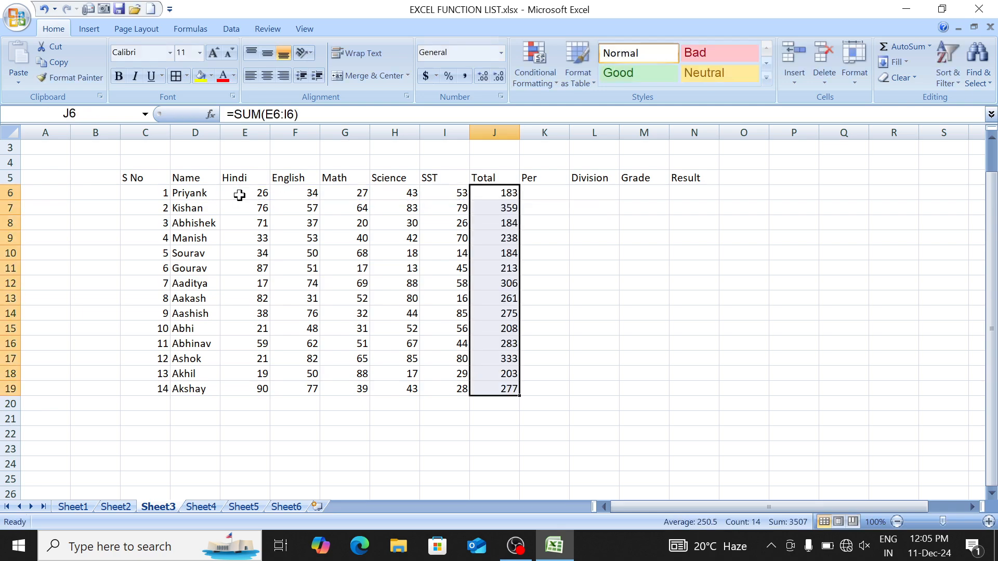
{"action": "key", "text": "Down"}
{"action": "key", "text": "Down"}
{"action": "key", "text": "Up"}
{"action": "key", "text": "Up"}
{"action": "key", "text": "Right"}
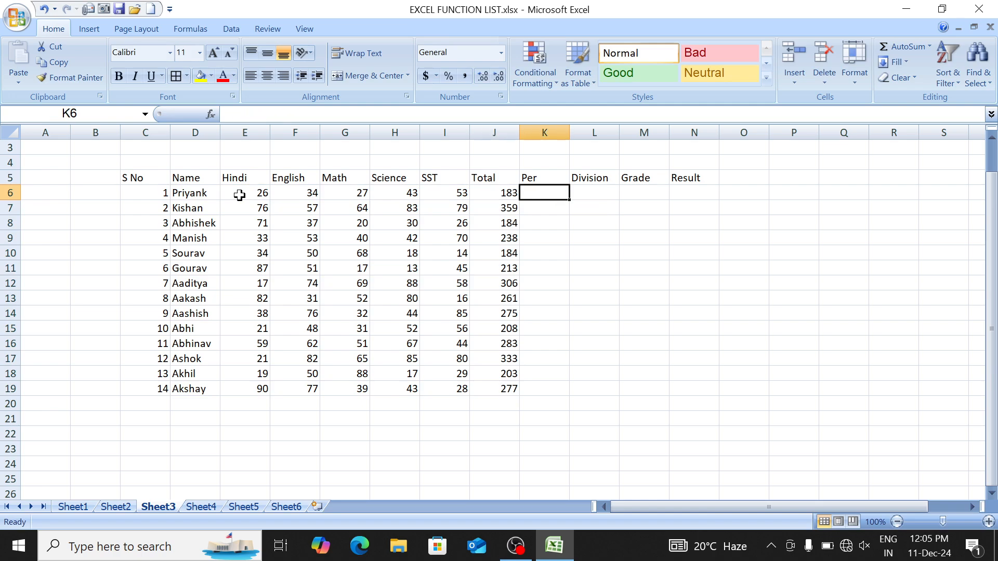
Step: Try =AVERAGE(E6:I6) in K6 and copy it down the Per column
{"action": "type", "text": "=aver"}
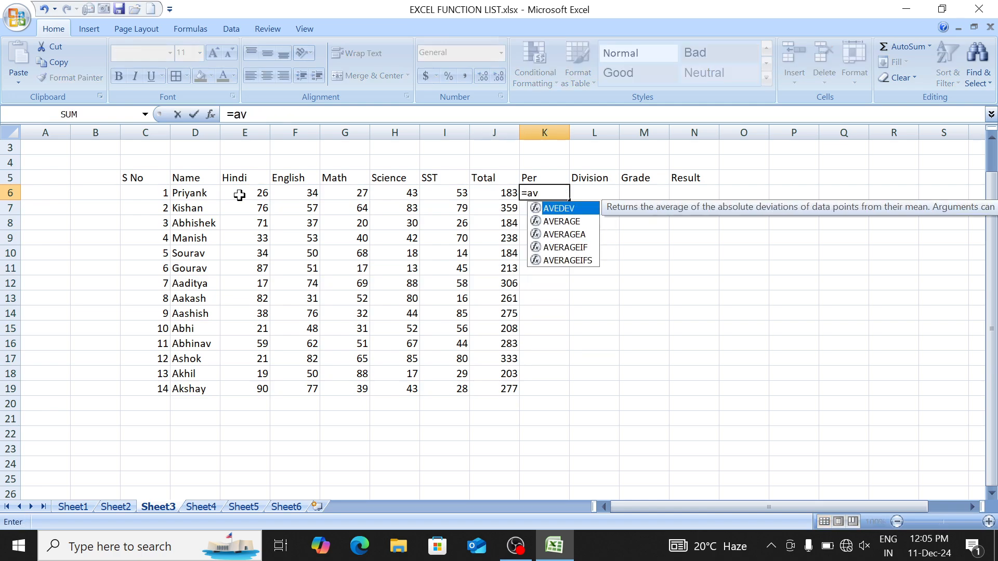
{"action": "key", "text": "Tab"}
{"action": "key", "text": "Left"}
{"action": "key", "text": "Left"}
{"action": "key", "text": "Left"}
{"action": "key", "text": "Left"}
{"action": "key", "text": "Left"}
{"action": "key", "text": "Left"}
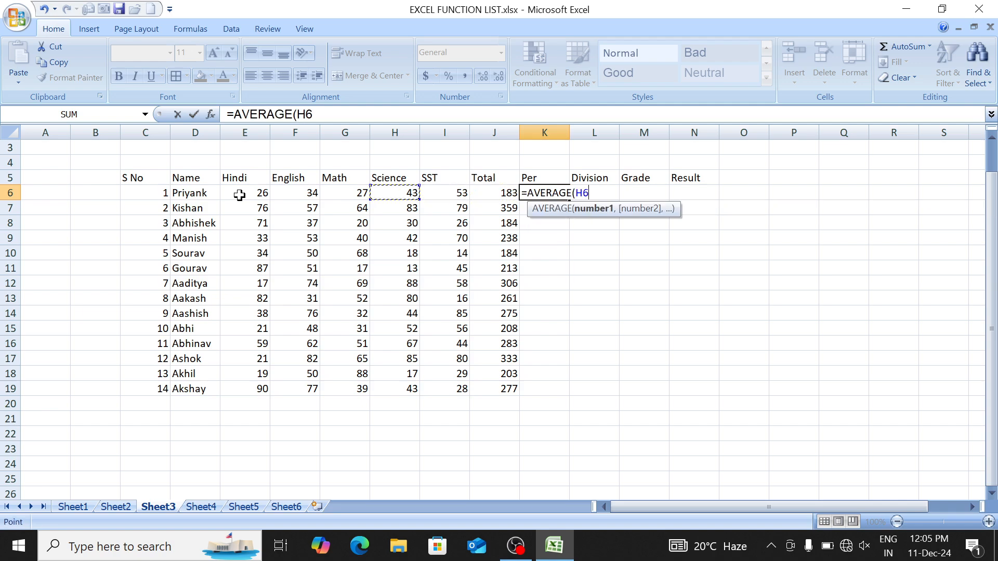
{"action": "key", "text": "shift+Right"}
{"action": "key", "text": "shift+Right"}
{"action": "key", "text": "shift+Right"}
{"action": "key", "text": "shift+Right"}
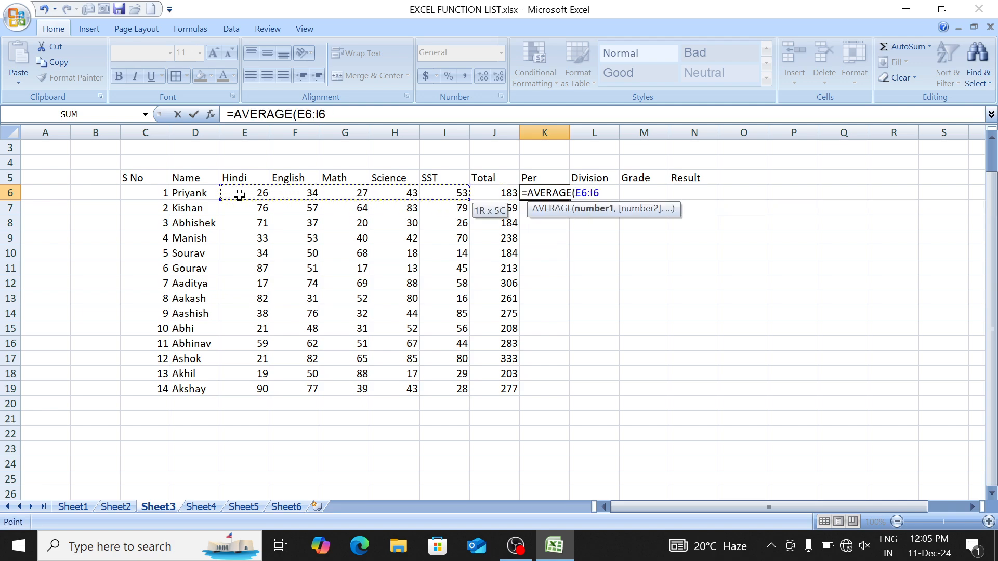
{"action": "type", "text": ")"}
{"action": "key", "text": "Return"}
{"action": "key", "text": "Up"}
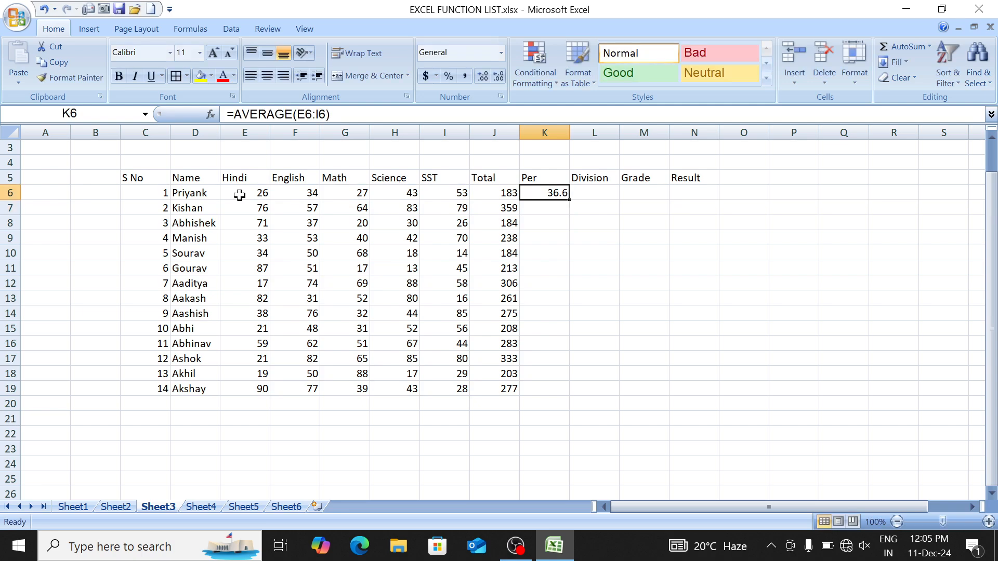
{"action": "key", "text": "shift+Down"}
{"action": "key", "text": "shift+Down"}
{"action": "key", "text": "shift+Down"}
{"action": "key", "text": "shift+Down"}
{"action": "key", "text": "shift+Down"}
{"action": "key", "text": "shift+Down"}
{"action": "key", "text": "shift+Down"}
{"action": "key", "text": "shift+Down"}
{"action": "key", "text": "shift+Down"}
{"action": "key", "text": "shift+Down"}
{"action": "key", "text": "shift+Down"}
{"action": "key", "text": "shift+Down"}
{"action": "key", "text": "shift+Down"}
{"action": "key", "text": "ctrl+d"}
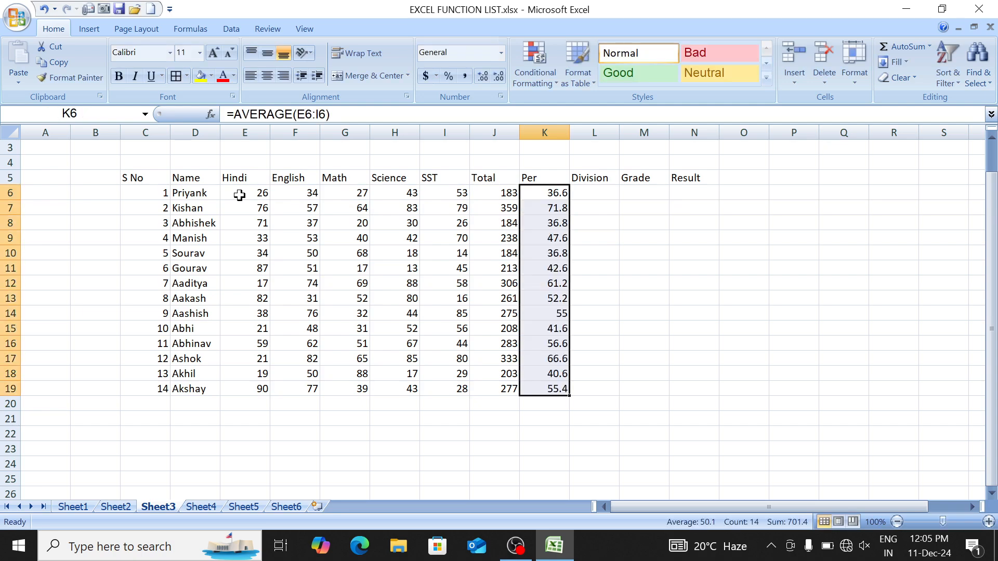
{"action": "key", "text": "shift+Up"}
{"action": "key", "text": "shift+Up"}
{"action": "key", "text": "shift+Up"}
{"action": "key", "text": "shift+Up"}
{"action": "key", "text": "shift+Up"}
{"action": "key", "text": "shift+Up"}
{"action": "key", "text": "shift+Up"}
{"action": "key", "text": "shift+Up"}
{"action": "key", "text": "shift+Up"}
{"action": "key", "text": "shift+Up"}
{"action": "key", "text": "shift+Up"}
{"action": "key", "text": "shift+Up"}
{"action": "key", "text": "shift+Up"}
Step: Clear the averages and enter =J6/5 in K6 instead
{"action": "key", "text": "Delete"}
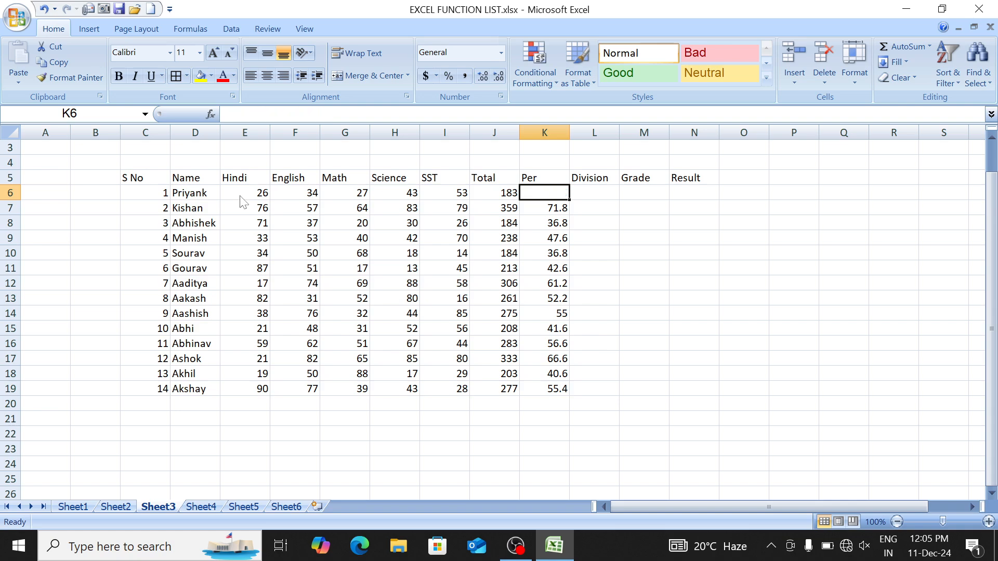
{"action": "key", "text": "shift+Down"}
{"action": "key", "text": "shift+Down"}
{"action": "key", "text": "shift+Down"}
{"action": "key", "text": "shift+Down"}
{"action": "key", "text": "shift+Down"}
{"action": "key", "text": "shift+Down"}
{"action": "key", "text": "shift+Down"}
{"action": "key", "text": "shift+Down"}
{"action": "key", "text": "shift+Down"}
{"action": "key", "text": "shift+Down"}
{"action": "key", "text": "shift+Down"}
{"action": "key", "text": "shift+Down"}
{"action": "key", "text": "shift+Down"}
{"action": "key", "text": "Delete"}
{"action": "key", "text": "shift+Up"}
{"action": "key", "text": "shift+Up"}
{"action": "key", "text": "shift+Up"}
{"action": "key", "text": "shift+Up"}
{"action": "key", "text": "shift+Up"}
{"action": "key", "text": "shift+Up"}
{"action": "key", "text": "shift+Up"}
{"action": "key", "text": "shift+Up"}
{"action": "key", "text": "shift+Up"}
{"action": "key", "text": "shift+Up"}
{"action": "key", "text": "shift+Up"}
{"action": "key", "text": "shift+Up"}
{"action": "key", "text": "shift+Up"}
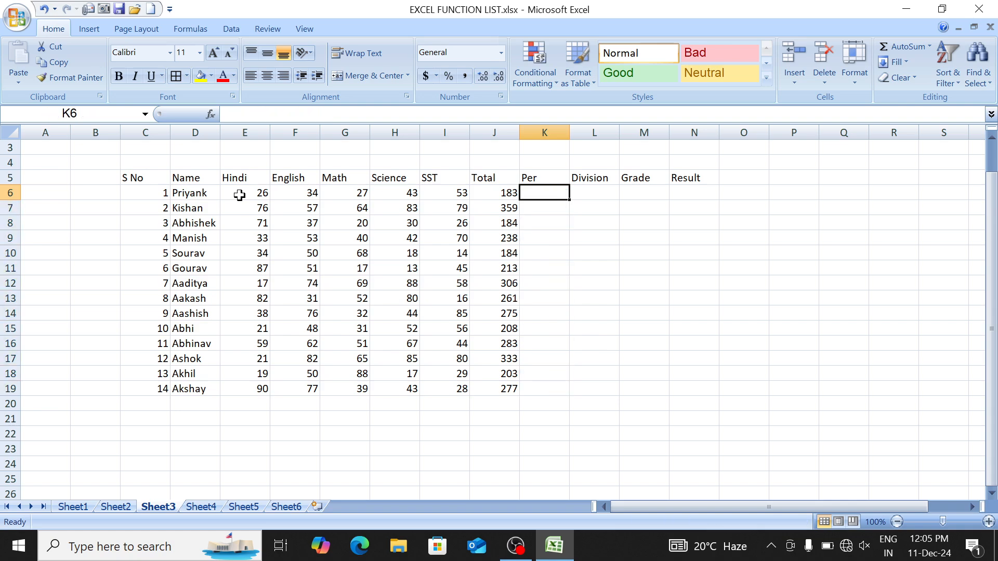
{"action": "type", "text": "="}
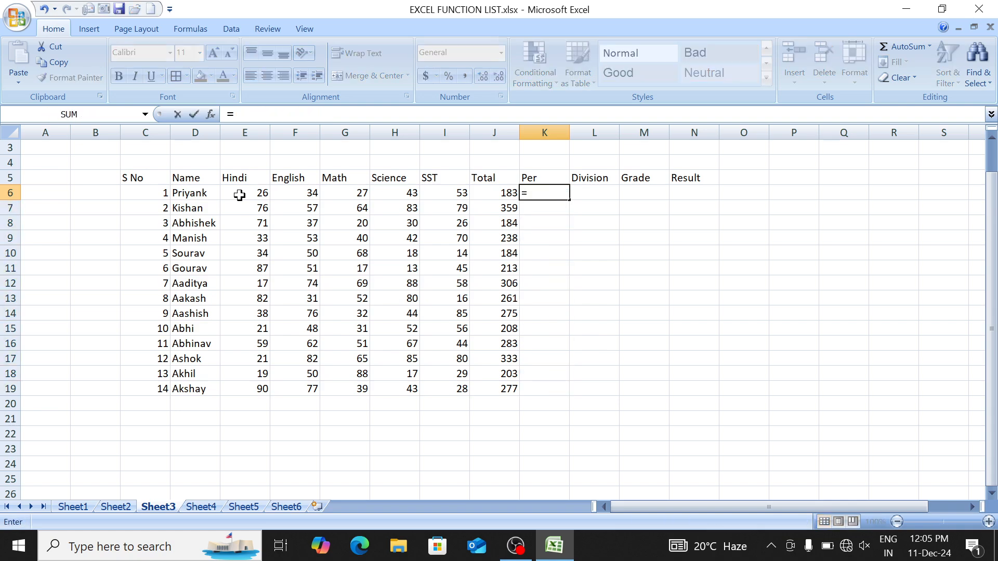
{"action": "left_click", "coordinate": [480, 196]}
{"action": "type", "text": "/"}
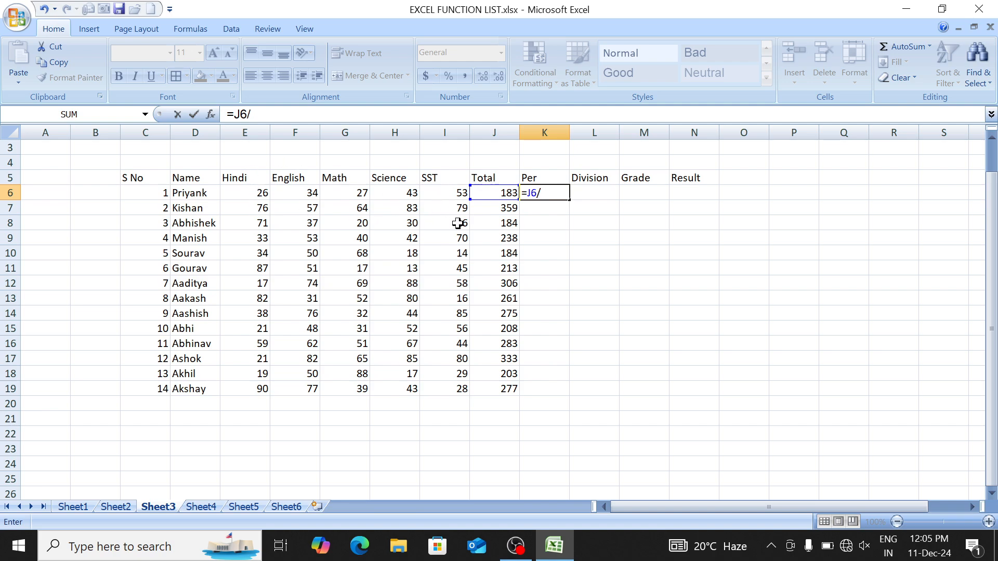
{"action": "type", "text": "5"}
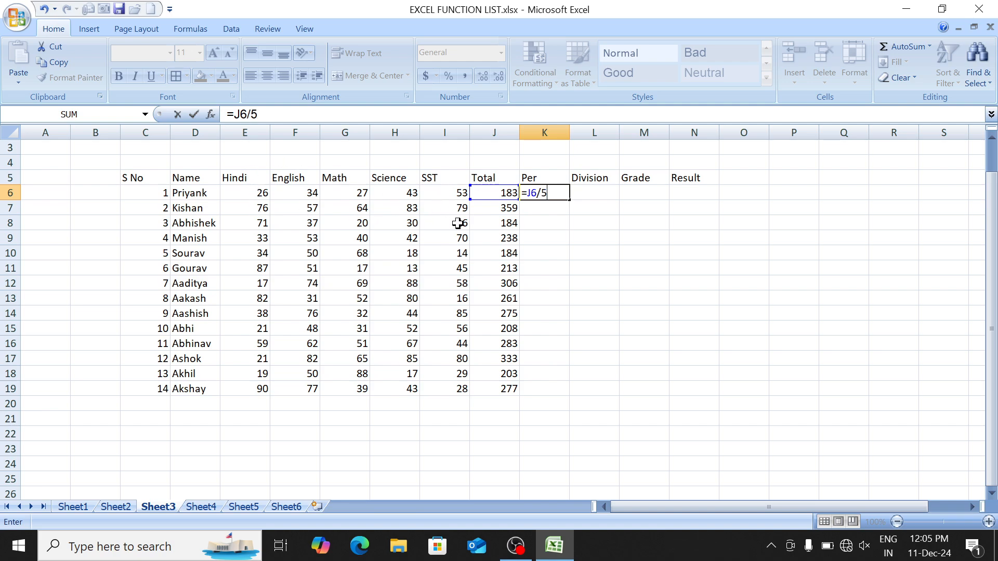
{"action": "key", "text": "Return"}
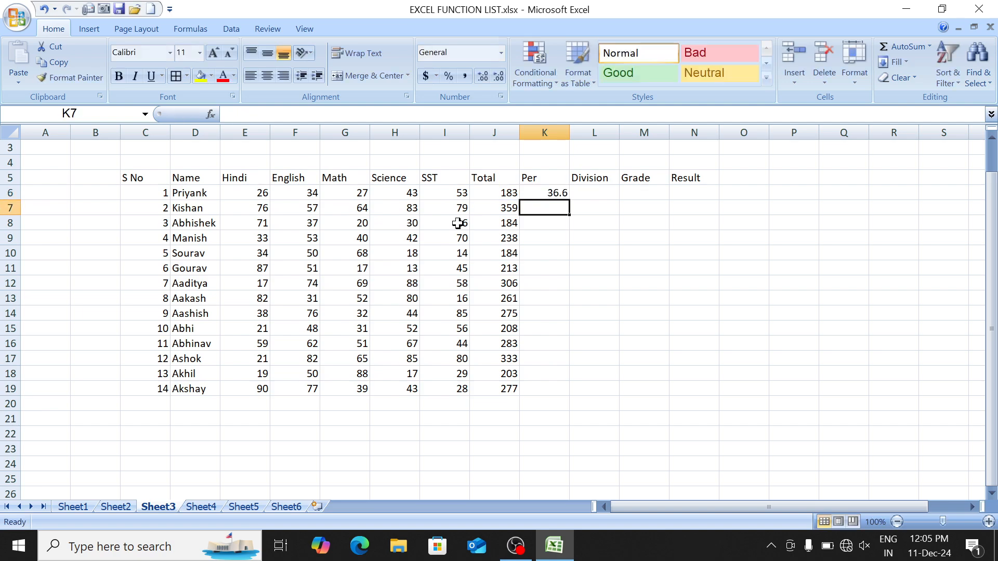
Step: Fill =J6/5 down K6:K19, then return to the top of the sheet at H1
{"action": "key", "text": "Up"}
{"action": "key", "text": "shift+Down"}
{"action": "key", "text": "shift+Down"}
{"action": "key", "text": "shift+Down"}
{"action": "key", "text": "shift+Down"}
{"action": "key", "text": "shift+Down"}
{"action": "key", "text": "shift+Down"}
{"action": "key", "text": "shift+Down"}
{"action": "key", "text": "shift+Down"}
{"action": "key", "text": "shift+Down"}
{"action": "key", "text": "shift+Down"}
{"action": "key", "text": "shift+Down"}
{"action": "key", "text": "shift+Down"}
{"action": "key", "text": "shift+Down"}
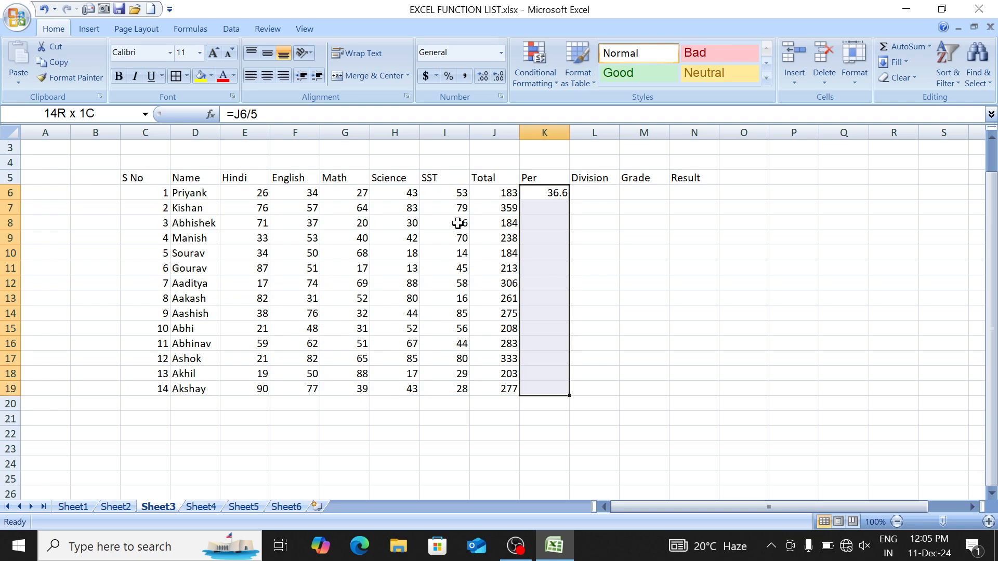
{"action": "key", "text": "ctrl+d"}
{"action": "key", "text": "Up"}
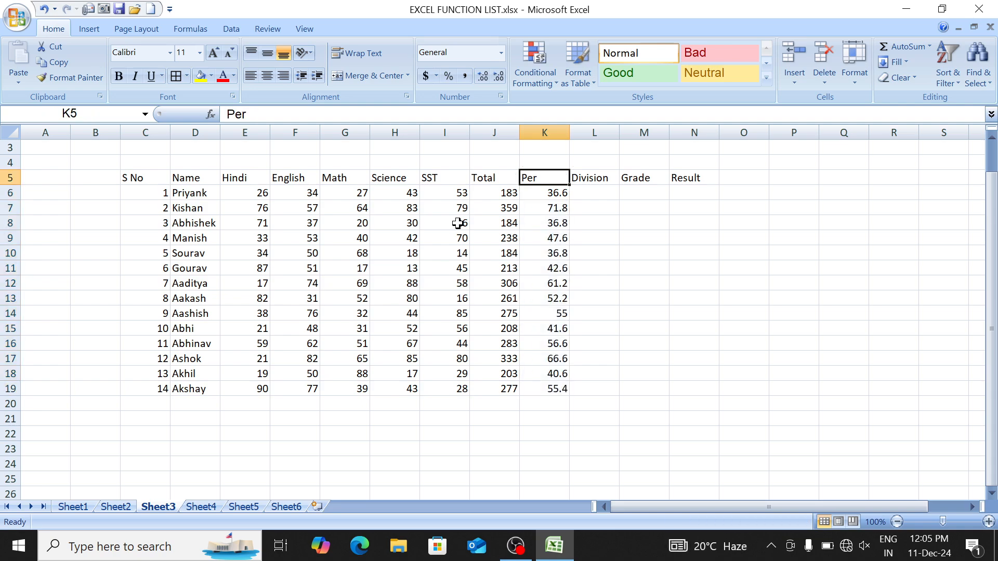
{"action": "key", "text": "Down"}
{"action": "key", "text": "Right"}
{"action": "key", "text": "Right"}
{"action": "key", "text": "Left"}
{"action": "key", "text": "Left"}
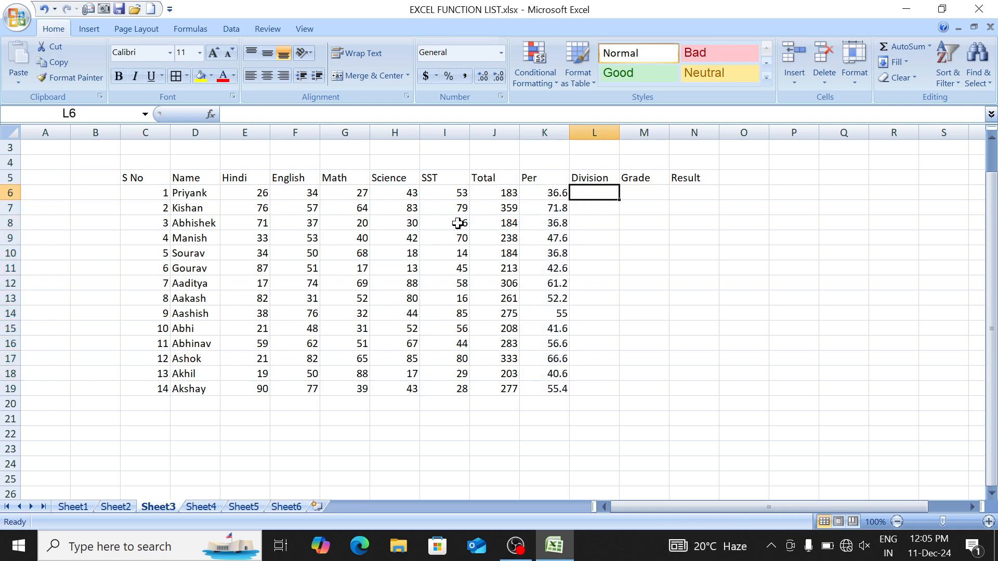
{"action": "key", "text": "Up"}
{"action": "key", "text": "ctrl+Up"}
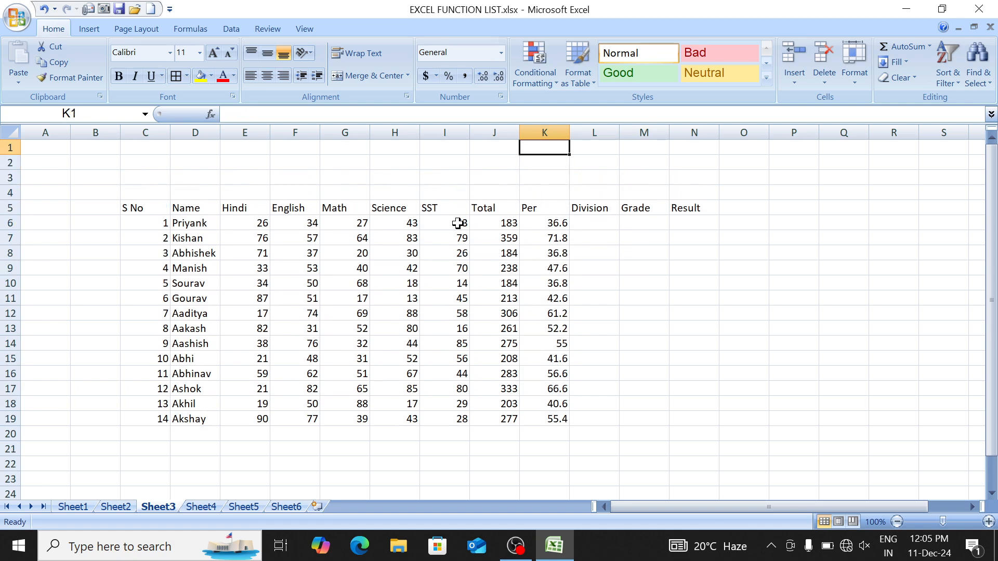
{"action": "key", "text": "Left"}
{"action": "key", "text": "Left"}
{"action": "key", "text": "Left"}
Step: Enter '>=60 First Div', '>=45 Second Div' and '>=33 Third Div' in H1:H3
{"action": "type", "text": ">"}
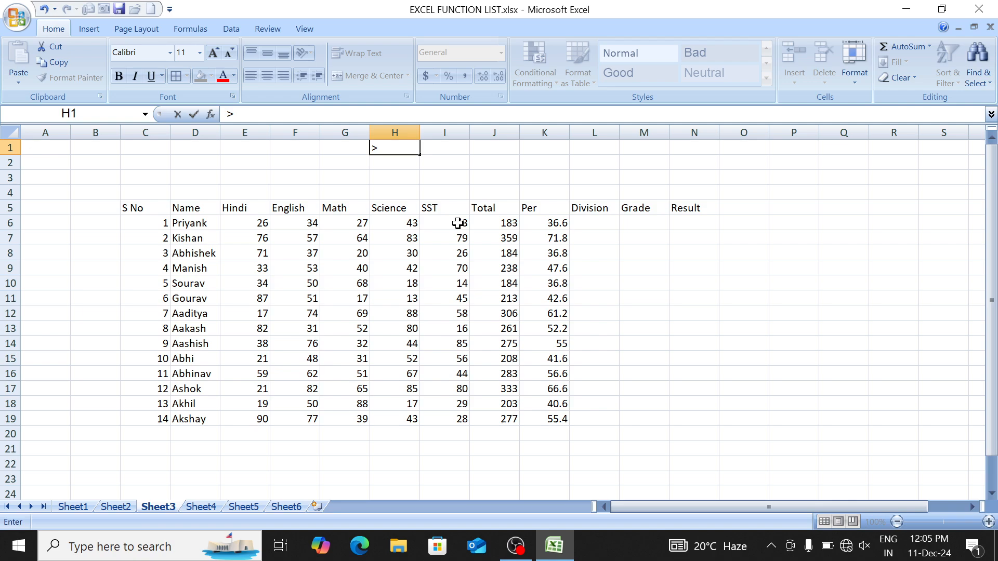
{"action": "type", "text": "=600"}
{"action": "key", "text": "BackSpace"}
{"action": "type", "text": "First Div"}
{"action": "key", "text": "Return"}
{"action": "type", "text": ">"}
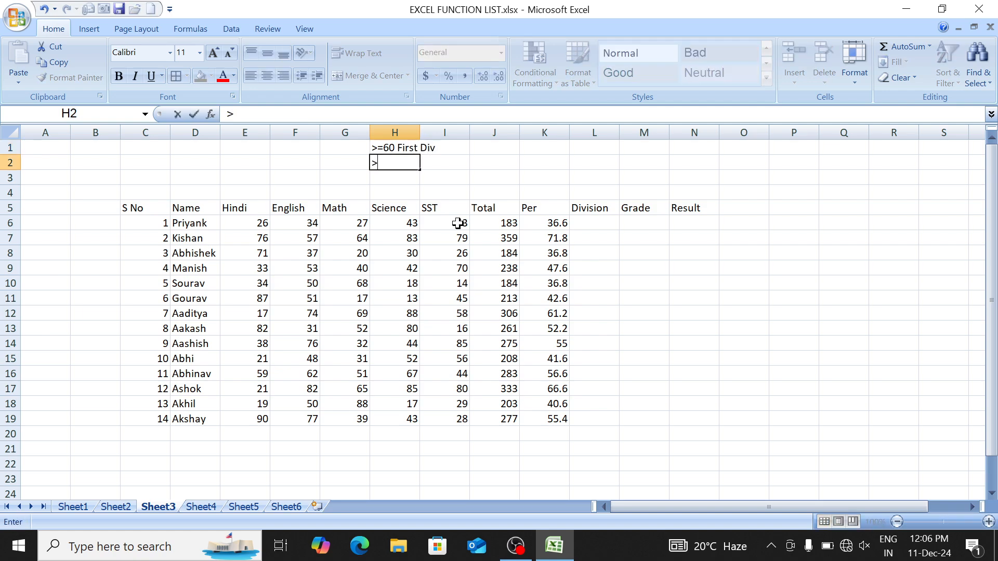
{"action": "type", "text": "=45 Second Di"}
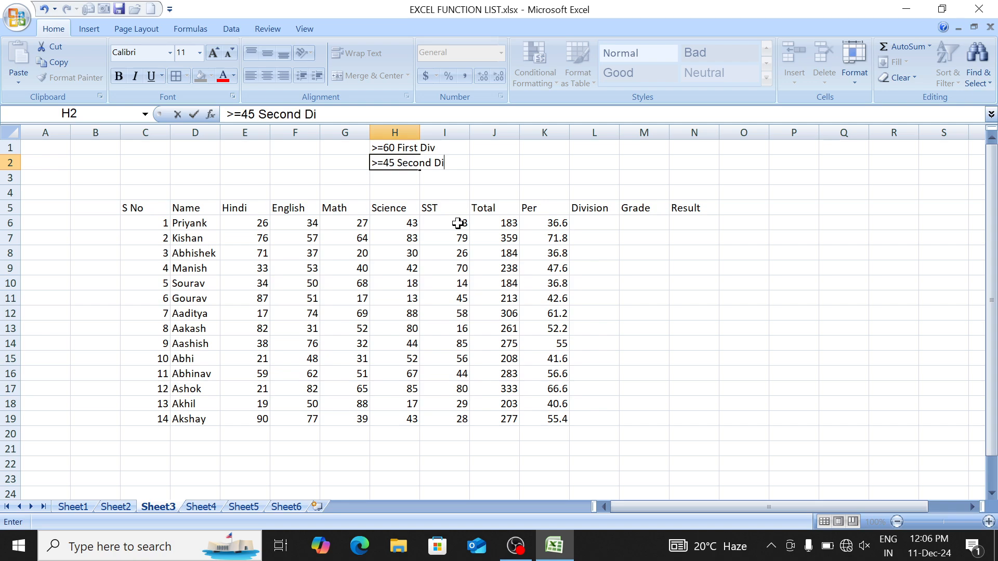
{"action": "type", "text": "v"}
{"action": "key", "text": "Return"}
{"action": "type", "text": ">="}
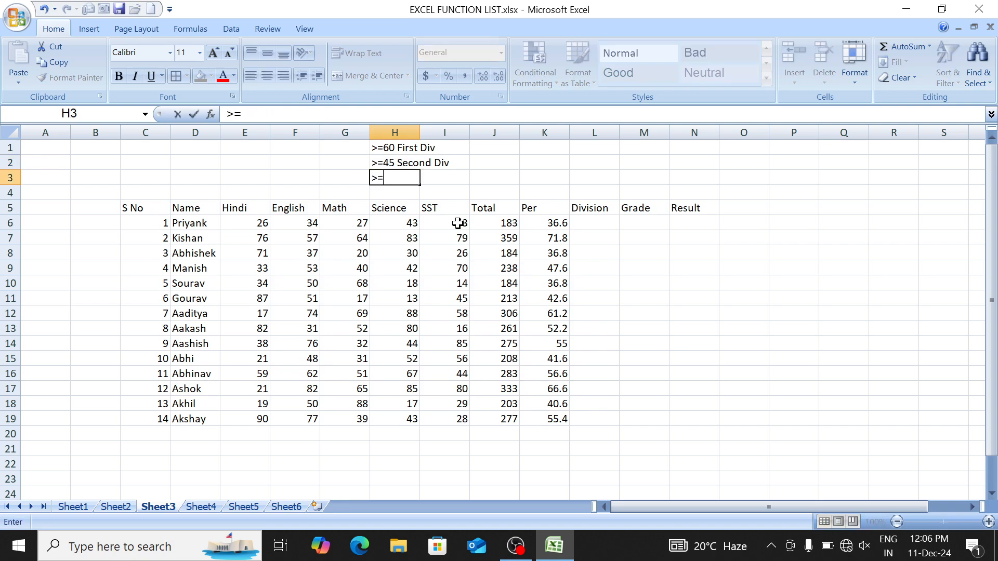
{"action": "type", "text": "3"}
{"action": "key", "text": "BackSpace"}
{"action": "type", "text": "33 Third Div"}
{"action": "key", "text": "Return"}
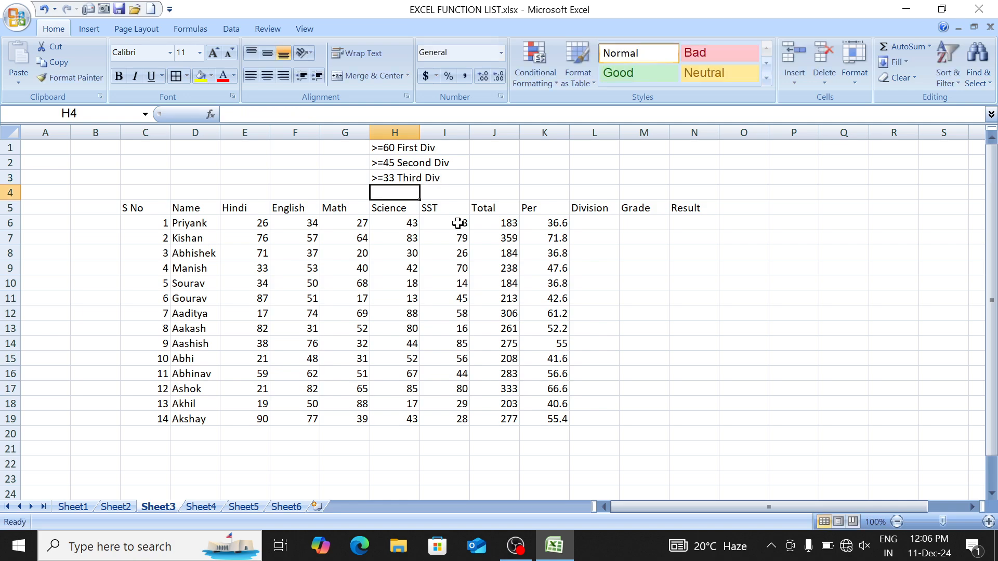
Step: Insert a blank row, add '<33 Fail' in H4, and move to Division cell L7
{"action": "key", "text": "alt+i"}
{"action": "type", "text": "r"}
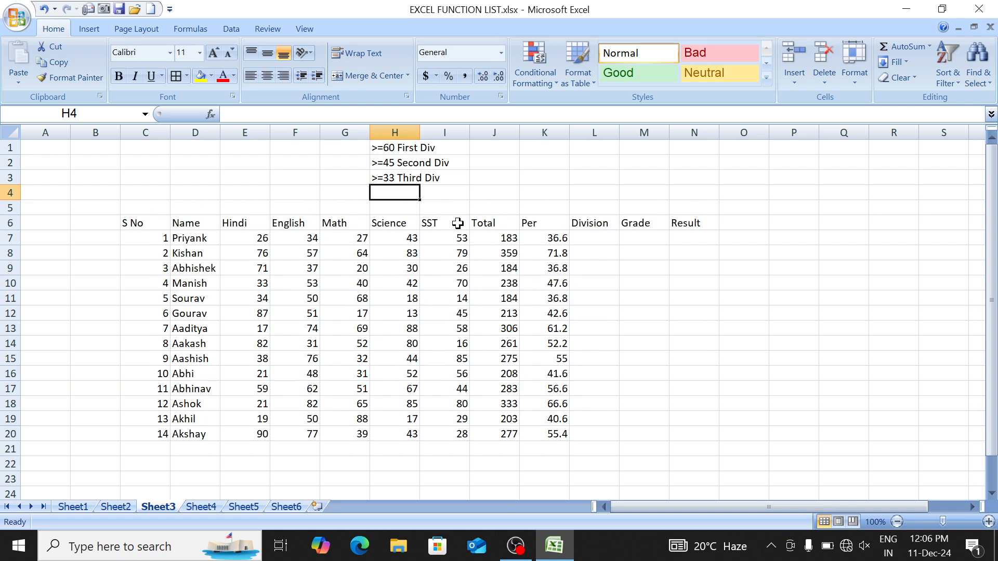
{"action": "type", "text": "<333"}
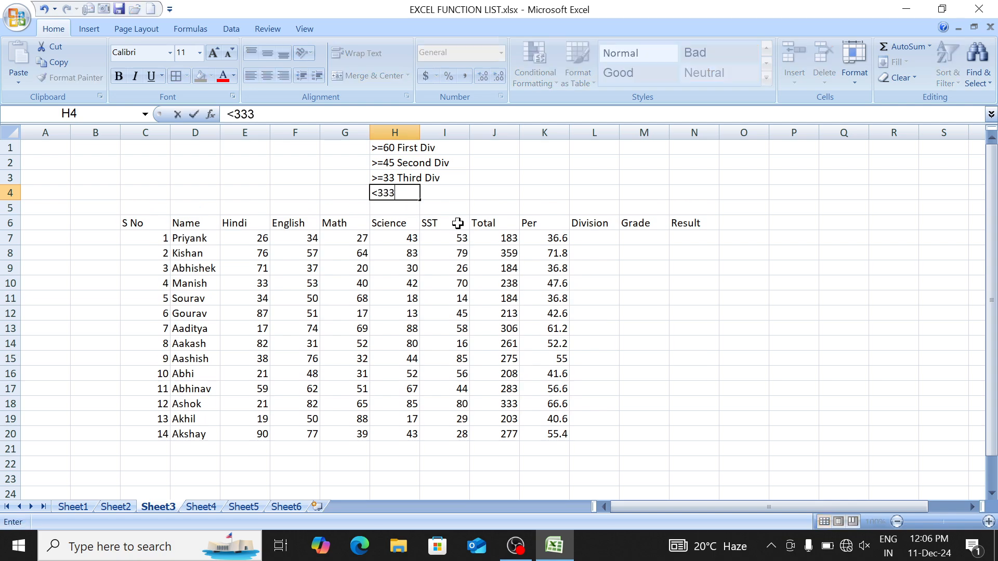
{"action": "key", "text": "BackSpace"}
{"action": "type", "text": "Fa"}
{"action": "key", "text": "Return"}
{"action": "key", "text": "Up"}
{"action": "key", "text": "Up"}
{"action": "key", "text": "Up"}
{"action": "key", "text": "Down"}
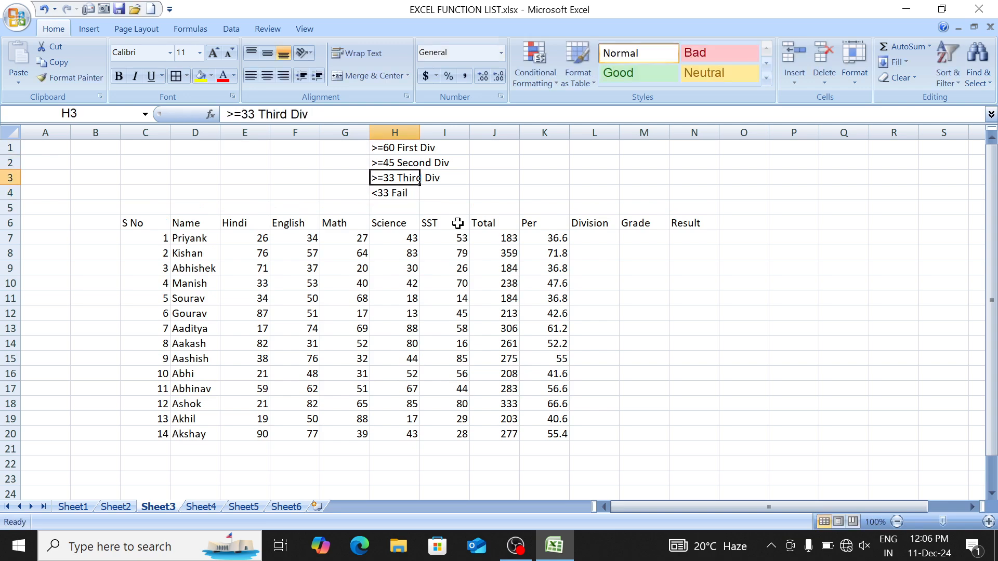
{"action": "key", "text": "Down"}
{"action": "key", "text": "Down"}
{"action": "key", "text": "Down"}
{"action": "key", "text": "Down"}
{"action": "key", "text": "Right"}
{"action": "key", "text": "Right"}
{"action": "key", "text": "Right"}
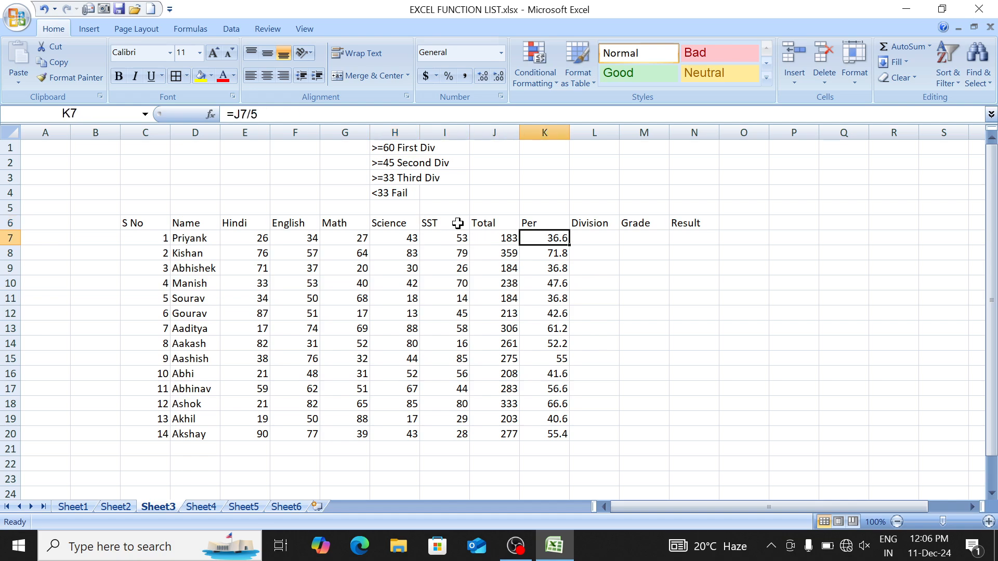
{"action": "key", "text": "Right"}
Step: In L7 type nested IF testing K7 for >=60 First Division, >=45 Second Division, >=33 Third, else Fail
{"action": "type", "text": "=IF("}
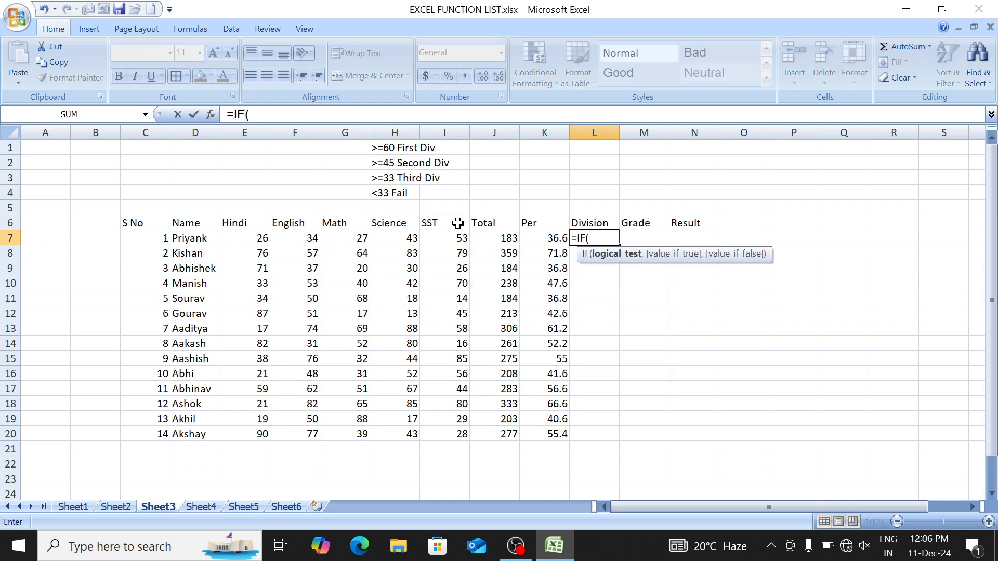
{"action": "left_click", "coordinate": [537, 238]}
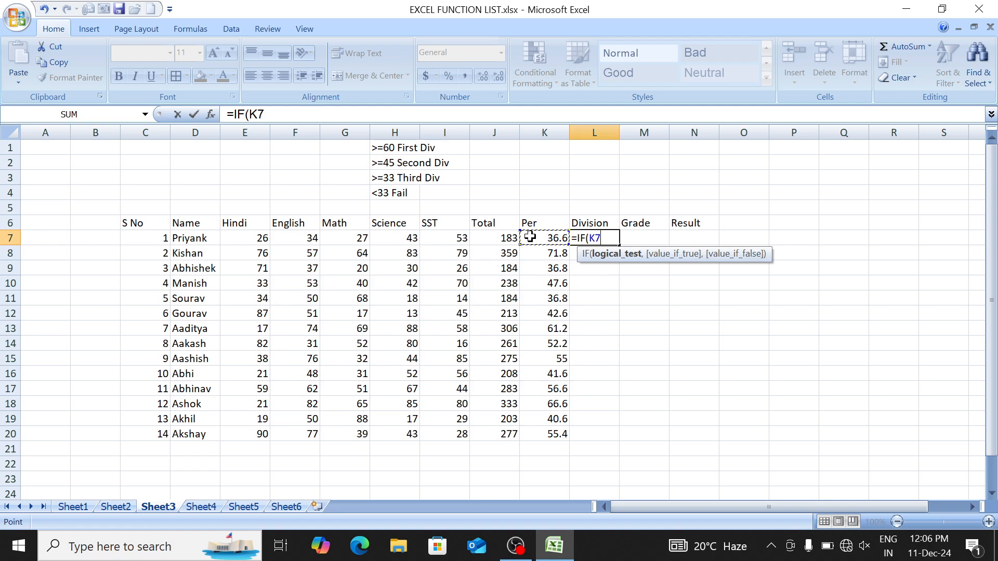
{"action": "type", "text": ">=60,"}
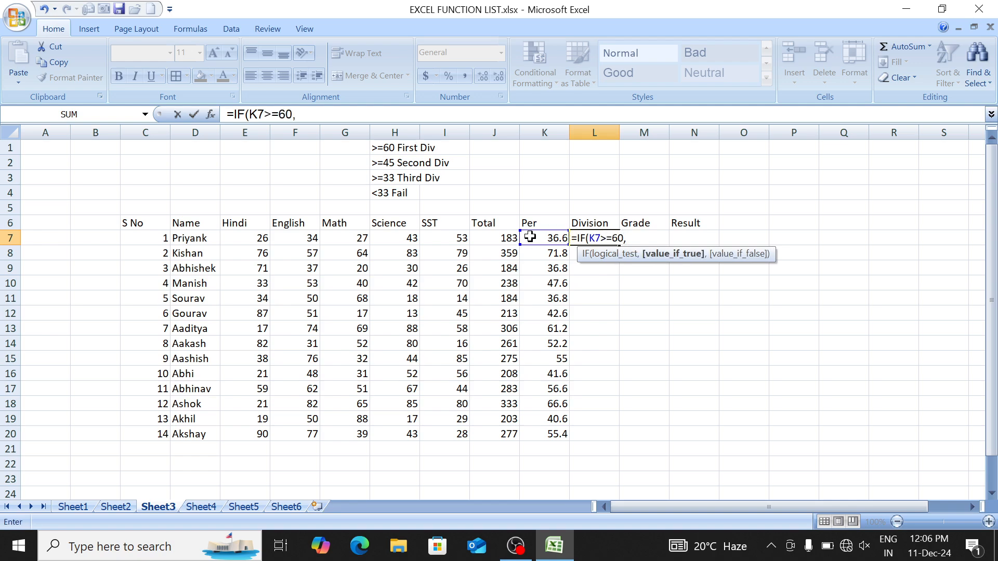
{"action": "type", "text": "\"First Division"}
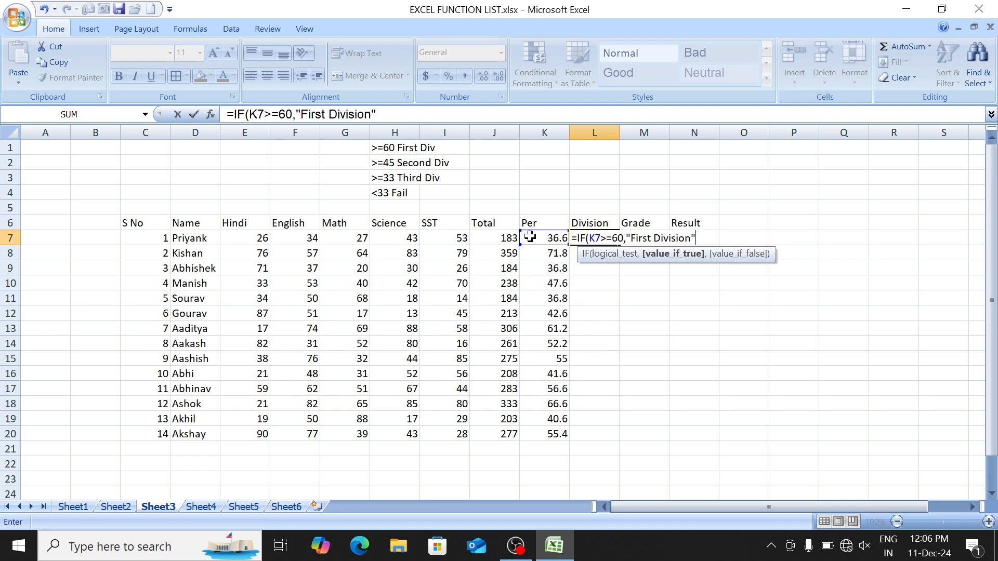
{"action": "type", "text": "\","}
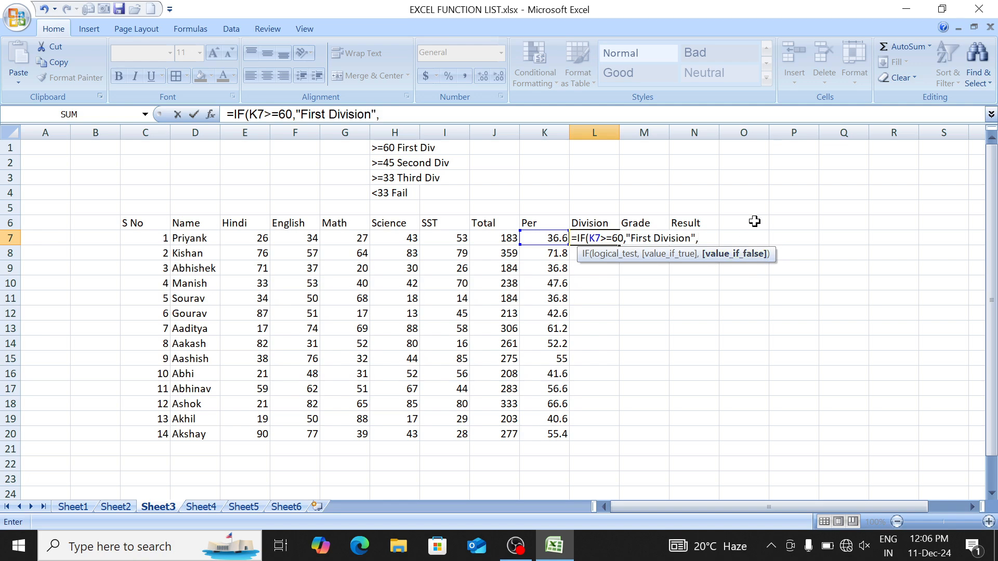
{"action": "type", "text": "if"}
{"action": "key", "text": "Tab"}
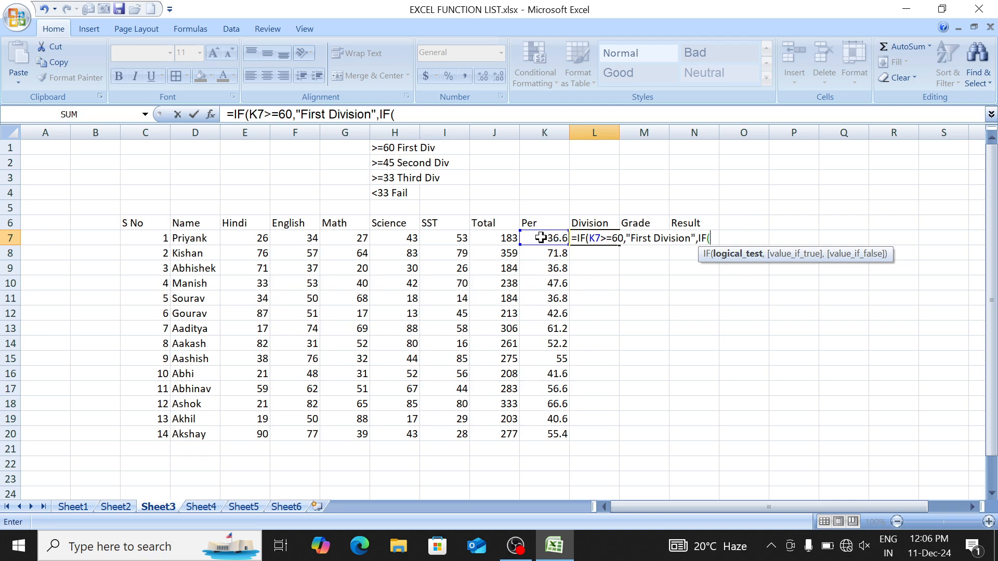
{"action": "left_click", "coordinate": [541, 238]}
{"action": "type", "text": ">"}
{"action": "type", "text": "=45"}
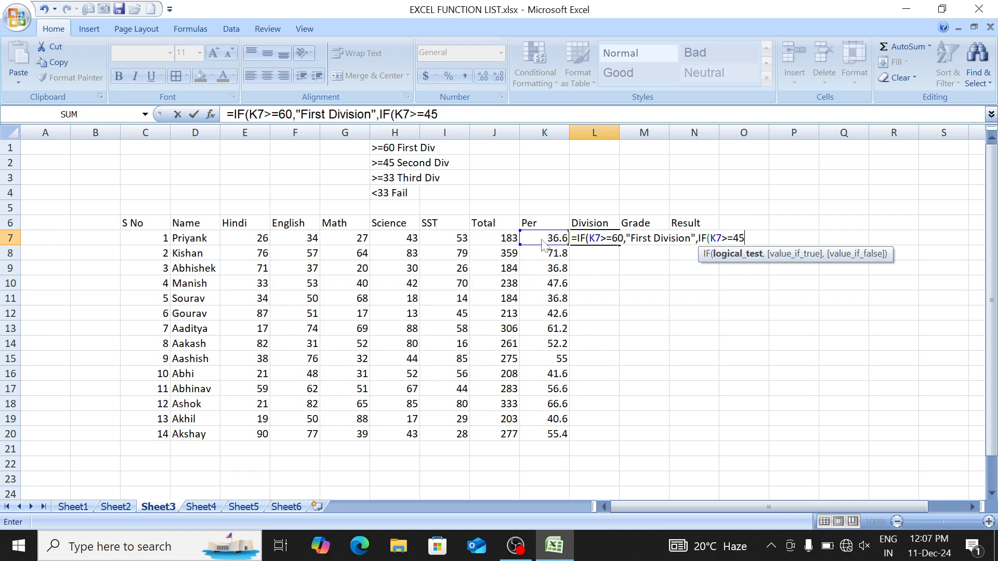
{"action": "type", "text": ",\"Second"}
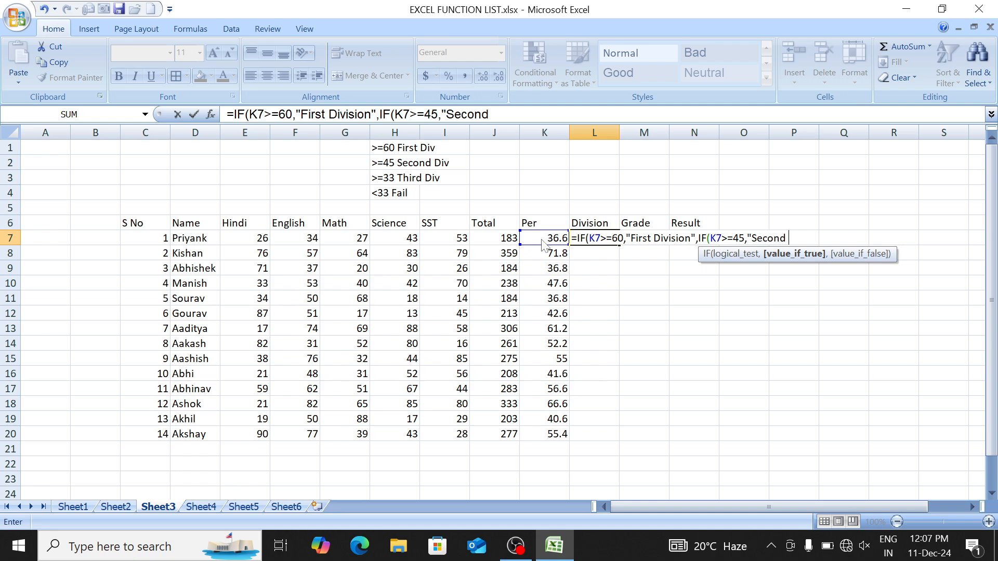
{"action": "type", "text": " Division\",if"}
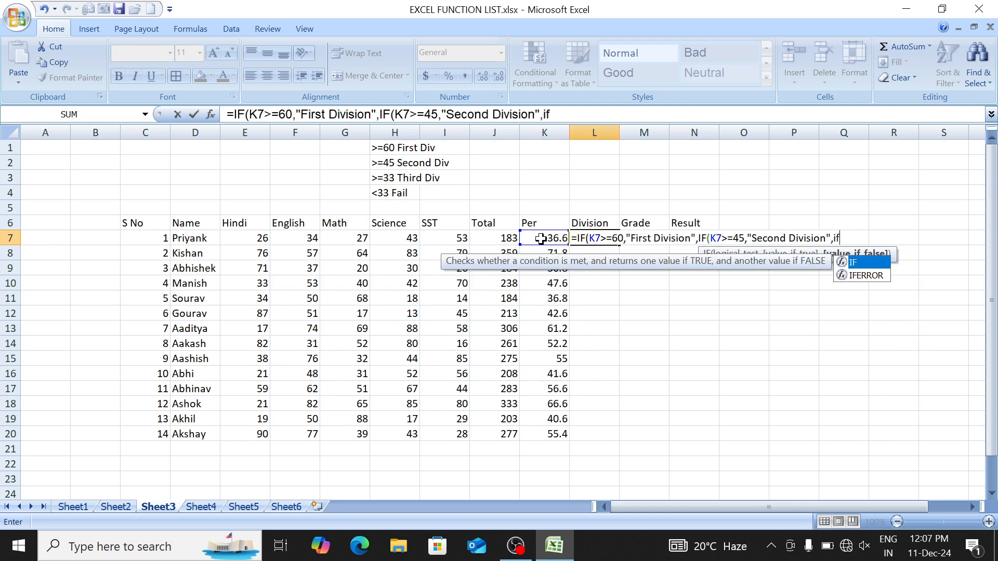
{"action": "key", "text": "Tab"}
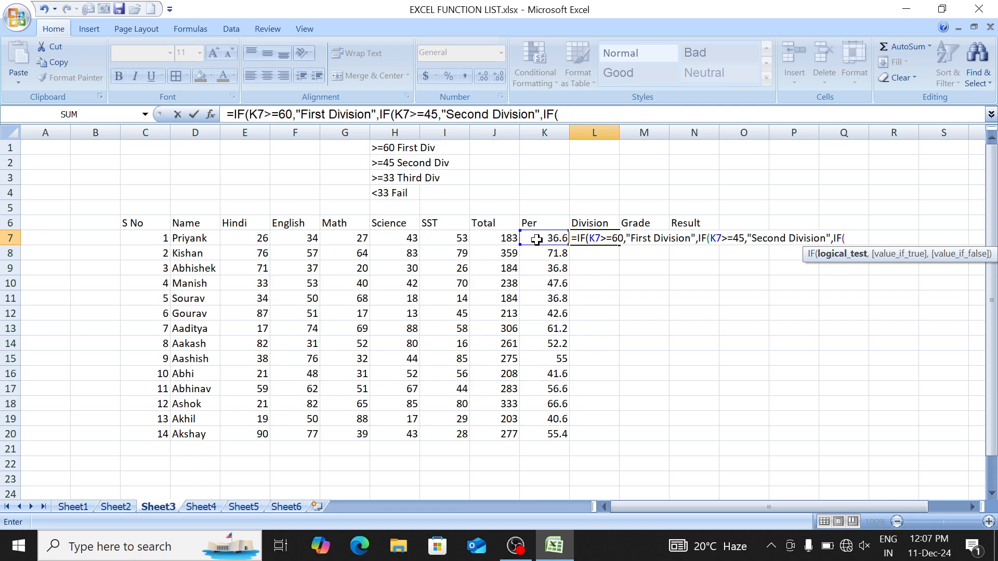
{"action": "left_click", "coordinate": [536, 239]}
{"action": "type", "text": ">=33,\""}
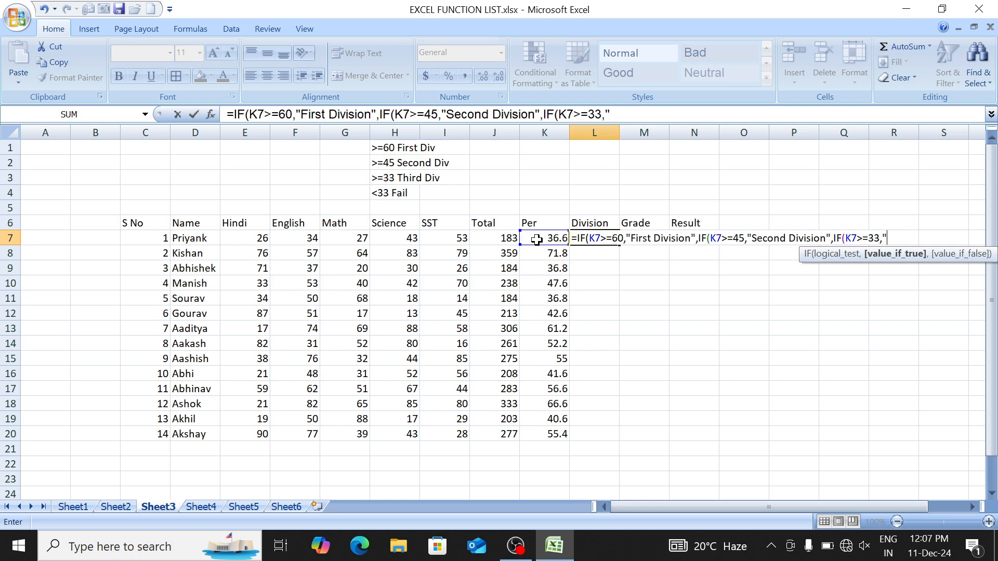
{"action": "type", "text": "Third\",\"Fail"}
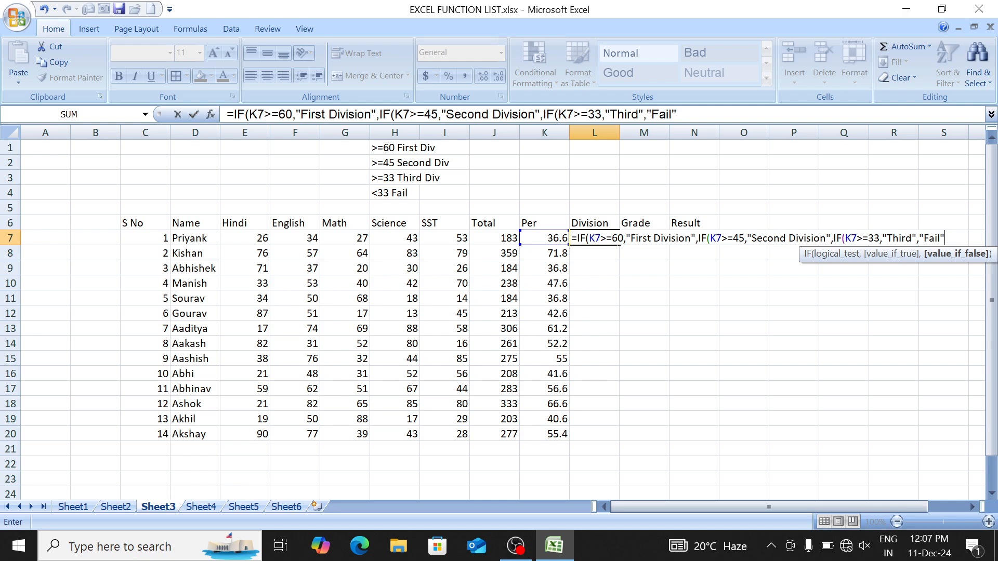
Step: Close the L7 nested IF, change its 'Third' label to 'Third Division', and select L7:L20
{"action": "type", "text": ")))"}
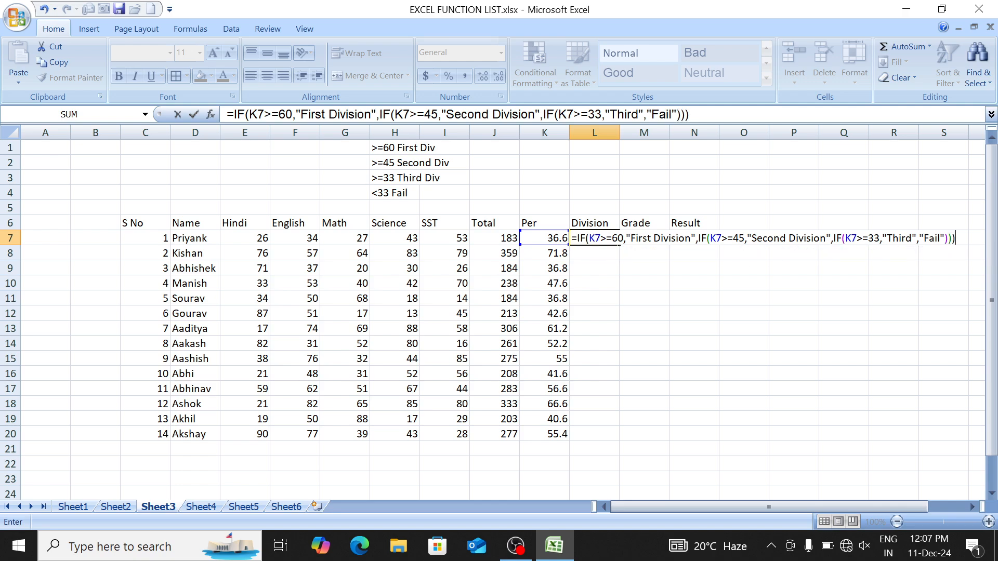
{"action": "key", "text": "Return"}
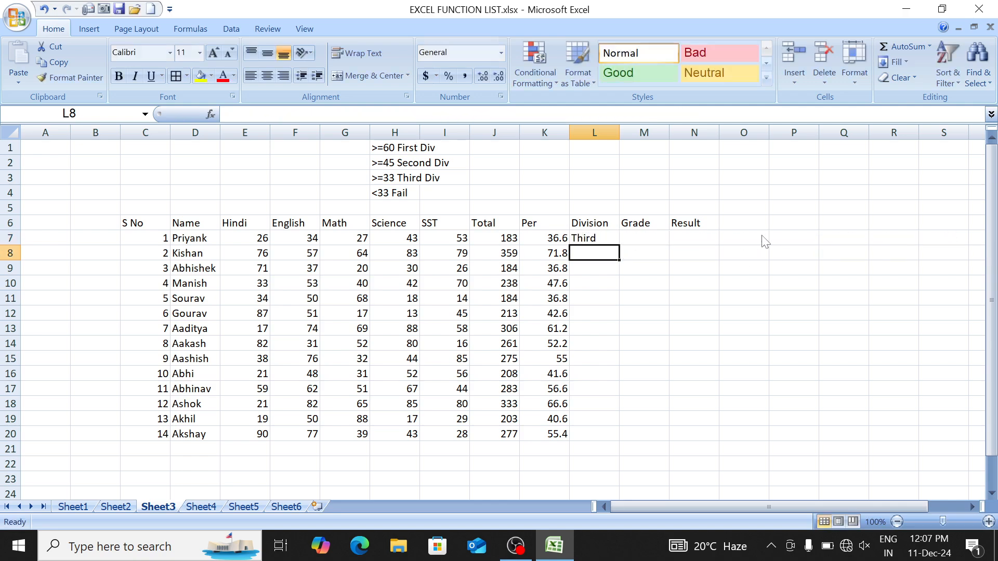
{"action": "key", "text": "Up"}
{"action": "key", "text": "F2"}
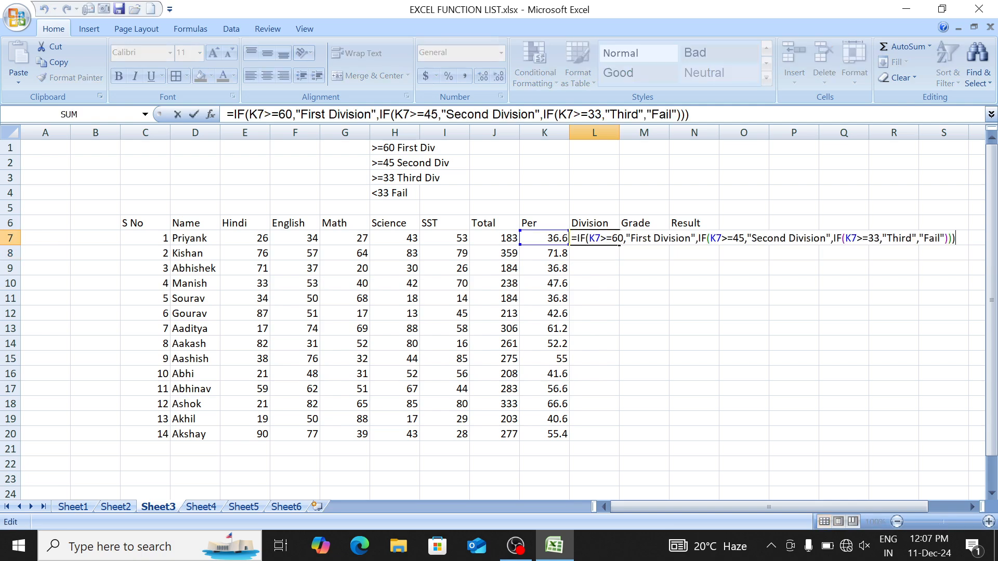
{"action": "key", "text": "Left"}
{"action": "key", "text": "Left"}
{"action": "key", "text": "Left"}
{"action": "key", "text": "Left"}
{"action": "key", "text": "Left"}
{"action": "key", "text": "Left"}
{"action": "key", "text": "Left"}
{"action": "key", "text": "Left"}
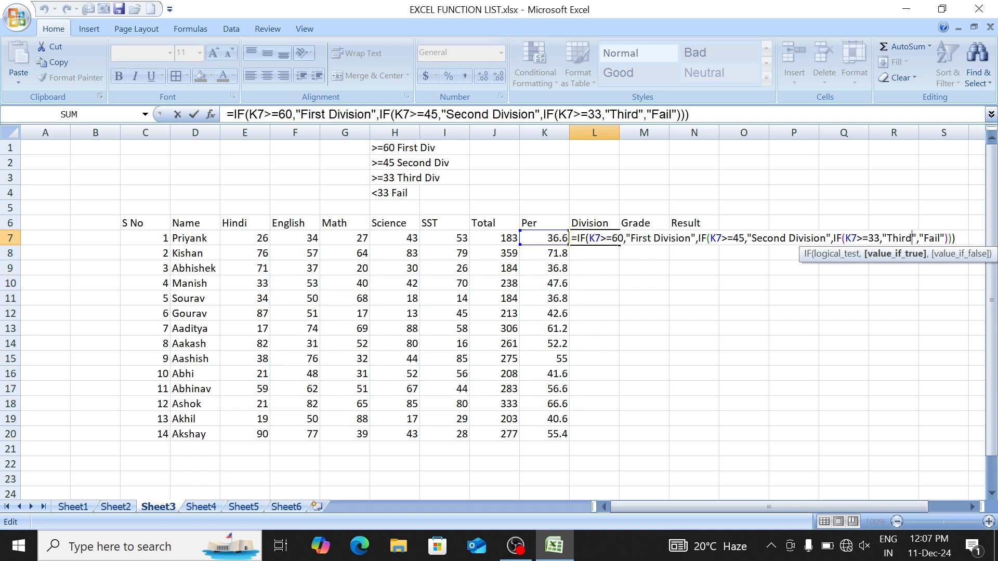
{"action": "type", "text": "Divi"}
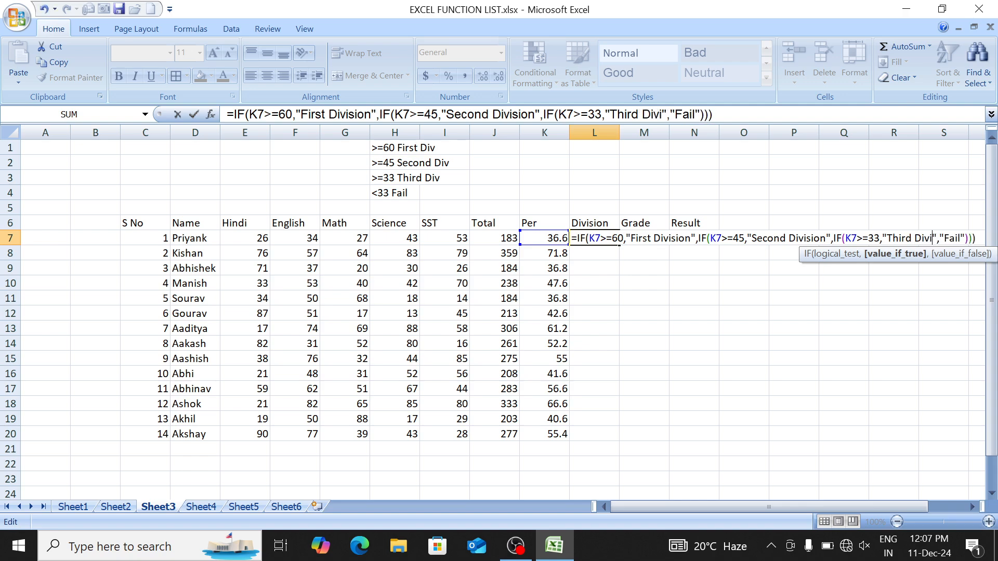
{"action": "type", "text": "sion"}
{"action": "key", "text": "Return"}
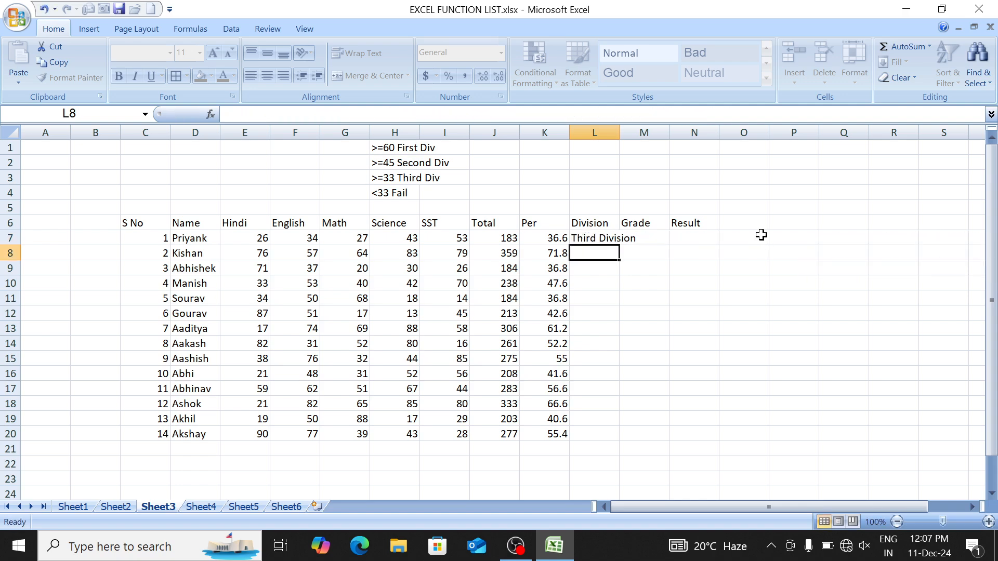
{"action": "key", "text": "Up"}
{"action": "key", "text": "shift+Down"}
{"action": "key", "text": "shift+Down"}
{"action": "key", "text": "shift+Down"}
{"action": "key", "text": "shift+Down"}
{"action": "key", "text": "shift+Down"}
{"action": "key", "text": "shift+Down"}
{"action": "key", "text": "shift+Down"}
{"action": "key", "text": "shift+Down"}
{"action": "key", "text": "shift+Down"}
{"action": "key", "text": "shift+Down"}
{"action": "key", "text": "shift+Down"}
{"action": "key", "text": "shift+Down"}
{"action": "key", "text": "shift+Down"}
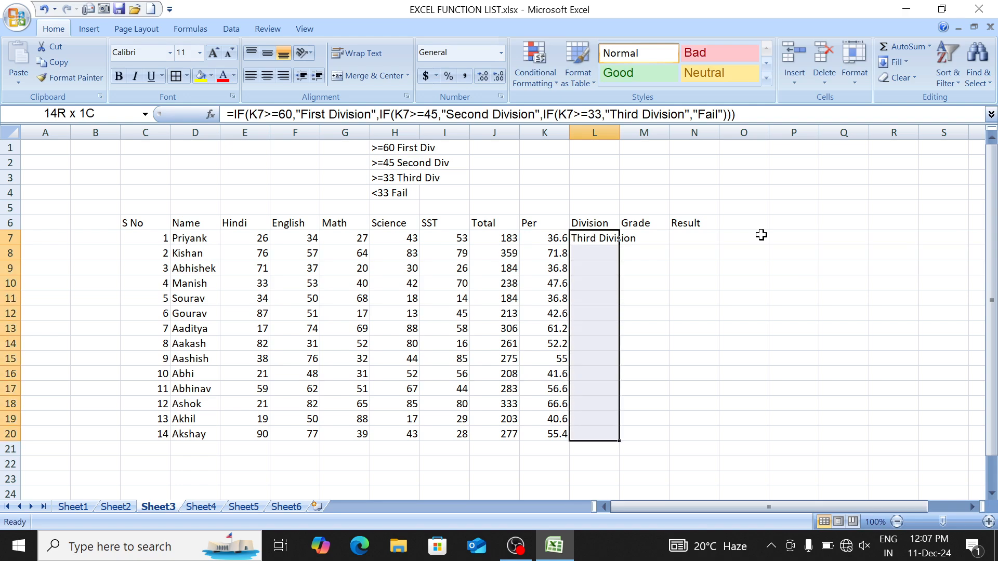
Step: Fill the division formula down L7:L20 and autofit column L to show 'Second Division'
{"action": "key", "text": "ctrl+d"}
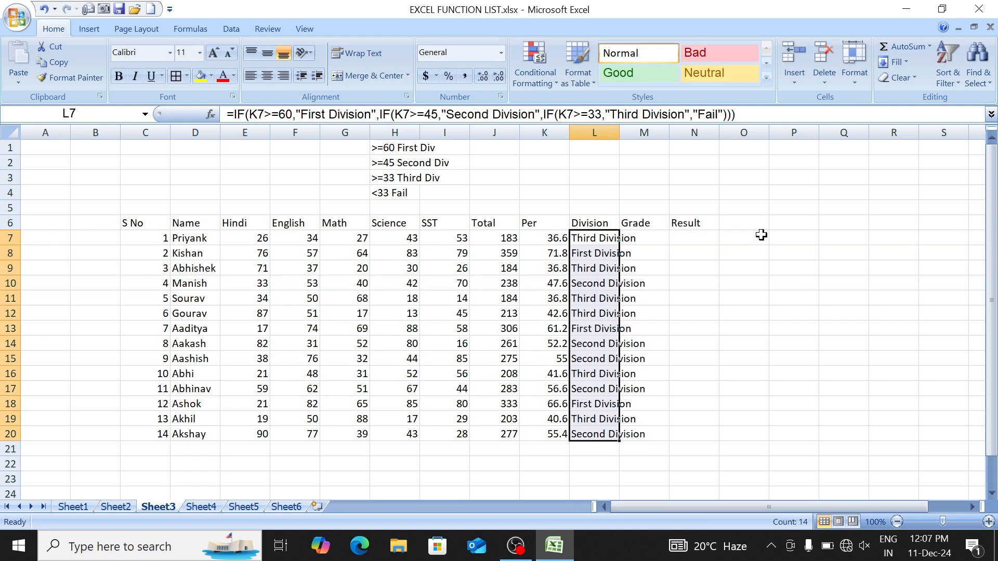
{"action": "double_click", "coordinate": [618, 129]}
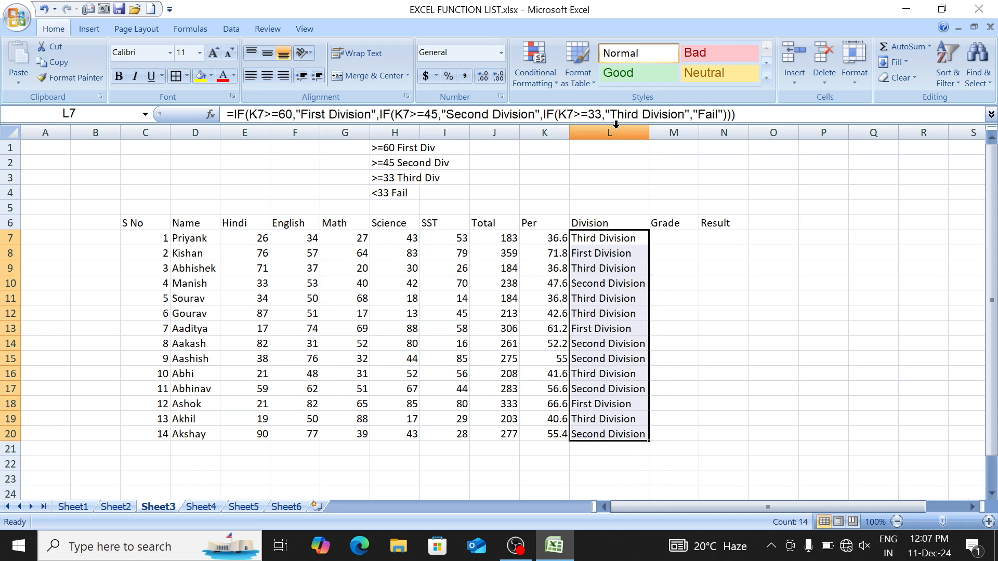
{"action": "left_click", "coordinate": [617, 241]}
{"action": "key", "text": "Right"}
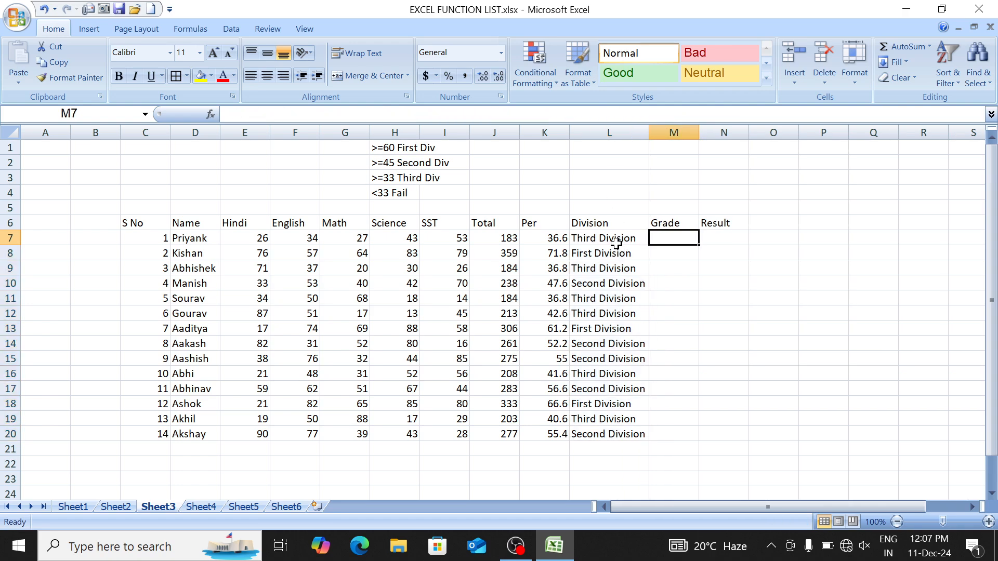
{"action": "key", "text": "Right"}
{"action": "key", "text": "Right"}
{"action": "key", "text": "Right"}
{"action": "key", "text": "Right"}
{"action": "key", "text": "Right"}
{"action": "key", "text": "Right"}
{"action": "key", "text": "Right"}
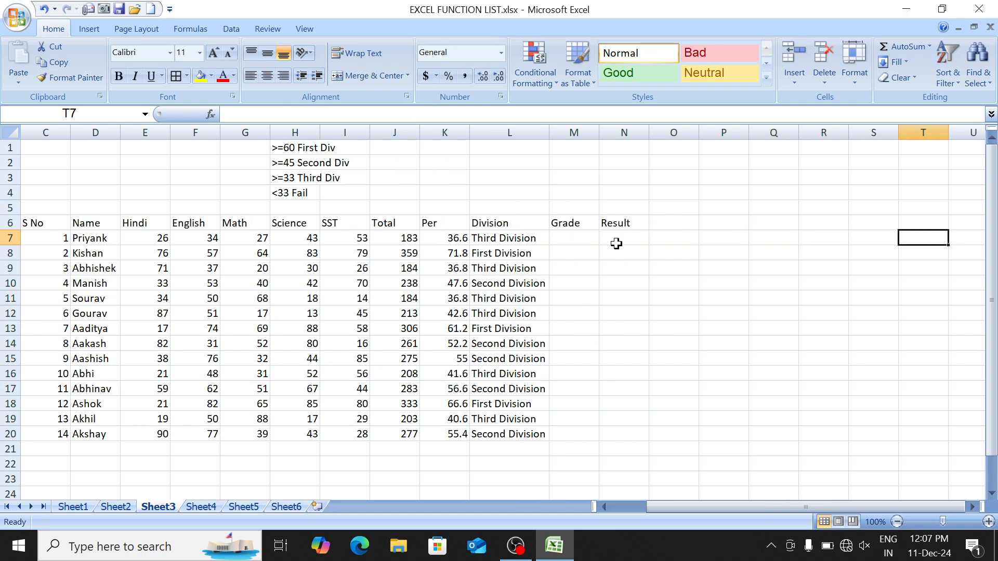
{"action": "key", "text": "Left"}
{"action": "key", "text": "Left"}
{"action": "key", "text": "Left"}
{"action": "key", "text": "Left"}
{"action": "key", "text": "Left"}
{"action": "key", "text": "Left"}
{"action": "key", "text": "Left"}
{"action": "key", "text": "Right"}
{"action": "key", "text": "Right"}
{"action": "key", "text": "Right"}
{"action": "key", "text": "Right"}
{"action": "key", "text": "Right"}
{"action": "key", "text": "Right"}
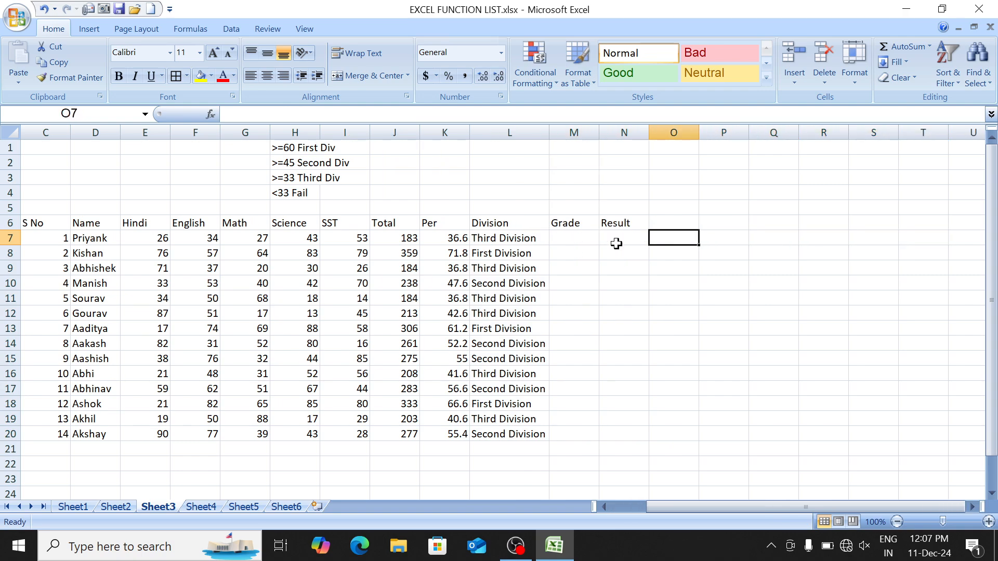
{"action": "key", "text": "Right"}
{"action": "key", "text": "Right"}
{"action": "key", "text": "Right"}
{"action": "key", "text": "Left"}
{"action": "key", "text": "Left"}
{"action": "key", "text": "Left"}
{"action": "key", "text": "Left"}
{"action": "key", "text": "Left"}
{"action": "key", "text": "Left"}
{"action": "key", "text": "Left"}
{"action": "key", "text": "Left"}
{"action": "key", "text": "Left"}
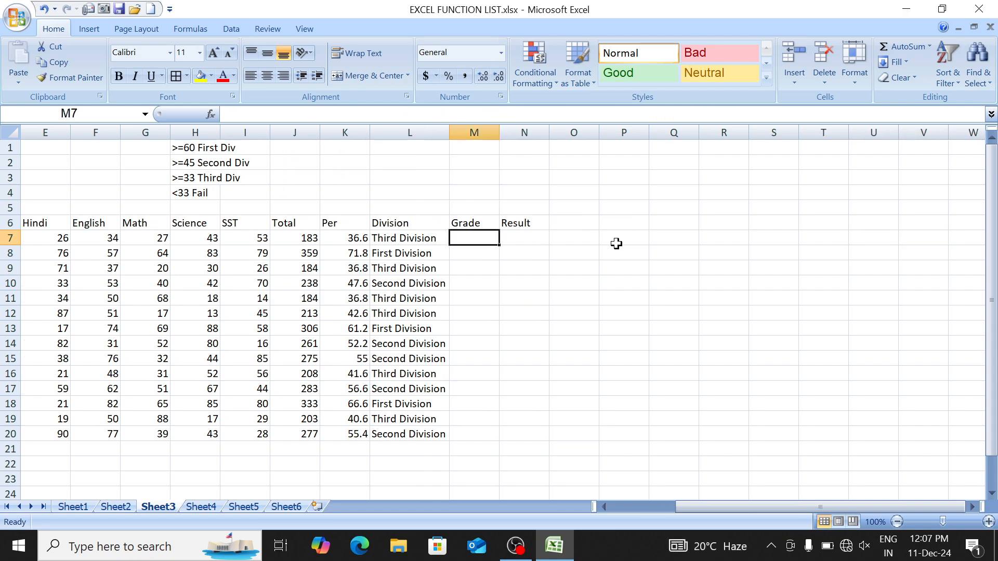
Step: Begin M7's grade formula: K7>=85 gives "A+", K7>=75 gives "A"
{"action": "type", "text": "=IF("}
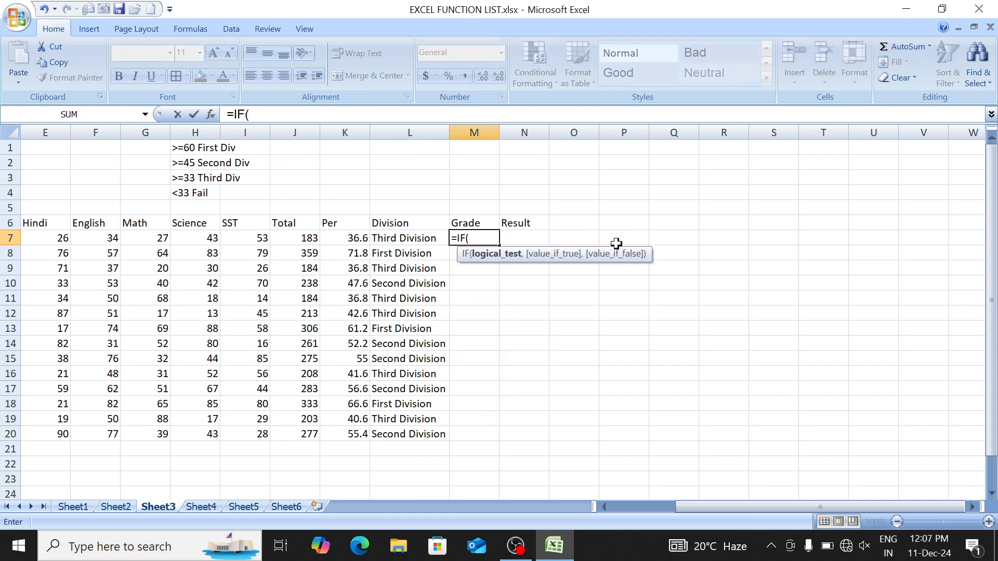
{"action": "key", "text": "Left"}
{"action": "type", "text": ">=85M"}
{"action": "key", "text": "BackSpace"}
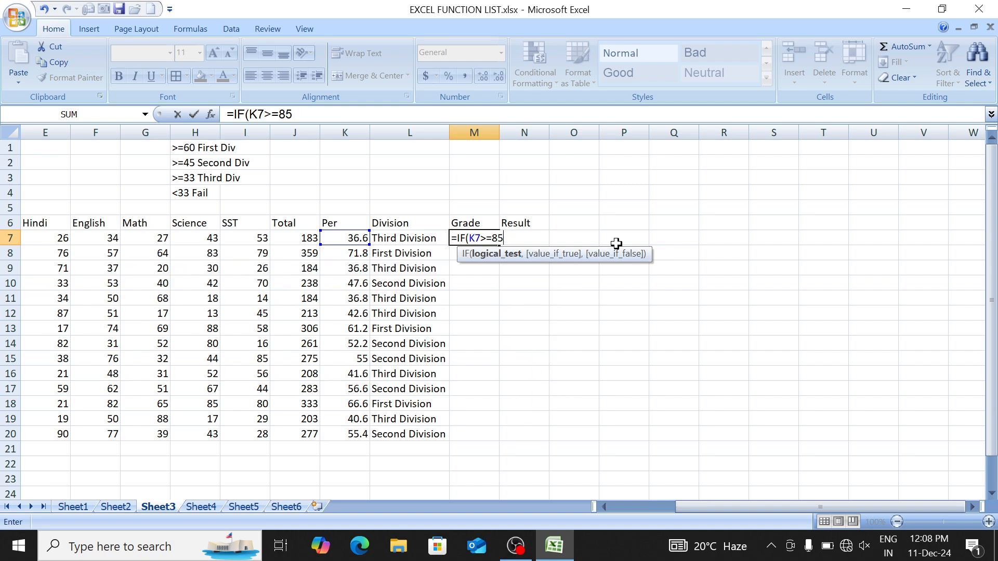
{"action": "type", "text": ",\"A"}
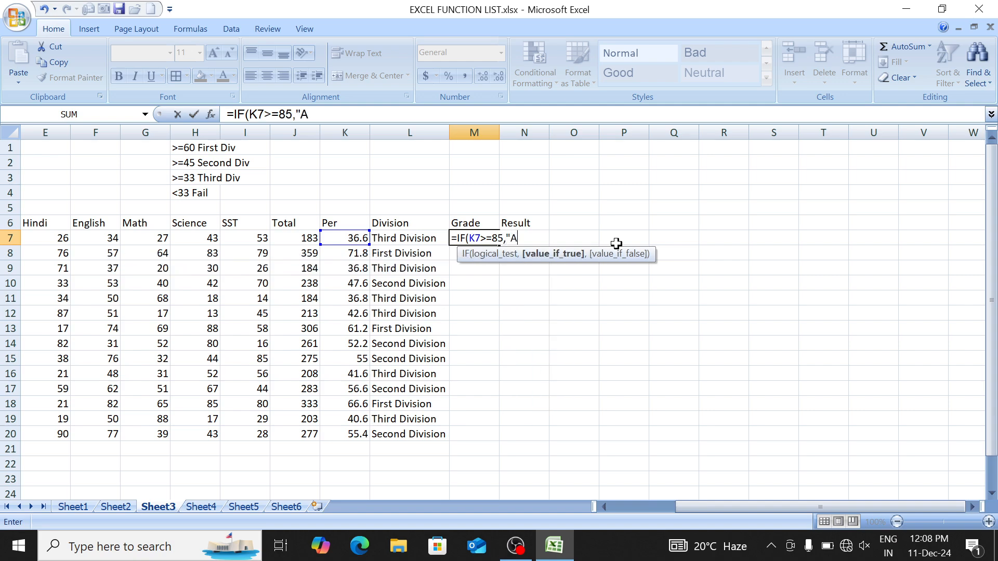
{"action": "type", "text": "+\",IF("}
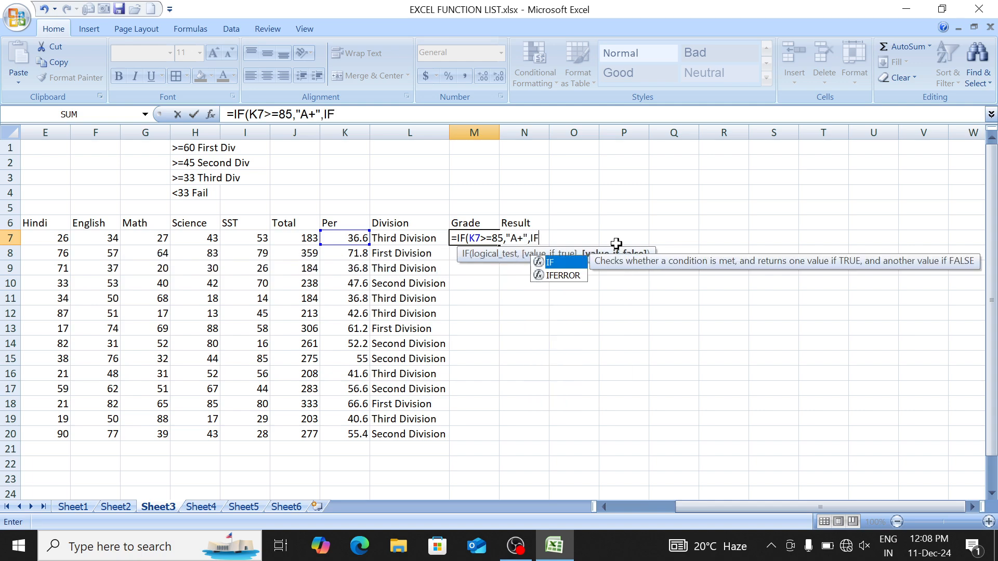
{"action": "key", "text": "Left"}
{"action": "key", "text": "Left"}
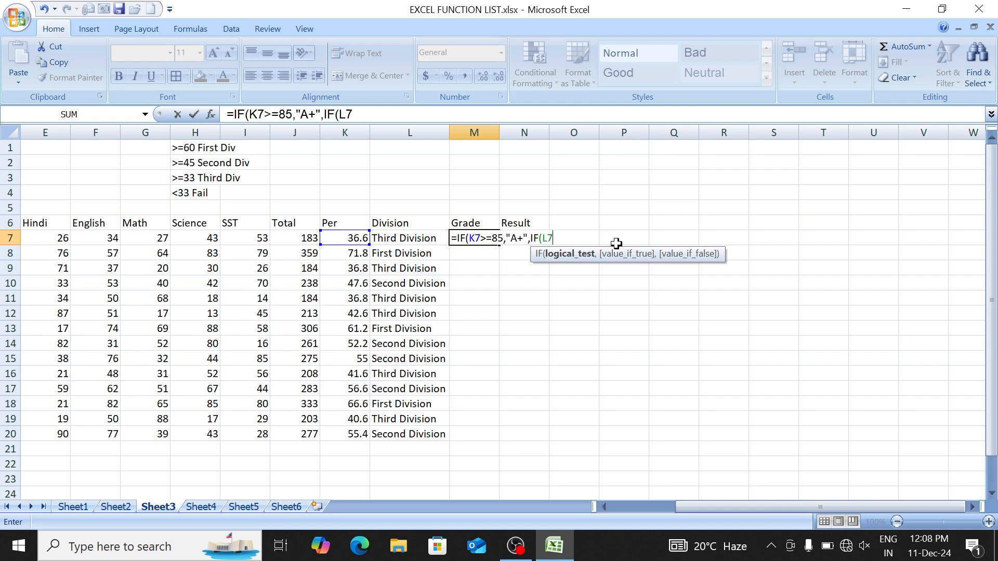
{"action": "type", "text": ">=75,\""}
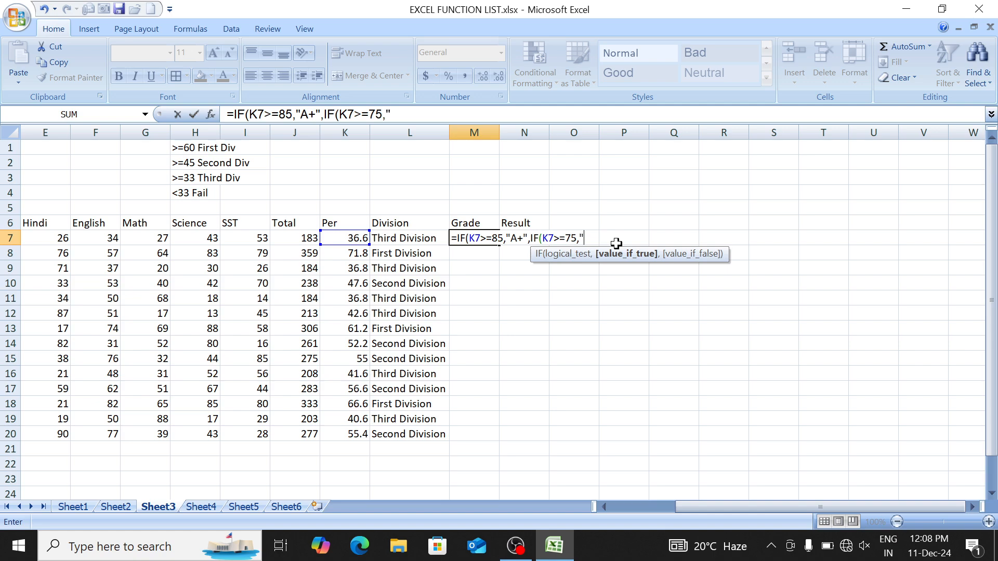
{"action": "type", "text": "A\","}
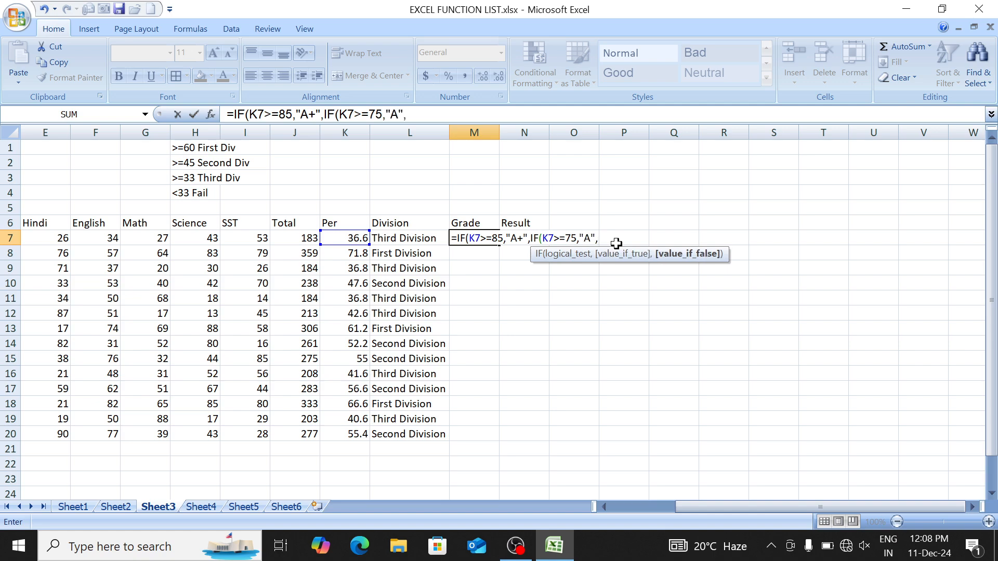
{"action": "type", "text": "IF("}
Step: Add K7>=60 "B", >=45 "C", >=33 "D", else "F", then close and enter the formula
{"action": "key", "text": "Left"}
{"action": "key", "text": "Left"}
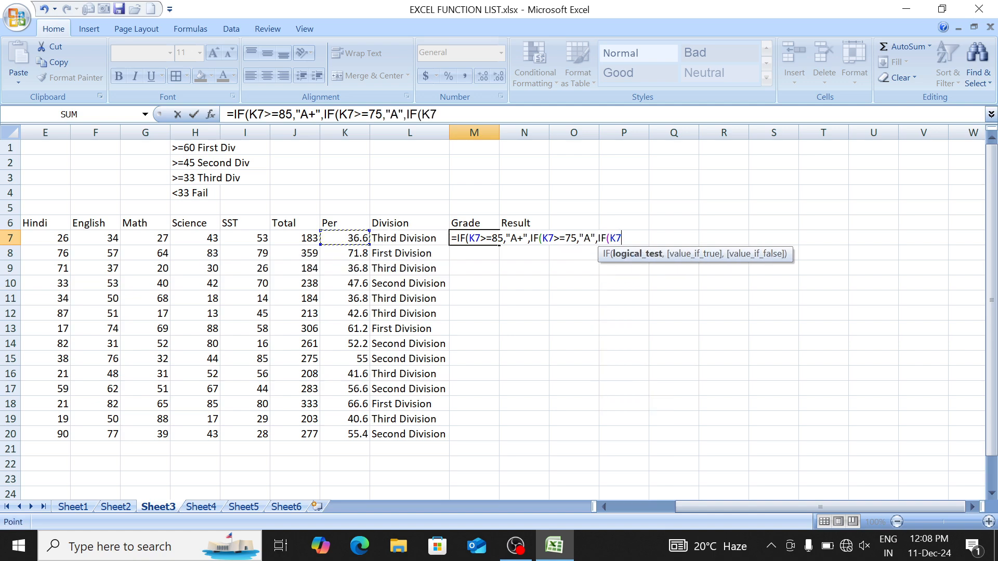
{"action": "type", "text": ">=60,"}
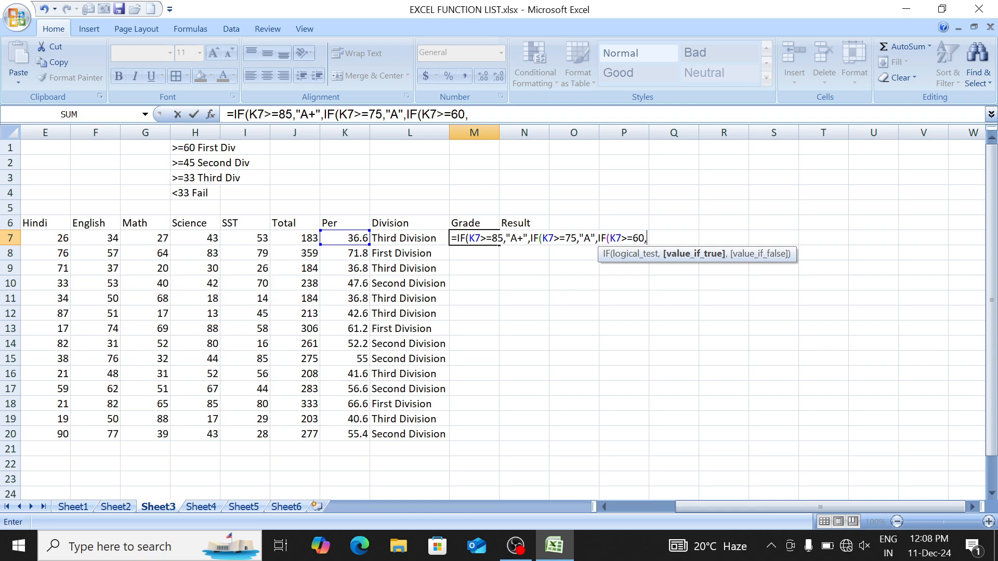
{"action": "type", "text": "\"B\","}
{"action": "type", "text": "IF("}
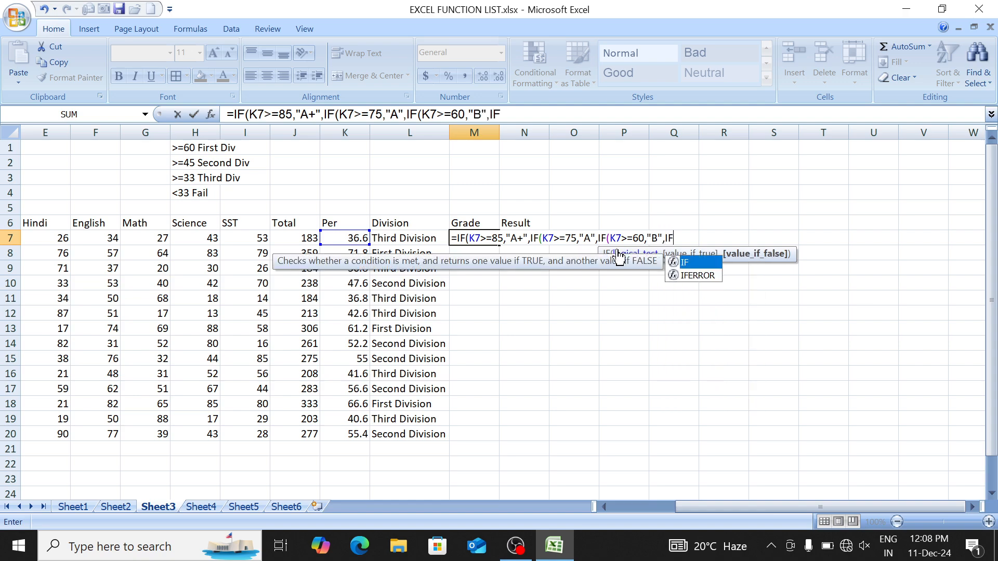
{"action": "key", "text": "Left"}
{"action": "key", "text": "Left"}
{"action": "type", "text": ">="}
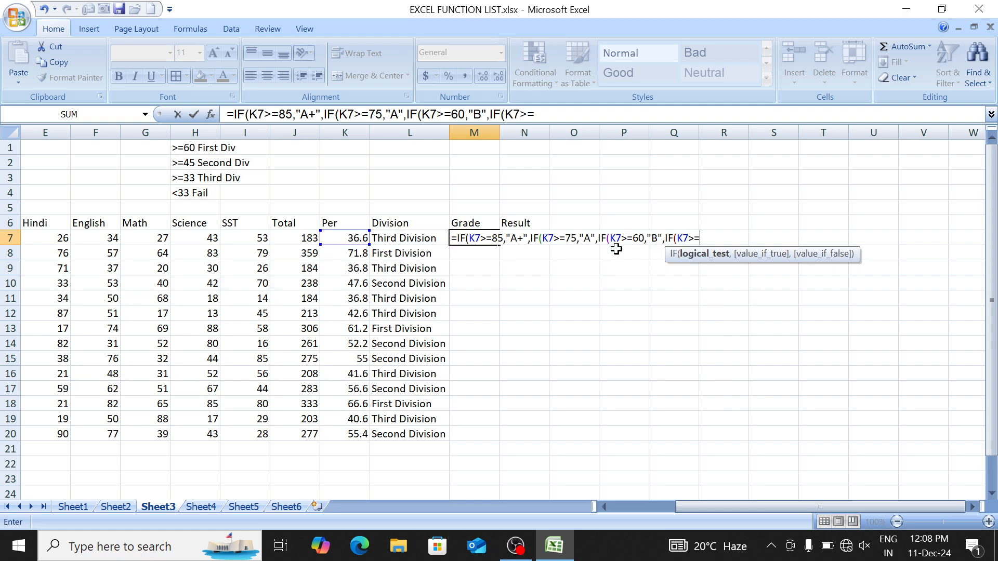
{"action": "type", "text": "45,\"C\""}
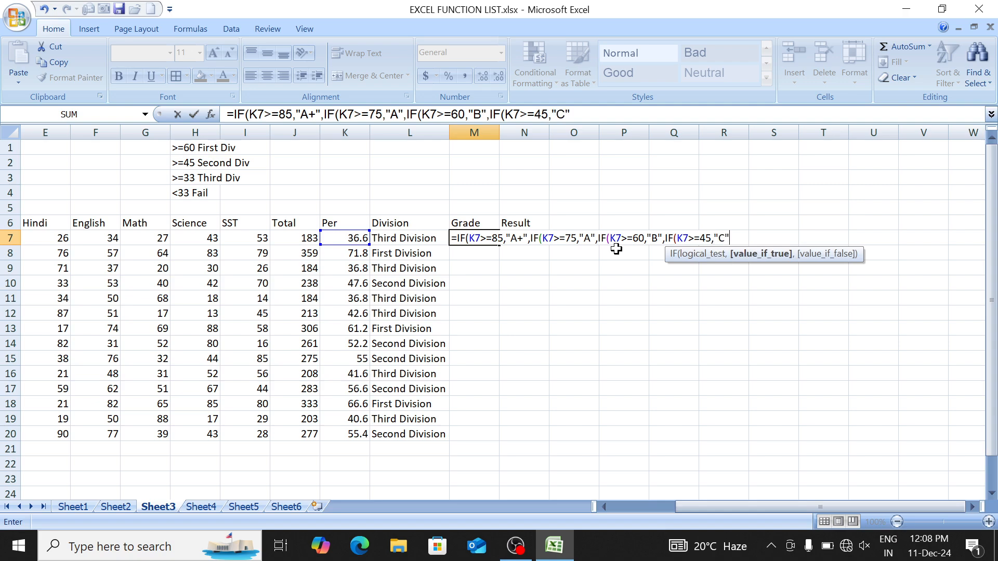
{"action": "type", "text": ",IF("}
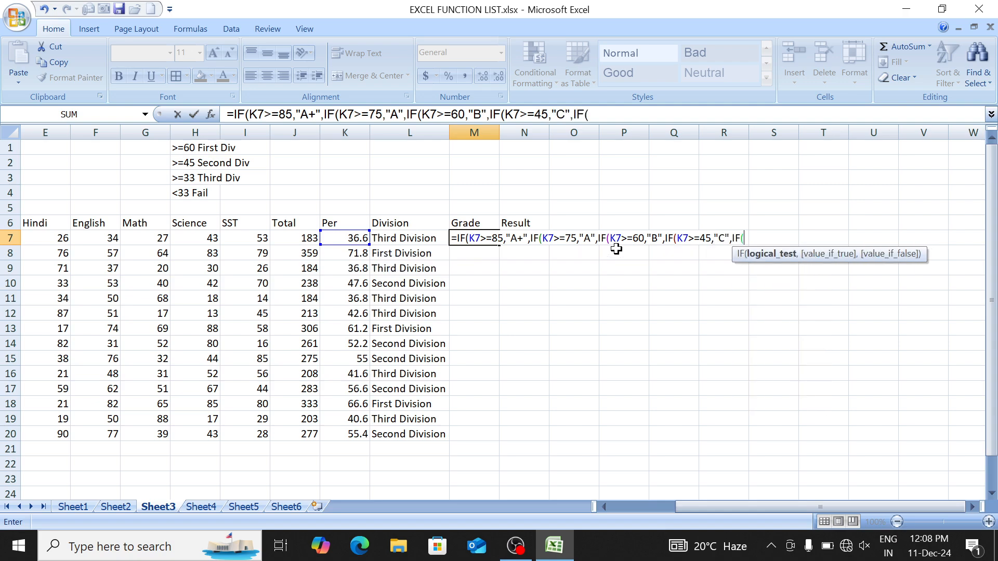
{"action": "key", "text": "Left"}
{"action": "key", "text": "Left"}
{"action": "type", "text": ">=33,\"D"}
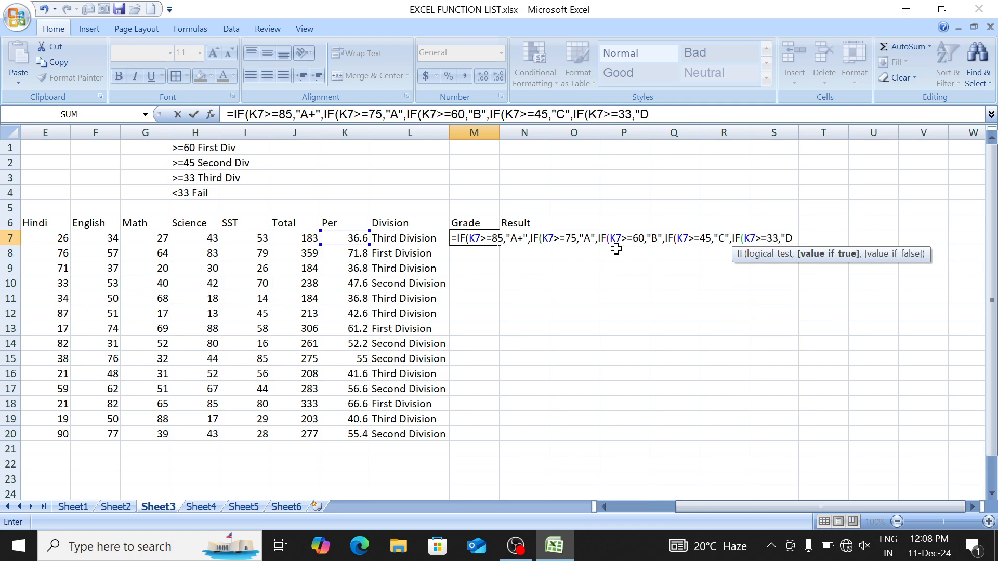
{"action": "type", "text": "\",\""}
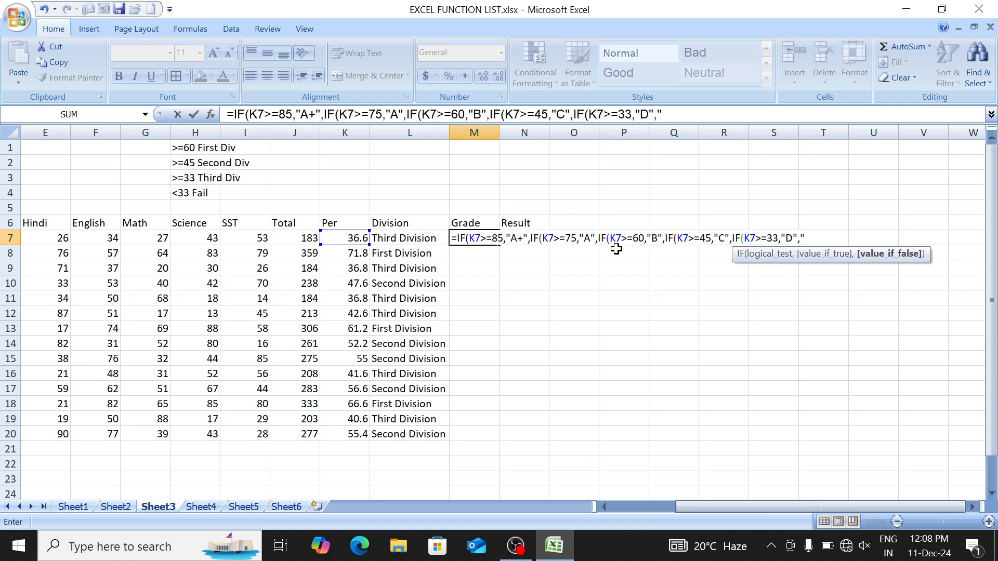
{"action": "type", "text": "F\""}
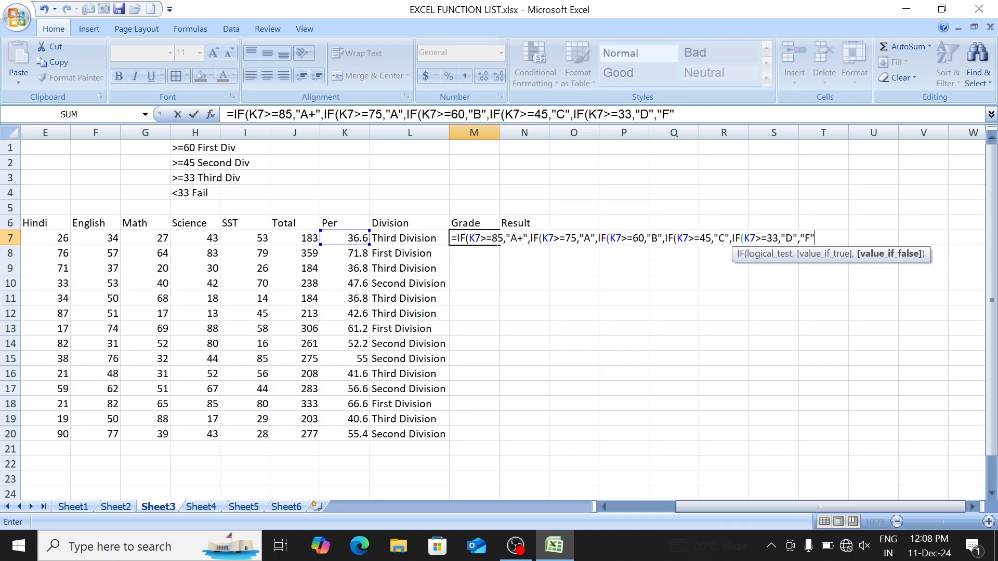
{"action": "type", "text": ")))))"}
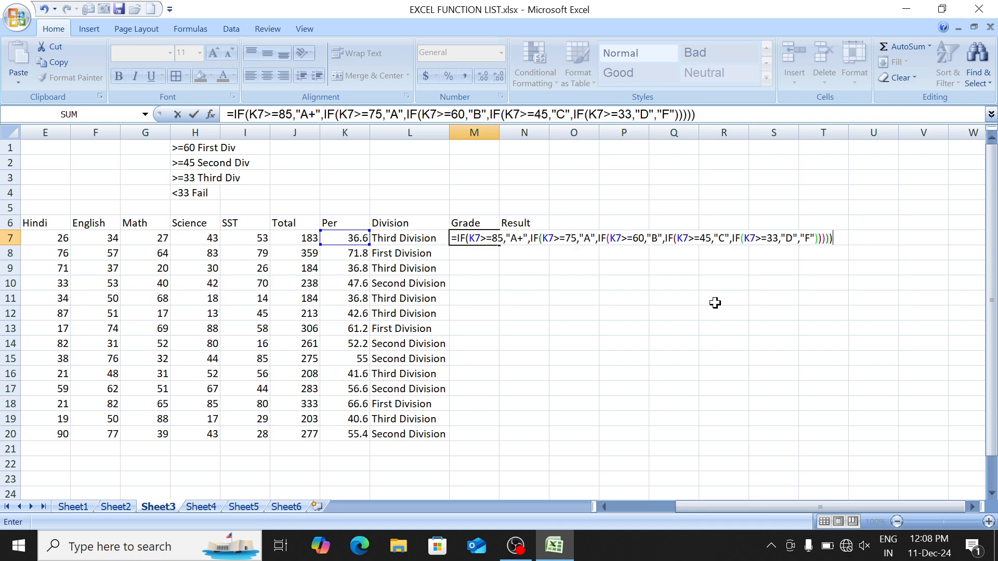
{"action": "key", "text": "Return"}
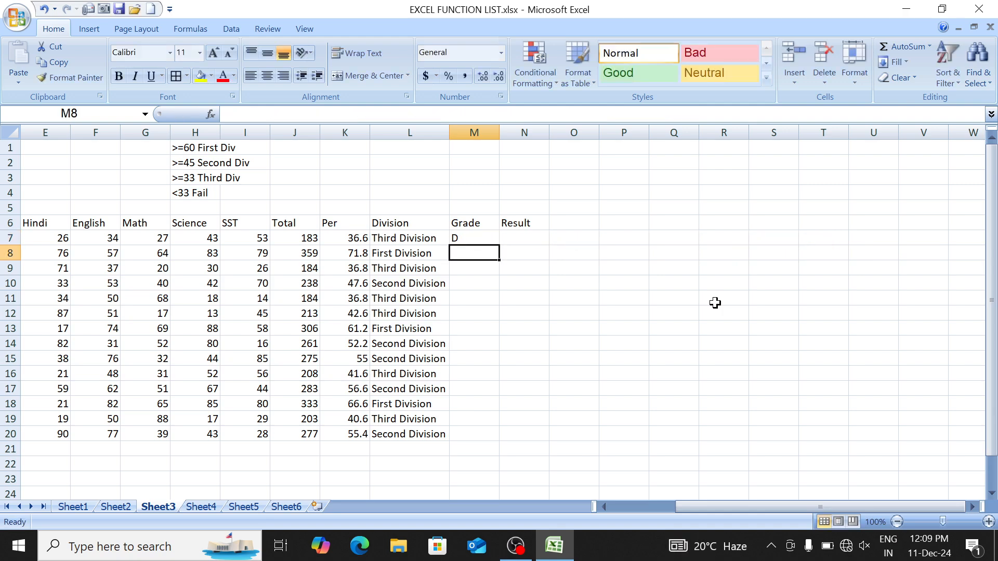
{"action": "key", "text": "Up"}
{"action": "key", "text": "shift+Down"}
{"action": "key", "text": "shift+Down"}
{"action": "key", "text": "shift+Down"}
{"action": "key", "text": "shift+Down"}
{"action": "key", "text": "shift+Down"}
{"action": "key", "text": "shift+Down"}
{"action": "key", "text": "shift+Down"}
{"action": "key", "text": "shift+Down"}
{"action": "key", "text": "shift+Down"}
{"action": "key", "text": "shift+Down"}
{"action": "key", "text": "shift+Down"}
{"action": "key", "text": "shift+Down"}
{"action": "key", "text": "shift+Down"}
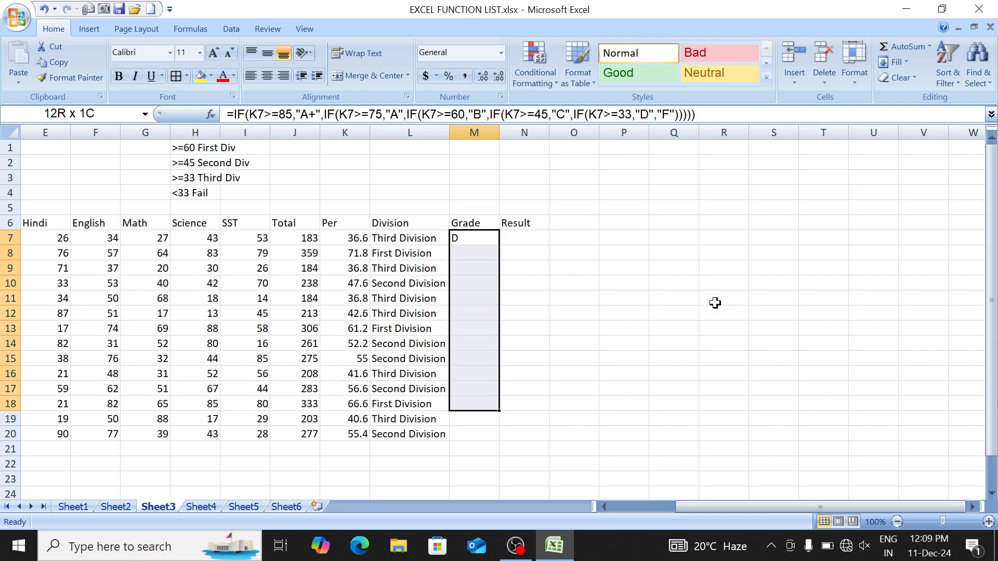
Step: Copy the grade formula down M7:M20
{"action": "key", "text": "ctrl+d"}
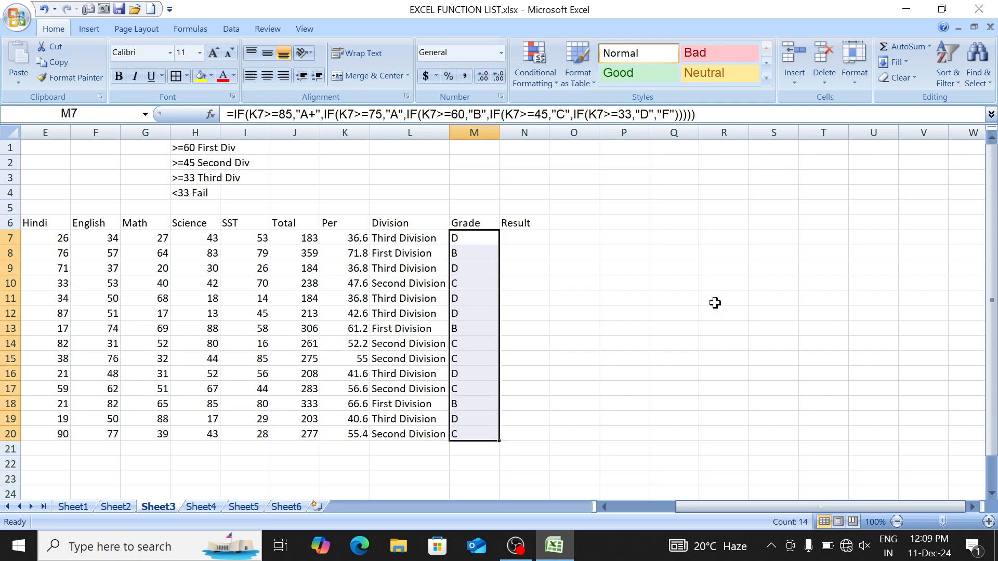
{"action": "key", "text": "Left"}
{"action": "key", "text": "Left"}
{"action": "key", "text": "Left"}
{"action": "key", "text": "Left"}
{"action": "key", "text": "Left"}
{"action": "key", "text": "Left"}
{"action": "key", "text": "Left"}
{"action": "key", "text": "Left"}
{"action": "key", "text": "Left"}
{"action": "key", "text": "Left"}
{"action": "key", "text": "Left"}
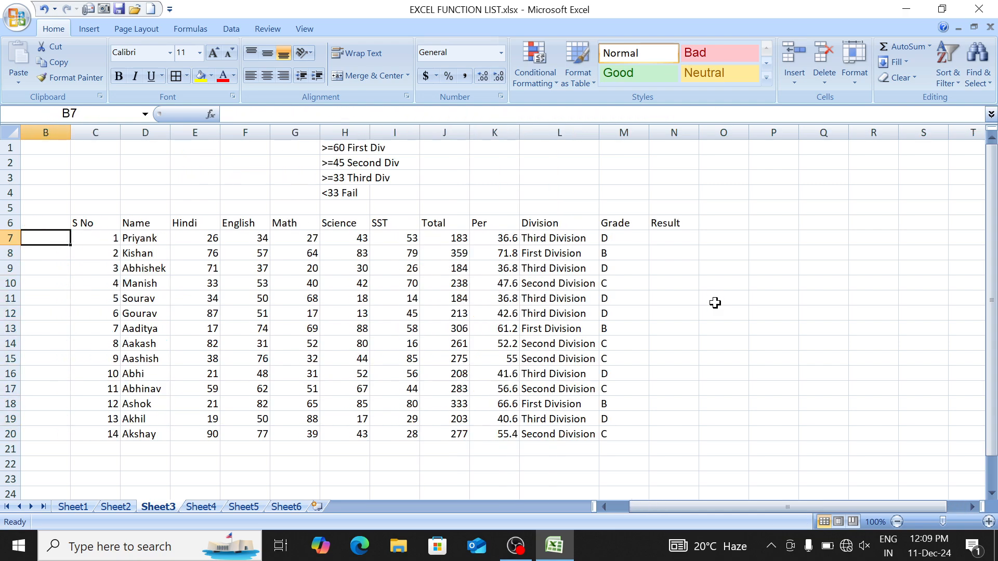
{"action": "key", "text": "Right"}
{"action": "key", "text": "Down"}
{"action": "key", "text": "Down"}
{"action": "key", "text": "Down"}
{"action": "key", "text": "Right"}
{"action": "key", "text": "Down"}
{"action": "key", "text": "Right"}
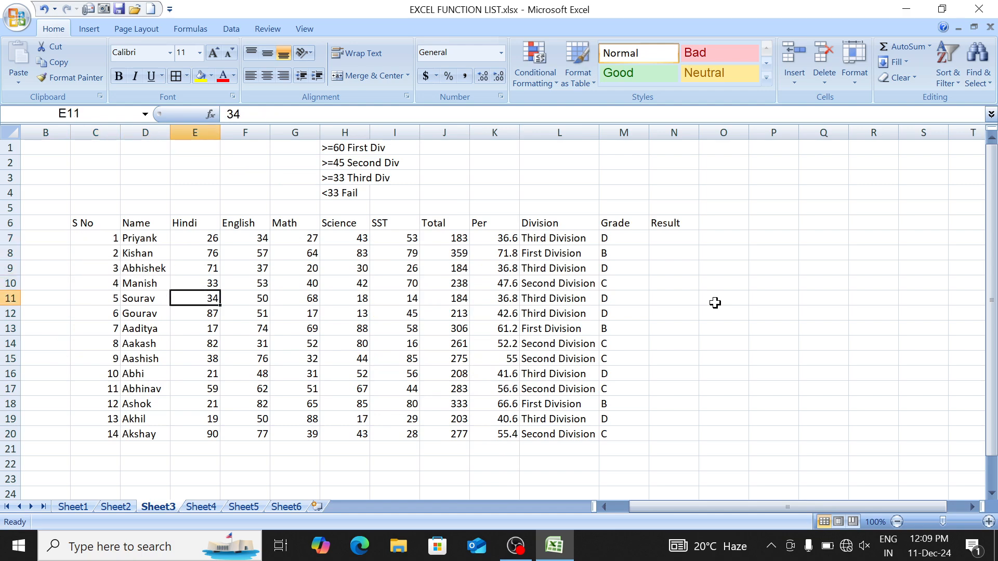
Step: Raise row 11's marks to 89, 98, 98 and 98, giving total 451 and A+
{"action": "type", "text": "89"}
{"action": "key", "text": "Right"}
{"action": "type", "text": "98"}
{"action": "key", "text": "Right"}
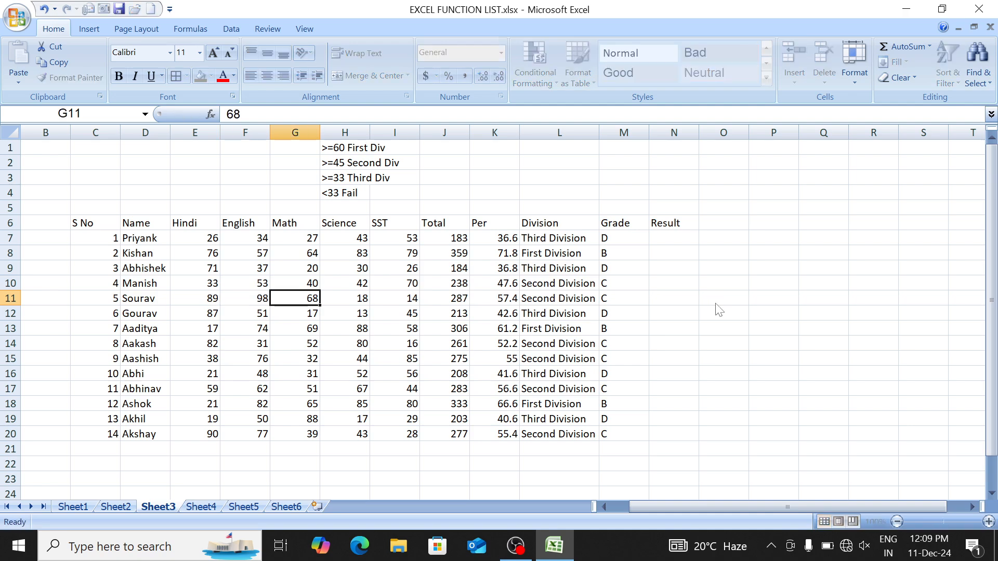
{"action": "key", "text": "Right"}
{"action": "type", "text": "98"}
{"action": "key", "text": "Right"}
{"action": "type", "text": "98"}
{"action": "key", "text": "Right"}
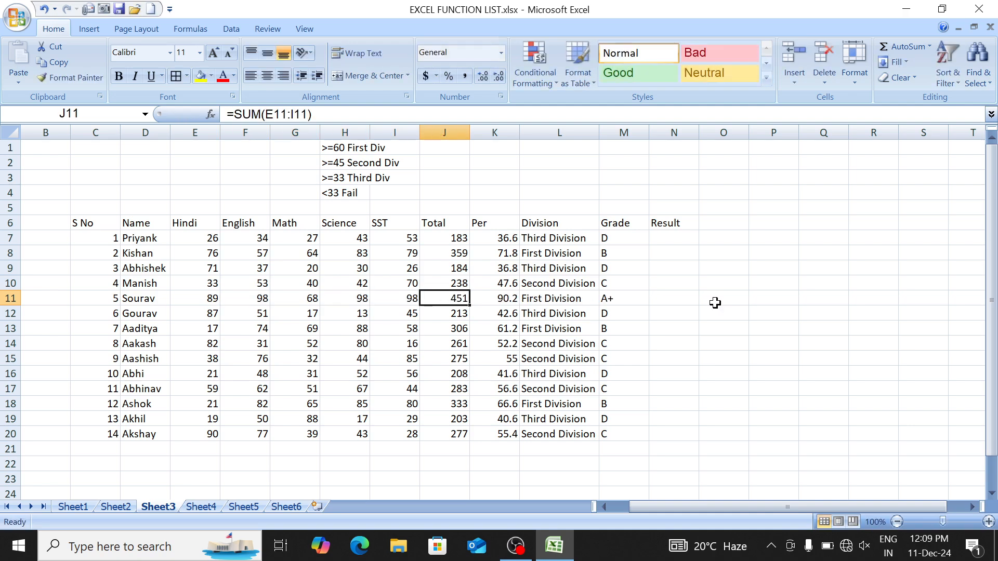
{"action": "key", "text": "Right"}
{"action": "key", "text": "Right"}
Step: Begin the Result formula in N7 with =IF(
{"action": "key", "text": "Right"}
{"action": "key", "text": "Up"}
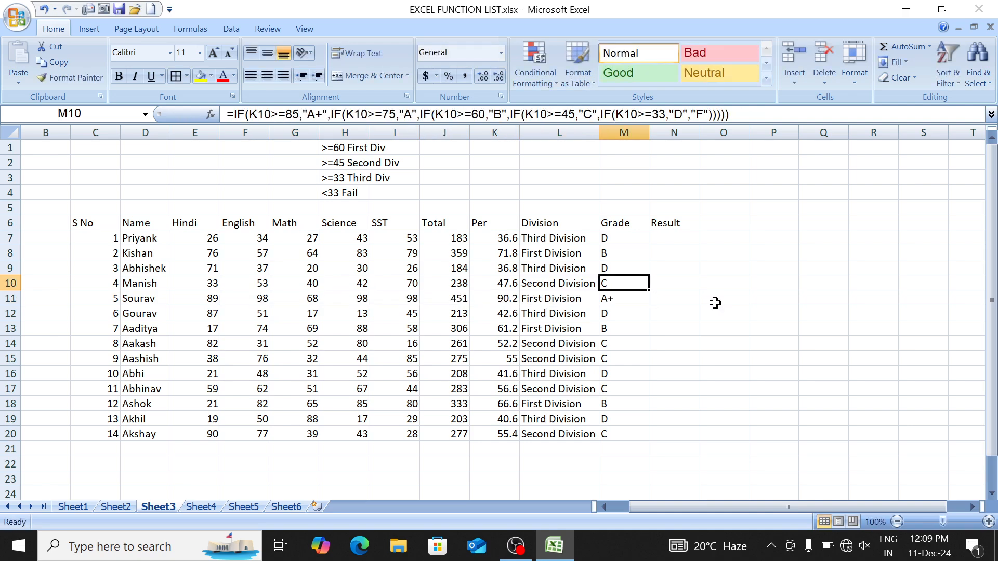
{"action": "key", "text": "Up"}
{"action": "key", "text": "Up"}
{"action": "key", "text": "Up"}
{"action": "key", "text": "Right"}
{"action": "type", "text": "=IF("}
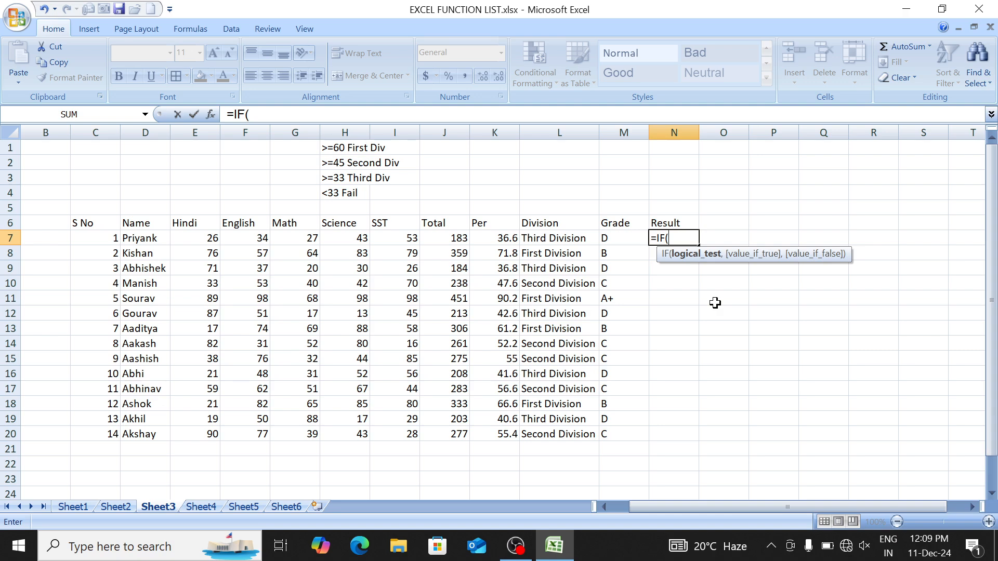
Step: Finish N7 as =IF(K7>=33,"PASS","FAIL") and fill it down N7:N20
{"action": "left_click", "coordinate": [492, 238]}
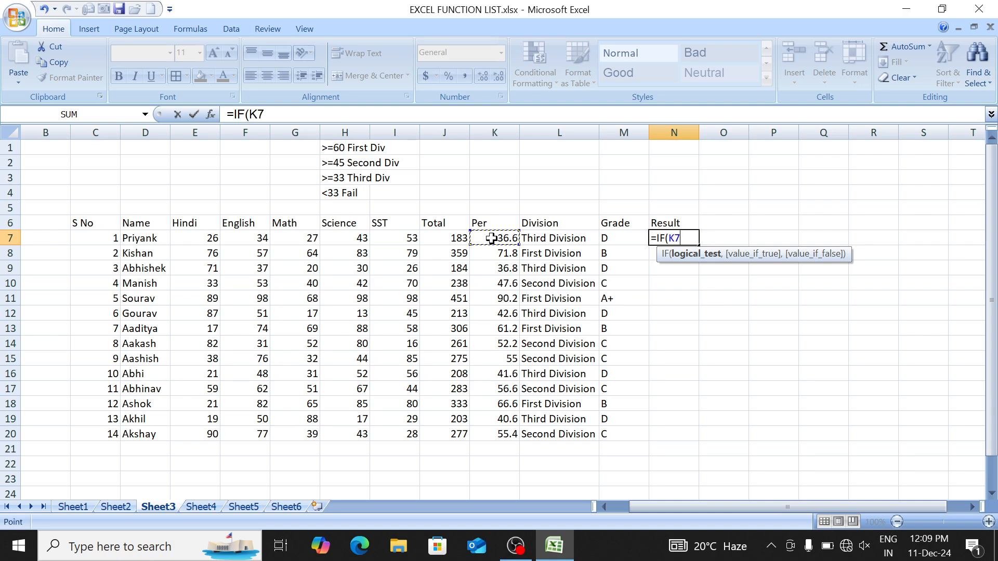
{"action": "type", "text": ">=33,"}
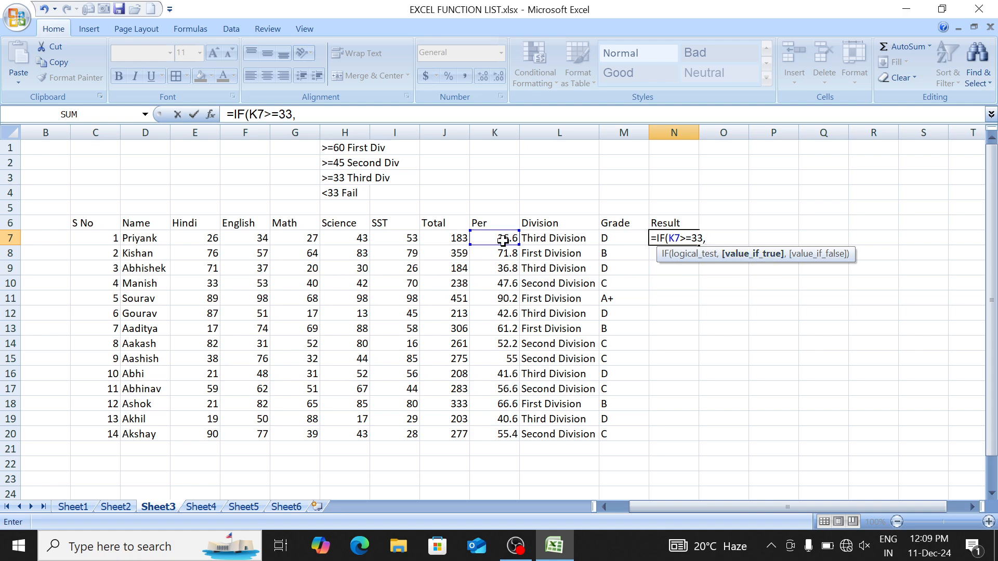
{"action": "type", "text": "\"PASS\",\"F"}
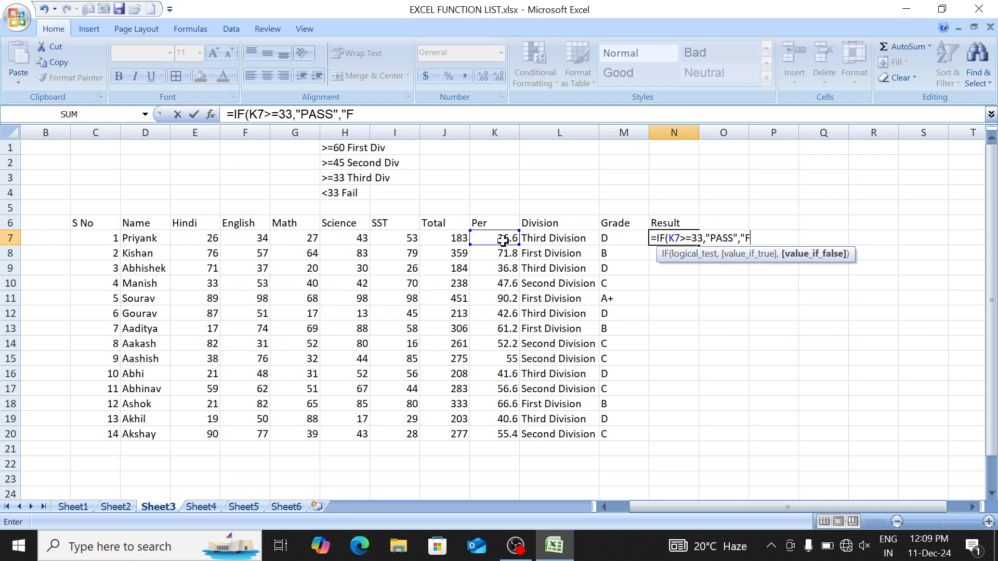
{"action": "type", "text": "AIL\")"}
{"action": "key", "text": "Return"}
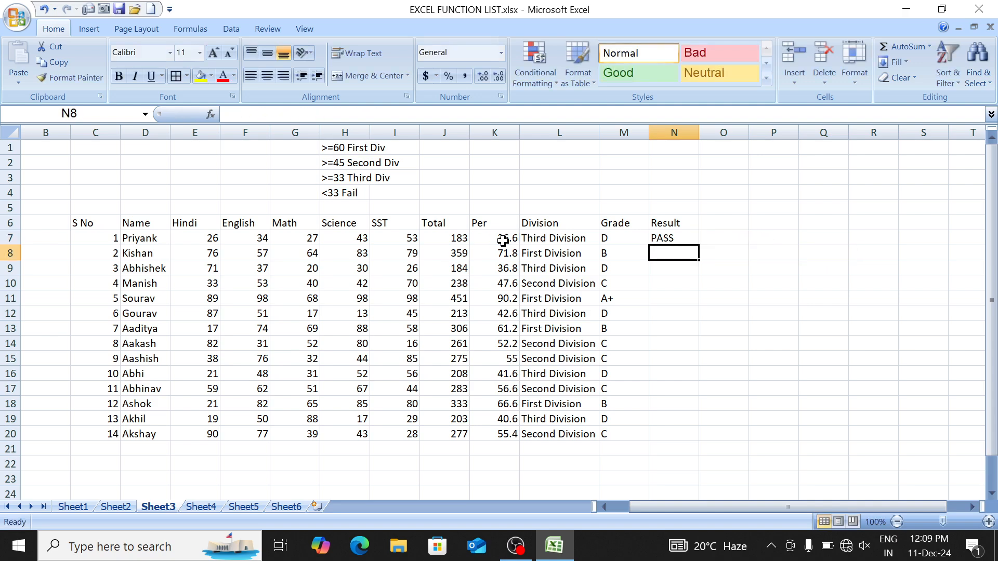
{"action": "key", "text": "Up"}
{"action": "key", "text": "shift+Down"}
{"action": "key", "text": "shift+Down"}
{"action": "key", "text": "shift+Down"}
{"action": "key", "text": "shift+Down"}
{"action": "key", "text": "shift+Down"}
{"action": "key", "text": "shift+Down"}
{"action": "key", "text": "shift+Down"}
{"action": "key", "text": "shift+Down"}
{"action": "key", "text": "shift+Down"}
{"action": "key", "text": "shift+Down"}
{"action": "key", "text": "shift+Down"}
{"action": "key", "text": "shift+Down"}
{"action": "key", "text": "shift+Down"}
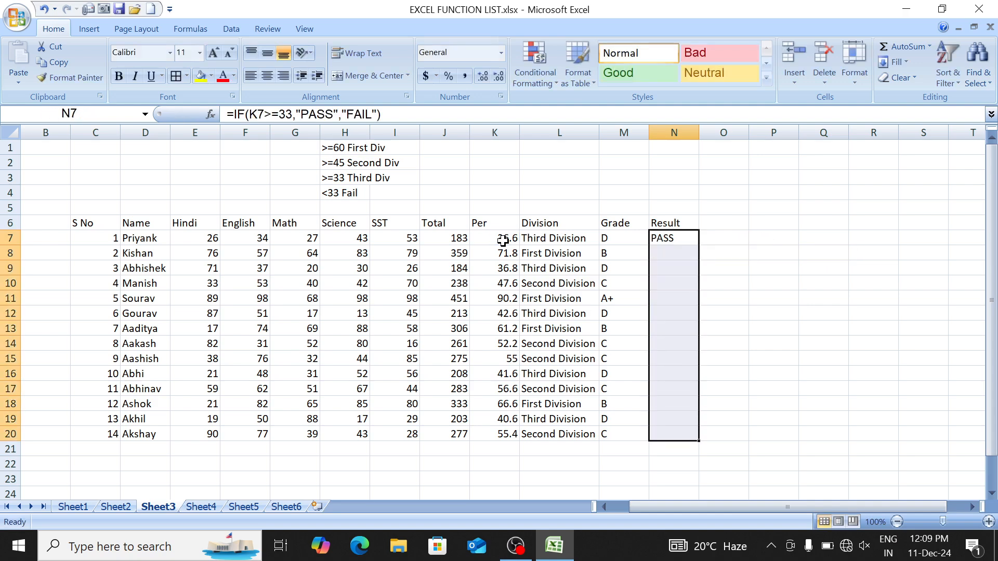
{"action": "key", "text": "ctrl+d"}
Step: Delete the division criteria notes in H1:H4
{"action": "key", "text": "ctrl+Left"}
{"action": "key", "text": "Up"}
{"action": "key", "text": "Right"}
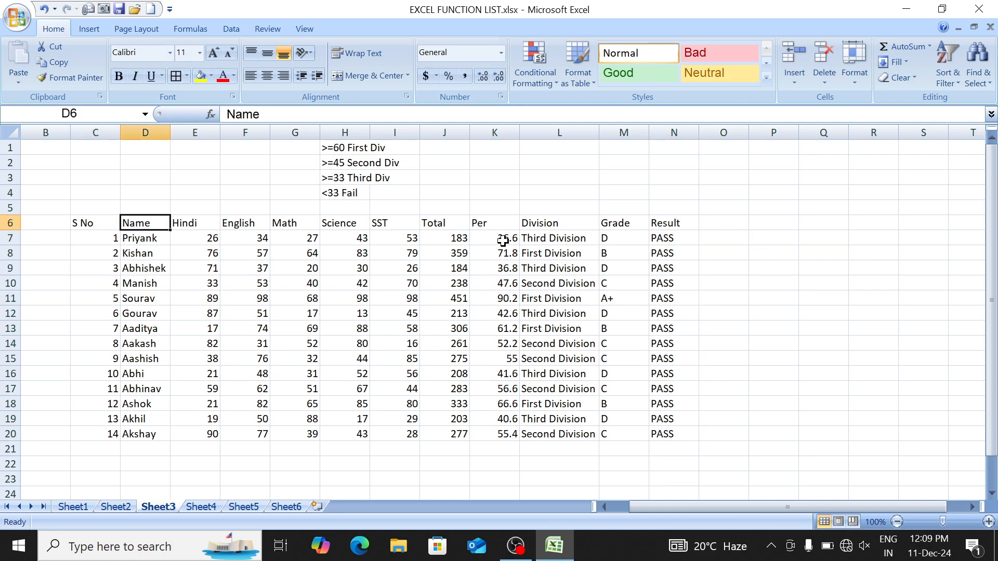
{"action": "key", "text": "Right"}
{"action": "key", "text": "Right"}
{"action": "key", "text": "Right"}
{"action": "key", "text": "Right"}
{"action": "key", "text": "Up"}
{"action": "key", "text": "Up"}
{"action": "key", "text": "Up"}
{"action": "key", "text": "Up"}
{"action": "key", "text": "Up"}
{"action": "key", "text": "shift+Down"}
{"action": "key", "text": "shift+Down"}
{"action": "key", "text": "shift+Down"}
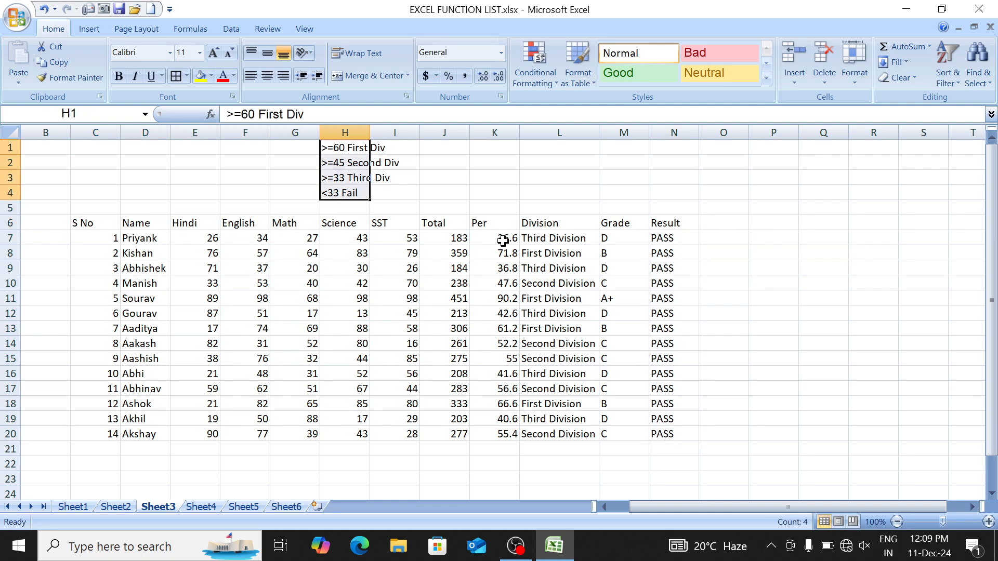
{"action": "key", "text": "Delete"}
{"action": "key", "text": "Down"}
{"action": "key", "text": "Down"}
{"action": "key", "text": "Down"}
{"action": "key", "text": "Down"}
{"action": "key", "text": "Down"}
Step: Select the whole marks table C6:N20
{"action": "key", "text": "Left"}
{"action": "key", "text": "Left"}
{"action": "key", "text": "Left"}
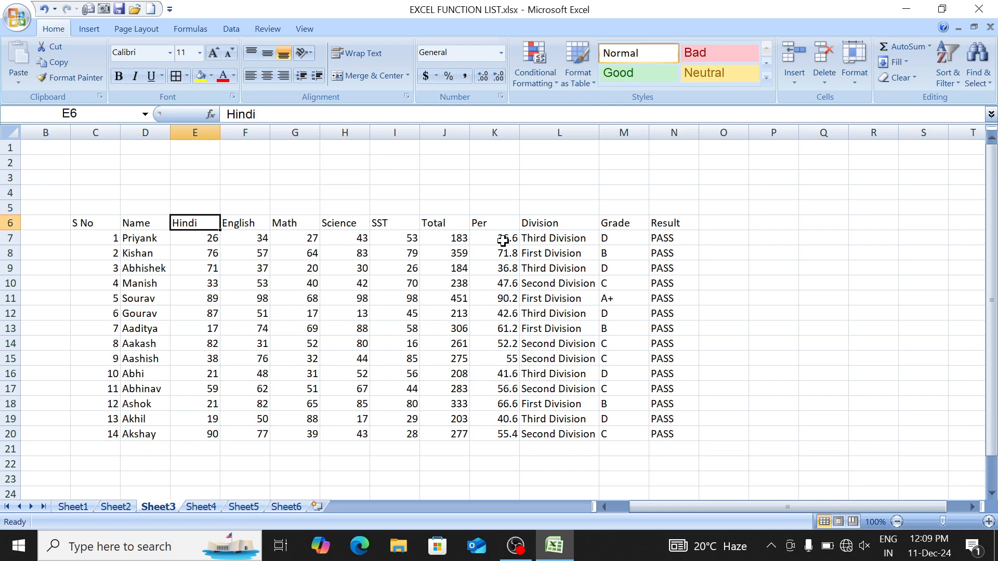
{"action": "key", "text": "Left"}
{"action": "key", "text": "Left"}
{"action": "key", "text": "ctrl+shift+Right"}
{"action": "key", "text": "ctrl+shift+Down"}
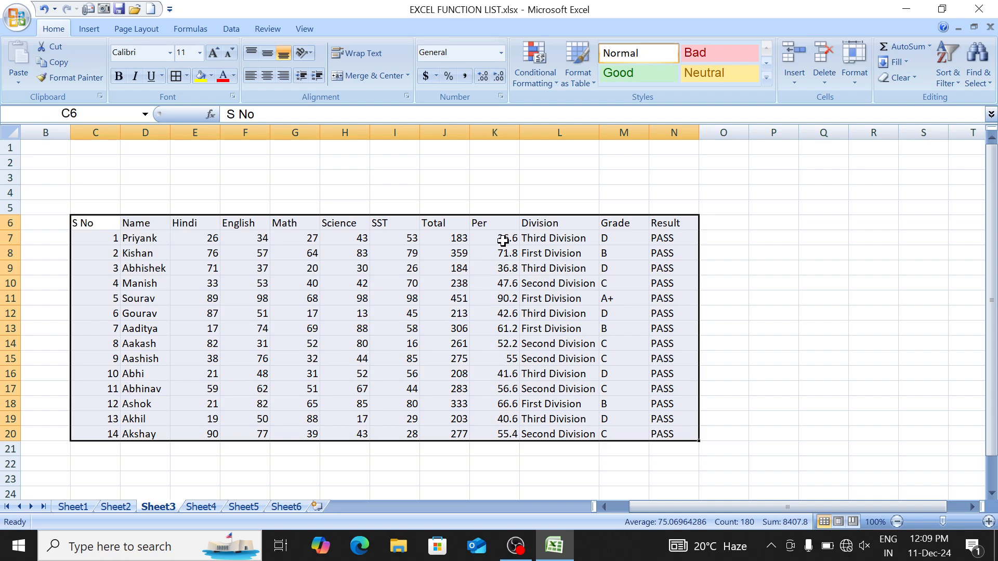
Step: Centre-align and bold the whole marks table
{"action": "left_click", "coordinate": [266, 76]}
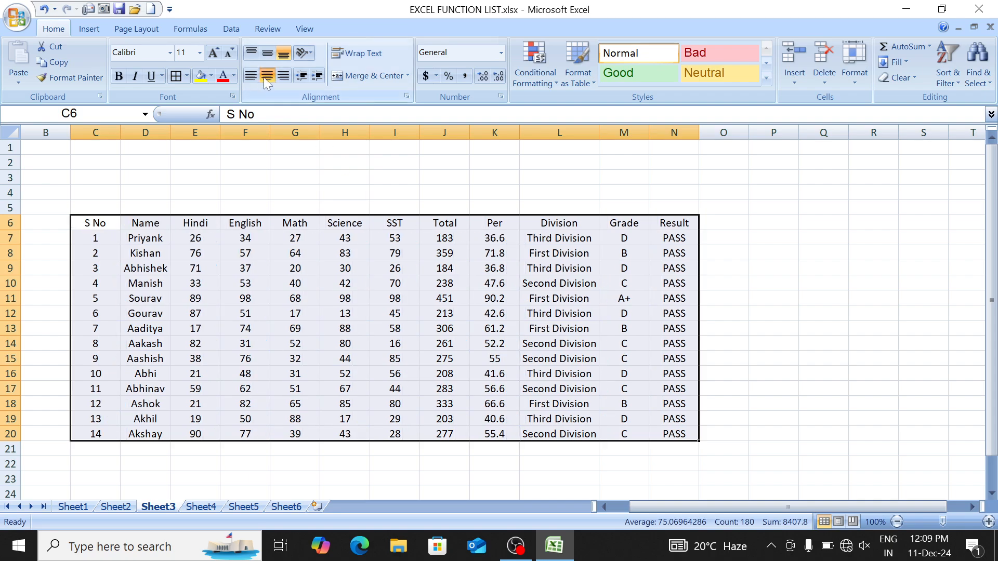
{"action": "key", "text": "ctrl+b"}
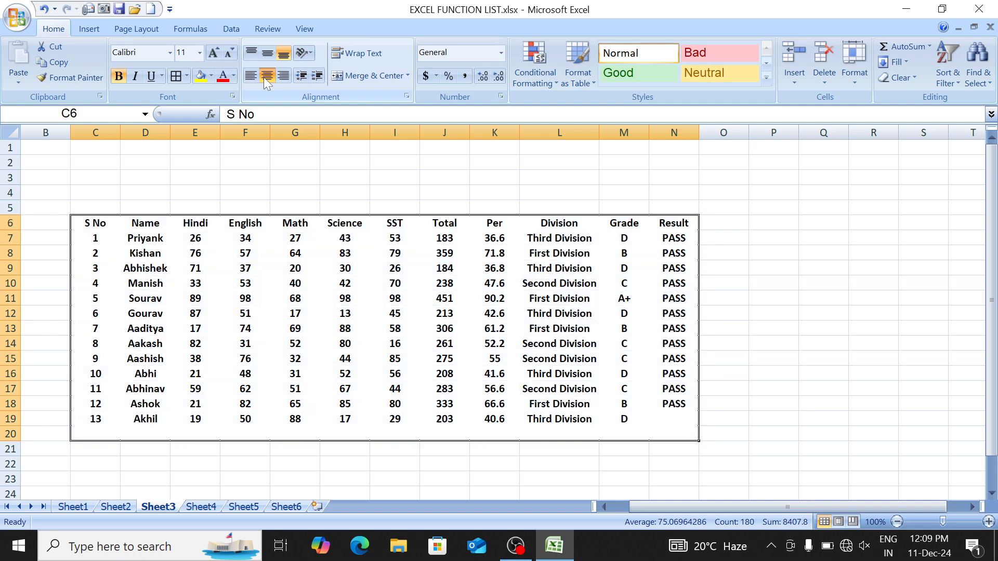
{"action": "key", "text": "Up"}
{"action": "key", "text": "Up"}
{"action": "key", "text": "Up"}
{"action": "key", "text": "Up"}
Step: Delete the empty rows 2 to 4 so the table moves up
{"action": "key", "text": "Right"}
{"action": "key", "text": "Right"}
{"action": "key", "text": "shift+Down"}
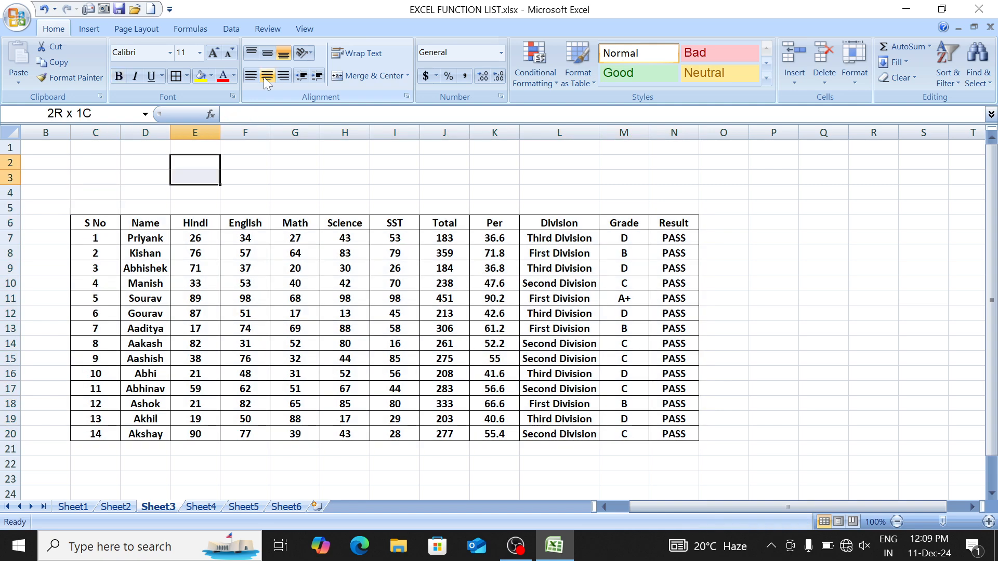
{"action": "key", "text": "shift+Down"}
{"action": "key", "text": "shift+space"}
{"action": "key", "text": "ctrl+minus"}
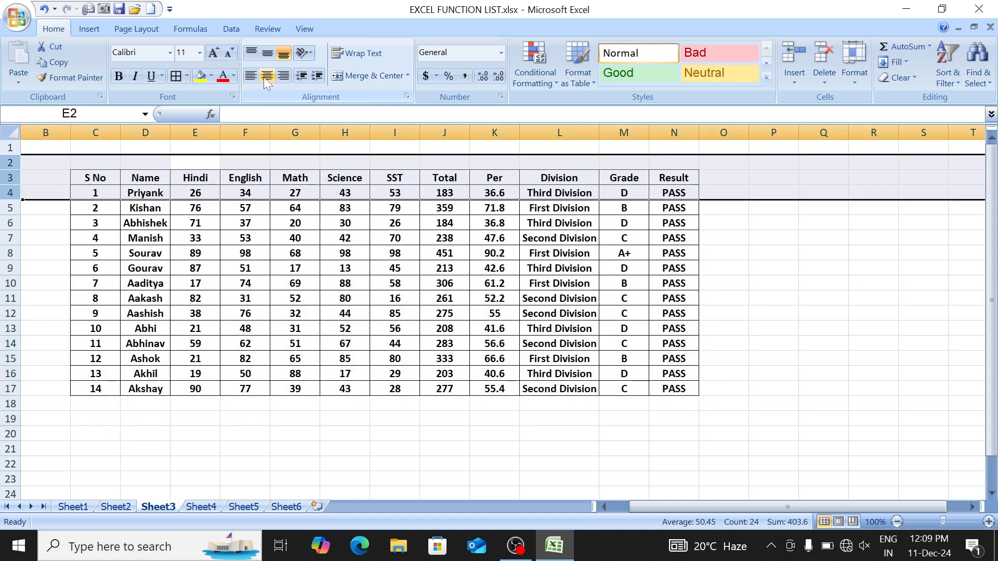
{"action": "key", "text": "Down"}
{"action": "key", "text": "Down"}
{"action": "key", "text": "Left"}
{"action": "key", "text": "Up"}
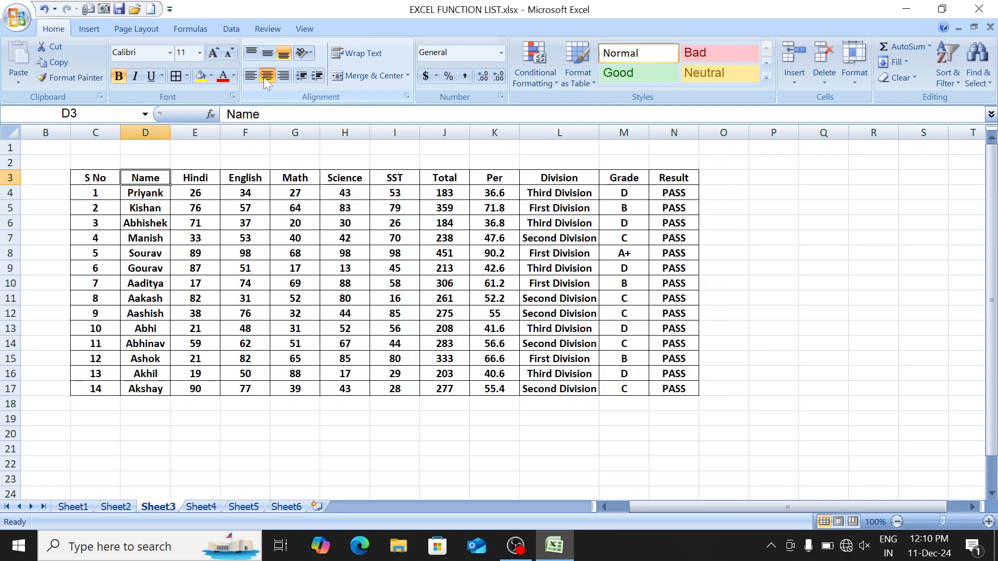
{"action": "key", "text": "ctrl+Page_Up"}
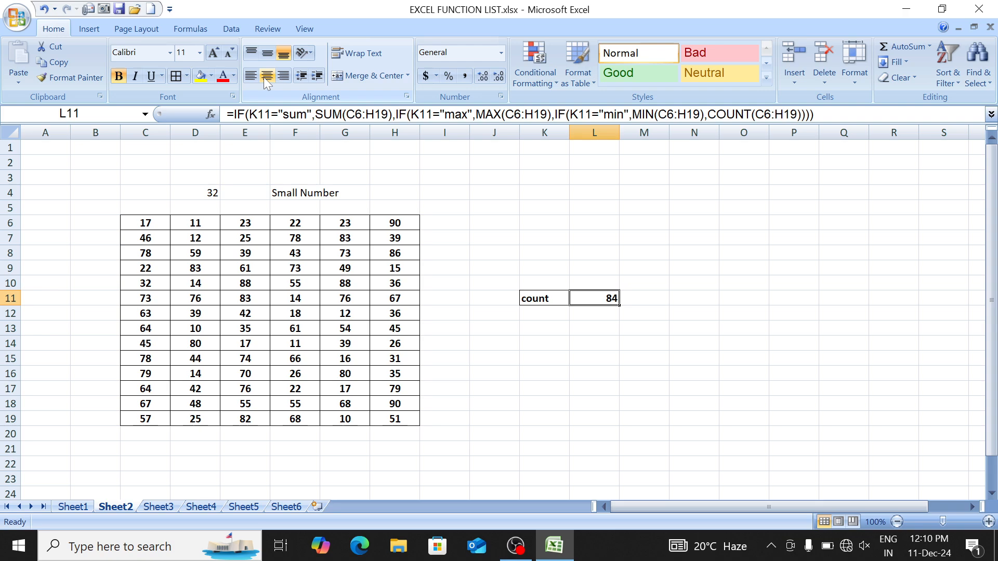
Step: Look through Sheet1 and Sheet3, then land on the blank Sheet4
{"action": "key", "text": "ctrl+Page_Up"}
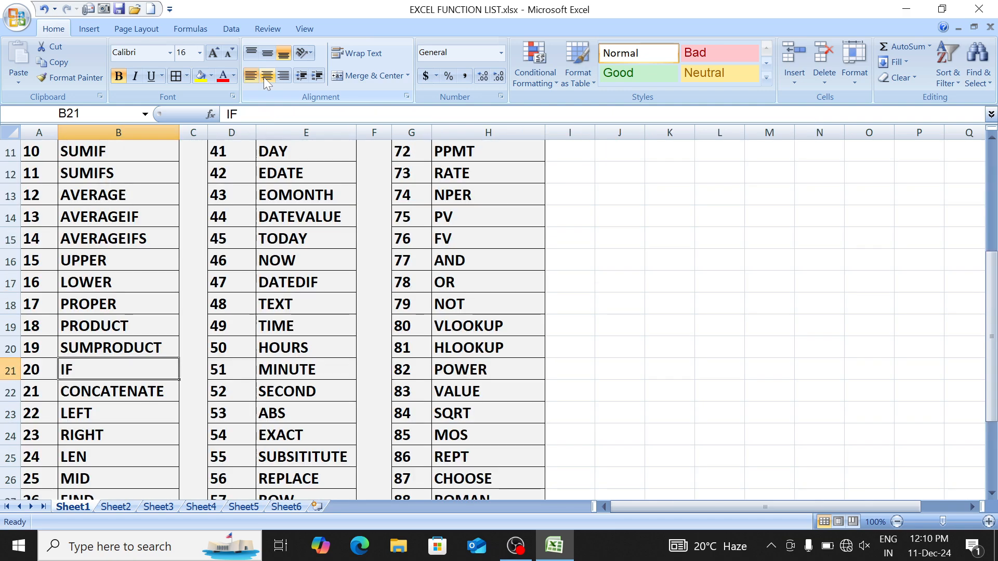
{"action": "key", "text": "Down"}
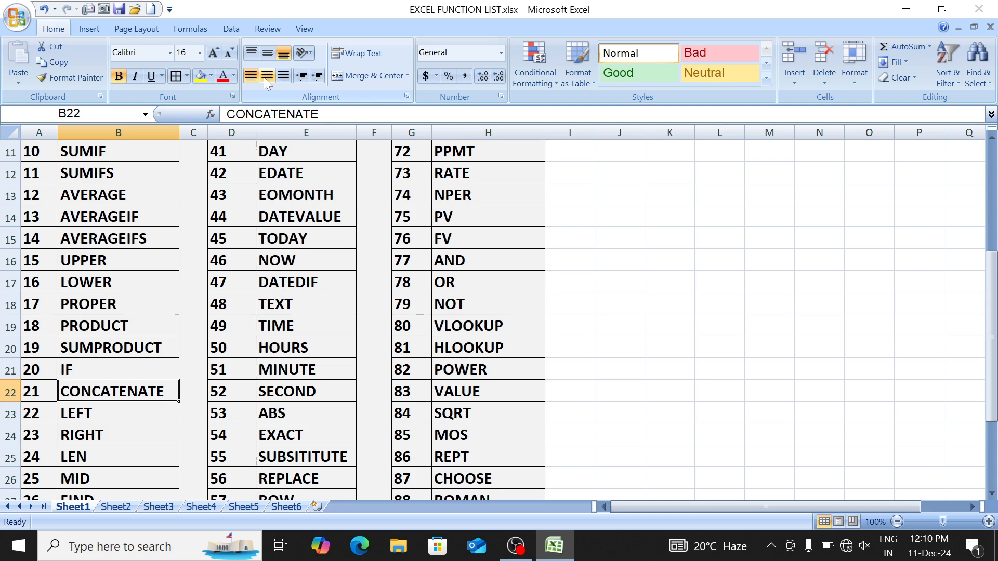
{"action": "key", "text": "ctrl+Page_Down"}
{"action": "key", "text": "ctrl+Page_Down"}
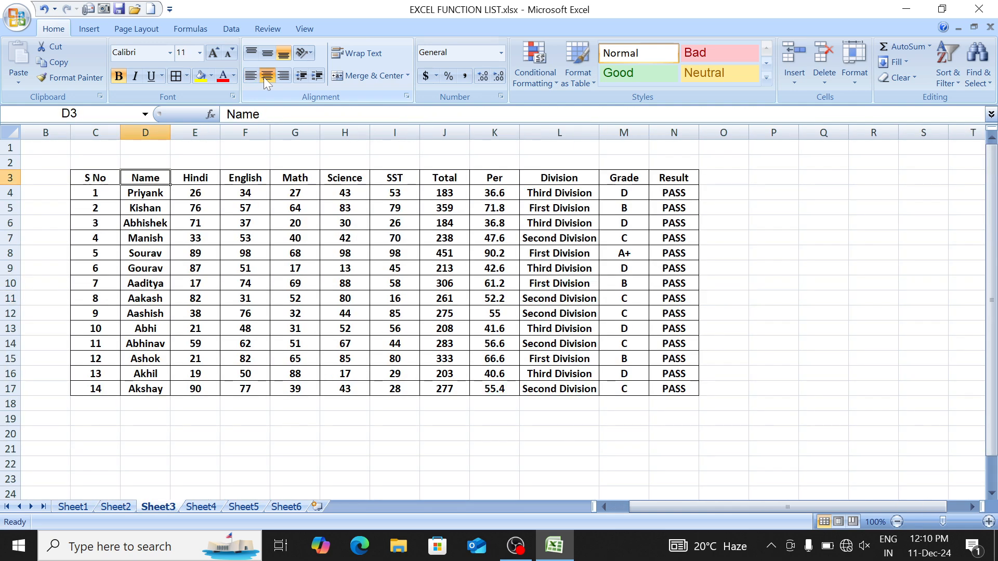
{"action": "key", "text": "Page_Down"}
{"action": "key", "text": "Page_Up"}
{"action": "key", "text": "ctrl+Page_Down"}
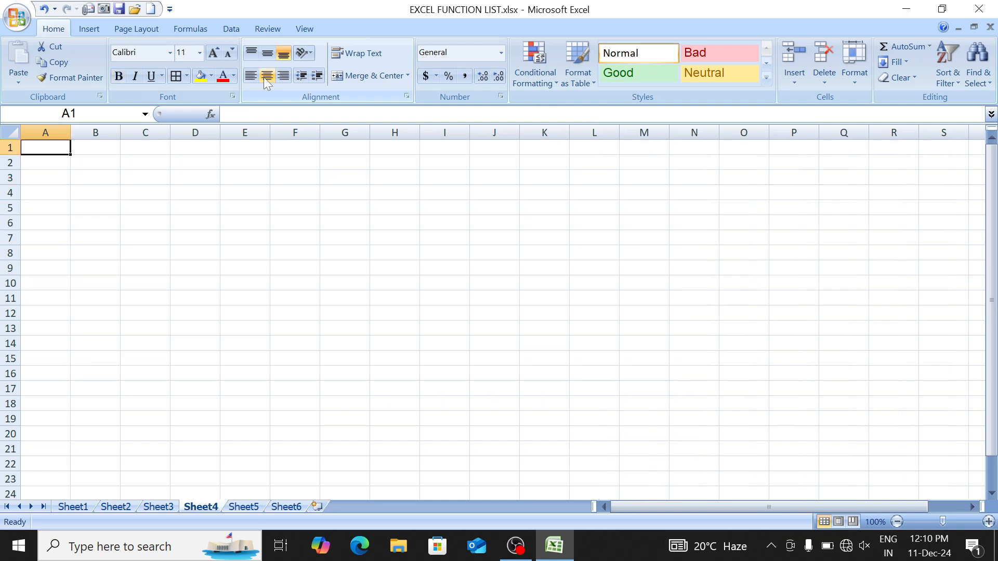
Step: Enter SUNDAY in E4 and JANUARY in F4
{"action": "key", "text": "Right"}
{"action": "key", "text": "Down"}
{"action": "key", "text": "ctrl+Home"}
{"action": "key", "text": "Right"}
{"action": "key", "text": "Right"}
{"action": "key", "text": "Down"}
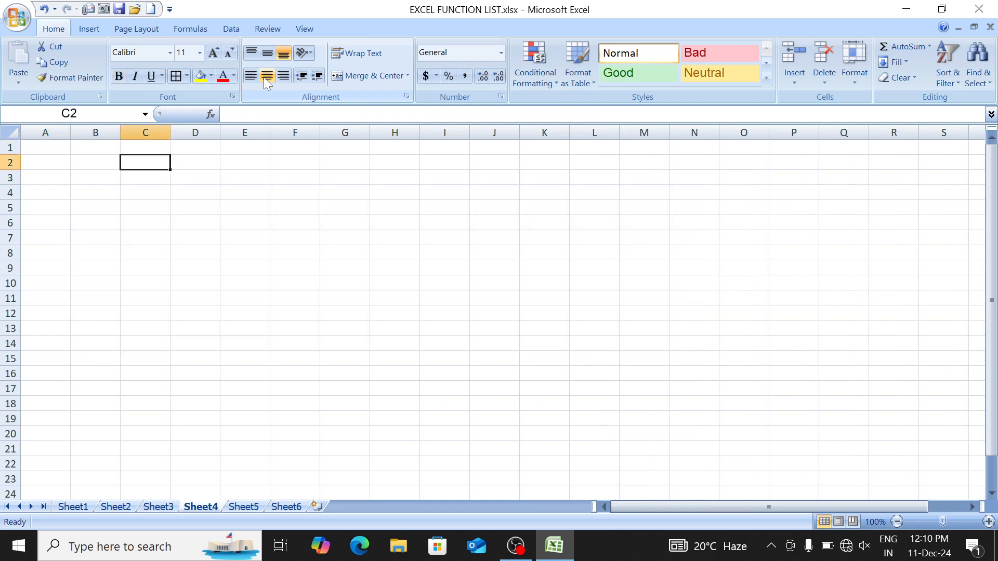
{"action": "key", "text": "Down"}
{"action": "key", "text": "Down"}
{"action": "key", "text": "Down"}
{"action": "key", "text": "Right"}
{"action": "key", "text": "Right"}
{"action": "key", "text": "Up"}
{"action": "key", "text": "Up"}
{"action": "key", "text": "Down"}
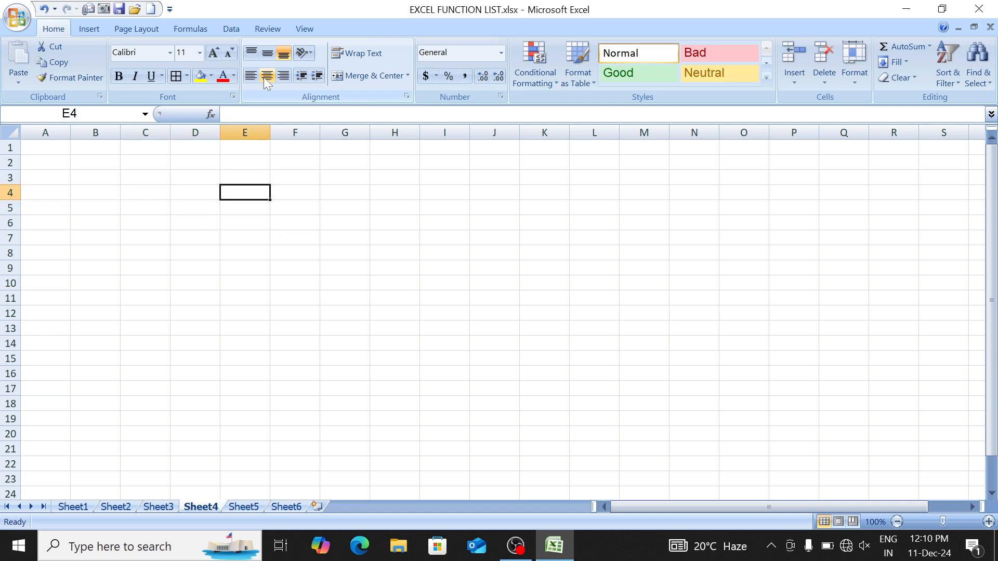
{"action": "type", "text": "jANUAR"}
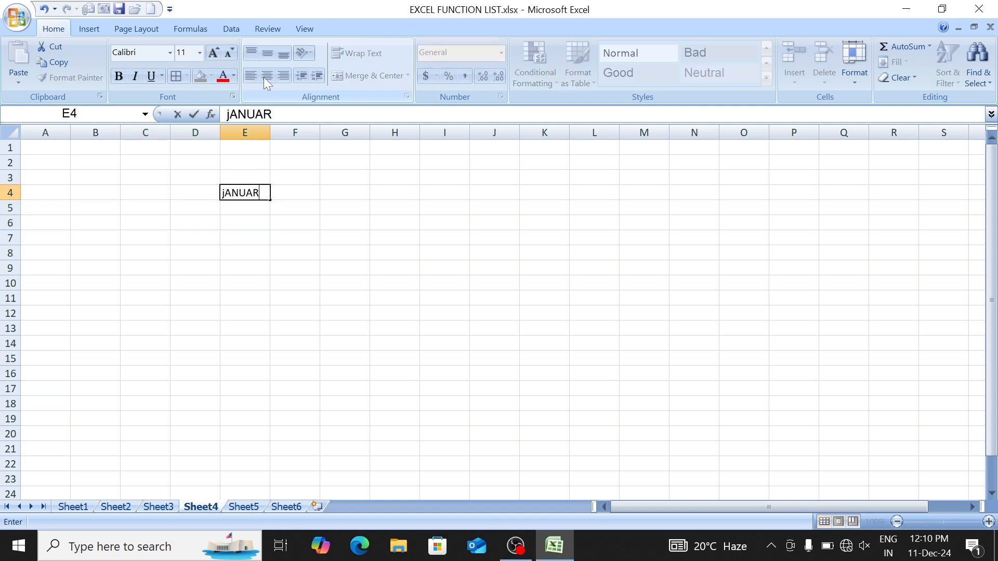
{"action": "key", "text": "BackSpace"}
{"action": "key", "text": "BackSpace"}
{"action": "key", "text": "BackSpace"}
{"action": "key", "text": "BackSpace"}
{"action": "key", "text": "BackSpace"}
{"action": "key", "text": "BackSpace"}
{"action": "type", "text": "sU"}
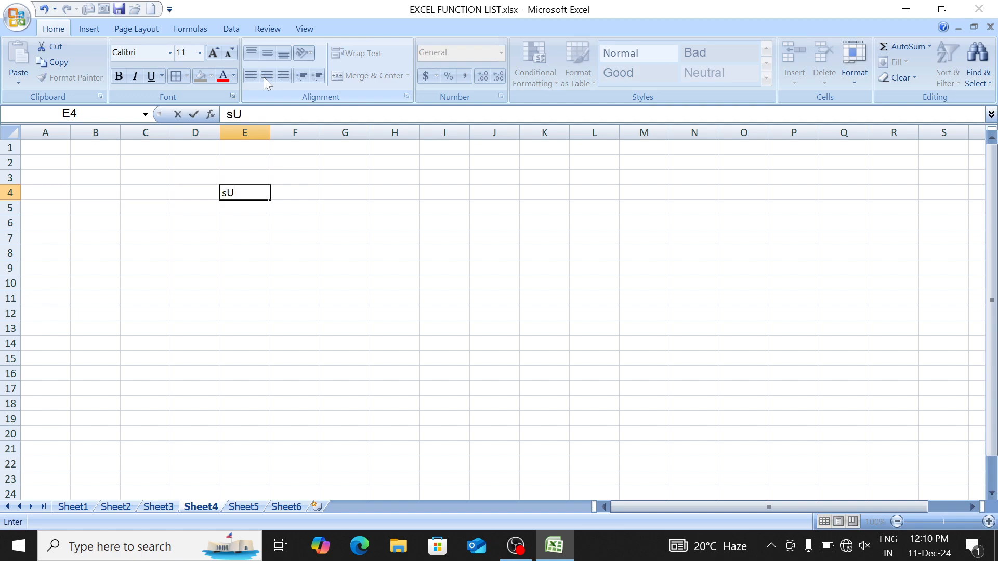
{"action": "type", "text": "NDAY"}
{"action": "key", "text": "Tab"}
{"action": "type", "text": "JANUARY"}
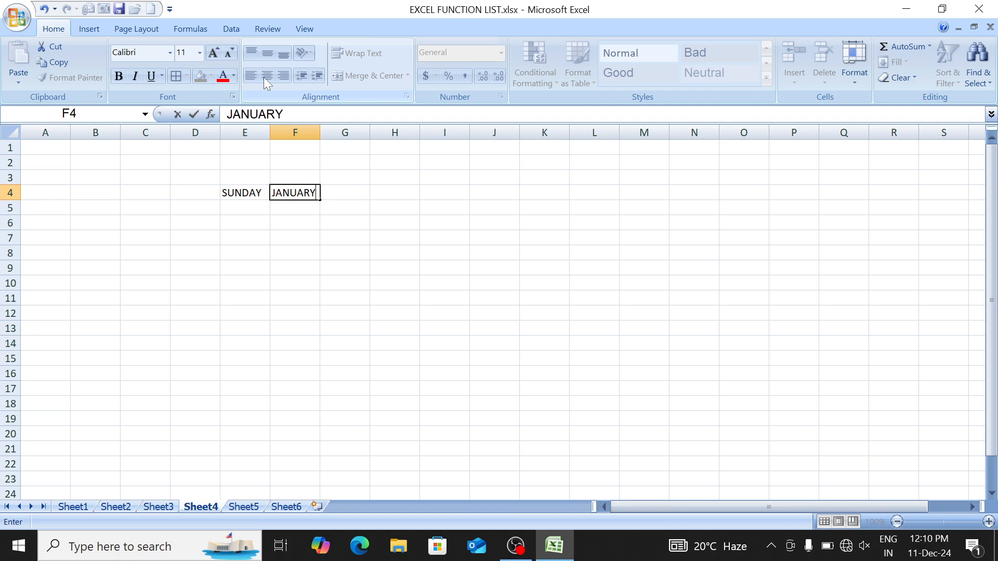
{"action": "key", "text": "Left"}
{"action": "key", "text": "shift+Right"}
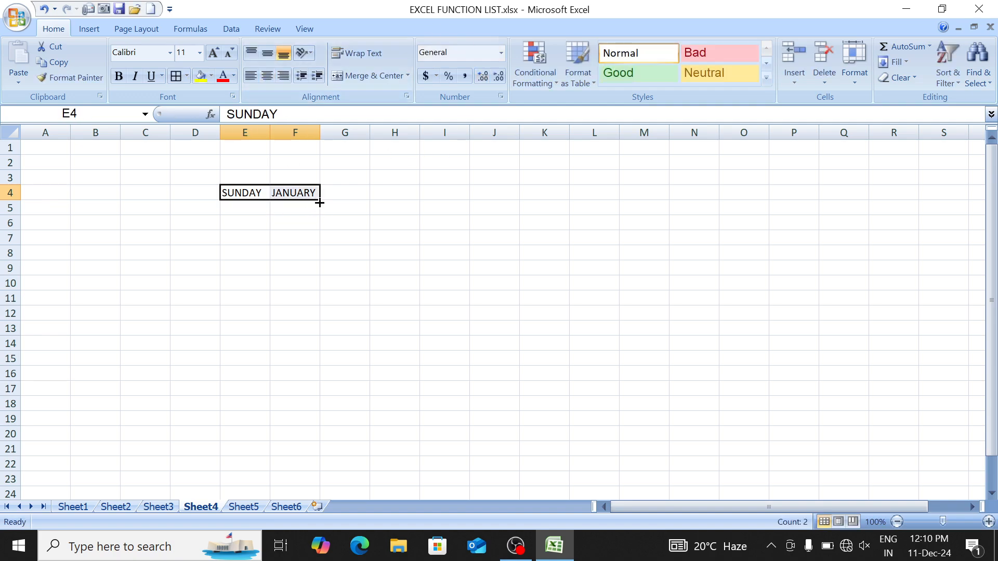
Step: Extend the day and month series to row 17 and autofit columns E and F
{"action": "left_click_drag", "start_coordinate": [320, 200], "coordinate": [314, 394]}
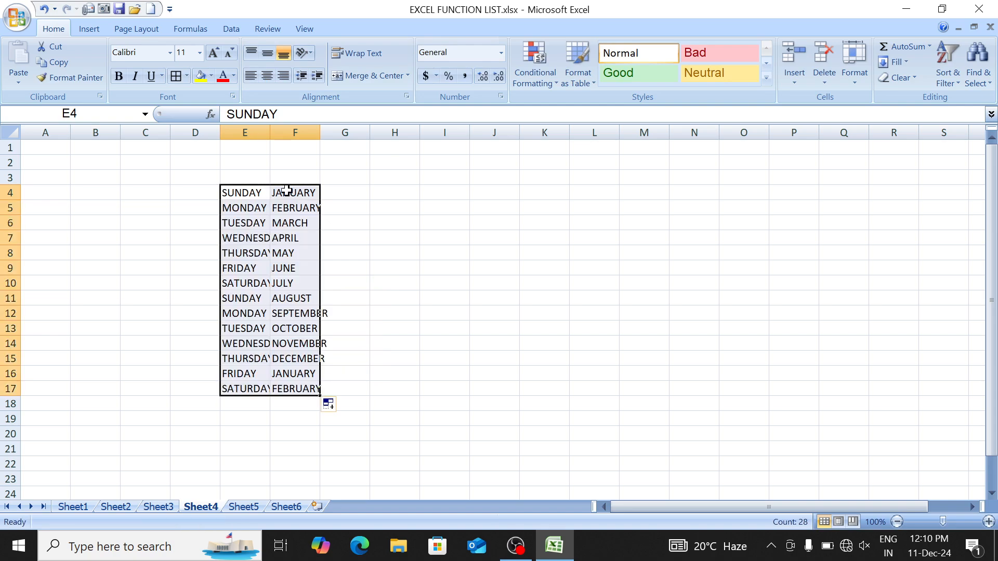
{"action": "double_click", "coordinate": [269, 131]}
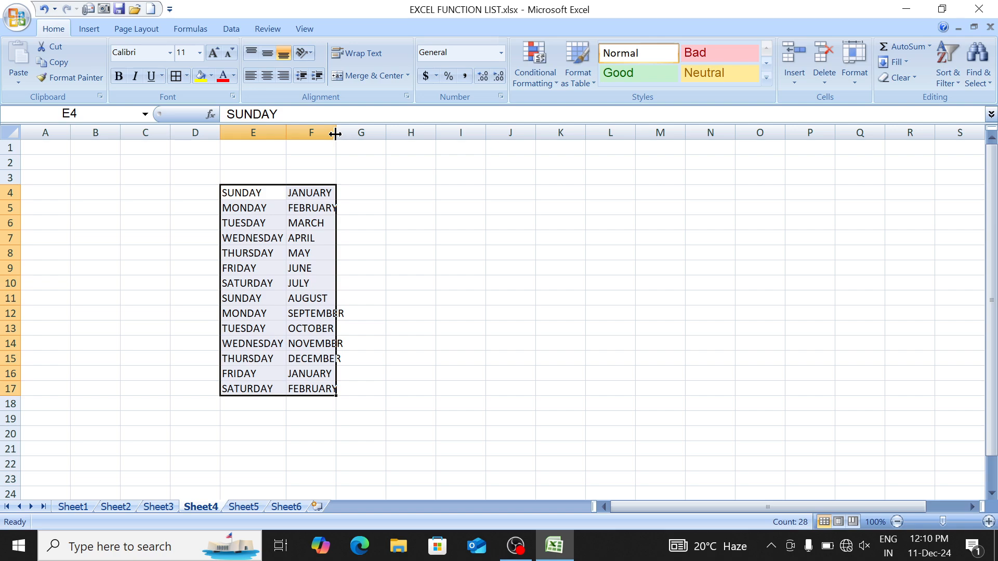
{"action": "double_click", "coordinate": [335, 134]}
{"action": "left_click", "coordinate": [336, 131]}
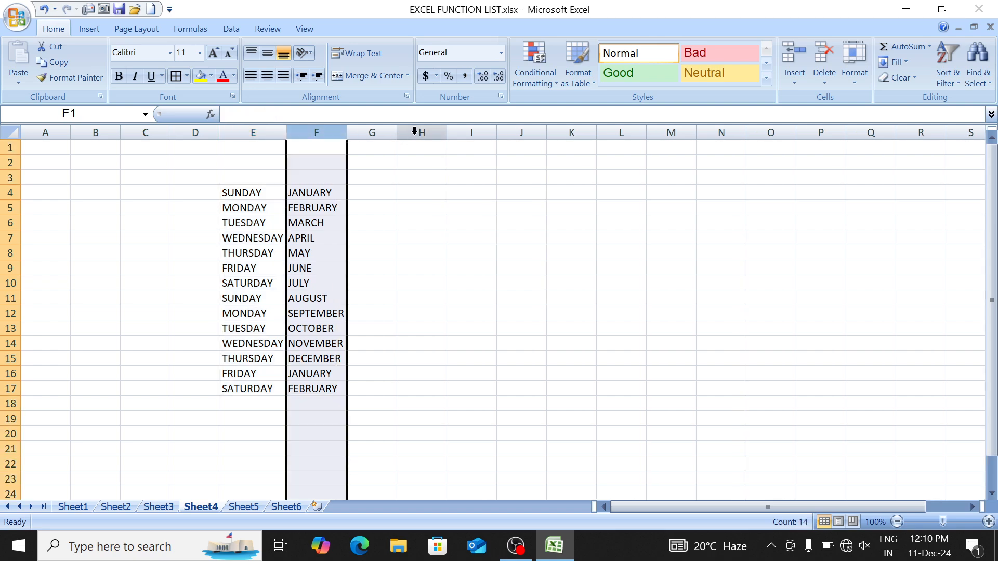
Step: Widen the empty columns H through J
{"action": "left_click_drag", "start_coordinate": [418, 131], "coordinate": [517, 130]}
{"action": "left_click_drag", "start_coordinate": [445, 133], "coordinate": [505, 144]}
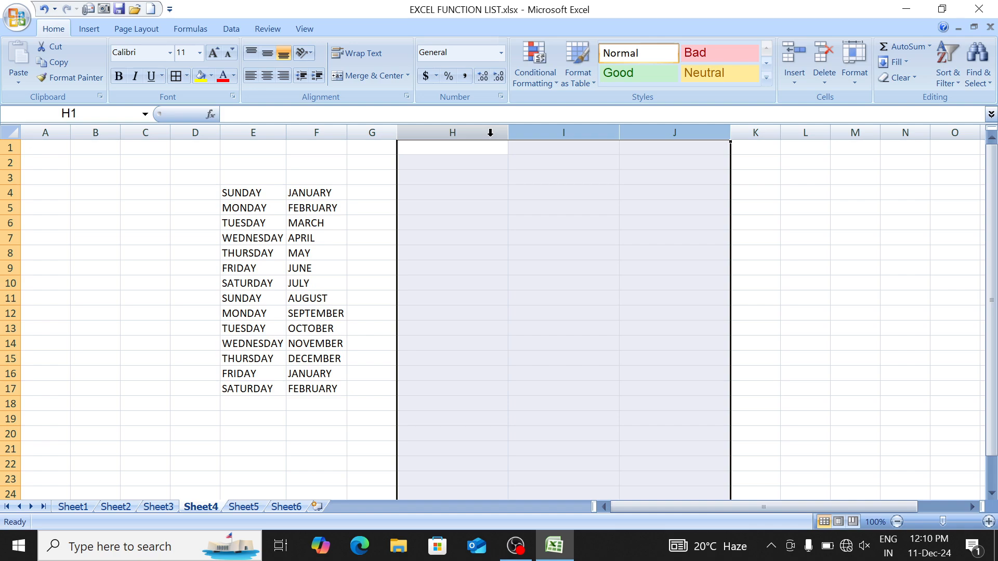
{"action": "left_click", "coordinate": [490, 133]}
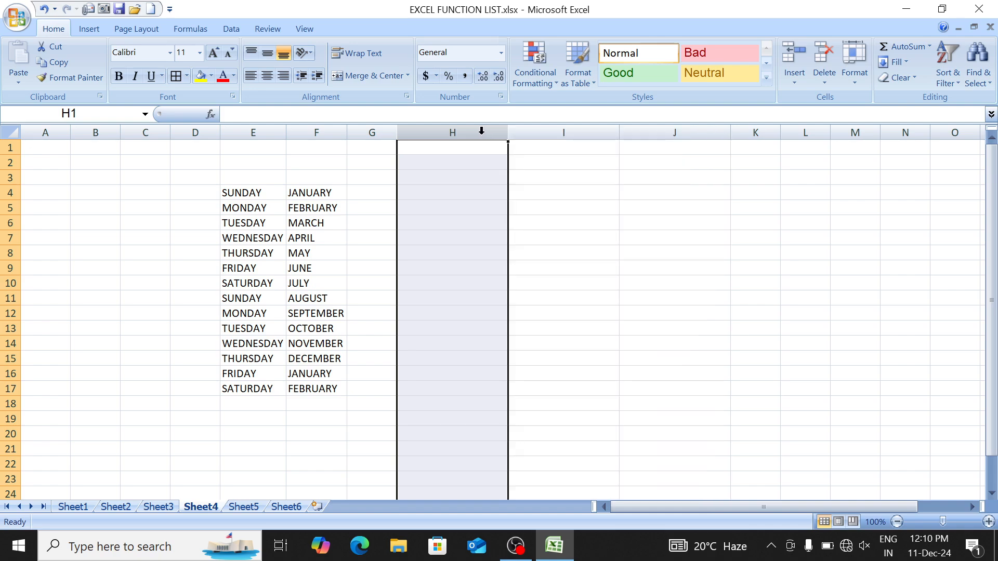
{"action": "left_click_drag", "start_coordinate": [481, 131], "coordinate": [711, 127]}
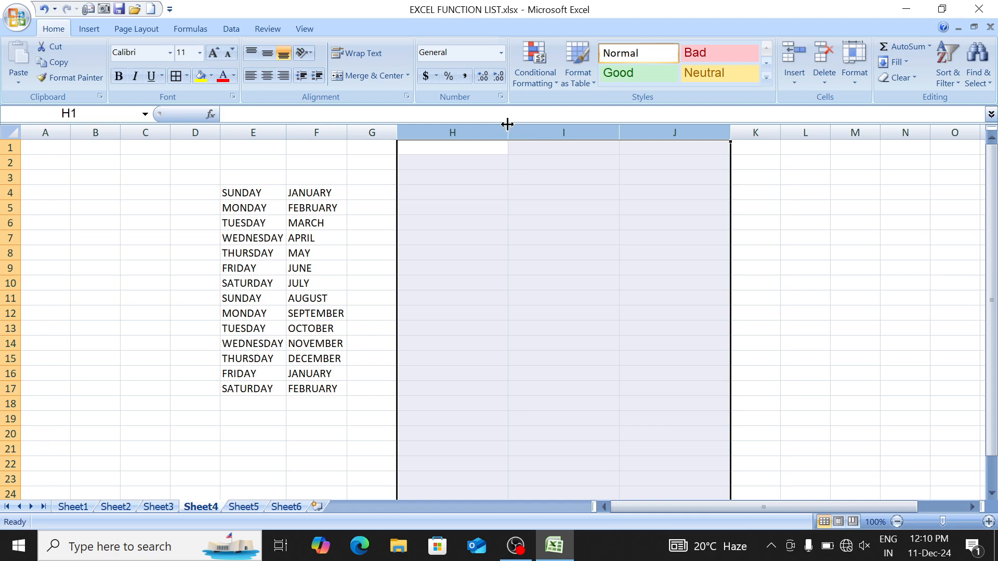
{"action": "left_click_drag", "start_coordinate": [508, 132], "coordinate": [520, 133]}
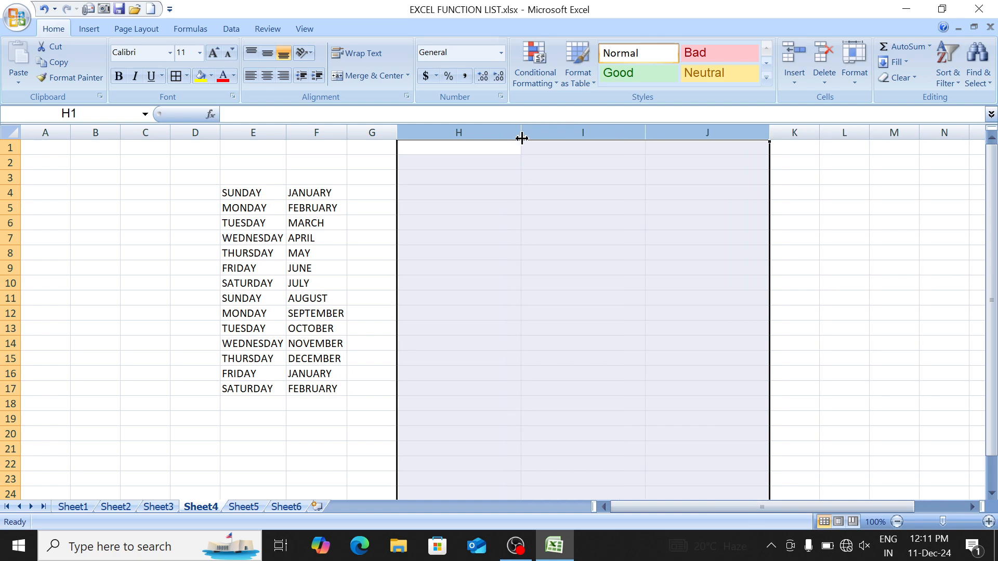
{"action": "left_click_drag", "start_coordinate": [250, 195], "coordinate": [344, 388]}
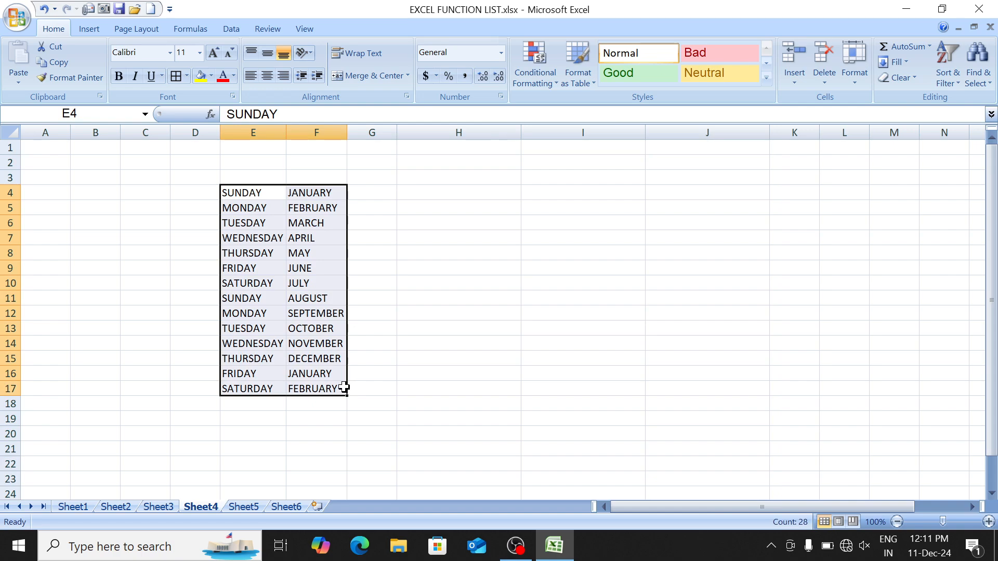
Step: Enter =CONCATENATE(E4,F4) in H4 and fill it down to H17
{"action": "left_click", "coordinate": [415, 194]}
{"action": "type", "text": "=CONC"}
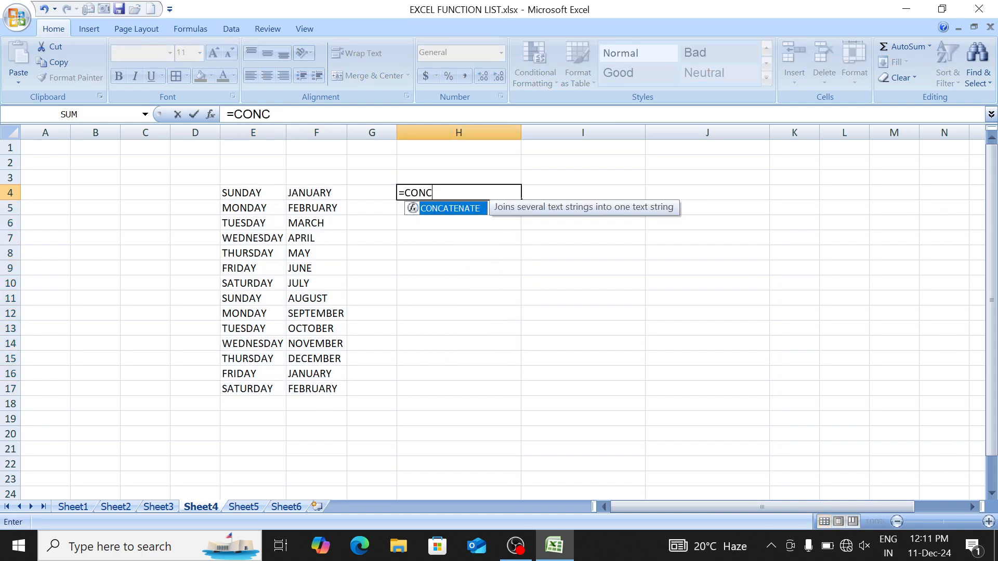
{"action": "key", "text": "Tab"}
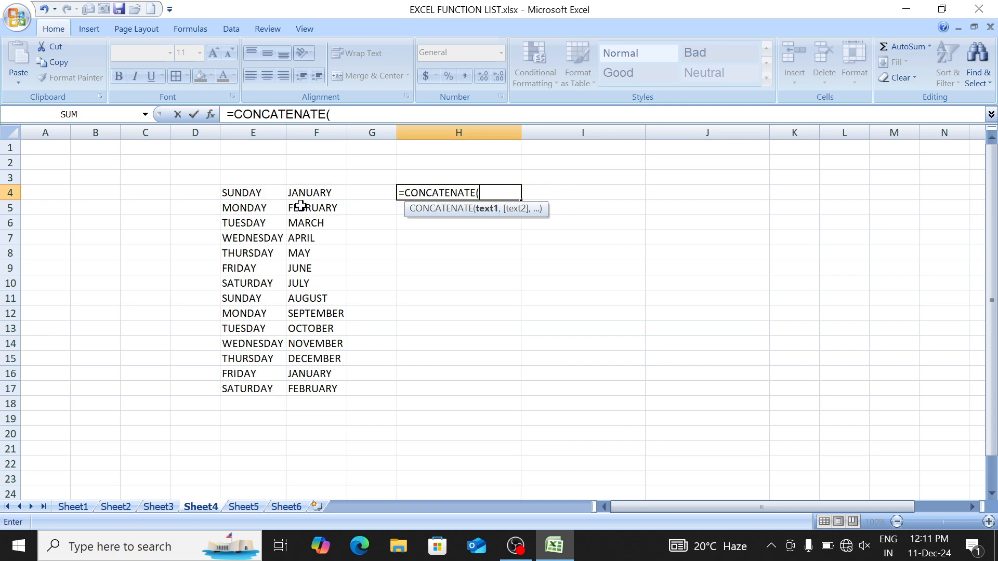
{"action": "left_click", "coordinate": [269, 195]}
{"action": "type", "text": ","}
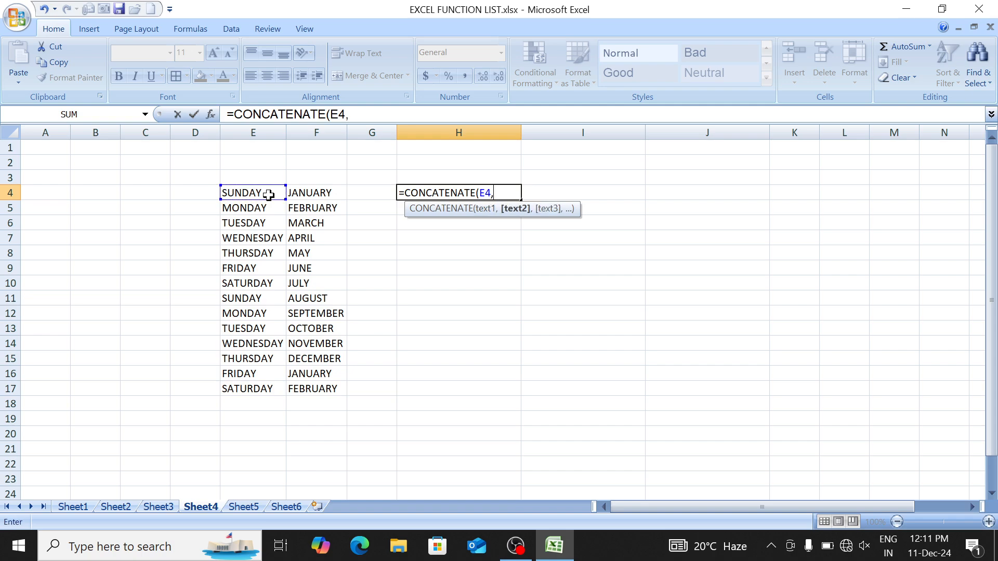
{"action": "left_click", "coordinate": [320, 193]}
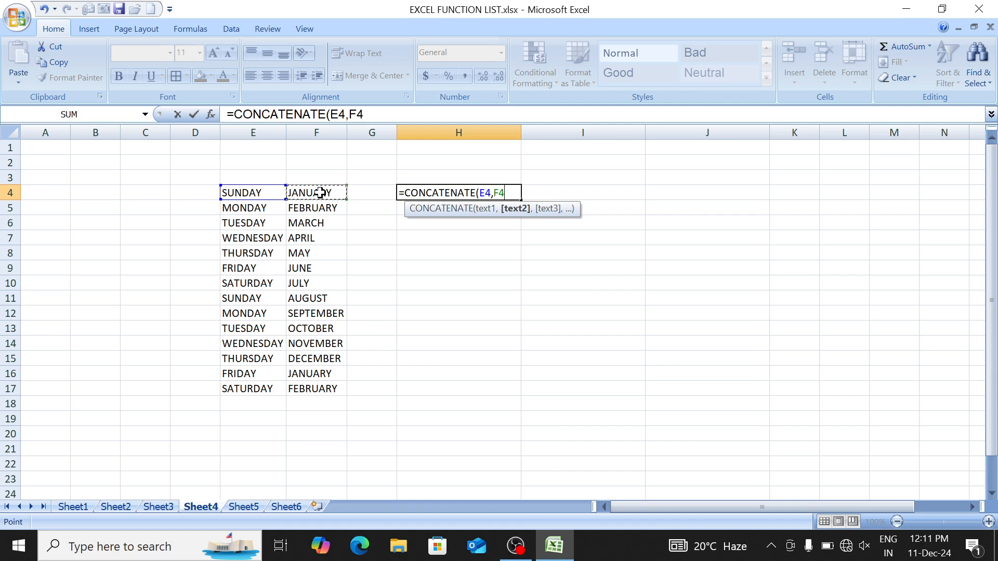
{"action": "type", "text": ")"}
{"action": "key", "text": "Return"}
{"action": "key", "text": "Up"}
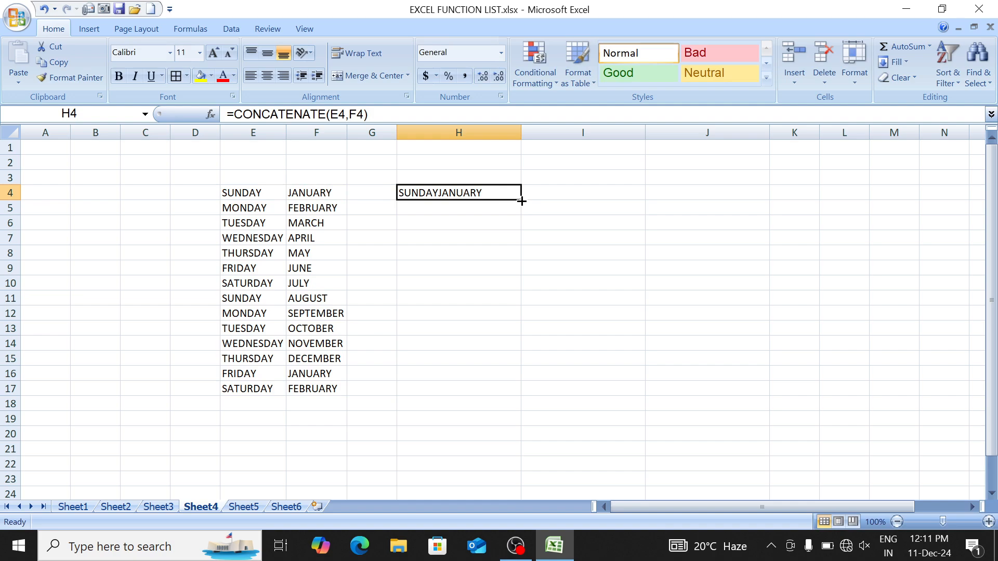
{"action": "left_click_drag", "start_coordinate": [521, 201], "coordinate": [524, 405]}
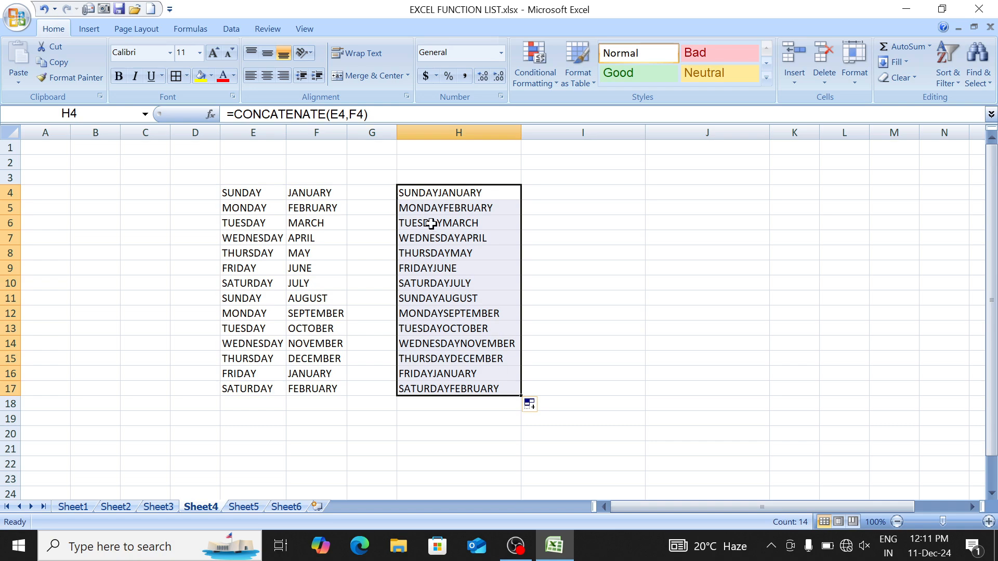
{"action": "left_click_drag", "start_coordinate": [425, 192], "coordinate": [439, 388]}
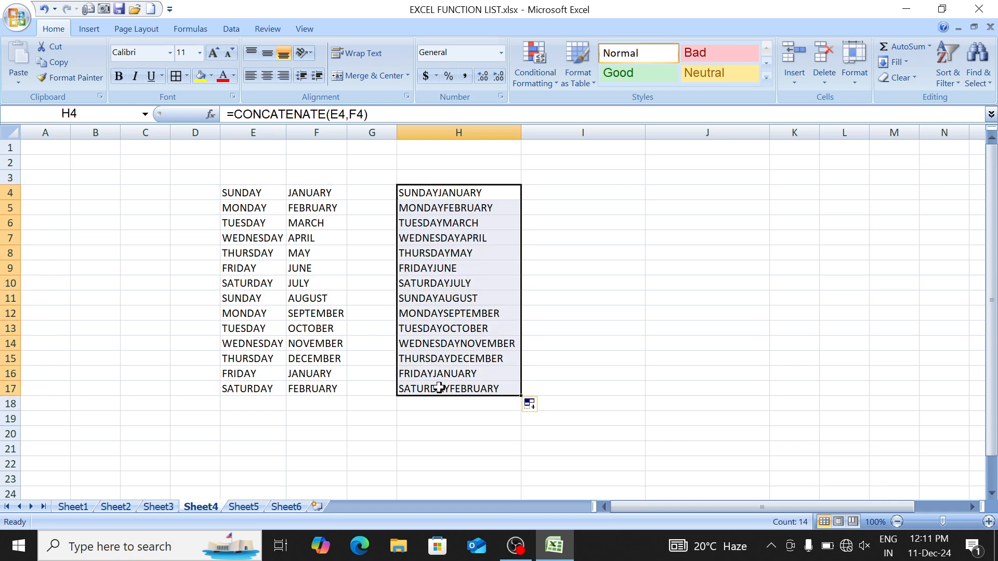
{"action": "left_click", "coordinate": [534, 206]}
Step: Enter =CONCATENATE(E4,F4) in I4 to join day and month with no separator
{"action": "key", "text": "Up"}
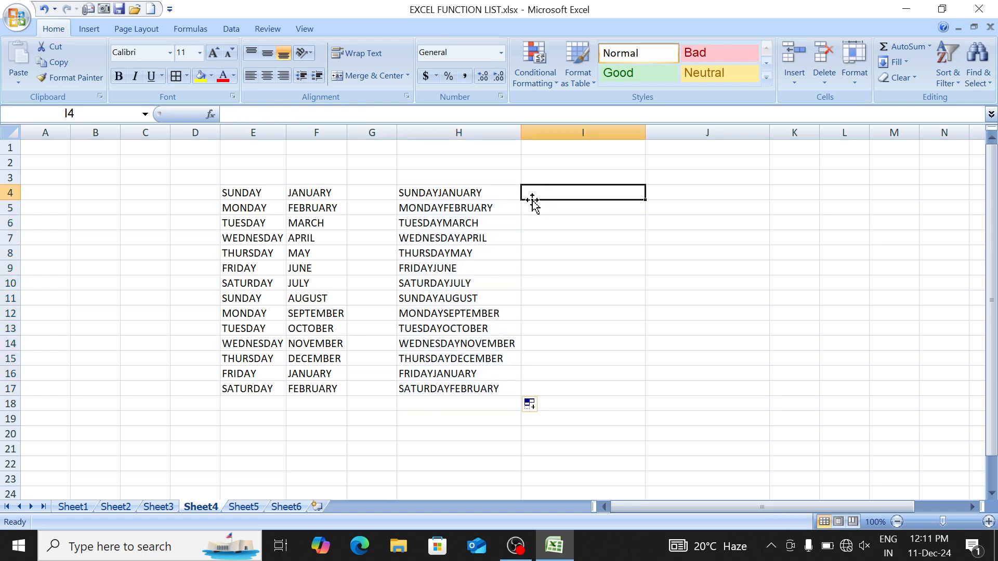
{"action": "type", "text": "=CONCATENATE("}
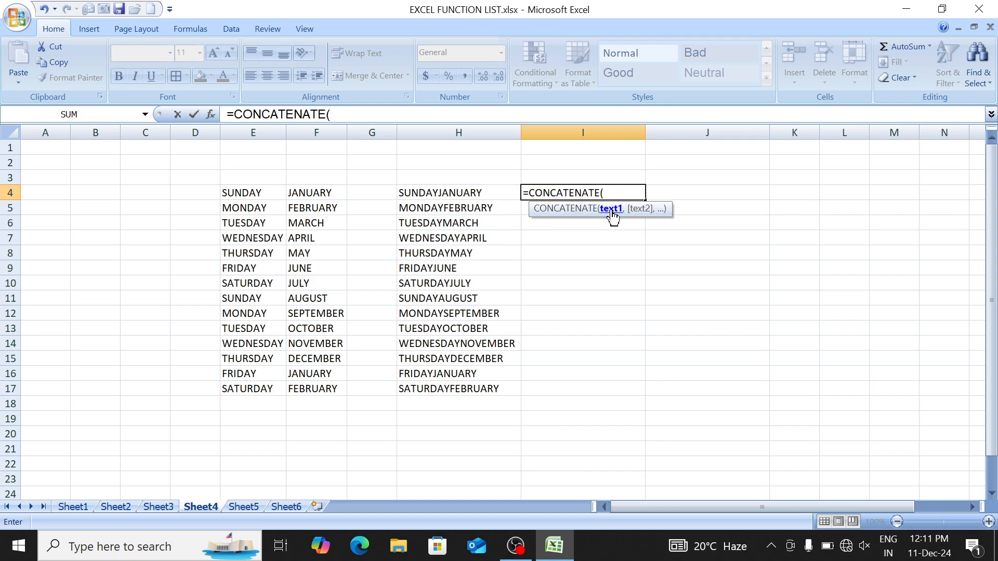
{"action": "left_click", "coordinate": [262, 192]}
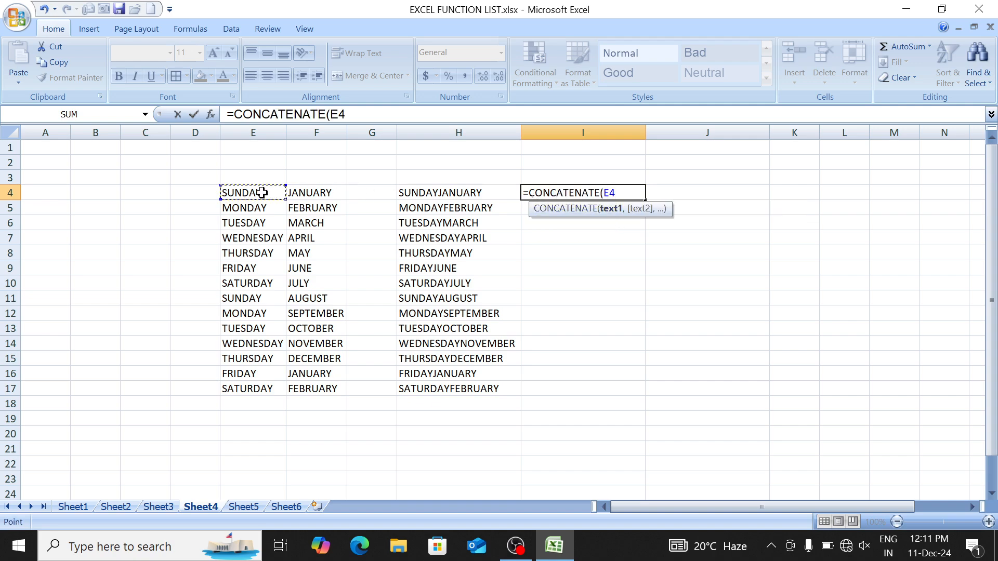
{"action": "type", "text": ","}
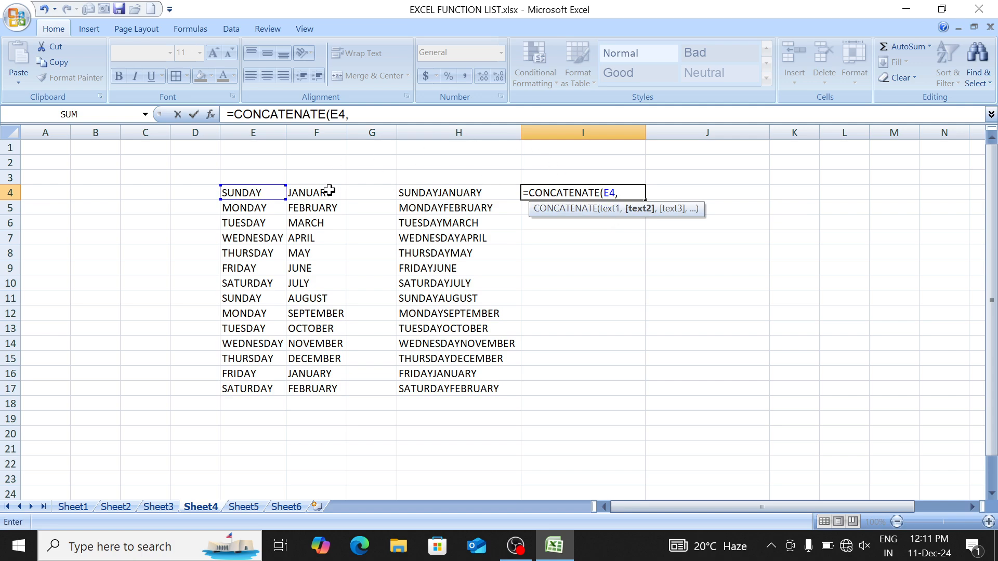
{"action": "left_click", "coordinate": [313, 195]}
{"action": "type", "text": ")"}
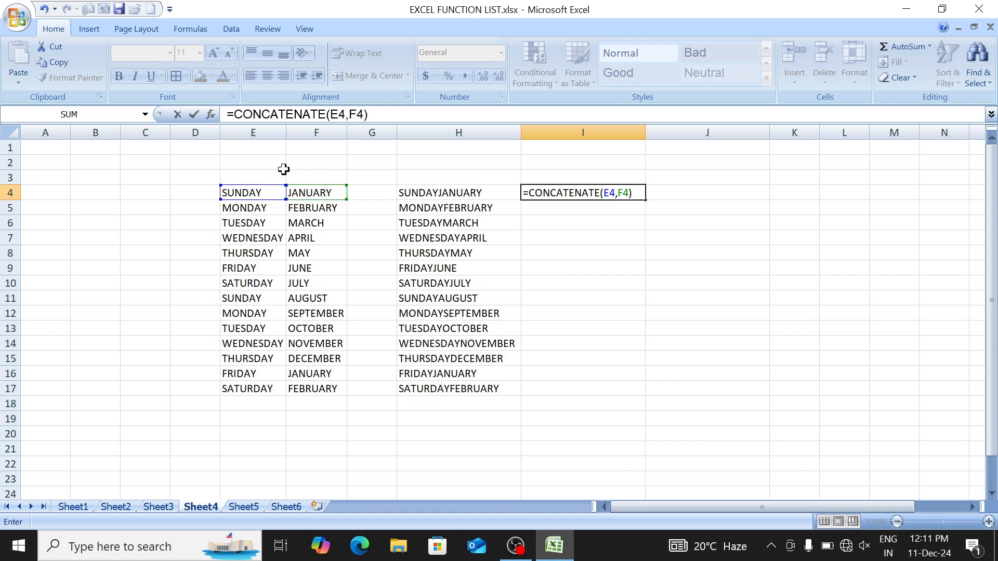
{"action": "key", "text": "Return"}
Step: Rewrite I4 as =CONCATENATE(E4," ",F4) so a space separates day and month
{"action": "key", "text": "Up"}
{"action": "type", "text": "=CONCATENATE("}
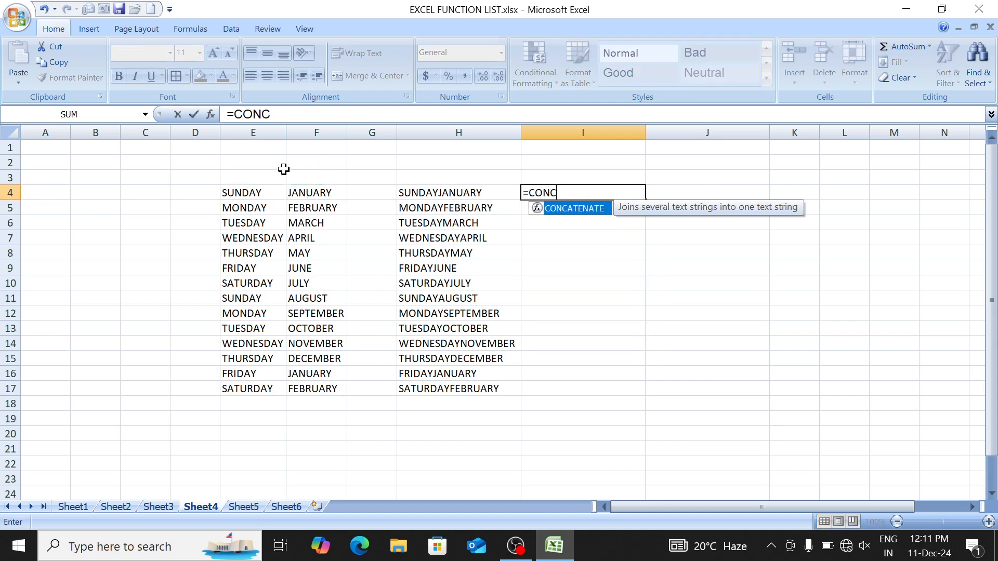
{"action": "key", "text": "Left"}
{"action": "key", "text": "Left"}
{"action": "key", "text": "Left"}
{"action": "key", "text": "Left"}
{"action": "type", "text": ","}
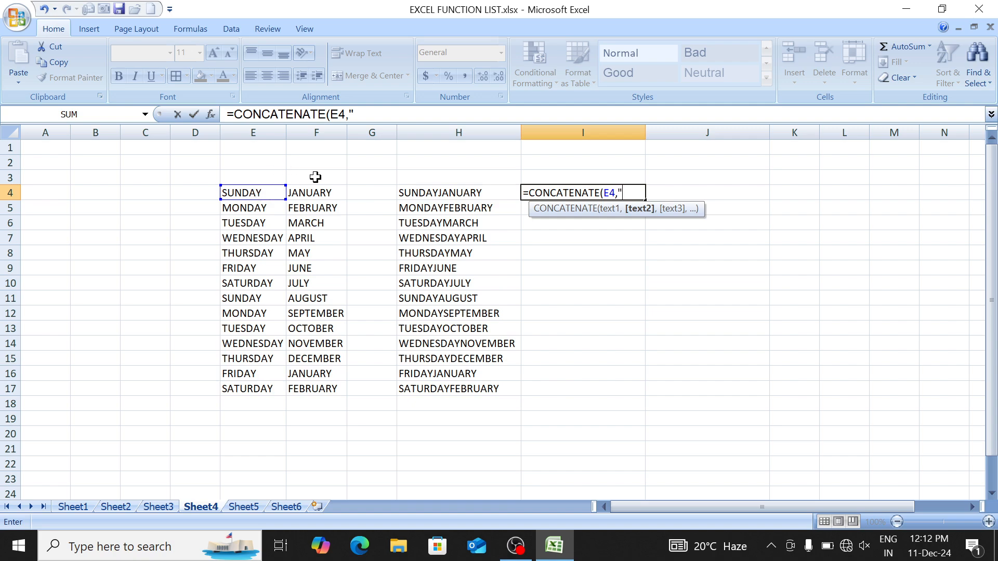
{"action": "type", "text": "\" \","}
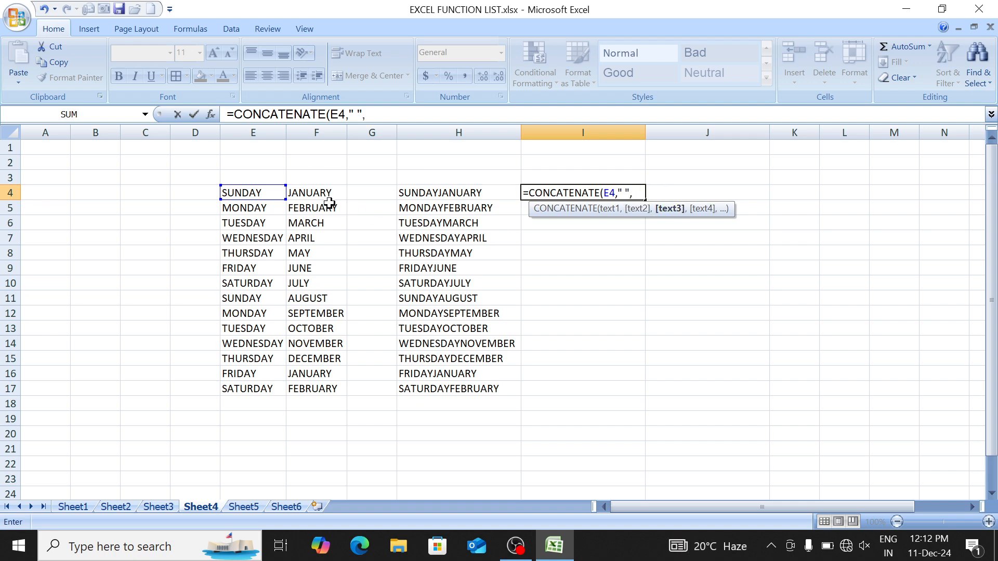
{"action": "left_click", "coordinate": [321, 193]}
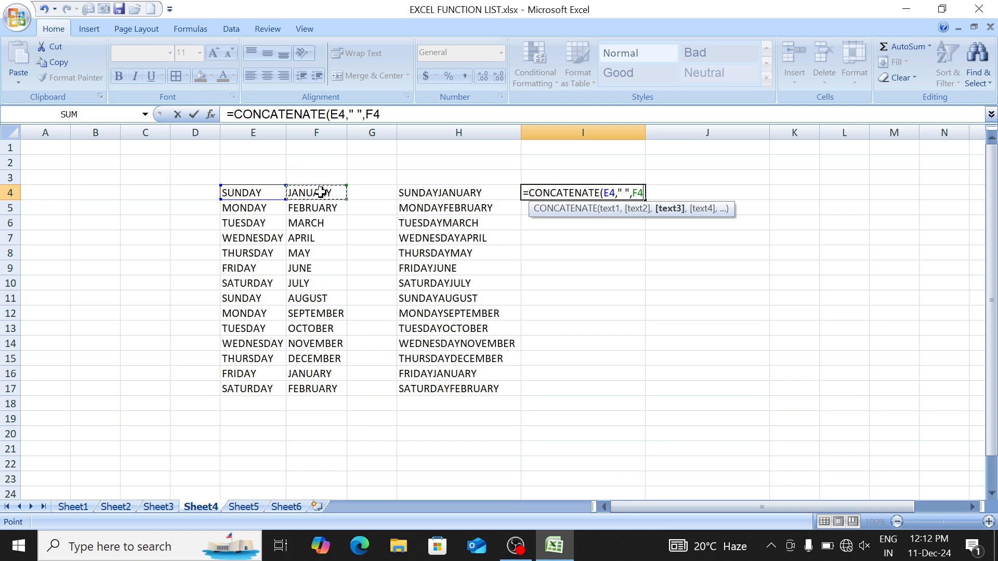
{"action": "type", "text": ")"}
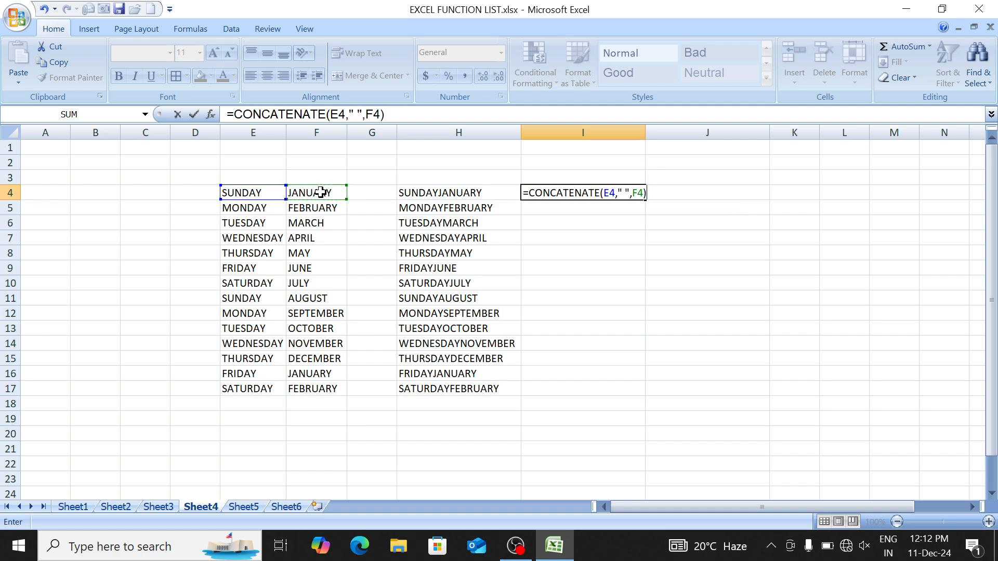
{"action": "key", "text": "Return"}
Step: Fill the spaced formula from I4 down to I17
{"action": "key", "text": "Up"}
{"action": "key", "text": "shift+Down"}
{"action": "key", "text": "shift+Down"}
{"action": "key", "text": "shift+Down"}
{"action": "key", "text": "shift+Down"}
{"action": "key", "text": "shift+Down"}
{"action": "key", "text": "shift+Down"}
{"action": "key", "text": "shift+Down"}
{"action": "key", "text": "shift+Down"}
{"action": "key", "text": "shift+Down"}
{"action": "key", "text": "shift+Down"}
{"action": "key", "text": "shift+Down"}
{"action": "key", "text": "shift+Down"}
{"action": "key", "text": "shift+Down"}
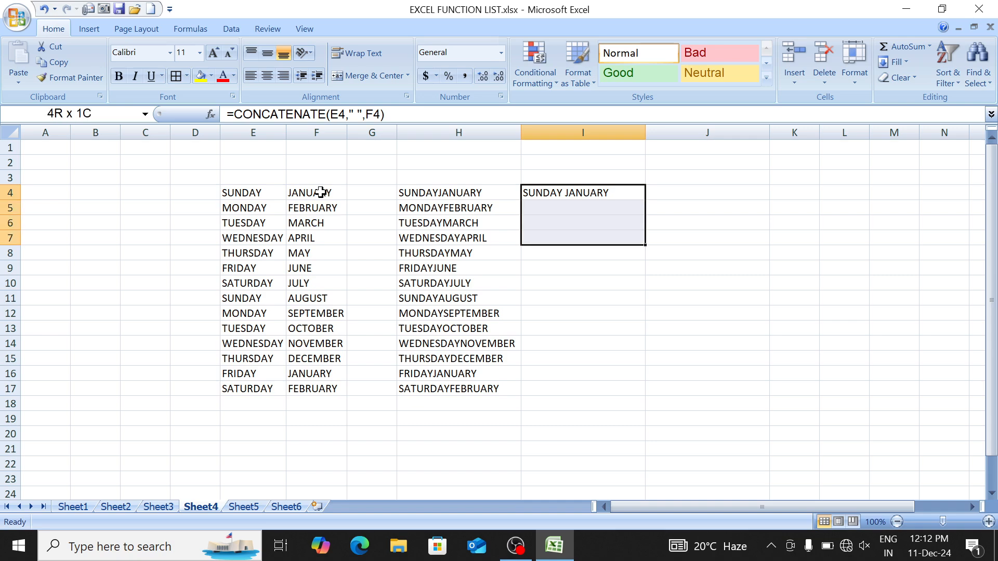
{"action": "key", "text": "ctrl+d"}
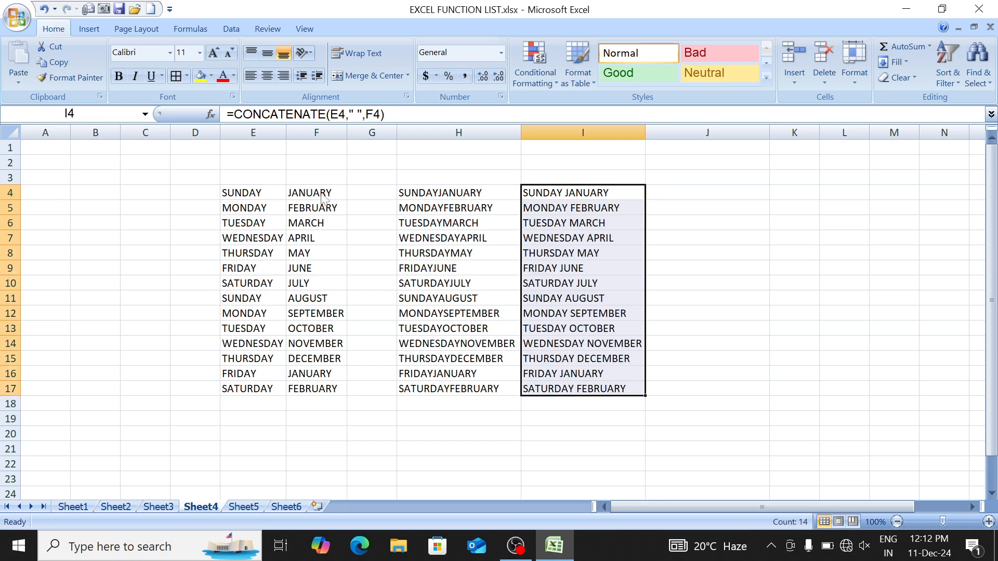
{"action": "key", "text": "Down"}
Step: Select the day list E4:E17 and the month list F4:F17 to review them
{"action": "key", "text": "Up"}
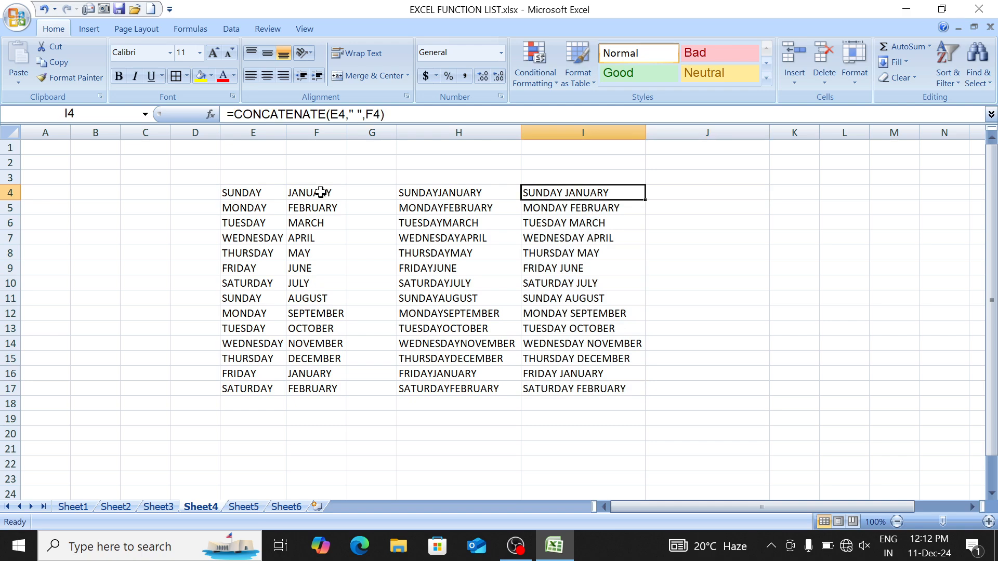
{"action": "key", "text": "Left"}
{"action": "key", "text": "Left"}
{"action": "key", "text": "Left"}
{"action": "key", "text": "Left"}
{"action": "key", "text": "ctrl+shift+Down"}
{"action": "key", "text": "Right"}
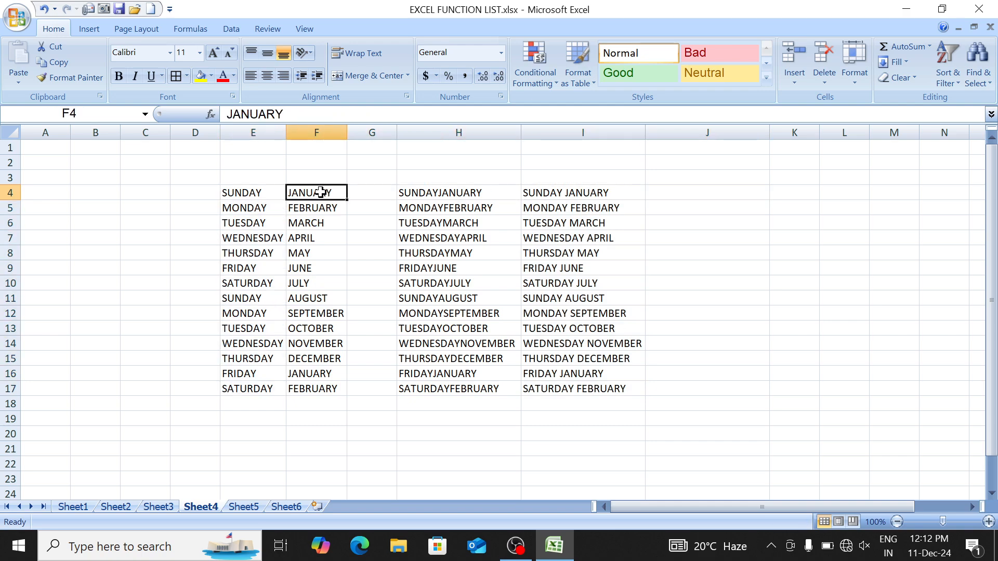
{"action": "key", "text": "ctrl+shift+Down"}
{"action": "key", "text": "Right"}
{"action": "key", "text": "Right"}
{"action": "key", "text": "Right"}
{"action": "key", "text": "Right"}
Step: Enter =CONCATENATE(E4," , ",F4) in J4 to join day and month with a comma
{"action": "type", "text": "=CONC"}
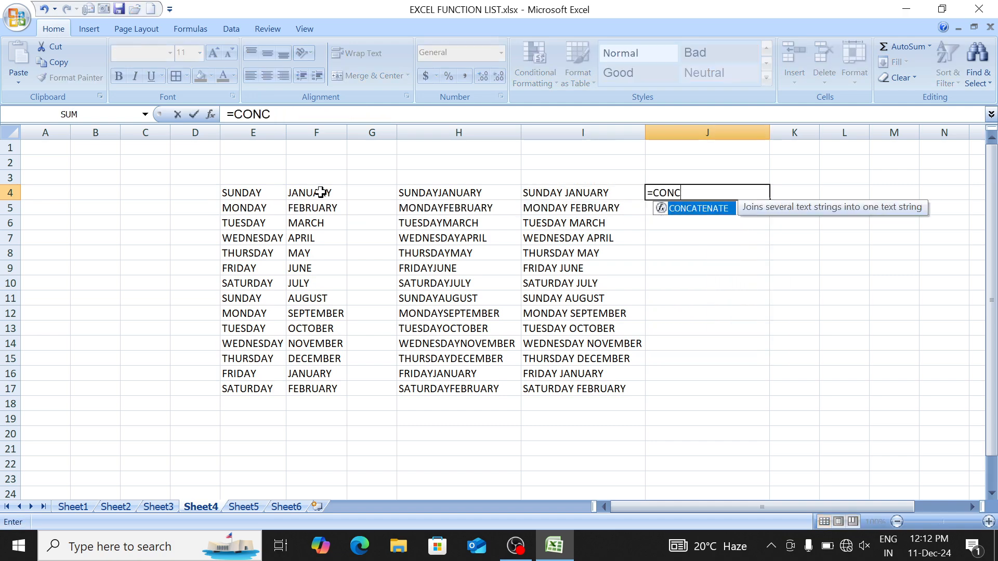
{"action": "key", "text": "Tab"}
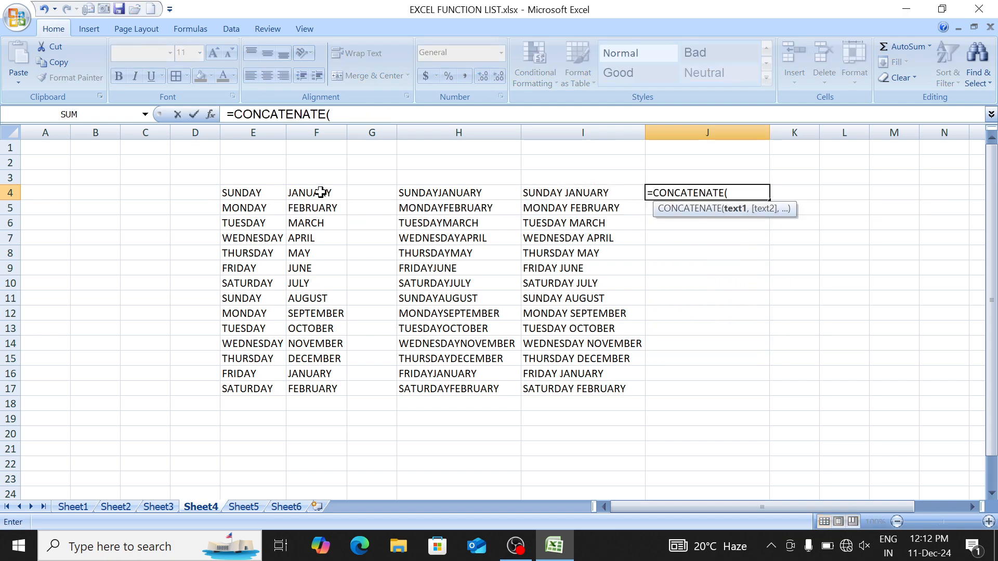
{"action": "key", "text": "Left"}
{"action": "key", "text": "Left"}
{"action": "key", "text": "Left"}
{"action": "key", "text": "Left"}
{"action": "key", "text": "Left"}
{"action": "type", "text": ","}
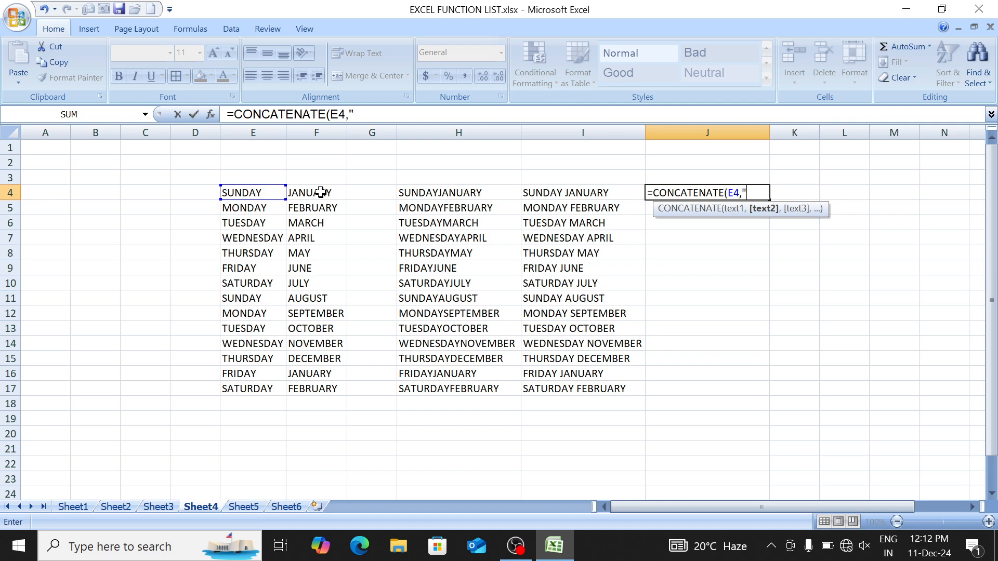
{"action": "type", "text": "\" , \","}
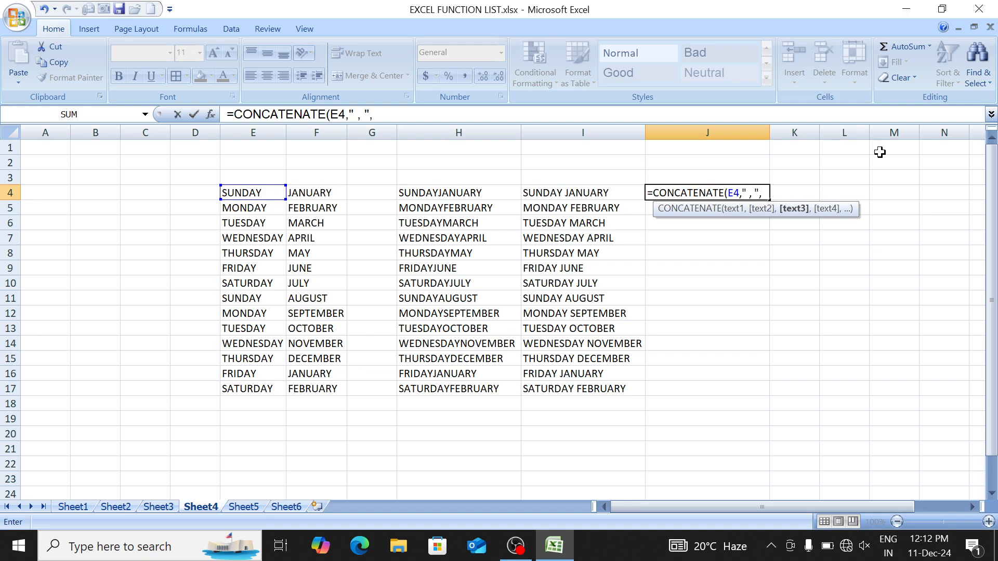
{"action": "left_click", "coordinate": [328, 192]}
{"action": "type", "text": ")"}
{"action": "key", "text": "Return"}
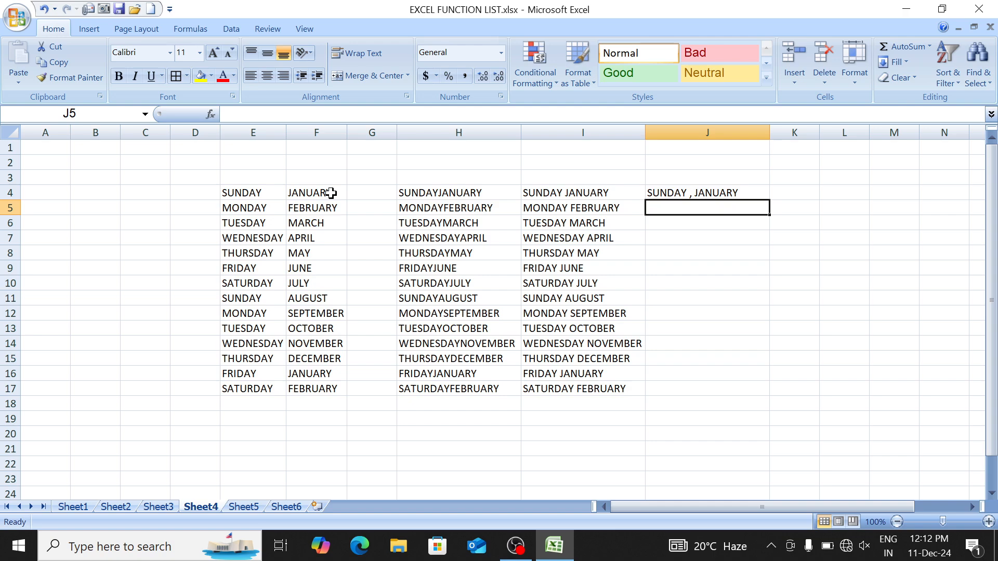
Step: Fill the J4 formula down to J17
{"action": "key", "text": "Up"}
{"action": "key", "text": "shift+Down"}
{"action": "key", "text": "shift+Down"}
{"action": "key", "text": "shift+Down"}
{"action": "key", "text": "shift+Down"}
{"action": "key", "text": "shift+Down"}
{"action": "key", "text": "shift+Down"}
{"action": "key", "text": "shift+Down"}
{"action": "key", "text": "shift+Down"}
{"action": "key", "text": "shift+Down"}
{"action": "key", "text": "shift+Down"}
{"action": "key", "text": "shift+Down"}
{"action": "key", "text": "shift+Down"}
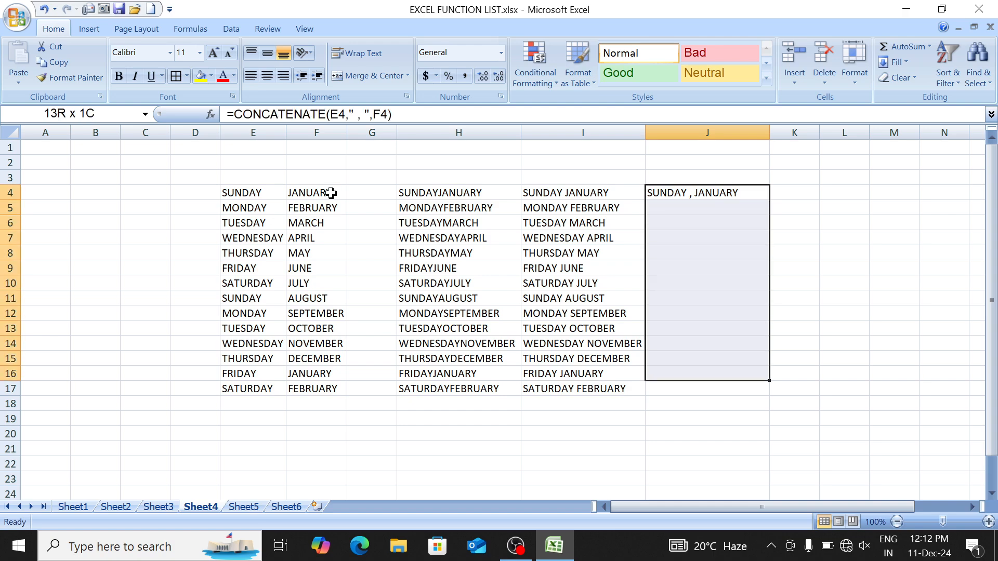
{"action": "key", "text": "ctrl+d"}
{"action": "key", "text": "Down"}
{"action": "key", "text": "Down"}
{"action": "key", "text": "Down"}
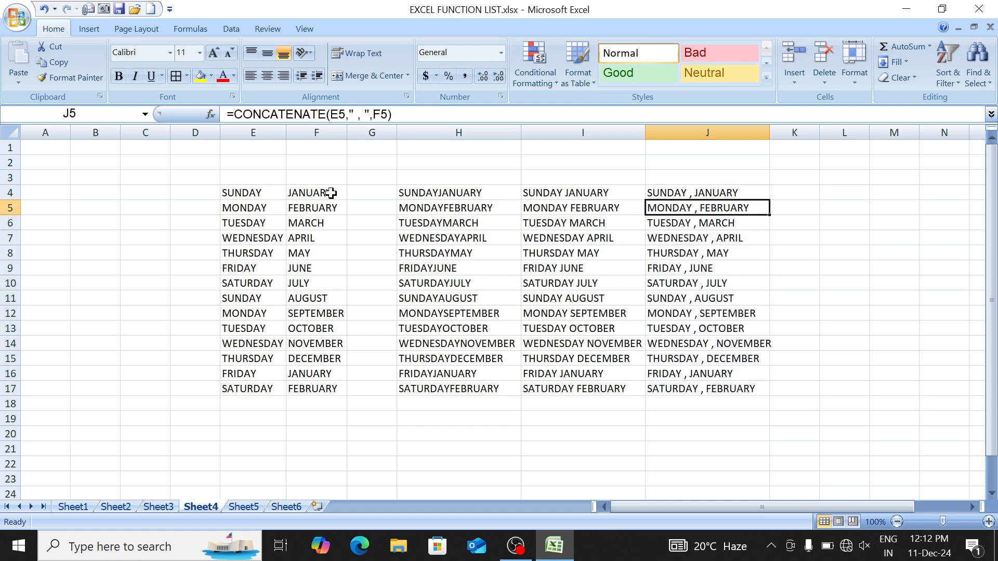
Step: On Sheet3, select the student names D4:D17 in the marks table
{"action": "left_click", "coordinate": [154, 507]}
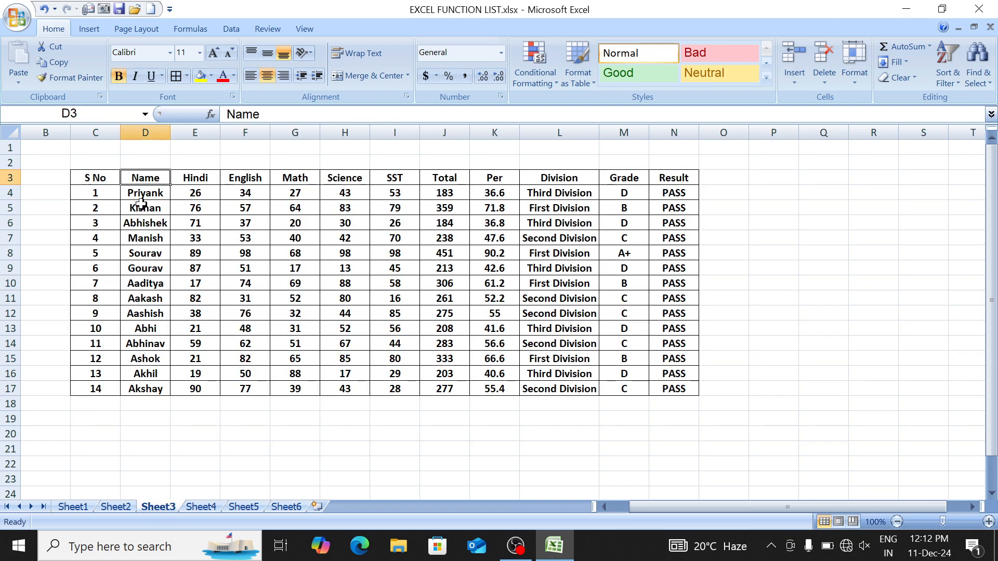
{"action": "left_click_drag", "start_coordinate": [101, 182], "coordinate": [444, 357]}
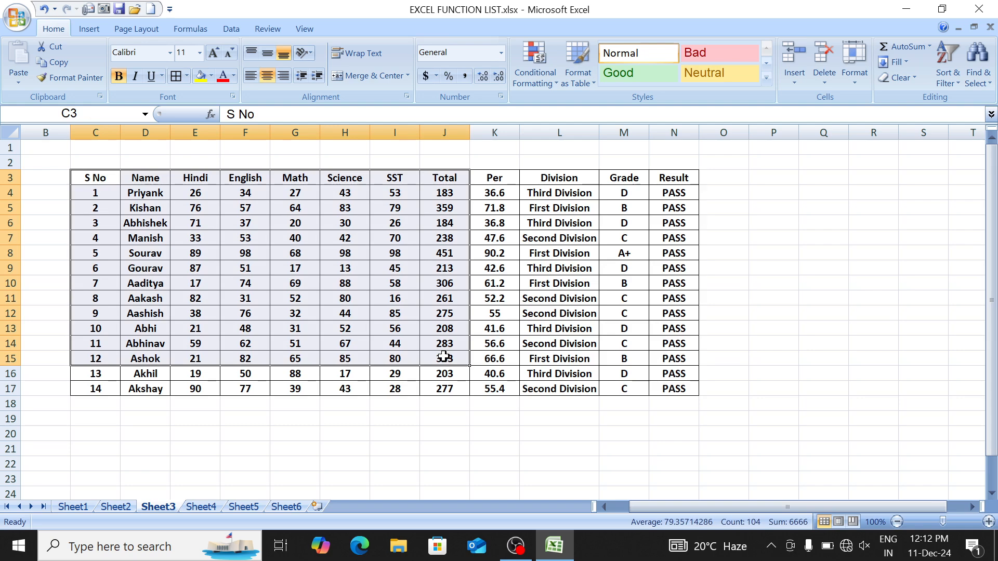
{"action": "left_click", "coordinate": [150, 191]}
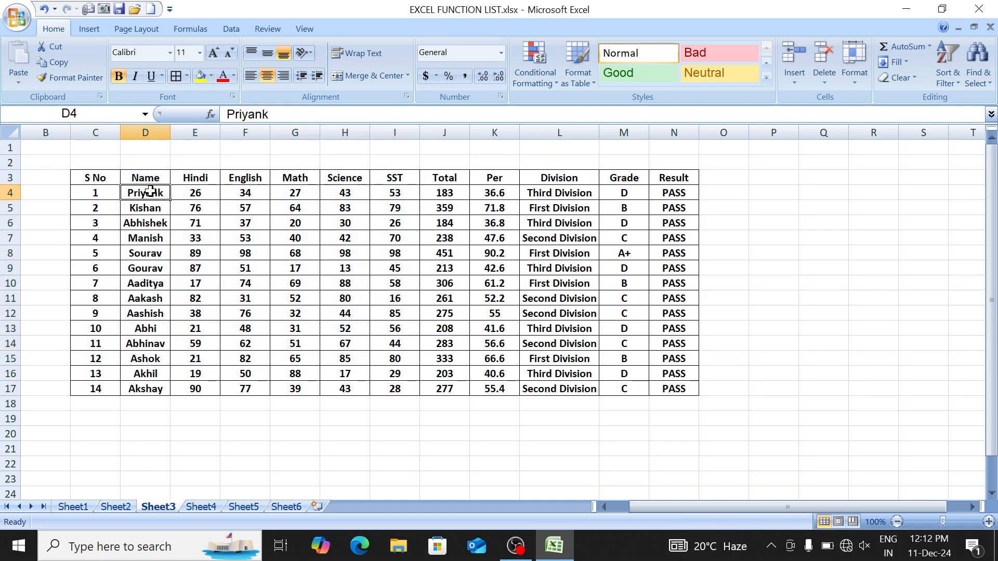
{"action": "key", "text": "ctrl+shift+Down"}
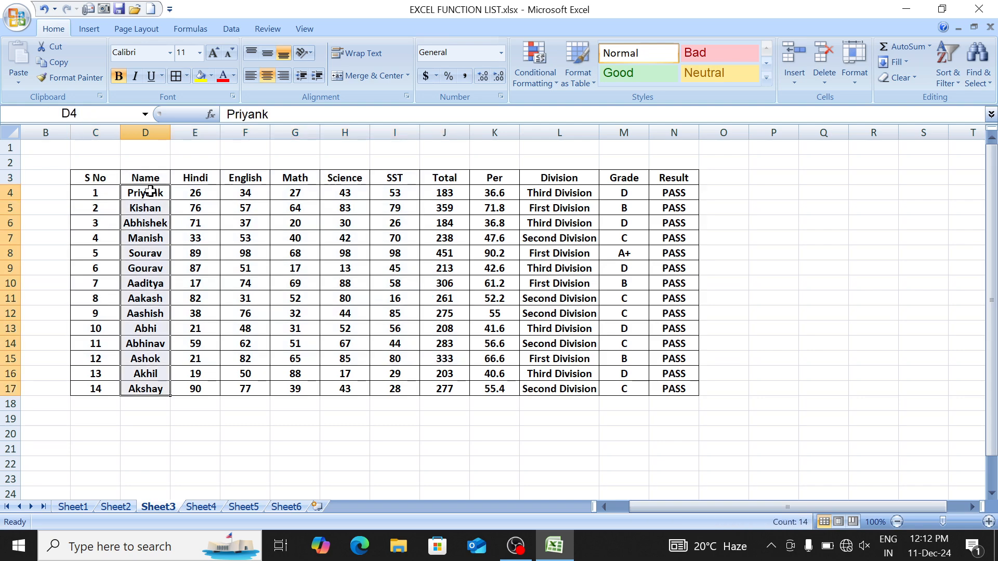
{"action": "left_click", "coordinate": [151, 192]}
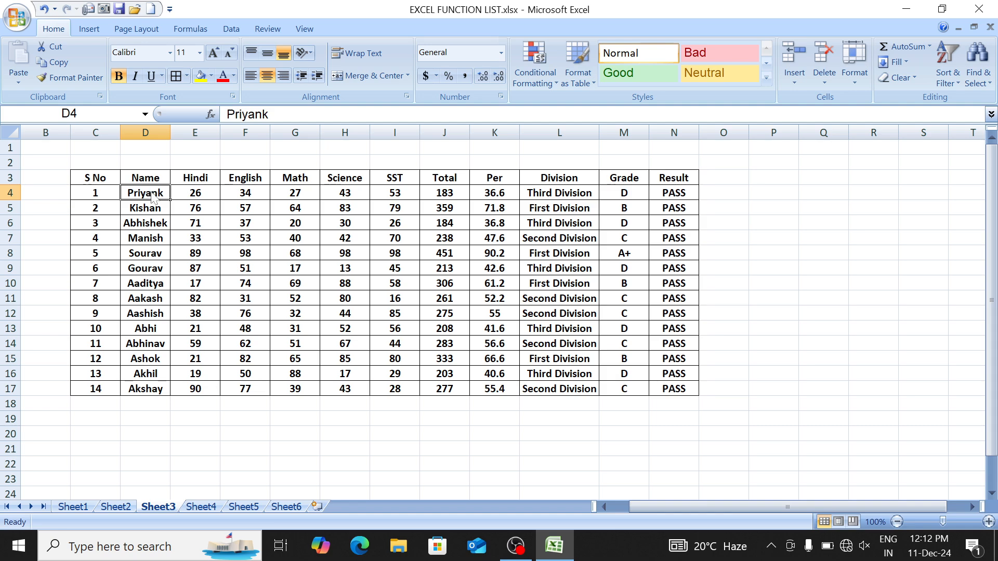
{"action": "key", "text": "Left"}
{"action": "key", "text": "Right"}
Step: Try prefixing D4's name with 'sTUD' and auto-fitting column D, then undo both
{"action": "key", "text": "F2"}
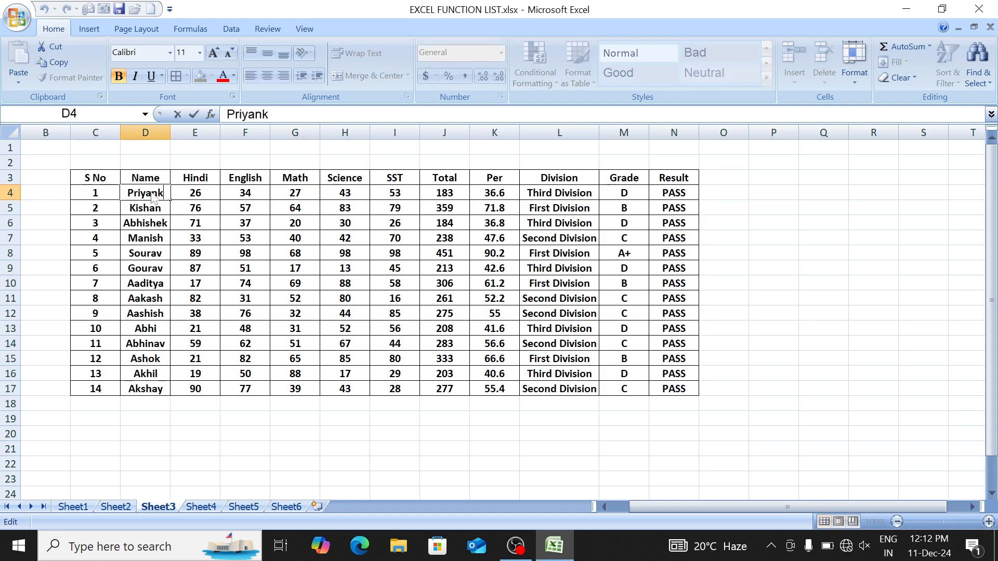
{"action": "key", "text": "Home"}
{"action": "type", "text": "sTUD"}
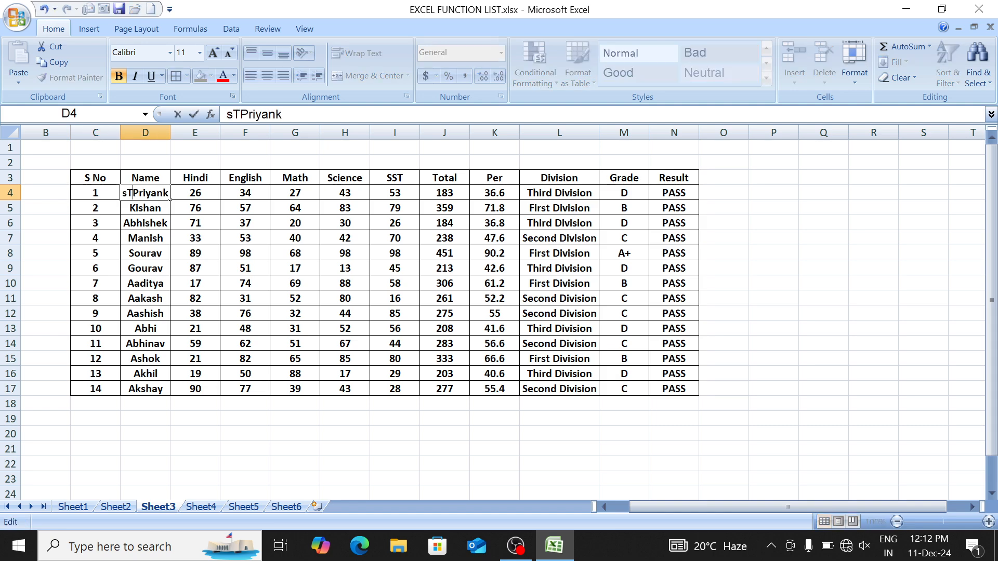
{"action": "key", "text": "Return"}
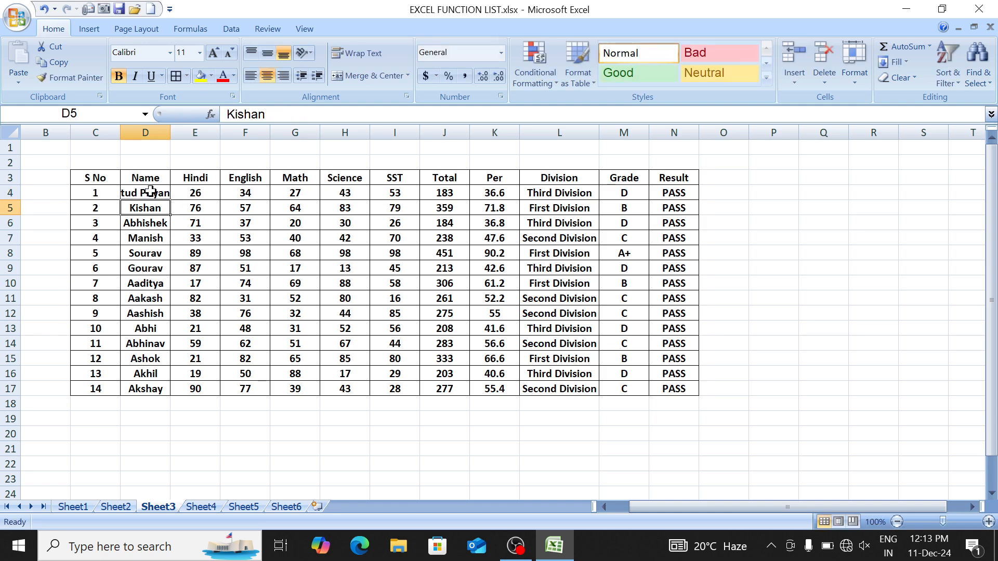
{"action": "double_click", "coordinate": [169, 132]}
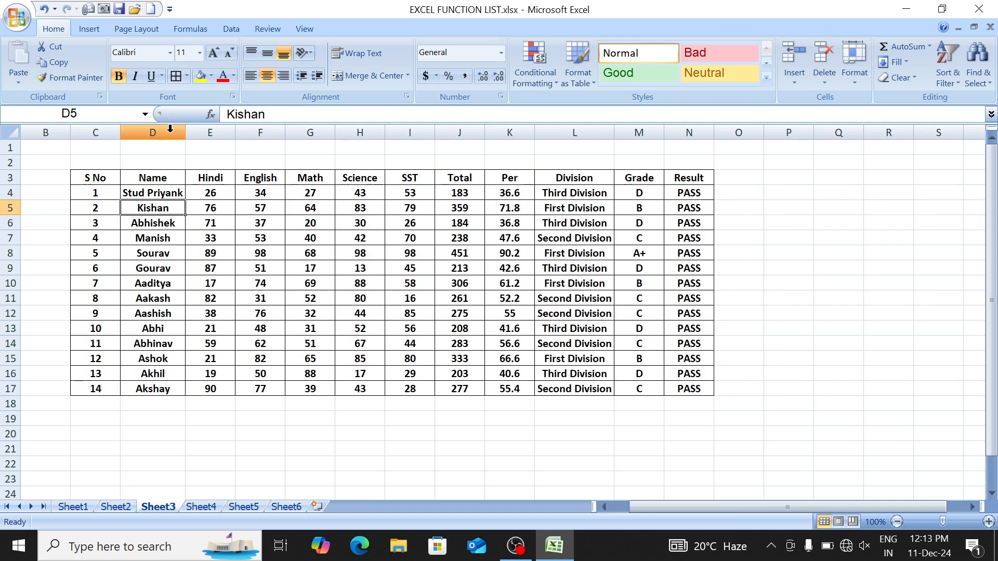
{"action": "key", "text": "ctrl+z"}
{"action": "key", "text": "Up"}
{"action": "key", "text": "ctrl+z"}
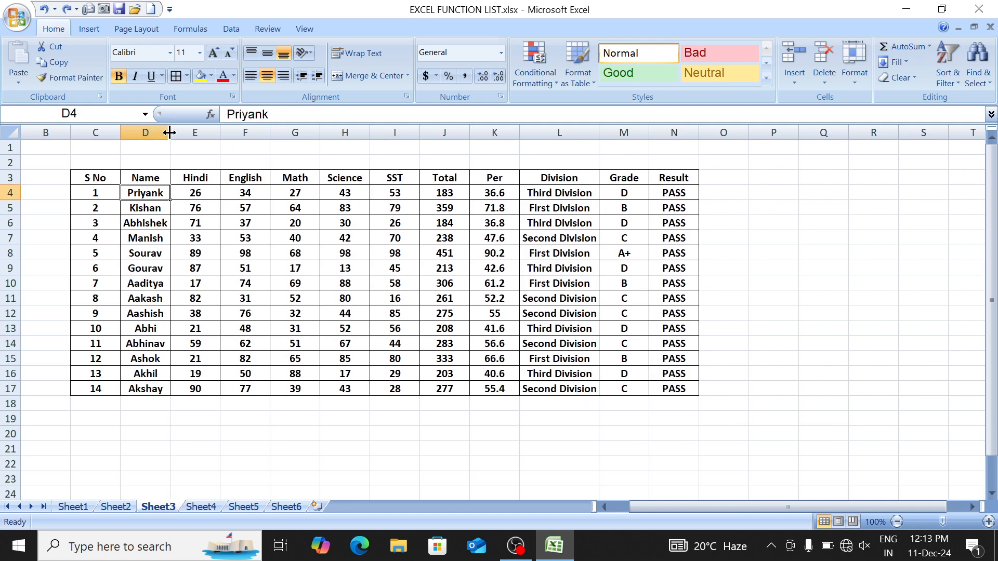
Step: Move along row 4 past the table to empty cell P4
{"action": "key", "text": "Right"}
{"action": "key", "text": "ctrl+Right"}
{"action": "key", "text": "Right"}
{"action": "key", "text": "Right"}
Step: Enter =CONCATENATE("Stud ",D4) in P4
{"action": "type", "text": "="}
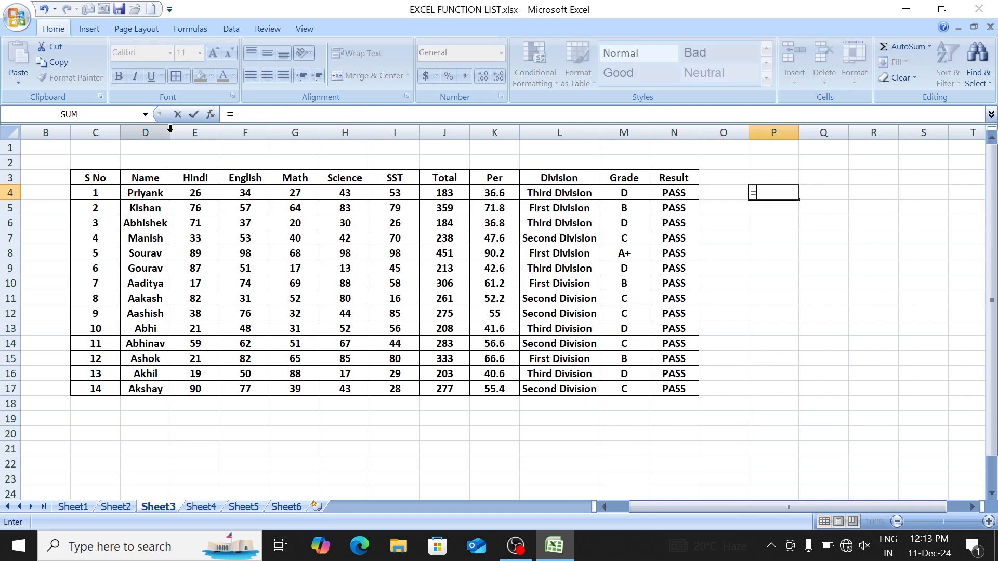
{"action": "type", "text": "conc"}
{"action": "key", "text": "Tab"}
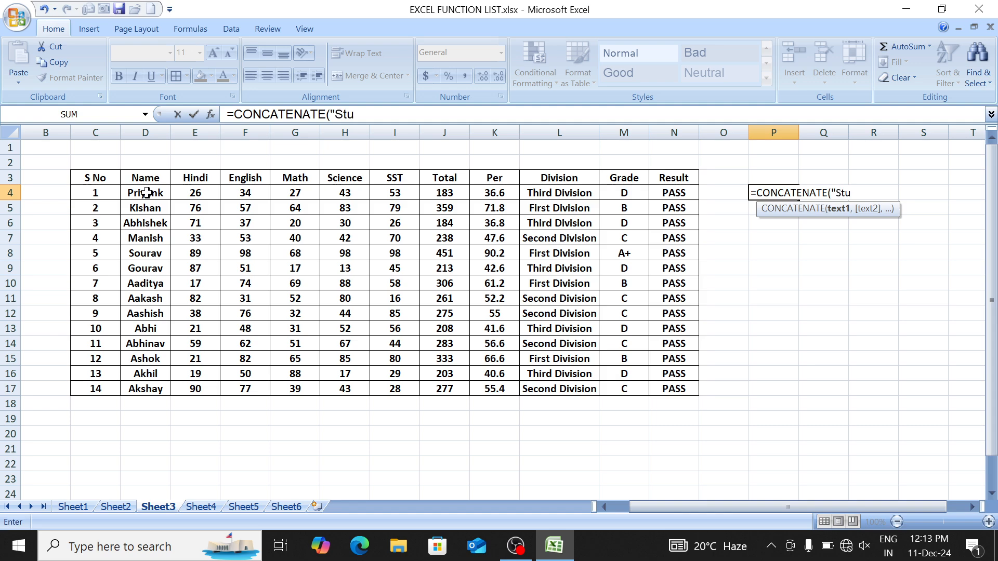
{"action": "type", "text": "\","}
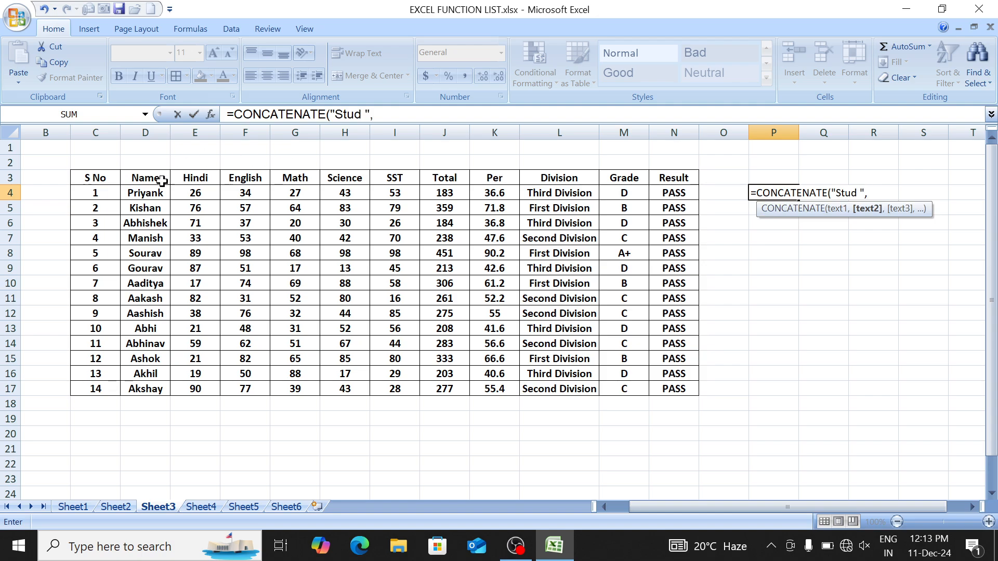
{"action": "left_click", "coordinate": [150, 193]}
{"action": "type", "text": ")"}
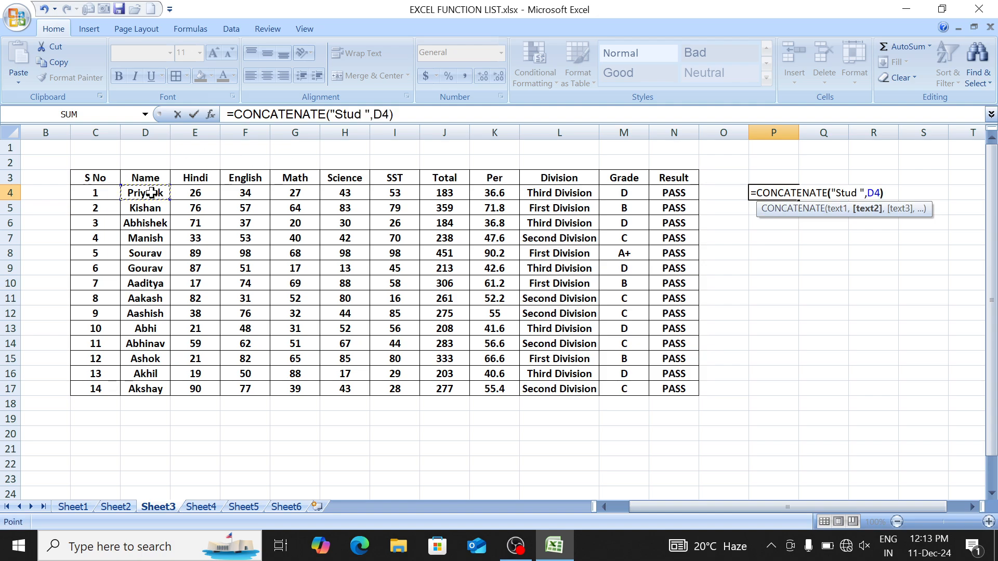
{"action": "key", "text": "ctrl+Return"}
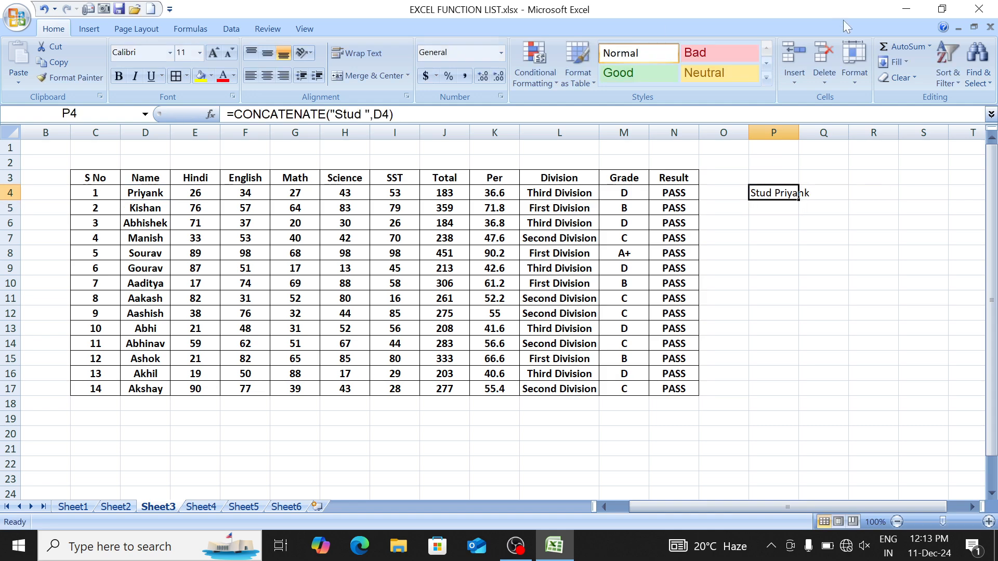
Step: Widen column P and fill the Stud formula down to P17
{"action": "left_click_drag", "start_coordinate": [798, 132], "coordinate": [822, 134]}
{"action": "left_click_drag", "start_coordinate": [821, 200], "coordinate": [819, 390]}
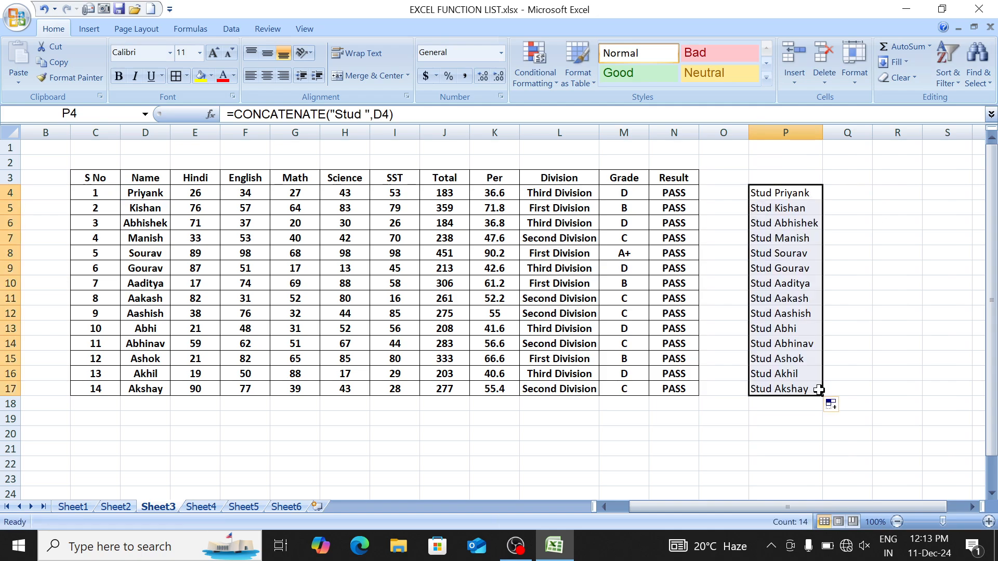
{"action": "left_click_drag", "start_coordinate": [785, 193], "coordinate": [783, 389]}
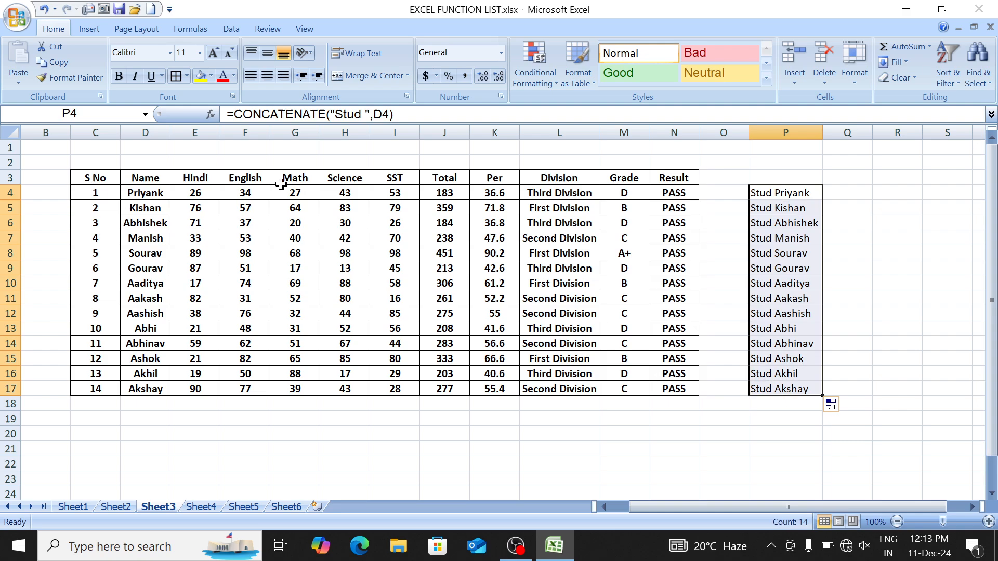
Step: Copy P4:P17 and paste it as values over the Name column at D4
{"action": "left_click", "coordinate": [58, 62]}
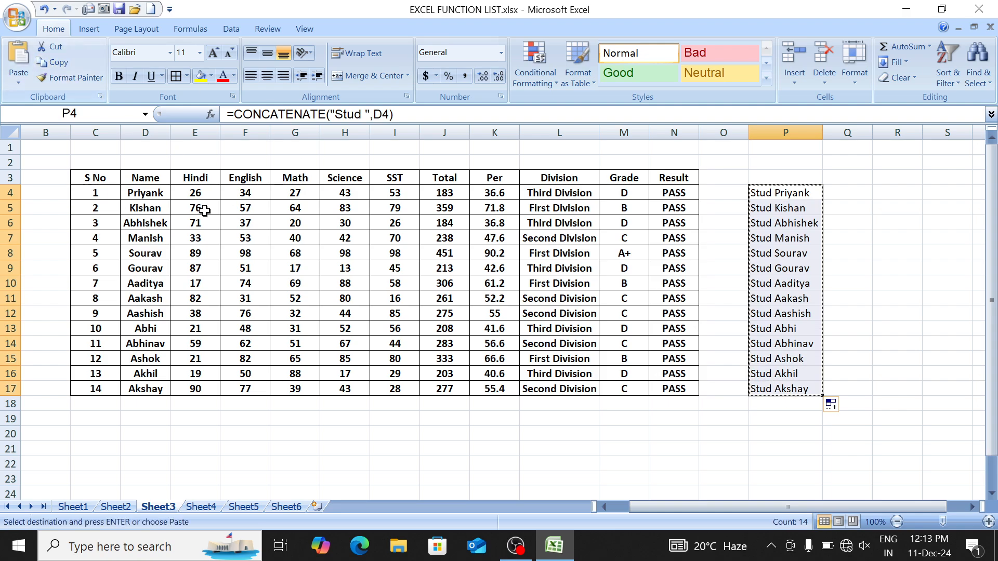
{"action": "left_click", "coordinate": [135, 194]}
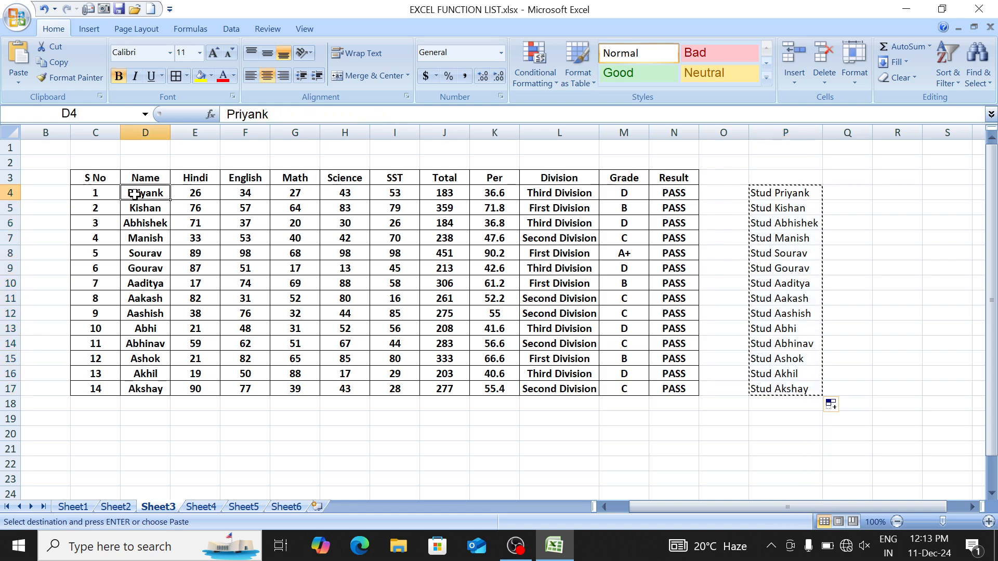
{"action": "left_click", "coordinate": [19, 55]}
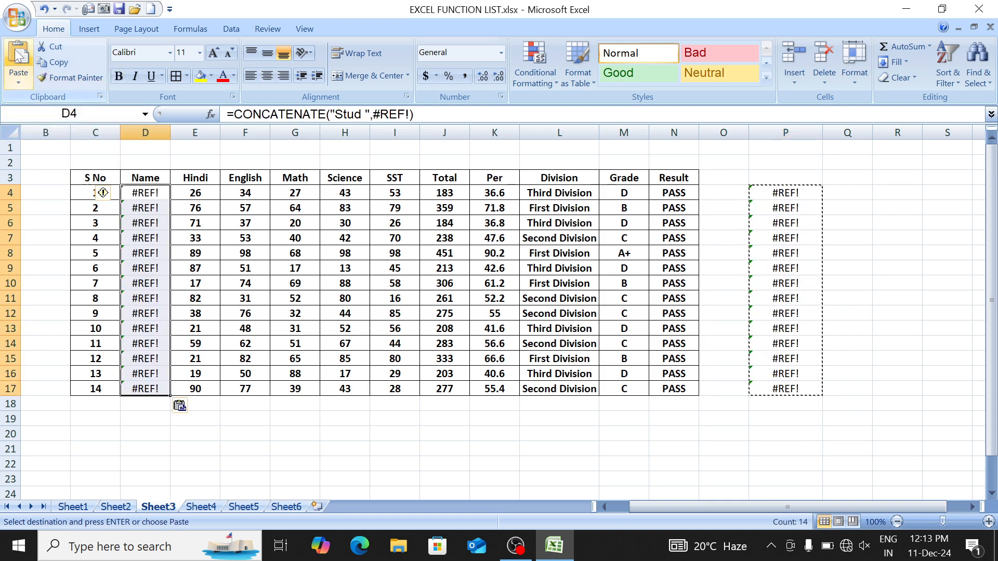
{"action": "key", "text": "ctrl+z"}
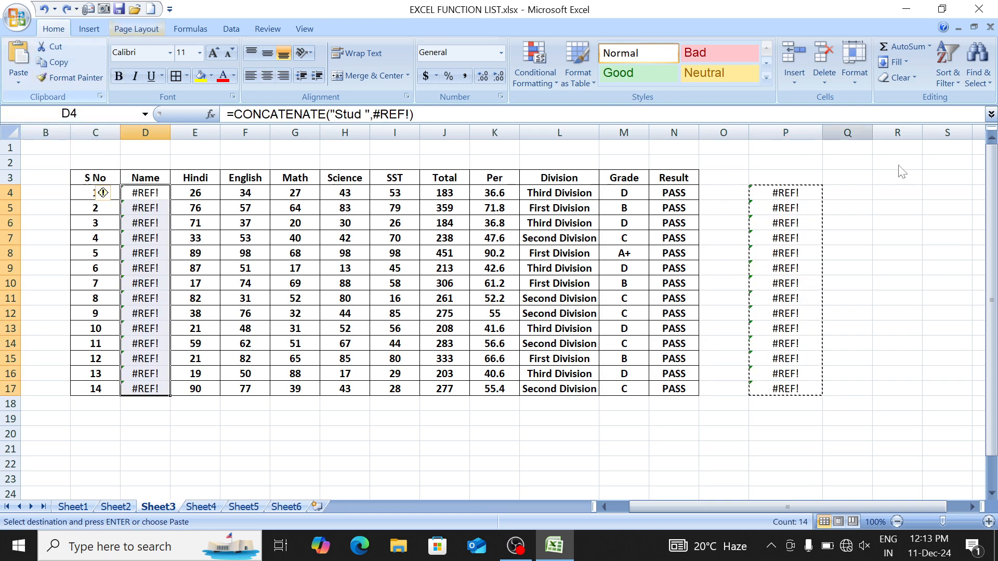
{"action": "left_click", "coordinate": [22, 75]}
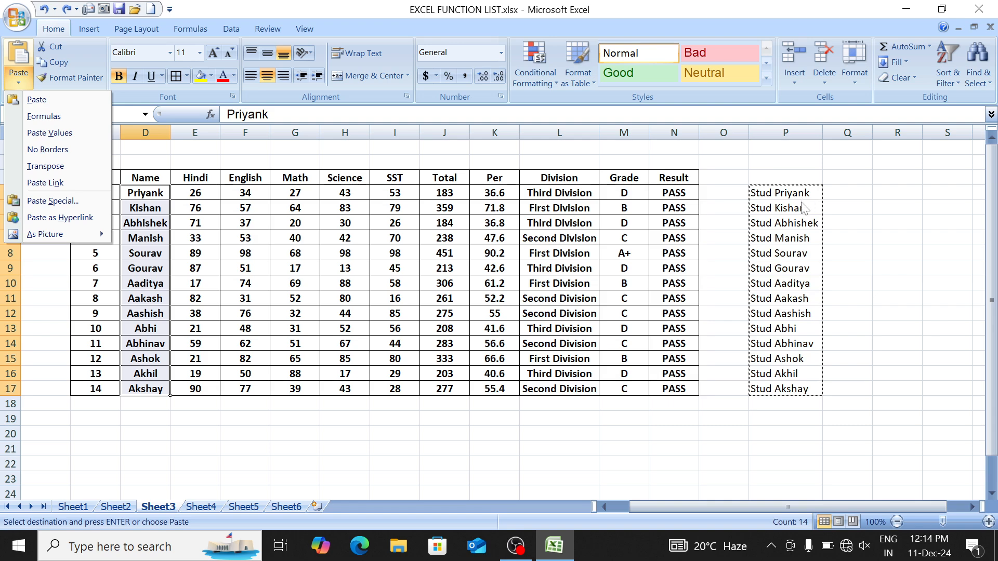
{"action": "left_click", "coordinate": [60, 133]}
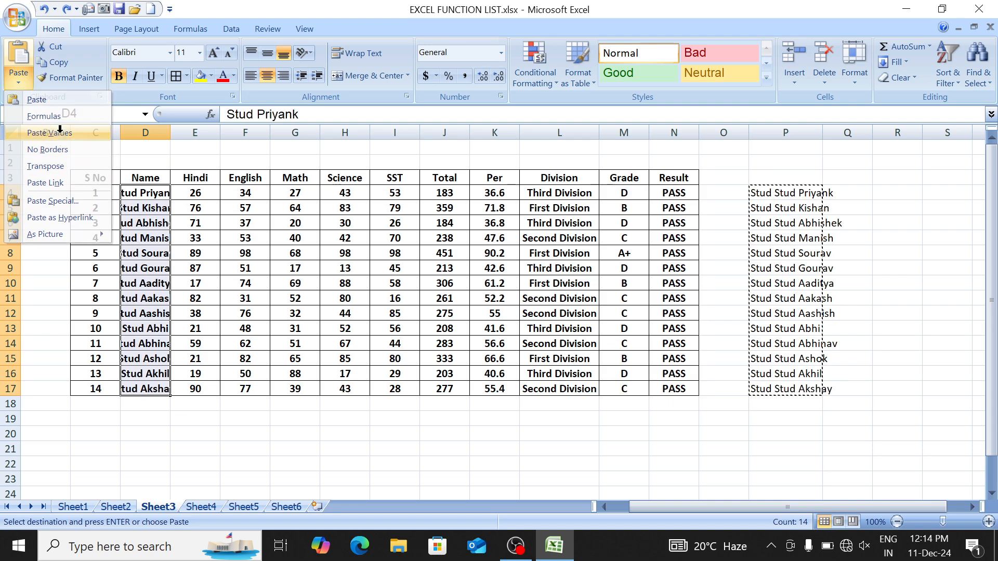
Step: Clear helper column P and widen column D to fit the Stud-prefixed names
{"action": "left_click_drag", "start_coordinate": [783, 183], "coordinate": [816, 414]}
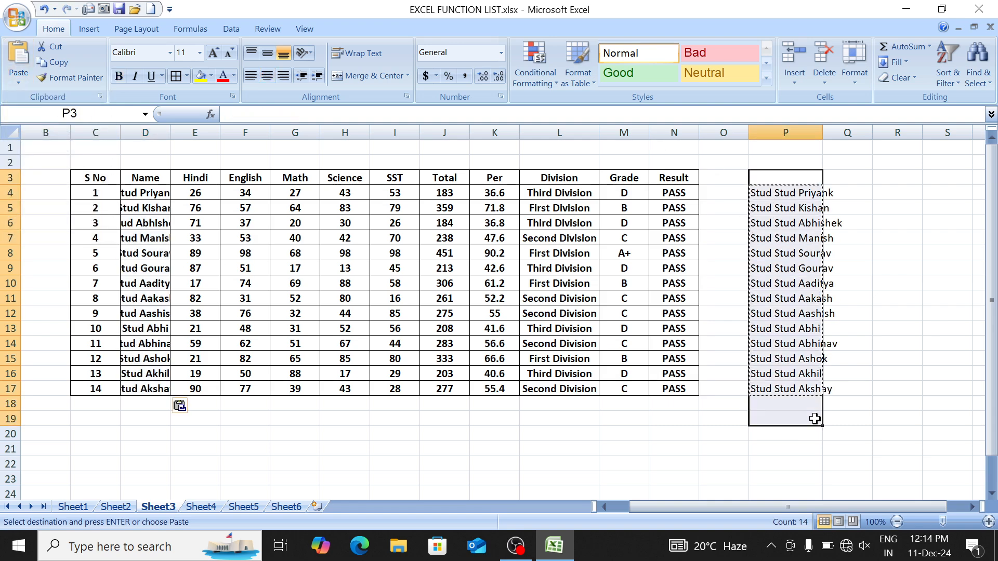
{"action": "key", "text": "Delete"}
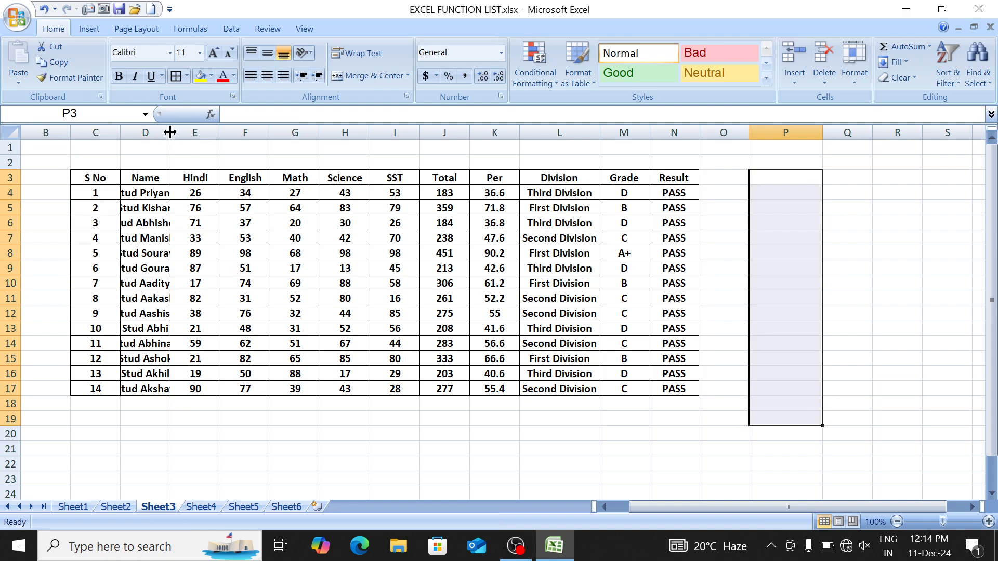
{"action": "left_click_drag", "start_coordinate": [170, 132], "coordinate": [199, 134]}
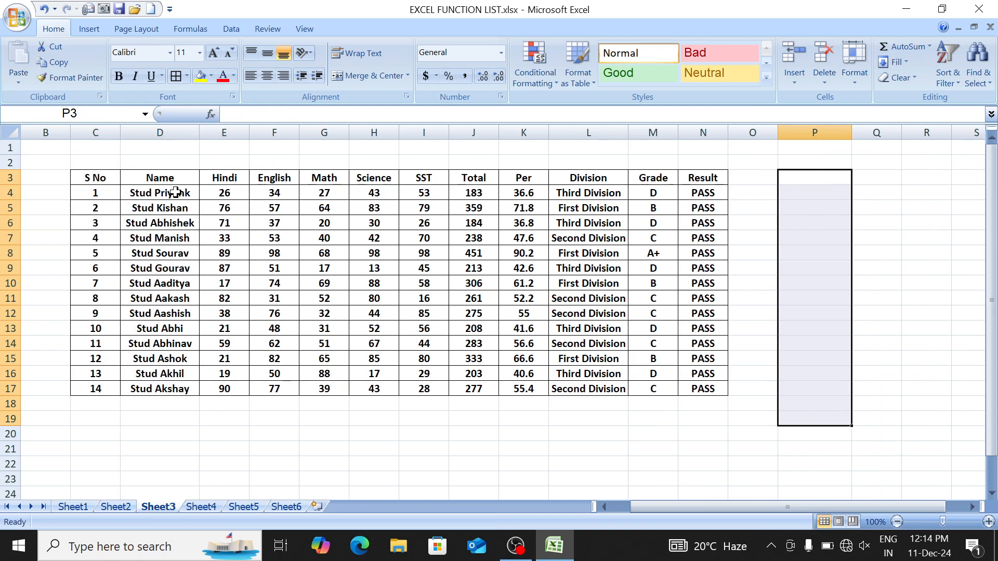
{"action": "left_click_drag", "start_coordinate": [174, 193], "coordinate": [175, 382]}
{"action": "left_click", "coordinate": [221, 463]}
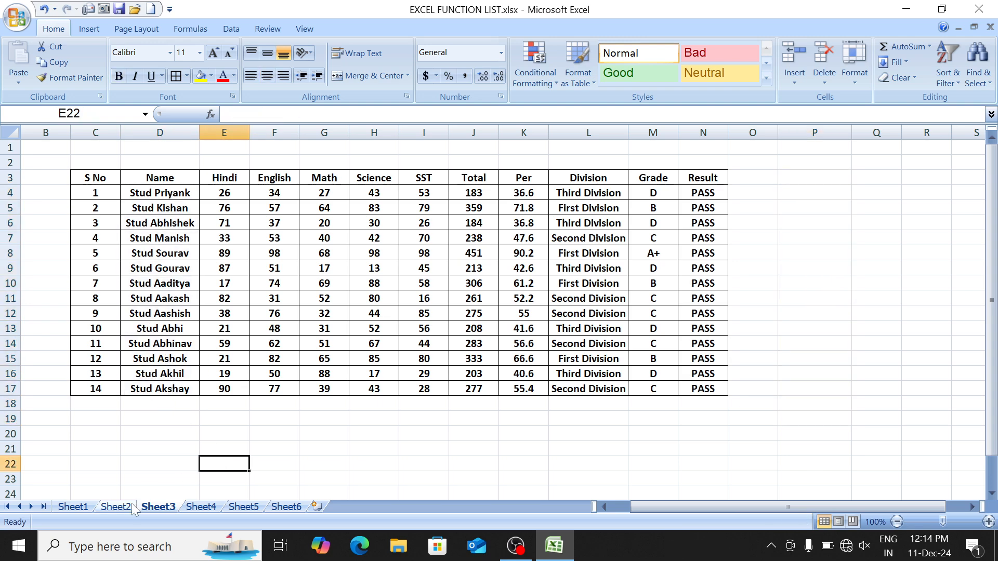
Step: On Sheet2, clear the entries above the number table and delete rows 1–3
{"action": "left_click", "coordinate": [132, 503]}
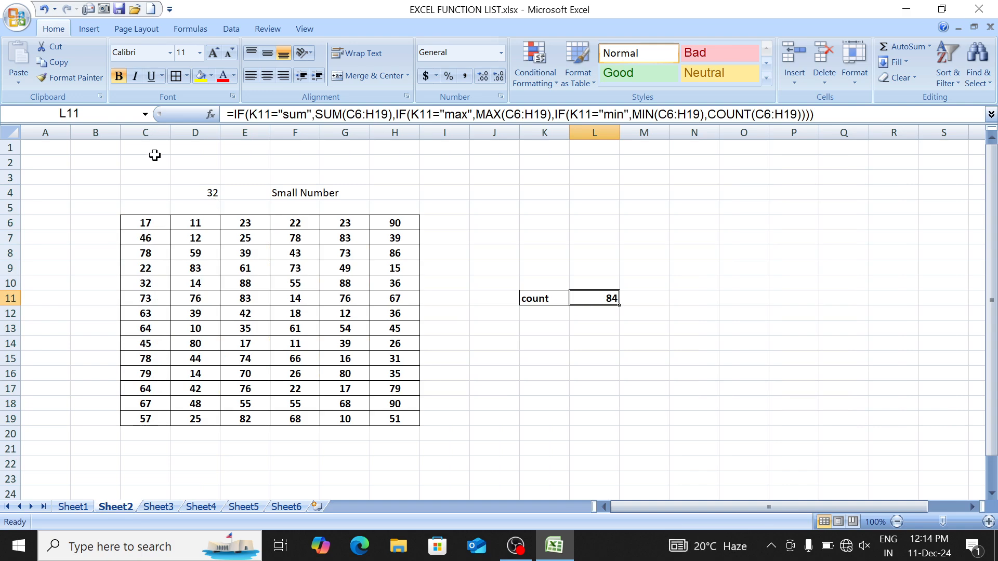
{"action": "left_click_drag", "start_coordinate": [154, 157], "coordinate": [335, 200]}
{"action": "key", "text": "Delete"}
{"action": "key", "text": "Up"}
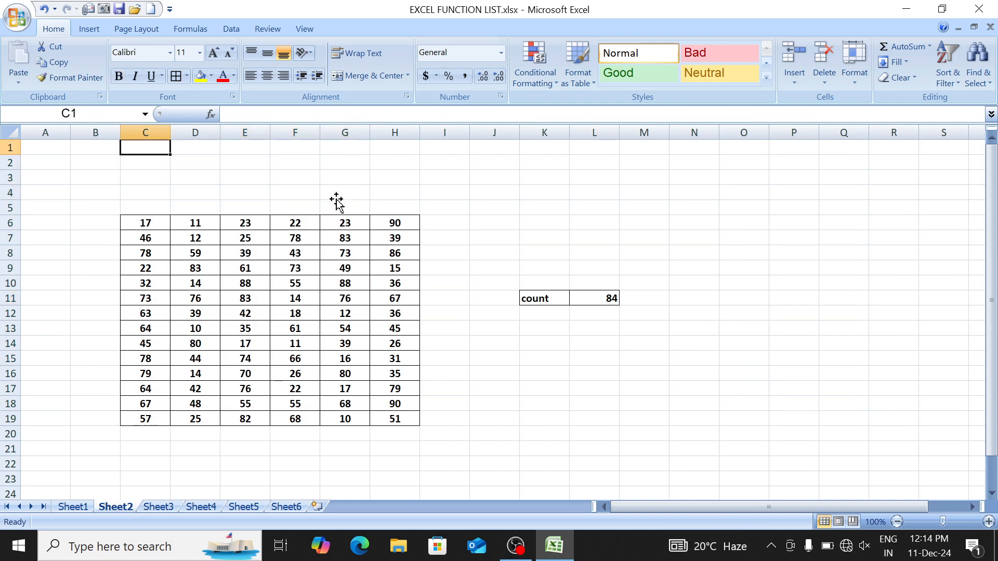
{"action": "key", "text": "shift+Down"}
{"action": "key", "text": "shift+Down"}
{"action": "key", "text": "shift+space"}
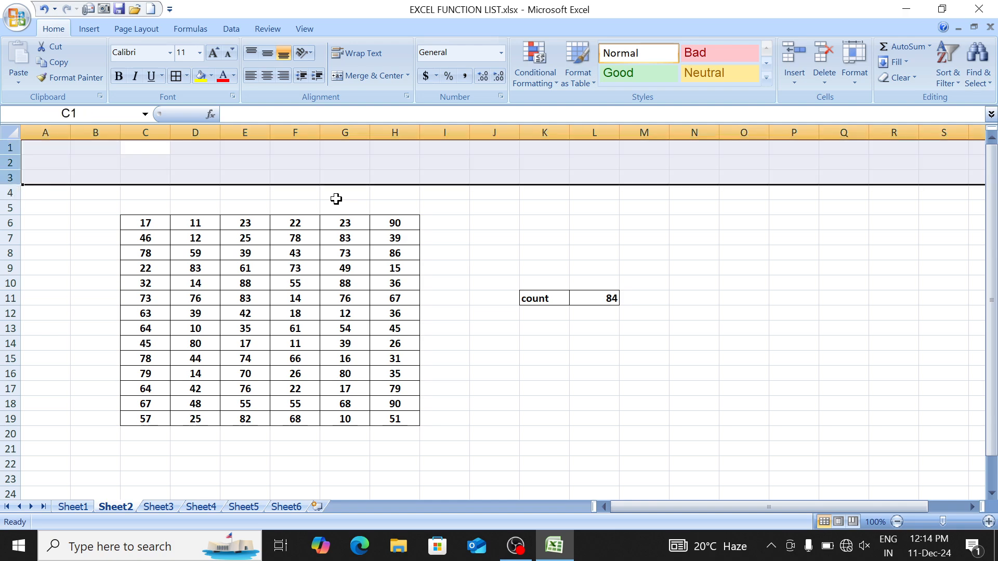
{"action": "key", "text": "ctrl+minus"}
Step: Select C19:H20 just below the number table
{"action": "key", "text": "Left"}
{"action": "key", "text": "Down"}
{"action": "key", "text": "Down"}
{"action": "key", "text": "Down"}
{"action": "key", "text": "Right"}
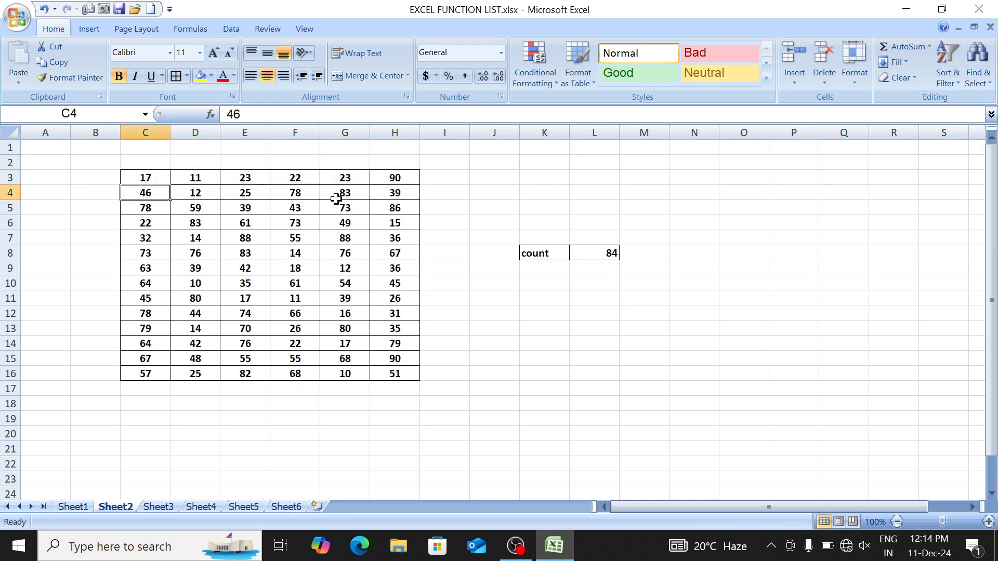
{"action": "key", "text": "ctrl+Down"}
{"action": "key", "text": "Down"}
{"action": "key", "text": "Down"}
{"action": "key", "text": "Down"}
{"action": "key", "text": "shift+Right"}
{"action": "key", "text": "shift+Right"}
{"action": "key", "text": "shift+Right"}
{"action": "key", "text": "shift+Right"}
{"action": "key", "text": "shift+Right"}
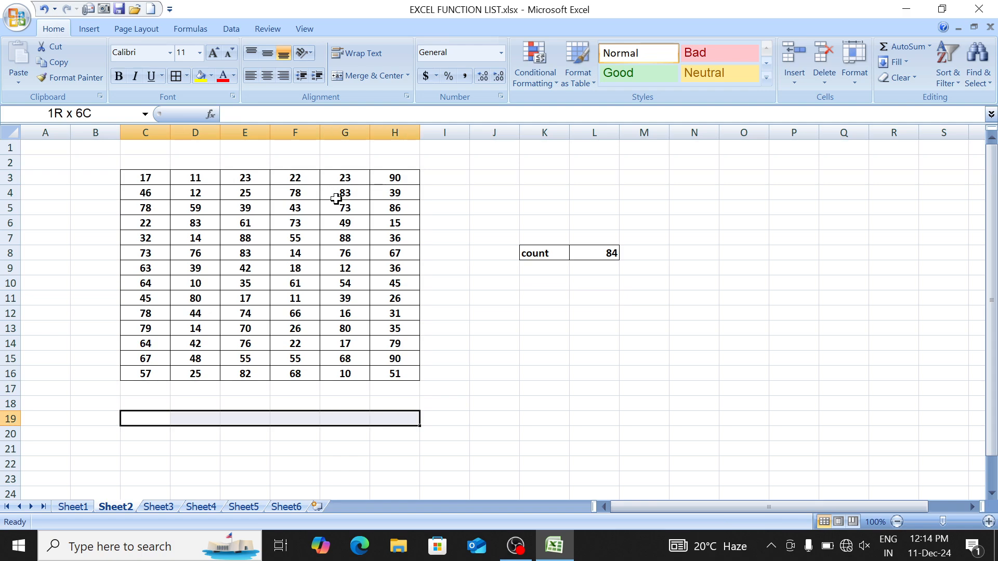
{"action": "key", "text": "shift+Down"}
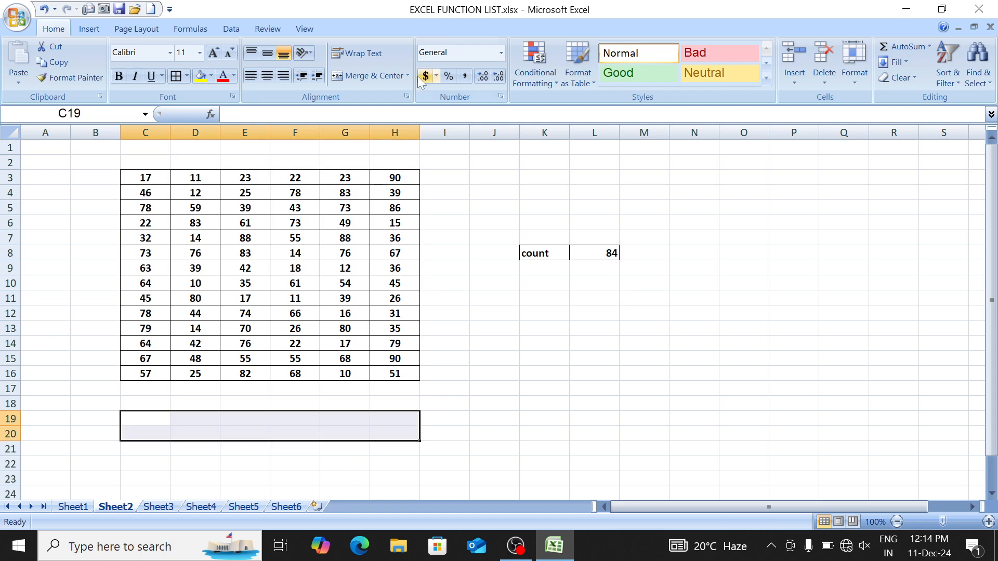
Step: Merge C19:H20 centred and middle-aligned, typing then erasing trial text 'Total sum is :'
{"action": "left_click", "coordinate": [375, 73]}
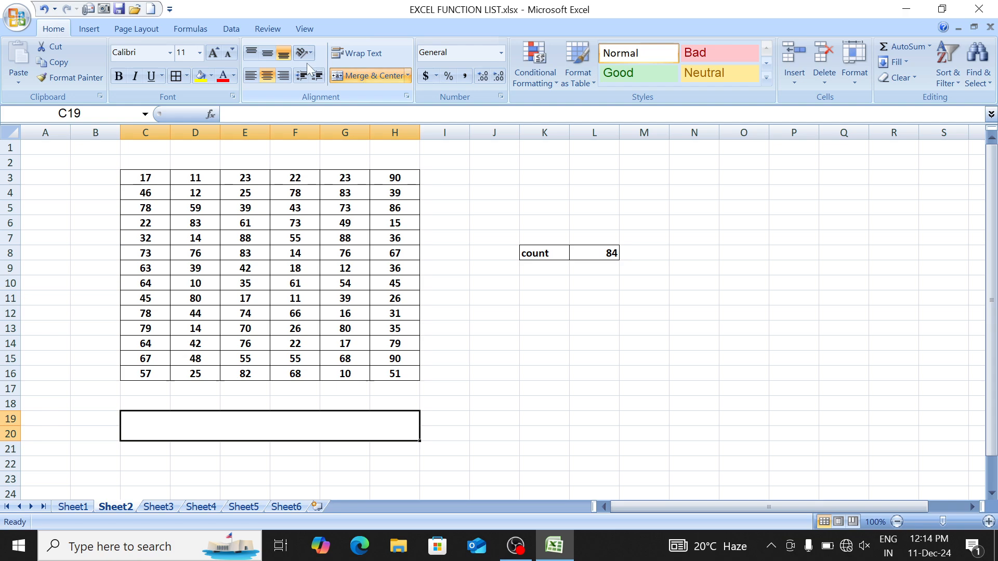
{"action": "left_click", "coordinate": [267, 57]}
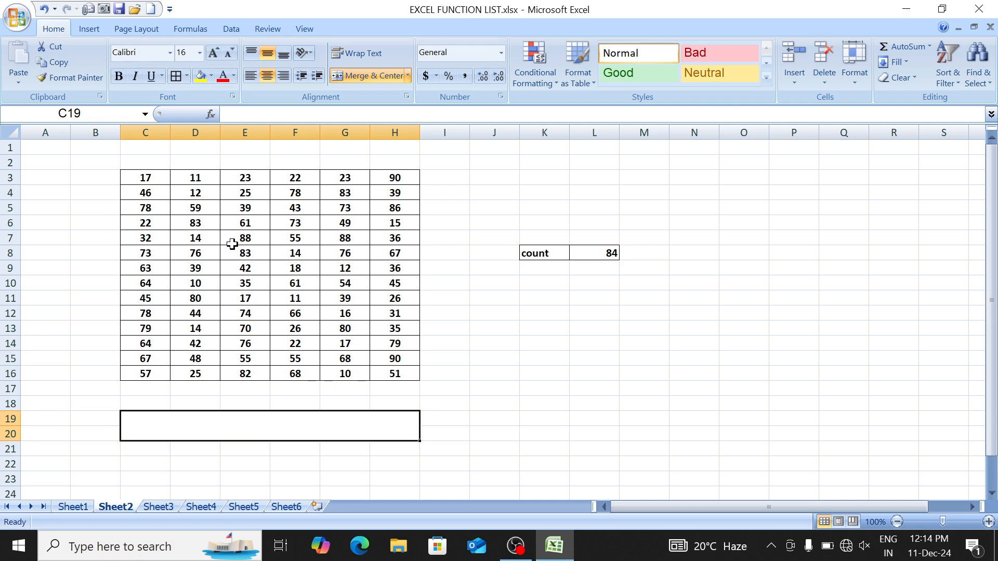
{"action": "type", "text": "To"}
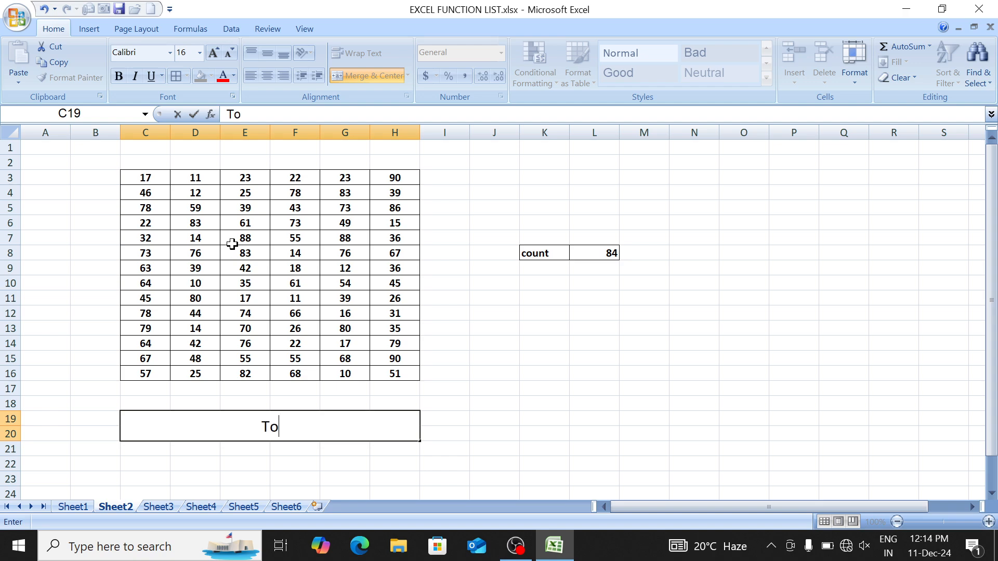
{"action": "type", "text": "tal sum"}
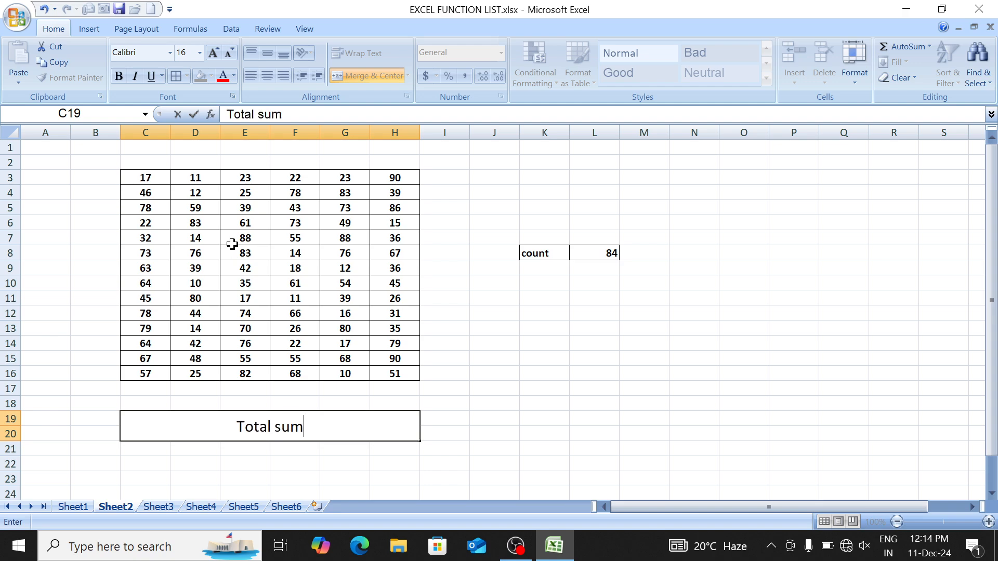
{"action": "type", "text": " is :"}
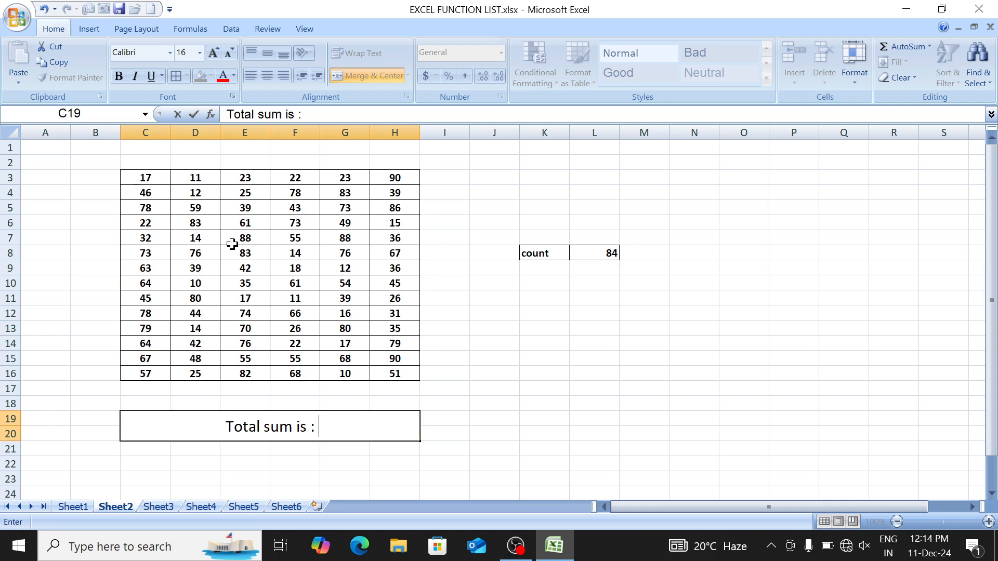
{"action": "type", "text": "7485"}
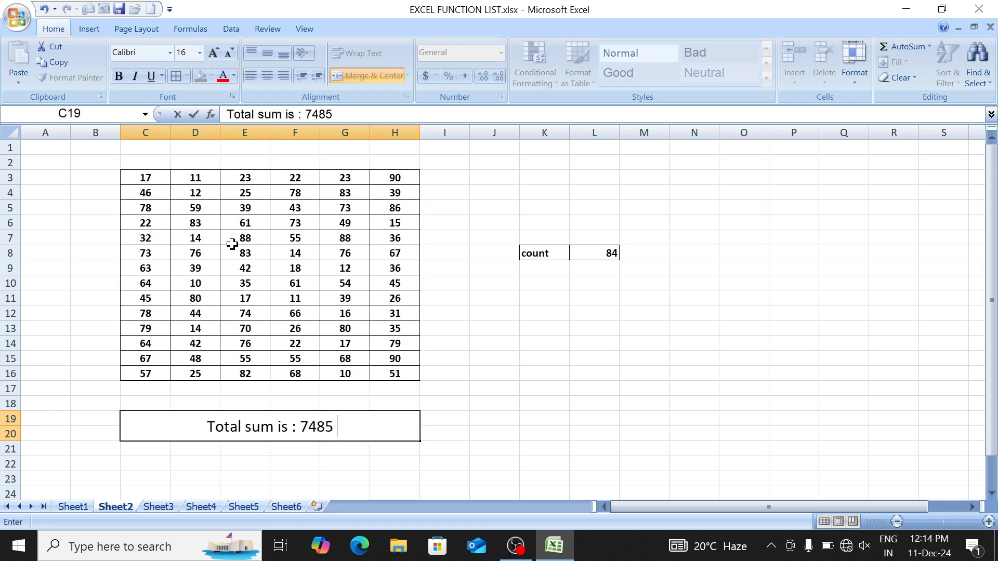
{"action": "type", "text": " to"}
{"action": "key", "text": "BackSpace"}
{"action": "key", "text": "BackSpace"}
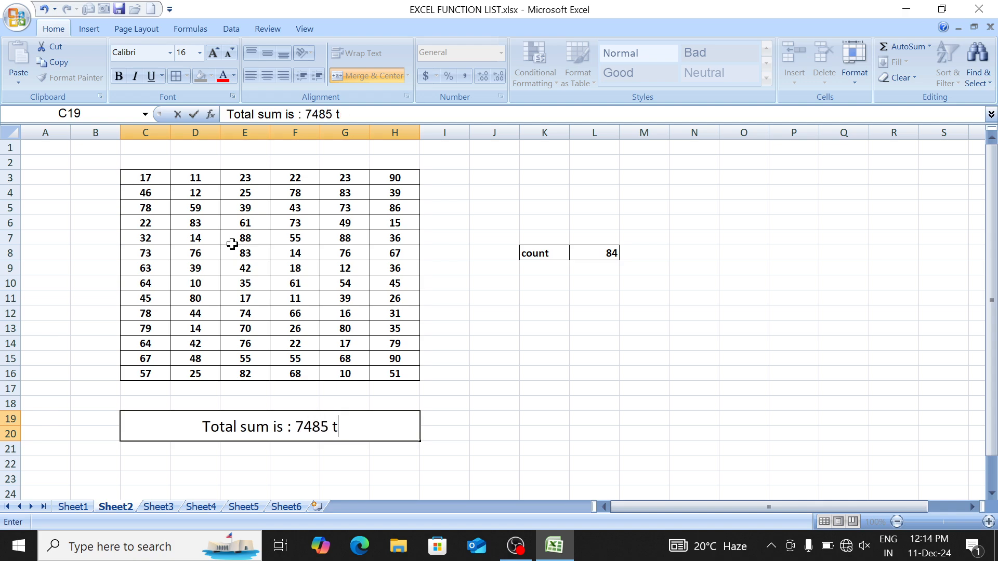
{"action": "type", "text": "Tota"}
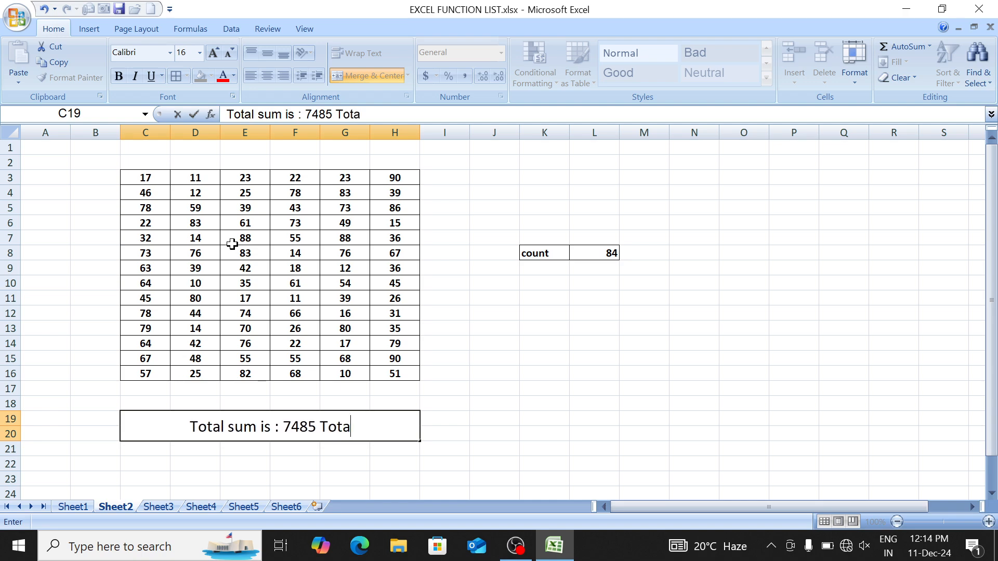
{"action": "type", "text": "l Value is :"}
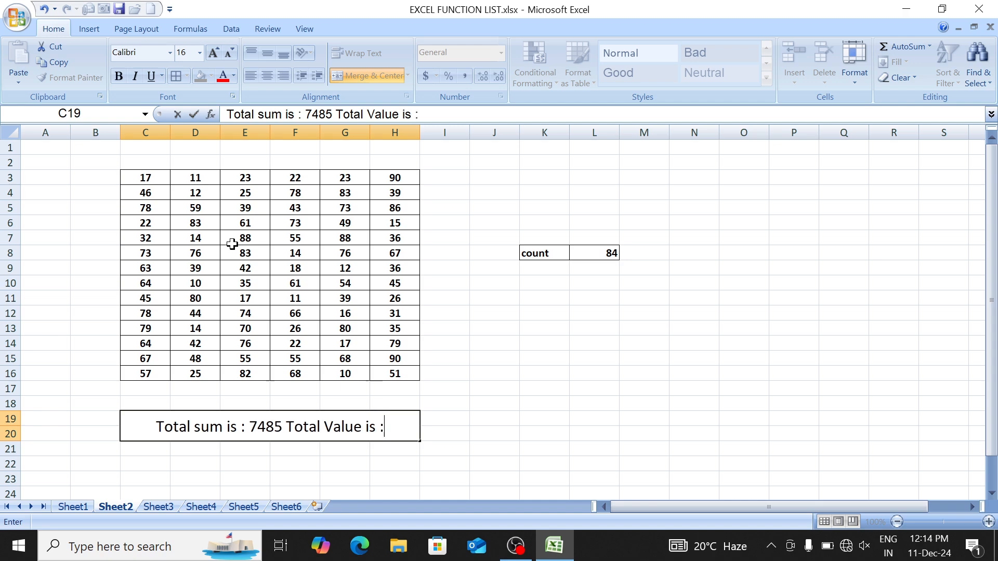
{"action": "type", "text": " 34"}
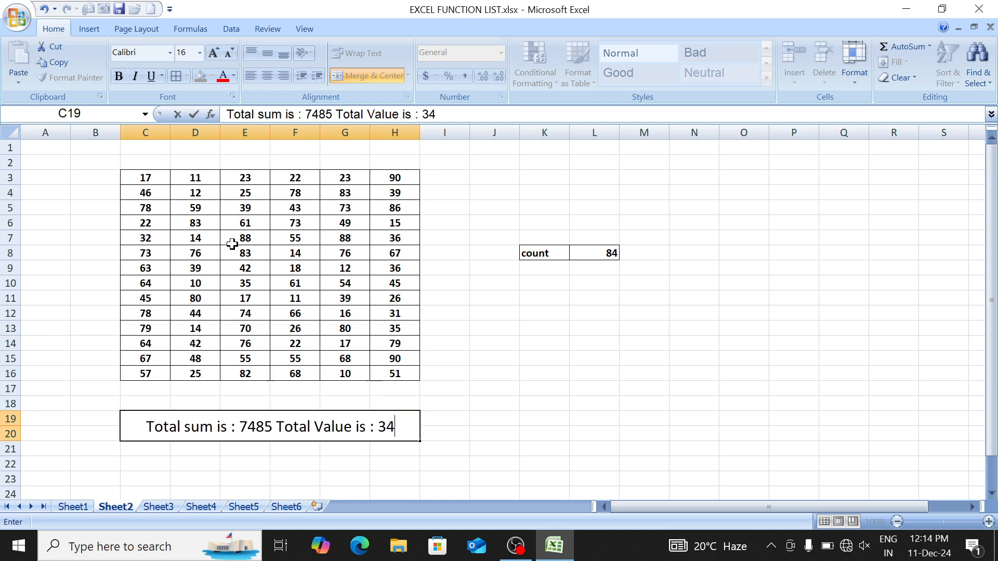
{"action": "key", "text": "BackSpace"}
{"action": "key", "text": "BackSpace"}
{"action": "key", "text": "BackSpace"}
{"action": "key", "text": "BackSpace"}
{"action": "key", "text": "BackSpace"}
{"action": "key", "text": "BackSpace"}
{"action": "key", "text": "BackSpace"}
{"action": "key", "text": "BackSpace"}
{"action": "key", "text": "BackSpace"}
{"action": "key", "text": "BackSpace"}
{"action": "key", "text": "BackSpace"}
{"action": "key", "text": "BackSpace"}
{"action": "key", "text": "BackSpace"}
{"action": "key", "text": "BackSpace"}
{"action": "key", "text": "BackSpace"}
{"action": "key", "text": "BackSpace"}
{"action": "key", "text": "BackSpace"}
{"action": "key", "text": "BackSpace"}
{"action": "key", "text": "BackSpace"}
{"action": "key", "text": "BackSpace"}
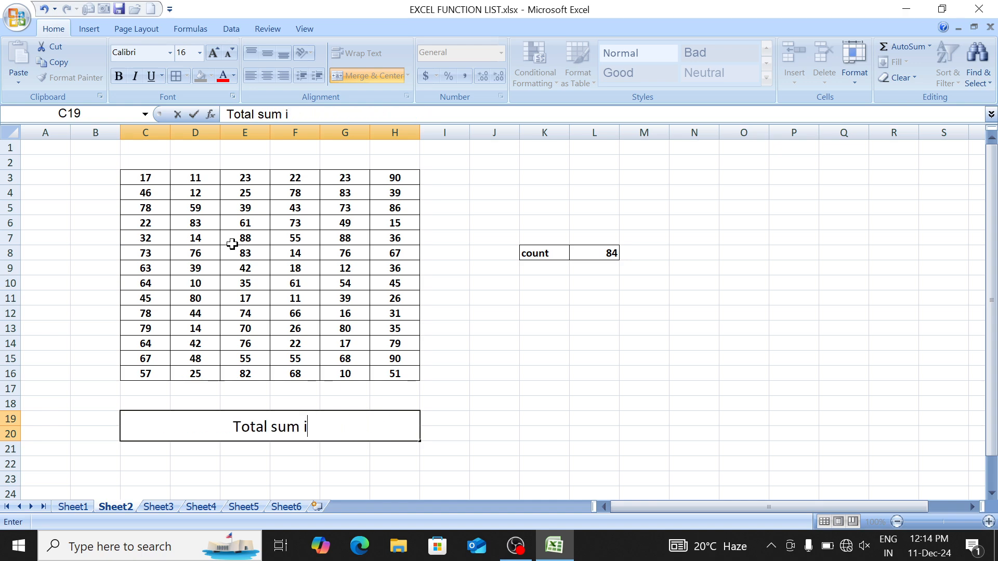
{"action": "key", "text": "Return"}
{"action": "key", "text": "Up"}
Step: Start =CONCATENATE("Total sum is : ",SUM( in C19 using the function suggestions
{"action": "type", "text": "="}
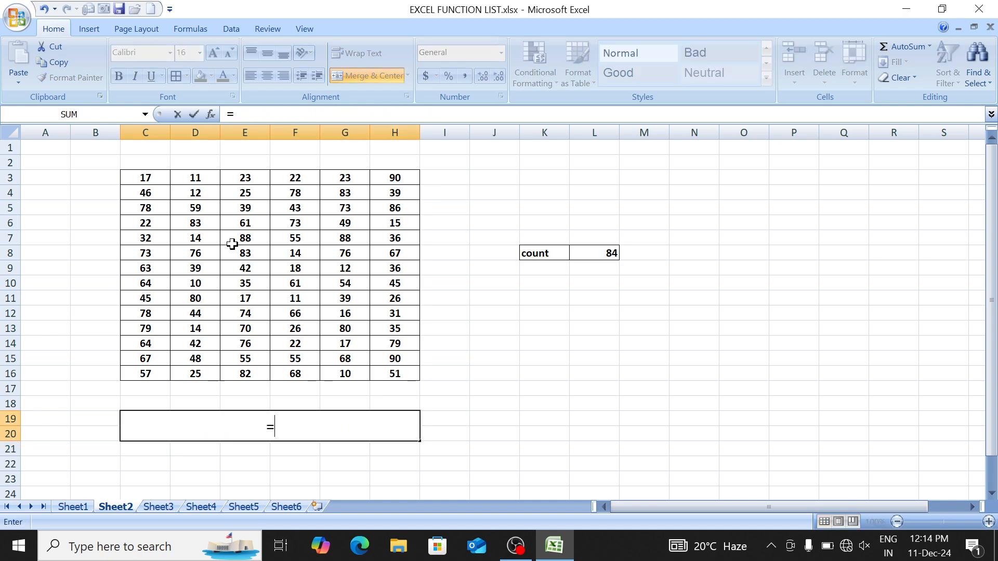
{"action": "type", "text": "conc"}
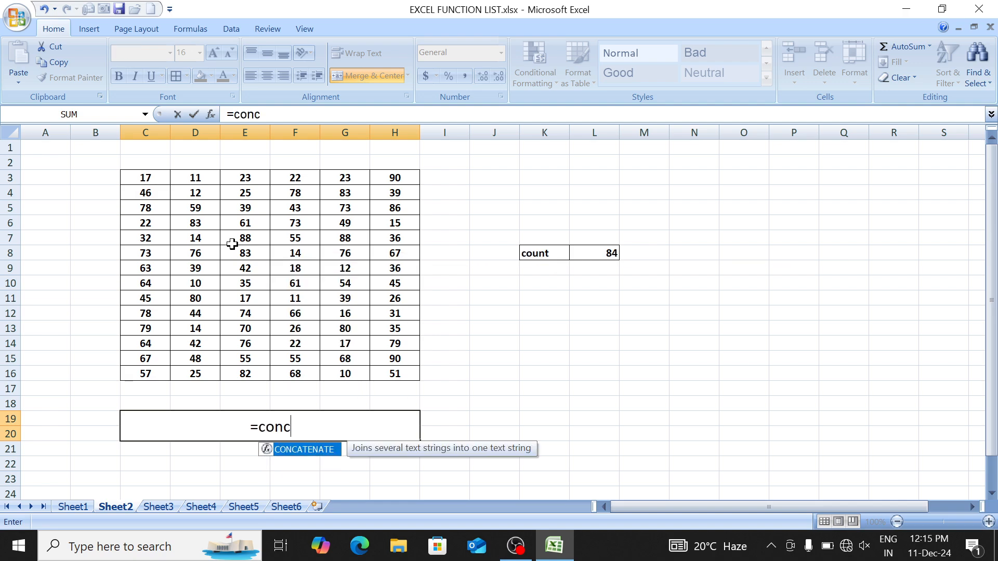
{"action": "key", "text": "Tab"}
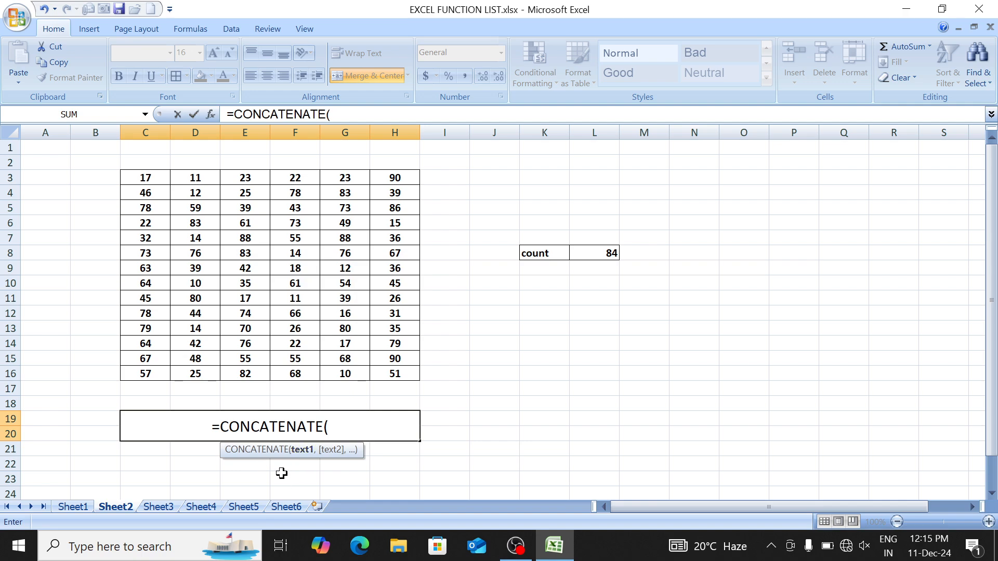
{"action": "type", "text": "\"To"}
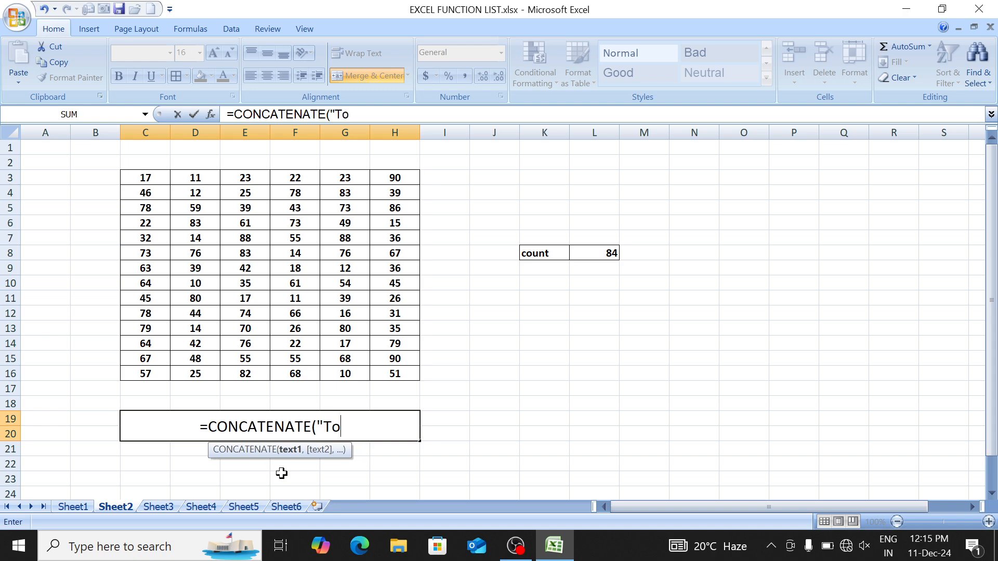
{"action": "type", "text": "tal"}
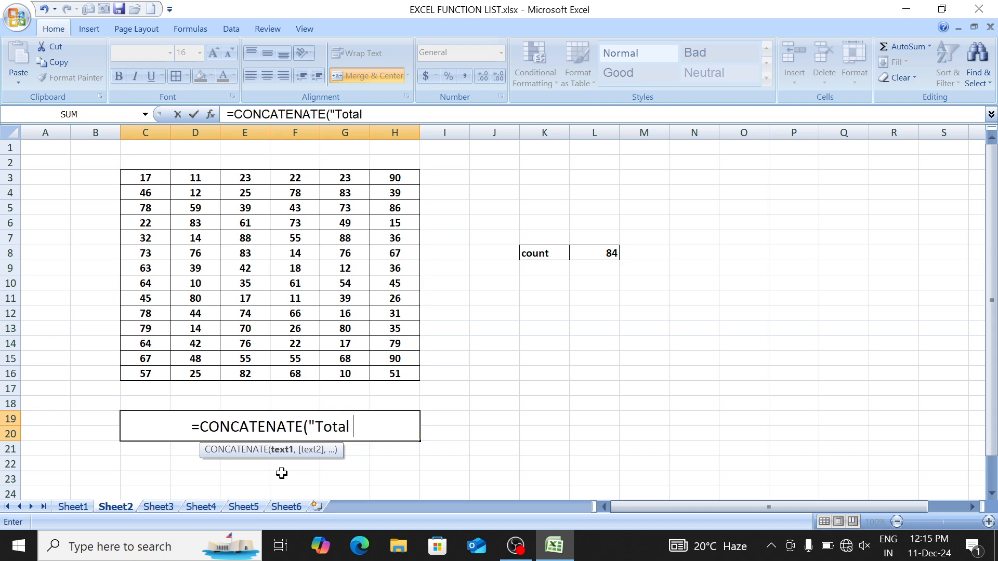
{"action": "type", "text": " sum is"}
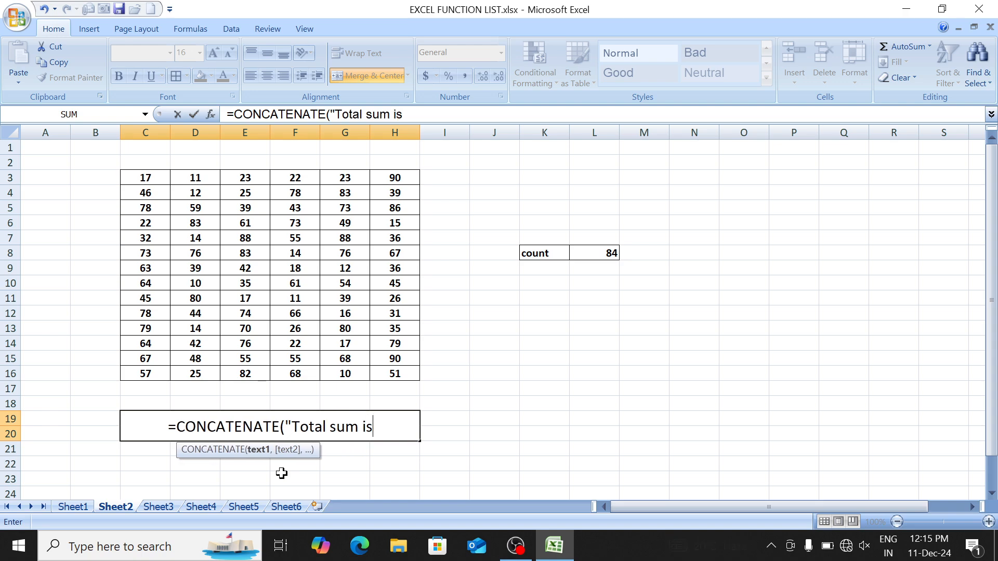
{"action": "type", "text": " : \""}
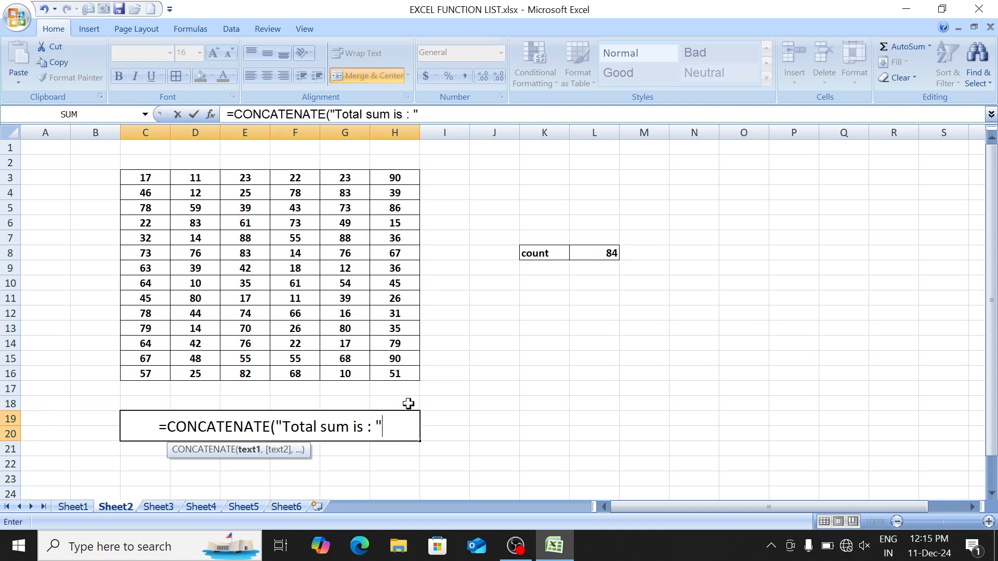
{"action": "type", "text": ","}
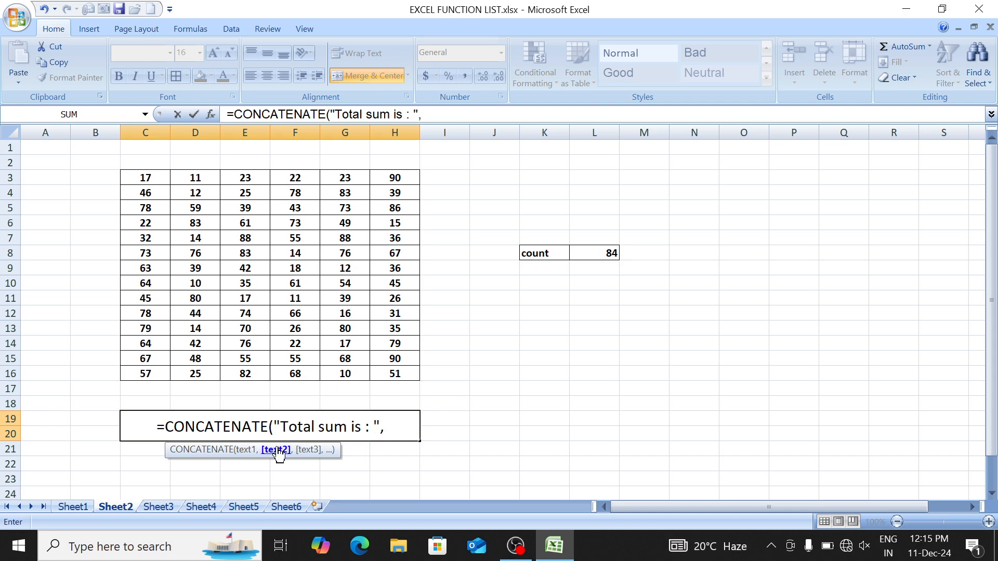
{"action": "type", "text": "sum"}
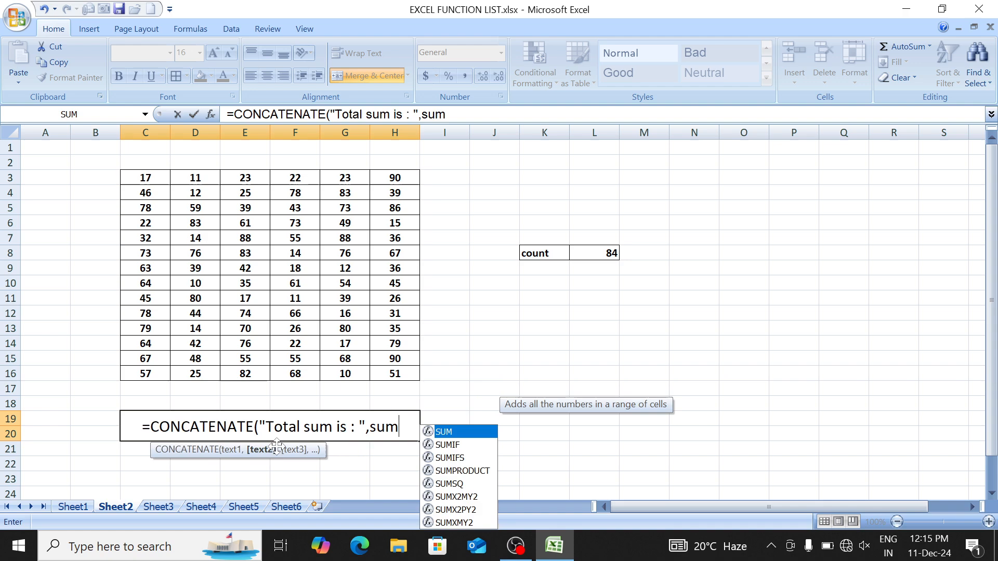
{"action": "key", "text": "Tab"}
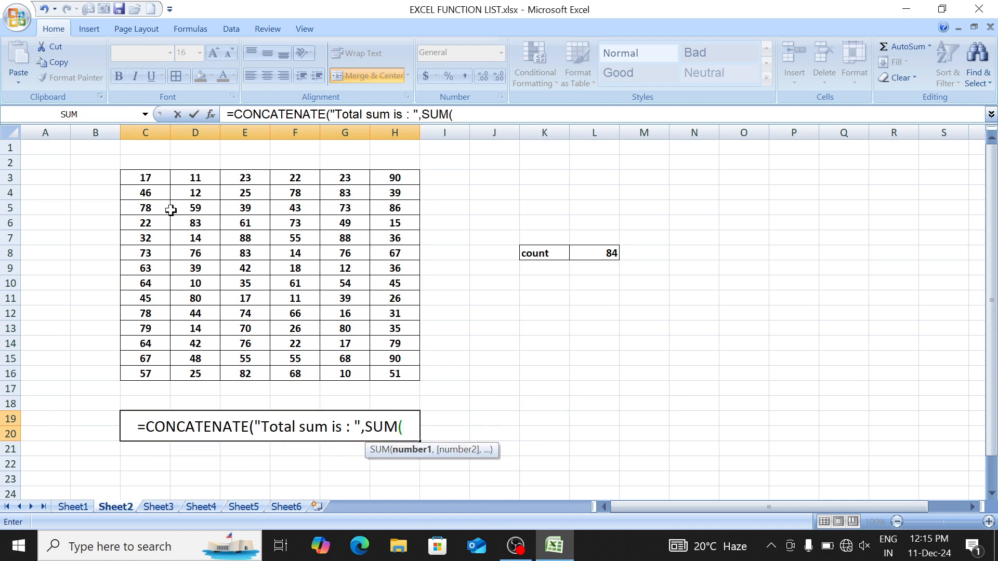
Step: Give SUM the number table range C3:H16 and close it
{"action": "left_click_drag", "start_coordinate": [147, 178], "coordinate": [394, 379]}
{"action": "type", "text": ")"}
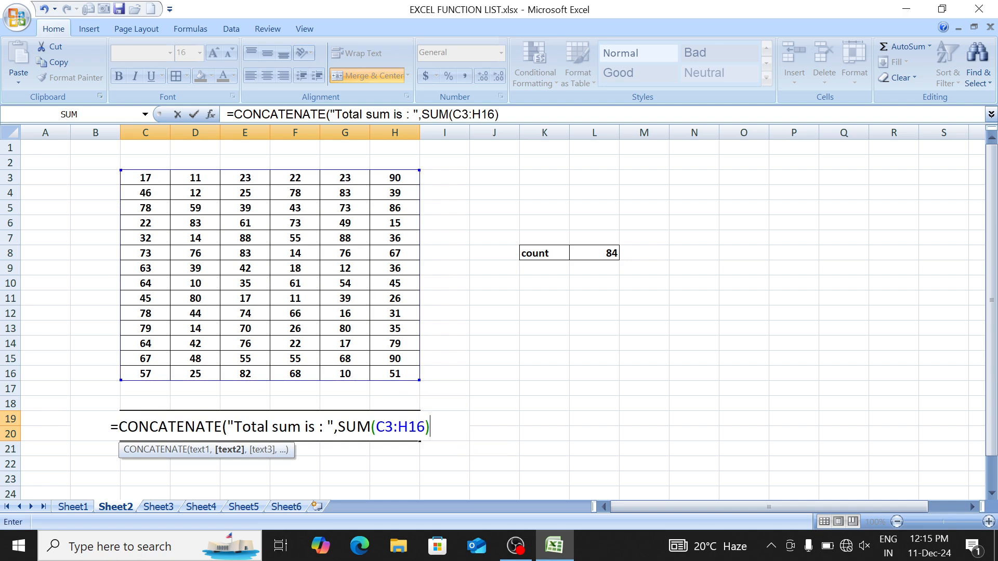
{"action": "left_click_drag", "start_coordinate": [346, 426], "coordinate": [425, 426]}
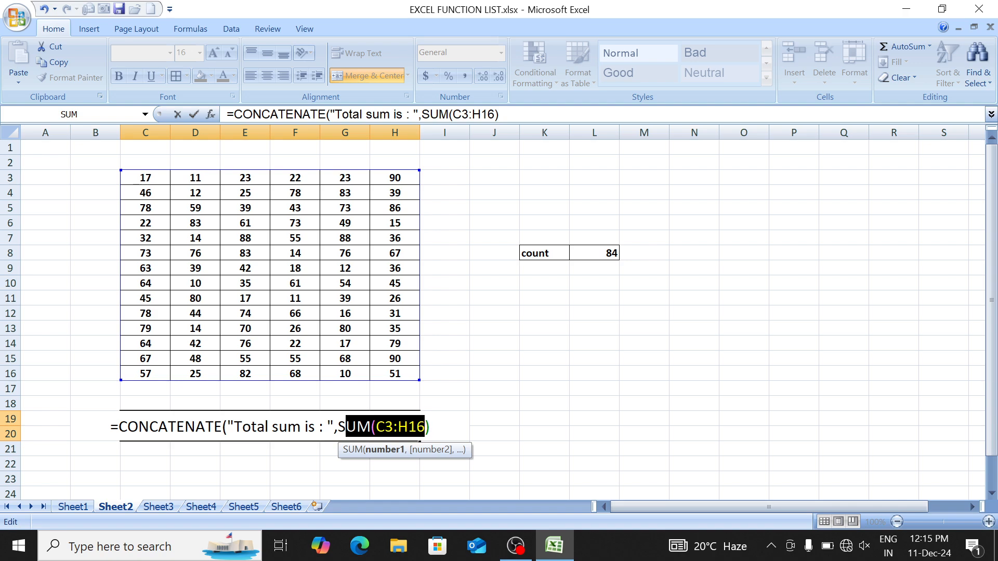
{"action": "key", "text": "End"}
Step: Append " Total Value is : " with COUNT(C3:H16) and commit the formula
{"action": "type", "text": ","}
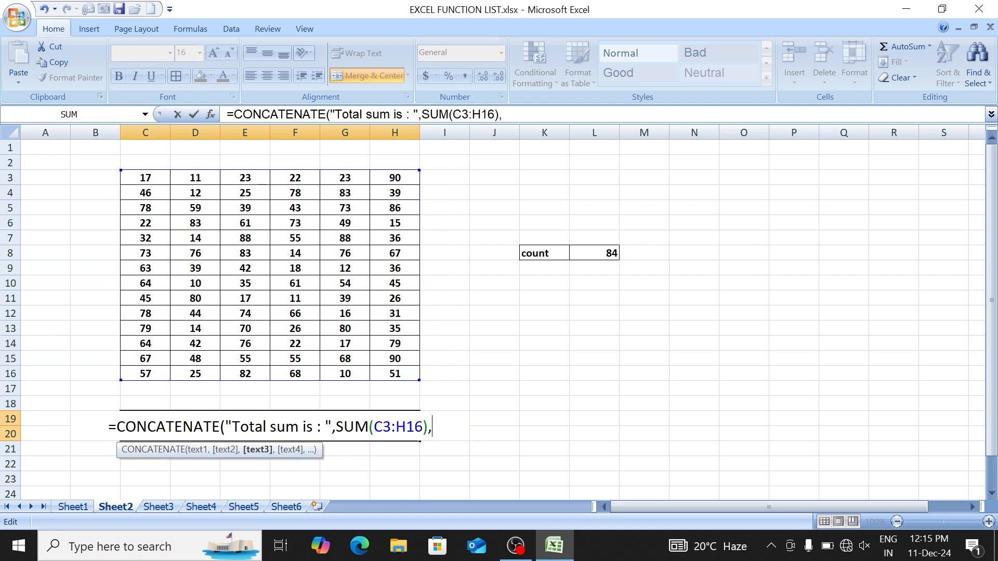
{"action": "type", "text": "\""}
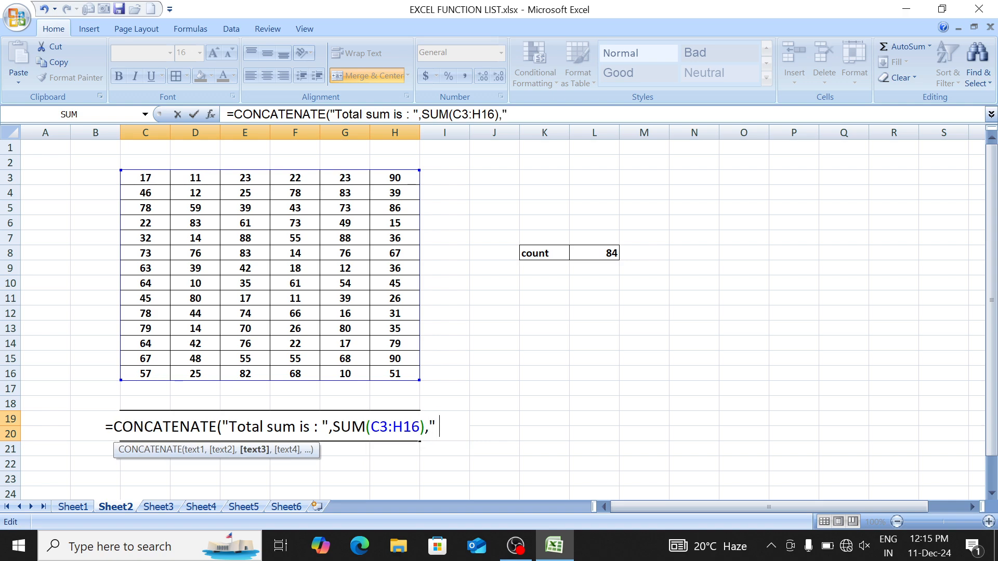
{"action": "type", "text": " Tot"}
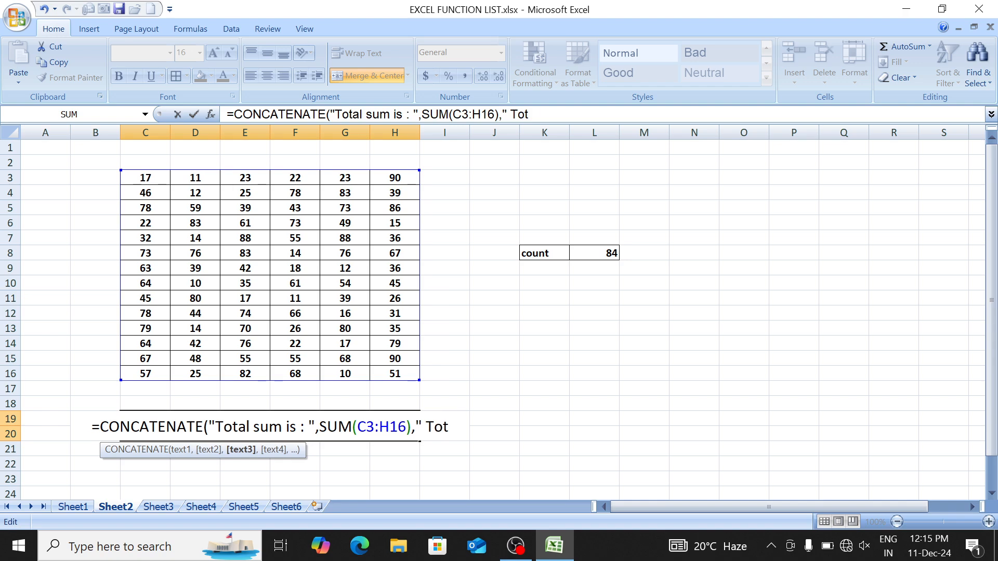
{"action": "type", "text": "al Value "}
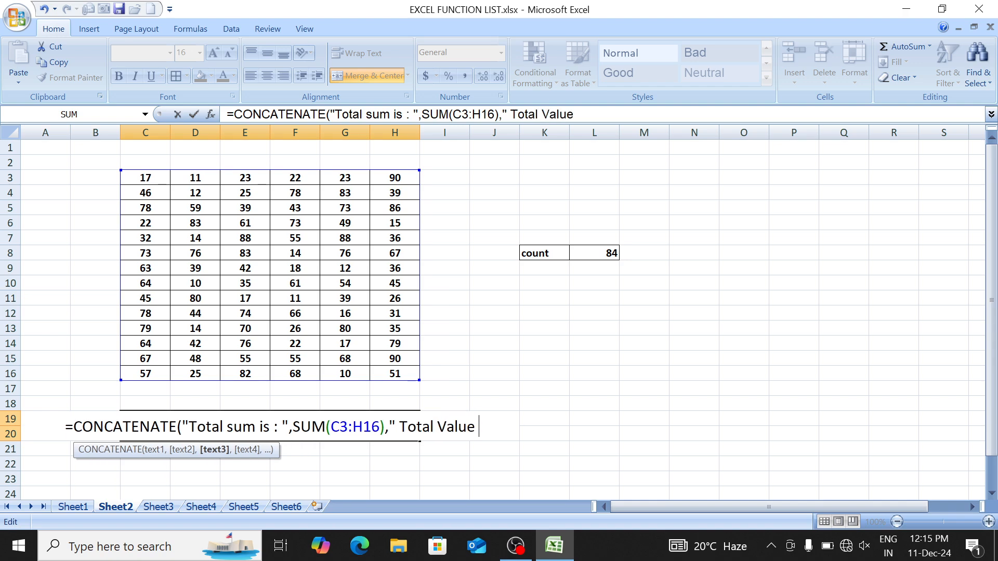
{"action": "type", "text": "is : \","}
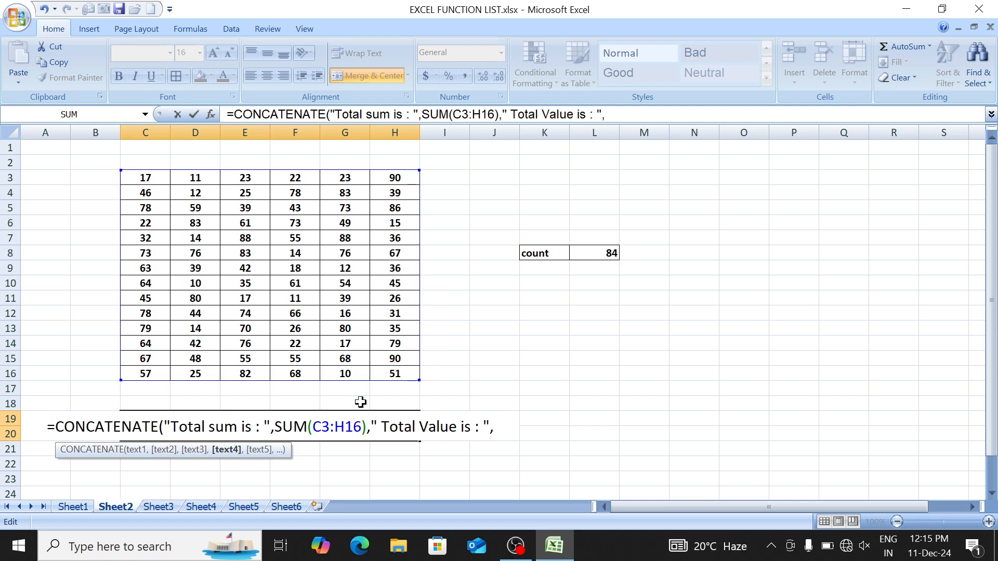
{"action": "type", "text": "coun"}
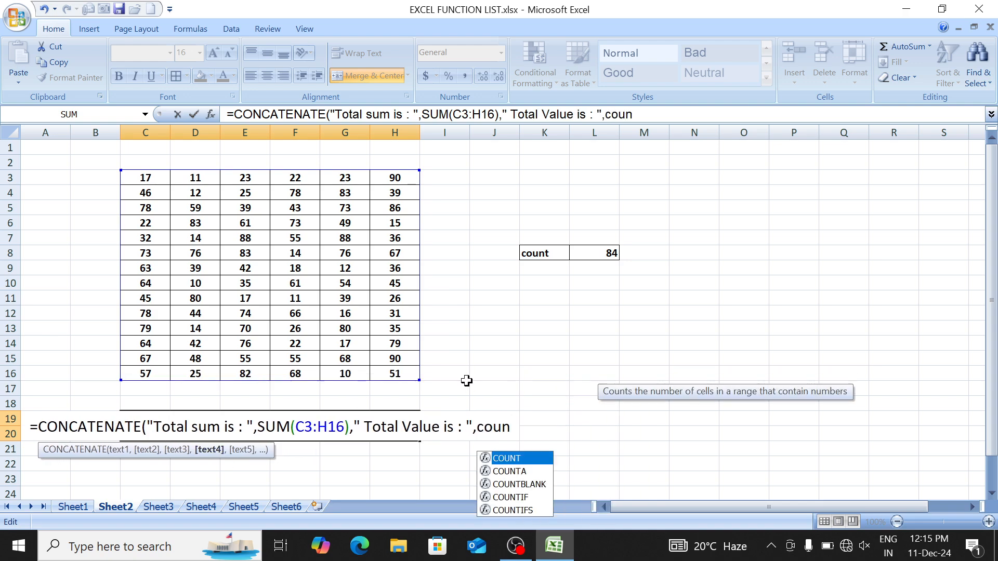
{"action": "key", "text": "Tab"}
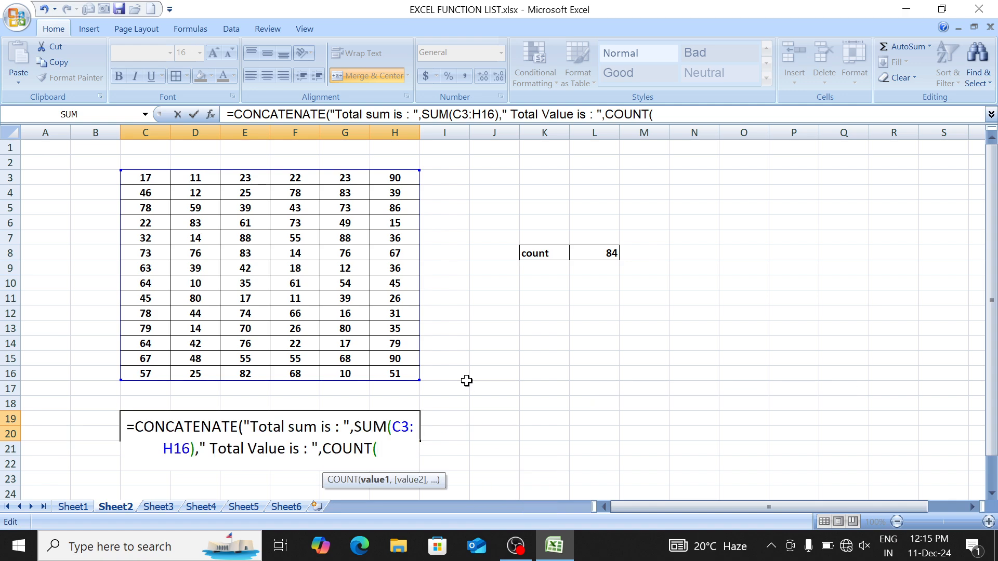
{"action": "left_click", "coordinate": [156, 178]}
{"action": "key", "text": "ctrl+shift+Down"}
{"action": "key", "text": "ctrl+shift+Right"}
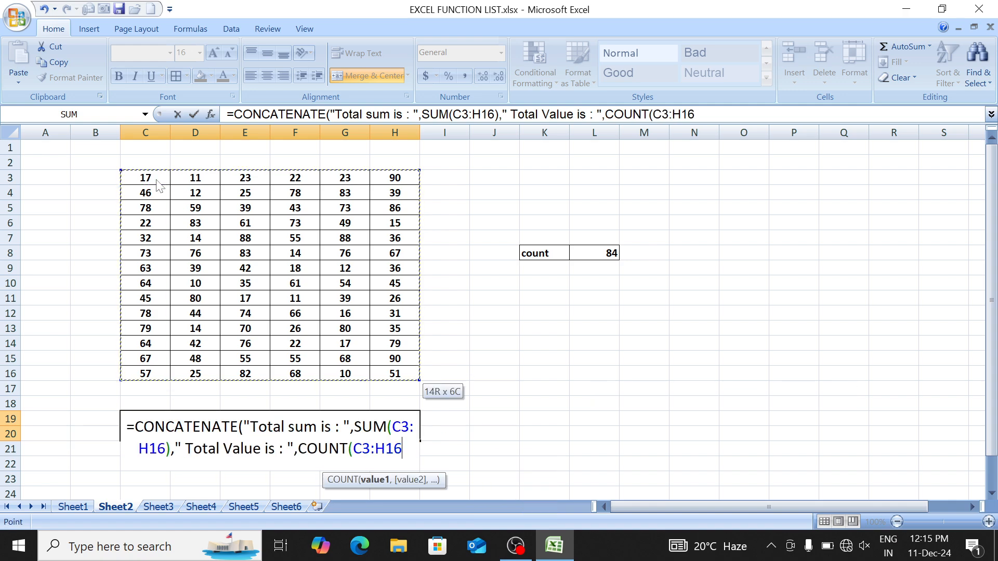
{"action": "type", "text": "))"}
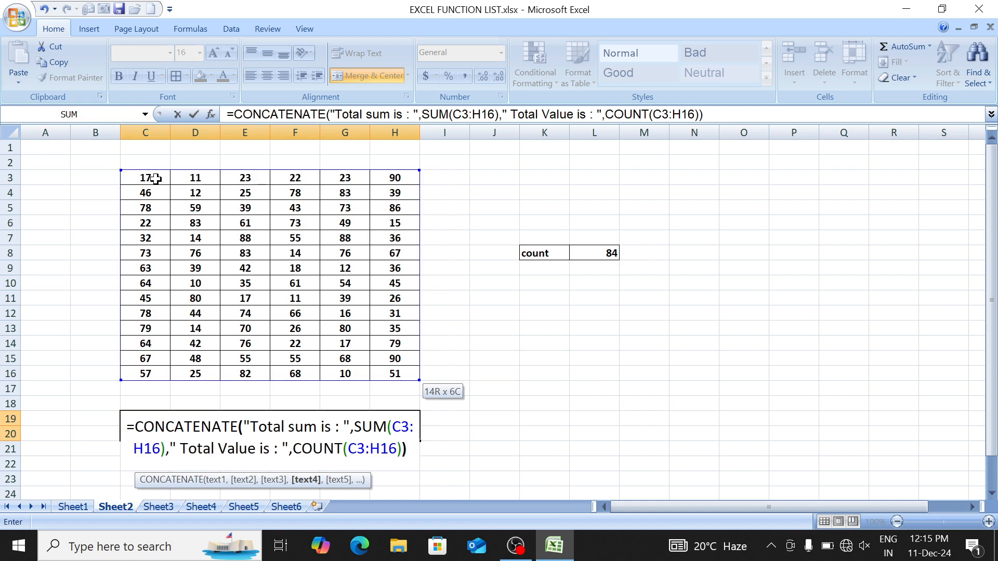
{"action": "key", "text": "Return"}
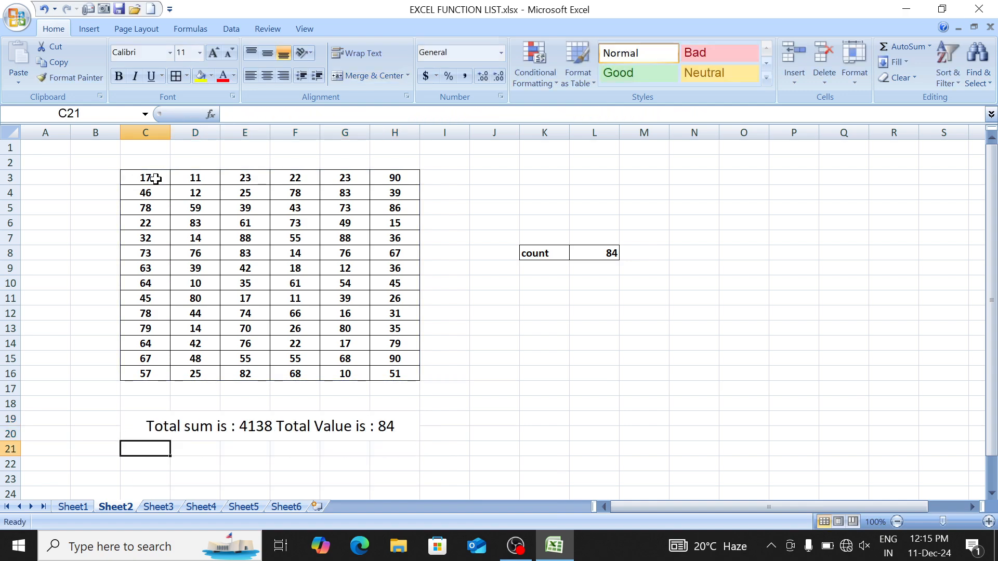
Step: Make the merged summary cell C19 bold
{"action": "key", "text": "Up"}
{"action": "key", "text": "Up"}
{"action": "key", "text": "Up"}
{"action": "key", "text": "Up"}
{"action": "key", "text": "Up"}
{"action": "key", "text": "Up"}
{"action": "key", "text": "Down"}
{"action": "key", "text": "Down"}
{"action": "key", "text": "Down"}
{"action": "key", "text": "Down"}
{"action": "key", "text": "Down"}
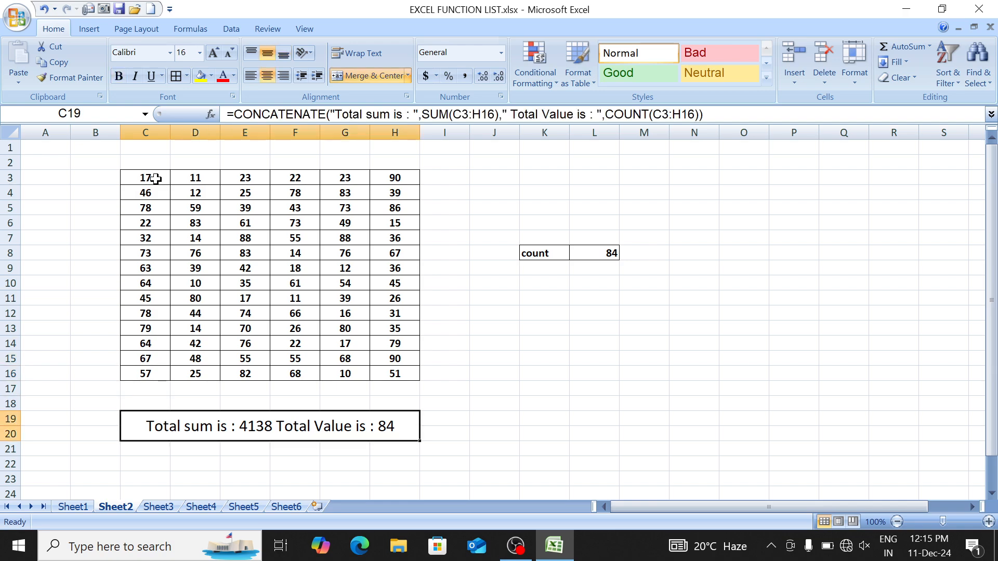
{"action": "key", "text": "ctrl+b"}
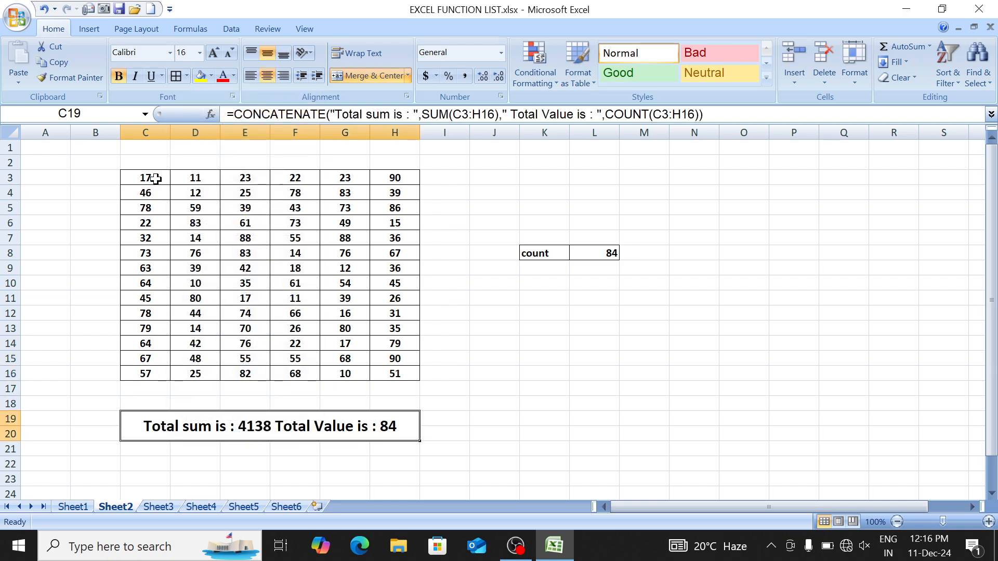
Step: Clear E11's 17 and replace F9's 18 with 89
{"action": "left_click", "coordinate": [306, 243]}
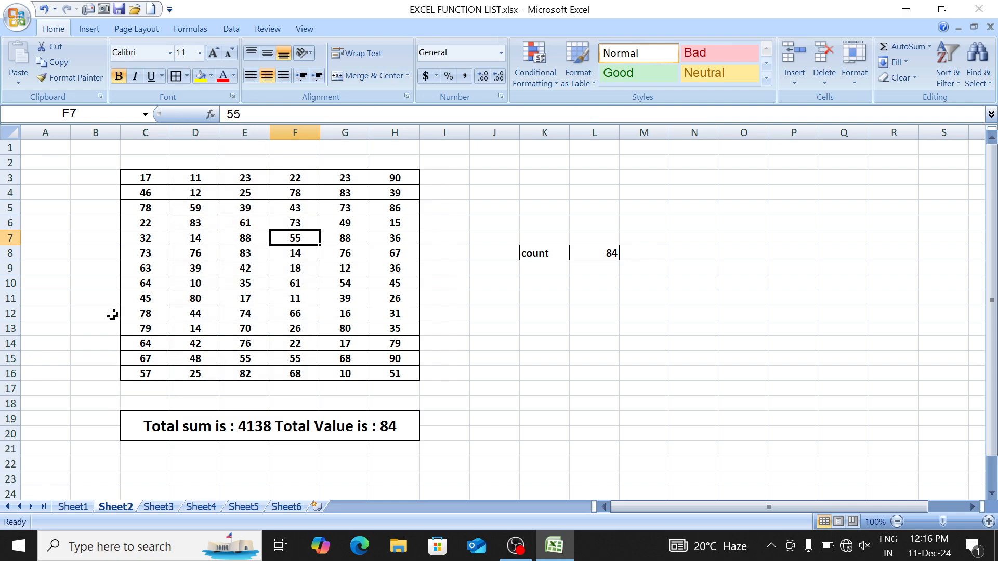
{"action": "left_click", "coordinate": [256, 295]}
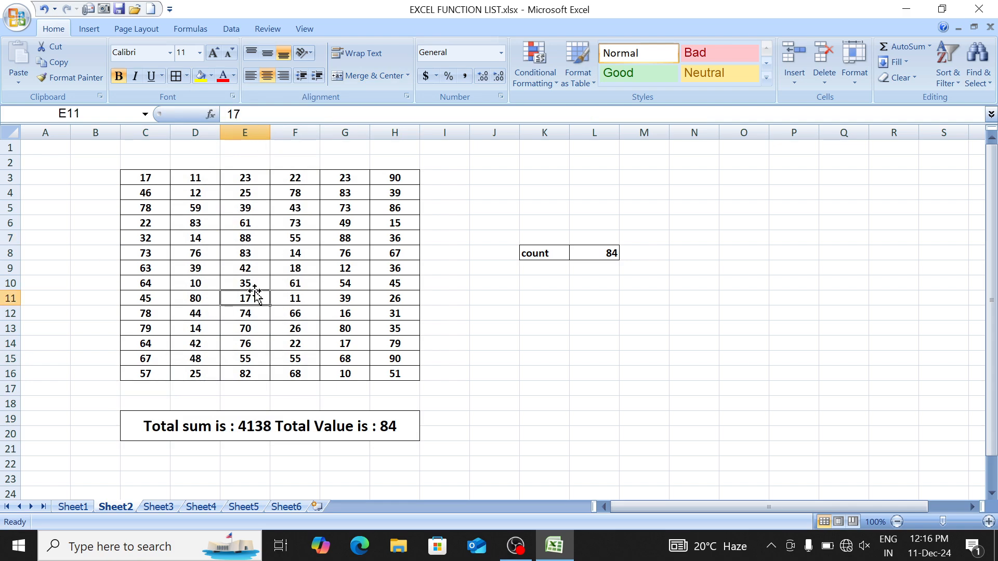
{"action": "key", "text": "Delete"}
{"action": "key", "text": "Up"}
{"action": "key", "text": "Up"}
{"action": "key", "text": "Right"}
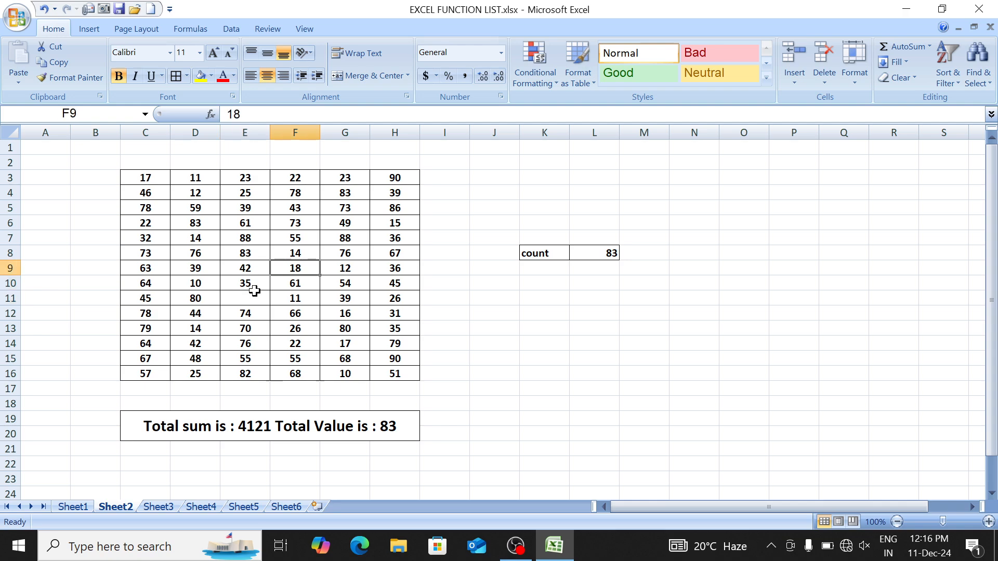
{"action": "key", "text": "Delete"}
{"action": "key", "text": "Down"}
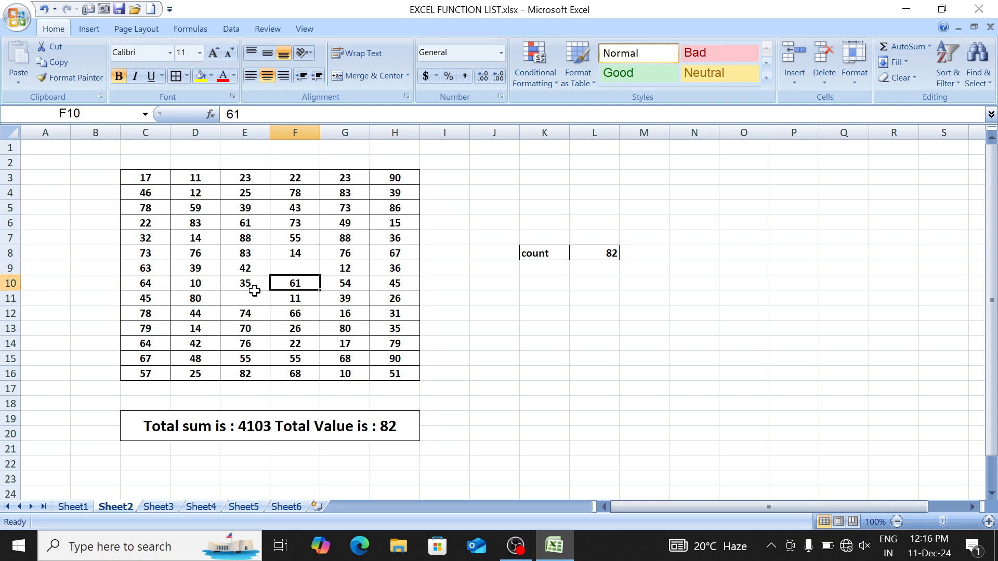
{"action": "key", "text": "Up"}
{"action": "type", "text": "89"}
{"action": "key", "text": "Return"}
Step: Enter 63 in E11, then go to Sheet1's function list
{"action": "key", "text": "Down"}
{"action": "key", "text": "Down"}
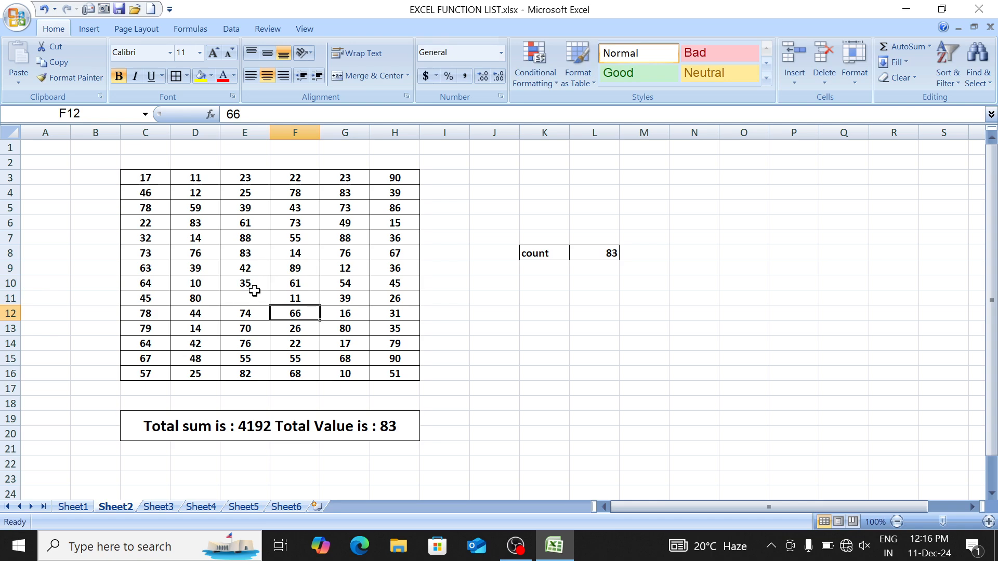
{"action": "key", "text": "Up"}
{"action": "key", "text": "Left"}
{"action": "type", "text": "63"}
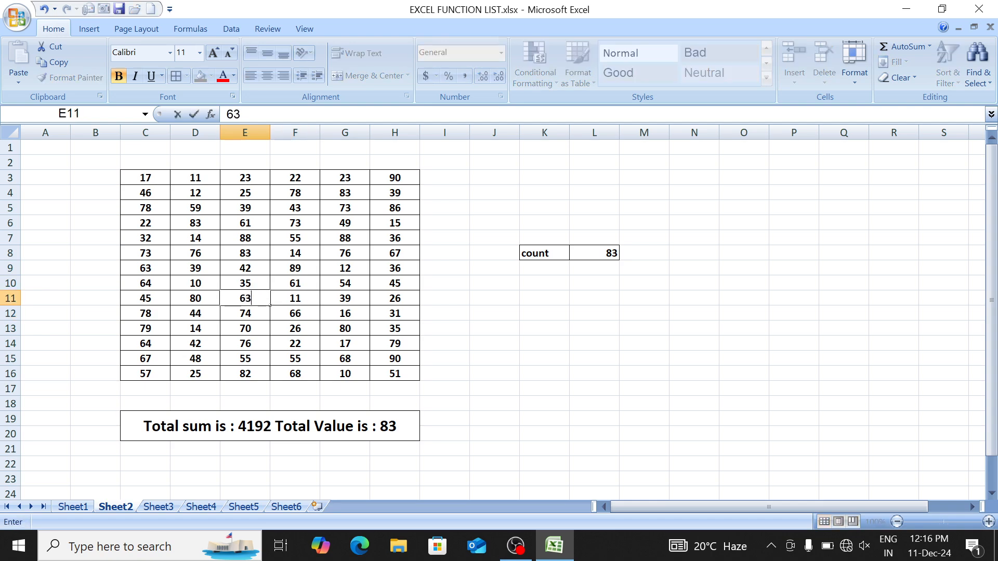
{"action": "key", "text": "Return"}
{"action": "key", "text": "Down"}
{"action": "key", "text": "Down"}
{"action": "key", "text": "Down"}
{"action": "key", "text": "Down"}
{"action": "key", "text": "Down"}
{"action": "key", "text": "Down"}
{"action": "key", "text": "Down"}
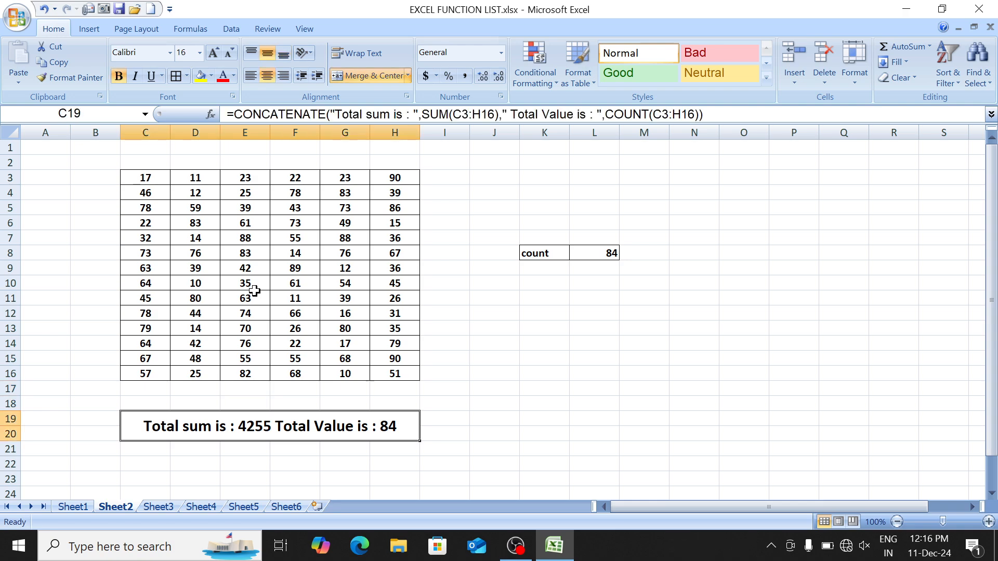
{"action": "key", "text": "ctrl+Page_Up"}
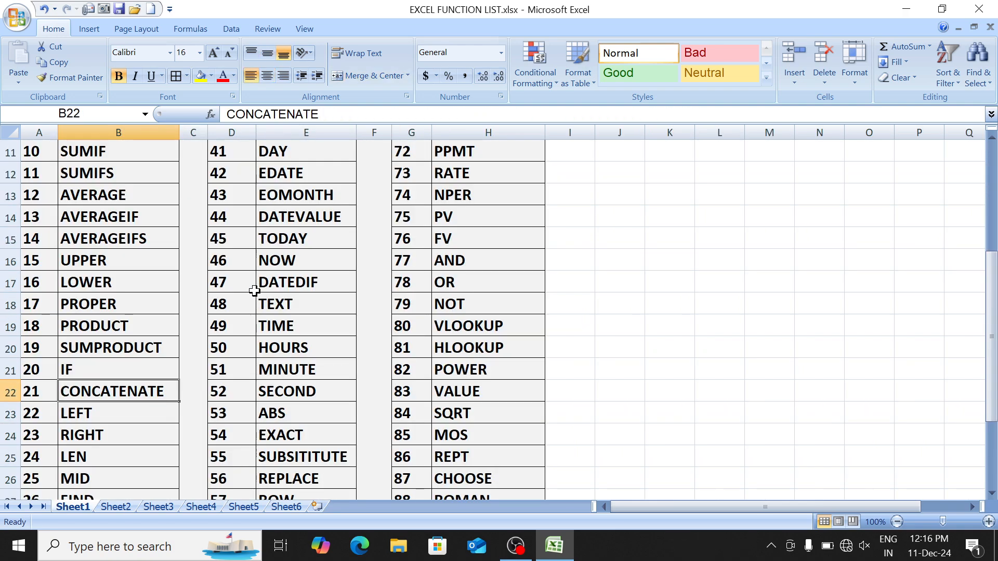
Step: Return to Sheet4 and select the spaced day-month results in I4:I17
{"action": "key", "text": "Down"}
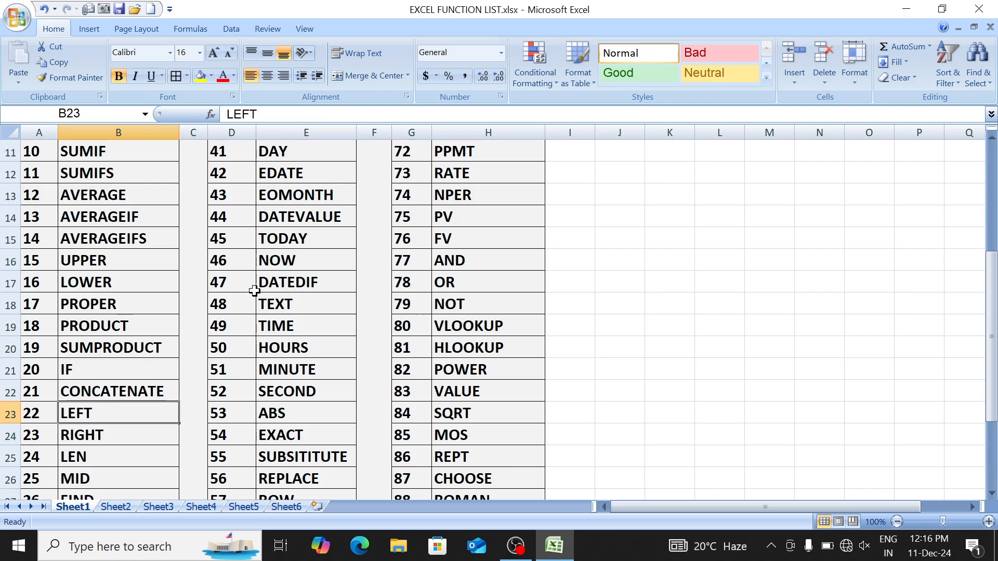
{"action": "key", "text": "ctrl+Page_Down"}
{"action": "key", "text": "ctrl+Page_Down"}
{"action": "key", "text": "ctrl+Page_Down"}
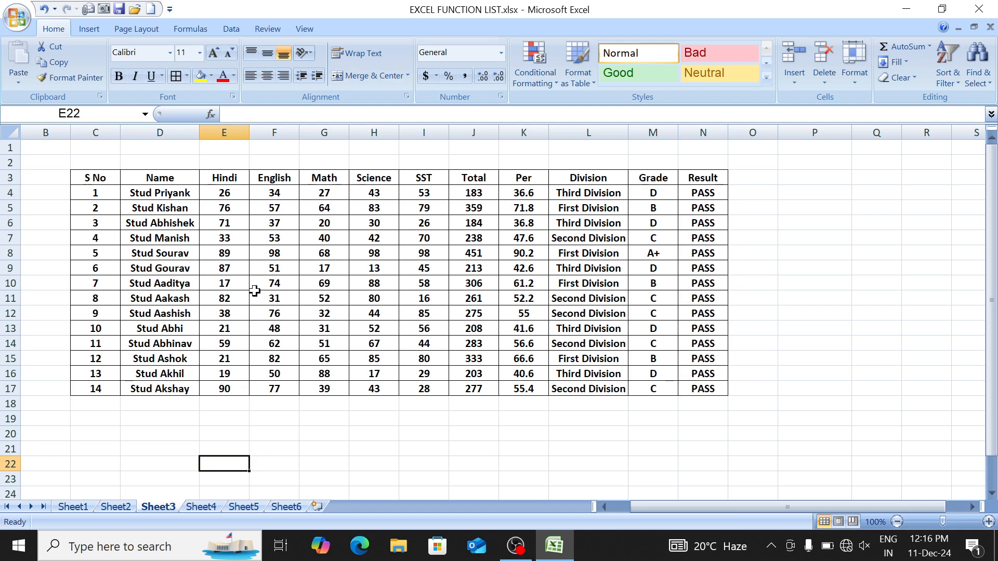
{"action": "key", "text": "Left"}
{"action": "key", "text": "Left"}
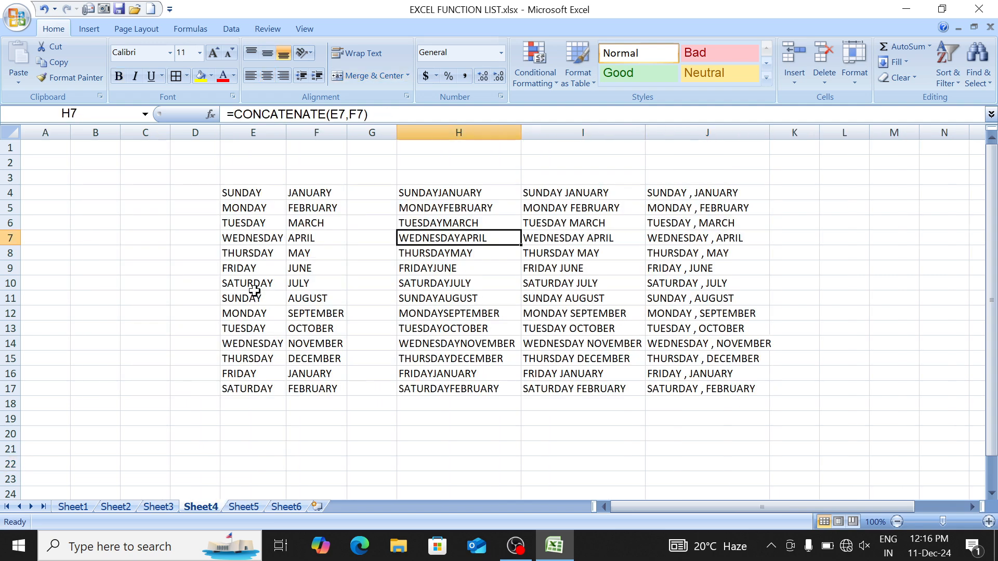
{"action": "left_click_drag", "start_coordinate": [545, 193], "coordinate": [572, 387]}
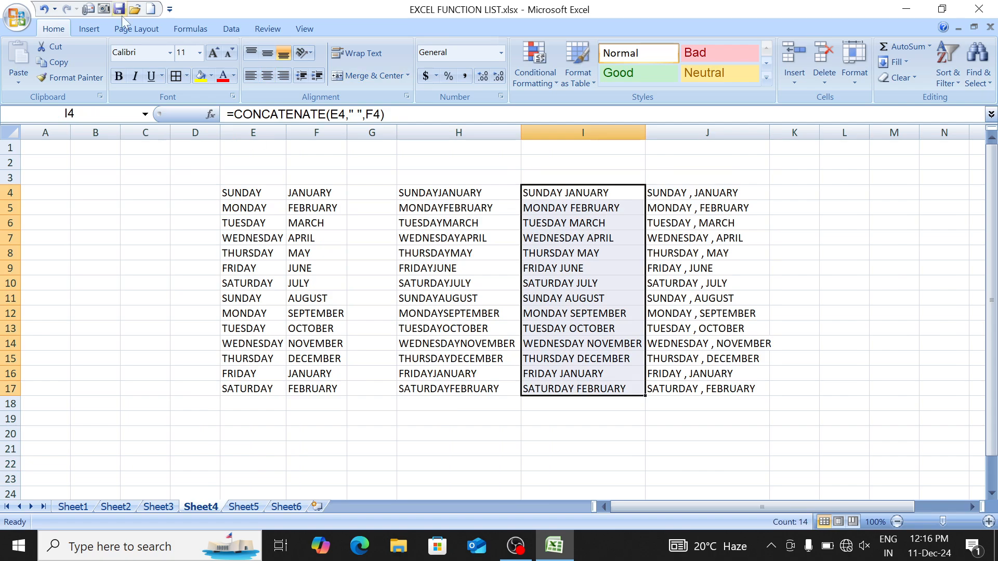
Step: Copy I4:I17 and paste it back over itself as plain values
{"action": "left_click", "coordinate": [51, 67]}
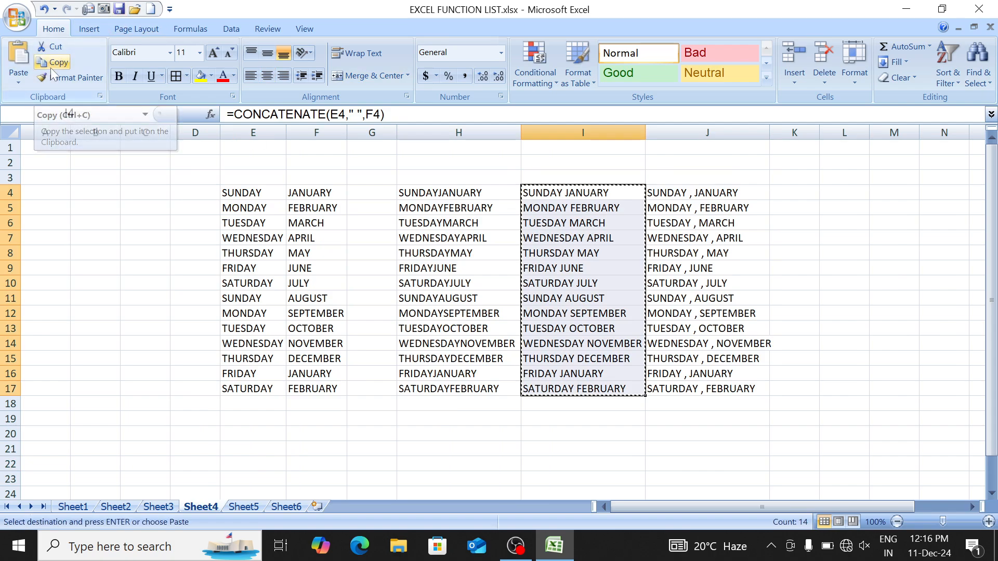
{"action": "left_click", "coordinate": [19, 82]}
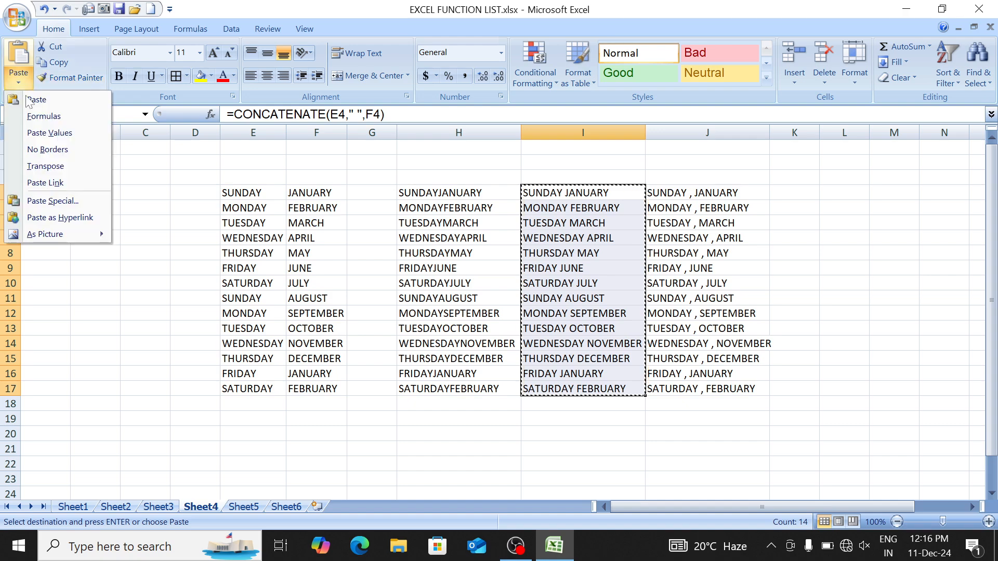
{"action": "left_click", "coordinate": [61, 133]}
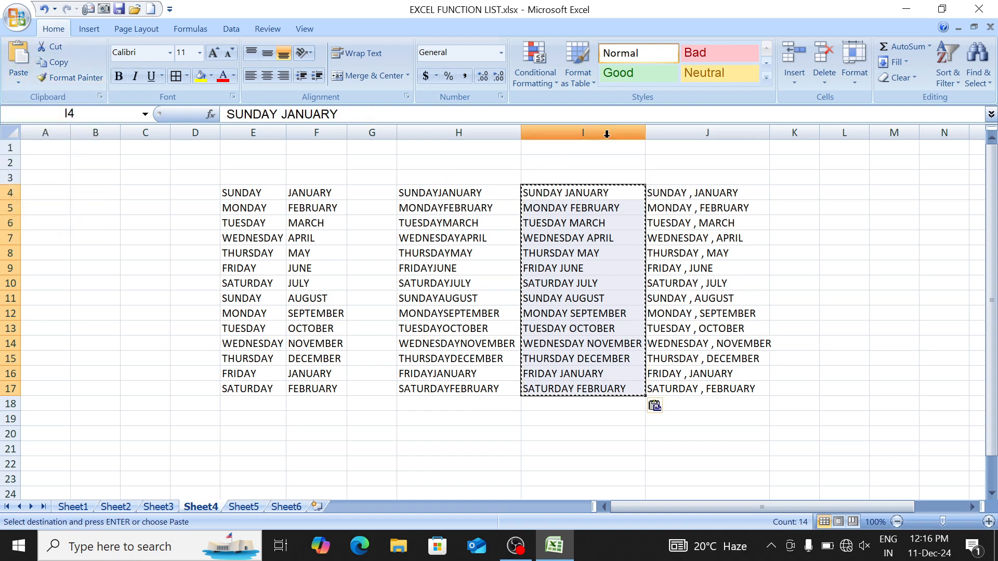
Step: Delete column J and columns D through H
{"action": "left_click", "coordinate": [670, 132]}
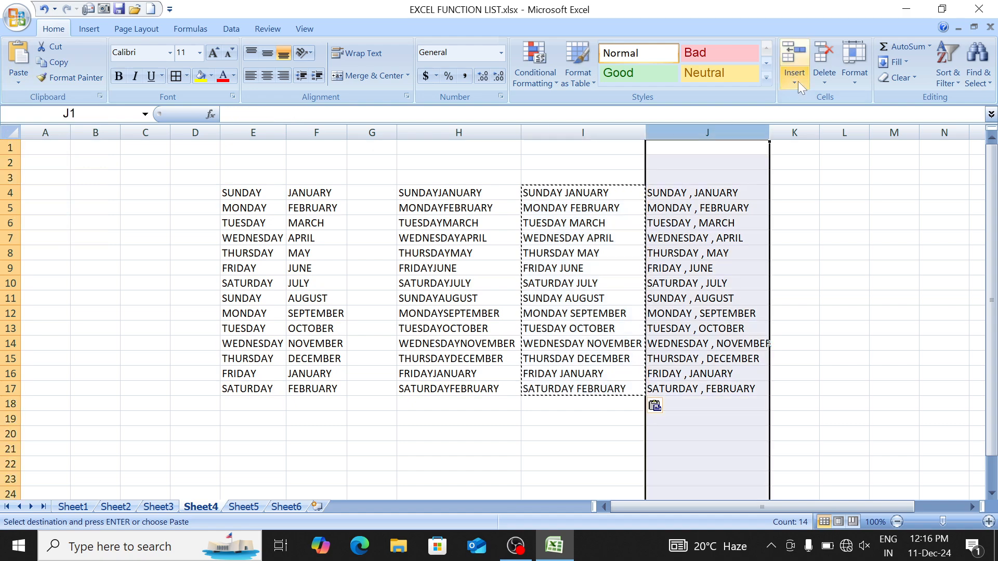
{"action": "left_click", "coordinate": [826, 53]}
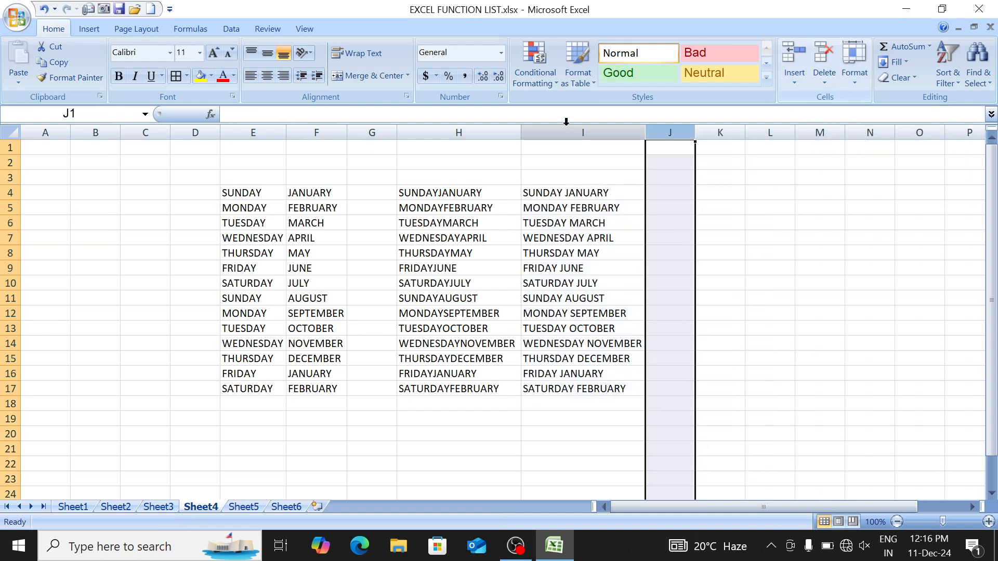
{"action": "left_click_drag", "start_coordinate": [473, 130], "coordinate": [179, 131]}
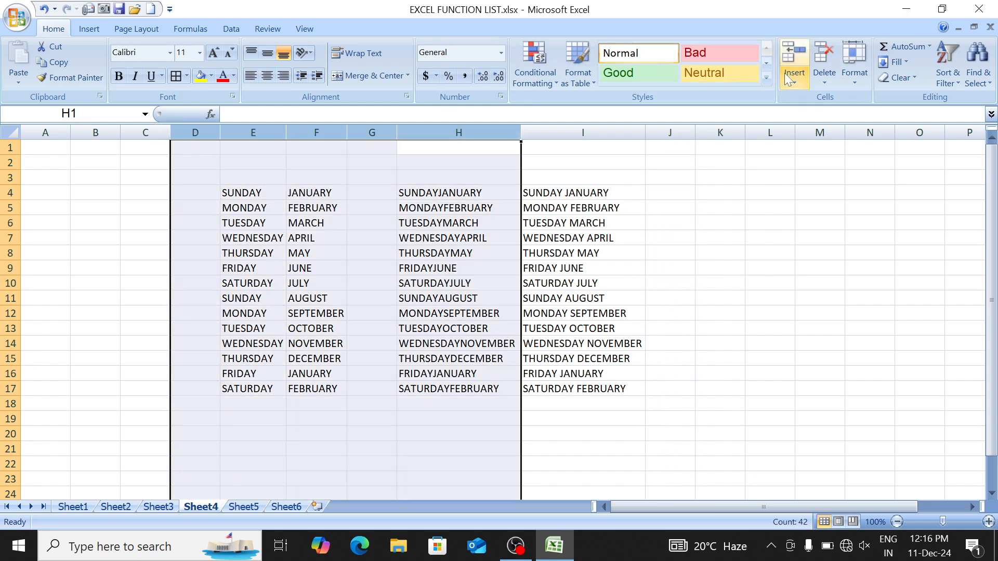
{"action": "left_click", "coordinate": [817, 58]}
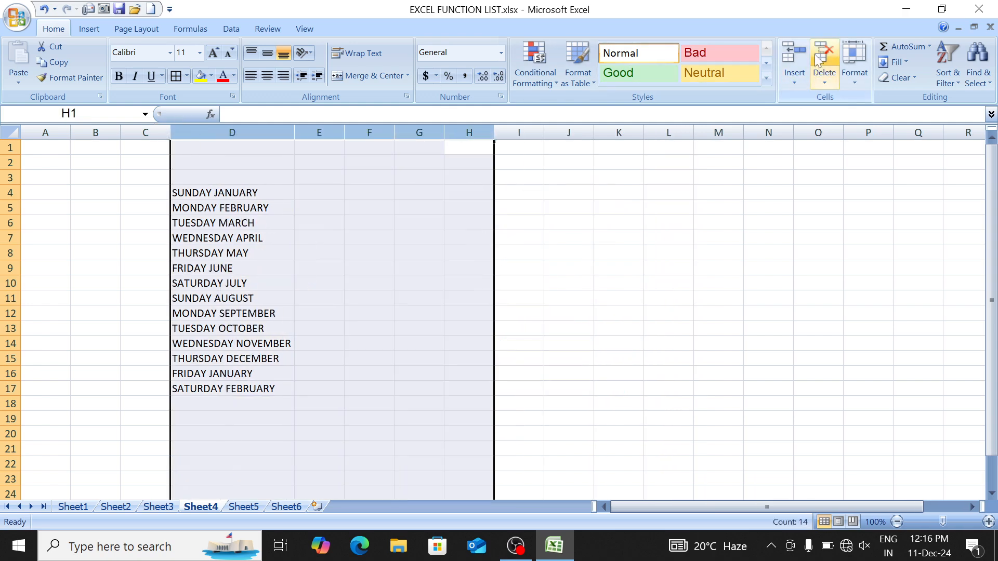
Step: Give the day-month list D4:D17 all borders, centred alignment and bold text
{"action": "left_click", "coordinate": [201, 220]}
{"action": "left_click", "coordinate": [204, 213]}
{"action": "key", "text": "Up"}
{"action": "key", "text": "ctrl+shift+Down"}
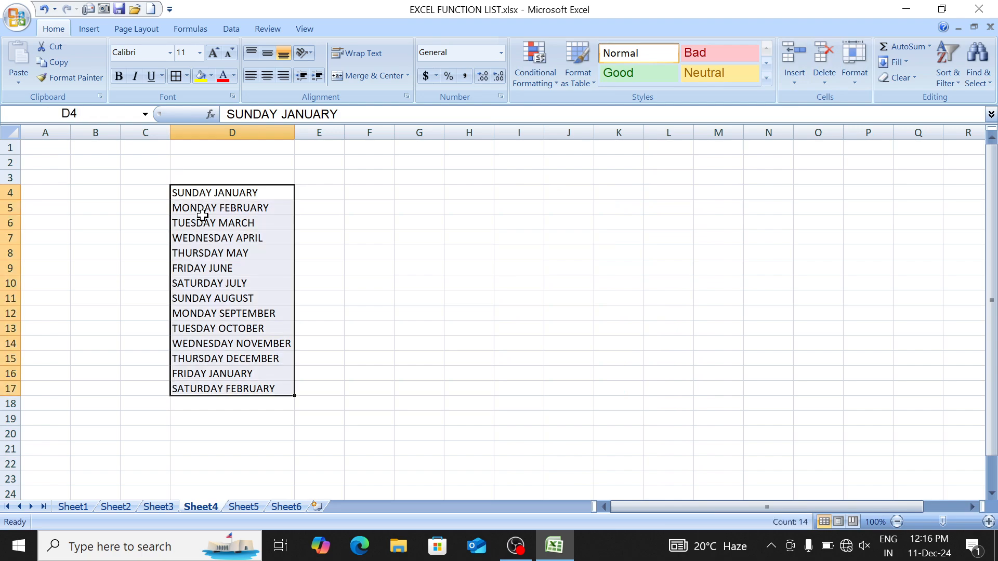
{"action": "key", "text": "alt+h"}
{"action": "key", "text": "b"}
{"action": "key", "text": "a"}
{"action": "key", "text": "alt+h"}
{"action": "key", "text": "a"}
{"action": "key", "text": "c"}
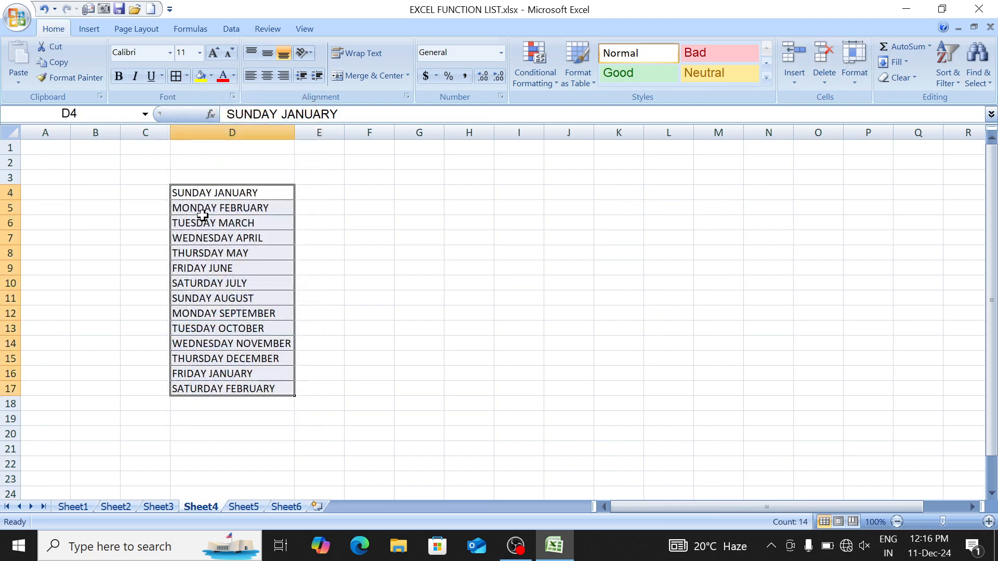
{"action": "key", "text": "ctrl+b"}
{"action": "key", "text": "Up"}
{"action": "key", "text": "Up"}
{"action": "key", "text": "Down"}
{"action": "key", "text": "Down"}
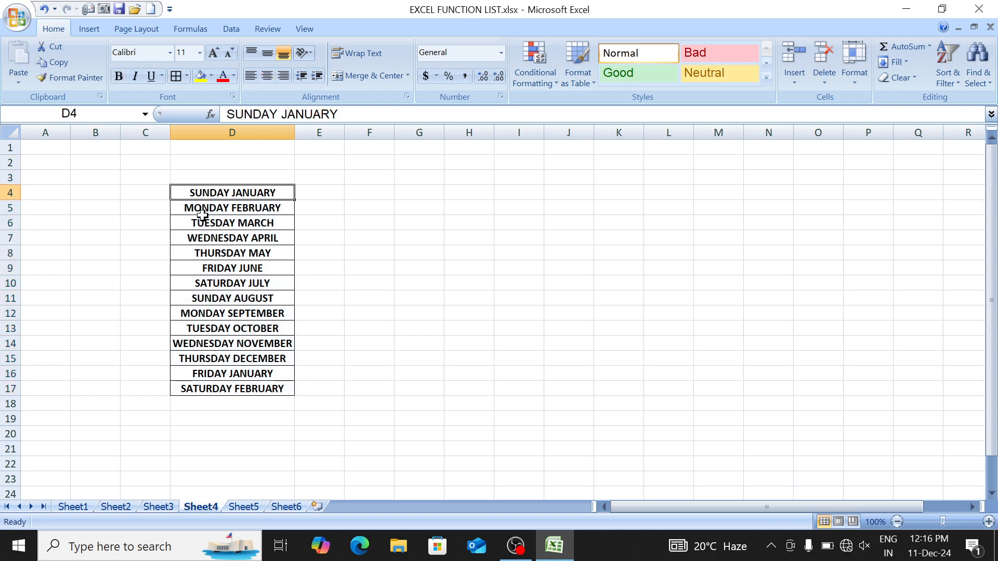
{"action": "key", "text": "Down"}
{"action": "key", "text": "Up"}
{"action": "key", "text": "Right"}
{"action": "key", "text": "Right"}
{"action": "key", "text": "Up"}
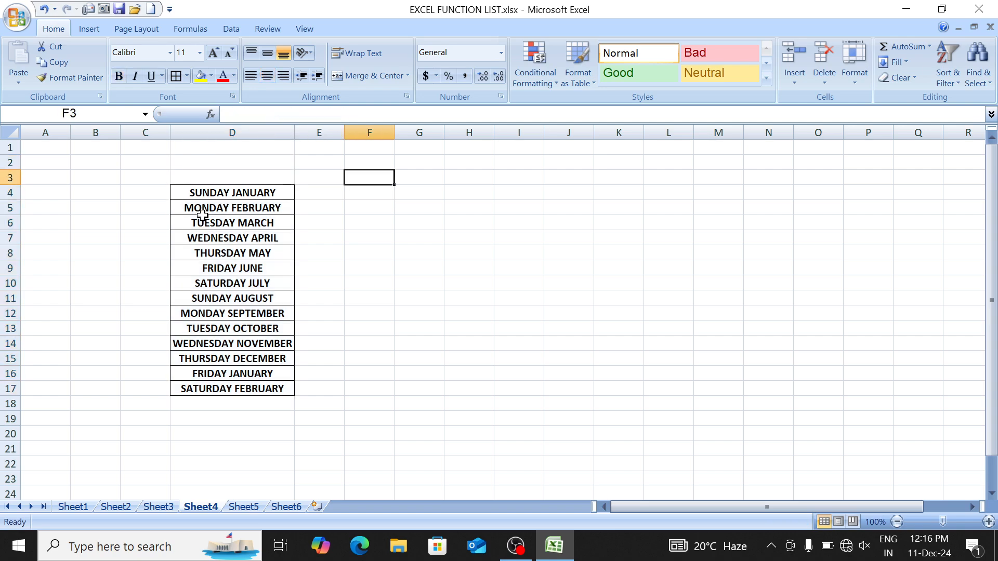
Step: Enter LEFT in F3 and RIGHT in G3, correcting the misspelled RIGHR
{"action": "type", "text": "le"}
{"action": "key", "text": "BackSpace"}
{"action": "key", "text": "BackSpace"}
{"action": "key", "text": "BackSpace"}
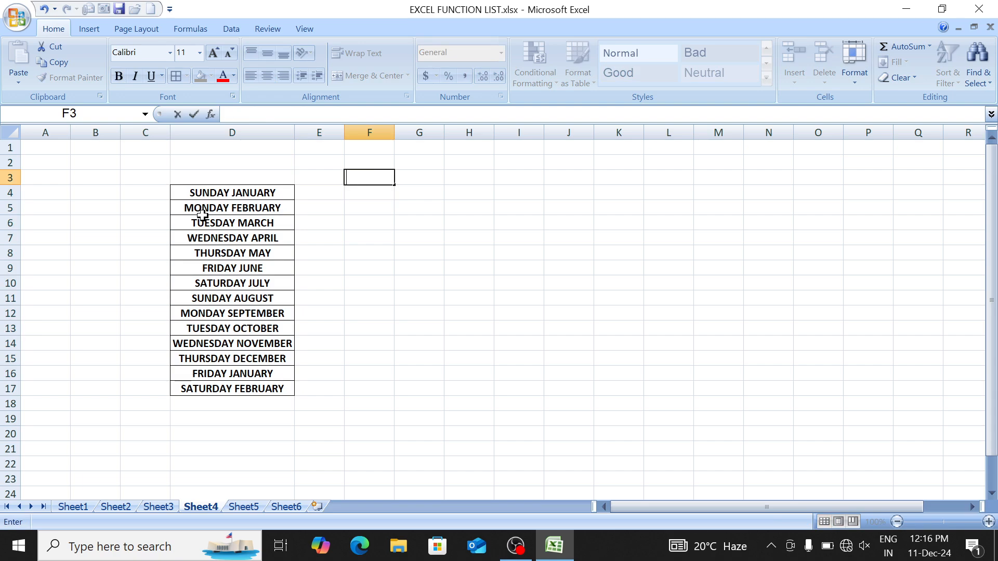
{"action": "type", "text": "LEFT"}
{"action": "key", "text": "Tab"}
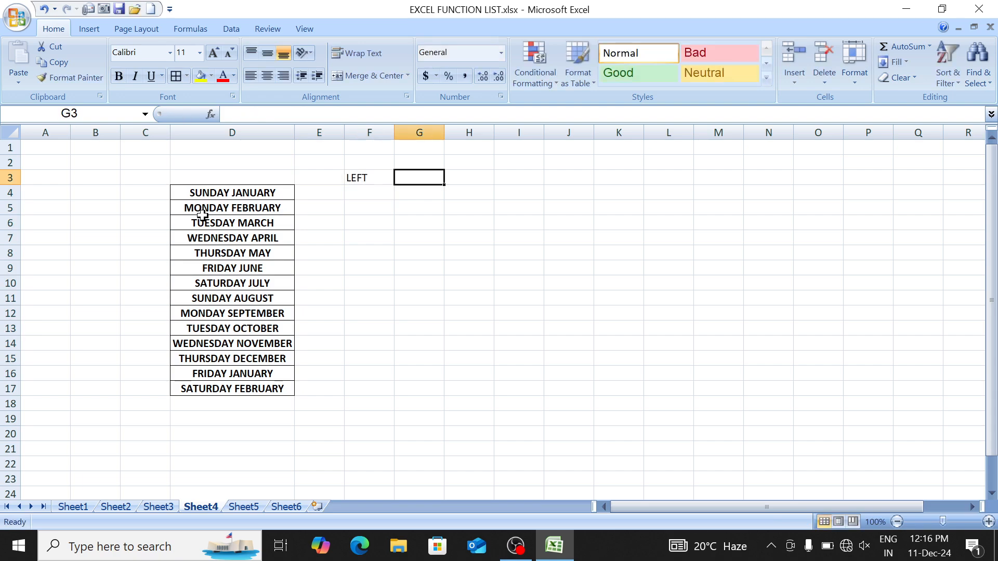
{"action": "type", "text": "right"}
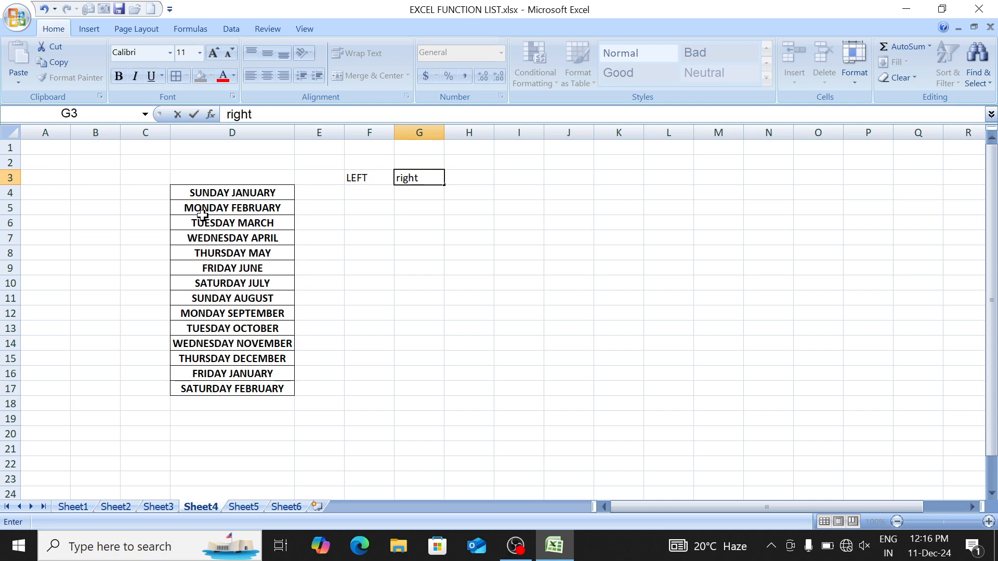
{"action": "key", "text": "BackSpace"}
{"action": "key", "text": "BackSpace"}
{"action": "key", "text": "BackSpace"}
{"action": "type", "text": "RIGHR"}
{"action": "key", "text": "Return"}
{"action": "key", "text": "Right"}
{"action": "key", "text": "Up"}
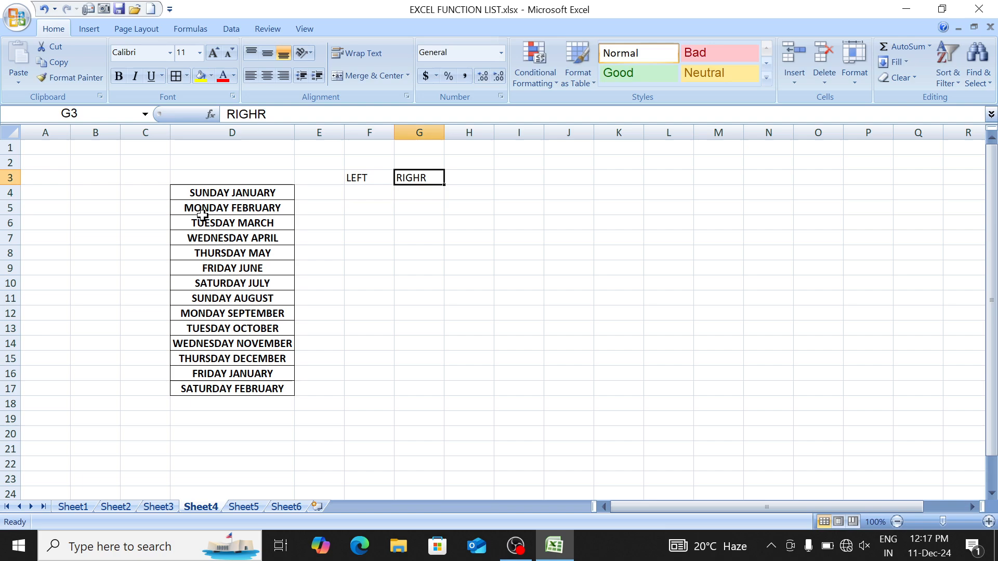
{"action": "type", "text": "RIGHT"}
{"action": "key", "text": "Return"}
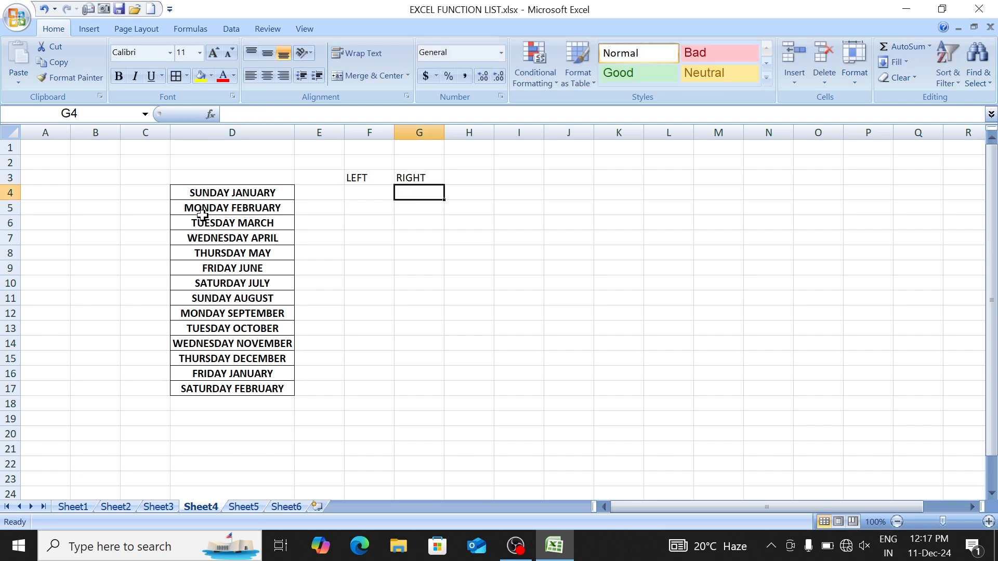
Step: Check the function list on Sheet1, then add LEN, MID and FIND headings in H3:J3
{"action": "key", "text": "ctrl+Page_Up"}
{"action": "key", "text": "ctrl+Page_Up"}
{"action": "key", "text": "ctrl+Page_Up"}
{"action": "key", "text": "Down"}
{"action": "key", "text": "Down"}
{"action": "key", "text": "Down"}
{"action": "key", "text": "Down"}
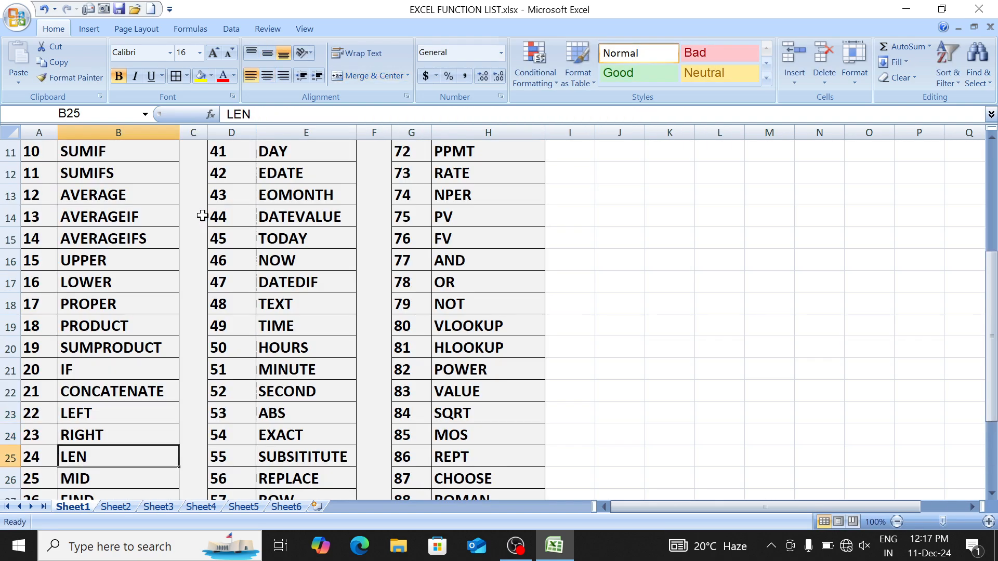
{"action": "key", "text": "Up"}
{"action": "key", "text": "Down"}
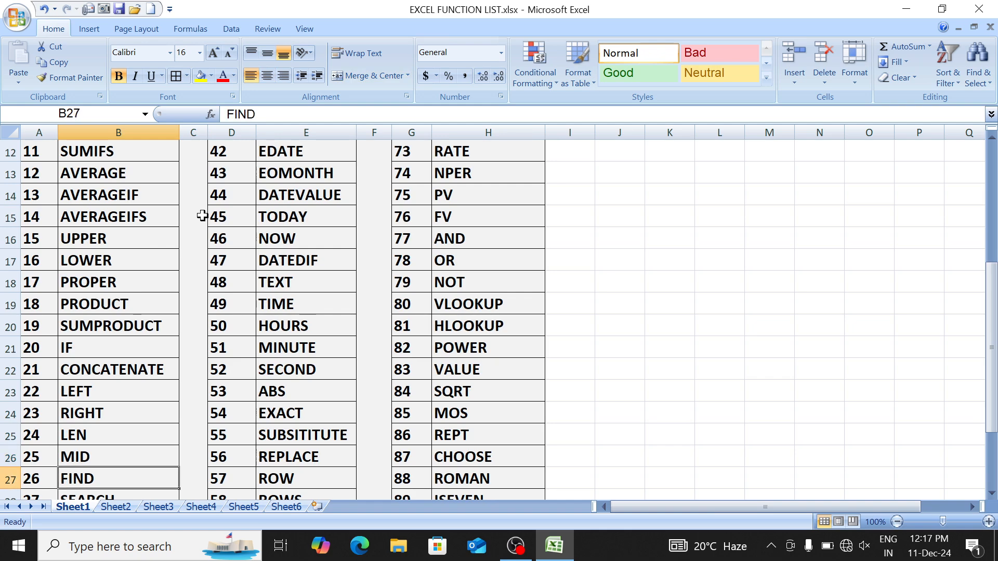
{"action": "key", "text": "ctrl+Page_Down"}
{"action": "key", "text": "ctrl+Page_Down"}
{"action": "key", "text": "ctrl+Page_Down"}
{"action": "key", "text": "Up"}
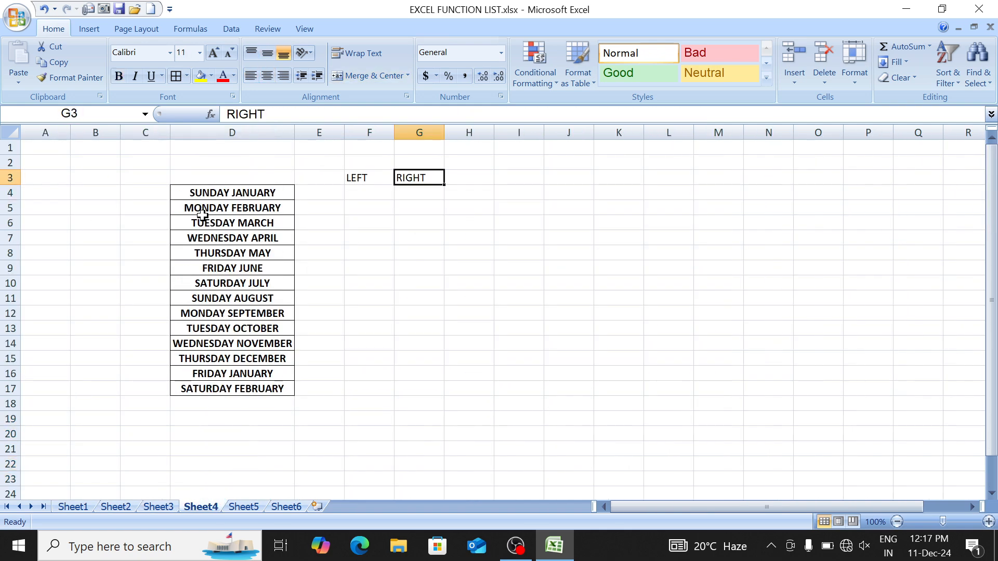
{"action": "key", "text": "Right"}
{"action": "type", "text": "LEN"}
{"action": "key", "text": "Tab"}
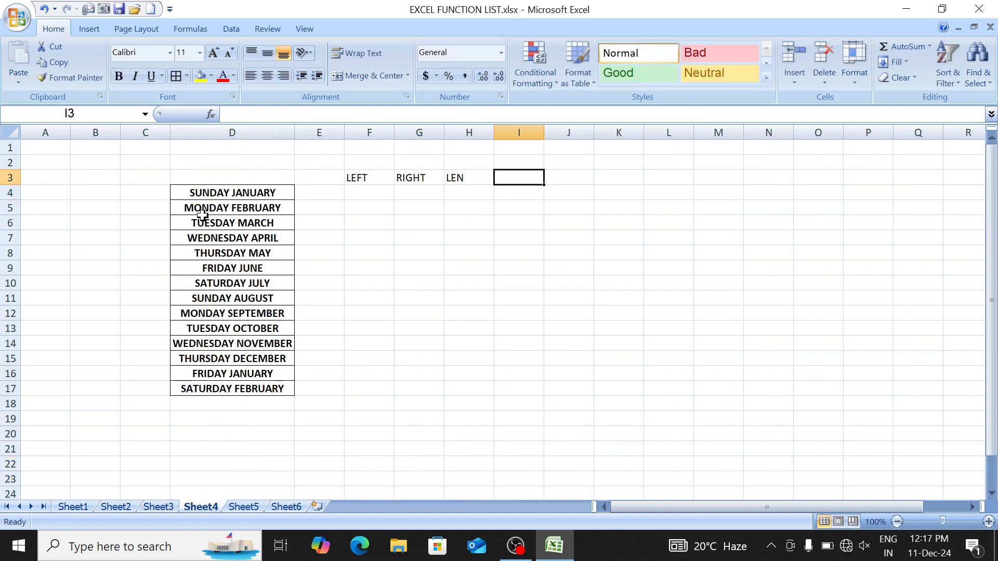
{"action": "type", "text": "MID"}
{"action": "key", "text": "Tab"}
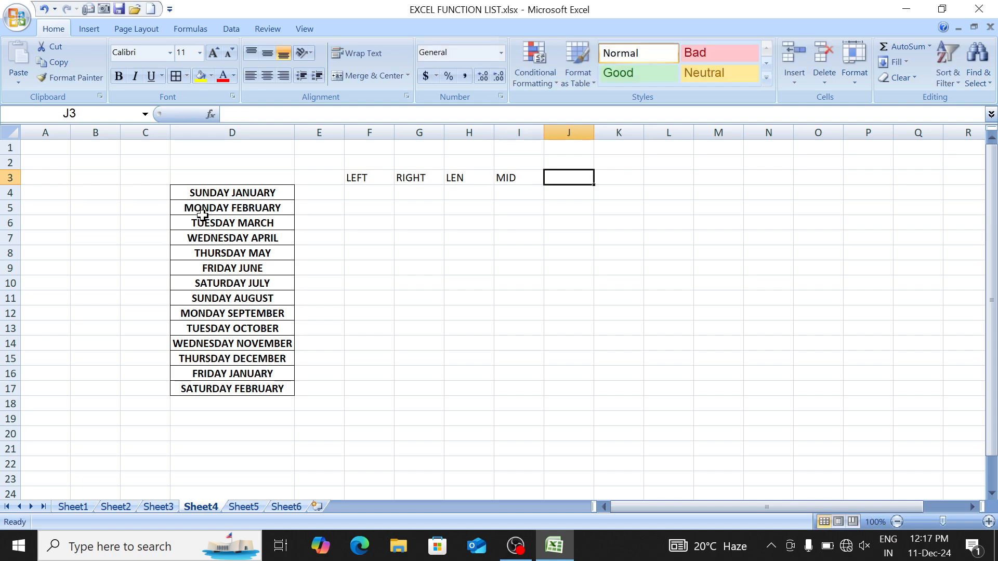
{"action": "type", "text": "FIND"}
{"action": "key", "text": "Return"}
Step: Select F3:J17, apply All Borders and make it bold
{"action": "key", "text": "Up"}
{"action": "key", "text": "Left"}
{"action": "key", "text": "Left"}
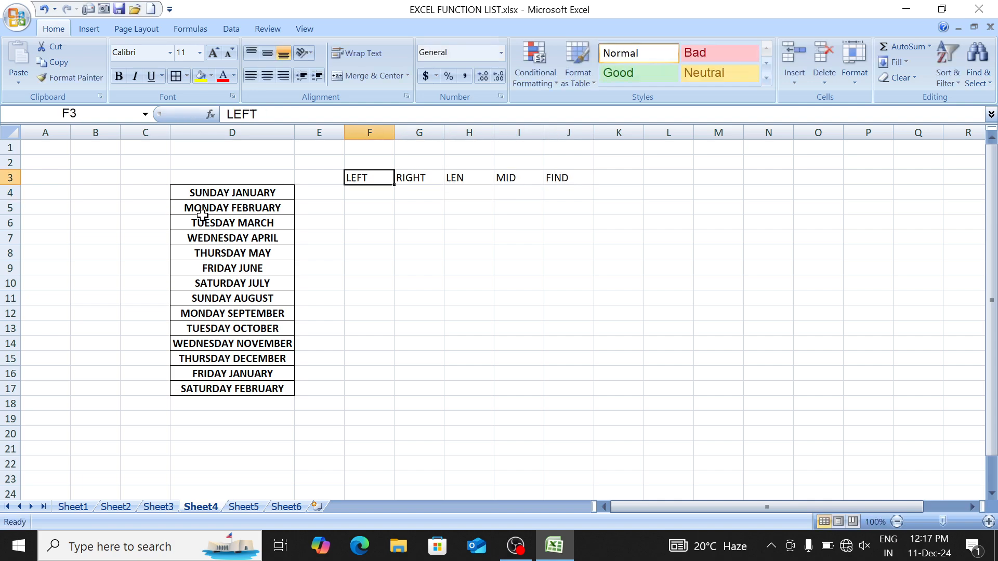
{"action": "key", "text": "shift+Right"}
{"action": "key", "text": "shift+Right"}
{"action": "key", "text": "shift+Right"}
{"action": "key", "text": "shift+Right"}
{"action": "key", "text": "shift+Down"}
{"action": "key", "text": "shift+Down"}
{"action": "key", "text": "shift+Down"}
{"action": "key", "text": "shift+Down"}
{"action": "key", "text": "shift+Down"}
{"action": "key", "text": "shift+Down"}
{"action": "key", "text": "shift+Down"}
{"action": "key", "text": "shift+Down"}
{"action": "key", "text": "shift+Down"}
{"action": "key", "text": "shift+Down"}
{"action": "key", "text": "shift+Down"}
{"action": "key", "text": "shift+Down"}
{"action": "key", "text": "shift+Down"}
{"action": "key", "text": "shift+Down"}
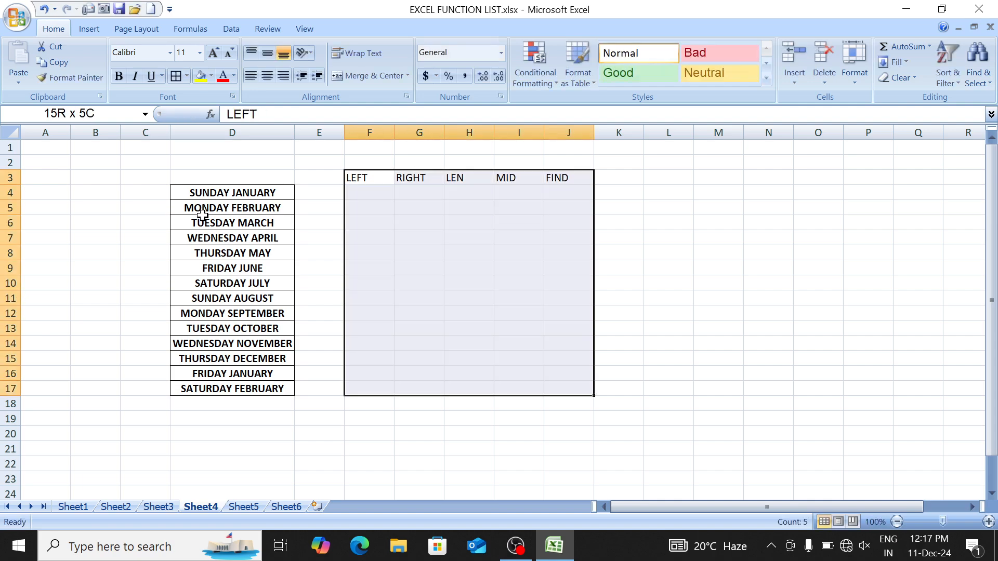
{"action": "key", "text": "ctrl+b"}
{"action": "key", "text": "alt+h"}
{"action": "key", "text": "b"}
{"action": "key", "text": "a"}
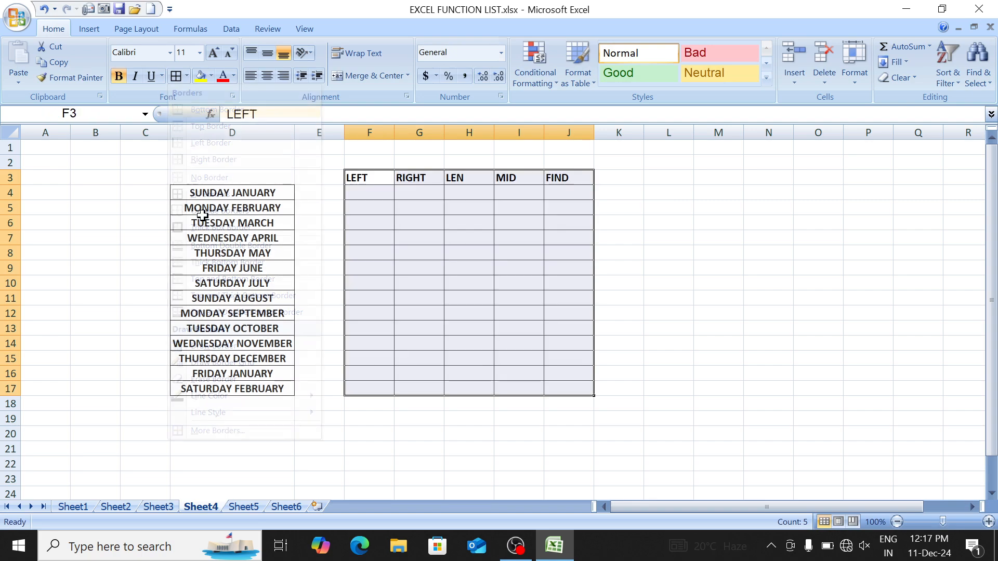
Step: Inspect the SUNDAY JANUARY entry in D4 in edit mode, leaving it unchanged
{"action": "key", "text": "Down"}
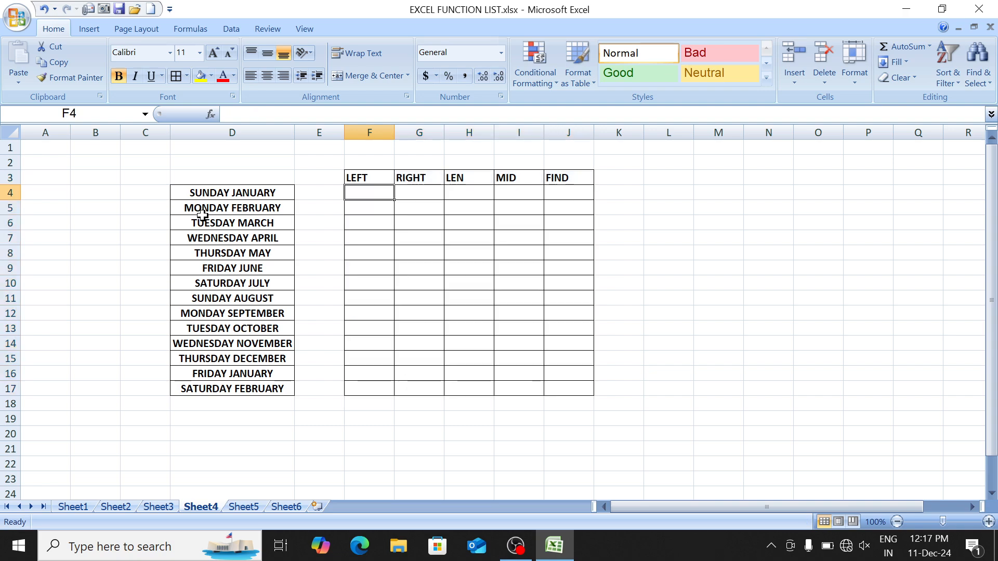
{"action": "key", "text": "Up"}
{"action": "key", "text": "Down"}
{"action": "key", "text": "Left"}
{"action": "key", "text": "Left"}
{"action": "key", "text": "Left"}
{"action": "key", "text": "Right"}
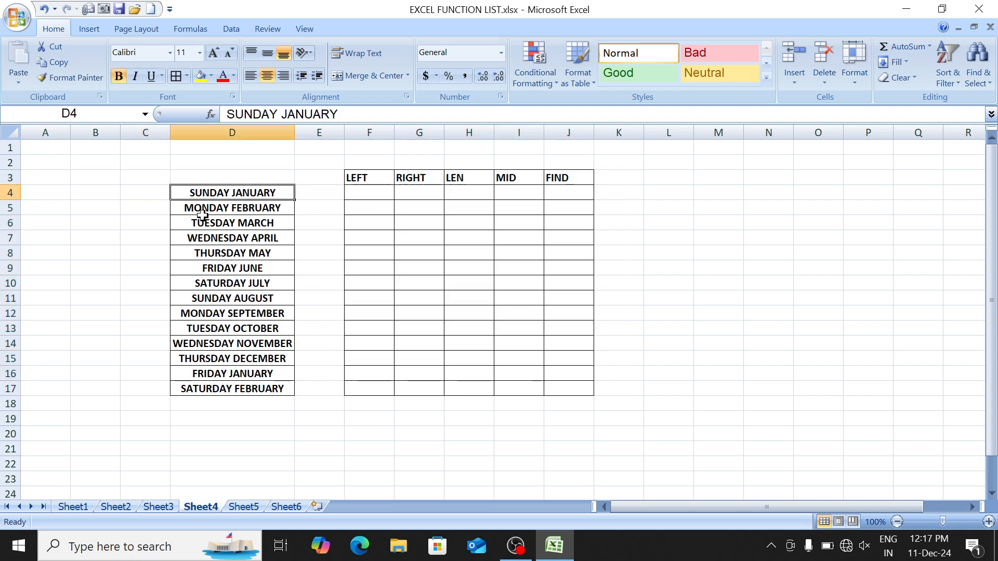
{"action": "key", "text": "F2"}
{"action": "key", "text": "Left"}
{"action": "key", "text": "Left"}
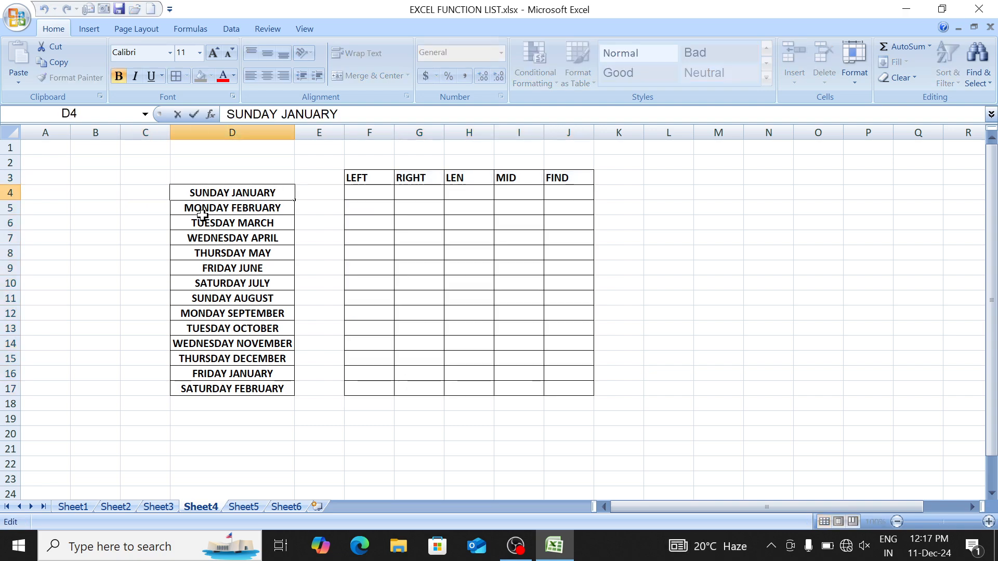
{"action": "key", "text": "Home"}
{"action": "key", "text": "Return"}
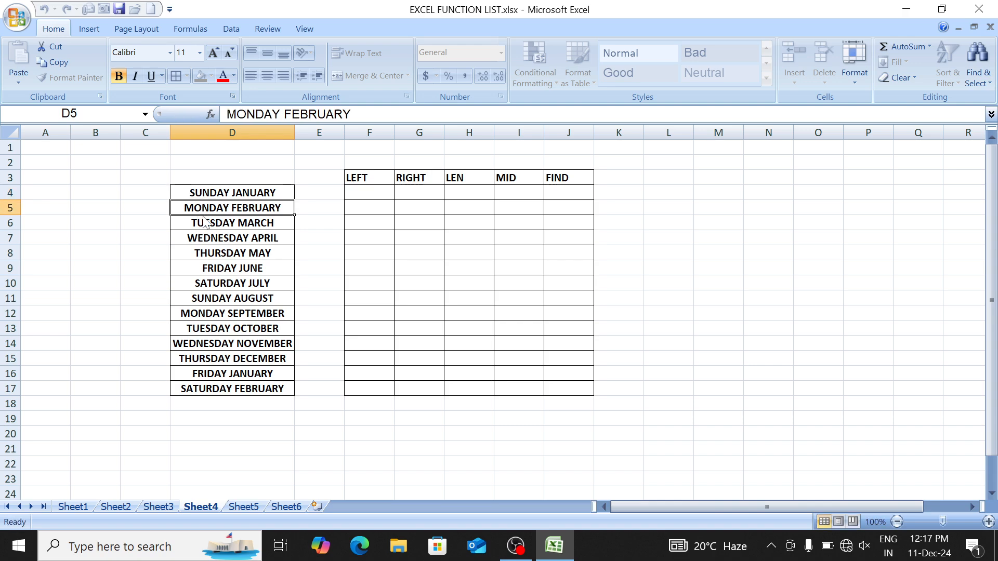
{"action": "key", "text": "Up"}
{"action": "key", "text": "Up"}
Step: Enter a ten-digit phone-style sample number in cell P4
{"action": "key", "text": "Right"}
{"action": "key", "text": "Right"}
{"action": "key", "text": "Right"}
{"action": "key", "text": "Right"}
{"action": "key", "text": "Right"}
{"action": "key", "text": "Right"}
{"action": "key", "text": "Right"}
{"action": "key", "text": "Right"}
{"action": "key", "text": "Right"}
{"action": "key", "text": "Right"}
{"action": "key", "text": "Right"}
{"action": "key", "text": "Right"}
{"action": "key", "text": "Right"}
{"action": "key", "text": "Right"}
{"action": "key", "text": "Right"}
{"action": "key", "text": "Right"}
{"action": "key", "text": "Right"}
{"action": "key", "text": "Right"}
{"action": "key", "text": "Right"}
{"action": "key", "text": "Right"}
{"action": "key", "text": "Right"}
{"action": "key", "text": "Right"}
{"action": "key", "text": "Right"}
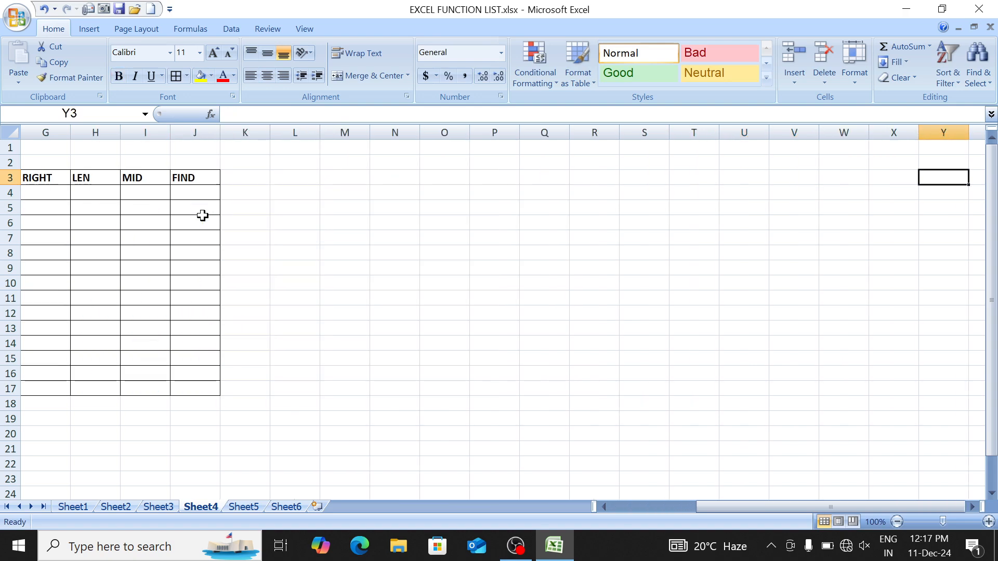
{"action": "key", "text": "Left"}
{"action": "key", "text": "Left"}
{"action": "key", "text": "Left"}
{"action": "key", "text": "Down"}
{"action": "key", "text": "Left"}
{"action": "key", "text": "Left"}
{"action": "key", "text": "Left"}
{"action": "key", "text": "Left"}
{"action": "key", "text": "Left"}
{"action": "key", "text": "Left"}
{"action": "key", "text": "Left"}
{"action": "key", "text": "Left"}
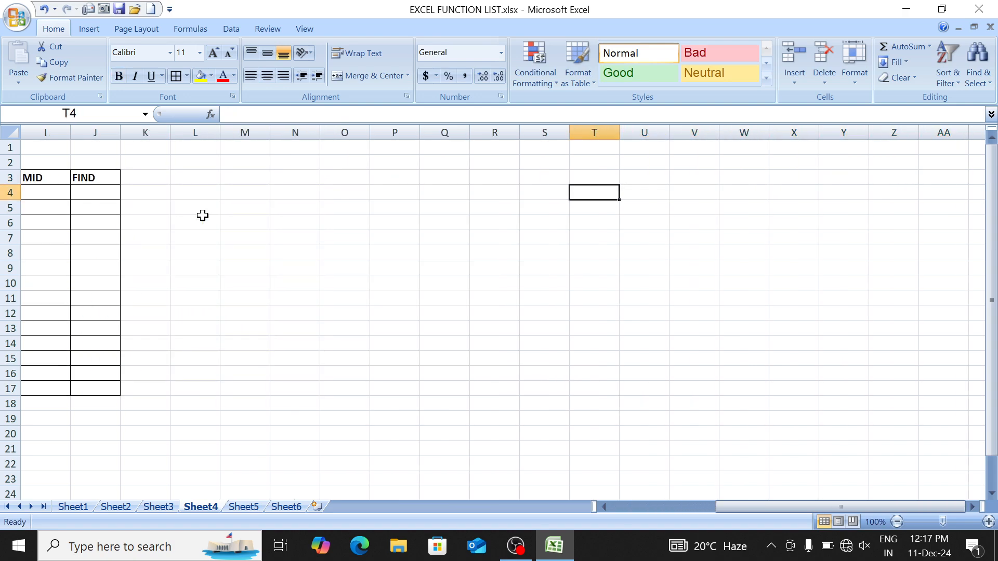
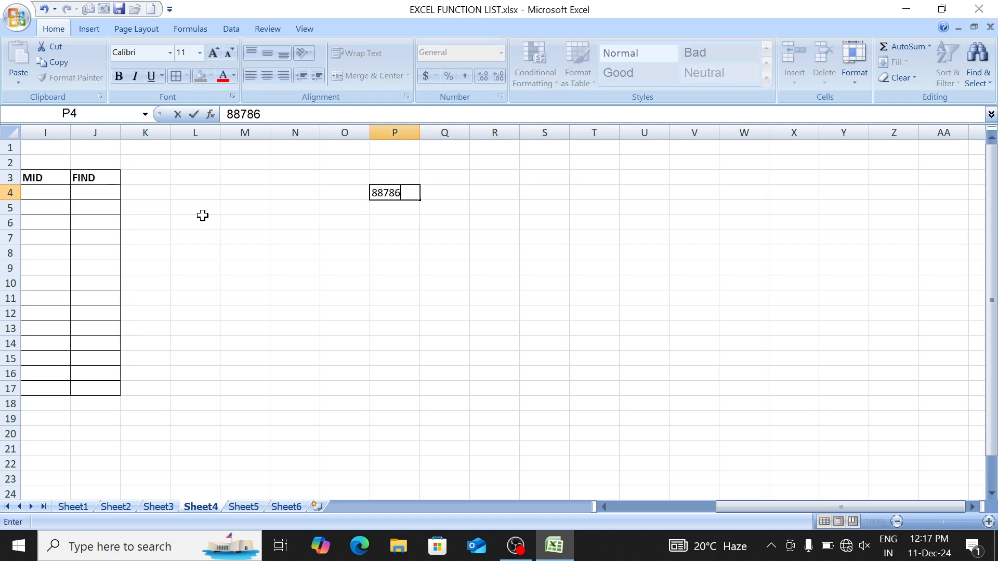
{"action": "key", "text": "Return"}
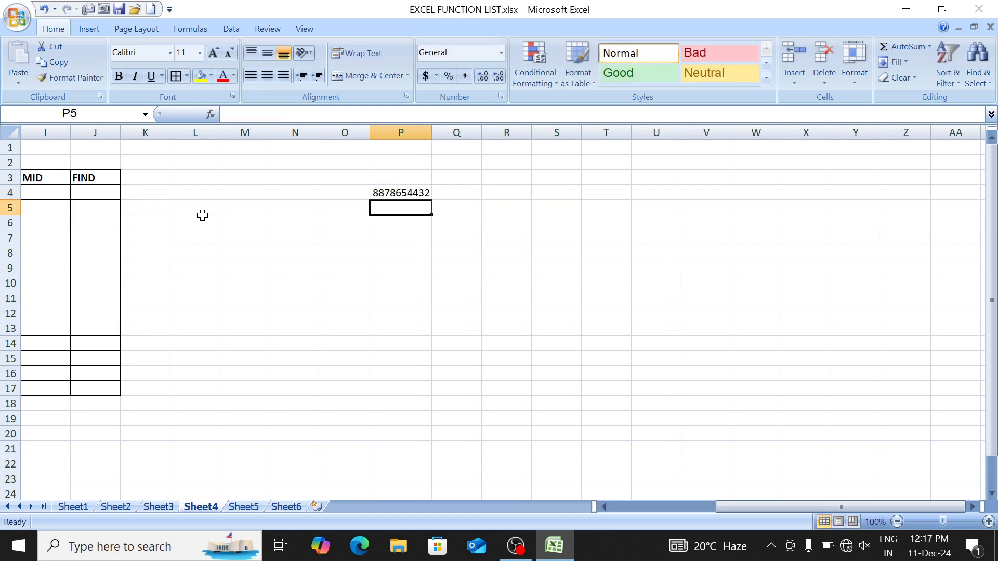
Step: Inspect the digits of the P4 number in edit mode without changing it
{"action": "key", "text": "Up"}
{"action": "key", "text": "Right"}
{"action": "key", "text": "Right"}
{"action": "key", "text": "Left"}
{"action": "key", "text": "Left"}
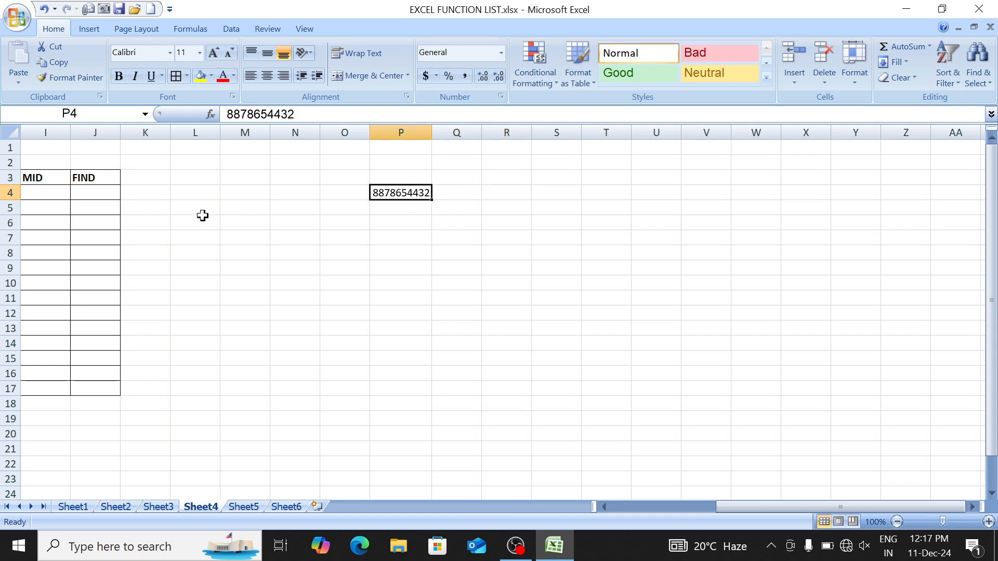
{"action": "key", "text": "F2"}
{"action": "key", "text": "Left"}
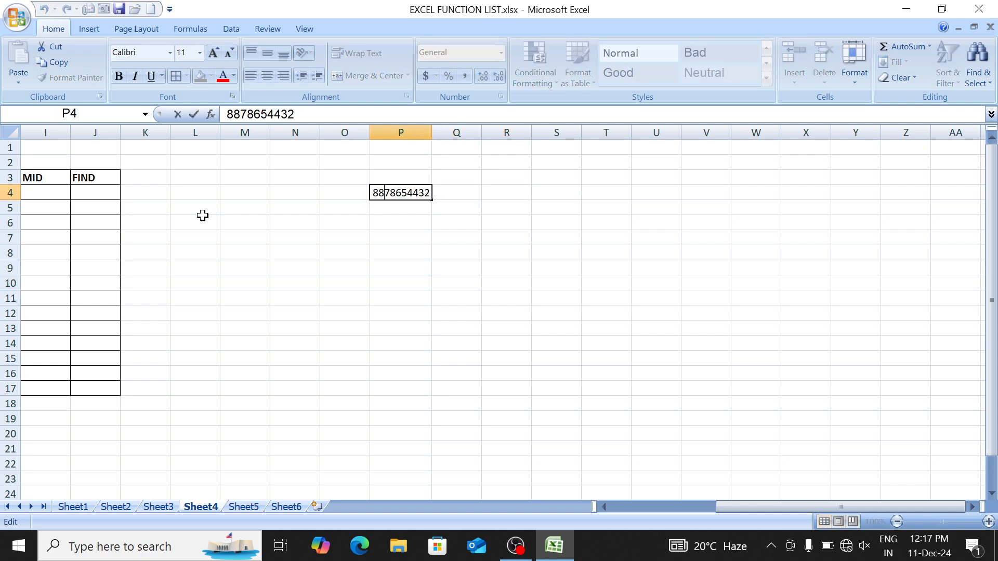
{"action": "key", "text": "shift+Right"}
{"action": "key", "text": "shift+Right"}
{"action": "key", "text": "shift+Right"}
{"action": "key", "text": "Return"}
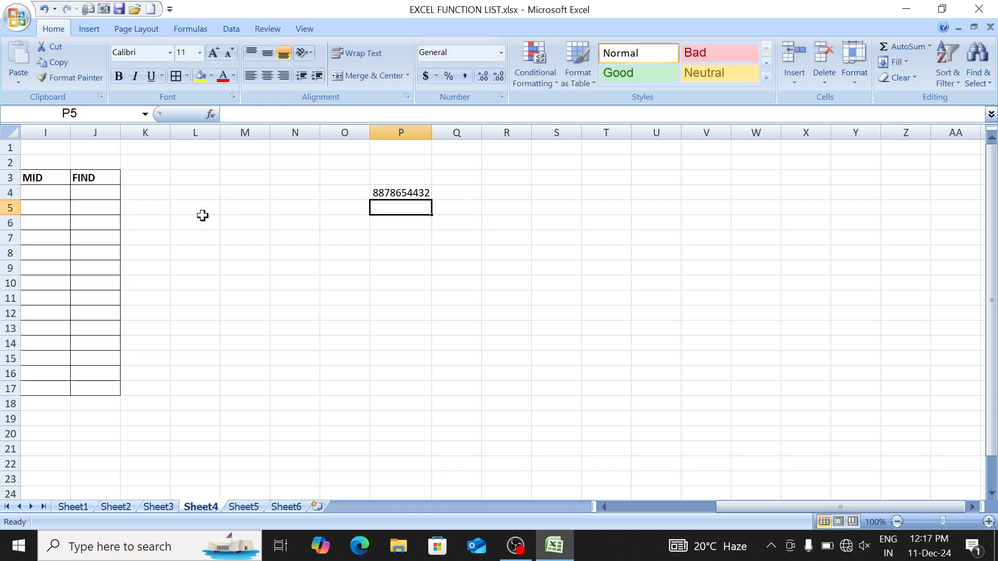
{"action": "key", "text": "Up"}
Step: Write =LEFT(P4, in R4, using the sample number in P4 as the text
{"action": "key", "text": "Right"}
{"action": "key", "text": "Right"}
{"action": "type", "text": "=LE"}
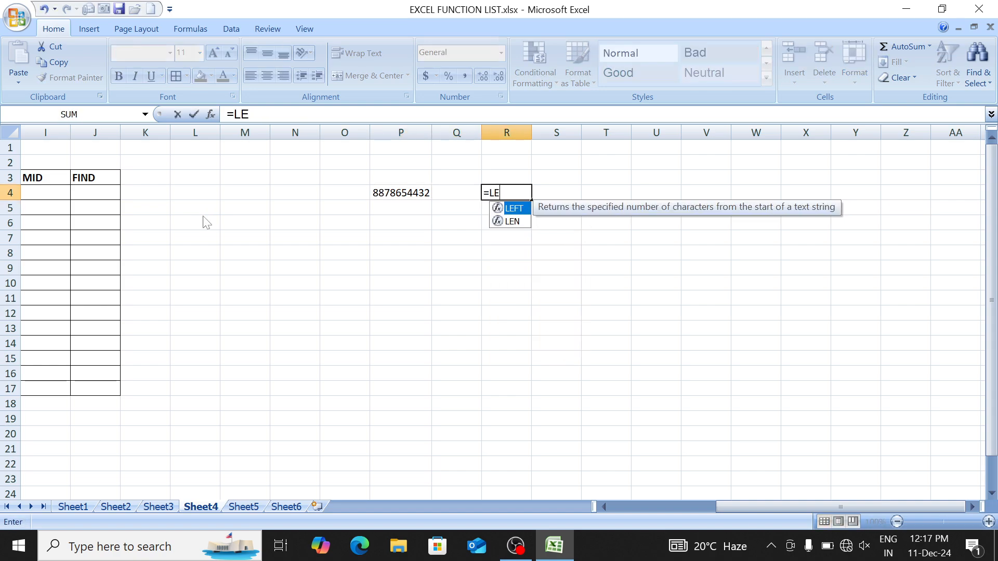
{"action": "type", "text": "FT("}
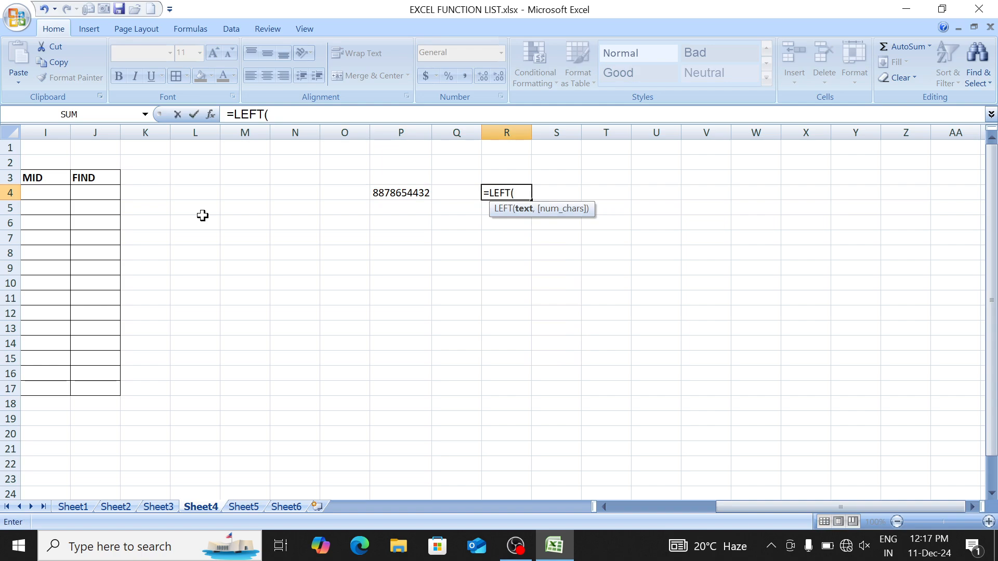
{"action": "left_click", "coordinate": [407, 193]}
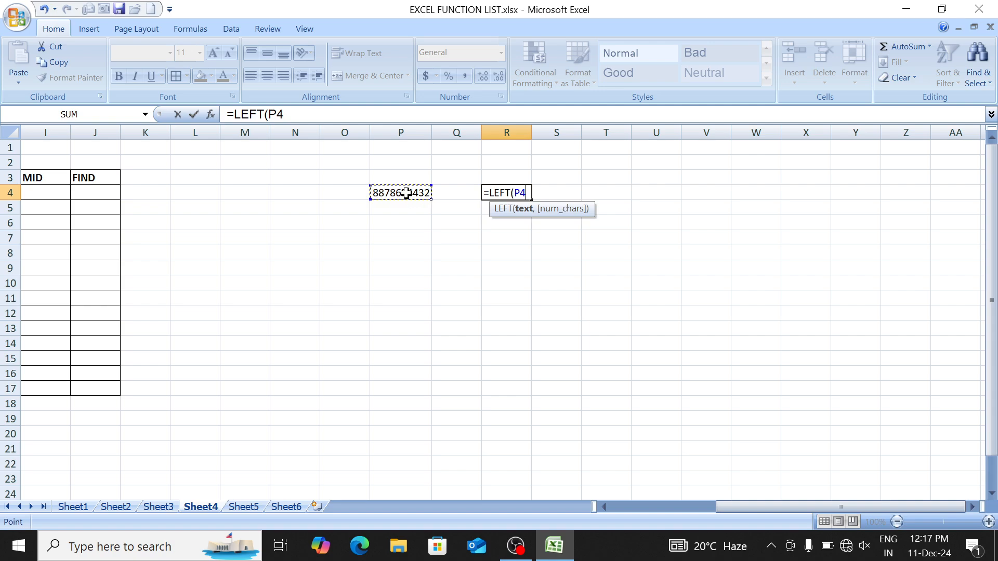
{"action": "type", "text": ",3"}
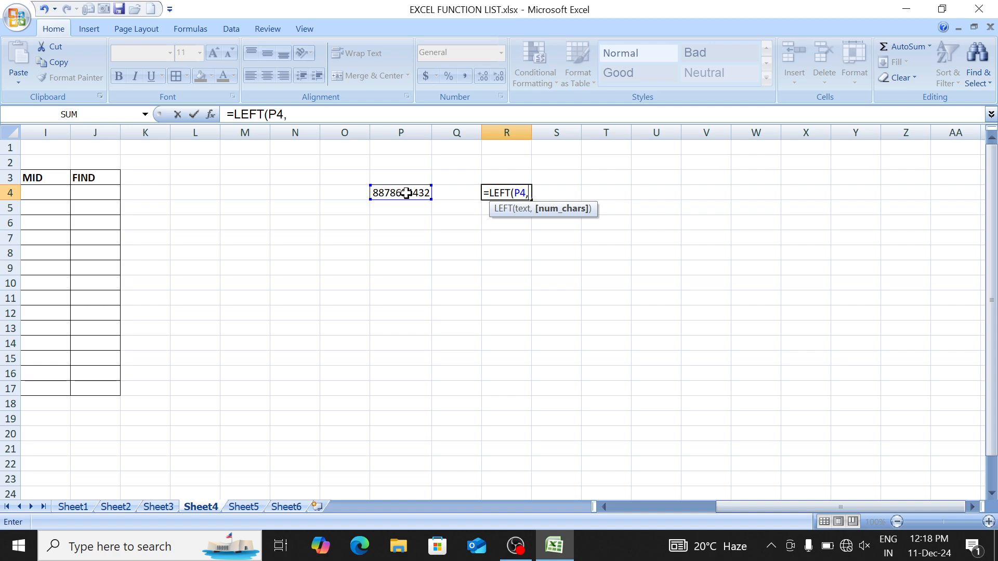
Step: Complete =LEFT(P4,3) in R4 so it shows 887, then return to the day-month table
{"action": "type", "text": "3)"}
{"action": "key", "text": "Return"}
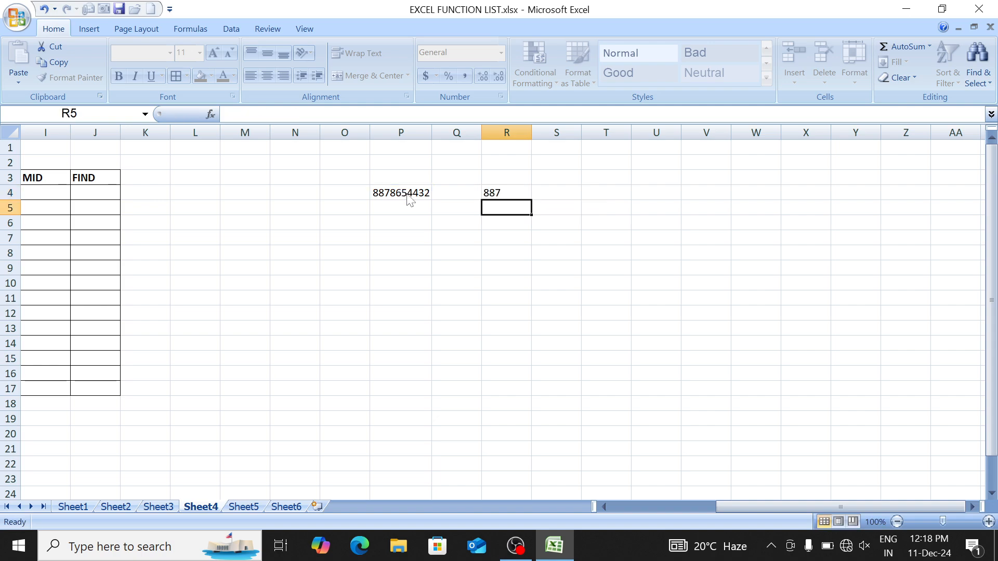
{"action": "key", "text": "Up"}
{"action": "key", "text": "Left"}
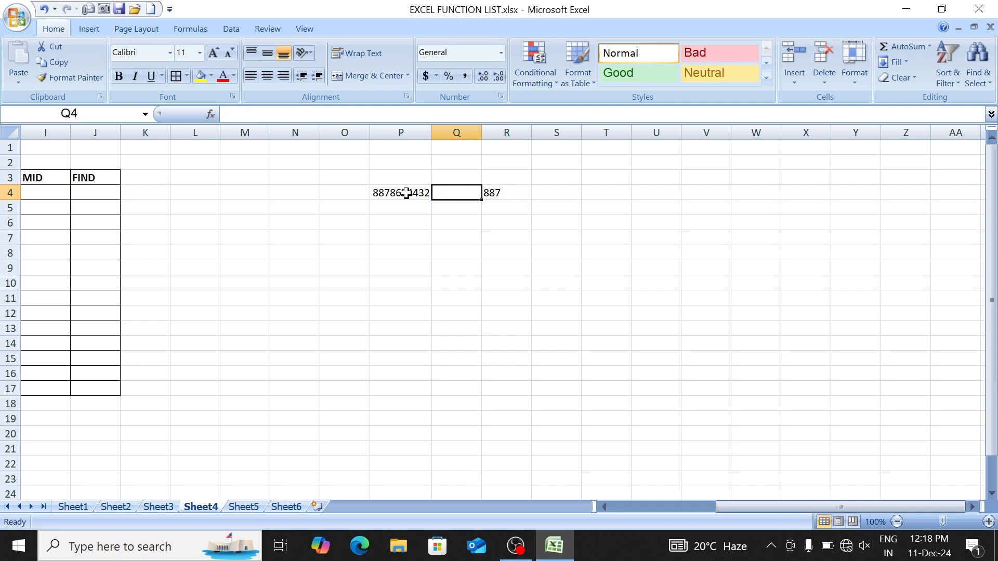
{"action": "key", "text": "Left"}
{"action": "key", "text": "ctrl+Left"}
{"action": "key", "text": "ctrl+Left"}
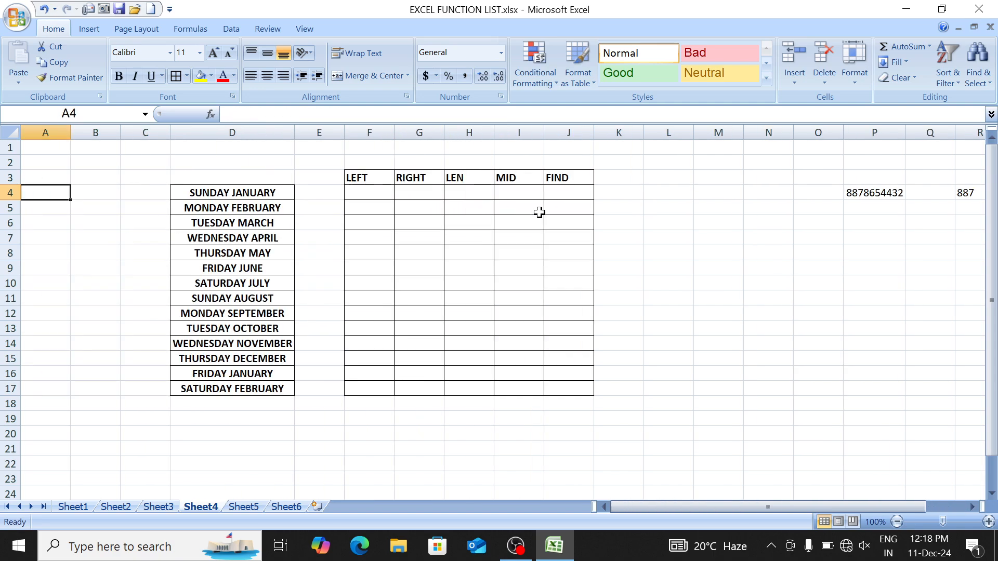
{"action": "key", "text": "Right"}
{"action": "key", "text": "Right"}
{"action": "key", "text": "Right"}
{"action": "key", "text": "Right"}
{"action": "key", "text": "Right"}
{"action": "key", "text": "Right"}
{"action": "key", "text": "Left"}
{"action": "key", "text": "Left"}
{"action": "key", "text": "Right"}
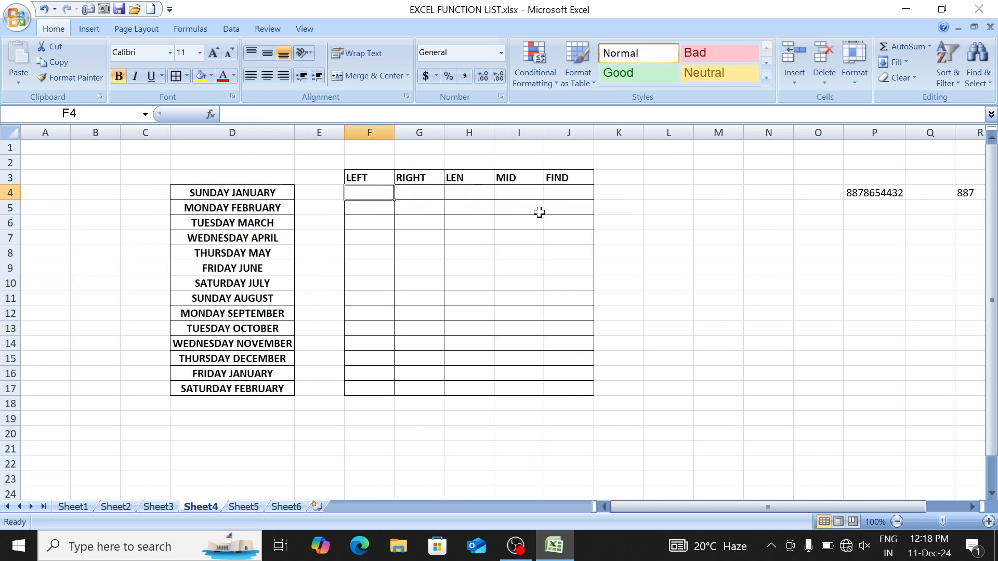
Step: Enter =LEFT(D4,6) in F4 and fill it down to F17
{"action": "type", "text": "=LEFT("}
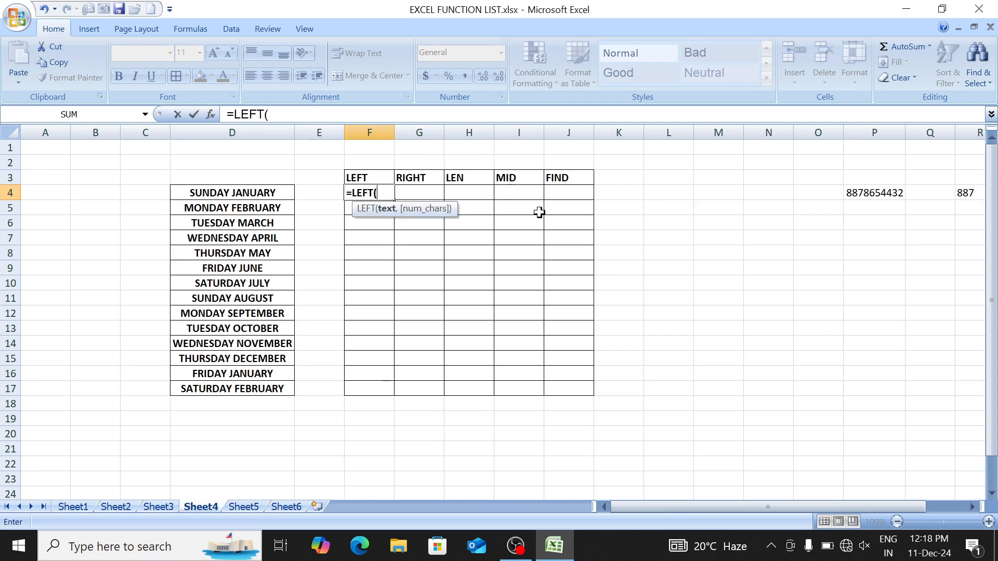
{"action": "key", "text": "Left"}
{"action": "key", "text": "Left"}
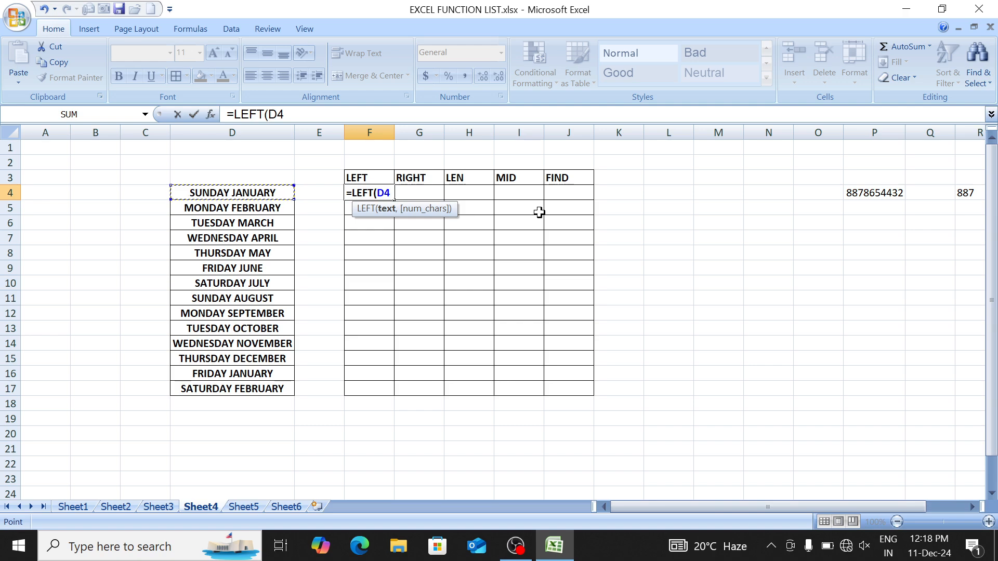
{"action": "type", "text": ","}
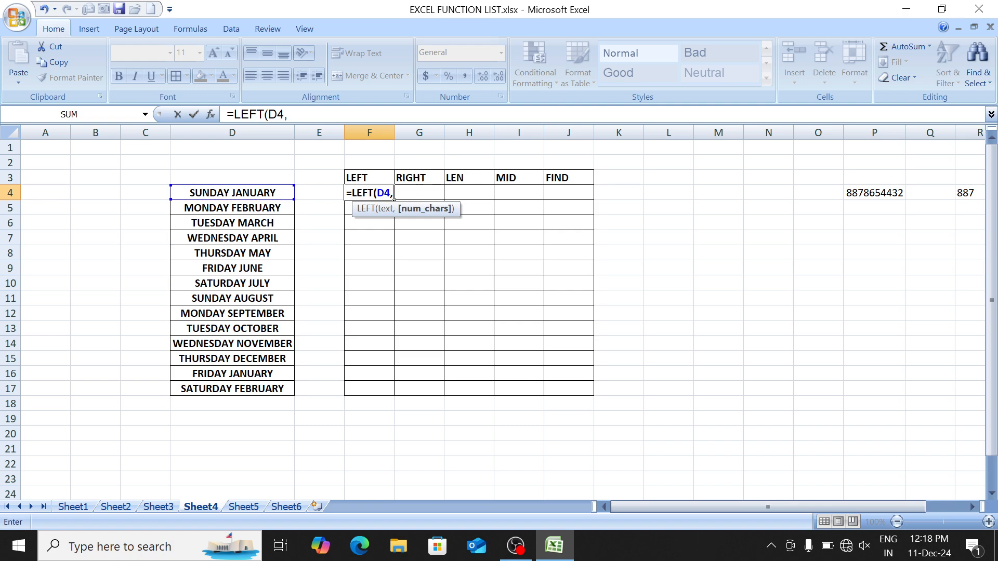
{"action": "type", "text": "6"}
{"action": "key", "text": "Return"}
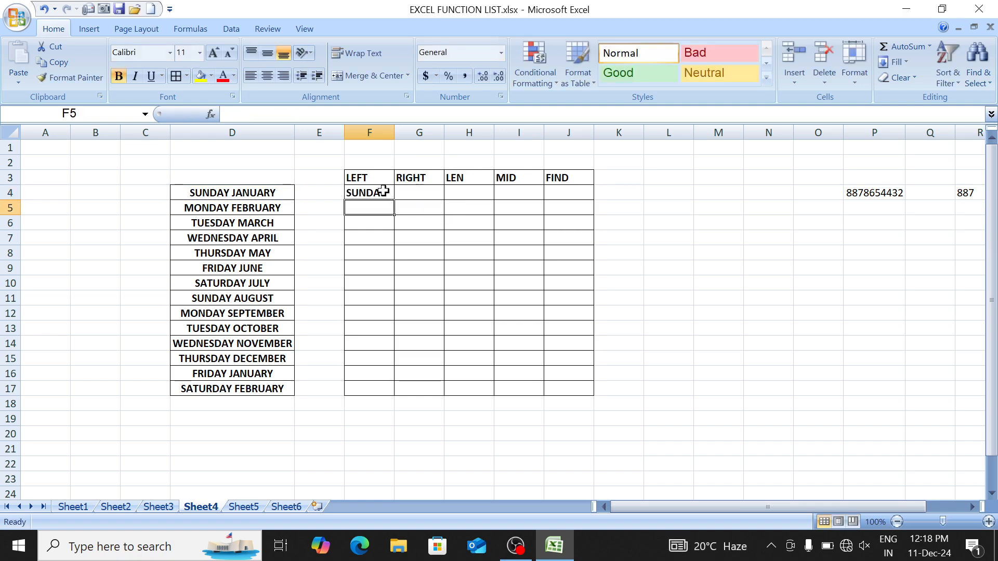
{"action": "left_click", "coordinate": [383, 191]}
{"action": "key", "text": "shift+Down"}
{"action": "key", "text": "shift+Down"}
{"action": "key", "text": "shift+Down"}
{"action": "key", "text": "shift+Down"}
{"action": "key", "text": "shift+Down"}
{"action": "key", "text": "shift+Down"}
{"action": "key", "text": "shift+Down"}
{"action": "key", "text": "shift+Down"}
{"action": "key", "text": "shift+Down"}
{"action": "key", "text": "shift+Down"}
{"action": "key", "text": "shift+Down"}
{"action": "key", "text": "shift+Down"}
{"action": "key", "text": "shift+Down"}
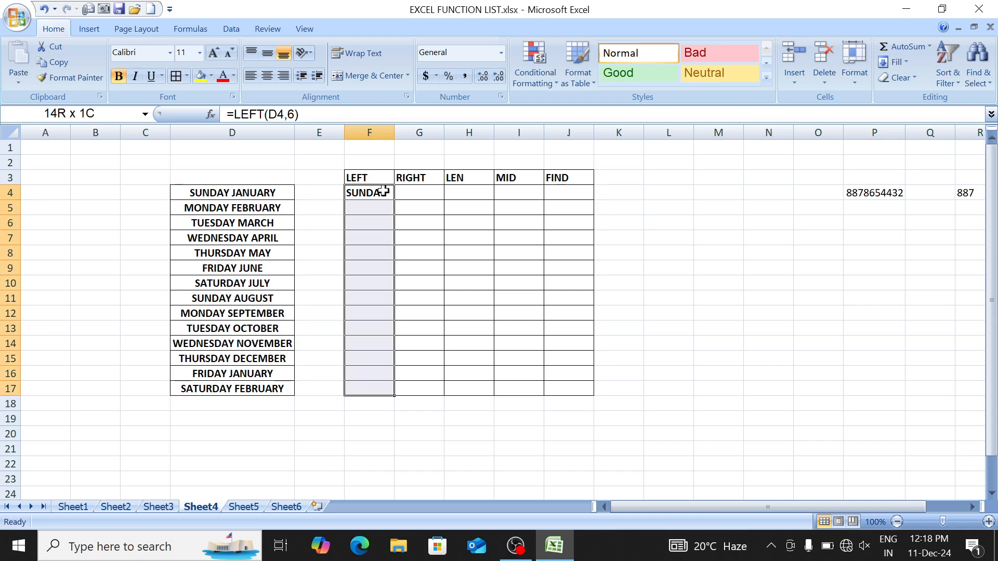
{"action": "key", "text": "ctrl+d"}
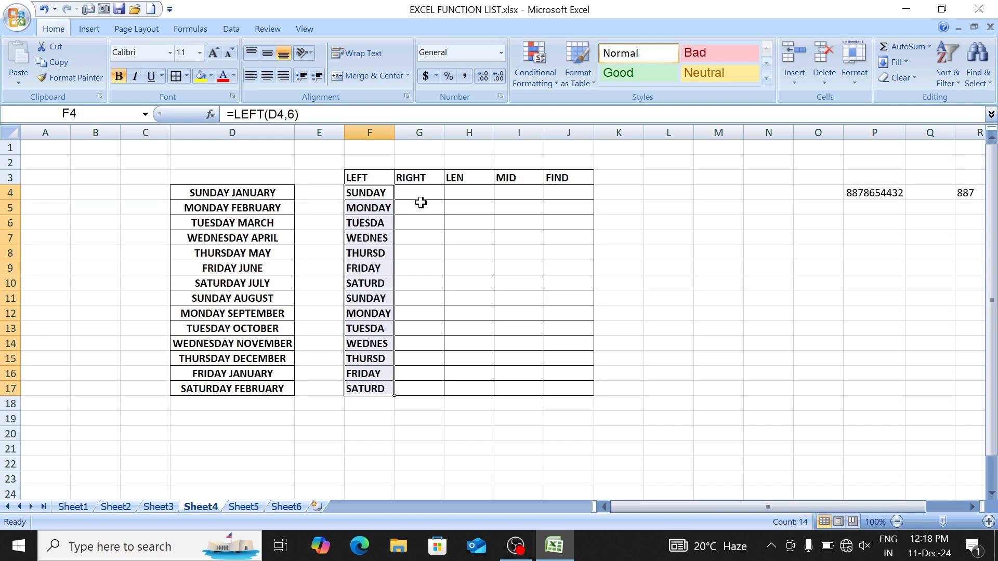
Step: Change F4 to =LEFT(D4,3) and refill F4:F17 for SUN through SAT
{"action": "key", "text": "F2"}
{"action": "key", "text": "BackSpace"}
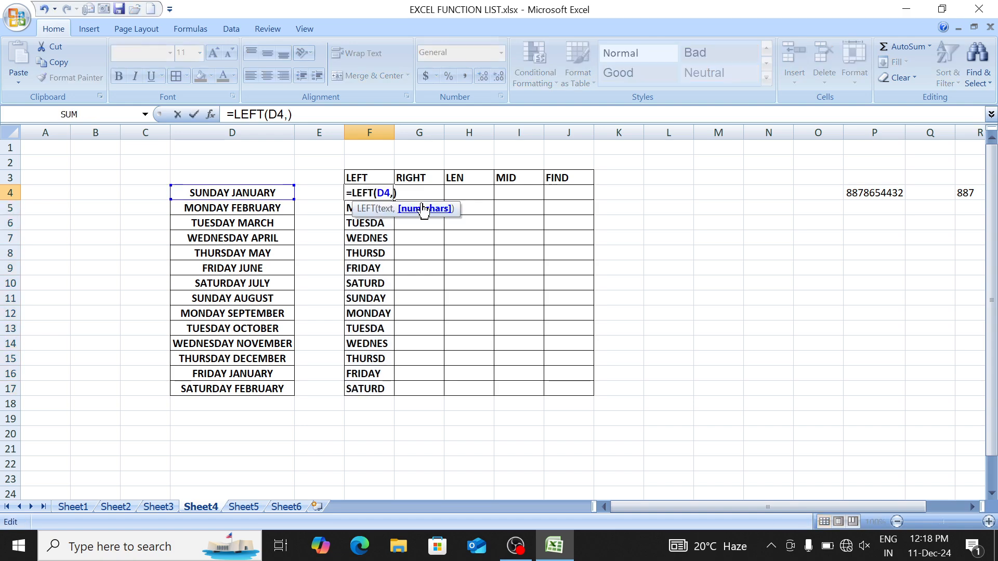
{"action": "type", "text": "3"}
{"action": "key", "text": "Return"}
{"action": "key", "text": "Up"}
{"action": "key", "text": "ctrl+shift+Down"}
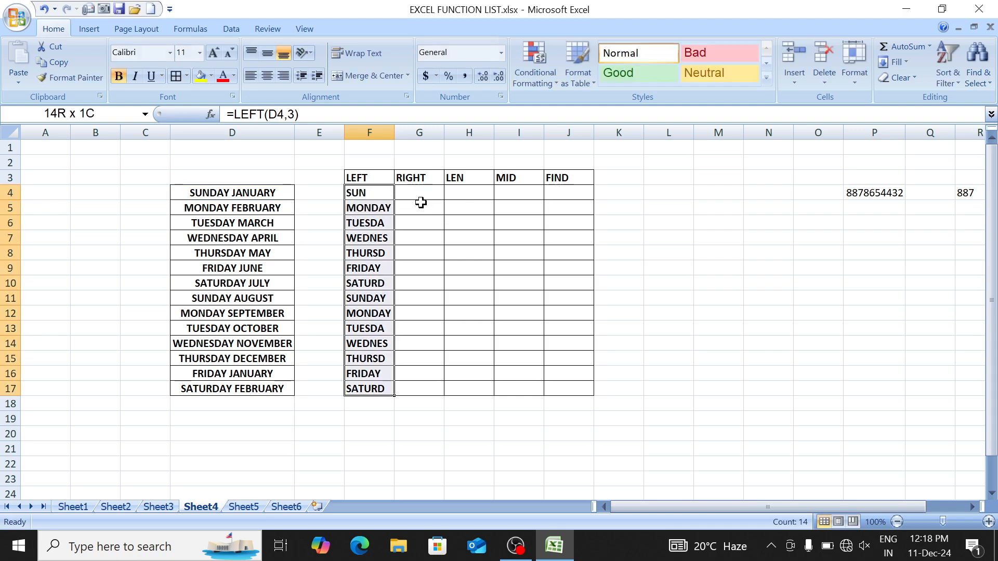
{"action": "key", "text": "ctrl+d"}
{"action": "key", "text": "Right"}
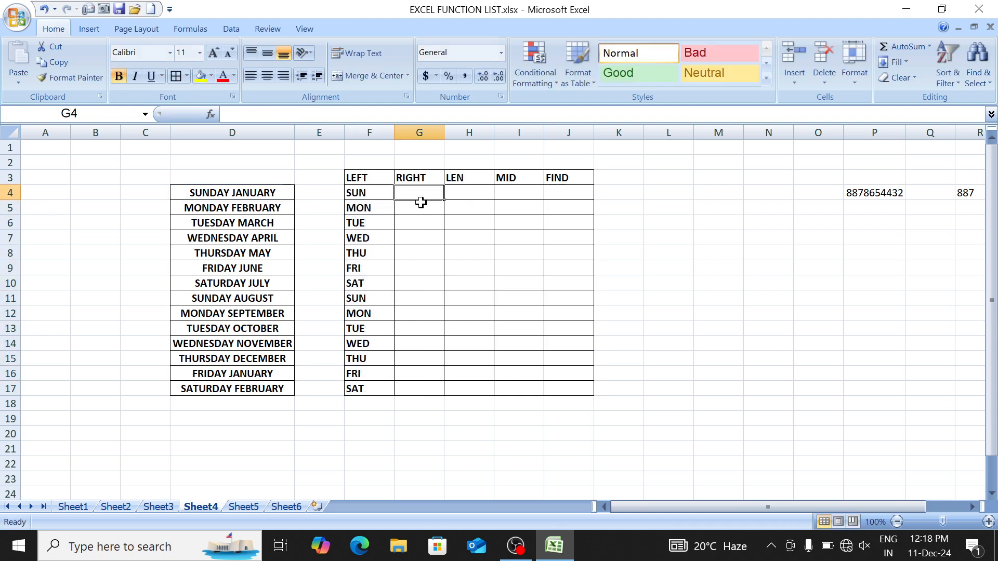
Step: Enter =RIGHT(D4,4) in G4 and fill it down to G17
{"action": "type", "text": "=RIGH"}
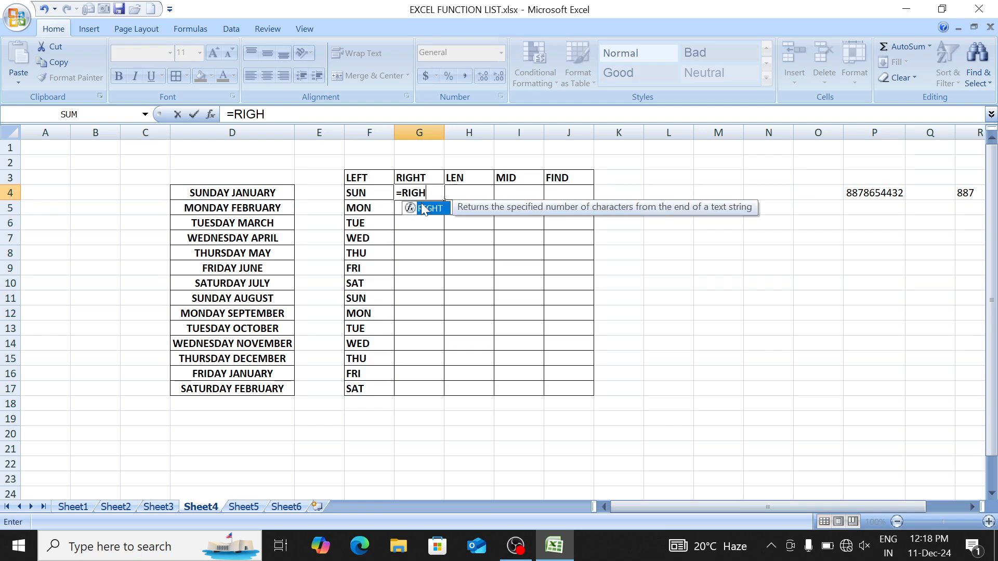
{"action": "double_click", "coordinate": [423, 209]}
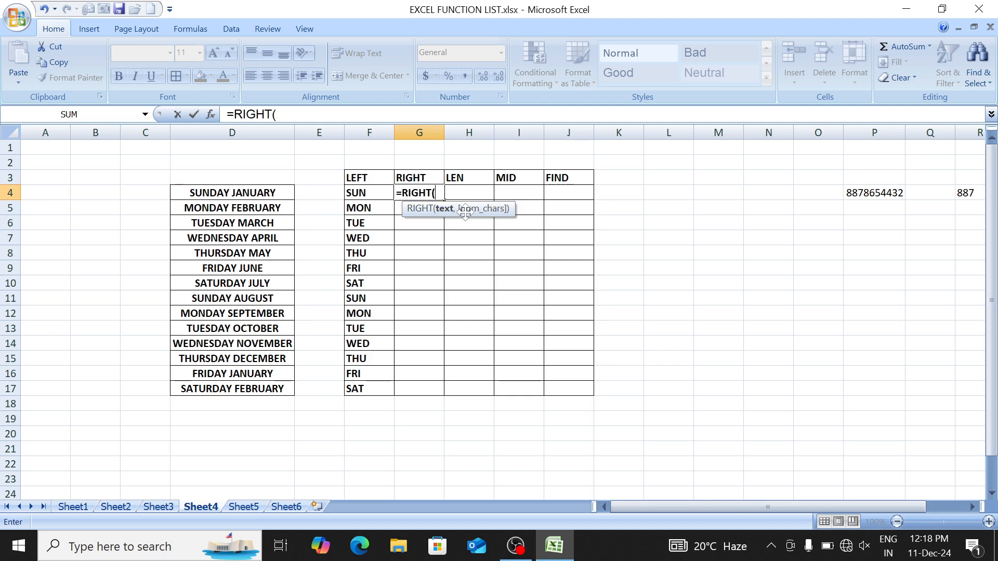
{"action": "left_click", "coordinate": [278, 192]}
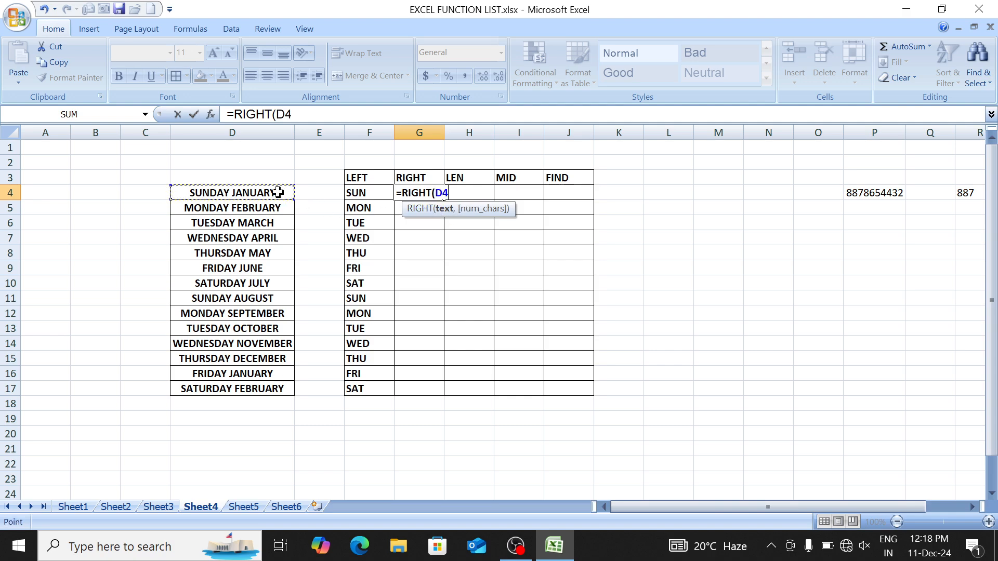
{"action": "type", "text": ","}
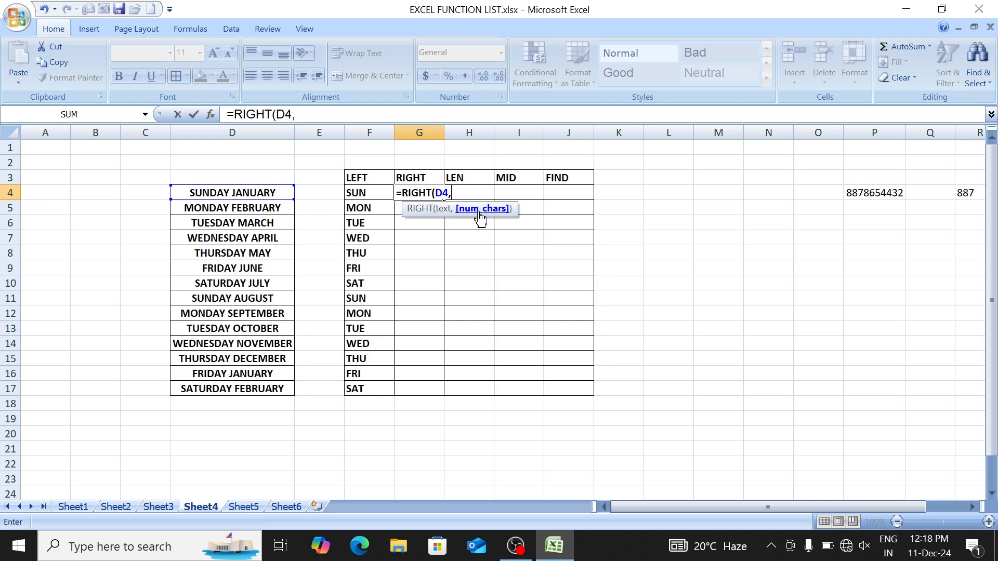
{"action": "type", "text": "4)"}
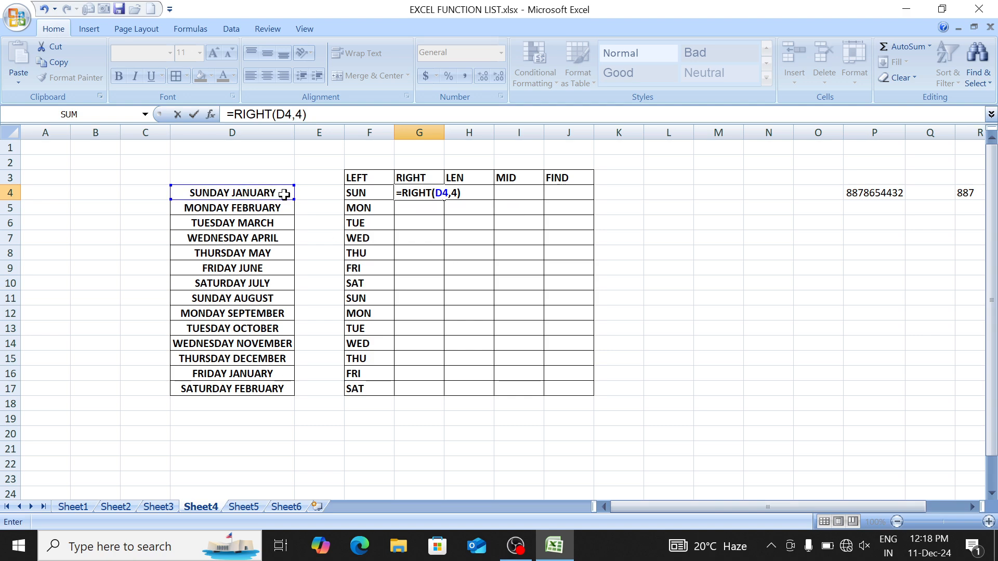
{"action": "key", "text": "Return"}
{"action": "key", "text": "Up"}
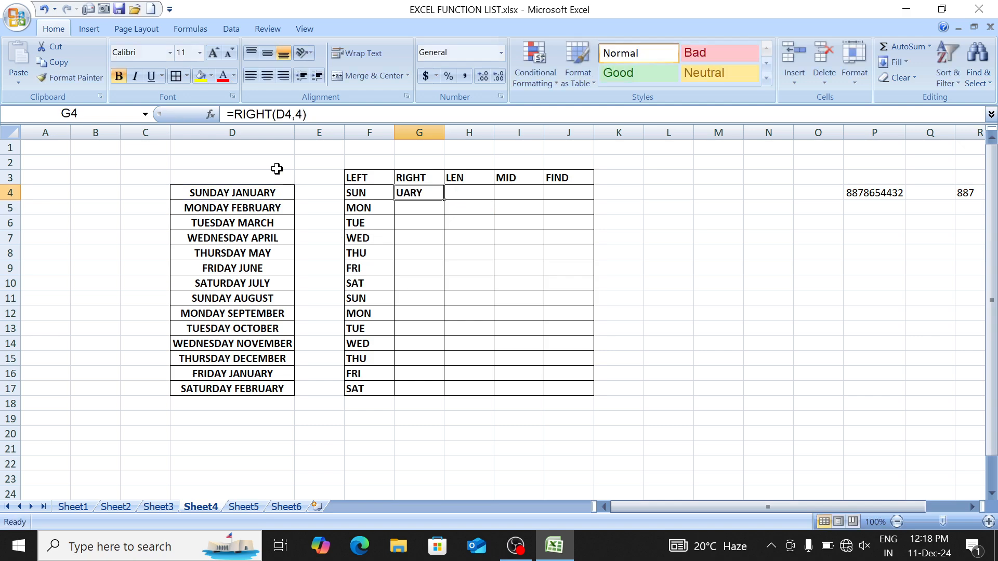
{"action": "key", "text": "shift+Down"}
{"action": "key", "text": "shift+Down"}
{"action": "key", "text": "shift+Down"}
{"action": "key", "text": "shift+Down"}
{"action": "key", "text": "shift+Down"}
{"action": "key", "text": "shift+Down"}
{"action": "key", "text": "shift+Down"}
{"action": "key", "text": "shift+Down"}
{"action": "key", "text": "shift+Down"}
{"action": "key", "text": "shift+Down"}
{"action": "key", "text": "shift+Down"}
{"action": "key", "text": "shift+Down"}
{"action": "key", "text": "shift+Down"}
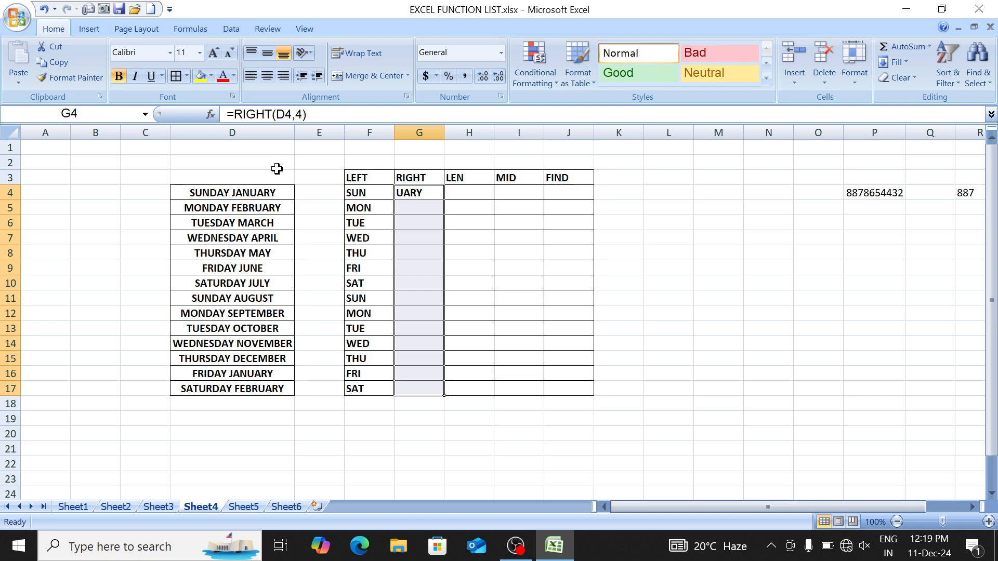
{"action": "key", "text": "ctrl+d"}
Step: Compare G8's result with the THURSDAY MAY text in D8
{"action": "key", "text": "Down"}
{"action": "key", "text": "Down"}
{"action": "key", "text": "Down"}
{"action": "key", "text": "Down"}
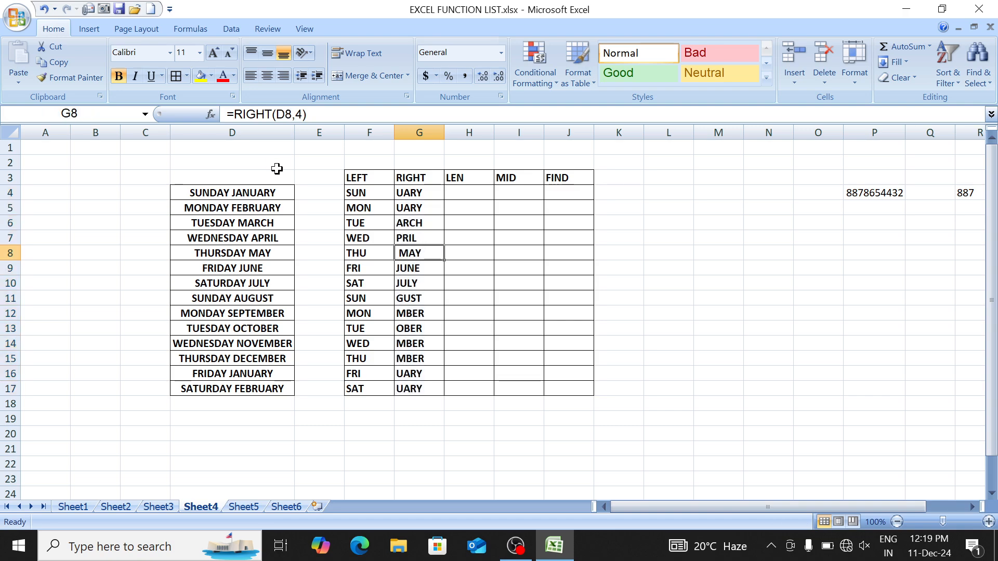
{"action": "key", "text": "Left"}
{"action": "key", "text": "Left"}
{"action": "key", "text": "Left"}
{"action": "key", "text": "F2"}
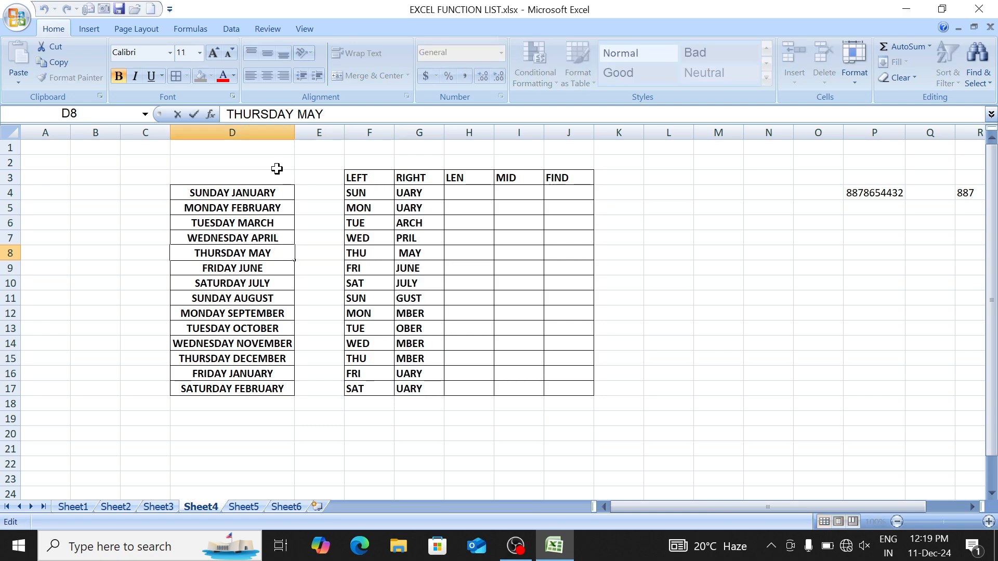
{"action": "key", "text": "shift+Left"}
{"action": "key", "text": "shift+Left"}
{"action": "key", "text": "shift+Left"}
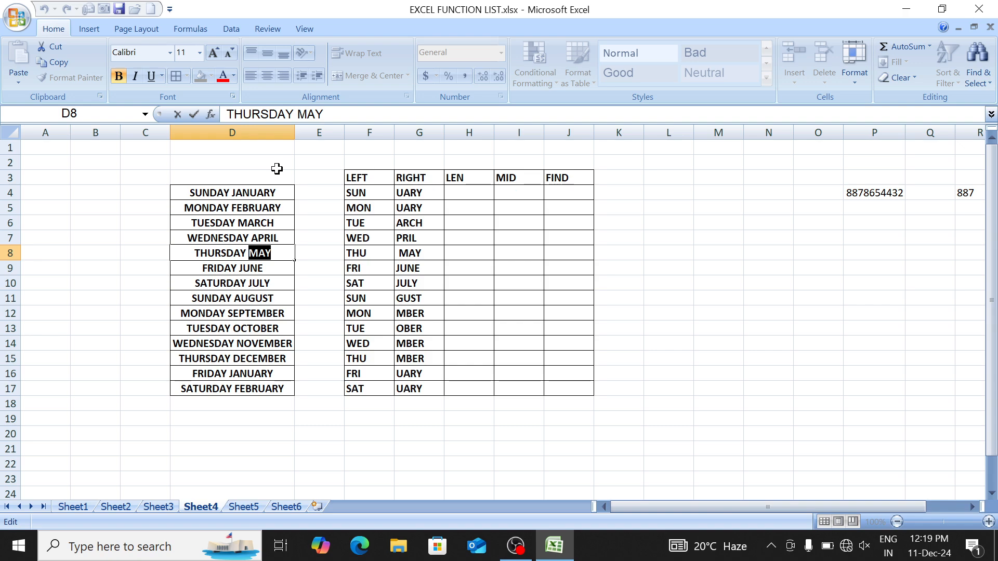
{"action": "key", "text": "Return"}
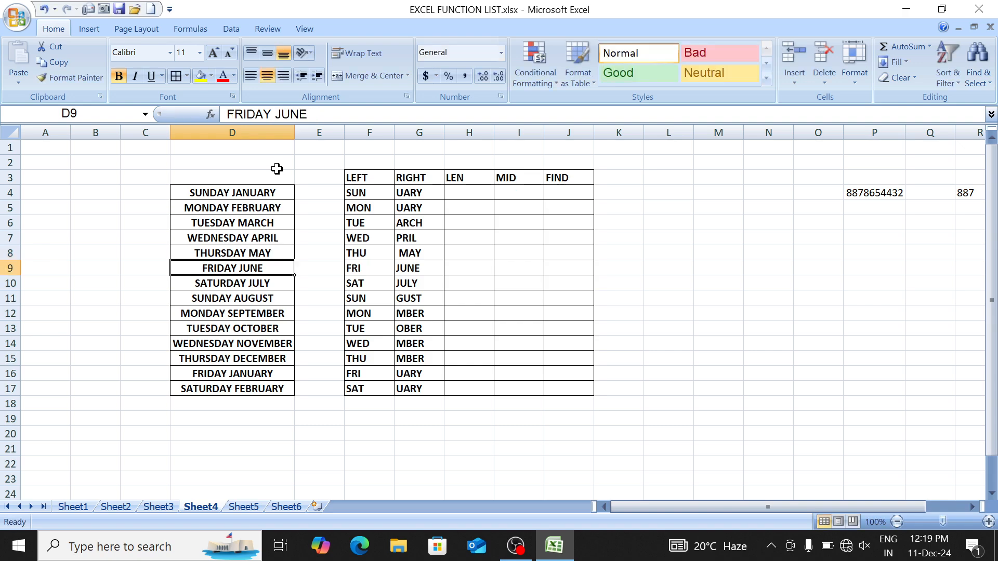
{"action": "key", "text": "Up"}
{"action": "key", "text": "Right"}
{"action": "key", "text": "Right"}
{"action": "key", "text": "Right"}
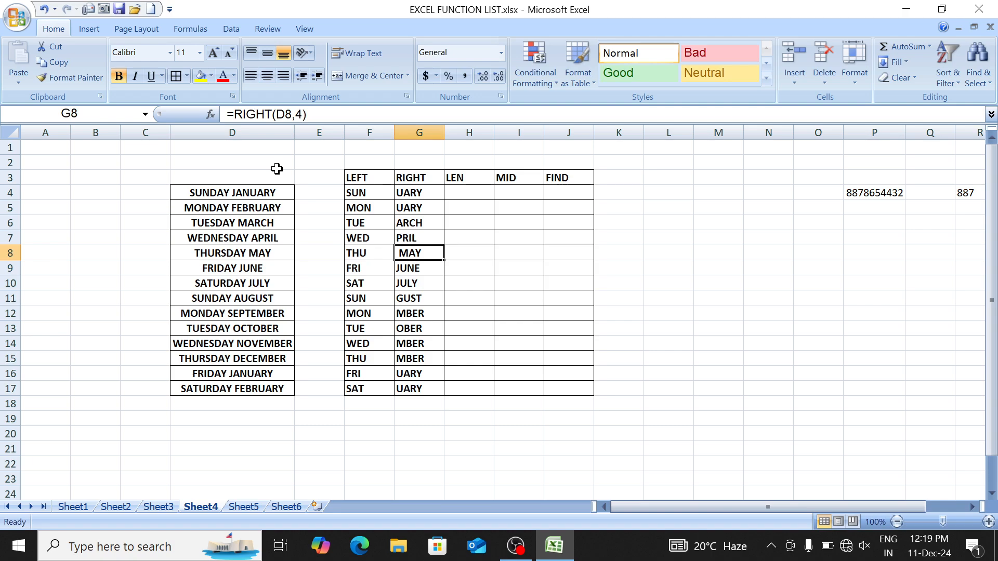
{"action": "key", "text": "Up"}
{"action": "key", "text": "Down"}
{"action": "key", "text": "Up"}
{"action": "key", "text": "Up"}
{"action": "key", "text": "Up"}
{"action": "key", "text": "Up"}
{"action": "key", "text": "Up"}
{"action": "key", "text": "Down"}
{"action": "key", "text": "Right"}
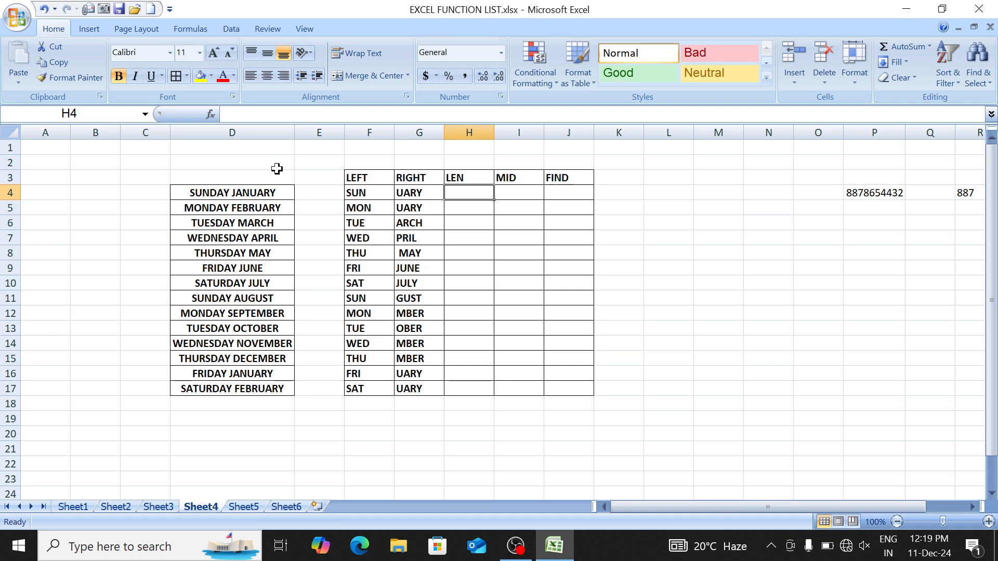
Step: Enter ADVANCE in D21, below the day-month list
{"action": "key", "text": "Left"}
{"action": "key", "text": "Left"}
{"action": "key", "text": "Left"}
{"action": "key", "text": "Left"}
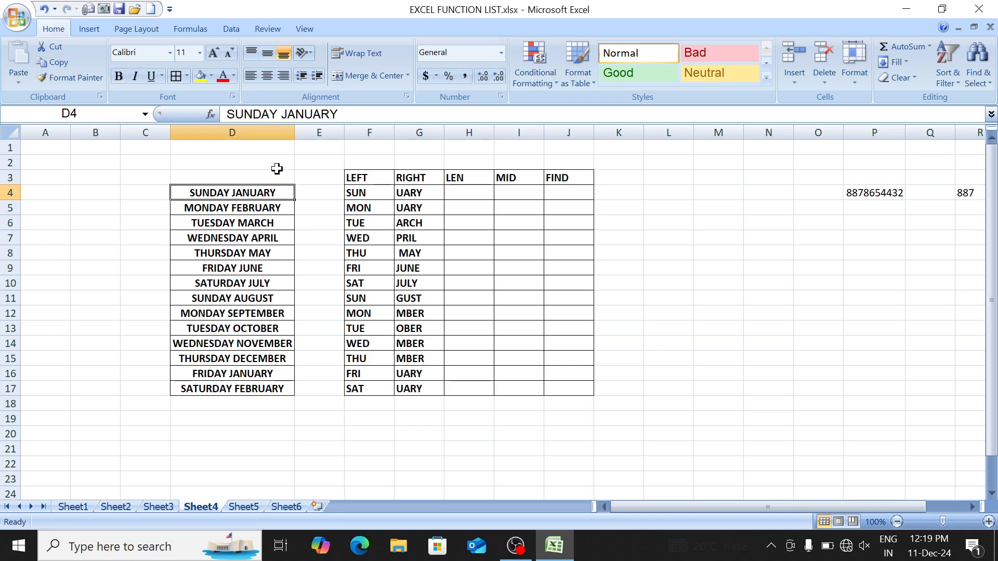
{"action": "key", "text": "ctrl+Down"}
{"action": "key", "text": "Down"}
{"action": "key", "text": "Down"}
{"action": "key", "text": "Down"}
{"action": "key", "text": "Down"}
{"action": "key", "text": "Down"}
{"action": "key", "text": "Down"}
{"action": "key", "text": "Down"}
{"action": "key", "text": "Down"}
{"action": "key", "text": "Down"}
{"action": "key", "text": "Down"}
{"action": "key", "text": "Down"}
{"action": "key", "text": "Down"}
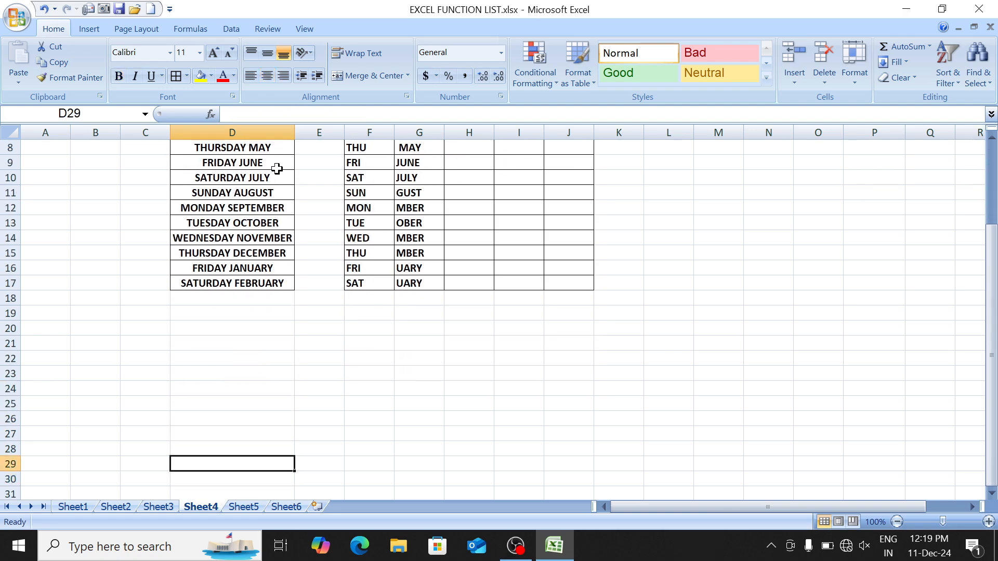
{"action": "key", "text": "Up"}
{"action": "key", "text": "Up"}
{"action": "key", "text": "Up"}
{"action": "key", "text": "Up"}
{"action": "key", "text": "Up"}
{"action": "key", "text": "Up"}
{"action": "key", "text": "Up"}
{"action": "key", "text": "Up"}
{"action": "type", "text": "ADVANCE"}
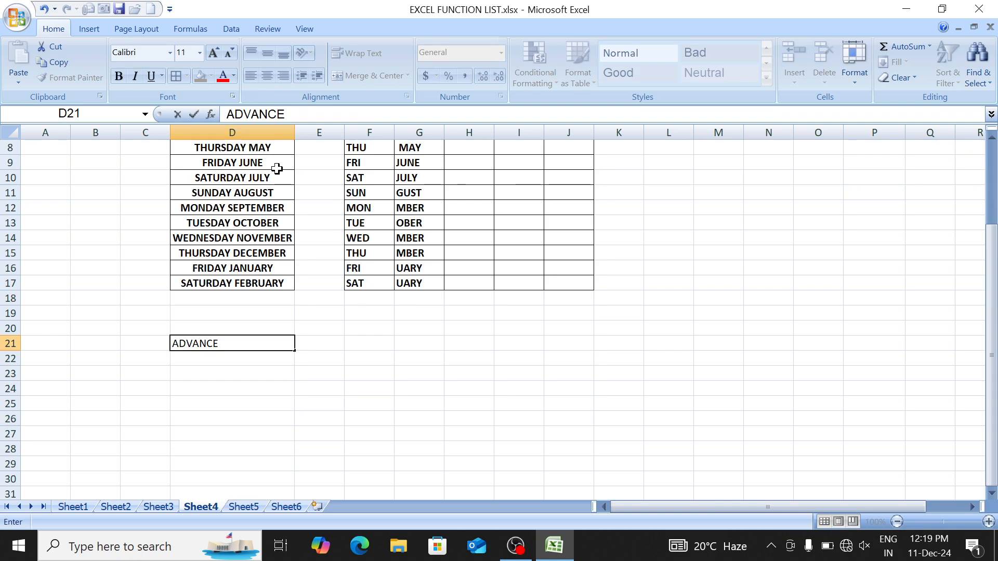
{"action": "key", "text": "Up"}
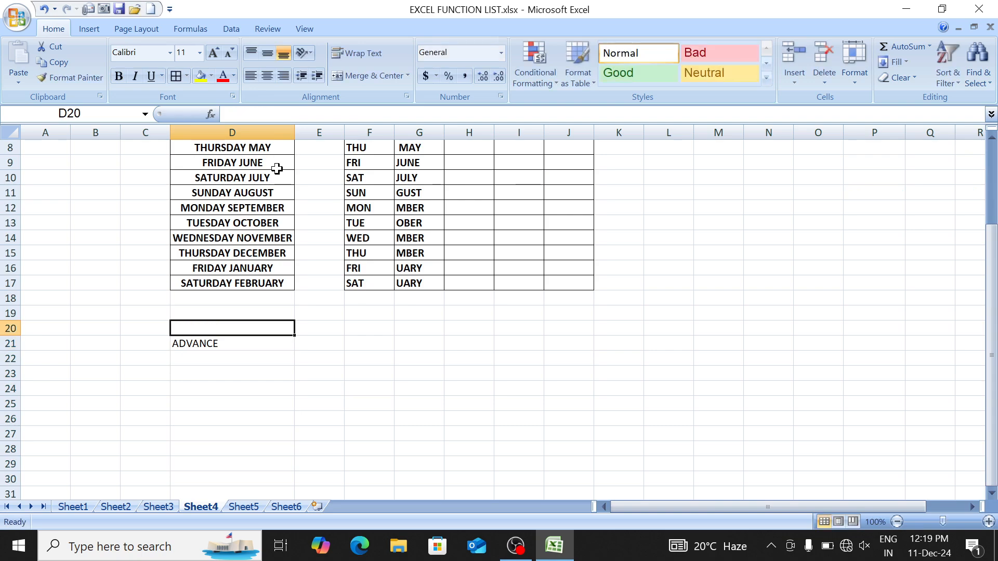
{"action": "key", "text": "Down"}
{"action": "key", "text": "F2"}
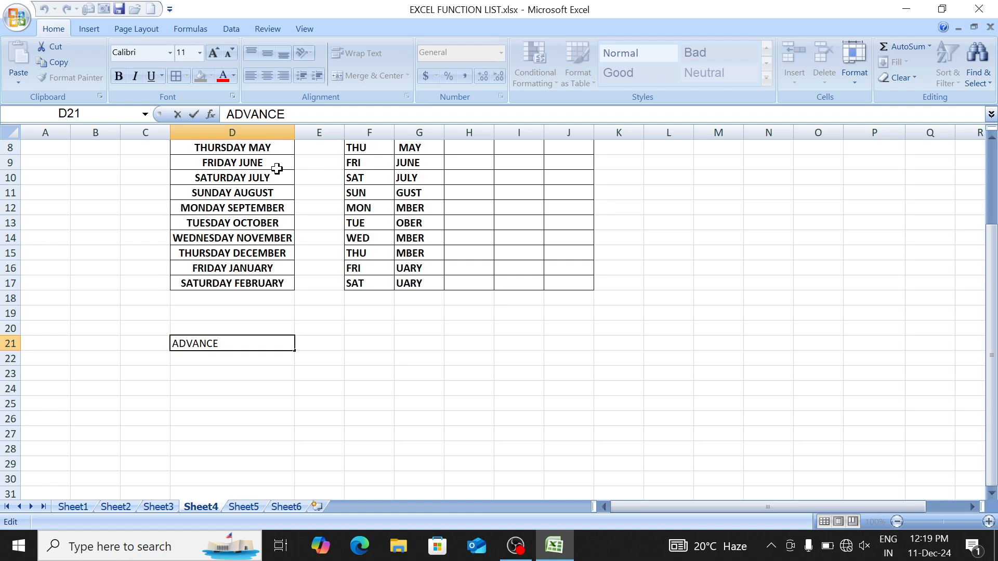
{"action": "key", "text": "shift+Left"}
{"action": "key", "text": "shift+Left"}
{"action": "key", "text": "shift+Left"}
{"action": "key", "text": "shift+Left"}
{"action": "key", "text": "shift+Left"}
{"action": "key", "text": "shift+Left"}
{"action": "key", "text": "shift+Left"}
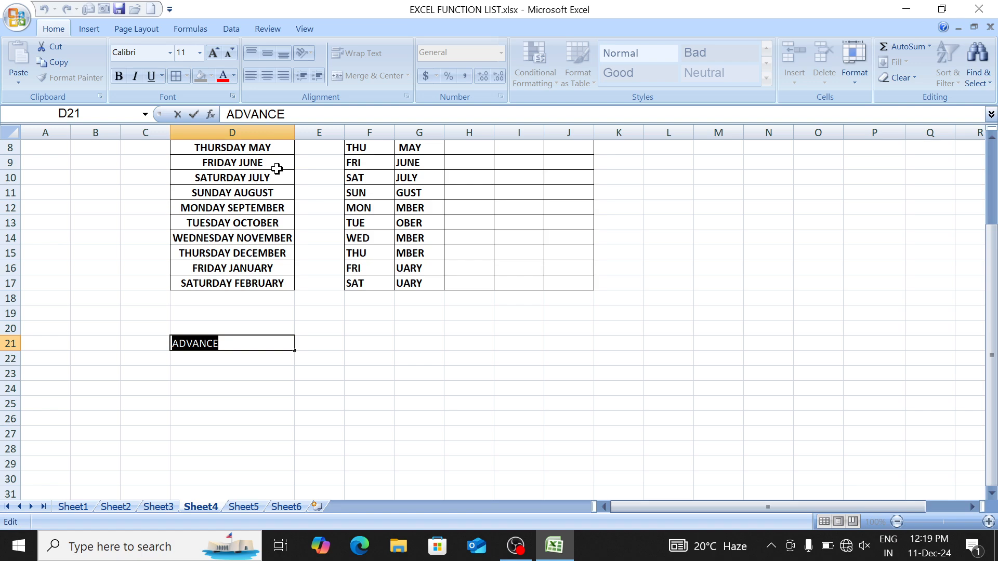
{"action": "key", "text": "Return"}
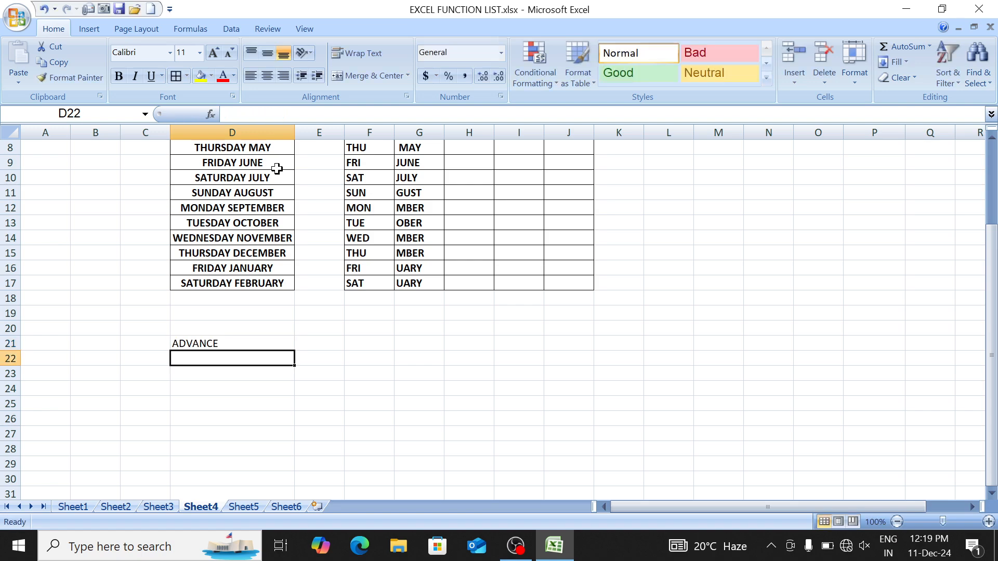
Step: Enter =LEN(D21) in F21 to count ADVANCE's characters
{"action": "key", "text": "Up"}
{"action": "key", "text": "Right"}
{"action": "key", "text": "Right"}
{"action": "type", "text": "=LEN"}
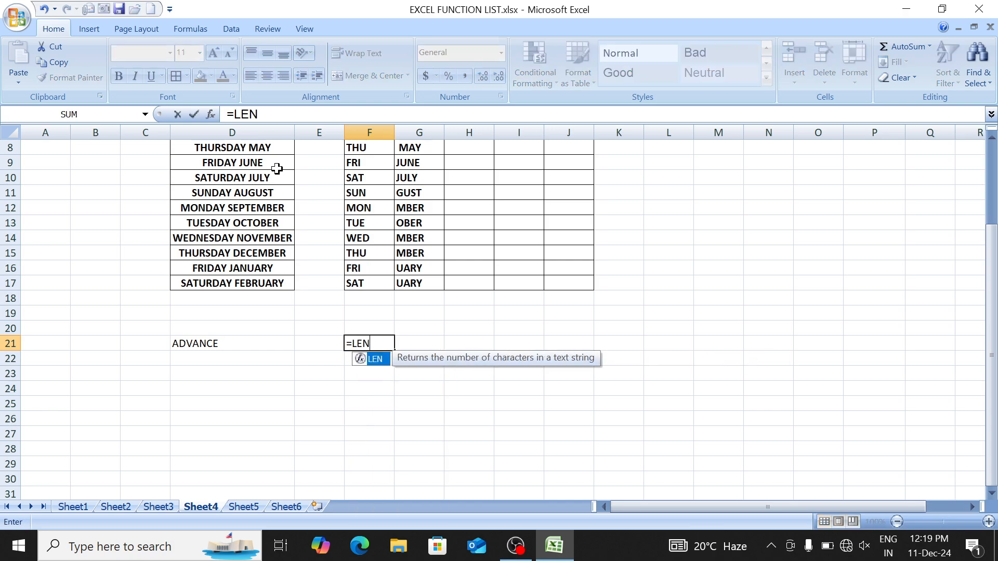
{"action": "type", "text": "("}
{"action": "key", "text": "Left"}
{"action": "key", "text": "Left"}
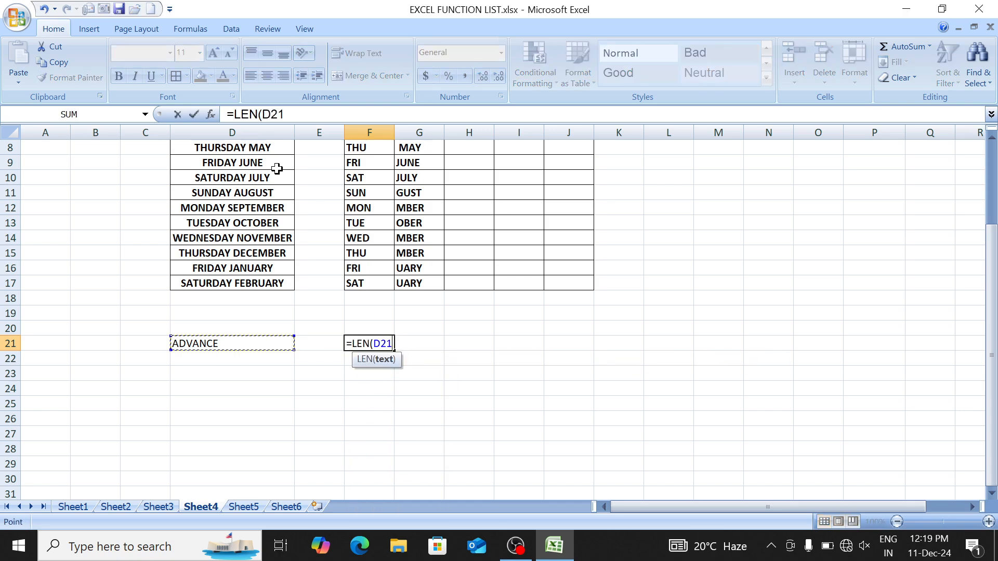
{"action": "type", "text": ")"}
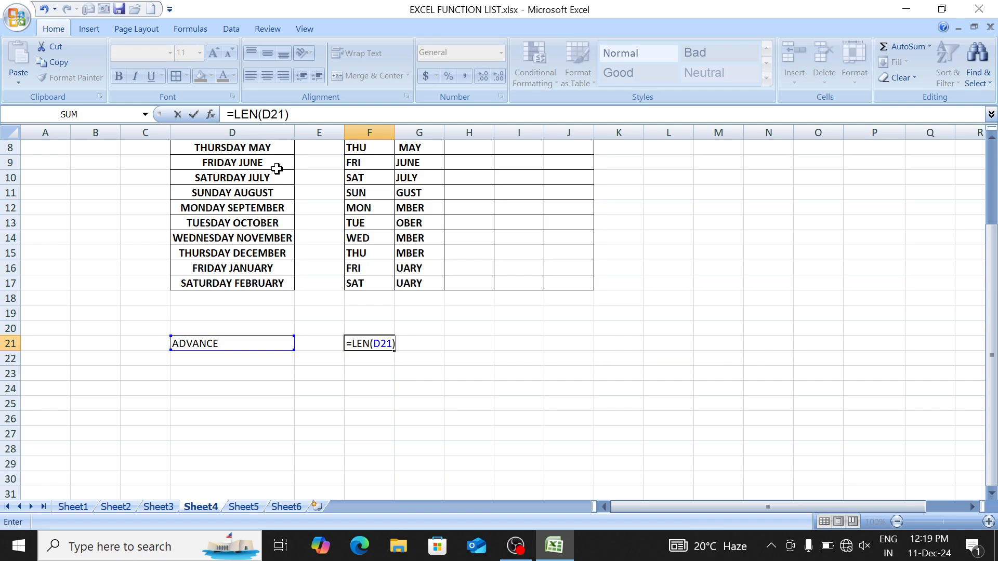
{"action": "key", "text": "Return"}
{"action": "key", "text": "Up"}
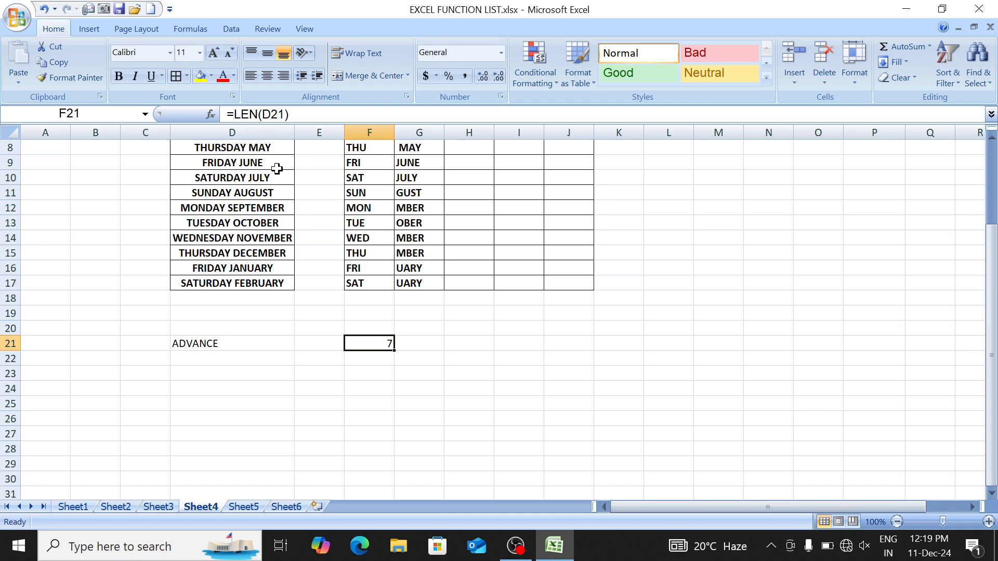
{"action": "key", "text": "F2"}
{"action": "key", "text": "Return"}
Step: Append spaces and a D after ADVANCE in D21, so F21 shows 16
{"action": "key", "text": "Up"}
{"action": "key", "text": "Left"}
{"action": "key", "text": "Left"}
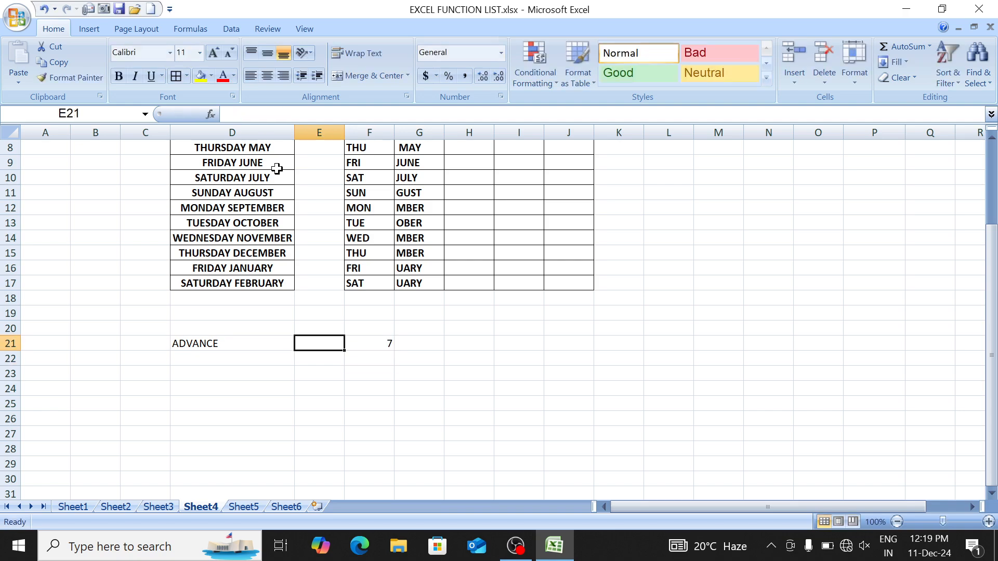
{"action": "key", "text": "F2"}
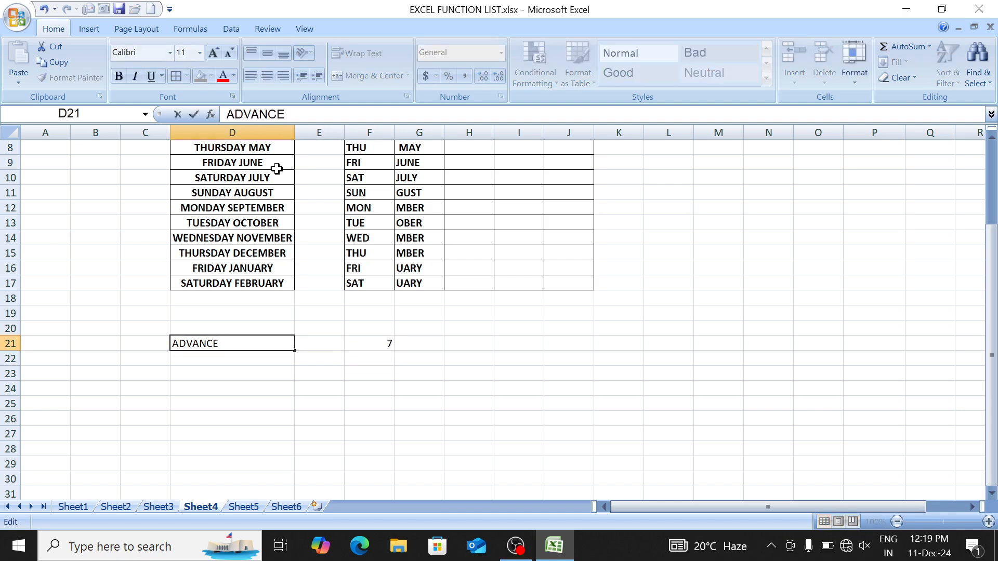
{"action": "type", "text": "D"}
{"action": "key", "text": "Return"}
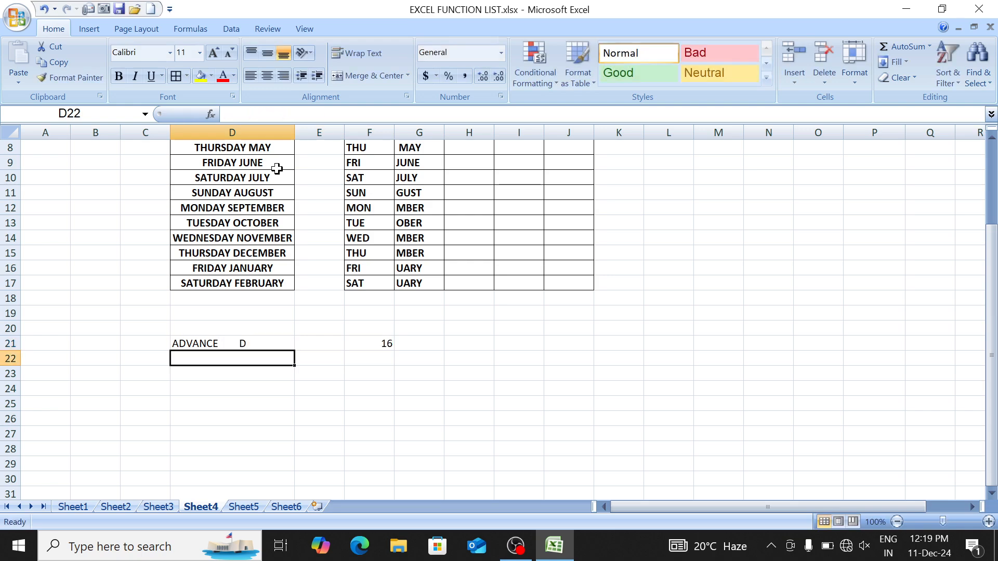
{"action": "key", "text": "Up"}
{"action": "key", "text": "Right"}
{"action": "key", "text": "Right"}
Step: Begin a =LEN( formula in H4 under the LEN header
{"action": "key", "text": "Up"}
{"action": "key", "text": "Up"}
{"action": "key", "text": "Up"}
{"action": "key", "text": "Up"}
{"action": "key", "text": "Up"}
{"action": "key", "text": "Up"}
{"action": "key", "text": "Up"}
{"action": "key", "text": "Up"}
{"action": "key", "text": "Up"}
{"action": "key", "text": "Up"}
{"action": "key", "text": "Up"}
{"action": "key", "text": "Up"}
{"action": "key", "text": "Up"}
{"action": "key", "text": "Up"}
{"action": "key", "text": "Up"}
{"action": "key", "text": "Up"}
{"action": "key", "text": "Up"}
{"action": "key", "text": "Up"}
{"action": "key", "text": "Up"}
{"action": "key", "text": "Up"}
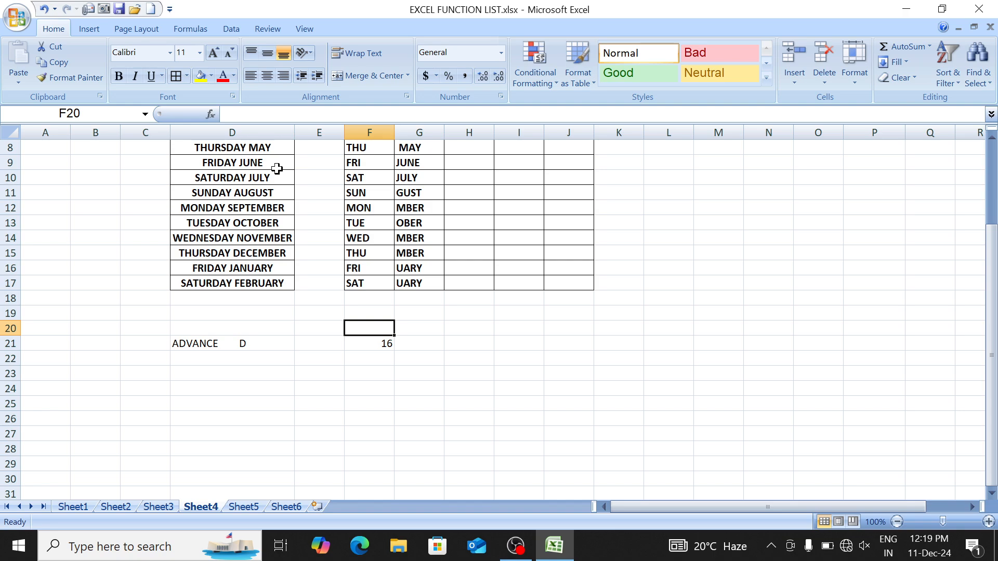
{"action": "key", "text": "Down"}
{"action": "key", "text": "Down"}
{"action": "key", "text": "Down"}
{"action": "key", "text": "Right"}
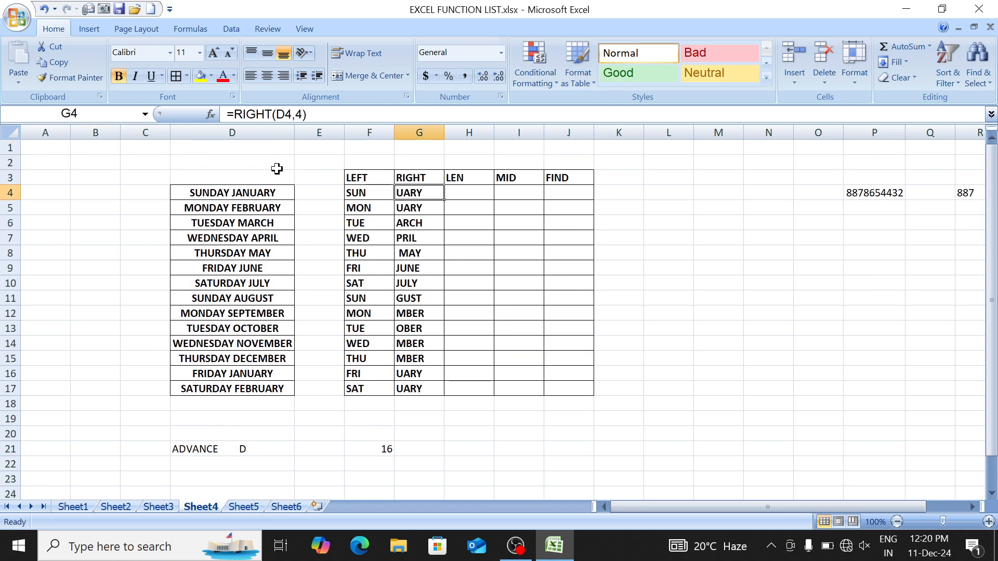
{"action": "key", "text": "Right"}
{"action": "type", "text": "=LEN("}
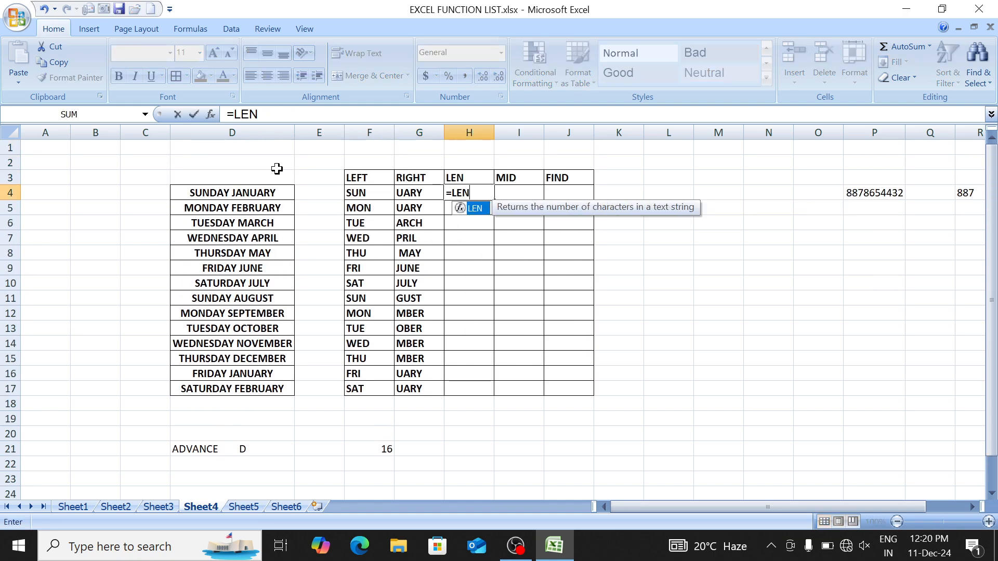
Step: Complete =LEN(D4) in H4 and fill down H4:H17, giving counts 14 to 18
{"action": "key", "text": "Left"}
{"action": "key", "text": "Left"}
{"action": "key", "text": "Left"}
{"action": "key", "text": "Left"}
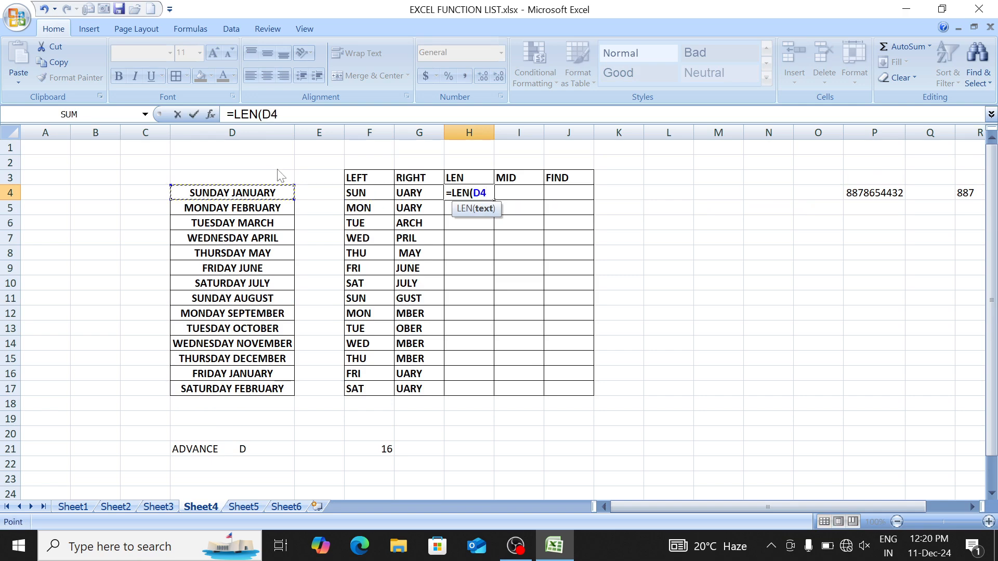
{"action": "type", "text": ")"}
{"action": "key", "text": "ctrl+Return"}
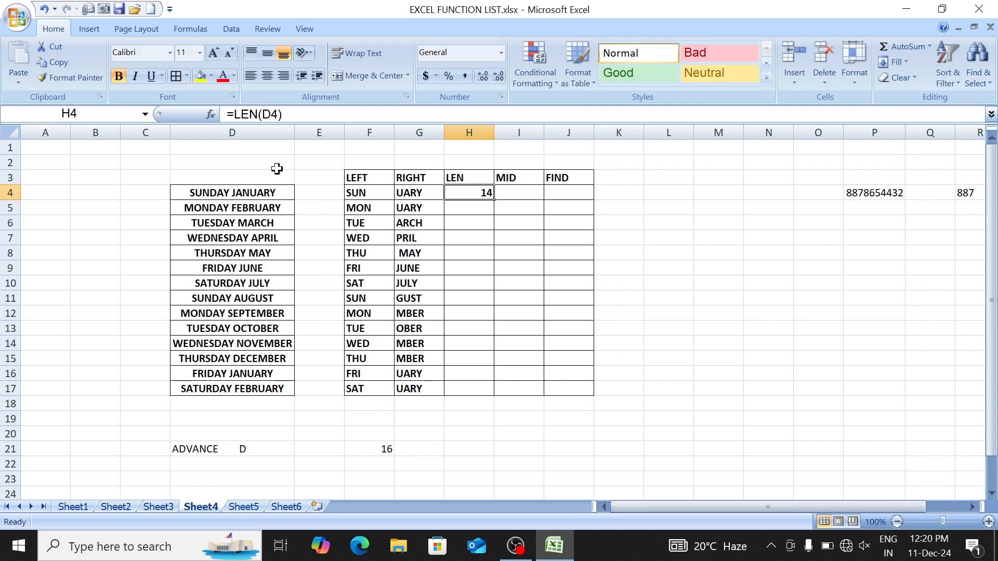
{"action": "key", "text": "shift+Down"}
{"action": "key", "text": "shift+Down"}
{"action": "key", "text": "shift+Down"}
{"action": "key", "text": "shift+Down"}
{"action": "key", "text": "shift+Down"}
{"action": "key", "text": "shift+Down"}
{"action": "key", "text": "shift+Down"}
{"action": "key", "text": "shift+Down"}
{"action": "key", "text": "shift+Down"}
{"action": "key", "text": "shift+Down"}
{"action": "key", "text": "shift+Down"}
{"action": "key", "text": "shift+Down"}
{"action": "key", "text": "shift+Down"}
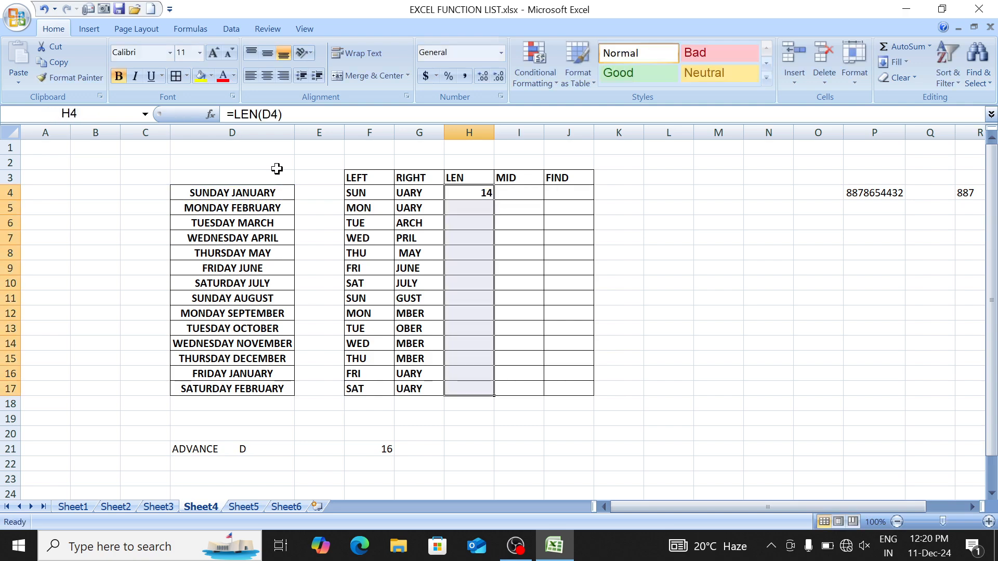
{"action": "key", "text": "ctrl+d"}
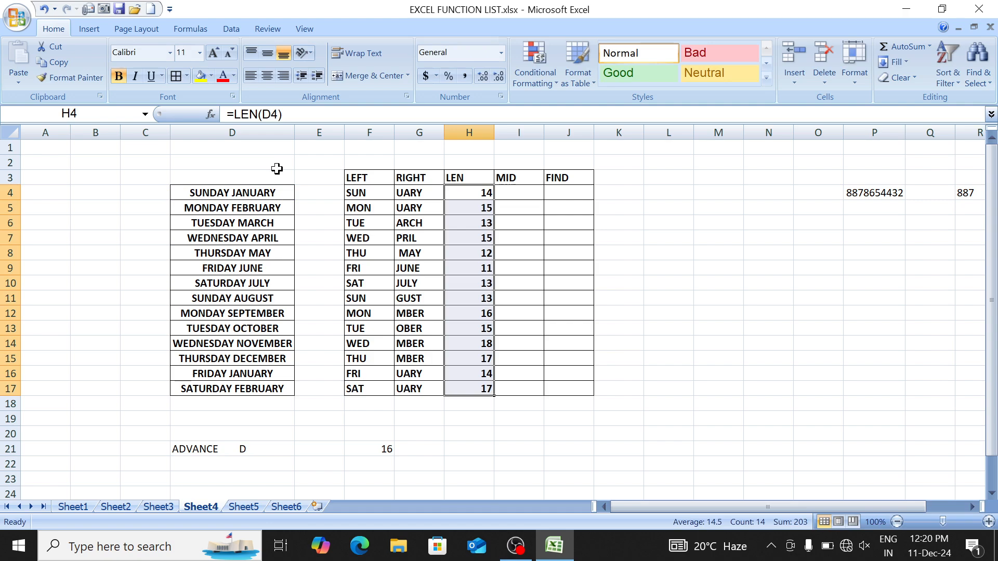
{"action": "key", "text": "Down"}
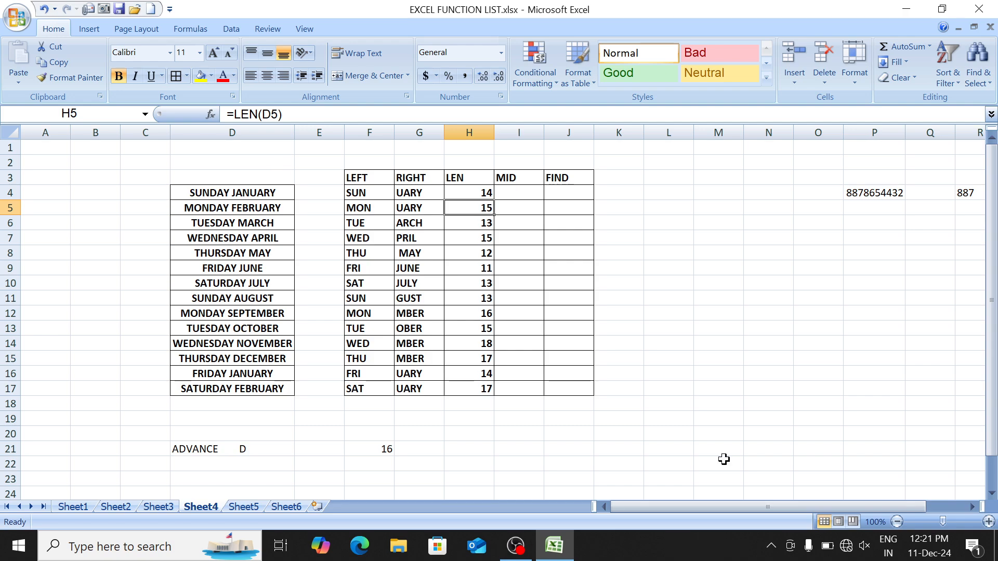
{"action": "key", "text": "Up"}
{"action": "key", "text": "Right"}
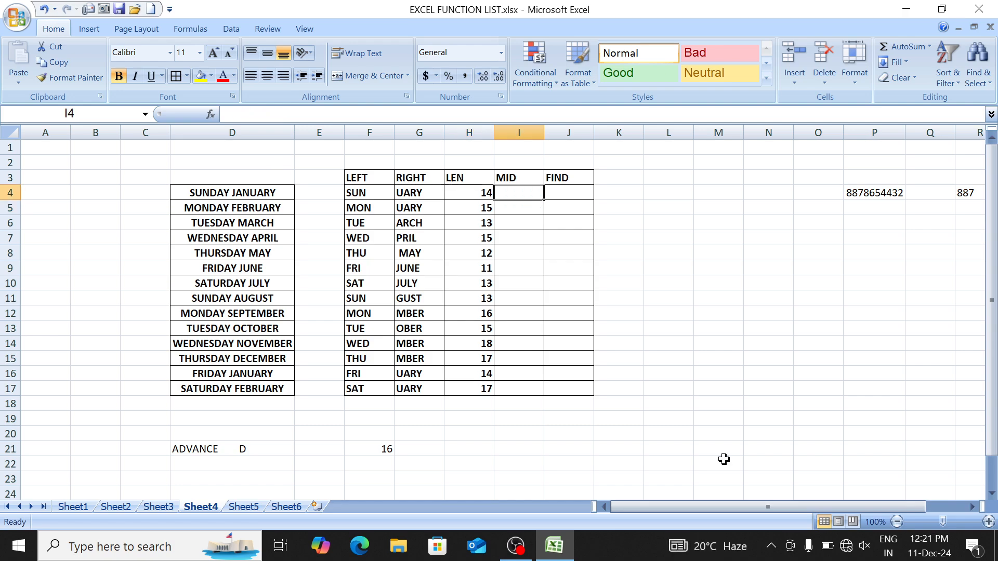
{"action": "key", "text": "Left"}
{"action": "key", "text": "Left"}
{"action": "key", "text": "Left"}
{"action": "key", "text": "Left"}
{"action": "key", "text": "Left"}
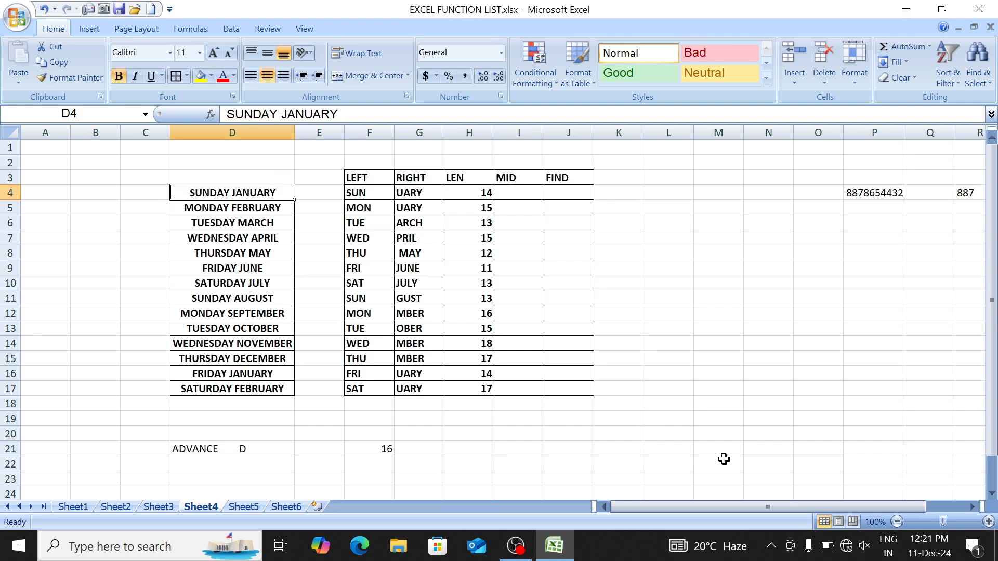
Step: Delete the trailing D so D21 reads only ADVANCE
{"action": "key", "text": "ctrl+Down"}
{"action": "key", "text": "ctrl+Down"}
{"action": "key", "text": "shift+Right"}
{"action": "key", "text": "Right"}
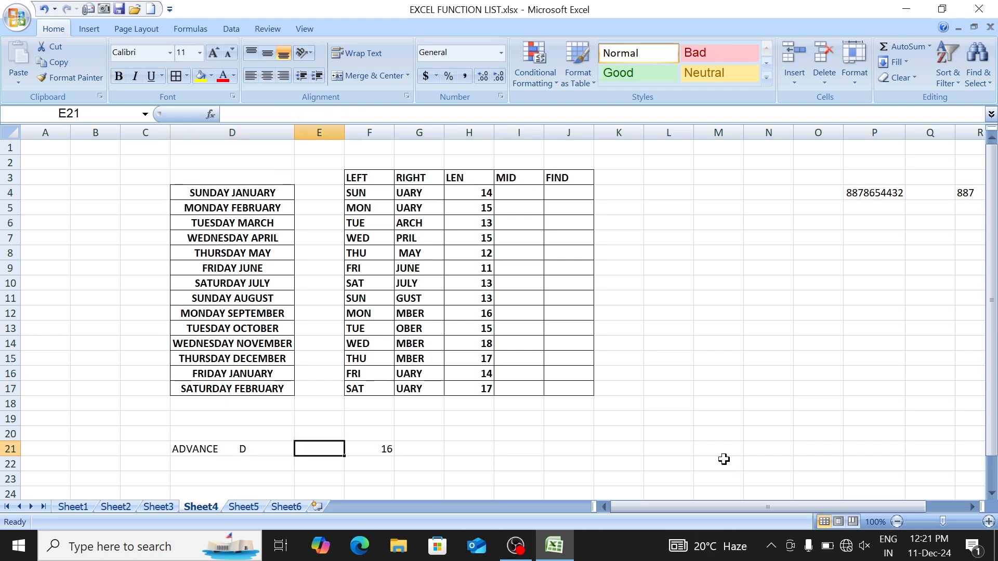
{"action": "key", "text": "Left"}
{"action": "key", "text": "F2"}
{"action": "key", "text": "BackSpace"}
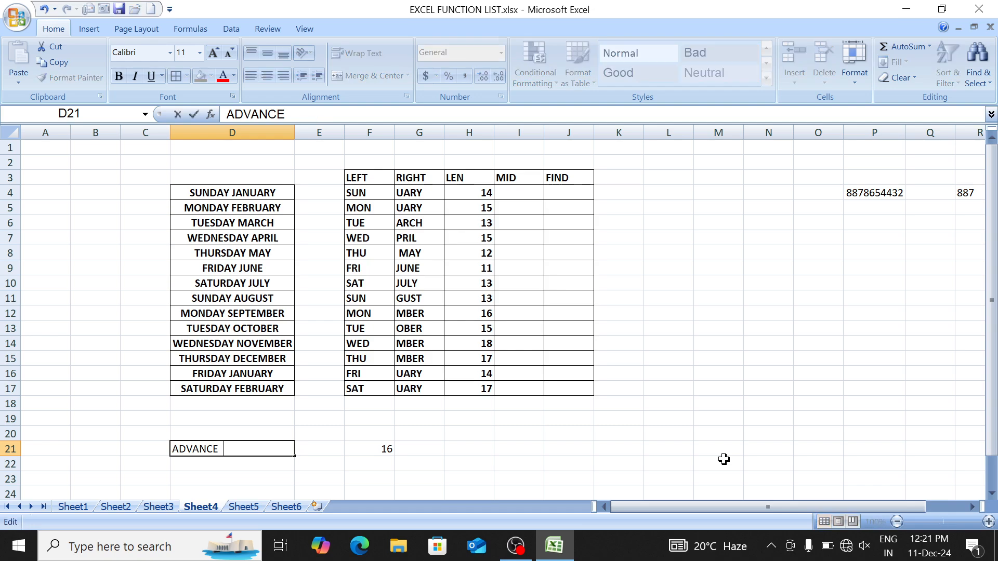
{"action": "key", "text": "Return"}
Step: Clear the LEN formula from F21
{"action": "key", "text": "Up"}
{"action": "key", "text": "Right"}
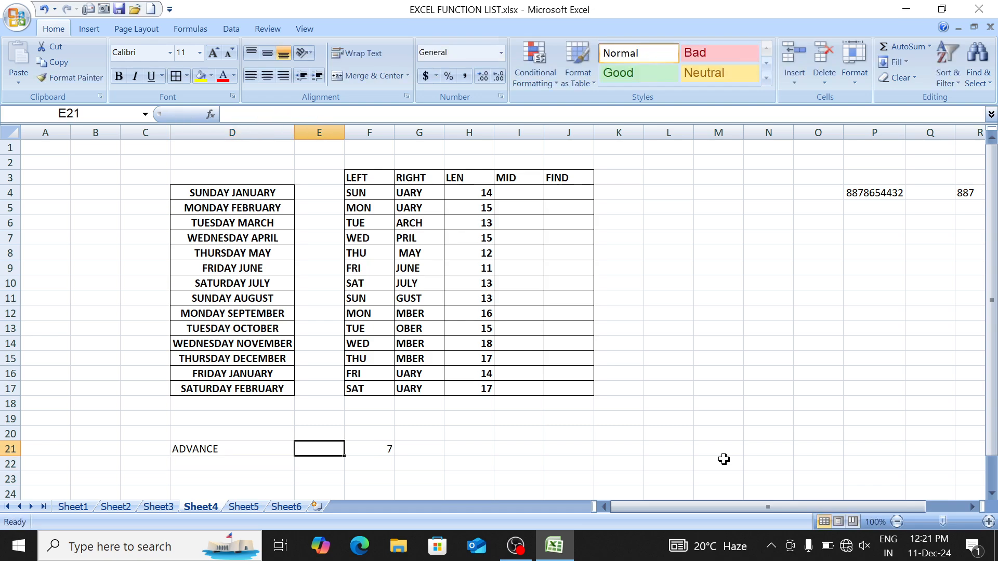
{"action": "key", "text": "Right"}
{"action": "key", "text": "Delete"}
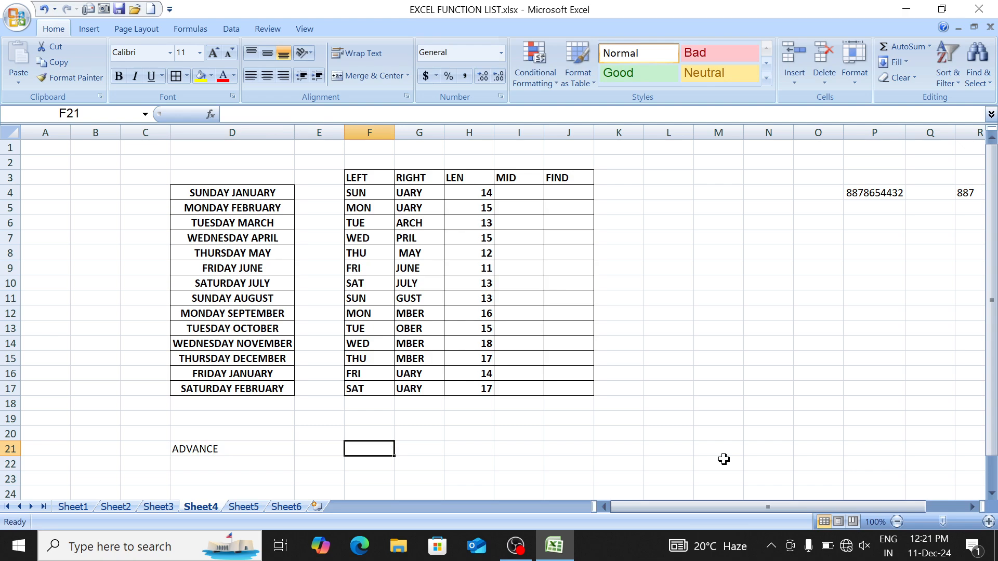
{"action": "key", "text": "Down"}
{"action": "key", "text": "Down"}
{"action": "key", "text": "Down"}
{"action": "key", "text": "Down"}
{"action": "key", "text": "Down"}
{"action": "key", "text": "Down"}
{"action": "key", "text": "Down"}
{"action": "key", "text": "Down"}
{"action": "key", "text": "Down"}
{"action": "key", "text": "Down"}
{"action": "key", "text": "Down"}
{"action": "key", "text": "Up"}
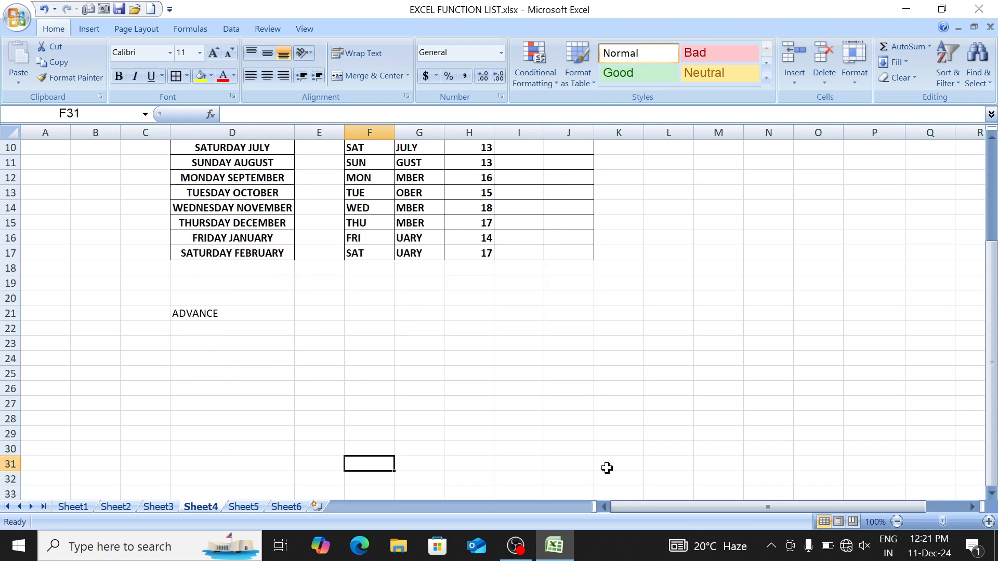
Step: Colour the letters DVAN inside ADVANCE in D21 red
{"action": "left_click", "coordinate": [247, 309]}
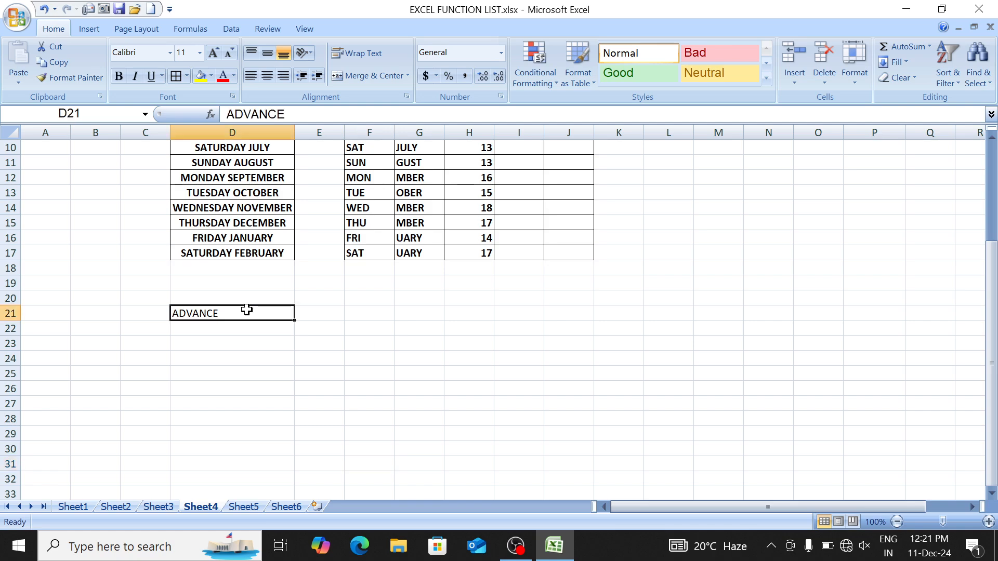
{"action": "key", "text": "F2"}
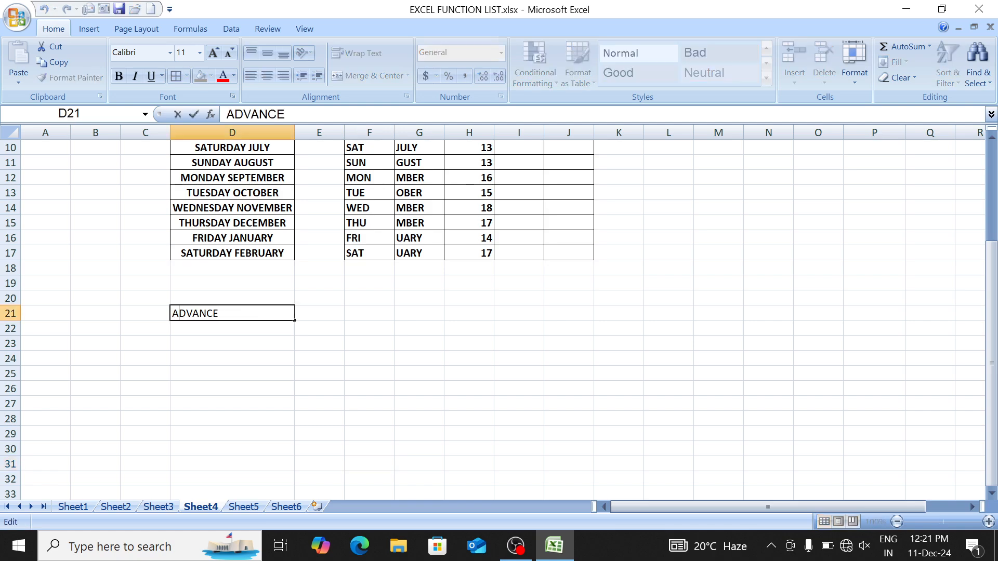
{"action": "key", "text": "shift+Right"}
{"action": "key", "text": "shift+Right"}
{"action": "key", "text": "shift+Right"}
{"action": "key", "text": "shift+Right"}
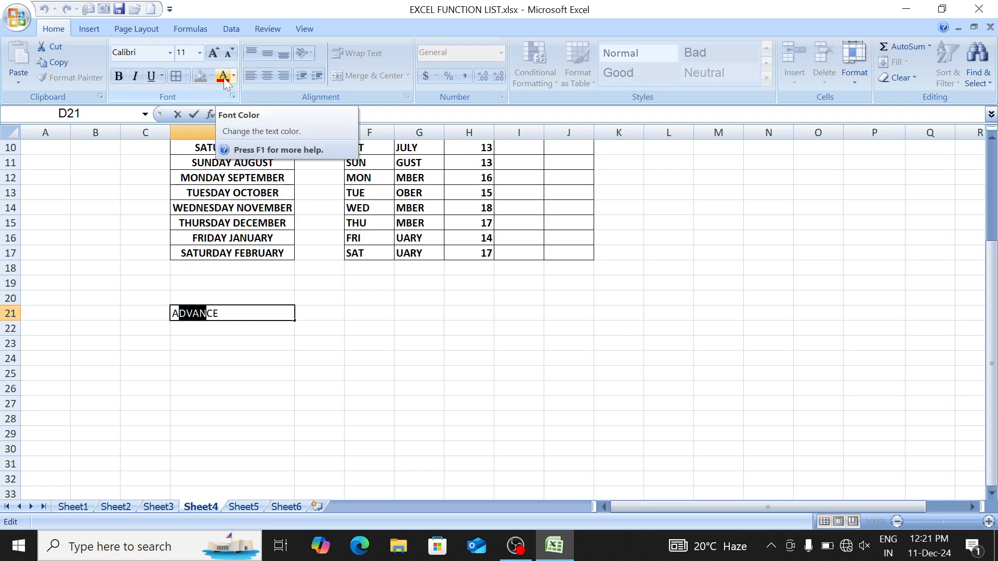
{"action": "key", "text": "Return"}
{"action": "key", "text": "Up"}
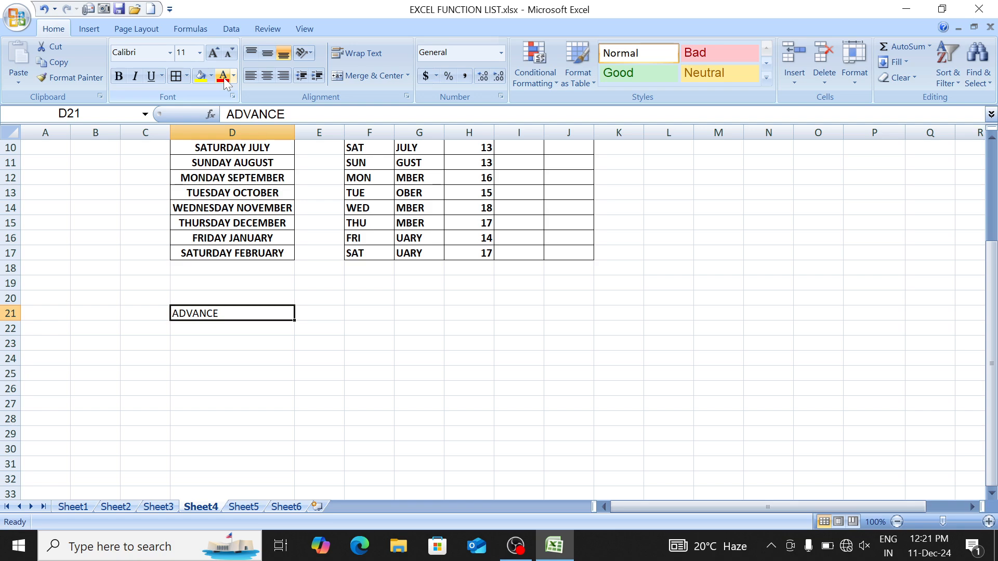
{"action": "key", "text": "F2"}
{"action": "key", "text": "Left"}
{"action": "key", "text": "Left"}
{"action": "key", "text": "Right"}
{"action": "key", "text": "shift+Right"}
{"action": "key", "text": "shift+Right"}
{"action": "key", "text": "shift+Right"}
{"action": "key", "text": "shift+Right"}
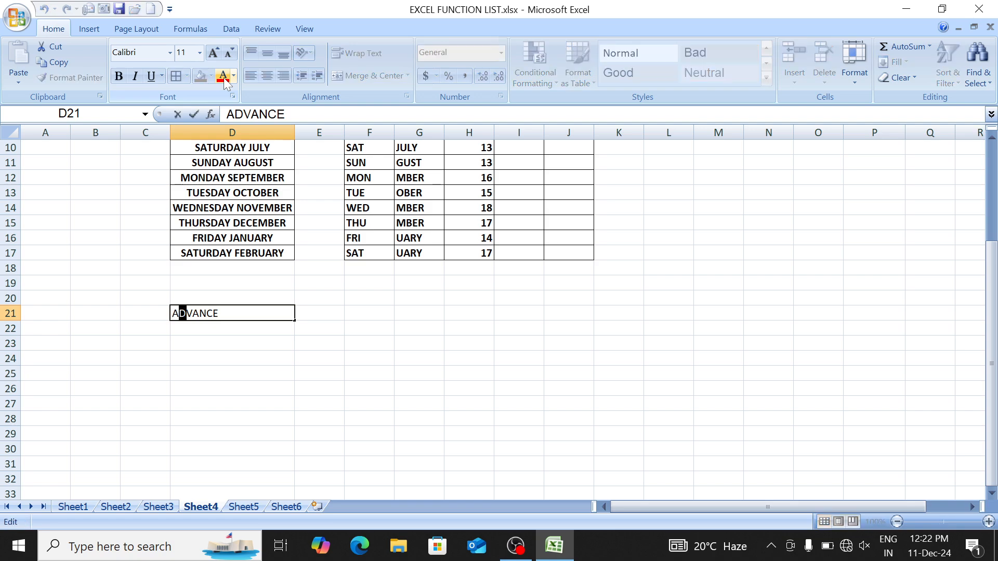
{"action": "left_click", "coordinate": [225, 81]}
{"action": "key", "text": "Return"}
{"action": "key", "text": "Up"}
{"action": "key", "text": "Right"}
{"action": "key", "text": "Right"}
Step: Enter =MID(D21,2,4) in F21 to extract DVAN from ADVANCE
{"action": "type", "text": "="}
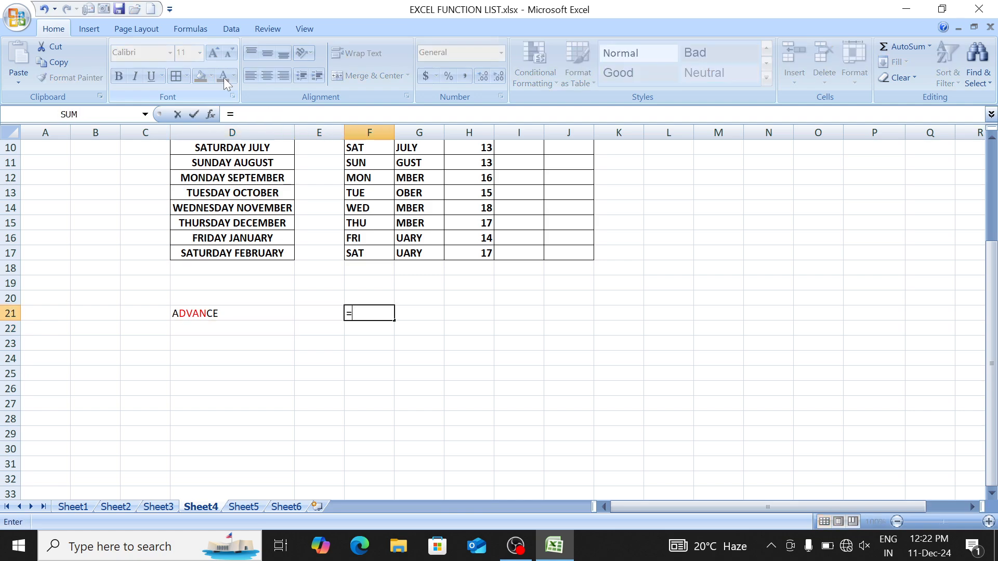
{"action": "type", "text": "MID"}
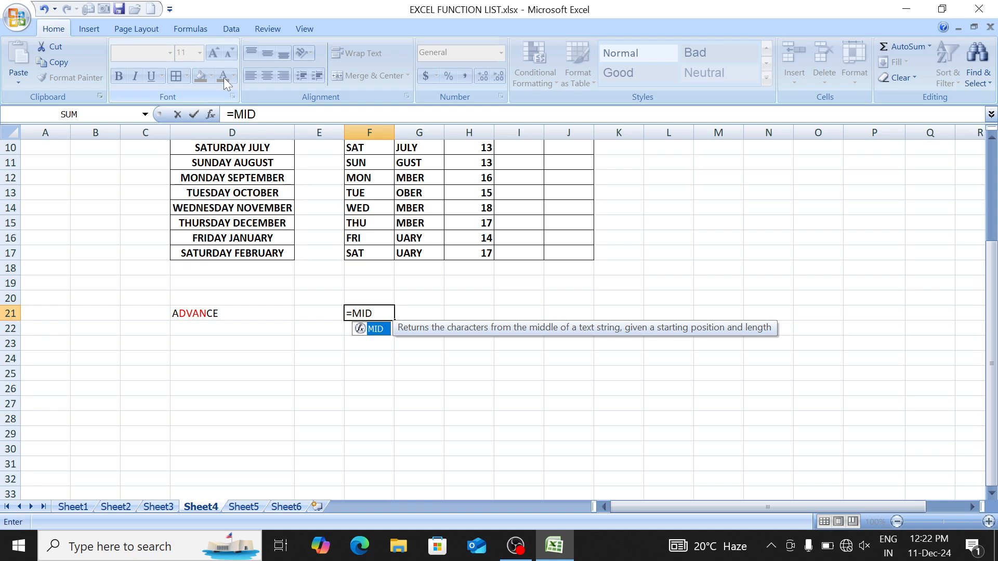
{"action": "type", "text": "("}
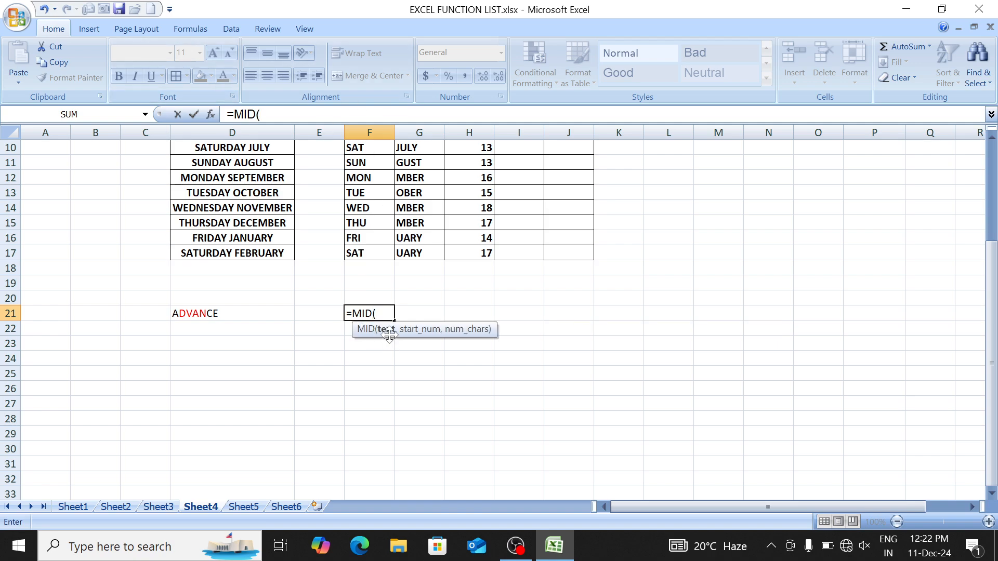
{"action": "left_click", "coordinate": [229, 313]}
{"action": "type", "text": ","}
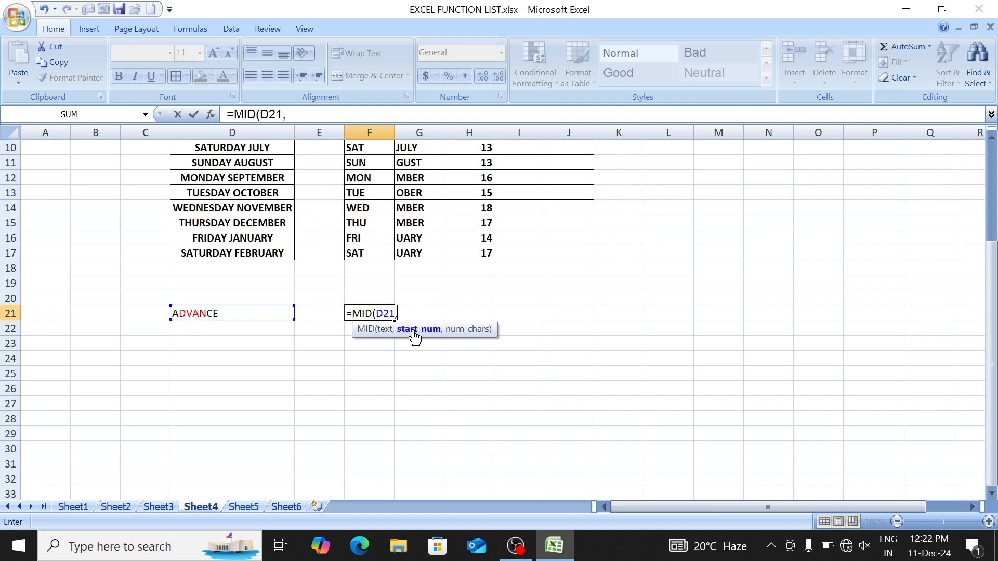
{"action": "type", "text": "2"}
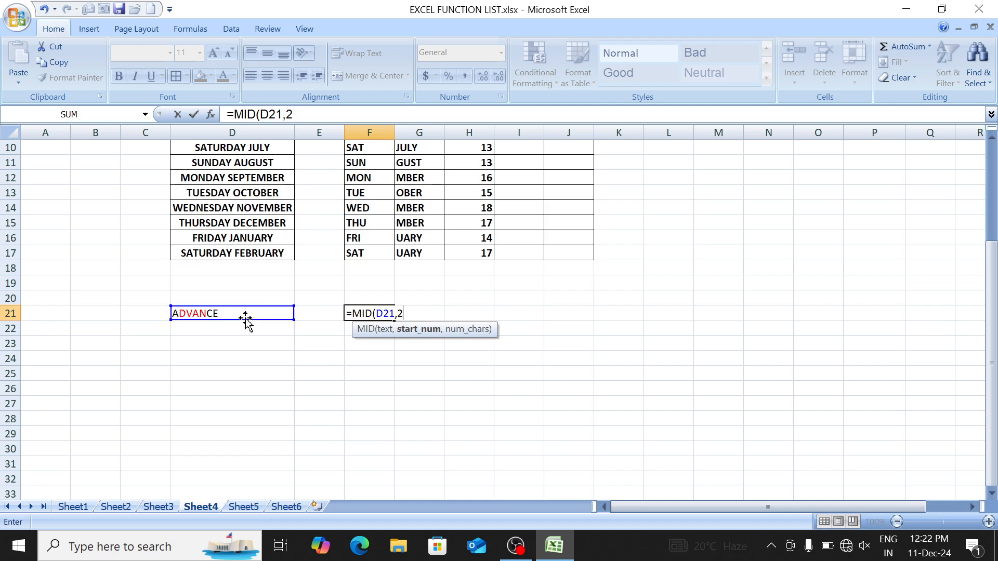
{"action": "type", "text": ","}
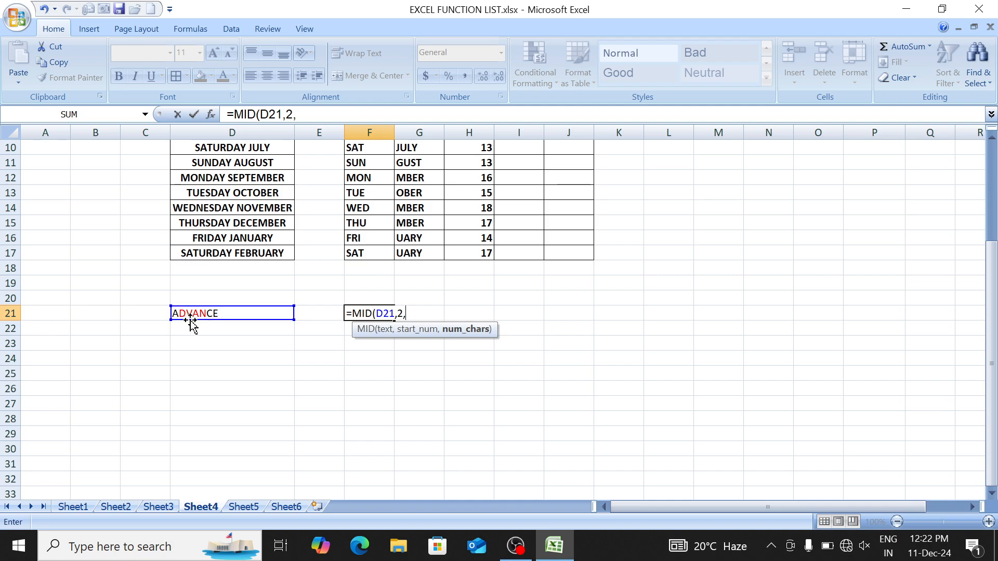
{"action": "type", "text": "4)"}
{"action": "key", "text": "Return"}
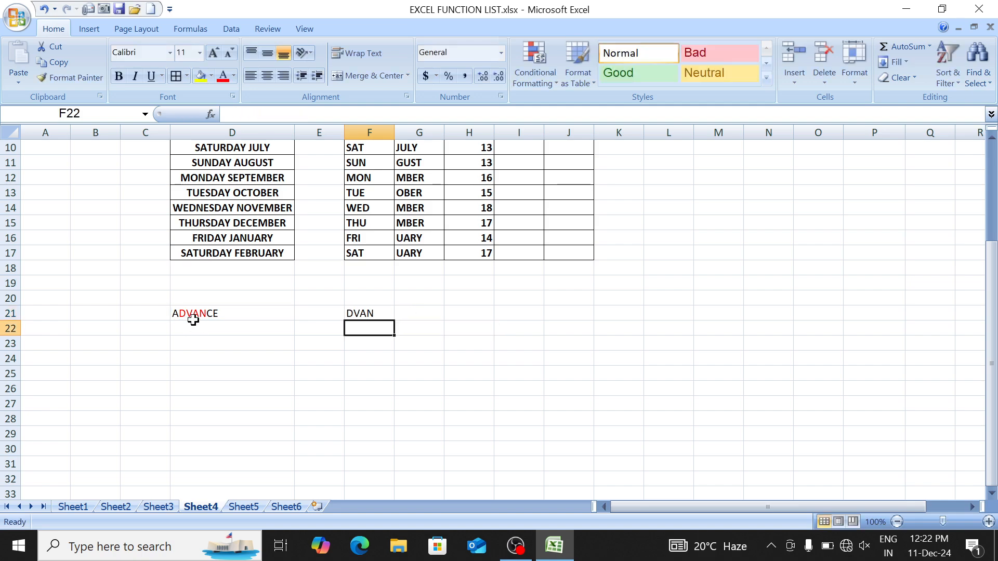
{"action": "left_click", "coordinate": [367, 313]}
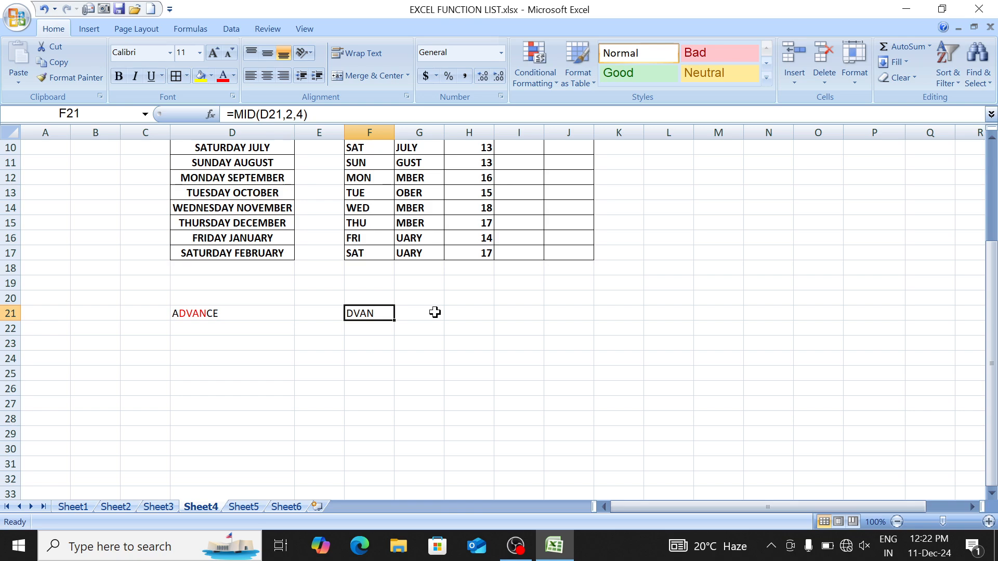
{"action": "key", "text": "Up"}
{"action": "key", "text": "Up"}
{"action": "key", "text": "Up"}
{"action": "key", "text": "Up"}
{"action": "key", "text": "Up"}
{"action": "key", "text": "Up"}
{"action": "key", "text": "Up"}
{"action": "key", "text": "Up"}
{"action": "key", "text": "Up"}
{"action": "key", "text": "Up"}
{"action": "key", "text": "Up"}
{"action": "key", "text": "Up"}
{"action": "key", "text": "Up"}
{"action": "key", "text": "Up"}
{"action": "key", "text": "Up"}
{"action": "key", "text": "Up"}
{"action": "key", "text": "Up"}
{"action": "key", "text": "Up"}
{"action": "key", "text": "Up"}
{"action": "key", "text": "Up"}
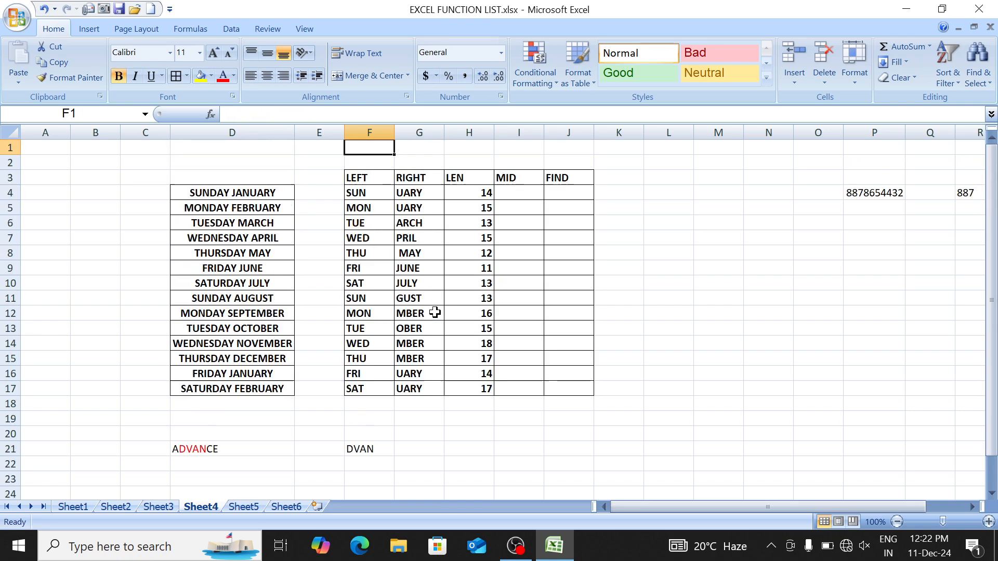
Step: Colour the letters DAY JAN in D4's SUNDAY JANUARY red
{"action": "key", "text": "Down"}
{"action": "key", "text": "Down"}
{"action": "key", "text": "Down"}
{"action": "key", "text": "Right"}
{"action": "key", "text": "Right"}
{"action": "key", "text": "Right"}
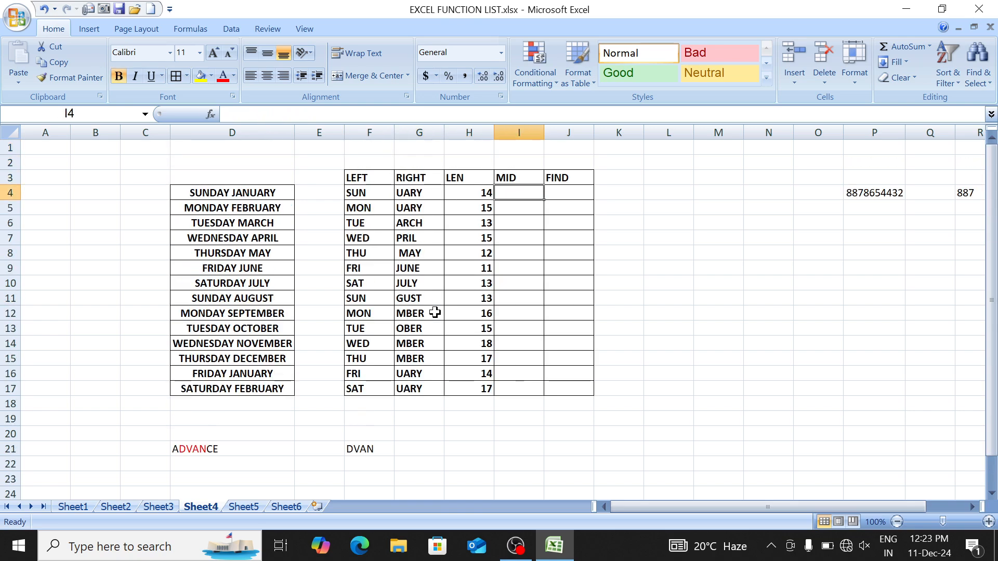
{"action": "type", "text": "=mid"}
{"action": "key", "text": "Tab"}
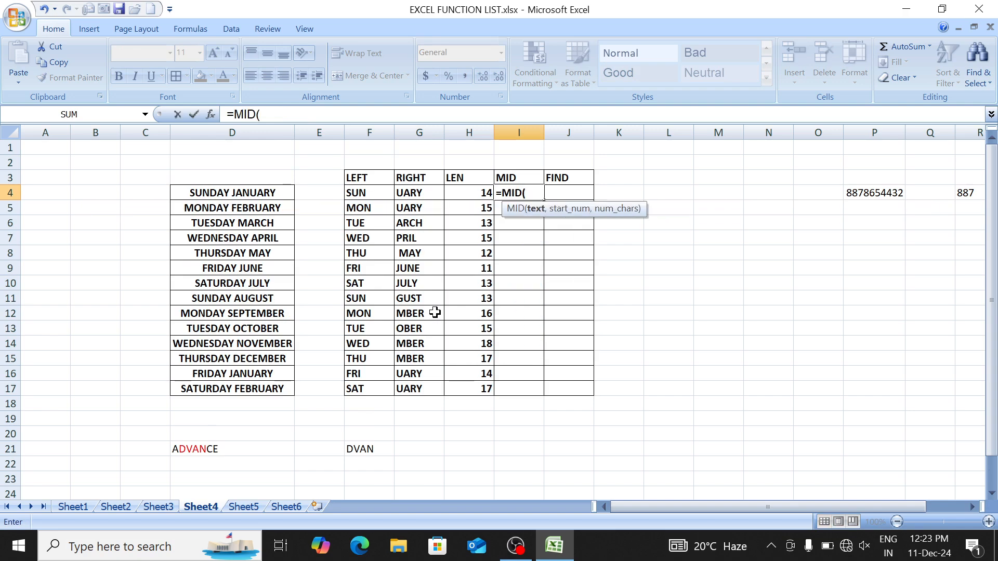
{"action": "key", "text": "BackSpace"}
{"action": "key", "text": "BackSpace"}
{"action": "key", "text": "BackSpace"}
{"action": "key", "text": "BackSpace"}
{"action": "key", "text": "Escape"}
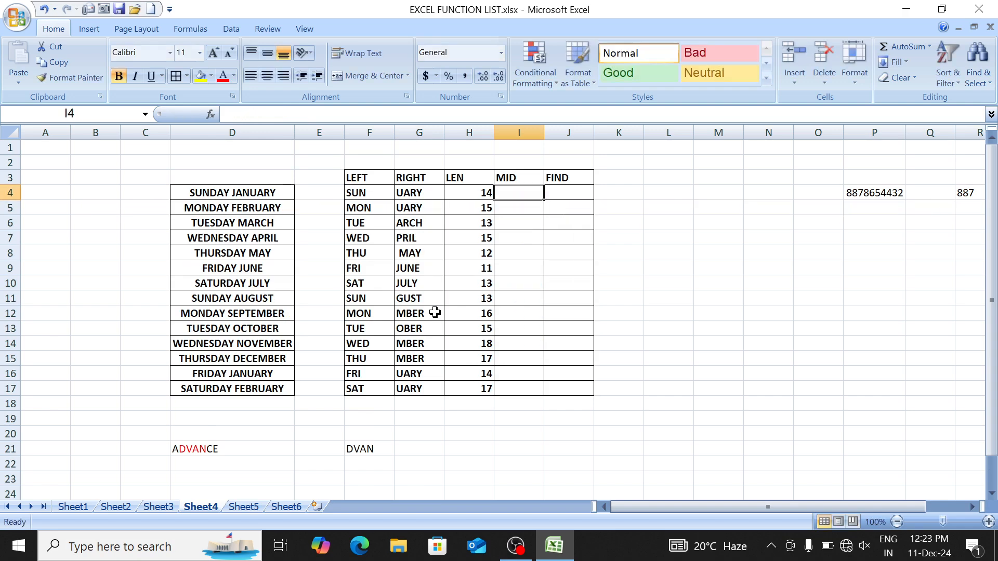
{"action": "key", "text": "Left"}
{"action": "key", "text": "Left"}
{"action": "key", "text": "Left"}
{"action": "key", "text": "Left"}
{"action": "key", "text": "Left"}
{"action": "key", "text": "F2"}
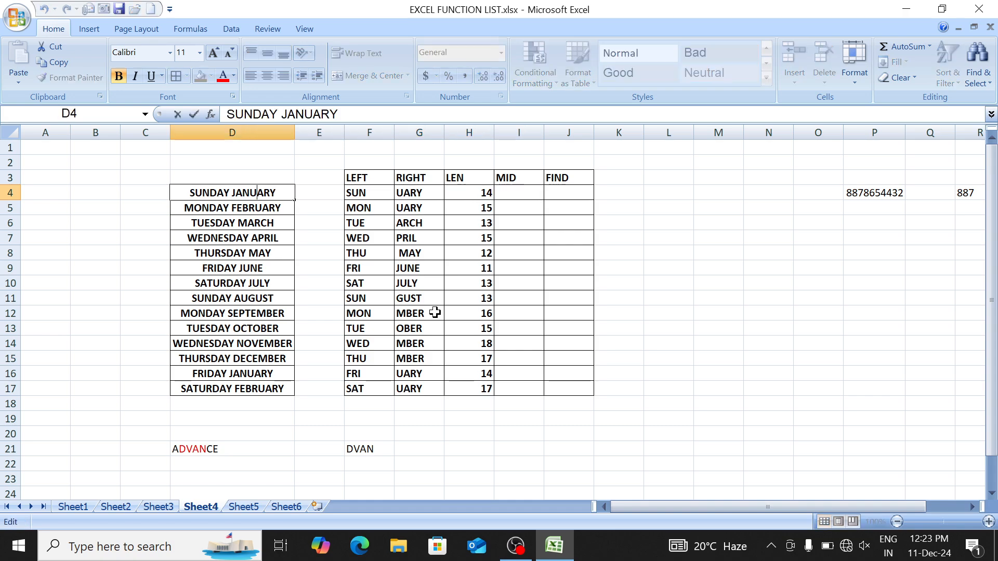
{"action": "key", "text": "Left"}
{"action": "key", "text": "Left"}
{"action": "key", "text": "Left"}
{"action": "key", "text": "shift+Right"}
{"action": "key", "text": "shift+Right"}
{"action": "key", "text": "shift+Right"}
{"action": "key", "text": "shift+Right"}
{"action": "key", "text": "shift+Right"}
{"action": "key", "text": "shift+Right"}
{"action": "key", "text": "shift+Right"}
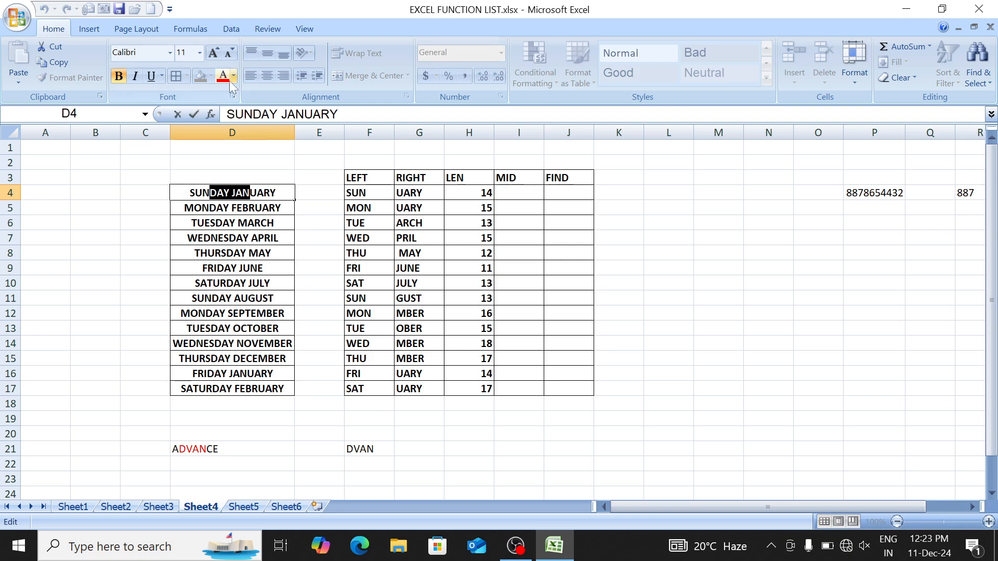
{"action": "left_click", "coordinate": [224, 80]}
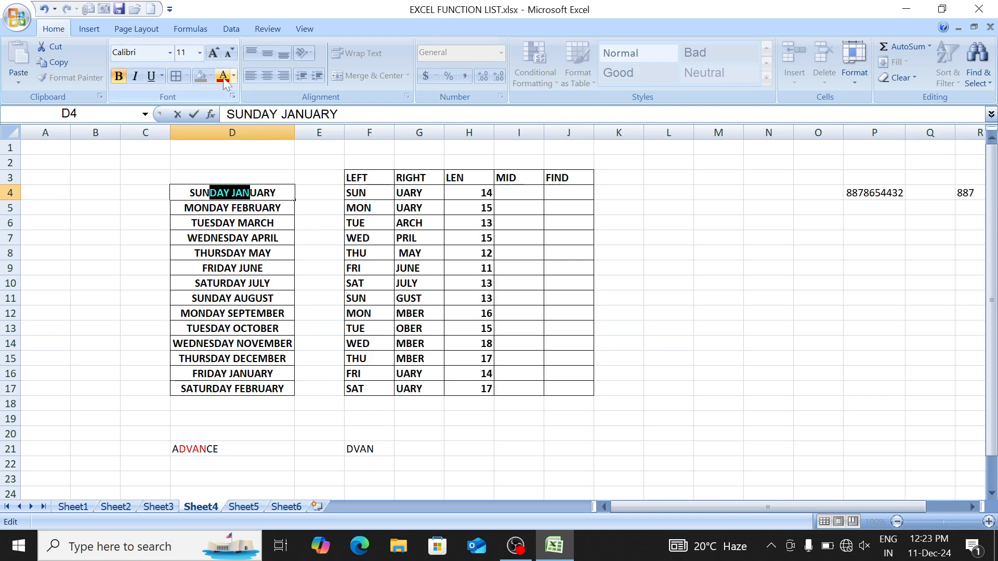
{"action": "key", "text": "Return"}
Step: Enter =MID(D4,4,7) in I4
{"action": "key", "text": "Up"}
{"action": "key", "text": "Right"}
{"action": "key", "text": "Right"}
{"action": "key", "text": "Right"}
{"action": "key", "text": "Right"}
{"action": "key", "text": "Right"}
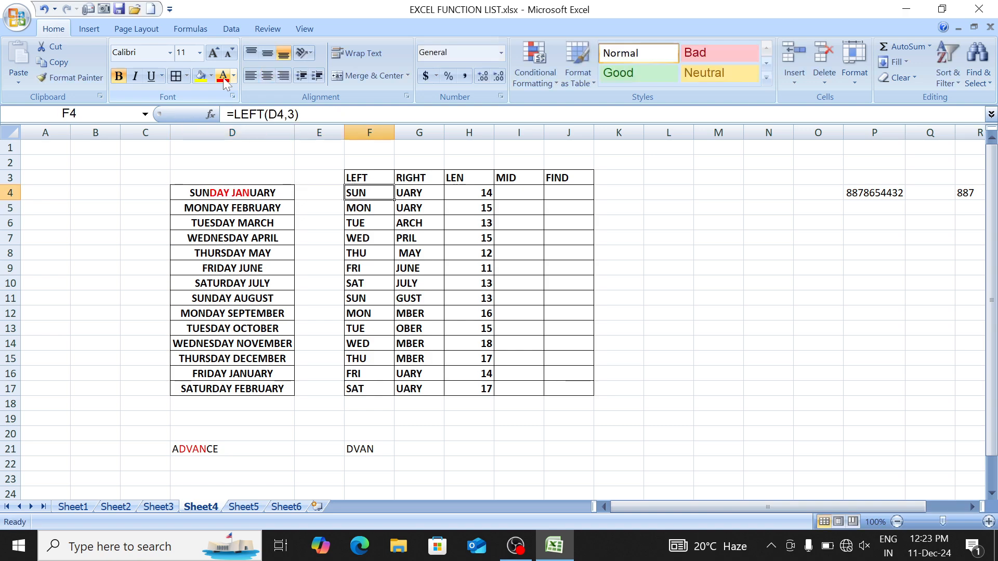
{"action": "type", "text": "=mid"}
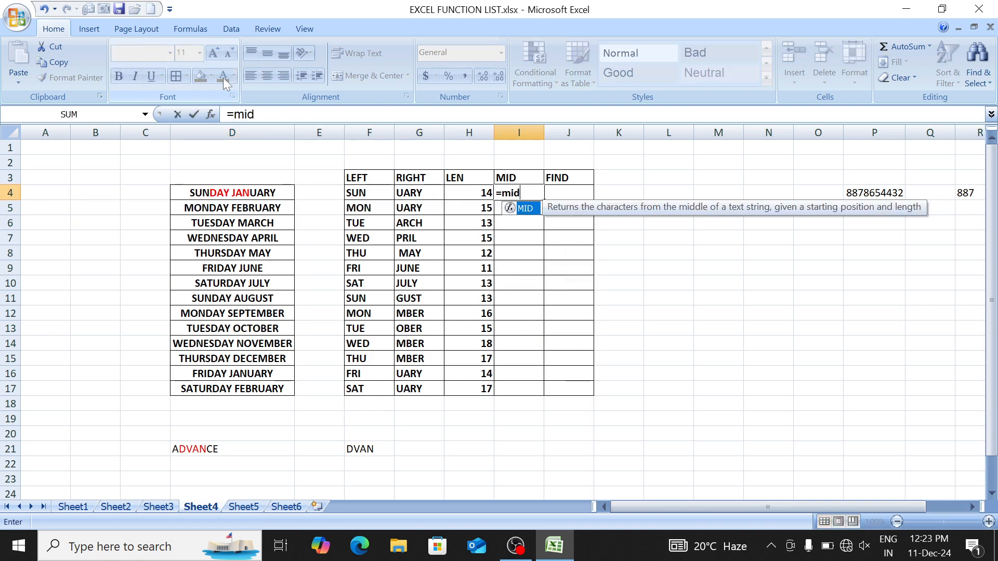
{"action": "key", "text": "Tab"}
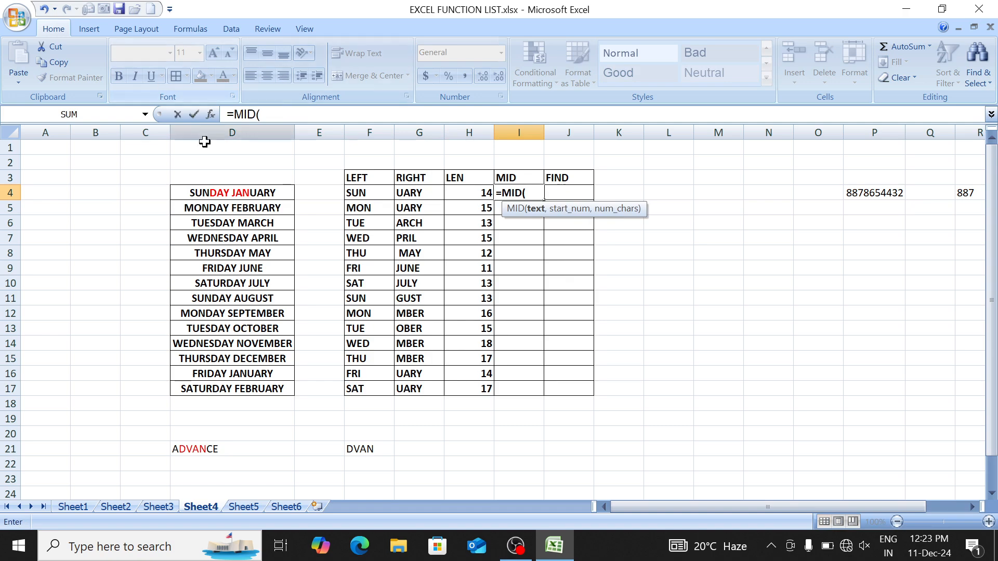
{"action": "left_click", "coordinate": [239, 188]}
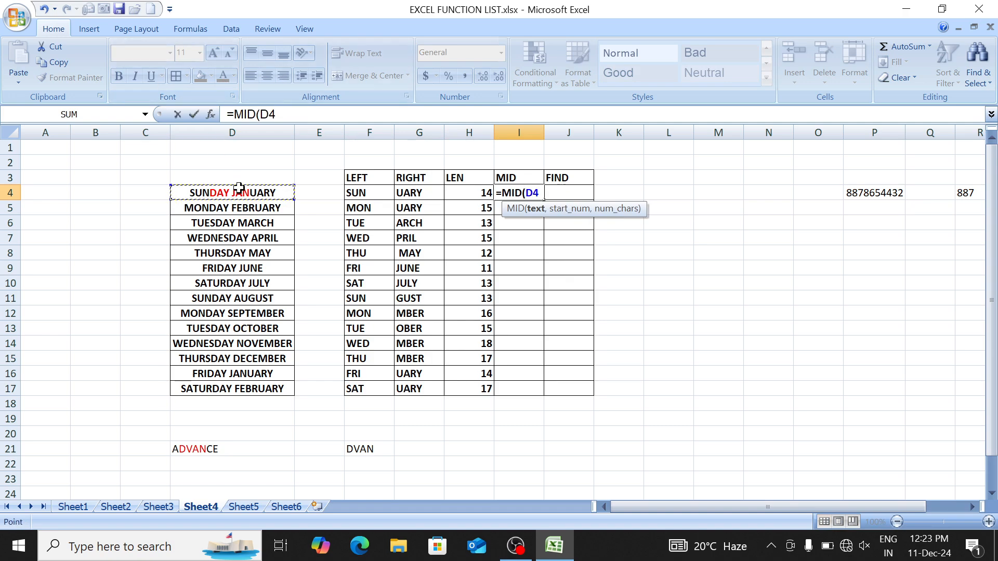
{"action": "type", "text": ","}
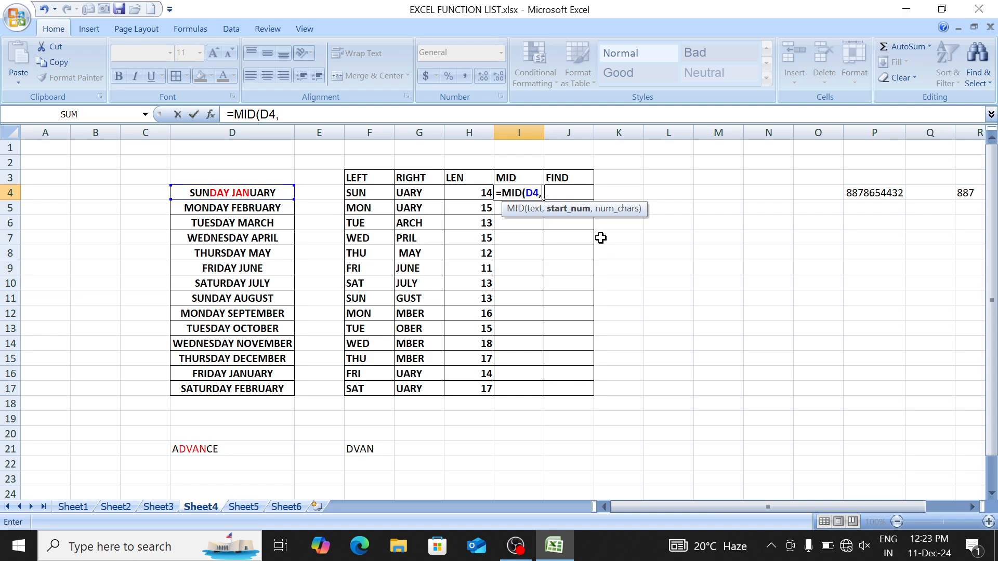
{"action": "type", "text": "4,"}
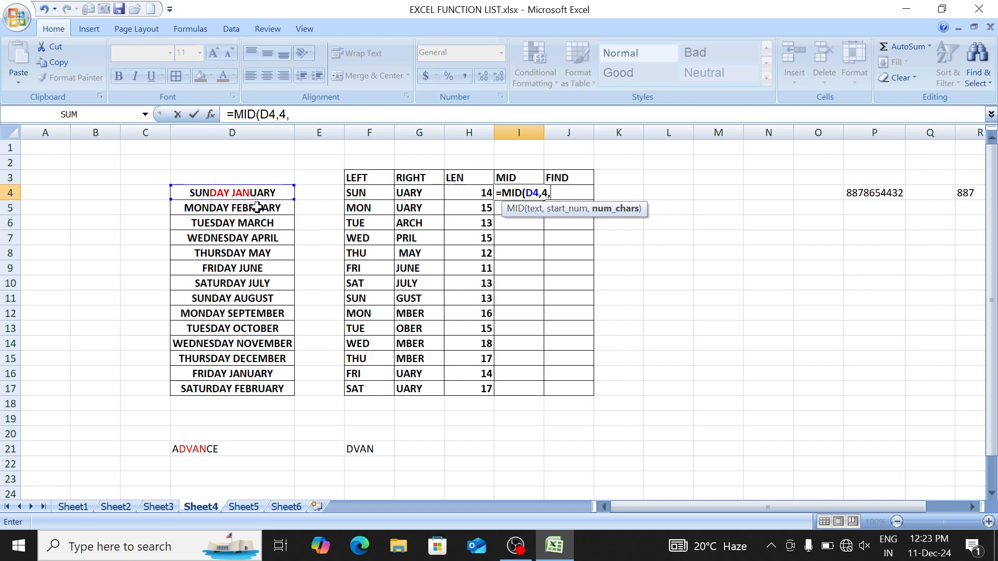
{"action": "type", "text": "7)"}
{"action": "key", "text": "Return"}
Step: Fill the MID formula from I4 down through I17
{"action": "key", "text": "Up"}
{"action": "key", "text": "shift+Down"}
{"action": "key", "text": "shift+Down"}
{"action": "key", "text": "shift+Down"}
{"action": "key", "text": "shift+Down"}
{"action": "key", "text": "shift+Down"}
{"action": "key", "text": "shift+Down"}
{"action": "key", "text": "shift+Down"}
{"action": "key", "text": "shift+Down"}
{"action": "key", "text": "shift+Down"}
{"action": "key", "text": "shift+Down"}
{"action": "key", "text": "shift+Down"}
{"action": "key", "text": "shift+Down"}
{"action": "key", "text": "shift+Down"}
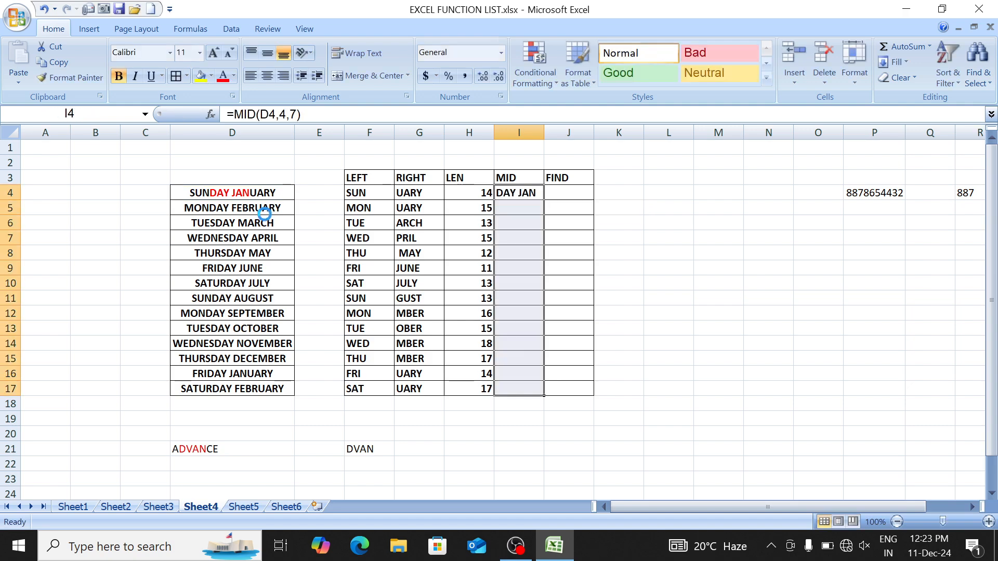
{"action": "key", "text": "ctrl+d"}
{"action": "key", "text": "Down"}
{"action": "key", "text": "Up"}
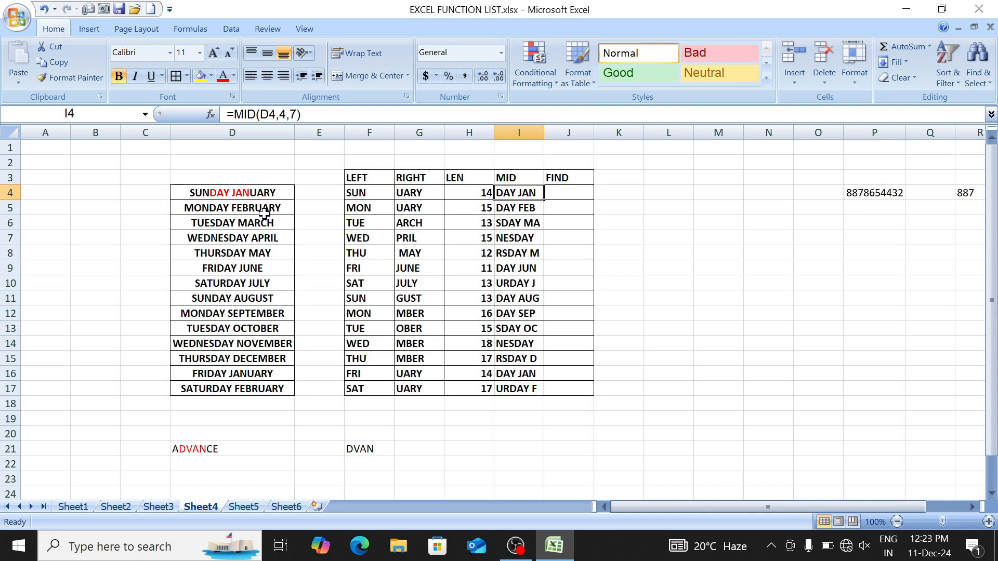
Step: Clear the old DVAN MID example from F21
{"action": "key", "text": "Right"}
{"action": "key", "text": "Left"}
{"action": "key", "text": "Left"}
{"action": "key", "text": "Left"}
{"action": "key", "text": "Left"}
{"action": "key", "text": "ctrl+Down"}
{"action": "key", "text": "Down"}
{"action": "key", "text": "Down"}
{"action": "key", "text": "Down"}
{"action": "key", "text": "Down"}
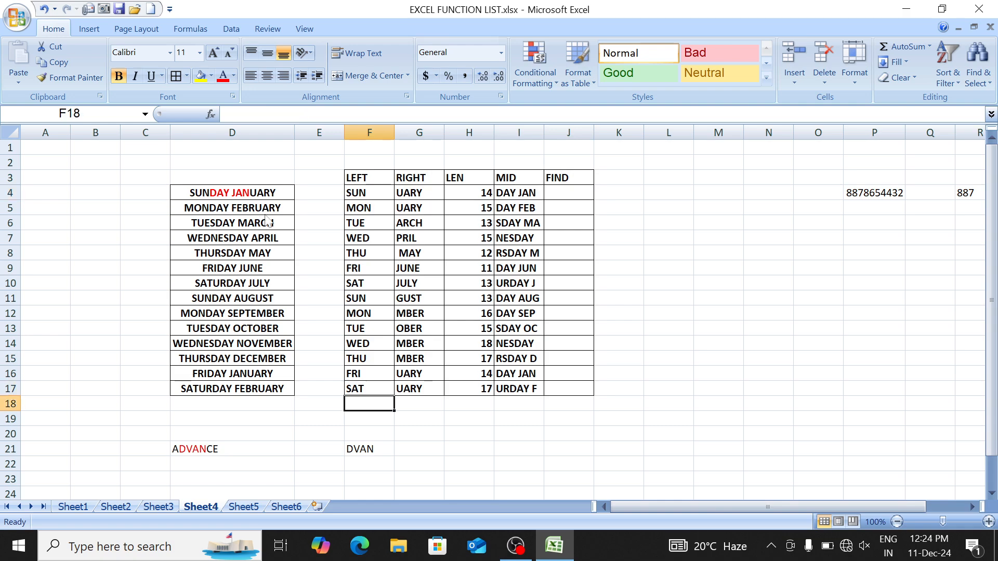
{"action": "key", "text": "Delete"}
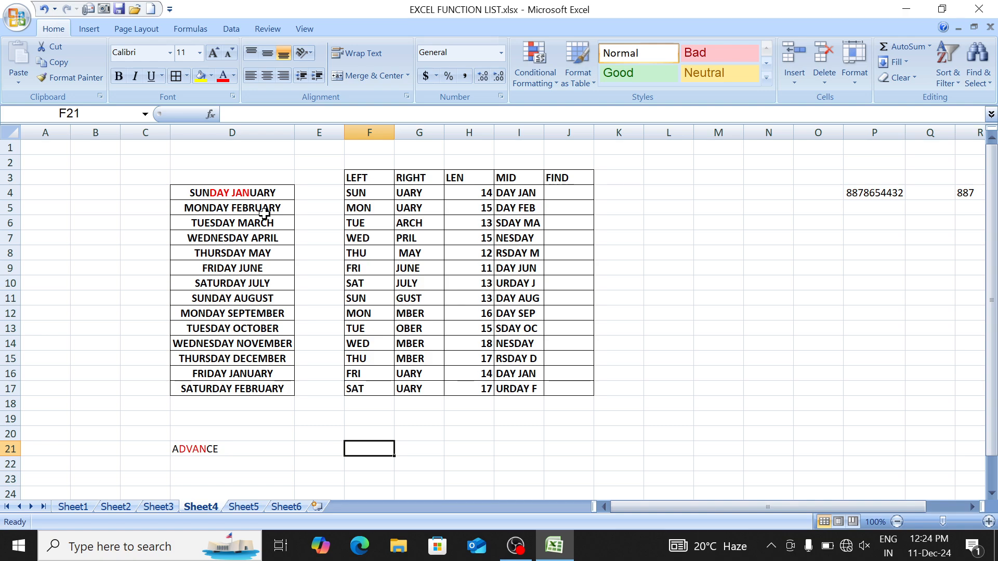
Step: Highlight the letter V inside ADVANCE in D21 to see its position
{"action": "key", "text": "Left"}
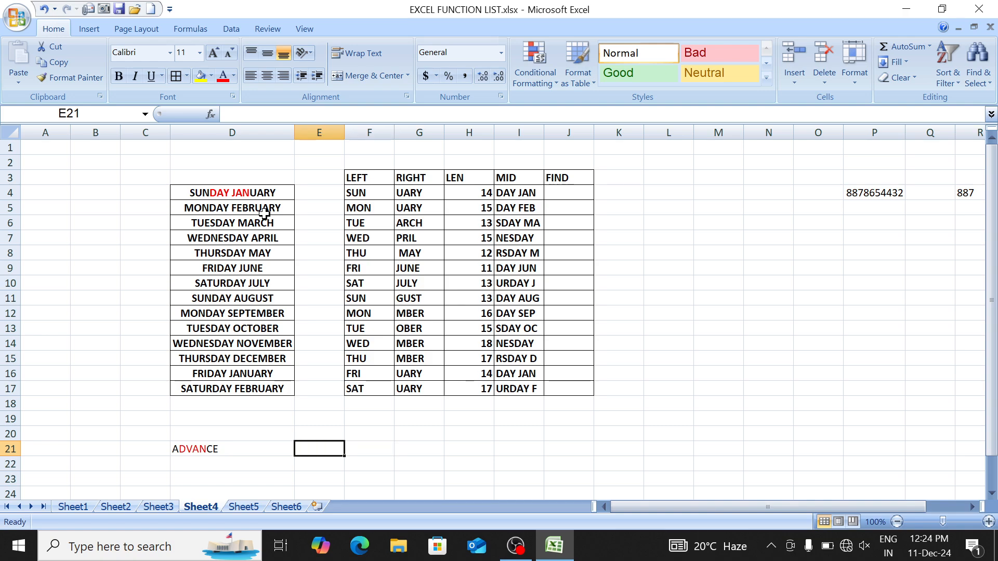
{"action": "key", "text": "Left"}
{"action": "key", "text": "Left"}
{"action": "key", "text": "Right"}
{"action": "key", "text": "F2"}
{"action": "key", "text": "Left"}
{"action": "key", "text": "Left"}
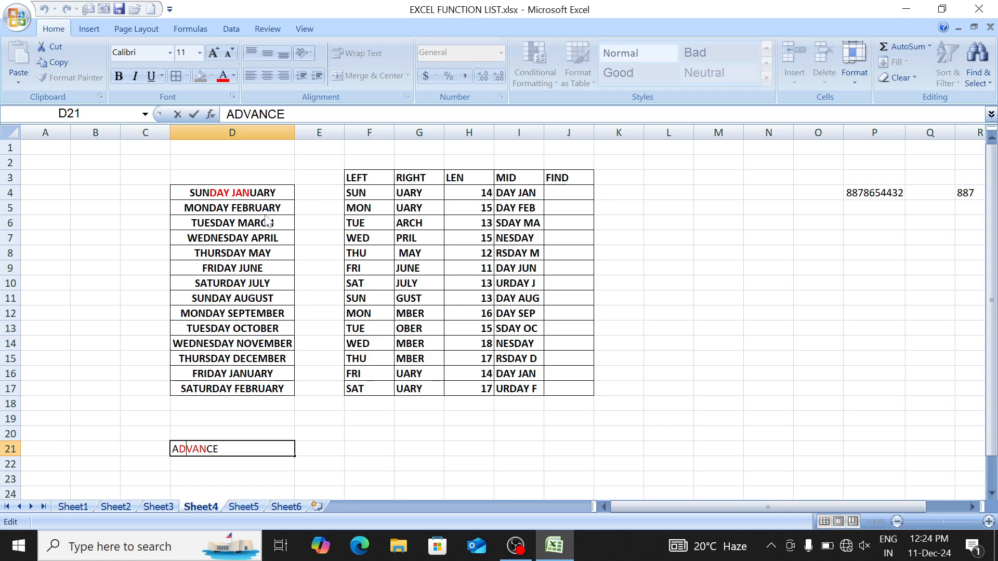
{"action": "key", "text": "shift+Right"}
{"action": "key", "text": "Return"}
{"action": "key", "text": "Up"}
{"action": "key", "text": "Right"}
{"action": "key", "text": "Right"}
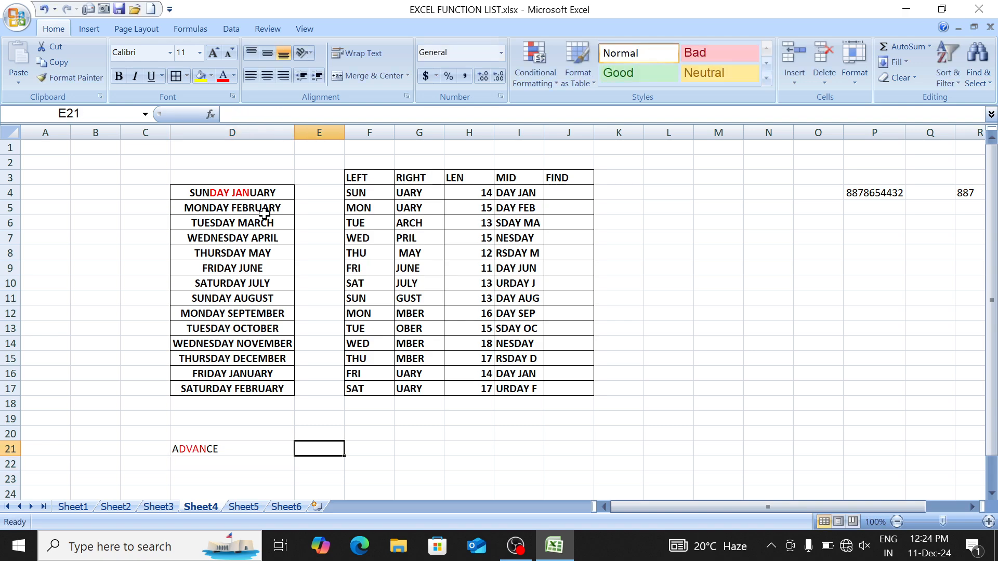
Step: Enter =FIND("V",D21) in F21, returning 3
{"action": "type", "text": "=fi"}
{"action": "key", "text": "Tab"}
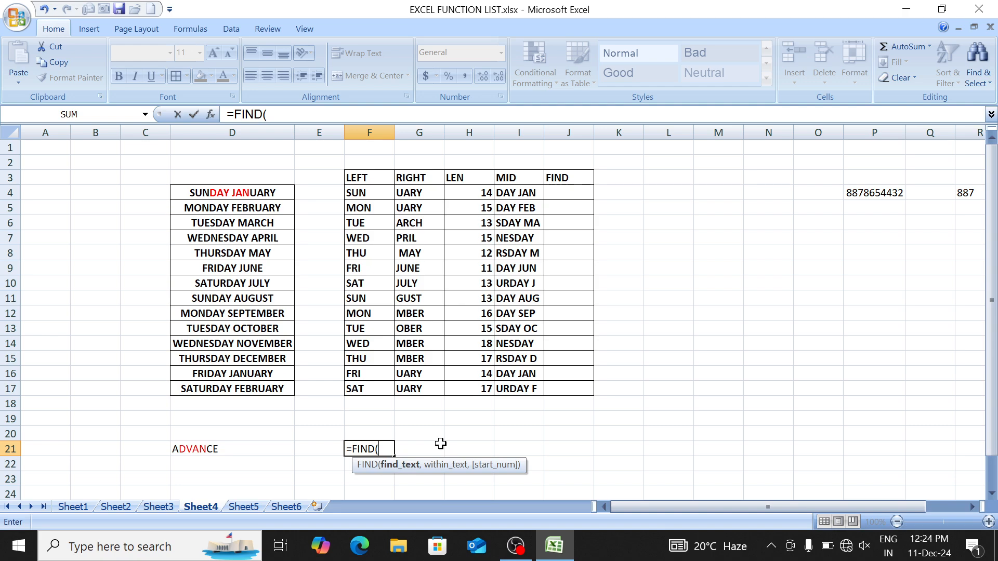
{"action": "type", "text": "\"V\""}
{"action": "type", "text": ","}
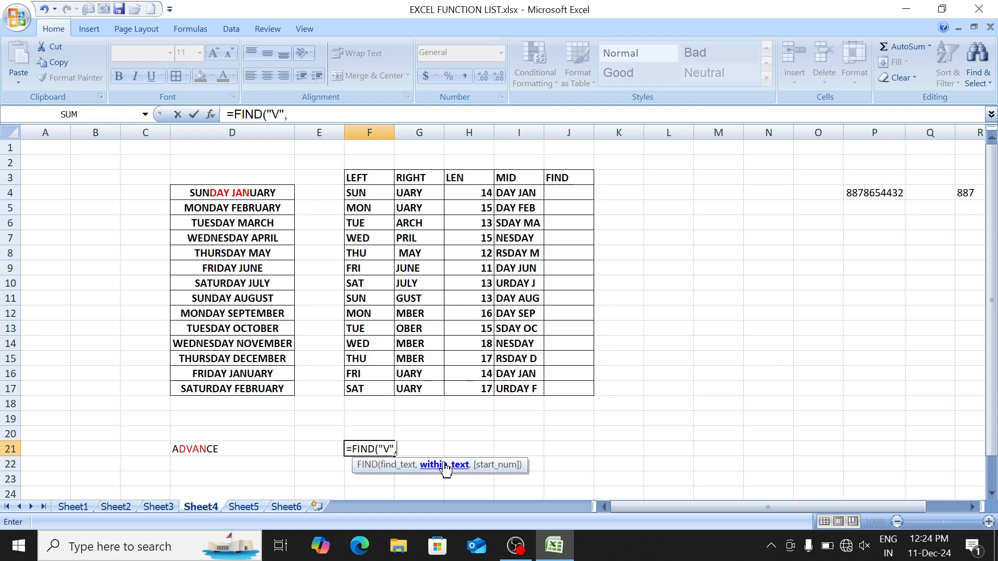
{"action": "left_click", "coordinate": [251, 450]}
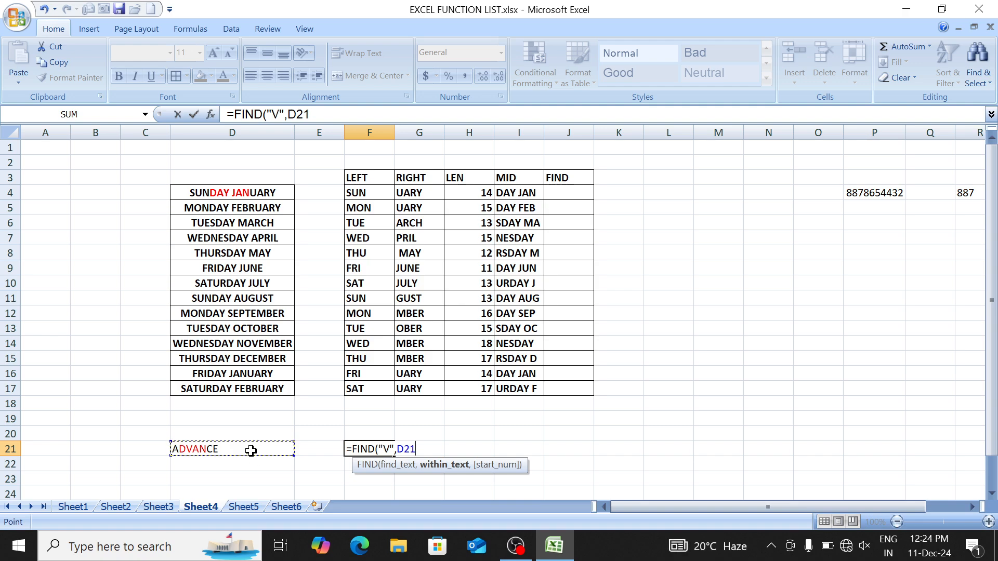
{"action": "type", "text": ")"}
{"action": "key", "text": "Return"}
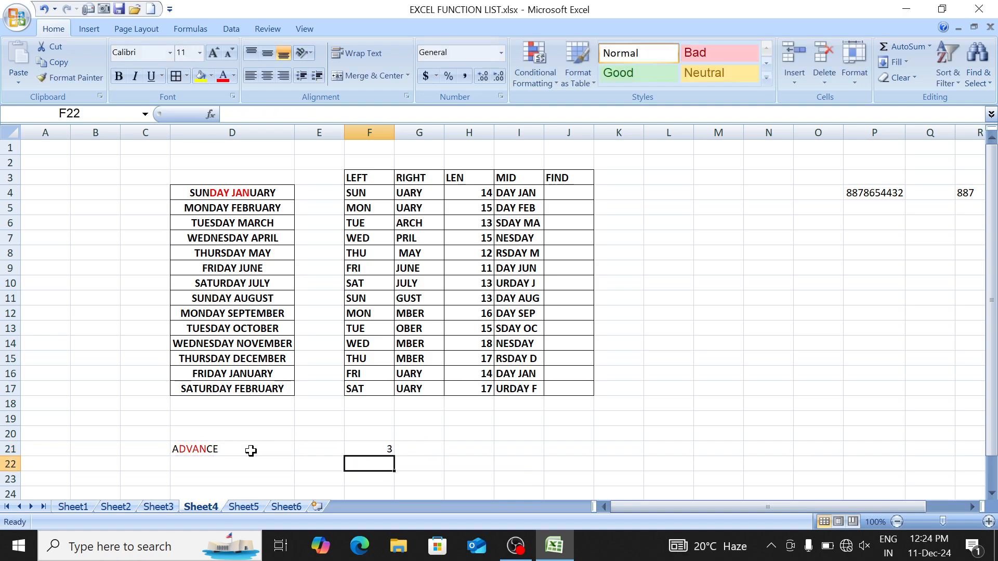
{"action": "key", "text": "Up"}
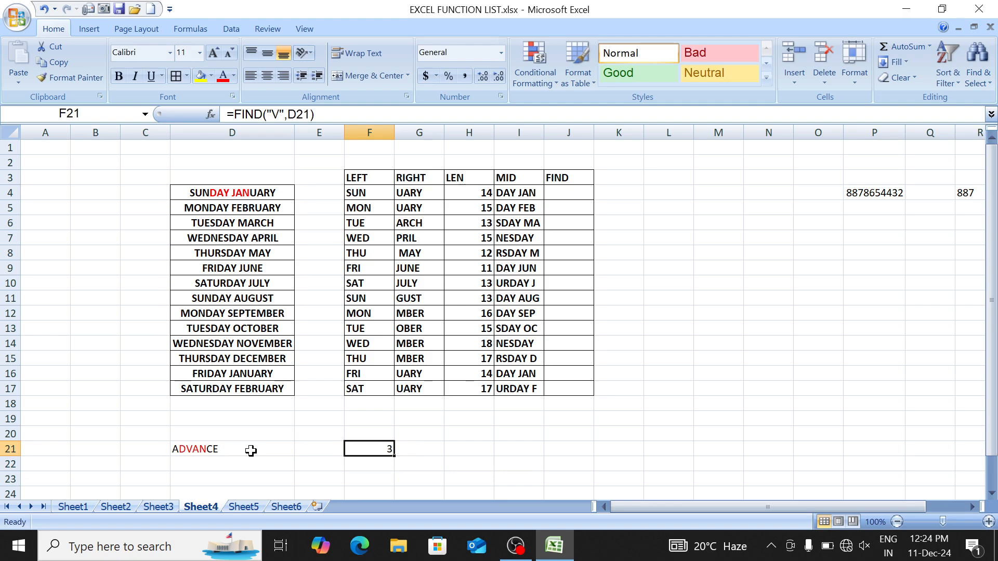
{"action": "key", "text": "Up"}
{"action": "key", "text": "Up"}
{"action": "key", "text": "Up"}
{"action": "key", "text": "Up"}
{"action": "key", "text": "Up"}
{"action": "key", "text": "Up"}
{"action": "key", "text": "Up"}
{"action": "key", "text": "Up"}
{"action": "key", "text": "Up"}
{"action": "key", "text": "Up"}
{"action": "key", "text": "Up"}
{"action": "key", "text": "Up"}
{"action": "key", "text": "Up"}
{"action": "key", "text": "Up"}
{"action": "key", "text": "Up"}
{"action": "key", "text": "Up"}
{"action": "key", "text": "Up"}
{"action": "key", "text": "Up"}
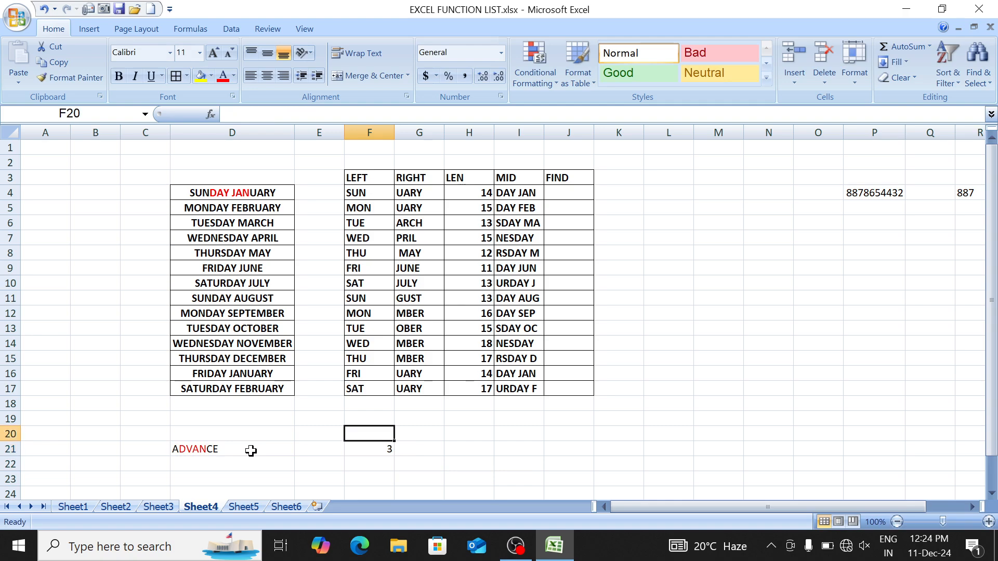
{"action": "key", "text": "Down"}
{"action": "key", "text": "Right"}
{"action": "key", "text": "Right"}
{"action": "key", "text": "Right"}
{"action": "key", "text": "Right"}
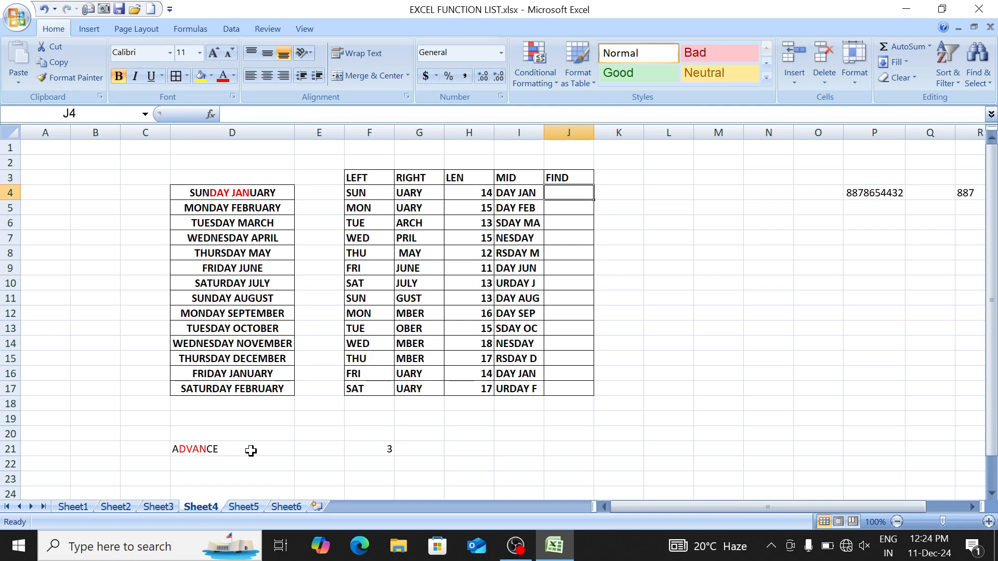
Step: Enter =FIND("D",D4) in J4 and fill it down through J17
{"action": "type", "text": "=FIND("}
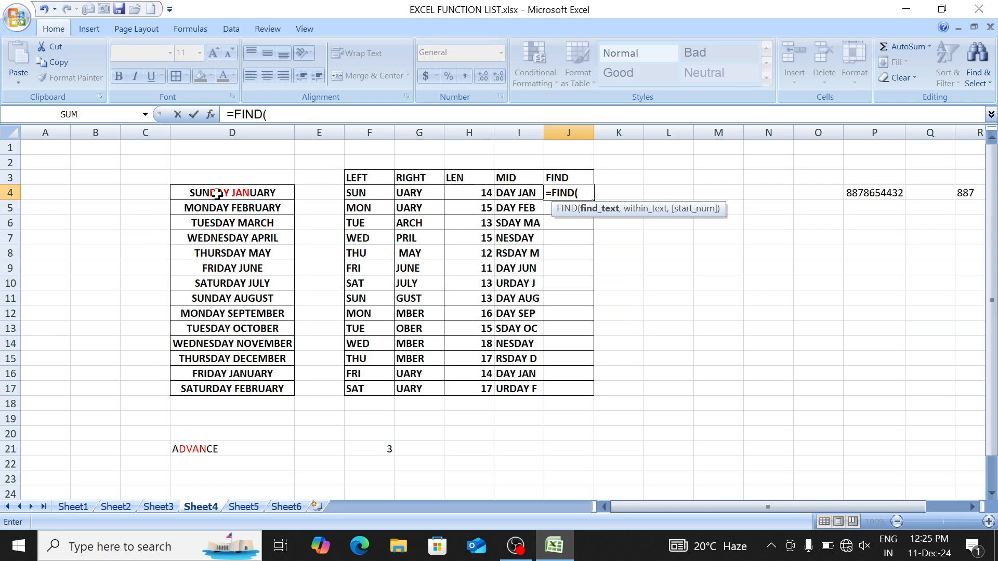
{"action": "type", "text": "\"D\","}
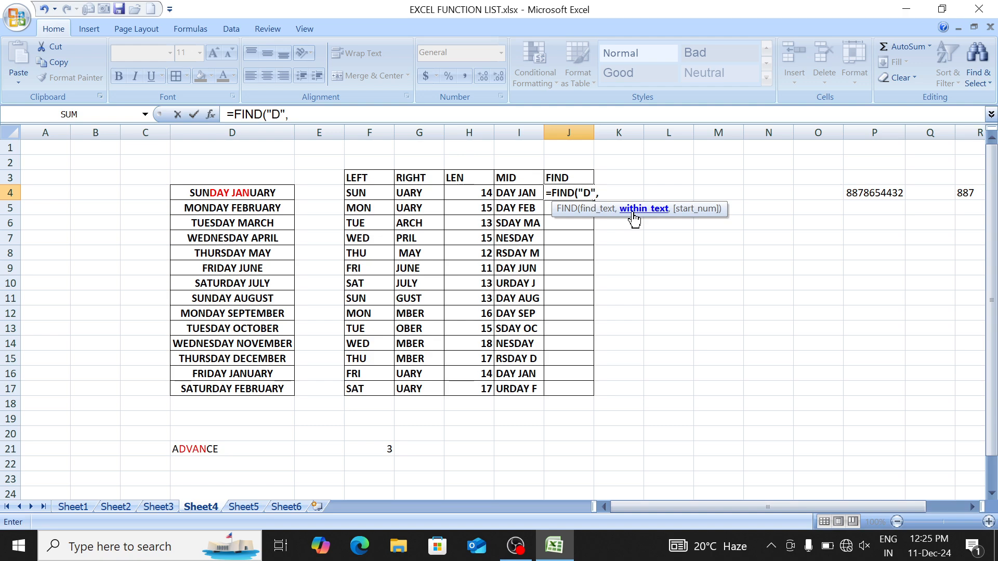
{"action": "left_click", "coordinate": [239, 193]}
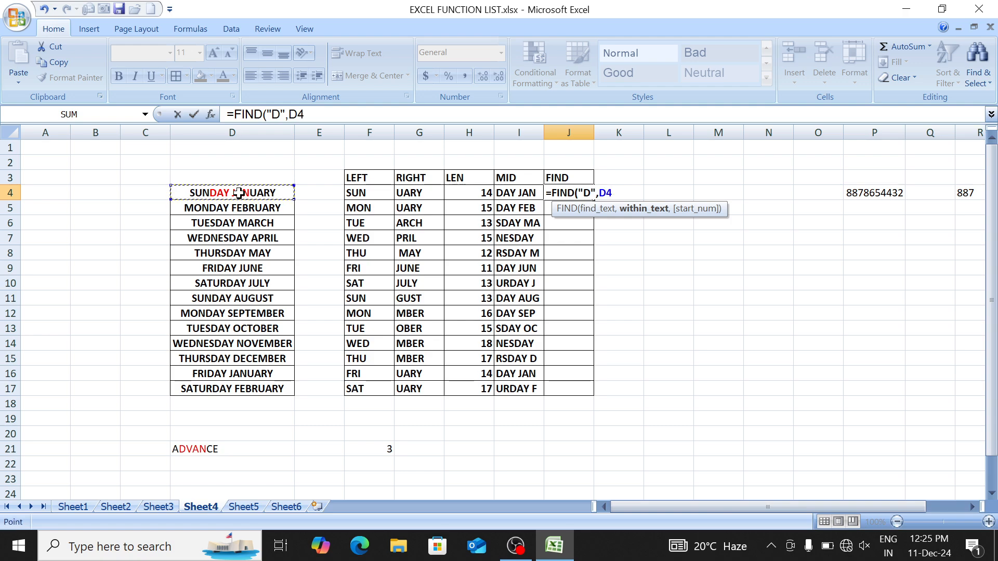
{"action": "type", "text": ")"}
{"action": "key", "text": "Return"}
{"action": "key", "text": "Up"}
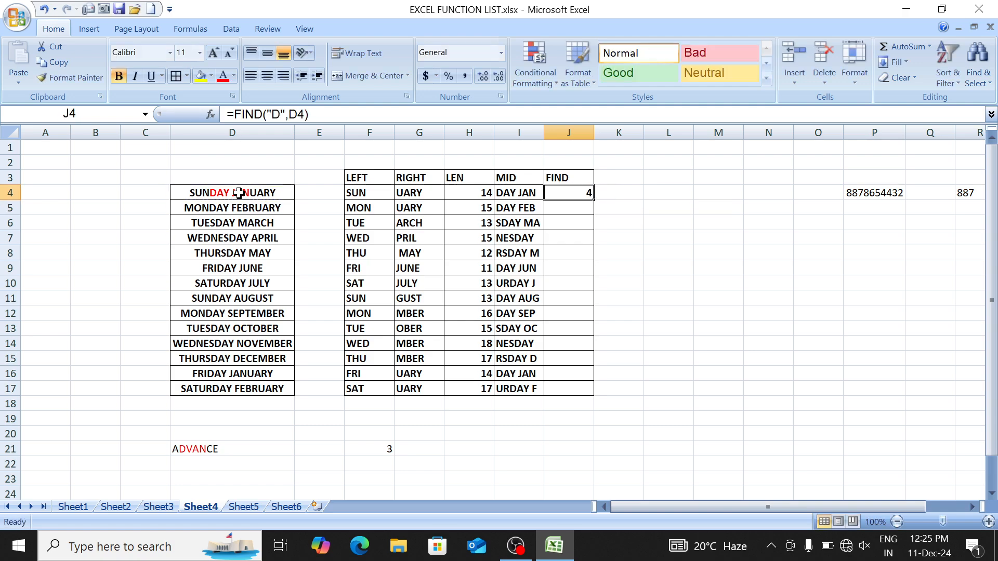
{"action": "key", "text": "shift+Down"}
{"action": "key", "text": "shift+Down"}
{"action": "key", "text": "shift+Down"}
{"action": "key", "text": "shift+Down"}
{"action": "key", "text": "shift+Down"}
{"action": "key", "text": "shift+Down"}
{"action": "key", "text": "shift+Down"}
{"action": "key", "text": "shift+Down"}
{"action": "key", "text": "shift+Down"}
{"action": "key", "text": "shift+Down"}
{"action": "key", "text": "shift+Down"}
{"action": "key", "text": "shift+Down"}
{"action": "key", "text": "shift+Down"}
{"action": "key", "text": "shift+Down"}
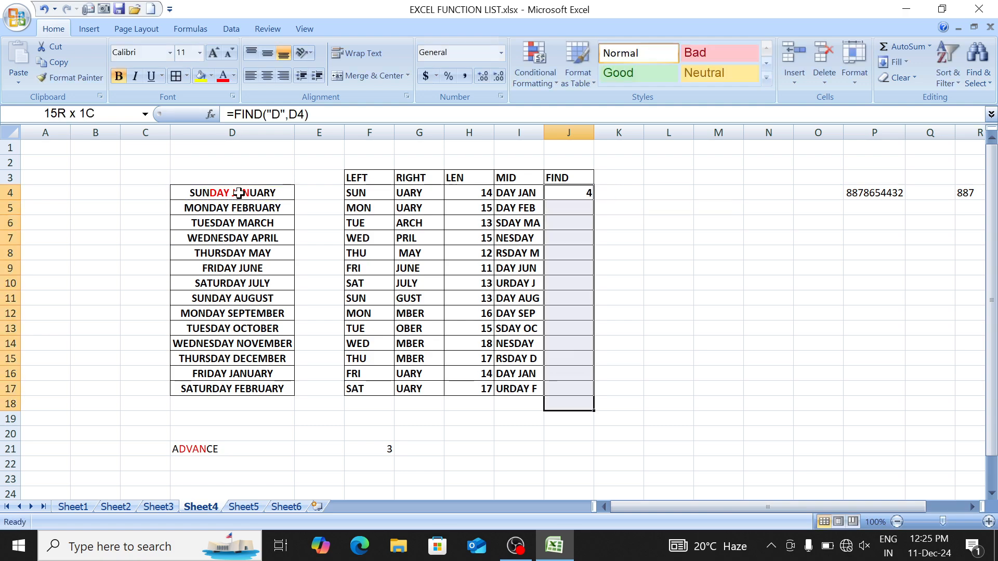
{"action": "key", "text": "shift+Up"}
{"action": "key", "text": "ctrl+d"}
{"action": "key", "text": "Down"}
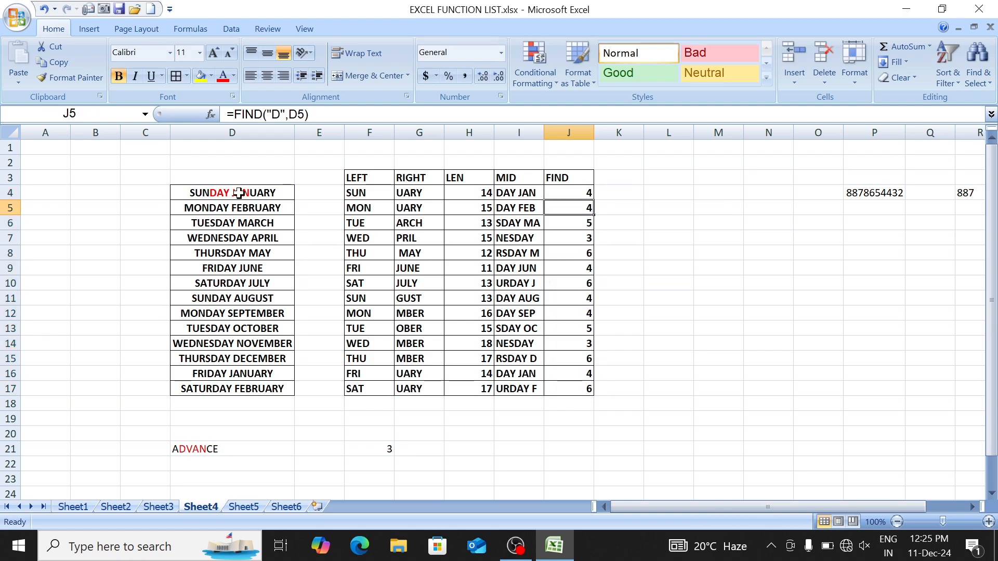
{"action": "key", "text": "Up"}
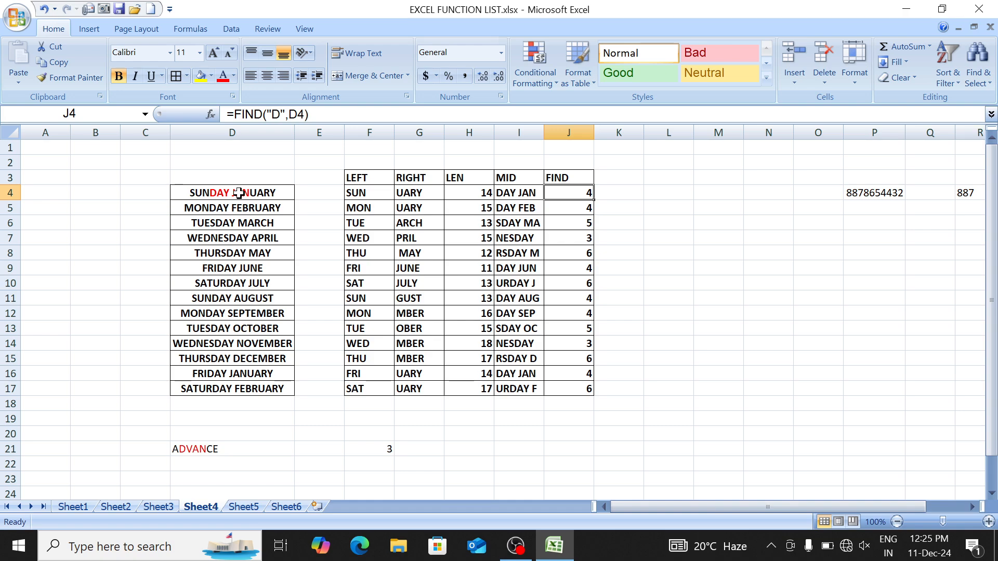
{"action": "key", "text": "F2"}
{"action": "key", "text": "Left"}
{"action": "key", "text": "Left"}
{"action": "key", "text": "Left"}
{"action": "key", "text": "Left"}
{"action": "key", "text": "Left"}
Step: Change the J4 formula to =FIND("E",D4) and fill it down to J17
{"action": "key", "text": "BackSpace"}
{"action": "type", "text": "E"}
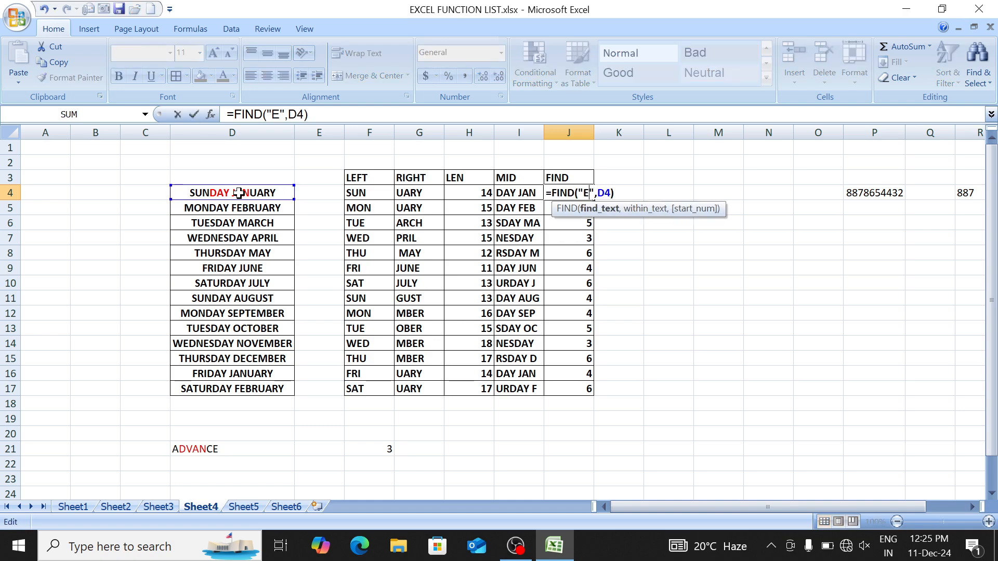
{"action": "key", "text": "Return"}
{"action": "key", "text": "Up"}
{"action": "key", "text": "ctrl+shift+Down"}
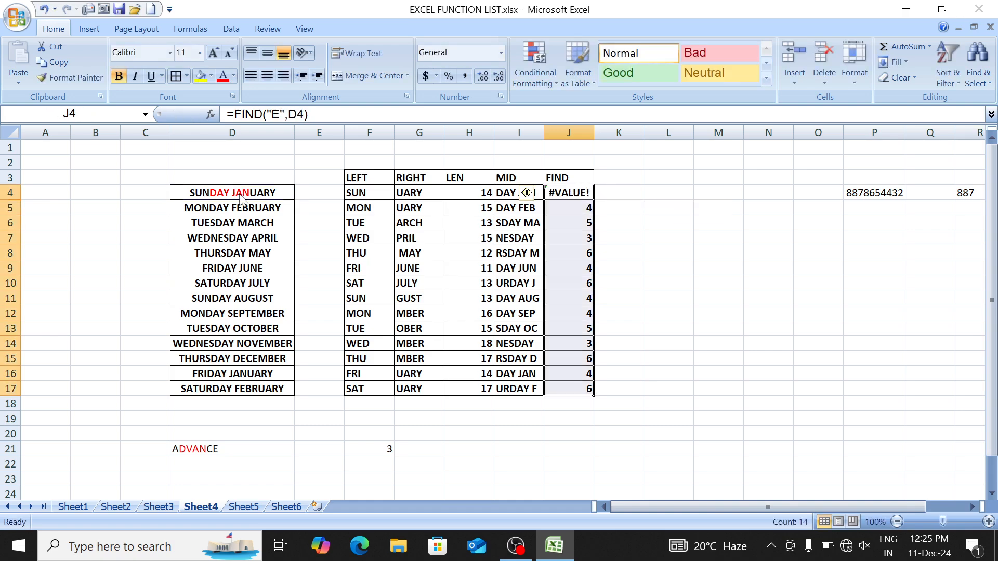
{"action": "key", "text": "ctrl+d"}
{"action": "key", "text": "Down"}
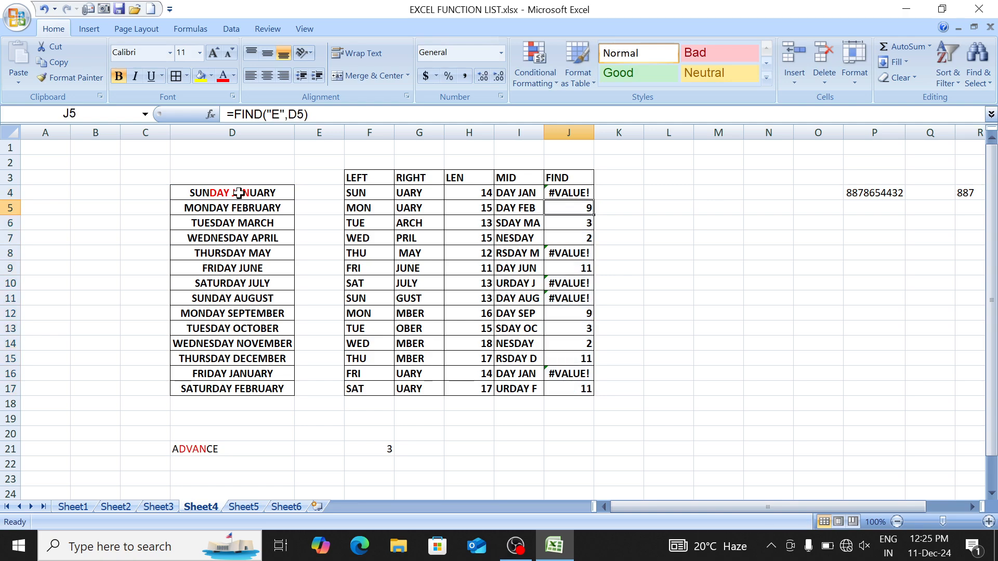
Step: Review the E positions, noting #VALUE! for entries without an E
{"action": "key", "text": "Up"}
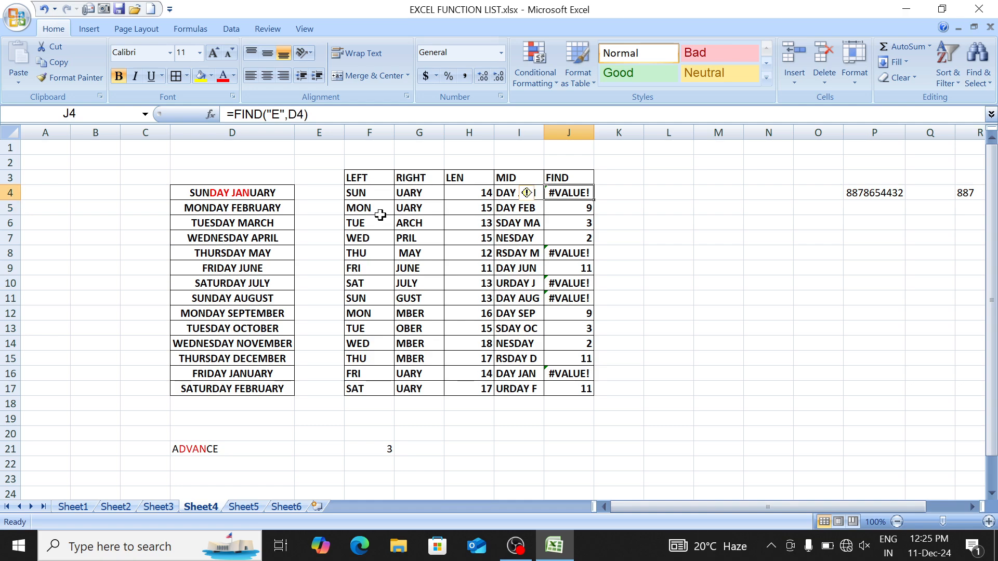
{"action": "key", "text": "ctrl+shift+Left"}
{"action": "key", "text": "ctrl+shift+Left"}
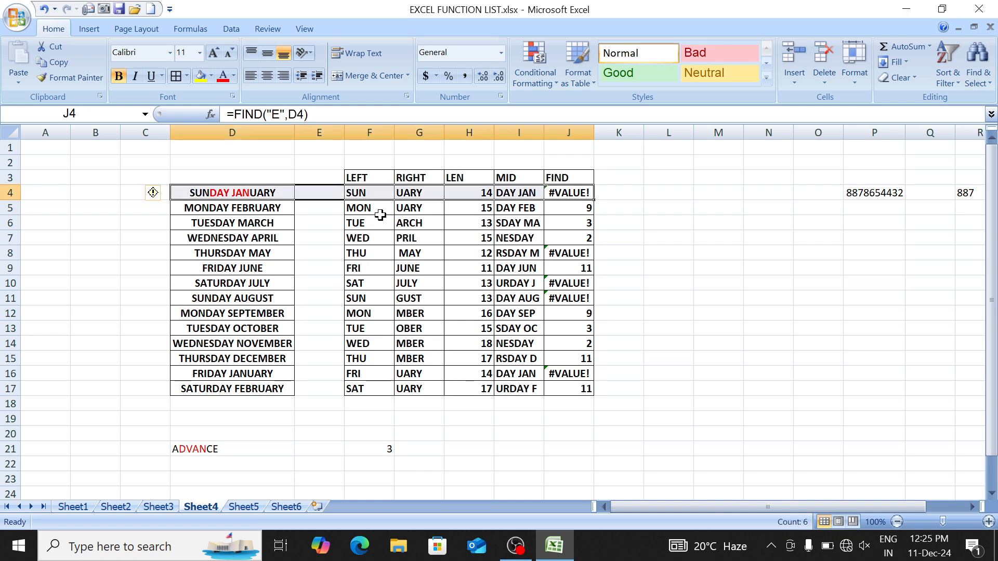
{"action": "key", "text": "Down"}
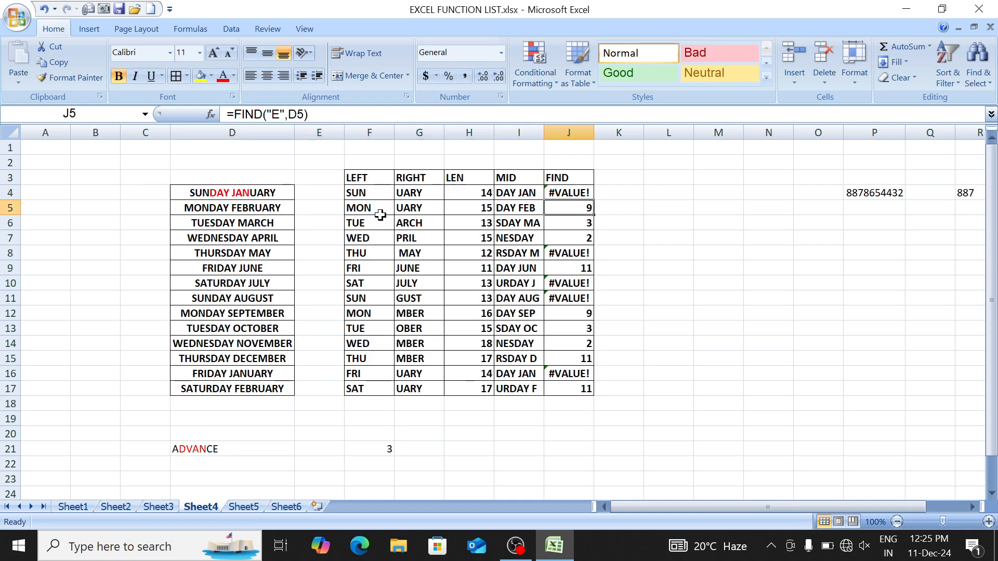
{"action": "key", "text": "ctrl+shift+Left"}
{"action": "key", "text": "ctrl+shift+Left"}
{"action": "key", "text": "Right"}
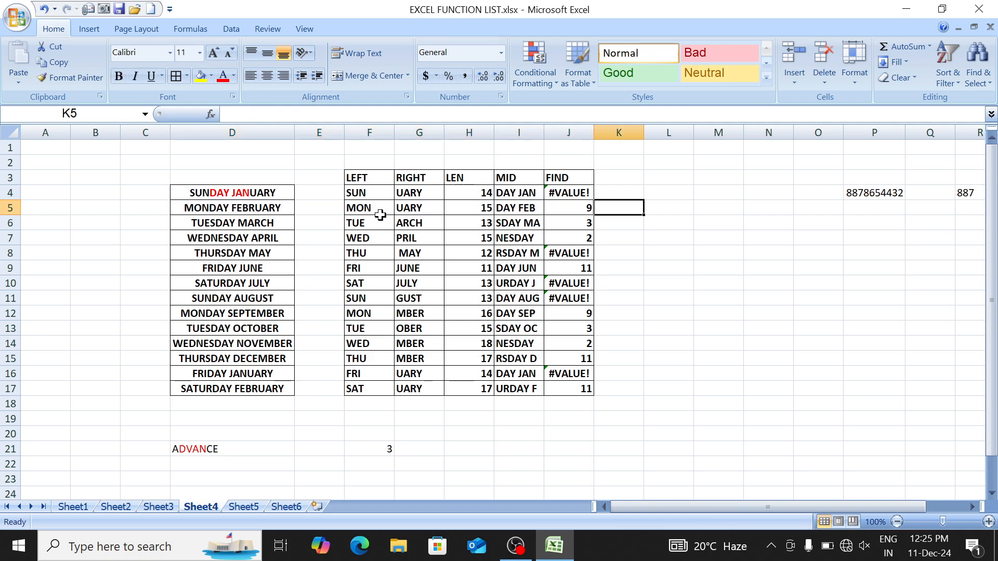
{"action": "key", "text": "Left"}
{"action": "key", "text": "Down"}
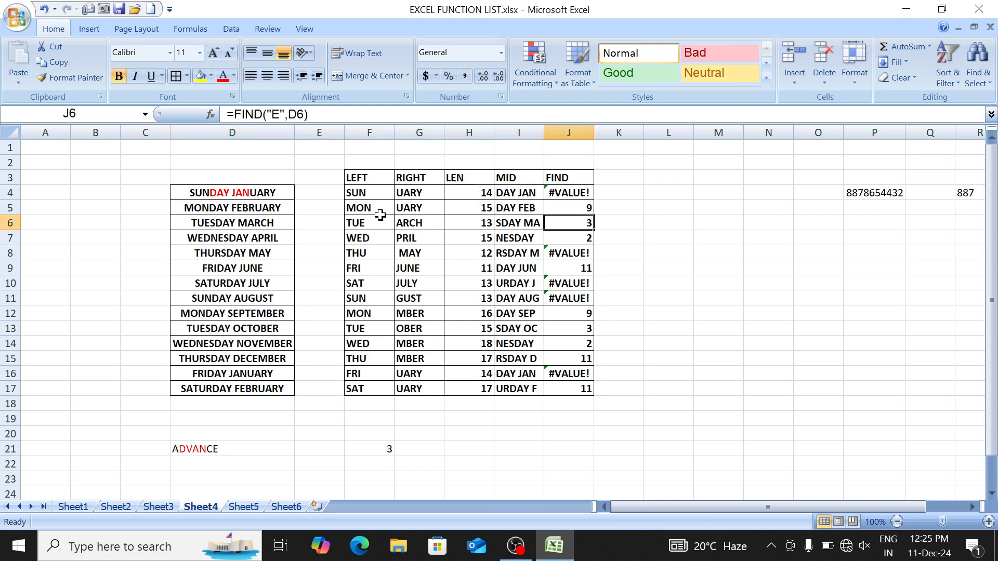
{"action": "key", "text": "Down"}
{"action": "key", "text": "Left"}
{"action": "key", "text": "Left"}
{"action": "key", "text": "Left"}
{"action": "key", "text": "Left"}
{"action": "key", "text": "Left"}
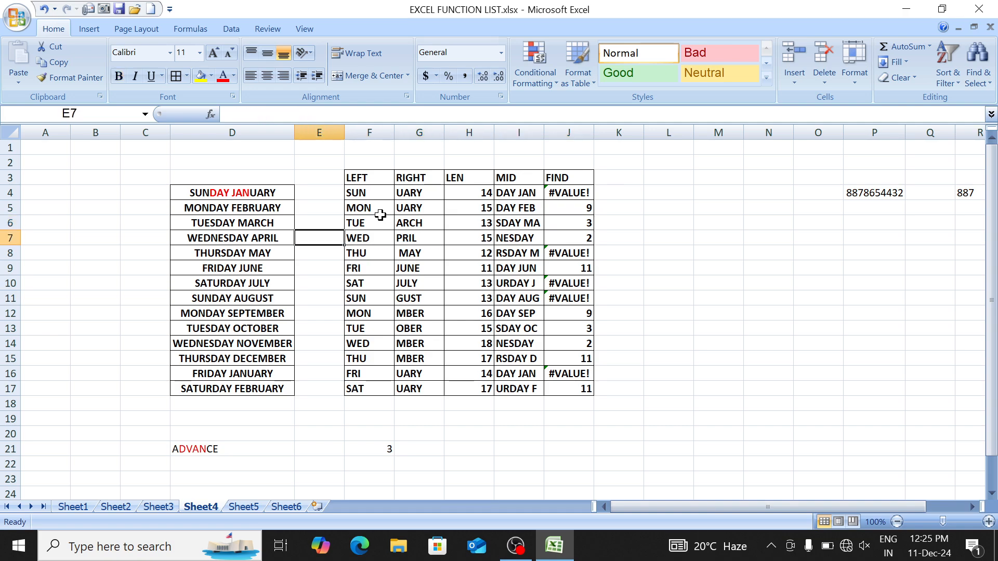
{"action": "key", "text": "Left"}
{"action": "key", "text": "Right"}
{"action": "key", "text": "Right"}
{"action": "key", "text": "Right"}
{"action": "key", "text": "Right"}
{"action": "key", "text": "Right"}
{"action": "key", "text": "Right"}
{"action": "key", "text": "Right"}
{"action": "key", "text": "Left"}
{"action": "key", "text": "Up"}
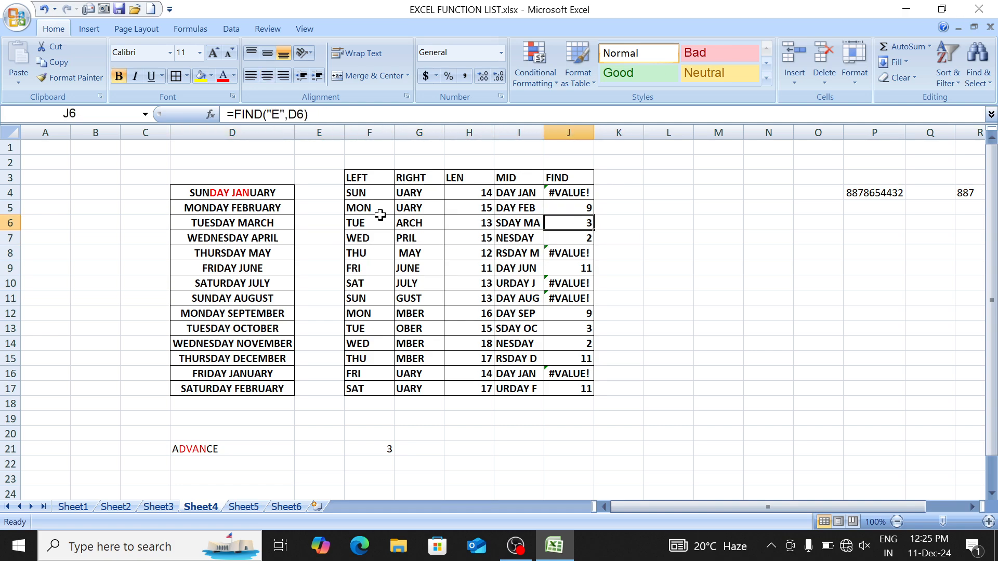
{"action": "key", "text": "Up"}
{"action": "key", "text": "Up"}
{"action": "key", "text": "Up"}
{"action": "key", "text": "Down"}
{"action": "key", "text": "Down"}
{"action": "key", "text": "Down"}
{"action": "key", "text": "Up"}
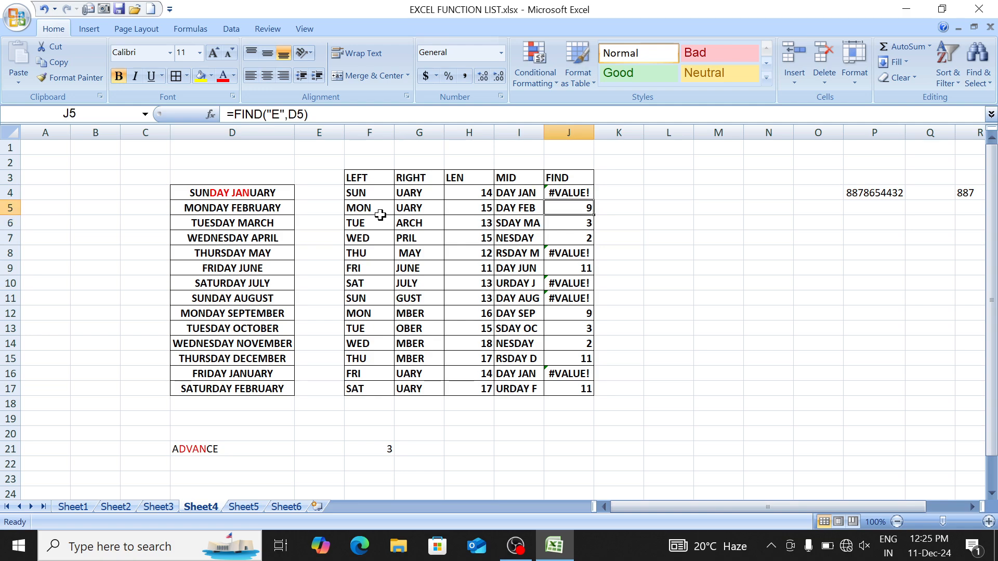
{"action": "key", "text": "Up"}
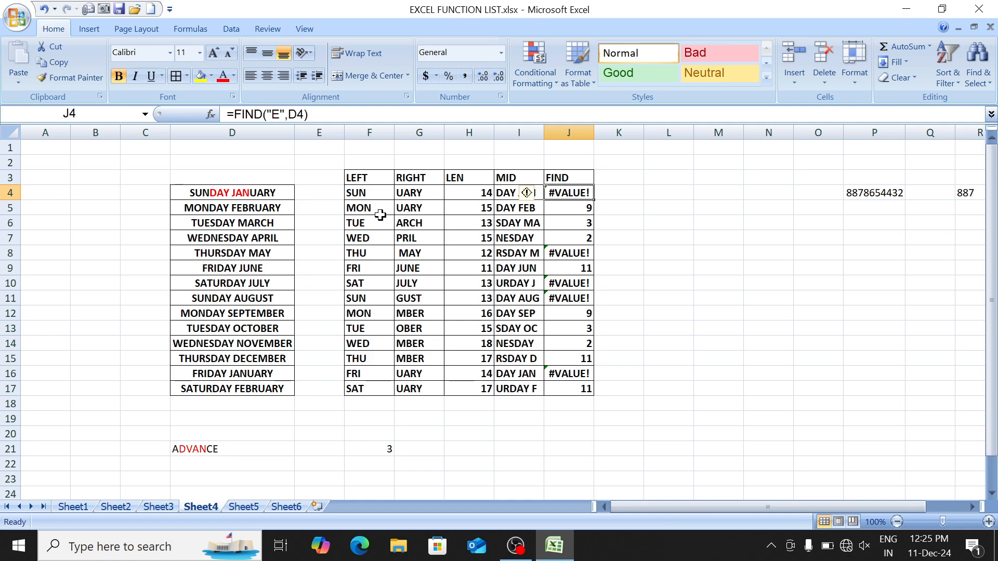
Step: Select the day-month list D4:D17
{"action": "key", "text": "Left"}
{"action": "key", "text": "Left"}
{"action": "key", "text": "Left"}
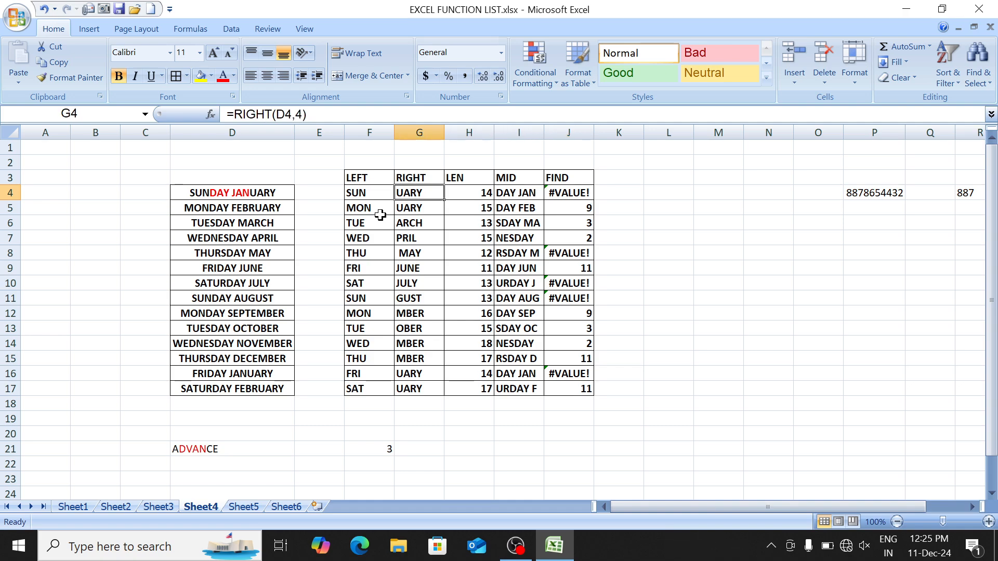
{"action": "key", "text": "Left"}
{"action": "key", "text": "Left"}
{"action": "key", "text": "Left"}
{"action": "key", "text": "ctrl+shift+Down"}
Step: Copy the day-month list into T4:T17
{"action": "key", "text": "ctrl+c"}
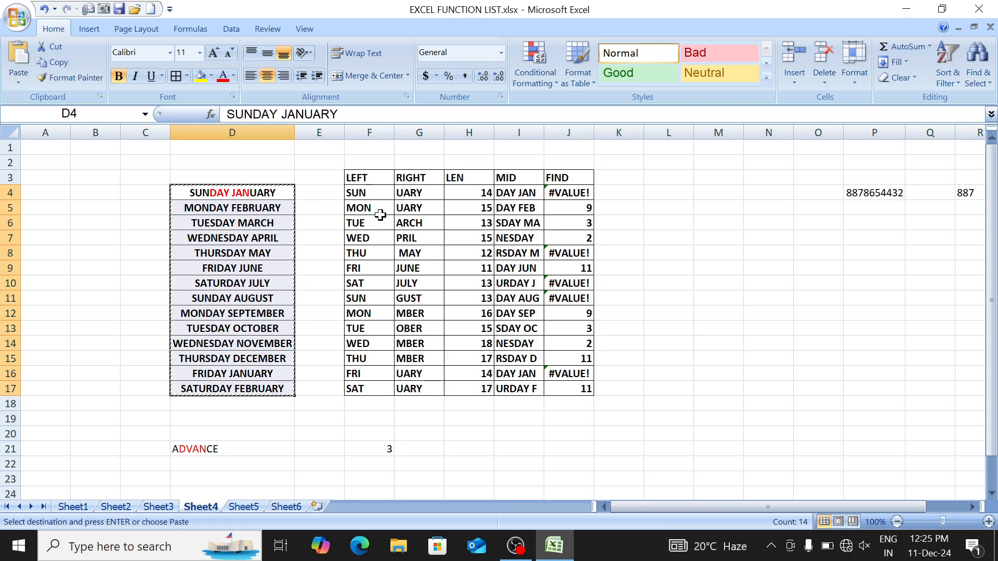
{"action": "key", "text": "Right"}
{"action": "key", "text": "Right"}
{"action": "key", "text": "Right"}
{"action": "key", "text": "Right"}
{"action": "key", "text": "Right"}
{"action": "key", "text": "Right"}
{"action": "key", "text": "Right"}
{"action": "key", "text": "Right"}
{"action": "key", "text": "Right"}
{"action": "key", "text": "Right"}
{"action": "key", "text": "Right"}
{"action": "key", "text": "Right"}
{"action": "key", "text": "Right"}
{"action": "key", "text": "Right"}
{"action": "key", "text": "Right"}
{"action": "key", "text": "Right"}
{"action": "key", "text": "Right"}
{"action": "key", "text": "Right"}
{"action": "key", "text": "Right"}
{"action": "key", "text": "Left"}
{"action": "key", "text": "Left"}
{"action": "key", "text": "Left"}
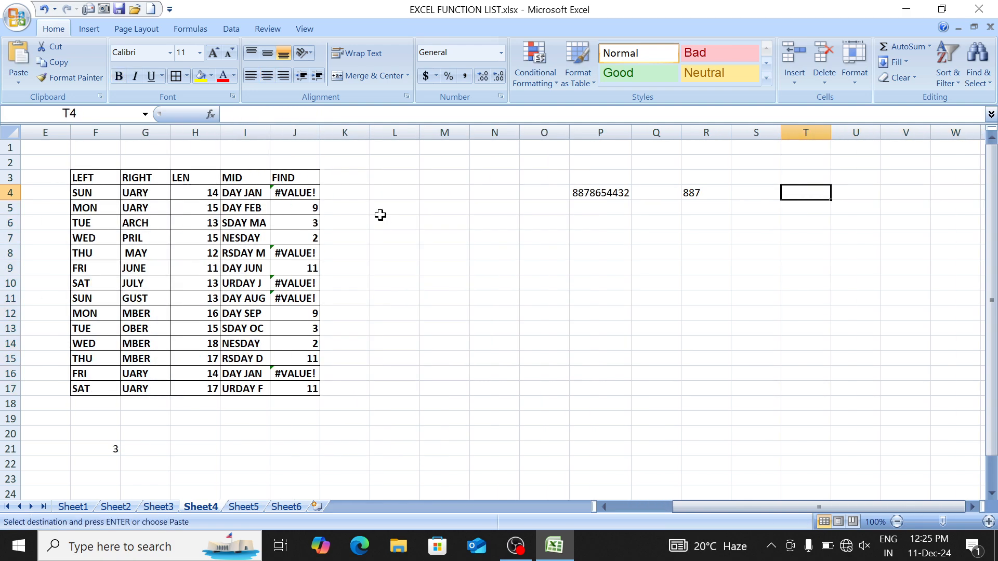
{"action": "key", "text": "Return"}
{"action": "key", "text": "Right"}
{"action": "key", "text": "Right"}
{"action": "key", "text": "Right"}
{"action": "key", "text": "Right"}
{"action": "key", "text": "Right"}
{"action": "key", "text": "Right"}
{"action": "key", "text": "Right"}
{"action": "key", "text": "Right"}
{"action": "key", "text": "Right"}
{"action": "key", "text": "Right"}
{"action": "key", "text": "Right"}
{"action": "key", "text": "Right"}
{"action": "key", "text": "Right"}
{"action": "key", "text": "Right"}
{"action": "key", "text": "Left"}
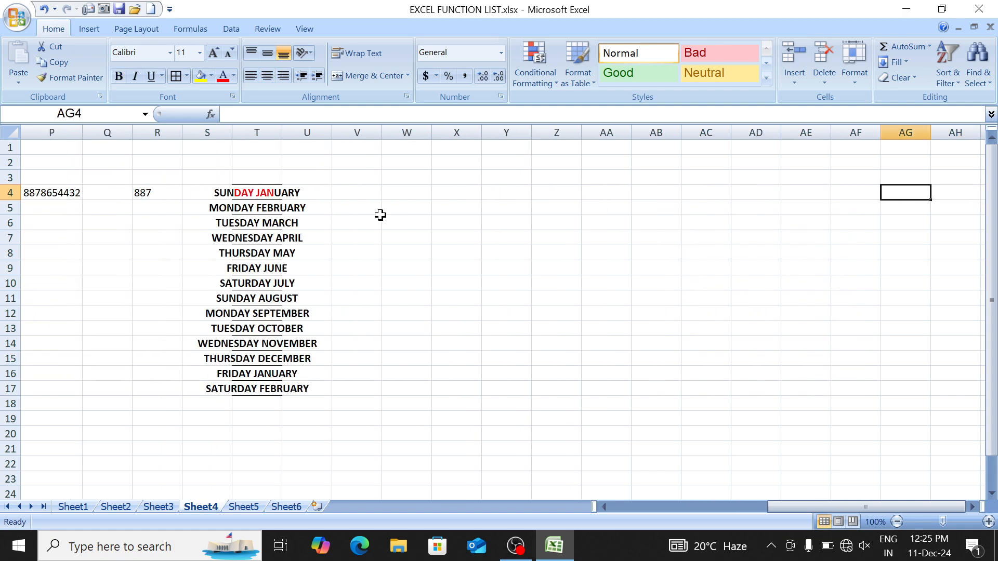
{"action": "key", "text": "Right"}
{"action": "key", "text": "Right"}
{"action": "key", "text": "Left"}
{"action": "key", "text": "Left"}
{"action": "key", "text": "Left"}
{"action": "key", "text": "Left"}
{"action": "key", "text": "Left"}
{"action": "key", "text": "Left"}
{"action": "key", "text": "Left"}
{"action": "key", "text": "Left"}
{"action": "key", "text": "Left"}
{"action": "key", "text": "Left"}
{"action": "key", "text": "Left"}
{"action": "key", "text": "Left"}
{"action": "key", "text": "Left"}
{"action": "key", "text": "Left"}
{"action": "key", "text": "Left"}
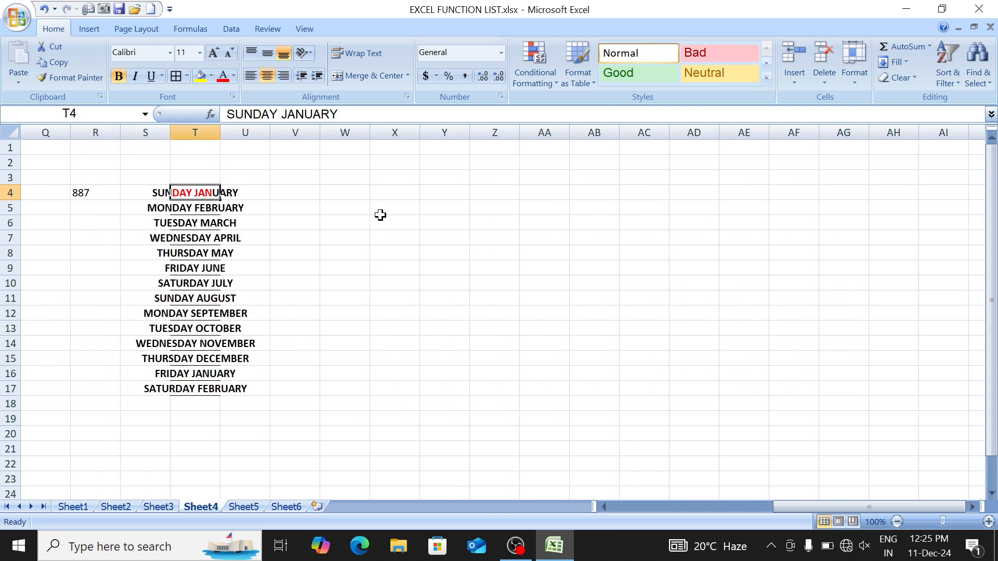
Step: AutoFit column T's width to the pasted text
{"action": "key", "text": "ctrl+space"}
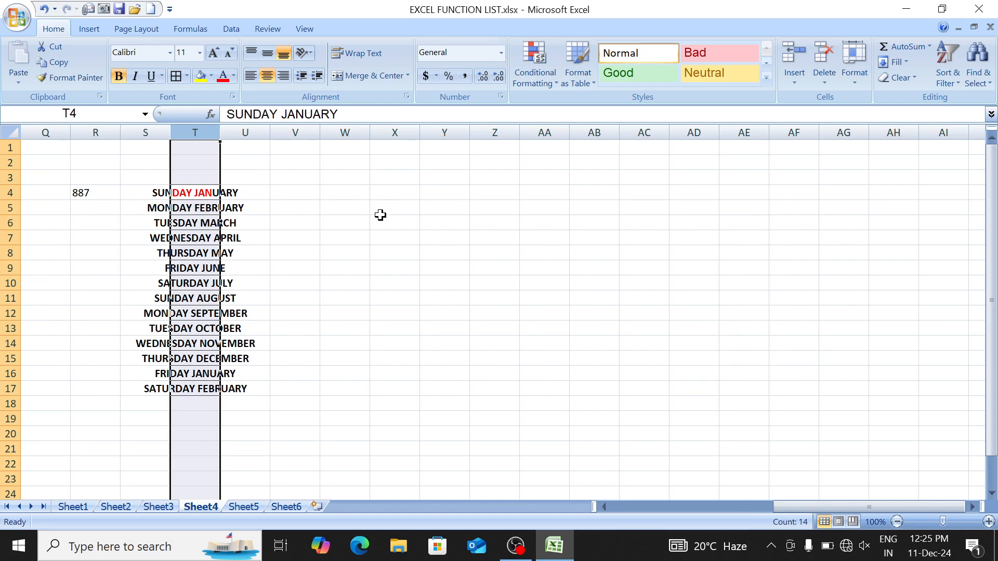
{"action": "key", "text": "alt+h"}
{"action": "key", "text": "o"}
{"action": "key", "text": "i"}
Step: Delete the stray 887 from R4
{"action": "left_click_drag", "start_coordinate": [65, 166], "coordinate": [91, 222]}
{"action": "key", "text": "Delete"}
{"action": "key", "text": "Down"}
{"action": "key", "text": "Right"}
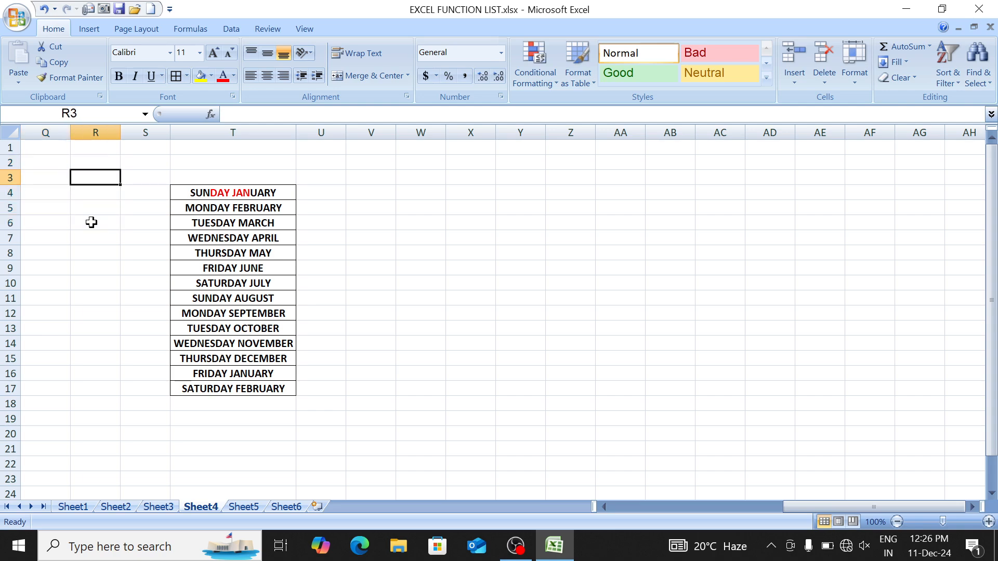
{"action": "key", "text": "Right"}
{"action": "key", "text": "Right"}
{"action": "key", "text": "Down"}
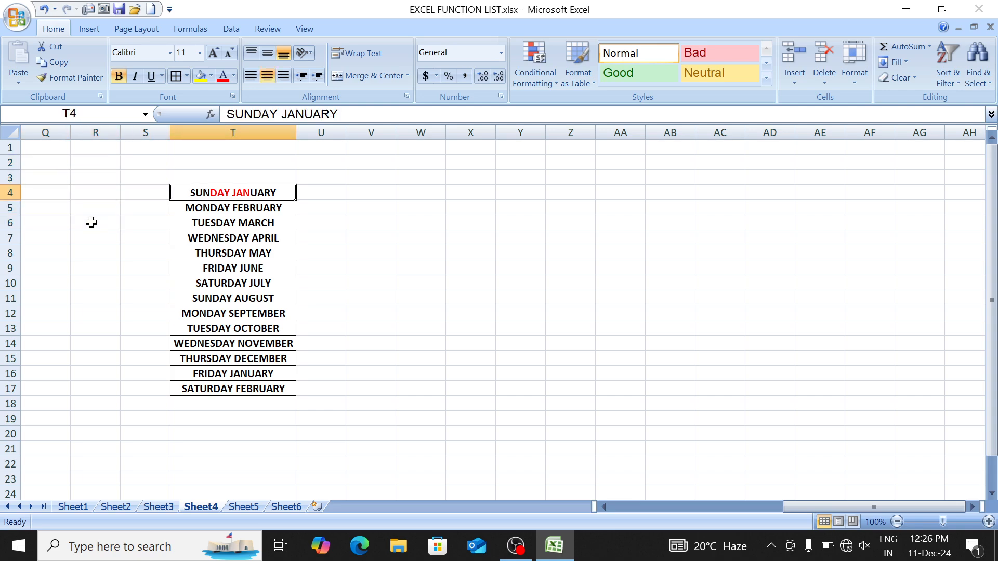
{"action": "key", "text": "Right"}
{"action": "key", "text": "Right"}
{"action": "key", "text": "Right"}
{"action": "key", "text": "Up"}
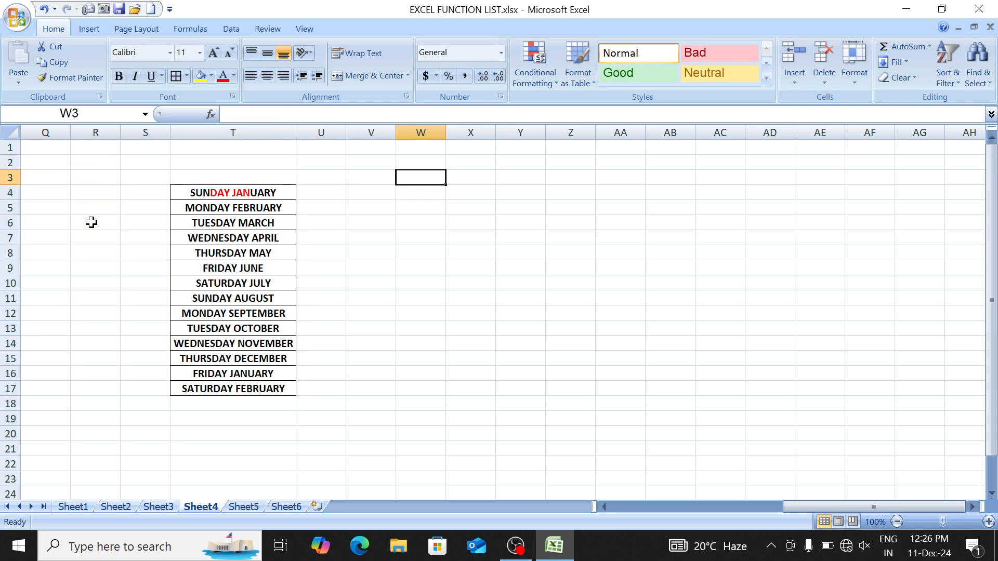
Step: Add headers Days in W3 and Month in X3
{"action": "type", "text": "mONTH("}
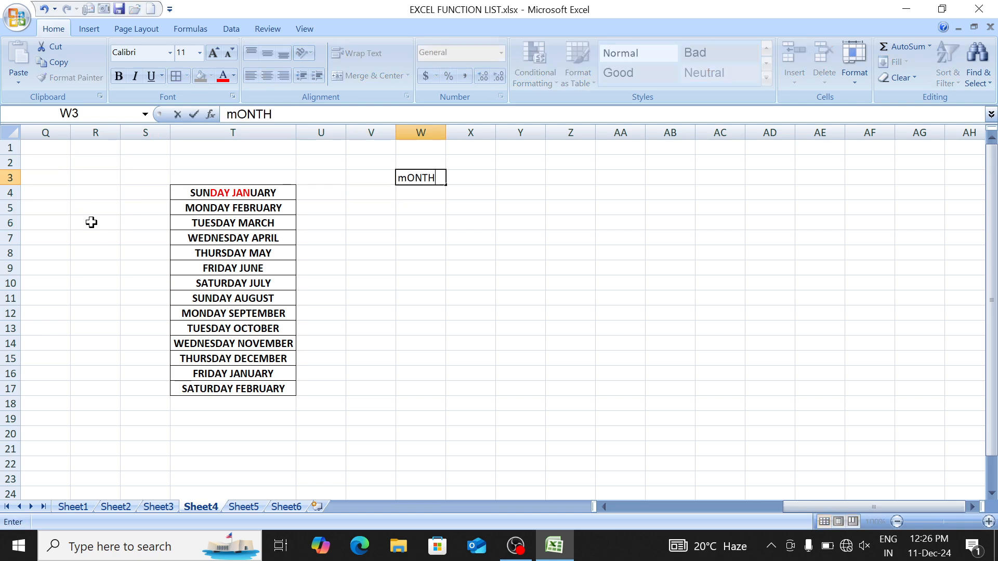
{"action": "key", "text": "BackSpace"}
{"action": "key", "text": "BackSpace"}
{"action": "key", "text": "BackSpace"}
{"action": "key", "text": "BackSpace"}
{"action": "key", "text": "BackSpace"}
{"action": "key", "text": "BackSpace"}
{"action": "type", "text": "dAYS"}
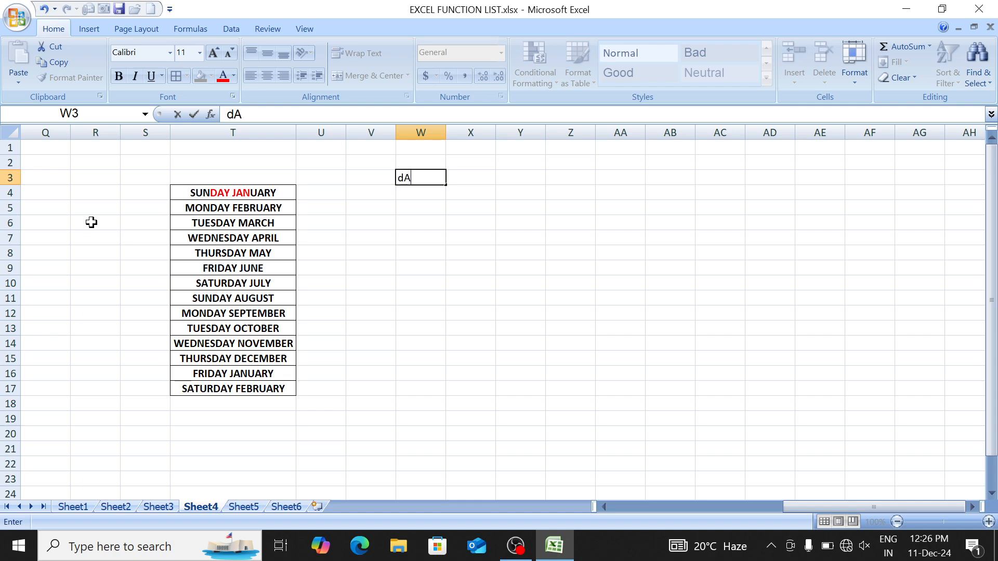
{"action": "key", "text": "Tab"}
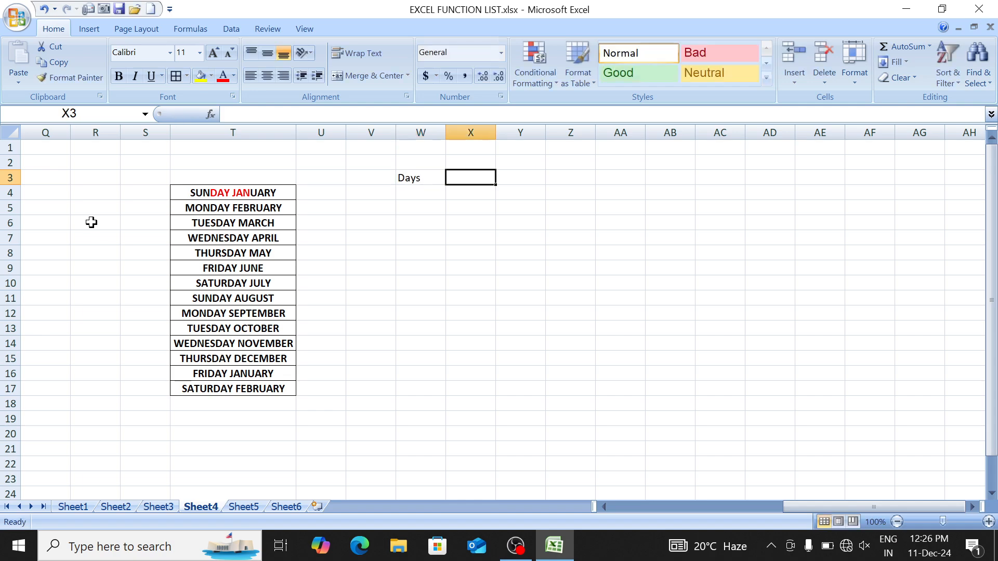
{"action": "type", "text": "Month"}
{"action": "key", "text": "Return"}
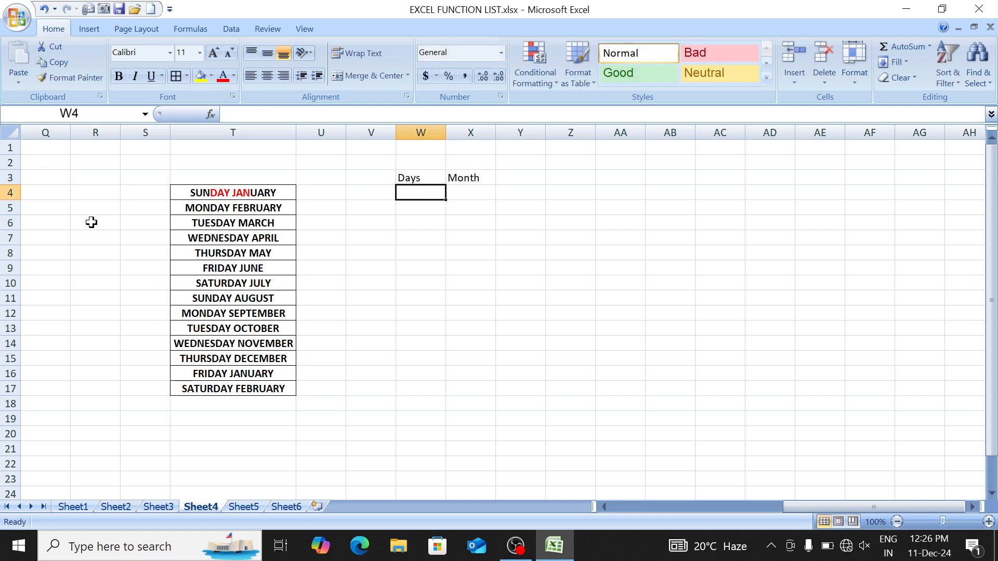
Step: Give W3:X17 all borders and bold text
{"action": "key", "text": "Up"}
{"action": "key", "text": "shift+Right"}
{"action": "key", "text": "shift+Down"}
{"action": "key", "text": "shift+Down"}
{"action": "key", "text": "shift+Down"}
{"action": "key", "text": "shift+Down"}
{"action": "key", "text": "shift+Down"}
{"action": "key", "text": "shift+Down"}
{"action": "key", "text": "shift+Down"}
{"action": "key", "text": "shift+Down"}
{"action": "key", "text": "shift+Down"}
{"action": "key", "text": "shift+Down"}
{"action": "key", "text": "shift+Down"}
{"action": "key", "text": "shift+Down"}
{"action": "key", "text": "shift+Down"}
{"action": "key", "text": "shift+Down"}
{"action": "key", "text": "shift+Down"}
{"action": "key", "text": "shift+Down"}
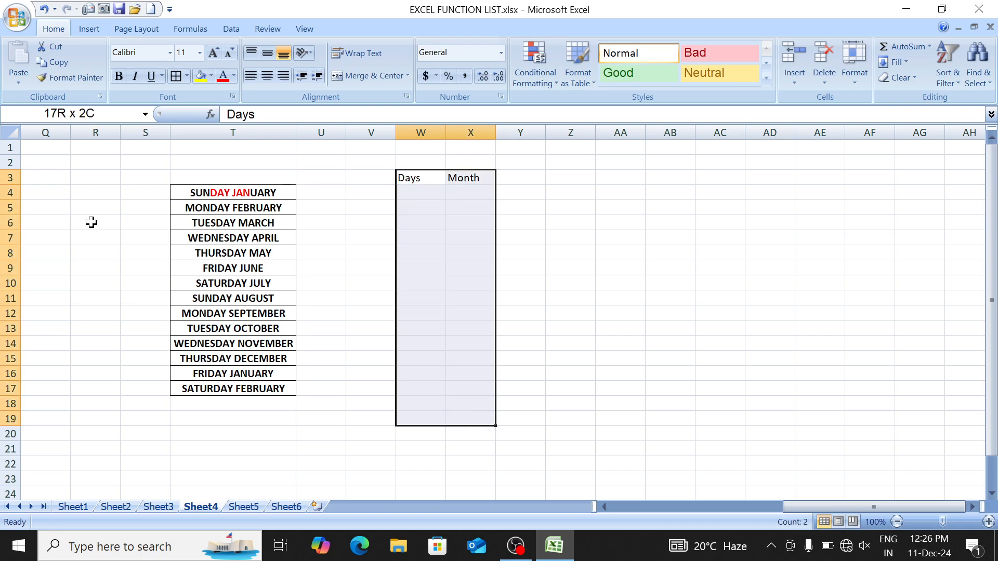
{"action": "key", "text": "shift+Up"}
{"action": "key", "text": "shift+Up"}
{"action": "key", "text": "alt+h"}
{"action": "key", "text": "b"}
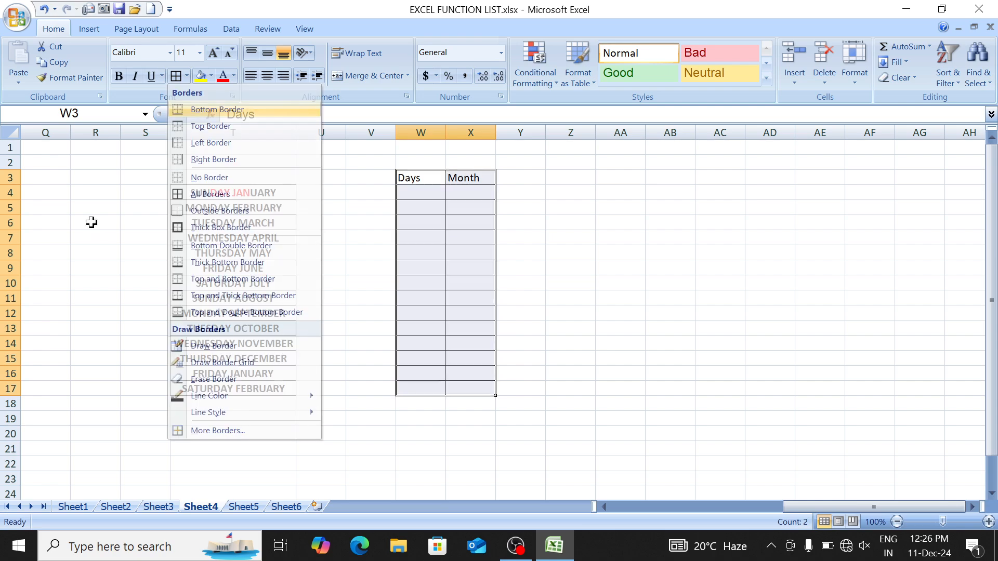
{"action": "key", "text": "a"}
{"action": "key", "text": "ctrl+b"}
Step: Select the day-month list T4:T17 for splitting
{"action": "key", "text": "Left"}
{"action": "key", "text": "Left"}
{"action": "key", "text": "Down"}
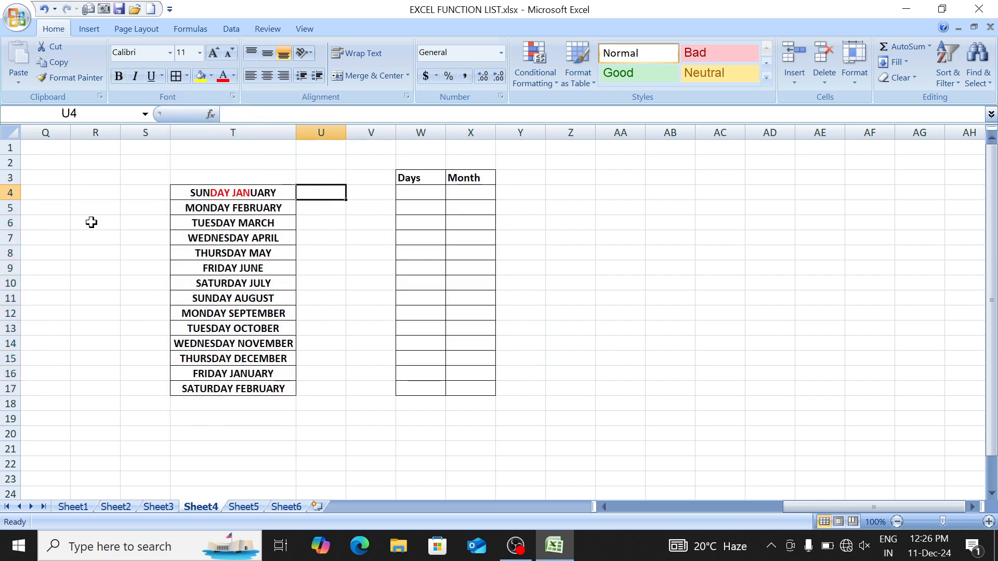
{"action": "key", "text": "Left"}
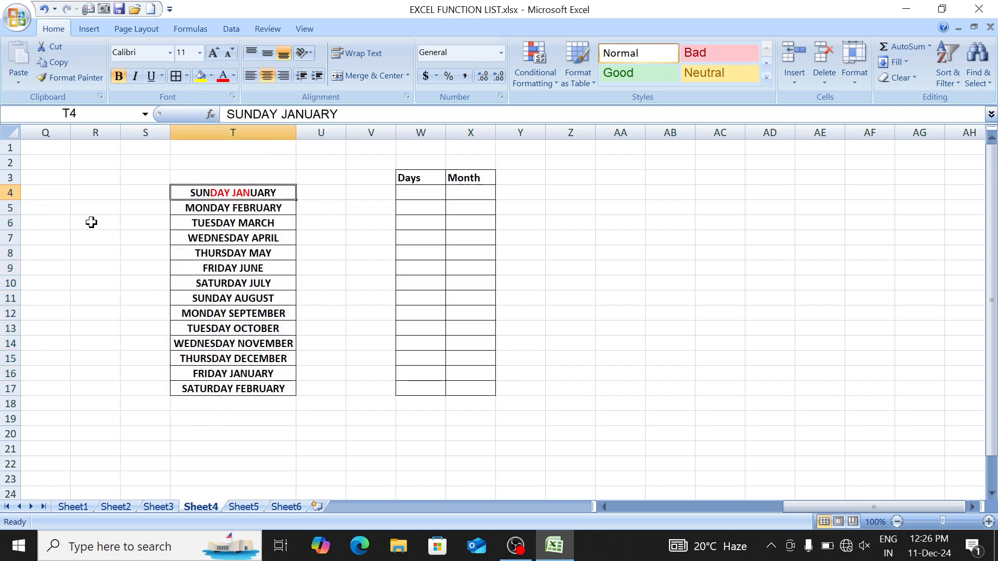
{"action": "key", "text": "ctrl+shift+Down"}
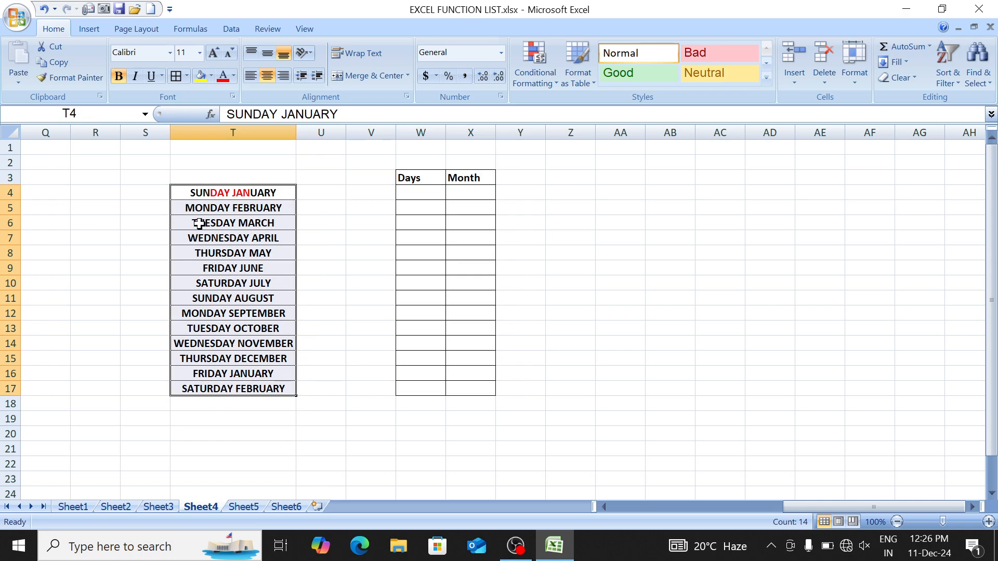
{"action": "left_click", "coordinate": [232, 29]}
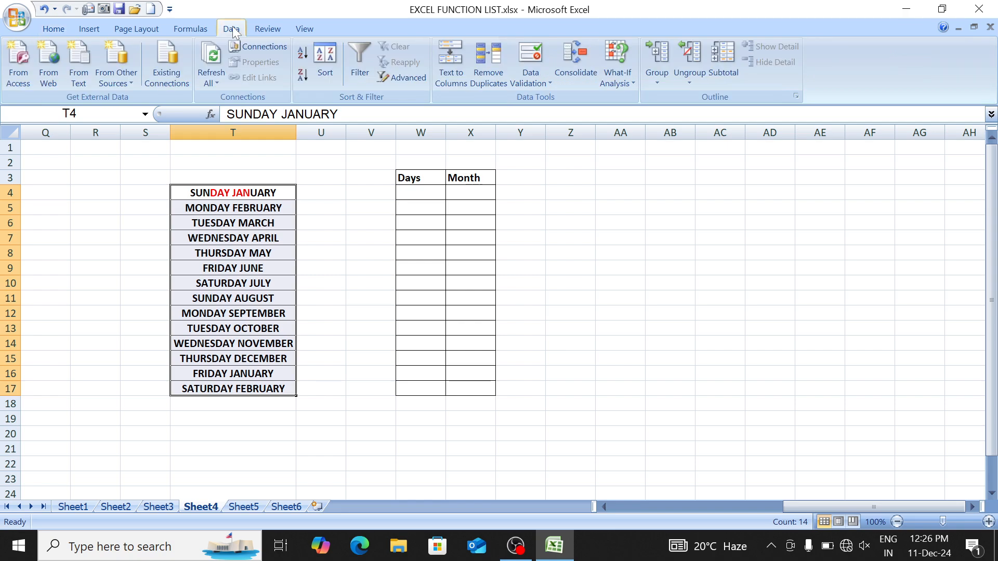
{"action": "left_click", "coordinate": [450, 68]}
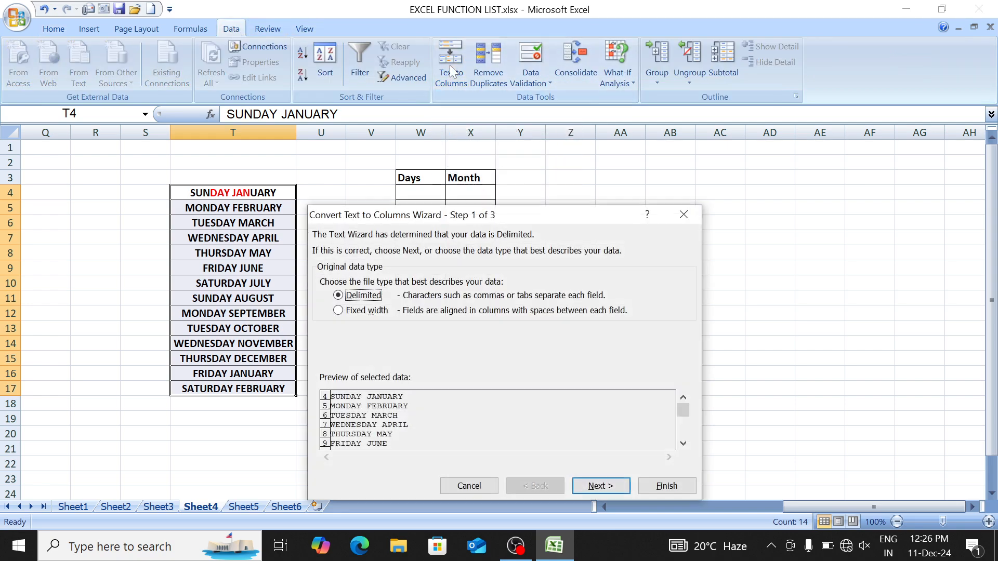
{"action": "left_click", "coordinate": [600, 486]}
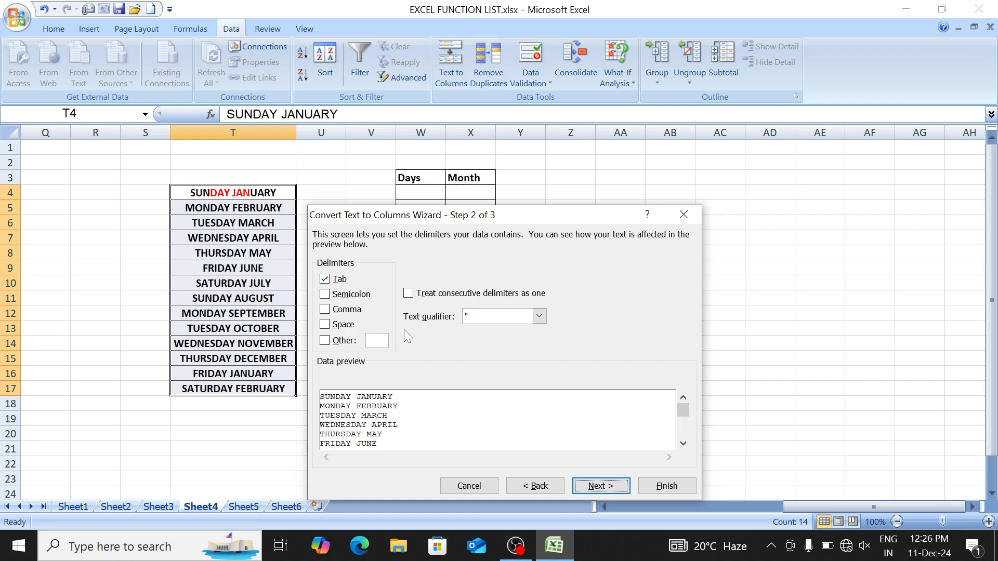
{"action": "left_click", "coordinate": [338, 282]}
{"action": "left_click", "coordinate": [342, 325]}
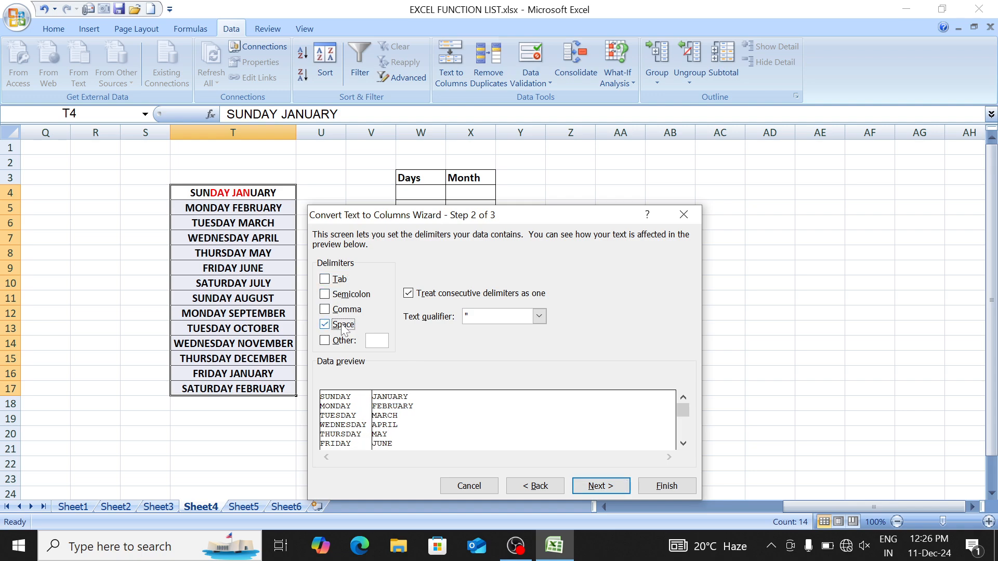
{"action": "left_click", "coordinate": [615, 487]}
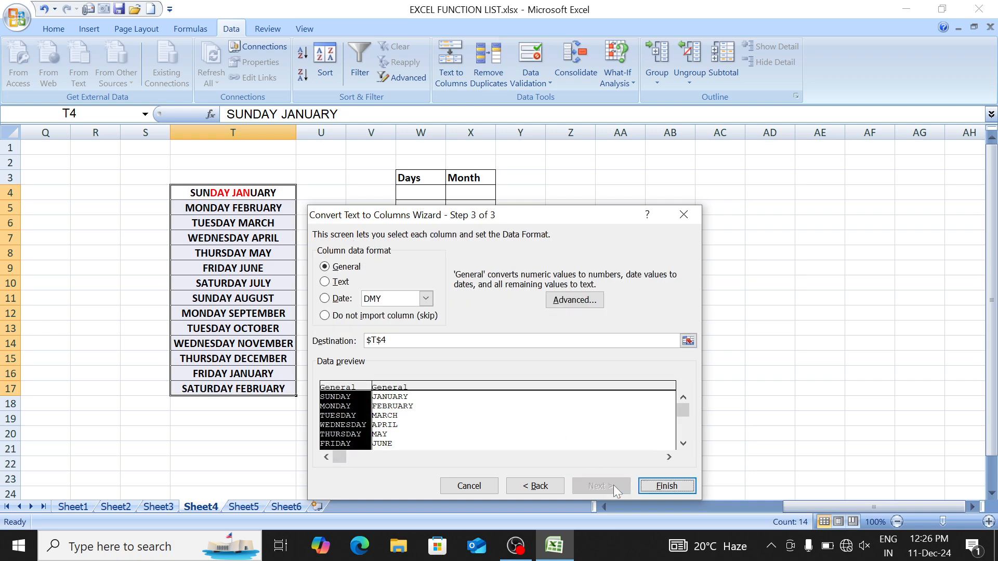
{"action": "left_click", "coordinate": [666, 486]}
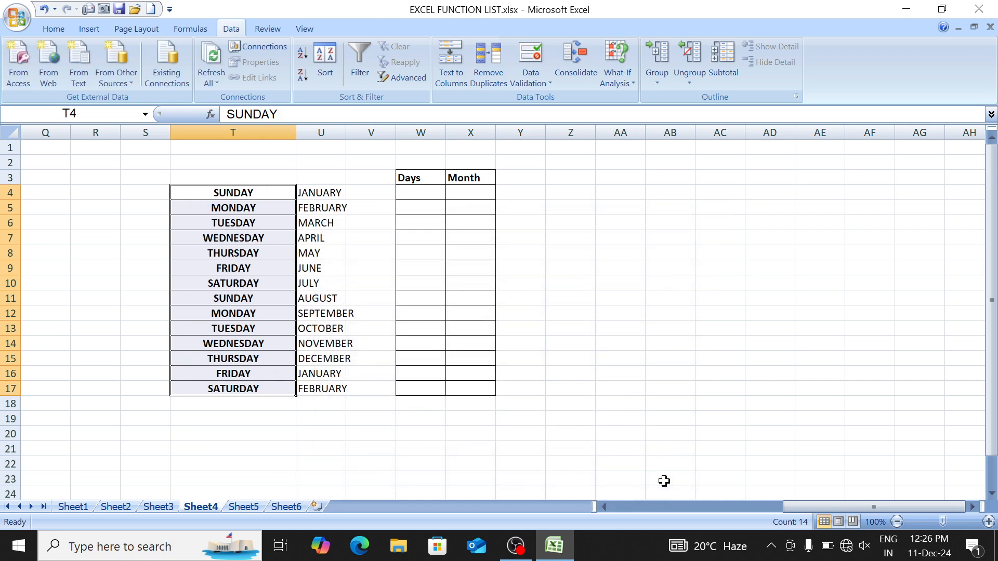
{"action": "left_click", "coordinate": [320, 222]}
{"action": "double_click", "coordinate": [346, 132]}
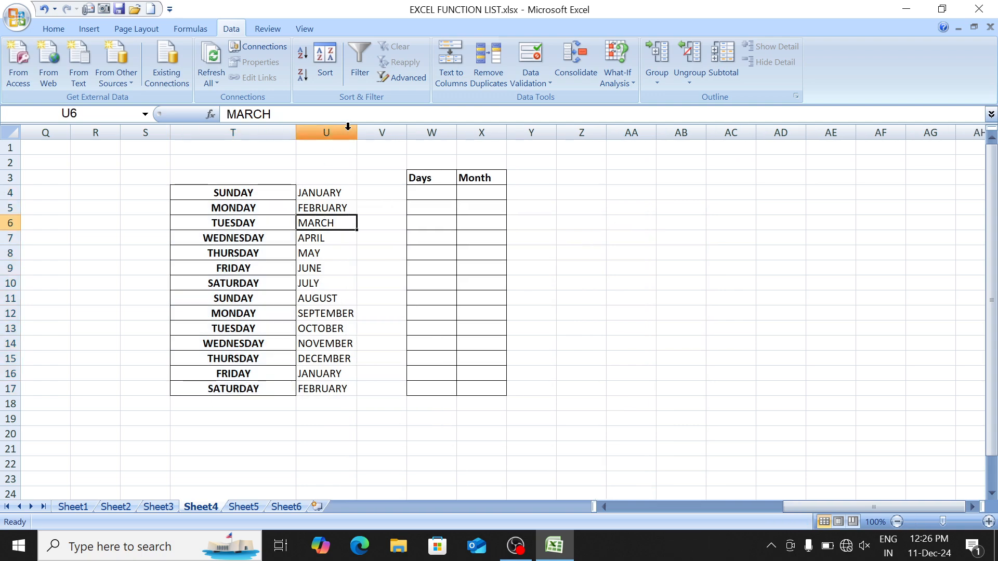
{"action": "left_click_drag", "start_coordinate": [325, 191], "coordinate": [329, 390]}
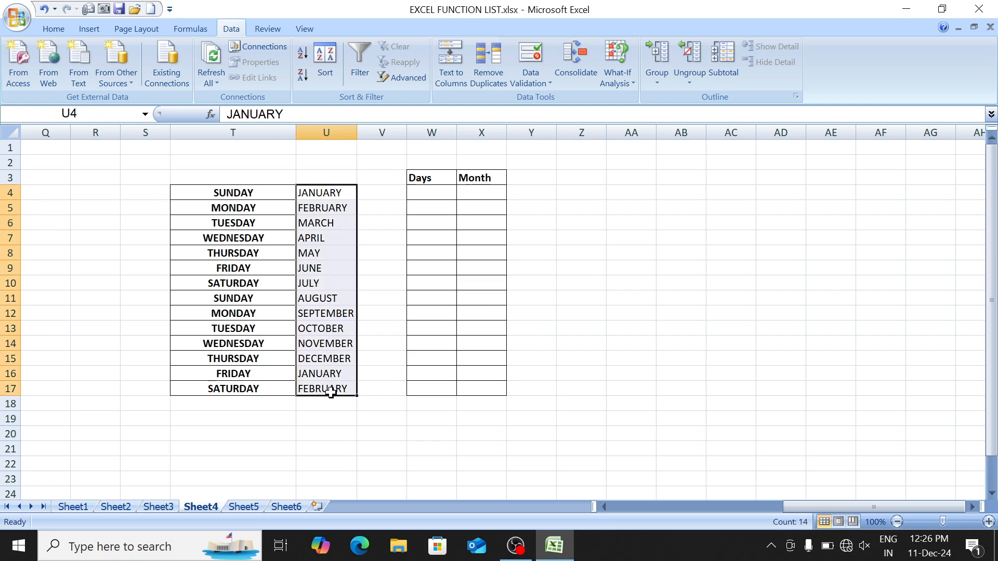
{"action": "left_click_drag", "start_coordinate": [260, 192], "coordinate": [258, 388]}
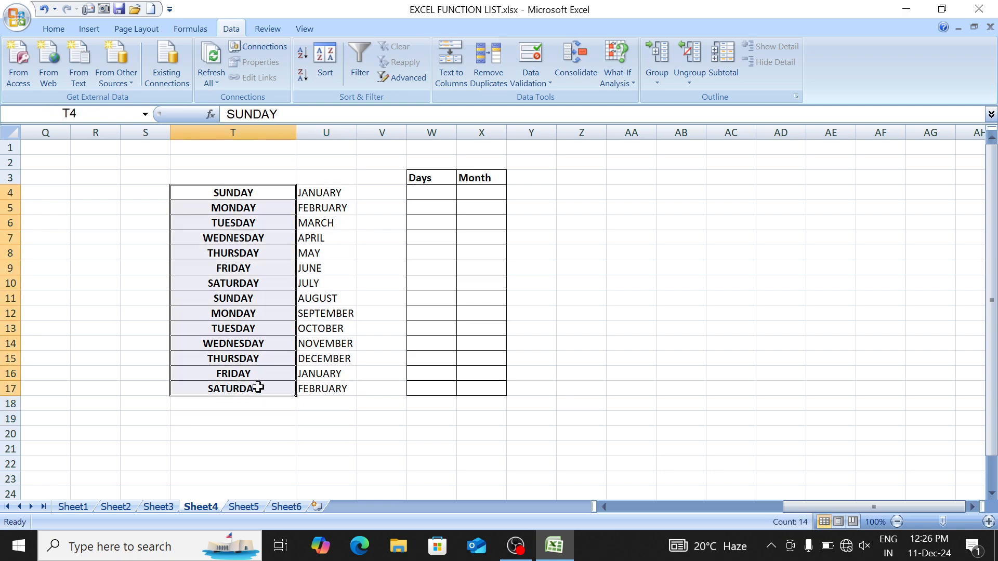
{"action": "left_click", "coordinate": [331, 269]}
{"action": "key", "text": "ctrl+z"}
{"action": "key", "text": "ctrl+y"}
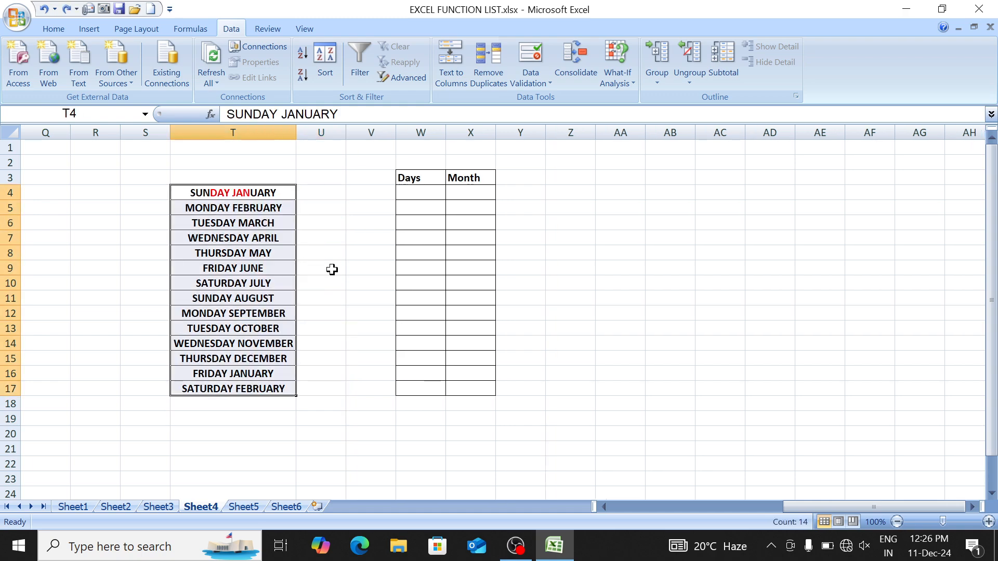
{"action": "left_click", "coordinate": [419, 191]}
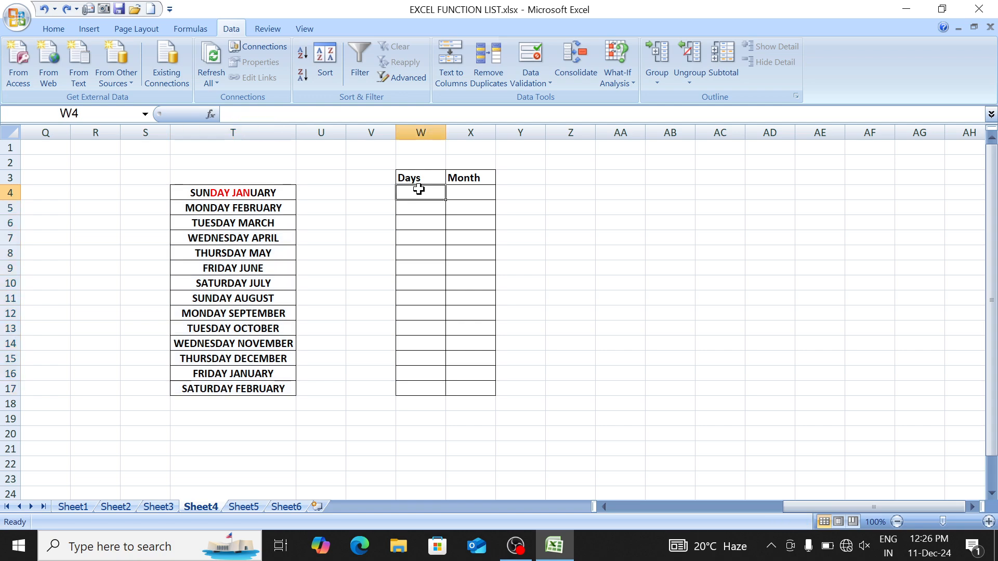
{"action": "type", "text": "="}
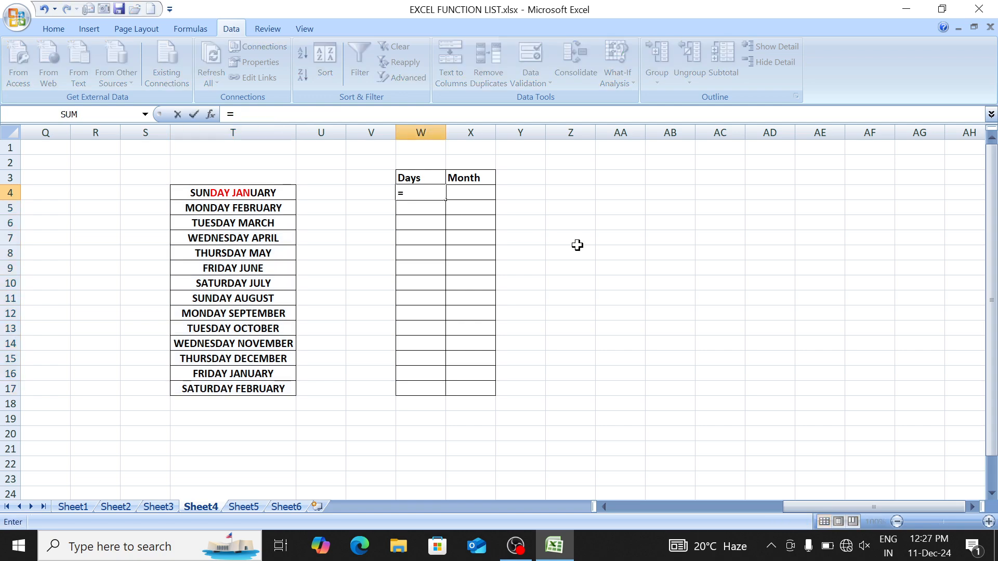
{"action": "type", "text": "lef"}
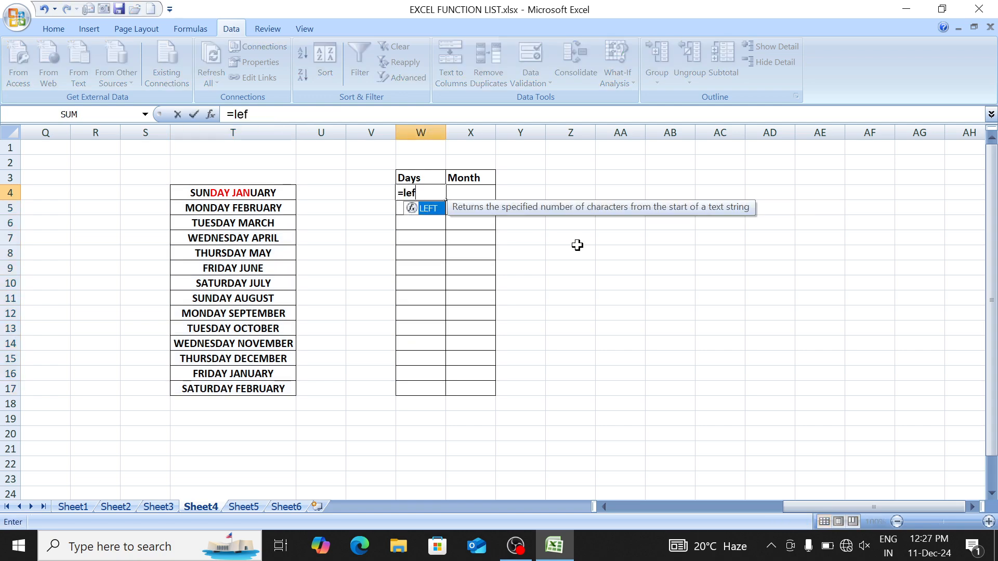
{"action": "key", "text": "Tab"}
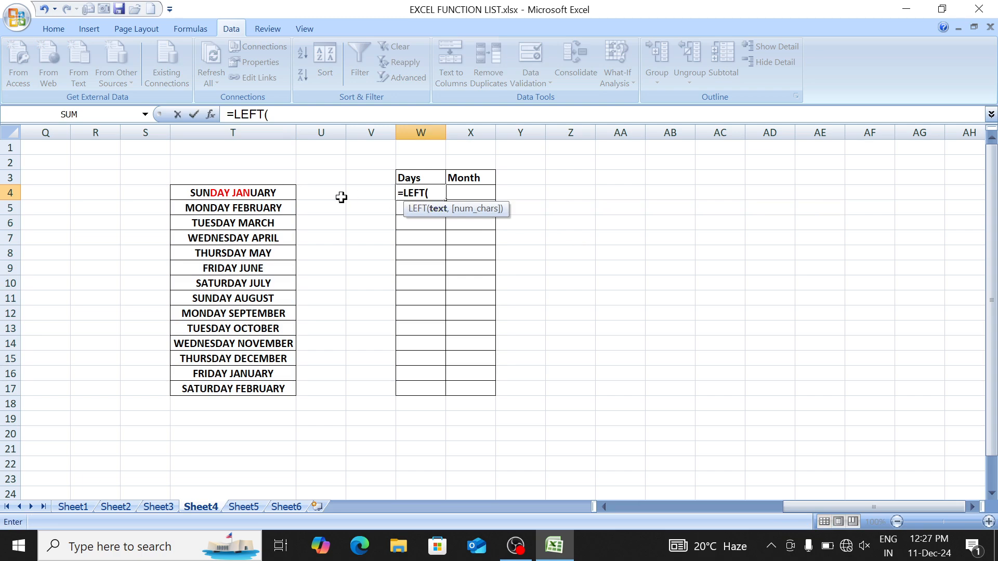
{"action": "left_click", "coordinate": [275, 192]}
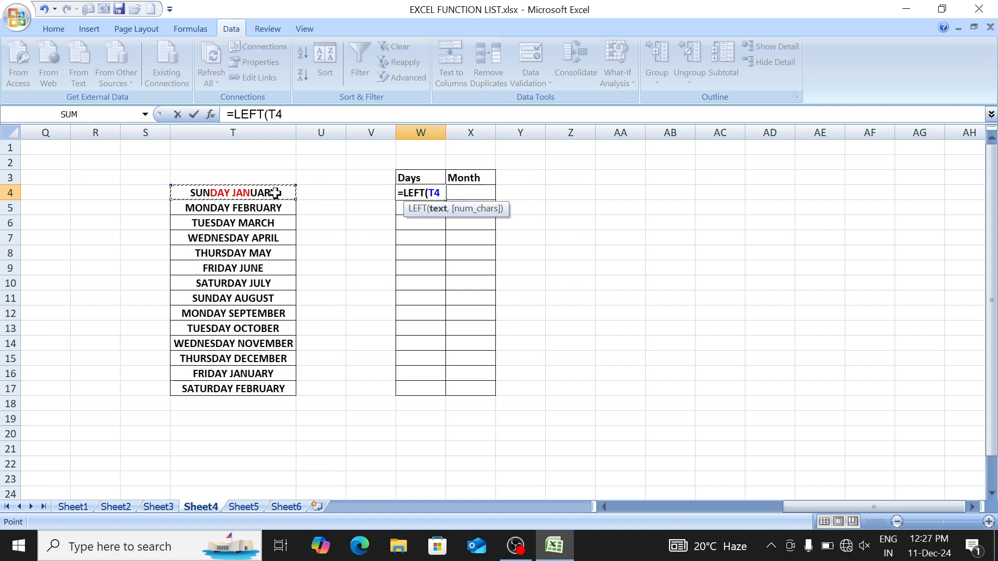
{"action": "type", "text": ","}
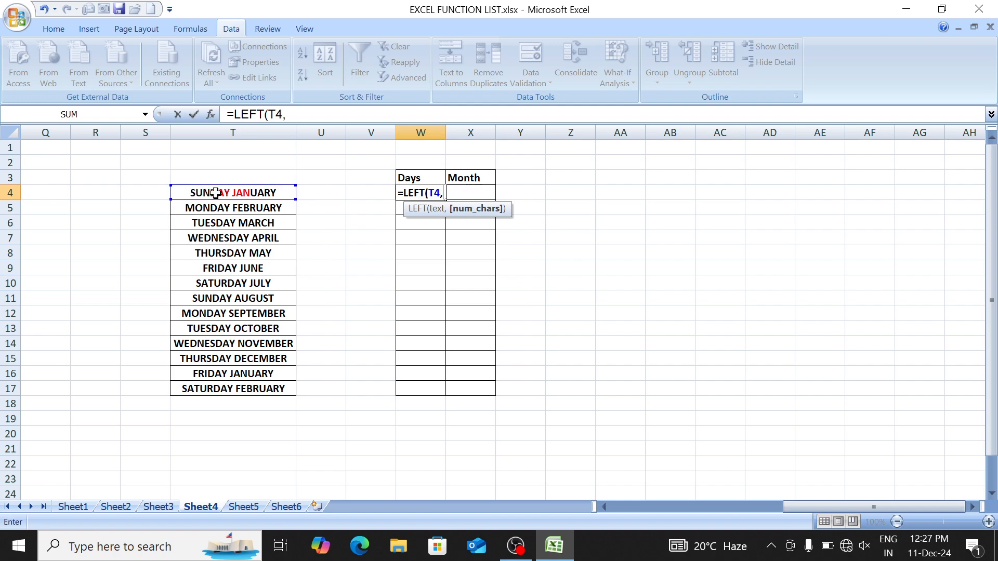
{"action": "type", "text": "6"}
{"action": "key", "text": "Return"}
{"action": "key", "text": "Up"}
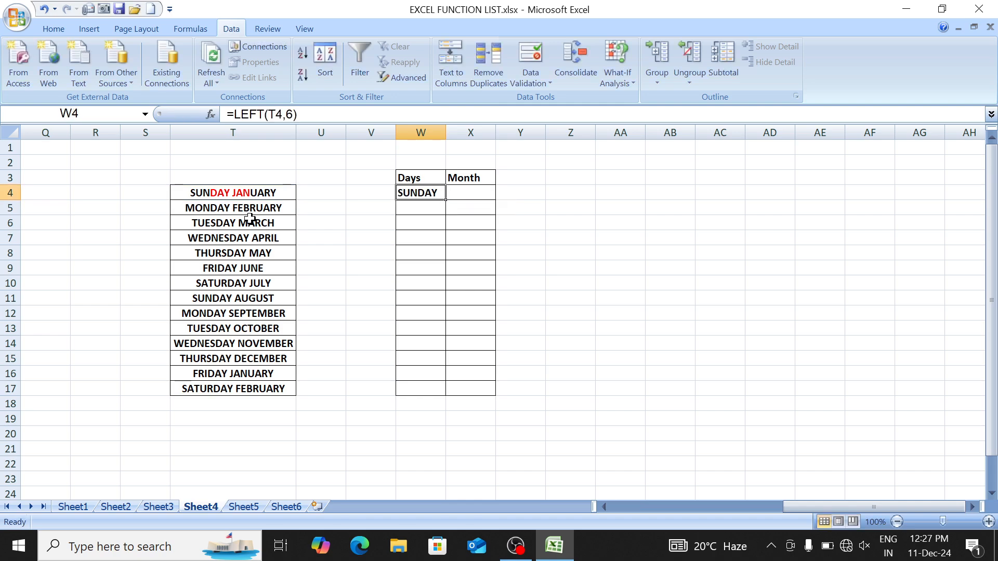
{"action": "key", "text": "shift+Down"}
{"action": "key", "text": "shift+Down"}
{"action": "key", "text": "shift+Down"}
{"action": "key", "text": "shift+Down"}
{"action": "key", "text": "shift+Down"}
{"action": "key", "text": "shift+Down"}
{"action": "key", "text": "shift+Down"}
{"action": "key", "text": "shift+Down"}
{"action": "key", "text": "shift+Down"}
{"action": "key", "text": "shift+Down"}
{"action": "key", "text": "shift+Down"}
{"action": "key", "text": "shift+Down"}
{"action": "key", "text": "shift+Down"}
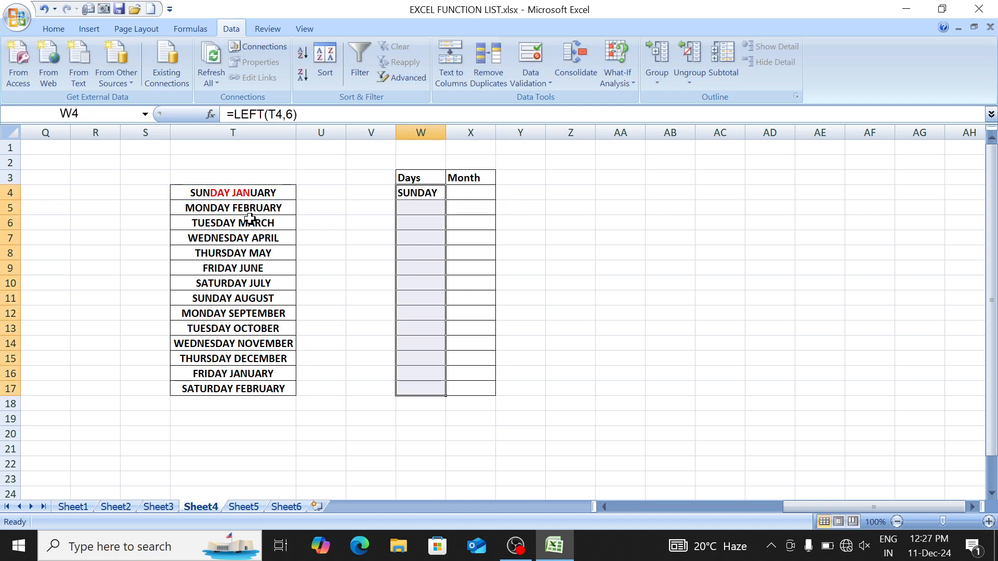
{"action": "key", "text": "ctrl+d"}
{"action": "key", "text": "Down"}
{"action": "key", "text": "Down"}
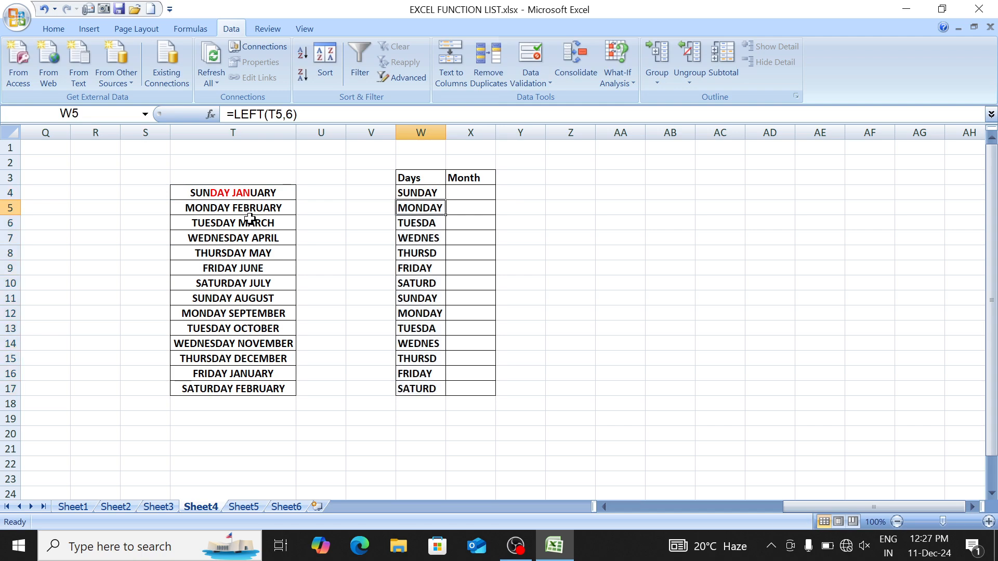
{"action": "key", "text": "Up"}
{"action": "key", "text": "Down"}
{"action": "key", "text": "Down"}
{"action": "key", "text": "Down"}
{"action": "key", "text": "Up"}
{"action": "key", "text": "Up"}
{"action": "key", "text": "Up"}
{"action": "key", "text": "Up"}
{"action": "key", "text": "ctrl+shift+Down"}
{"action": "key", "text": "Delete"}
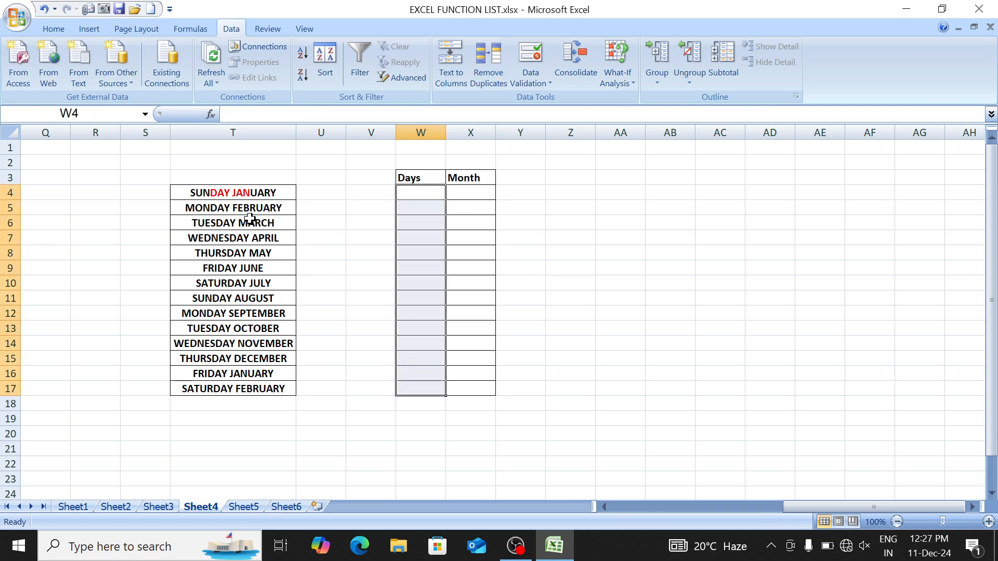
{"action": "key", "text": "Left"}
{"action": "key", "text": "Left"}
{"action": "key", "text": "Left"}
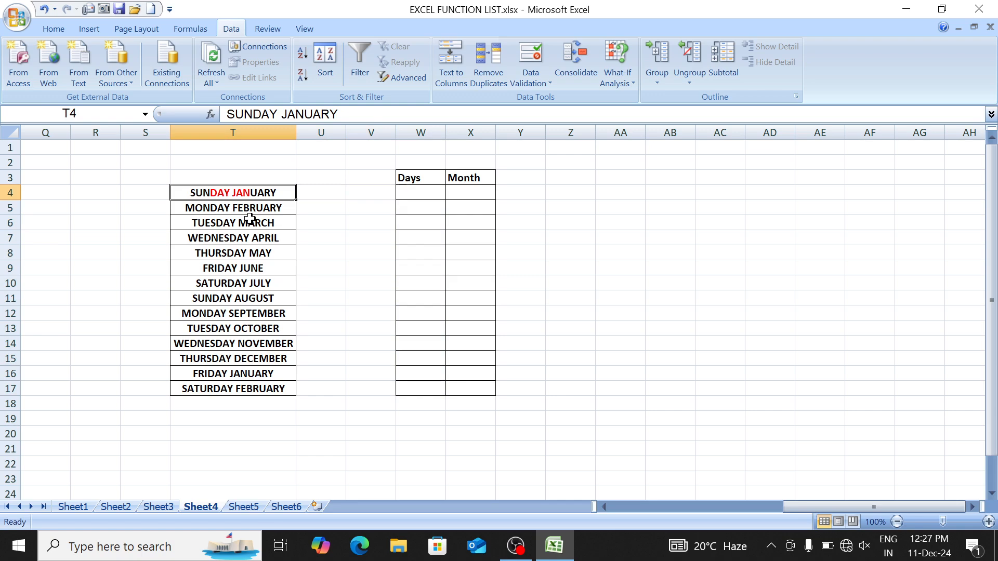
{"action": "key", "text": "F2"}
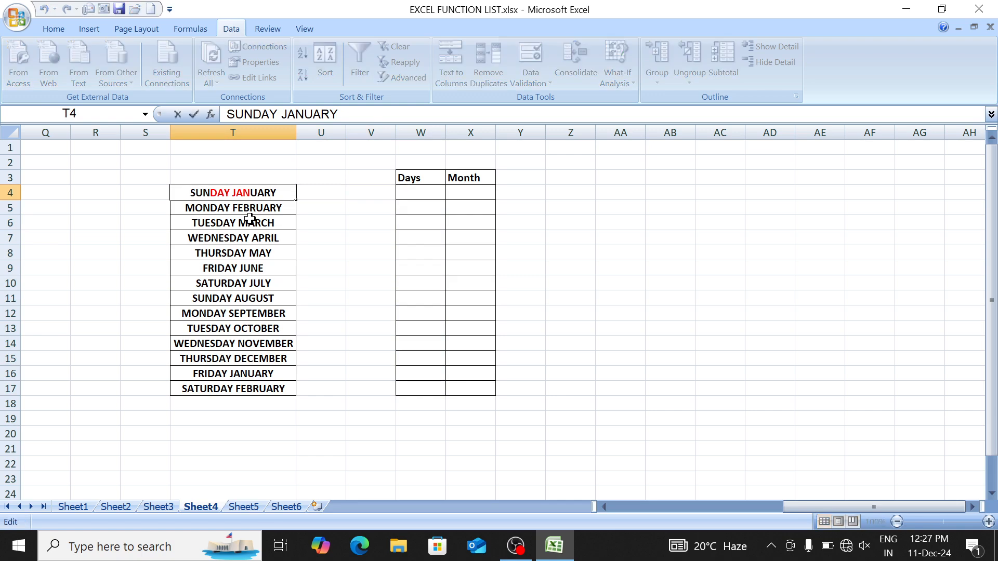
{"action": "key", "text": "Return"}
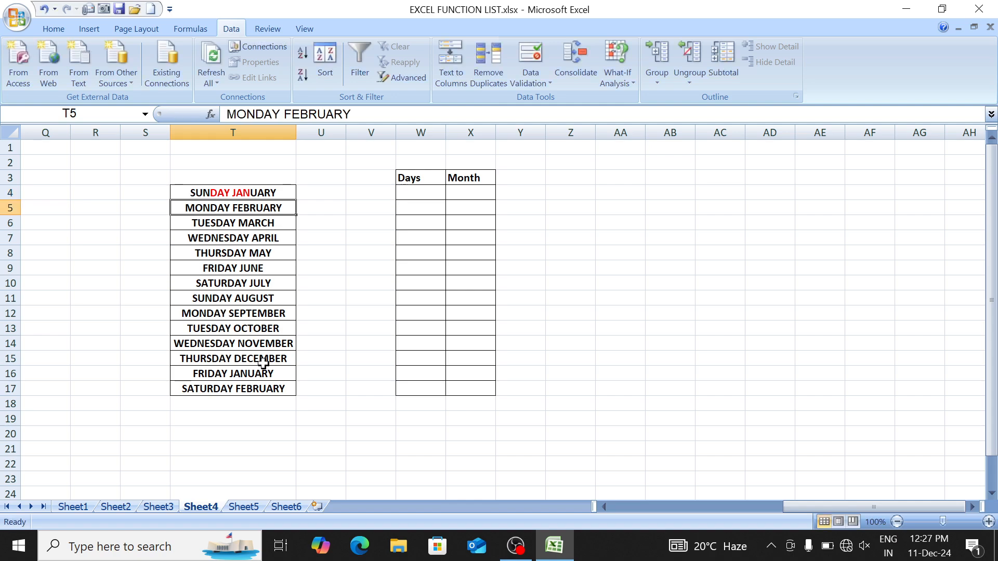
{"action": "key", "text": "Up"}
{"action": "key", "text": "F2"}
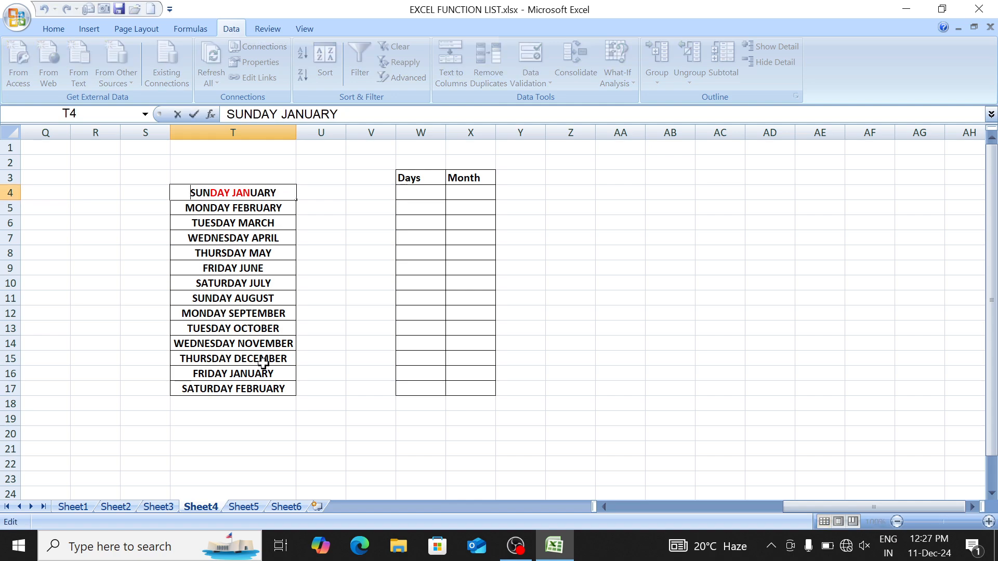
{"action": "key", "text": "shift+Right"}
{"action": "key", "text": "shift+Right"}
{"action": "key", "text": "shift+Right"}
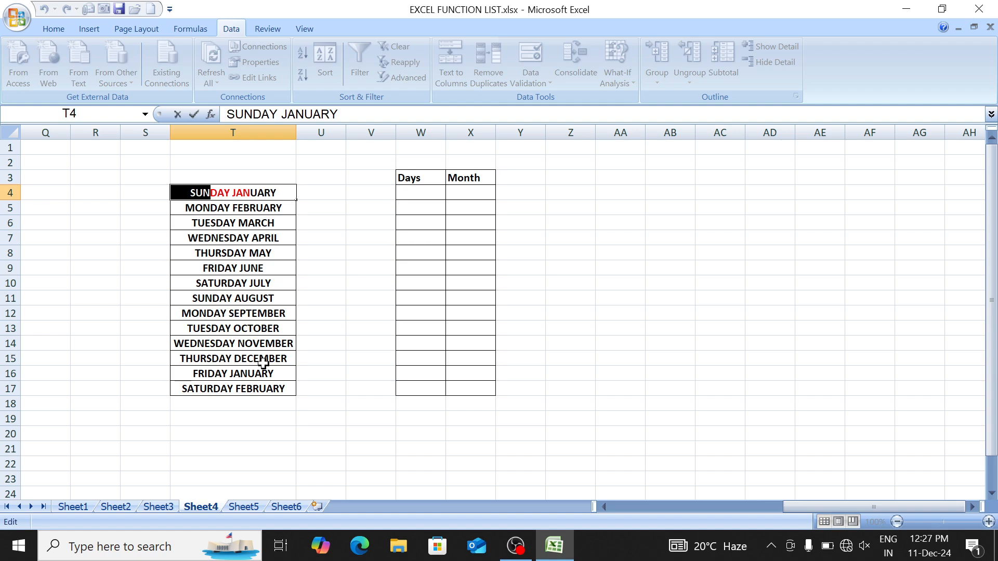
{"action": "key", "text": "shift+Right"}
{"action": "key", "text": "shift+Right"}
{"action": "key", "text": "shift+Right"}
{"action": "key", "text": "Return"}
{"action": "key", "text": "Return"}
{"action": "key", "text": "F2"}
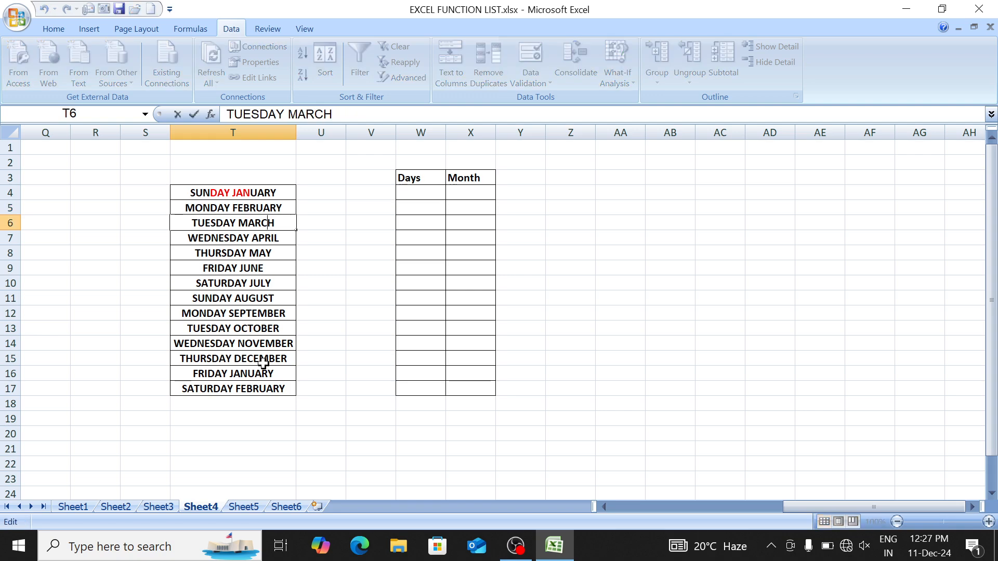
{"action": "key", "text": "shift+Right"}
{"action": "key", "text": "shift+Right"}
{"action": "key", "text": "shift+Right"}
{"action": "key", "text": "shift+Right"}
{"action": "key", "text": "shift+Right"}
{"action": "key", "text": "shift+Right"}
{"action": "key", "text": "shift+Right"}
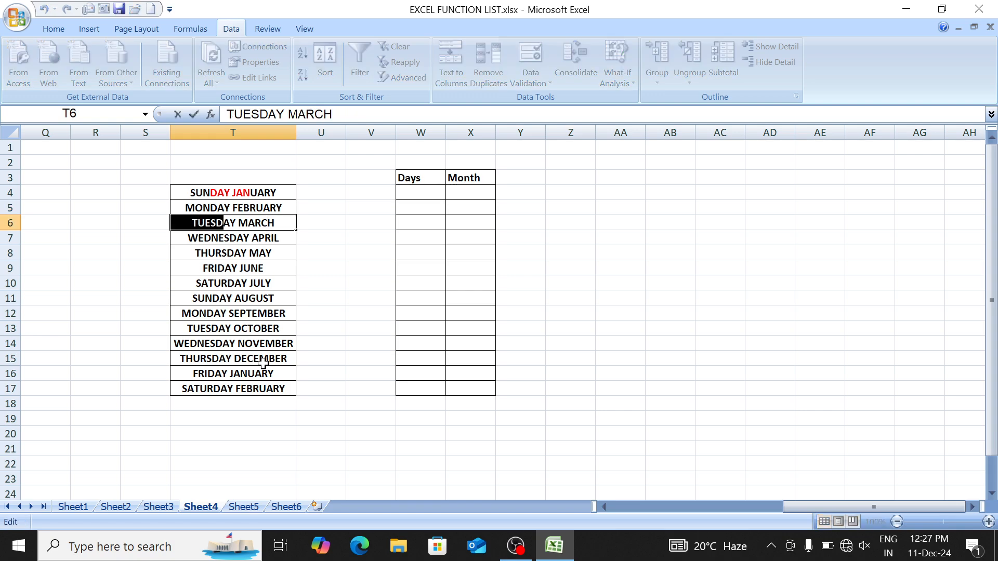
{"action": "key", "text": "Escape"}
{"action": "key", "text": "Up"}
{"action": "key", "text": "Up"}
{"action": "key", "text": "Up"}
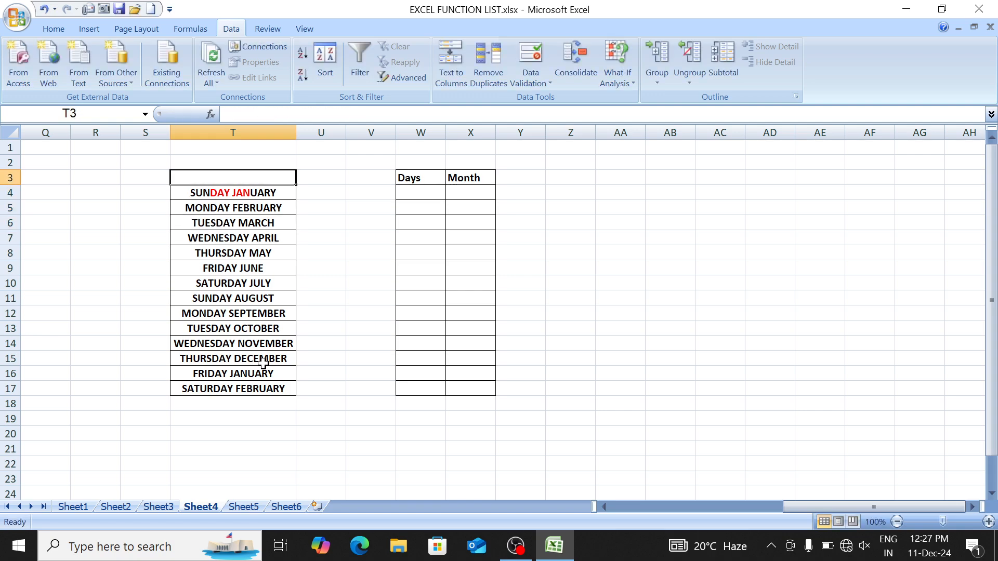
{"action": "key", "text": "Down"}
{"action": "key", "text": "Right"}
{"action": "key", "text": "Right"}
{"action": "key", "text": "Right"}
Step: Enter =LEFT(T4,FIND(" ",T4)) in W4 so it returns SUNDAY
{"action": "type", "text": "=lef"}
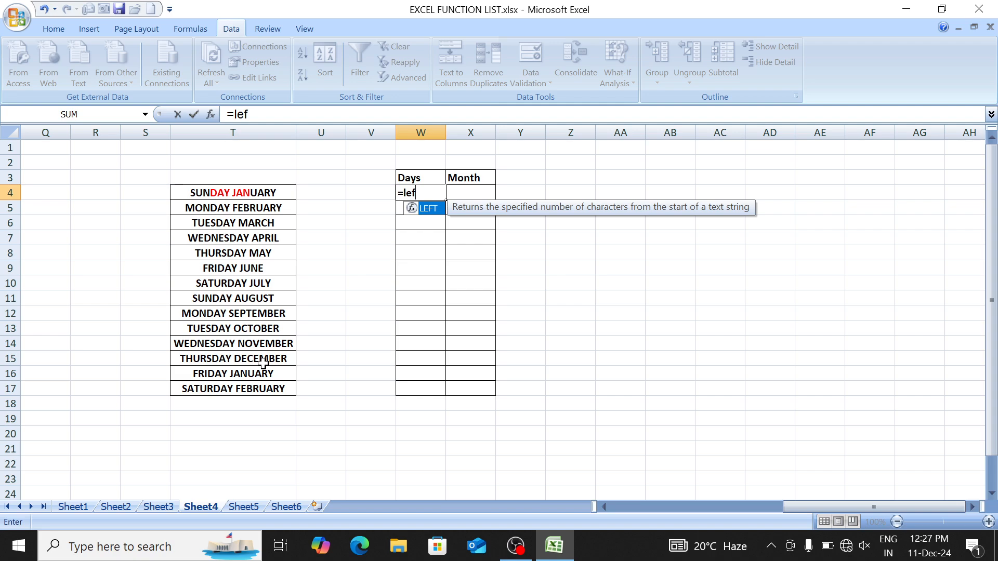
{"action": "key", "text": "Tab"}
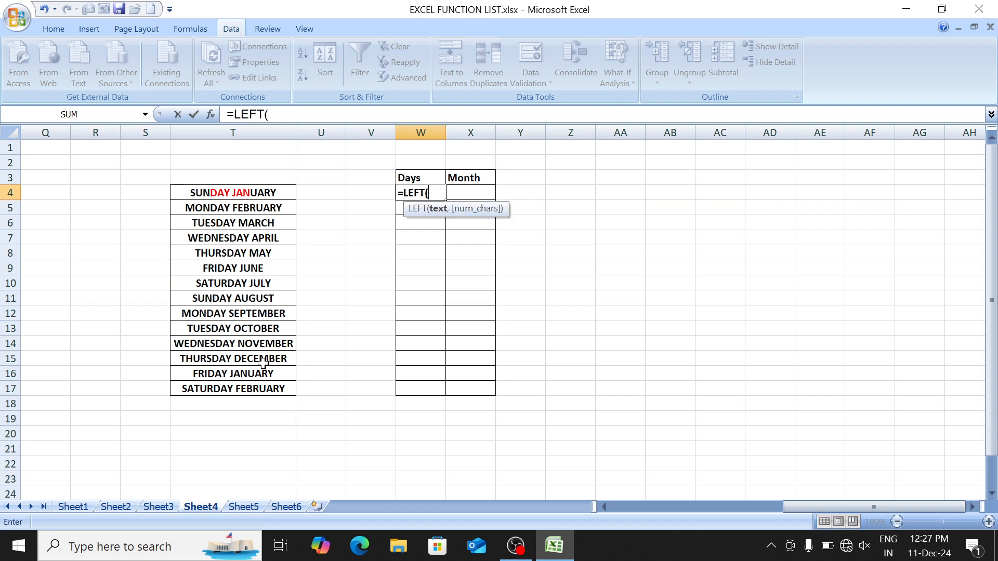
{"action": "key", "text": "Left"}
{"action": "key", "text": "Left"}
{"action": "key", "text": "Left"}
{"action": "type", "text": ","}
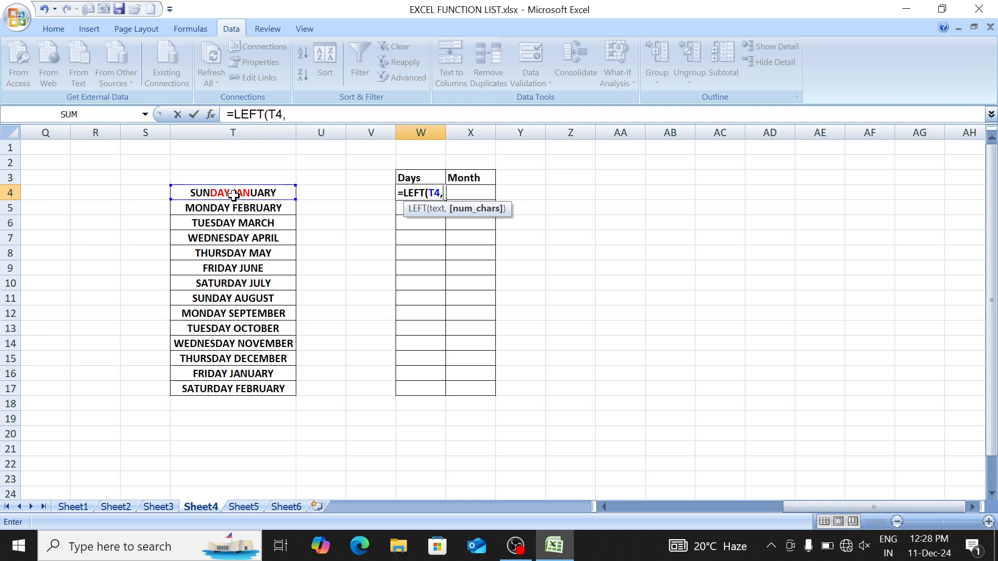
{"action": "type", "text": "FIND("}
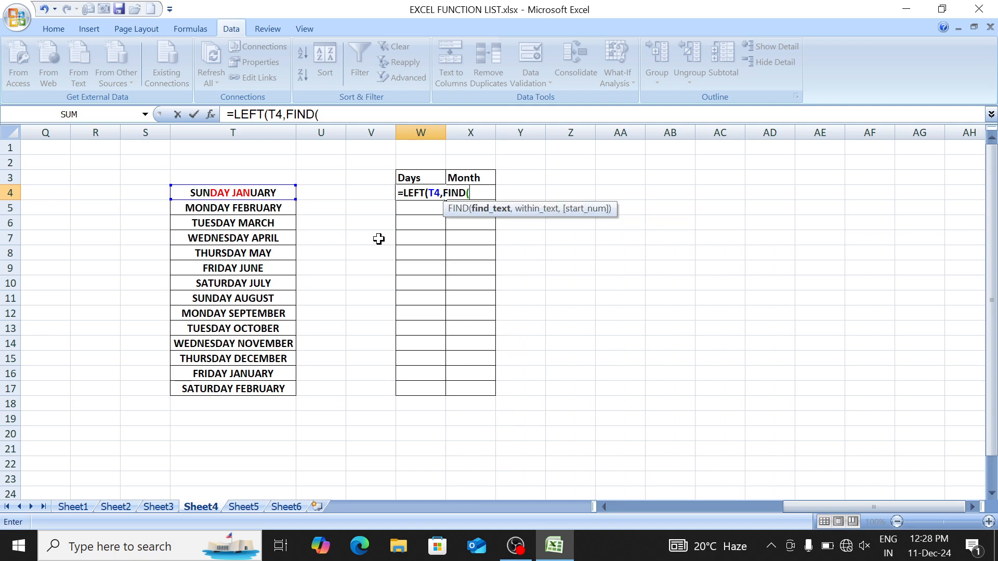
{"action": "type", "text": "\" \","}
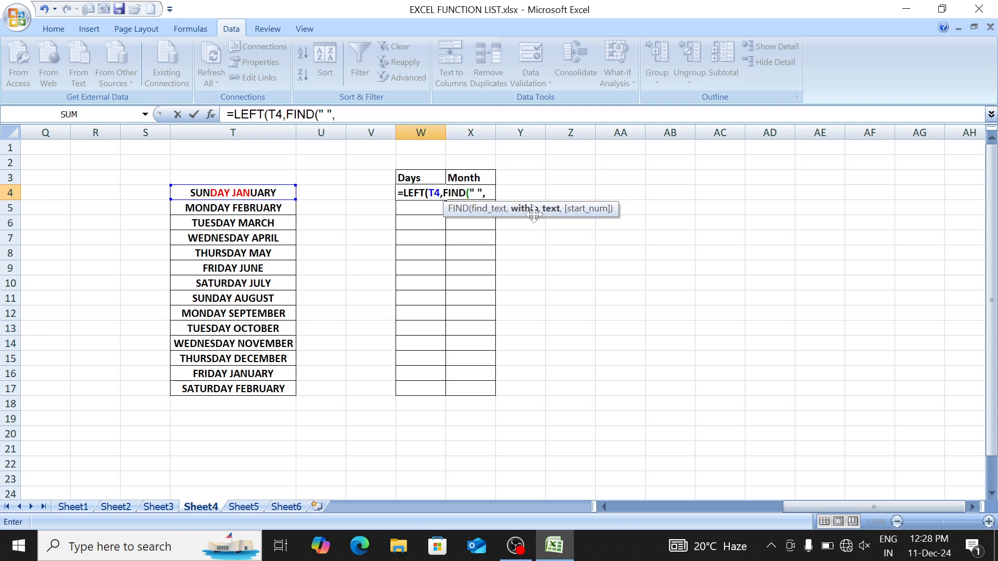
{"action": "left_click", "coordinate": [276, 192]}
{"action": "type", "text": ")"}
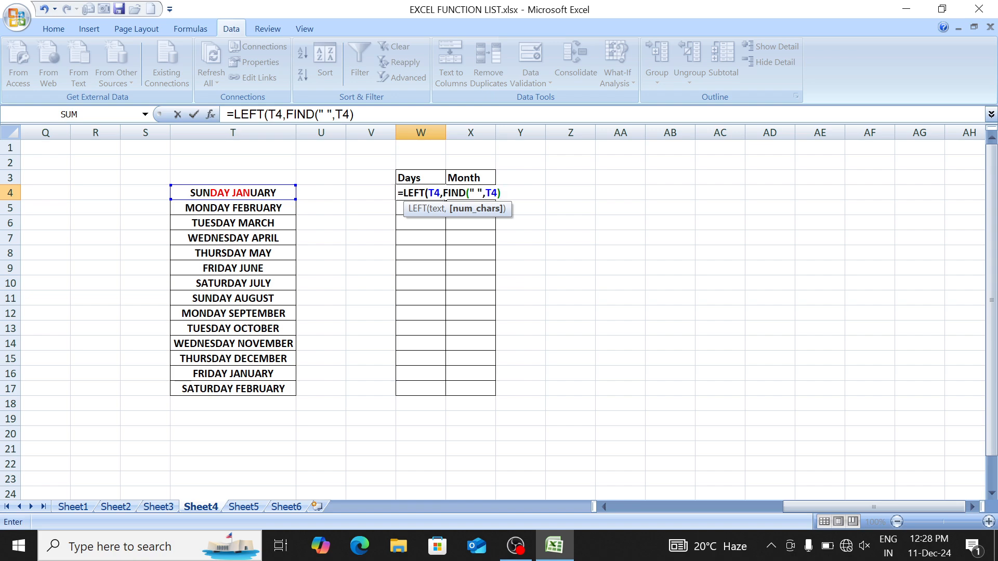
{"action": "left_click_drag", "start_coordinate": [444, 196], "coordinate": [501, 199]}
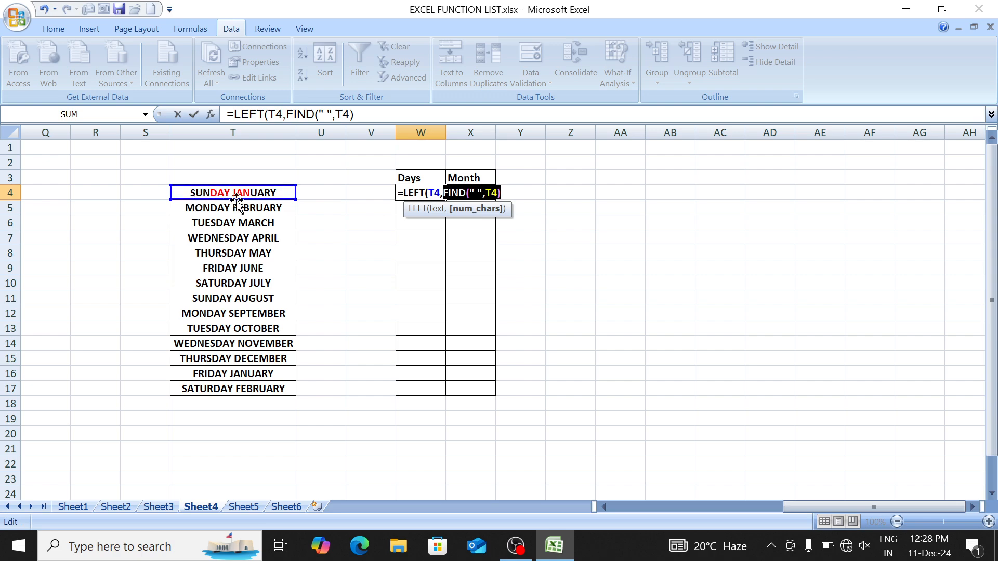
{"action": "key", "text": "Left"}
{"action": "key", "text": "Left"}
{"action": "key", "text": "Left"}
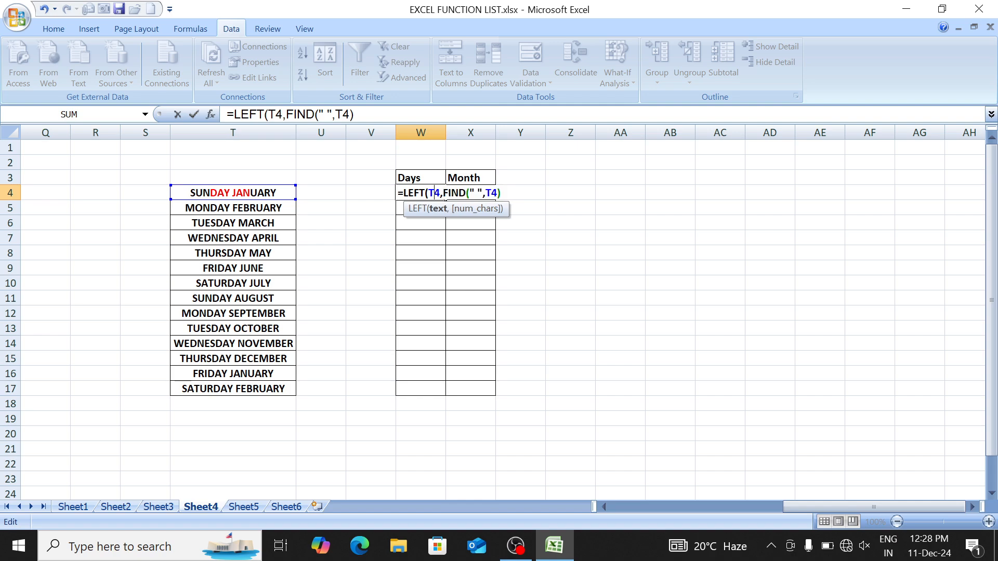
{"action": "key", "text": "End"}
{"action": "type", "text": ")"}
{"action": "key", "text": "ctrl+Return"}
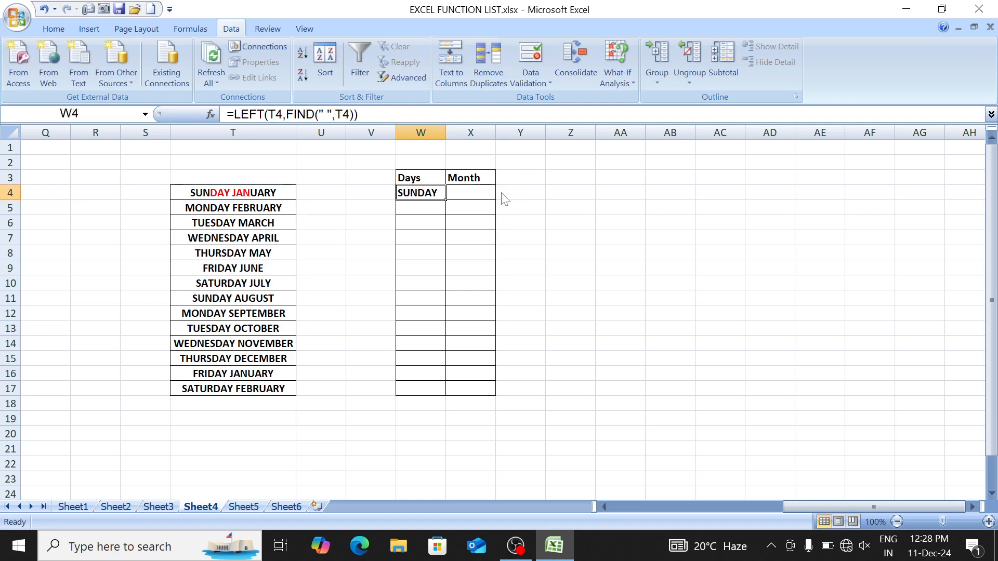
Step: Check the result's length with =LEN(W4) in Y4, which shows 7 including the trailing space
{"action": "key", "text": "Right"}
{"action": "key", "text": "Right"}
{"action": "type", "text": "=len"}
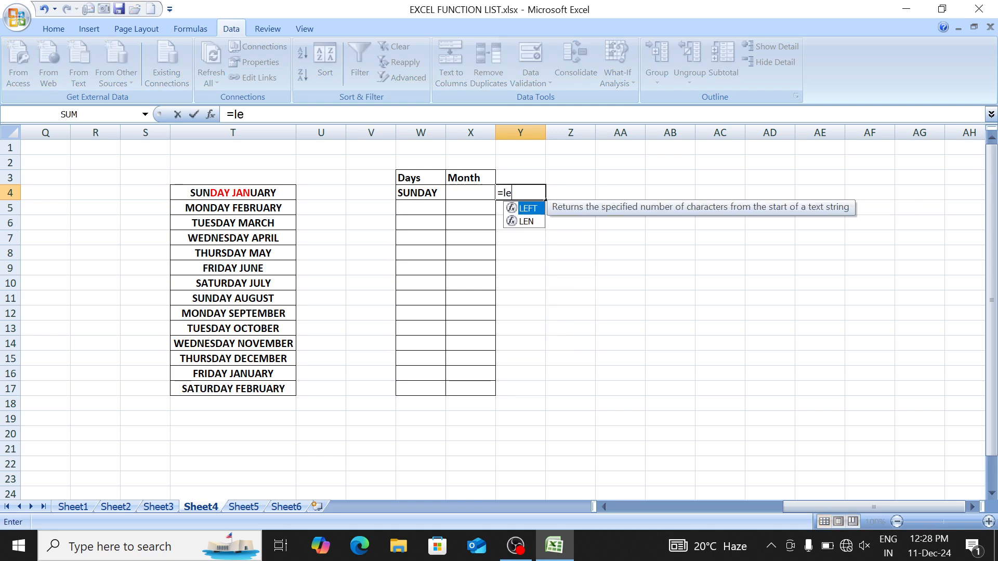
{"action": "key", "text": "Tab"}
{"action": "type", "text": "W4)"}
{"action": "key", "text": "Return"}
{"action": "left_click", "coordinate": [501, 192]}
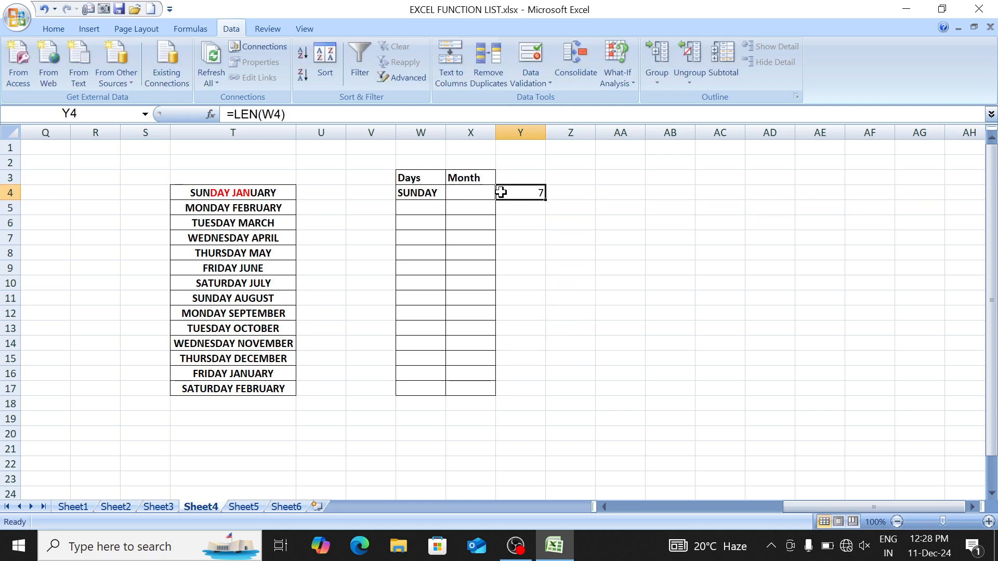
{"action": "key", "text": "Left"}
{"action": "key", "text": "F2"}
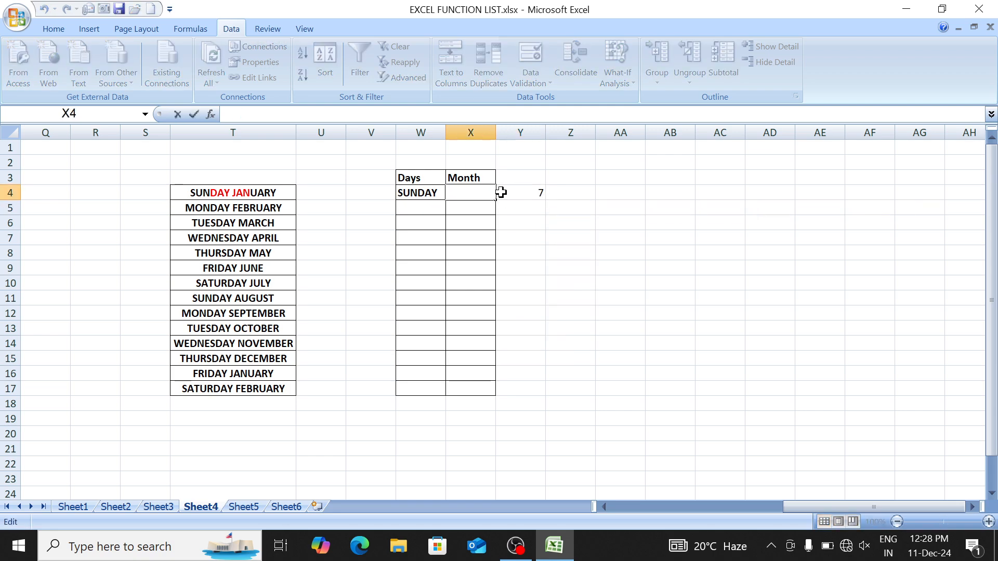
Step: Change W4's formula to =LEFT(T4,FIND(" ",T4)-1) to drop the trailing space
{"action": "key", "text": "Return"}
{"action": "key", "text": "Up"}
{"action": "key", "text": "Left"}
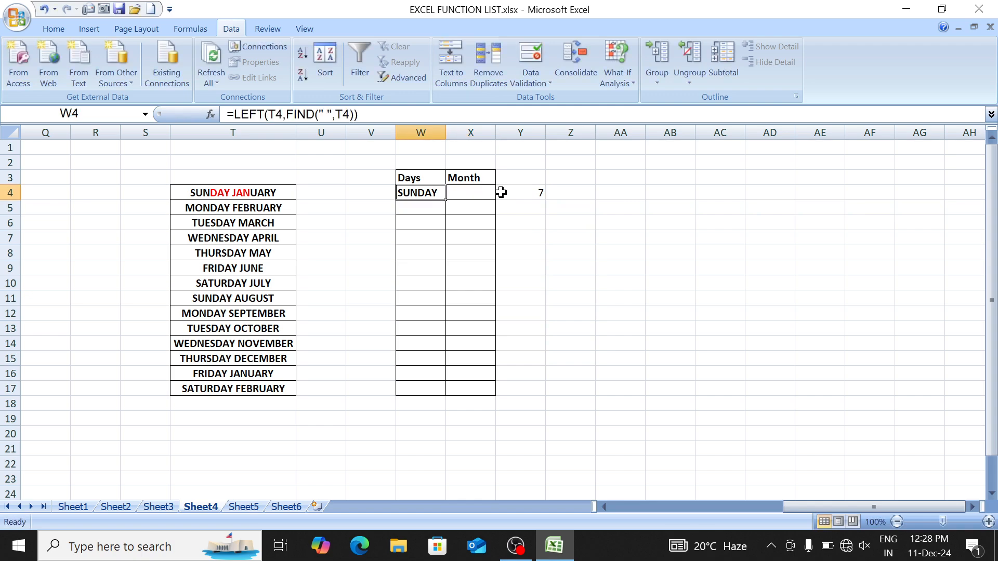
{"action": "key", "text": "F2"}
{"action": "key", "text": "BackSpace"}
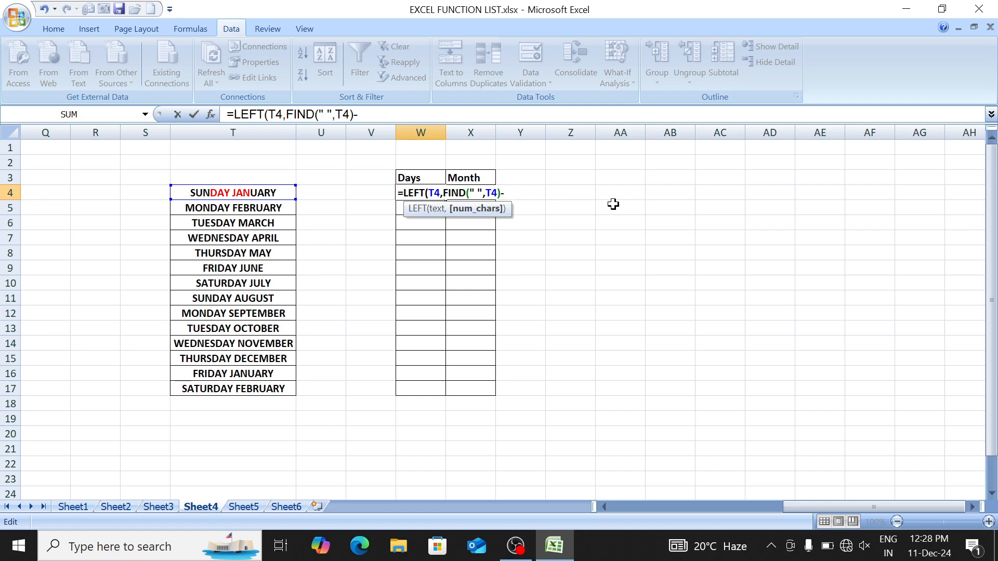
{"action": "type", "text": "-1)"}
{"action": "key", "text": "Return"}
Step: Fill the formula down W4:W17, autofit column W to fit WEDNESDAY, then clear W4
{"action": "key", "text": "Down"}
{"action": "key", "text": "Down"}
{"action": "key", "text": "Down"}
{"action": "key", "text": "Down"}
{"action": "key", "text": "Down"}
{"action": "key", "text": "Down"}
{"action": "key", "text": "Down"}
{"action": "key", "text": "Down"}
{"action": "key", "text": "Down"}
{"action": "key", "text": "Down"}
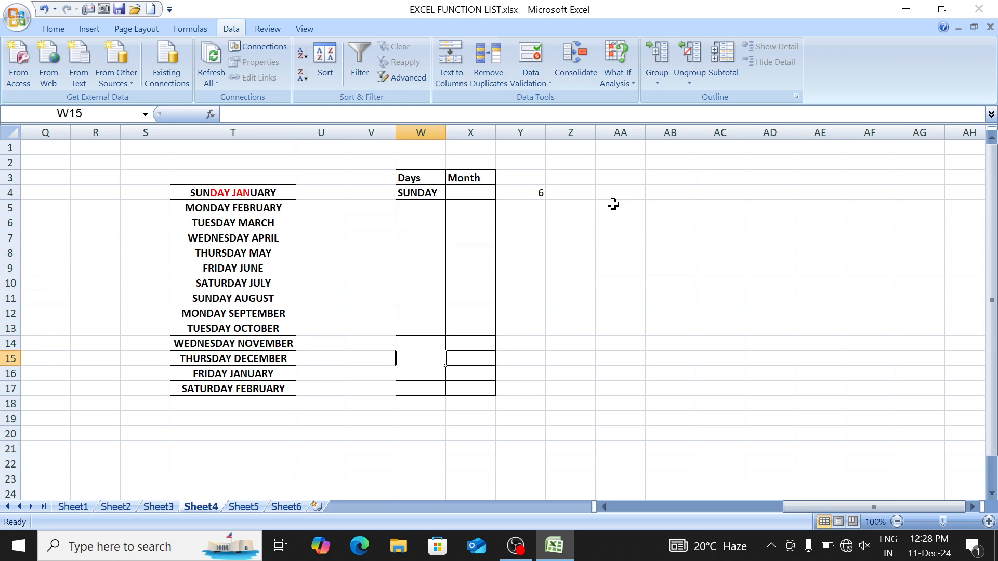
{"action": "key", "text": "Up"}
{"action": "key", "text": "Up"}
{"action": "key", "text": "Up"}
{"action": "key", "text": "Up"}
{"action": "key", "text": "Up"}
{"action": "key", "text": "Up"}
{"action": "key", "text": "Up"}
{"action": "key", "text": "Up"}
{"action": "key", "text": "Up"}
{"action": "key", "text": "Up"}
{"action": "key", "text": "Up"}
{"action": "key", "text": "shift+Down"}
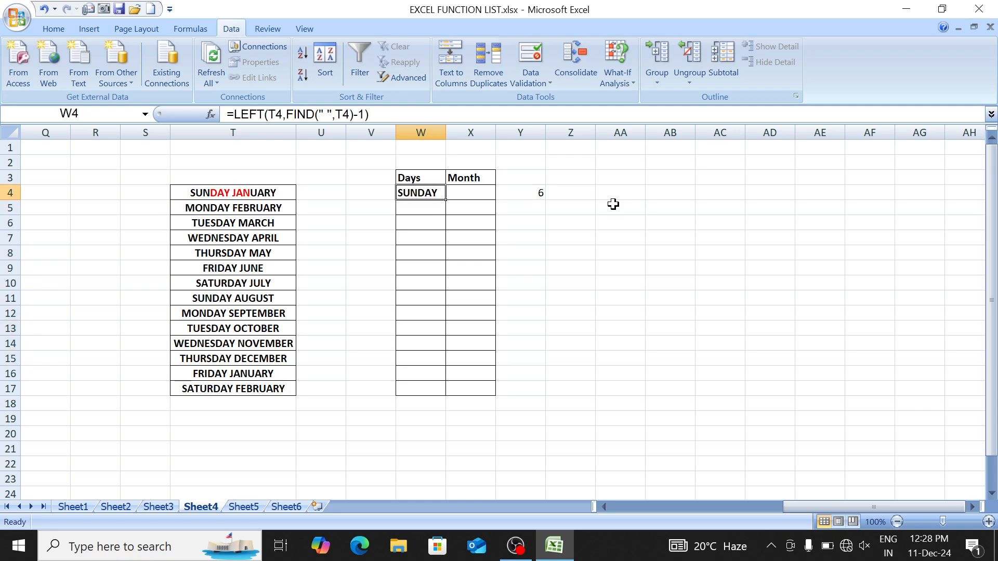
{"action": "key", "text": "shift+Down"}
{"action": "key", "text": "shift+Down"}
{"action": "key", "text": "shift+Down"}
{"action": "key", "text": "shift+Down"}
{"action": "key", "text": "shift+Down"}
{"action": "key", "text": "shift+Down"}
{"action": "key", "text": "shift+Down"}
{"action": "key", "text": "shift+Down"}
{"action": "key", "text": "shift+Down"}
{"action": "key", "text": "shift+Down"}
{"action": "key", "text": "shift+Down"}
{"action": "key", "text": "shift+Down"}
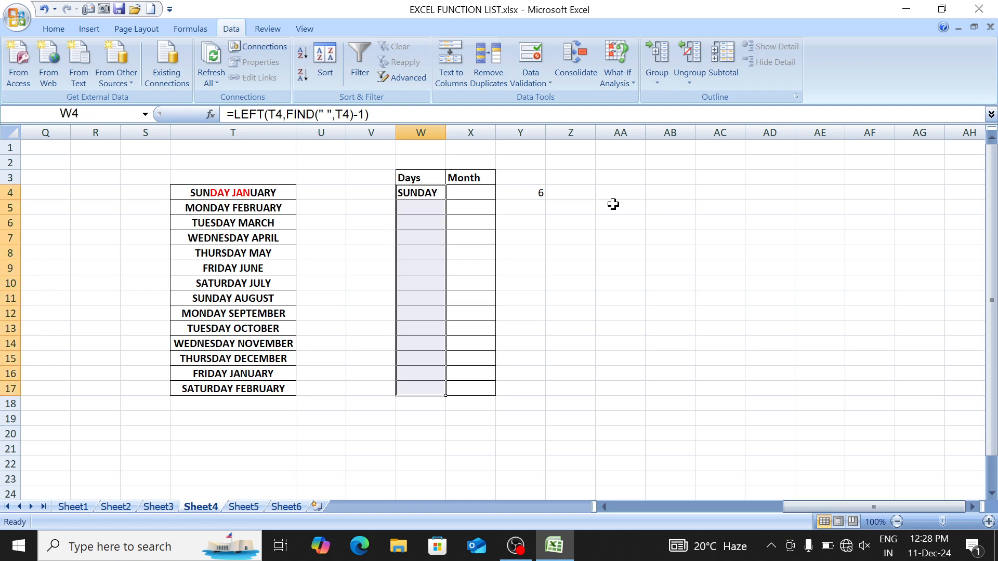
{"action": "key", "text": "ctrl+d"}
{"action": "key", "text": "Down"}
{"action": "key", "text": "Down"}
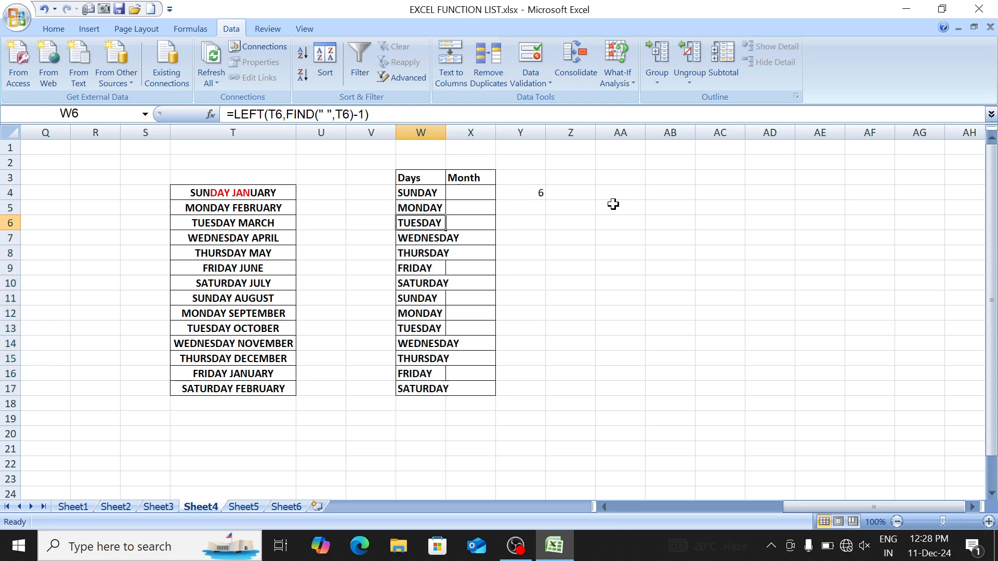
{"action": "double_click", "coordinate": [445, 128]}
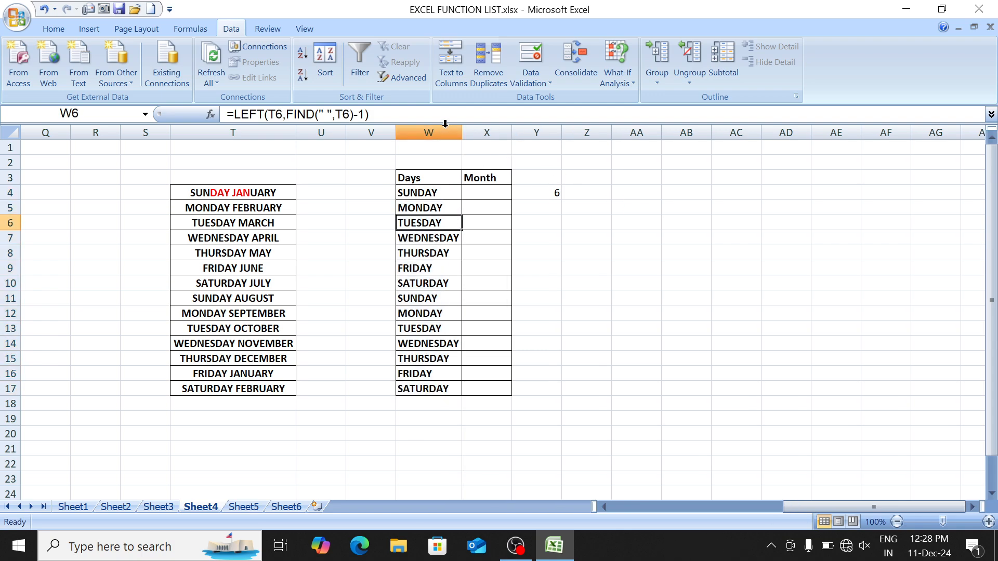
{"action": "key", "text": "Up"}
{"action": "key", "text": "Up"}
{"action": "key", "text": "Left"}
{"action": "key", "text": "Right"}
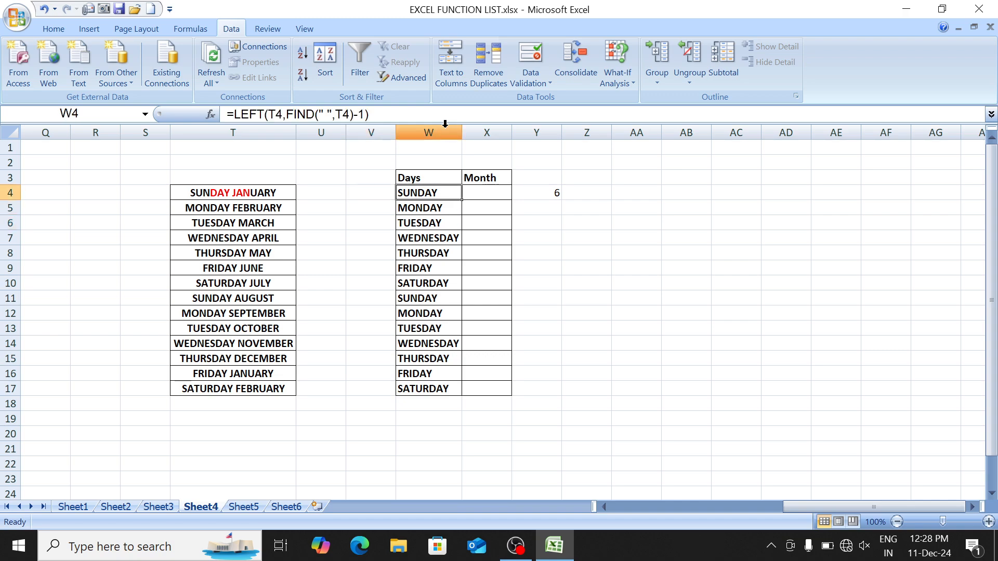
{"action": "key", "text": "Delete"}
Step: Re-enter =LEFT(T4,FIND(" ",T4)-1) in W4 so it shows SUNDAY
{"action": "type", "text": "LEF"}
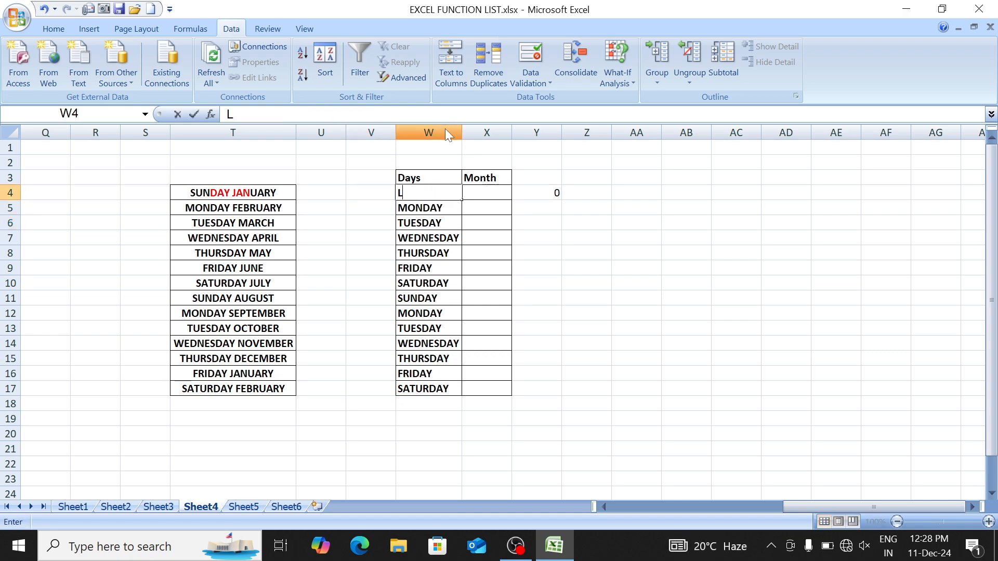
{"action": "key", "text": "Tab"}
{"action": "key", "text": "Left"}
{"action": "type", "text": "=LEF"}
{"action": "key", "text": "Tab"}
{"action": "key", "text": "Left"}
{"action": "key", "text": "Left"}
{"action": "key", "text": "Left"}
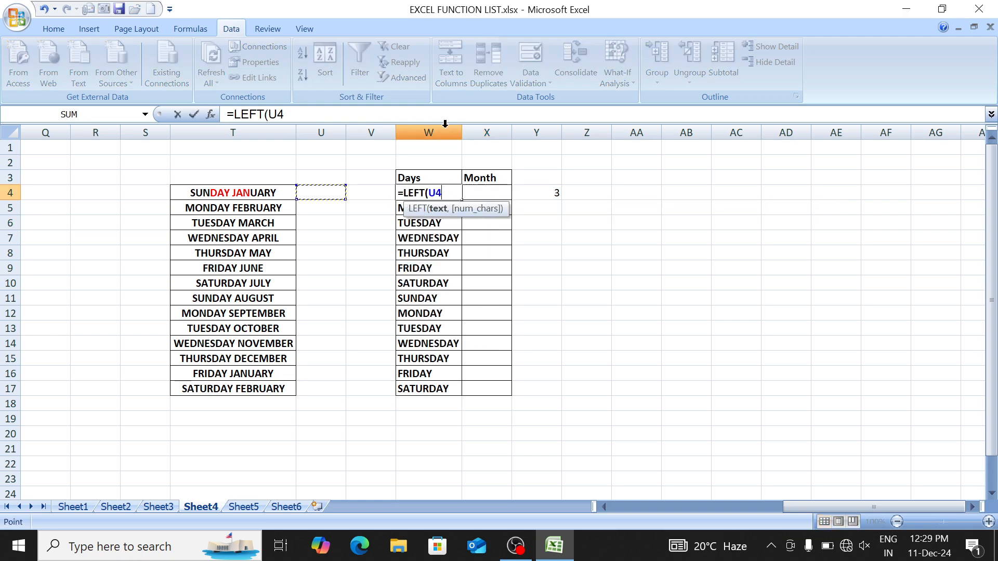
{"action": "type", "text": ","}
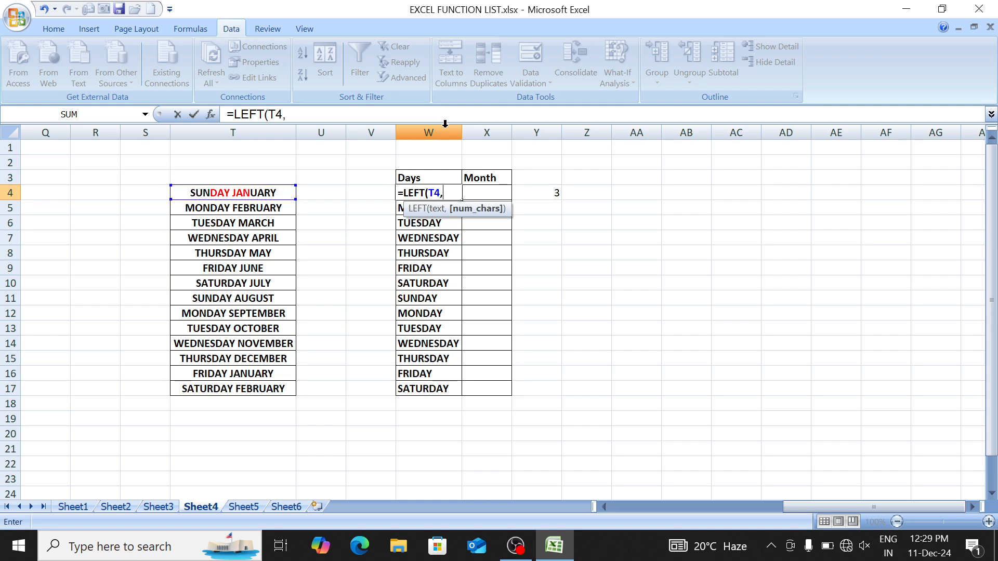
{"action": "type", "text": "FI"}
{"action": "key", "text": "Tab"}
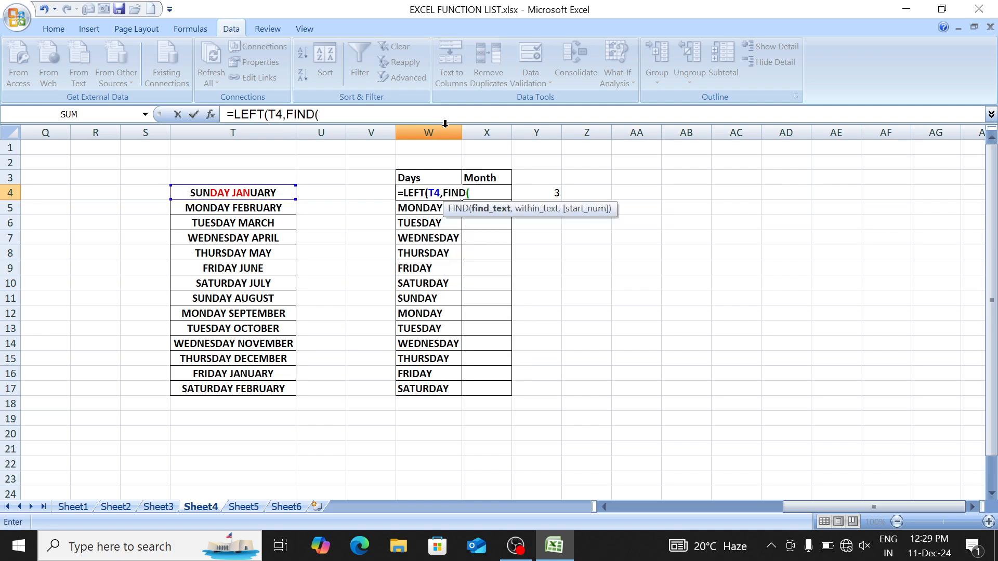
{"action": "type", "text": "\" \","}
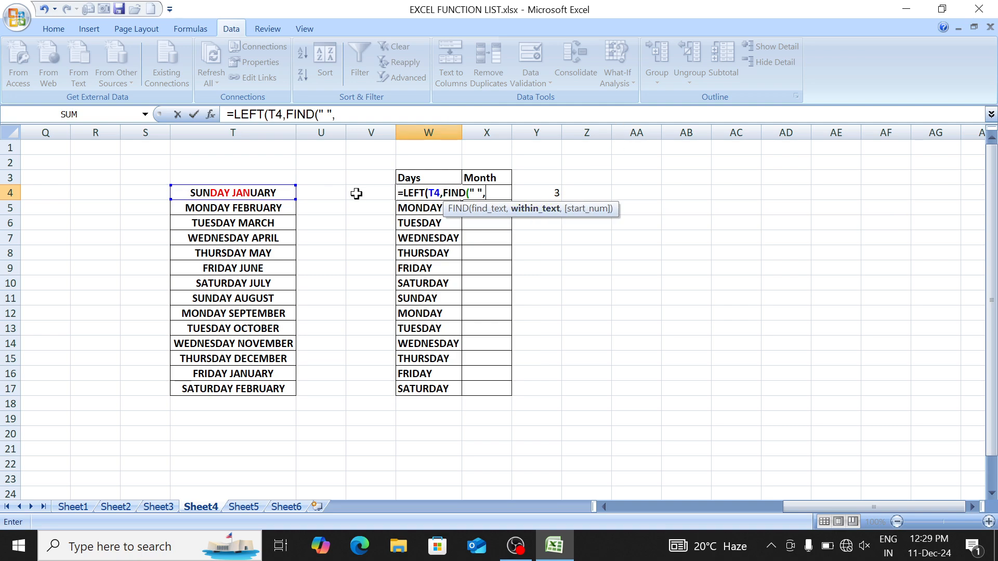
{"action": "left_click", "coordinate": [259, 190]}
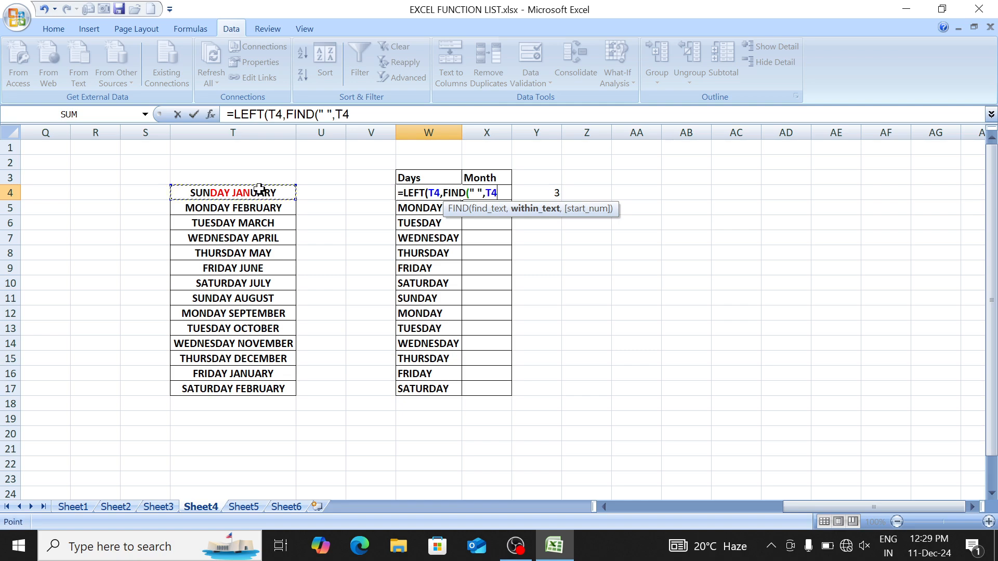
{"action": "type", "text": ")"}
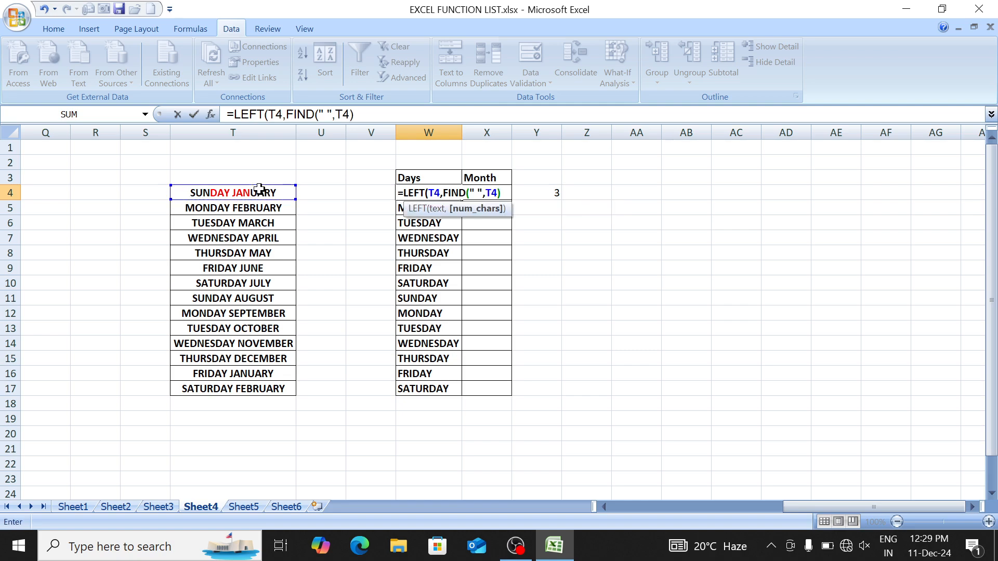
{"action": "type", "text": "-1"}
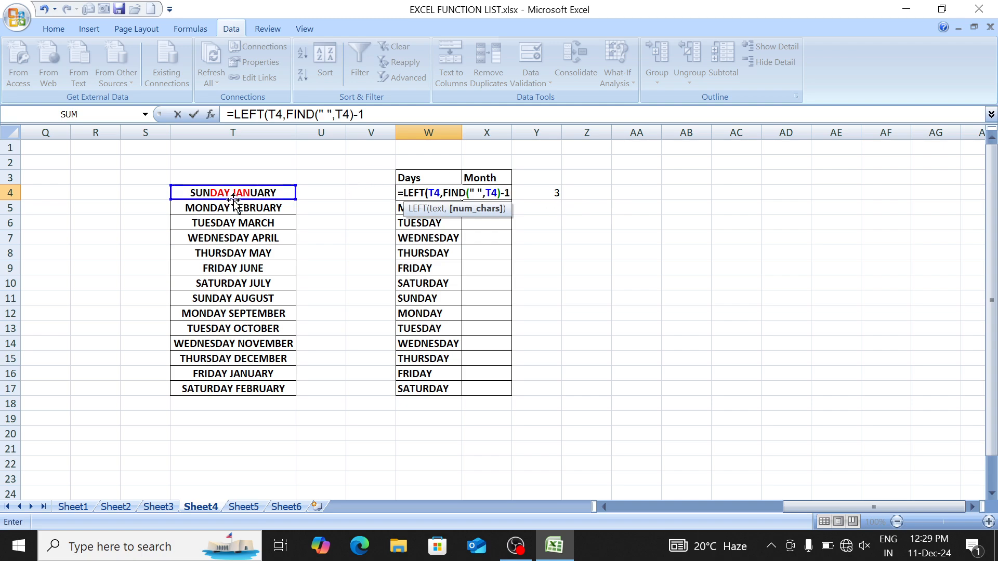
{"action": "type", "text": ")"}
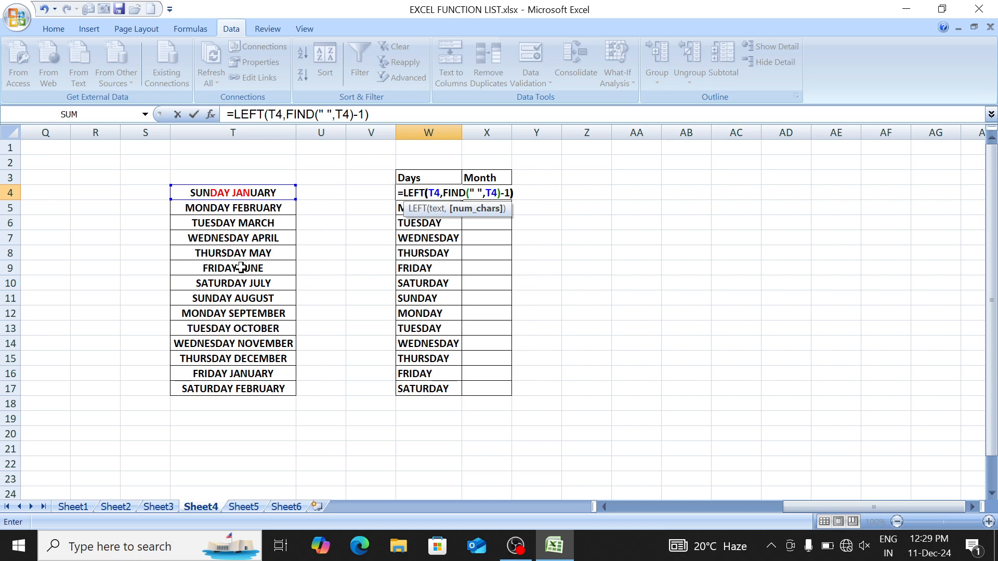
{"action": "key", "text": "Return"}
Step: Select the Days range W4:W17, then open T4's text for inspection
{"action": "key", "text": "Up"}
{"action": "key", "text": "ctrl+shift+Down"}
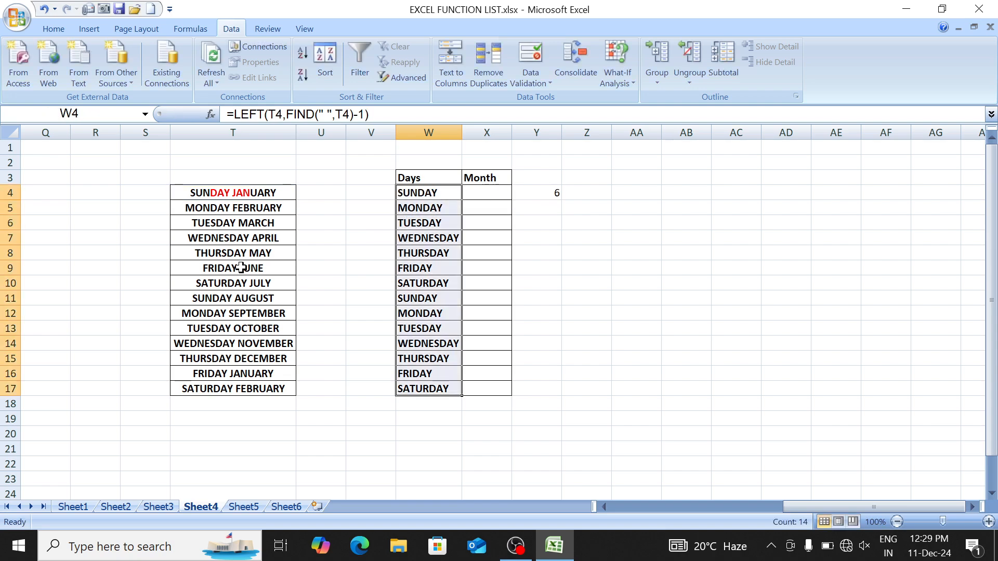
{"action": "key", "text": "Right"}
{"action": "key", "text": "Left"}
{"action": "key", "text": "Left"}
{"action": "key", "text": "Left"}
{"action": "key", "text": "Left"}
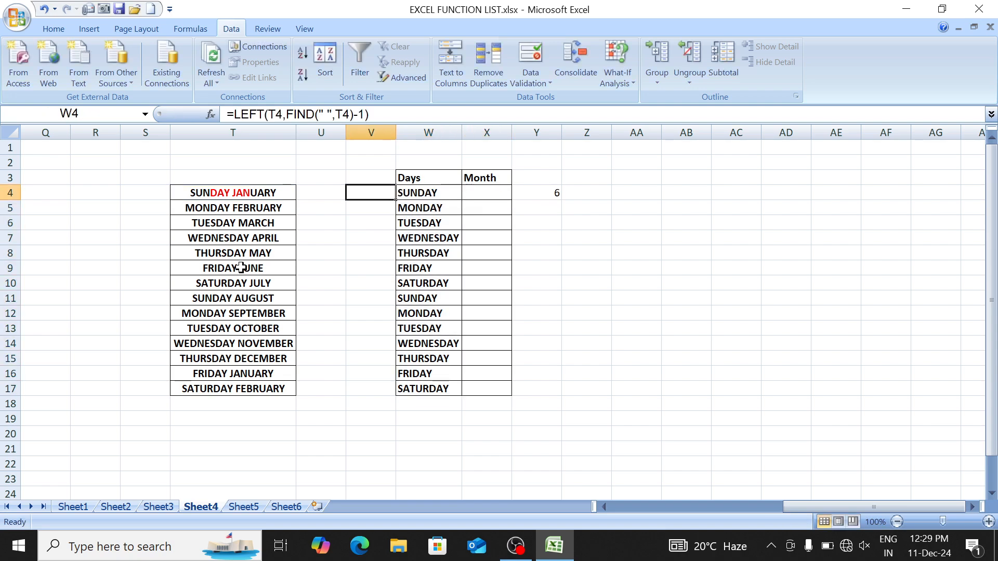
{"action": "key", "text": "F2"}
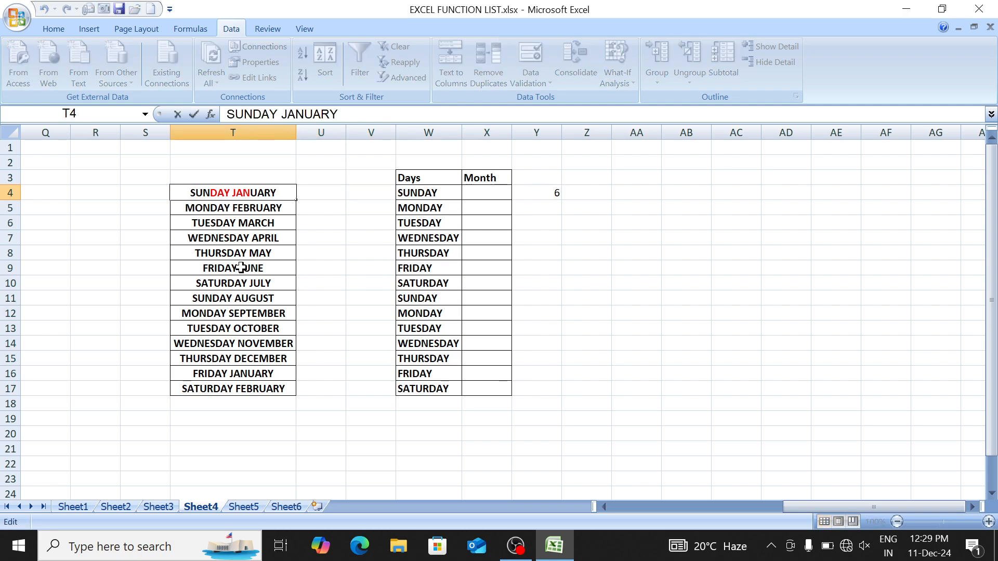
Step: Inspect T4's text by marking the day part SUNDAY, leaving it unchanged
{"action": "key", "text": "shift+Left"}
{"action": "key", "text": "shift+Left"}
{"action": "key", "text": "shift+Left"}
{"action": "key", "text": "shift+Left"}
{"action": "key", "text": "shift+Left"}
{"action": "key", "text": "shift+Left"}
{"action": "key", "text": "shift+Left"}
{"action": "key", "text": "shift+Left"}
{"action": "key", "text": "shift+Left"}
{"action": "key", "text": "shift+Left"}
{"action": "key", "text": "shift+Left"}
{"action": "key", "text": "shift+Left"}
{"action": "key", "text": "shift+Left"}
{"action": "key", "text": "shift+Left"}
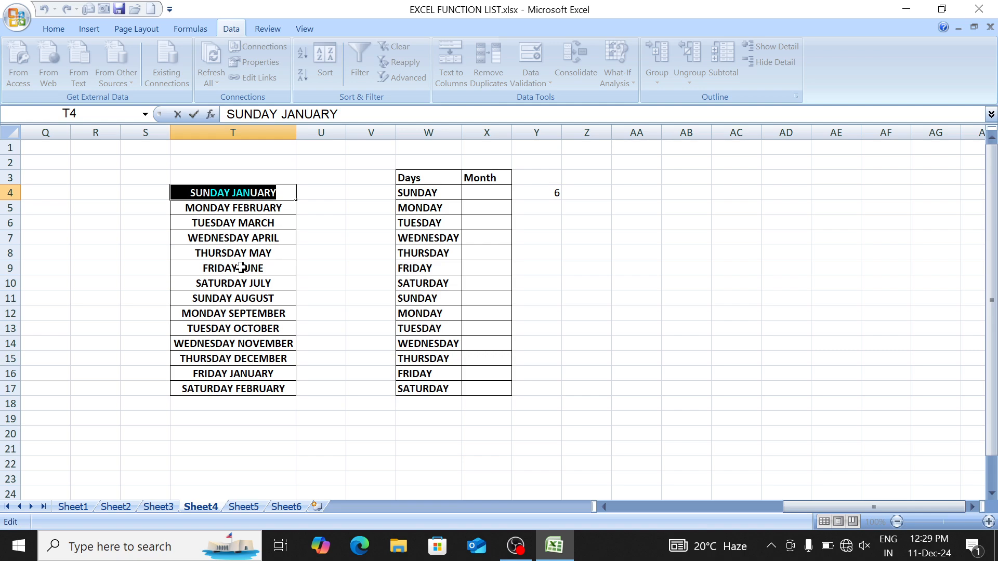
{"action": "key", "text": "Right"}
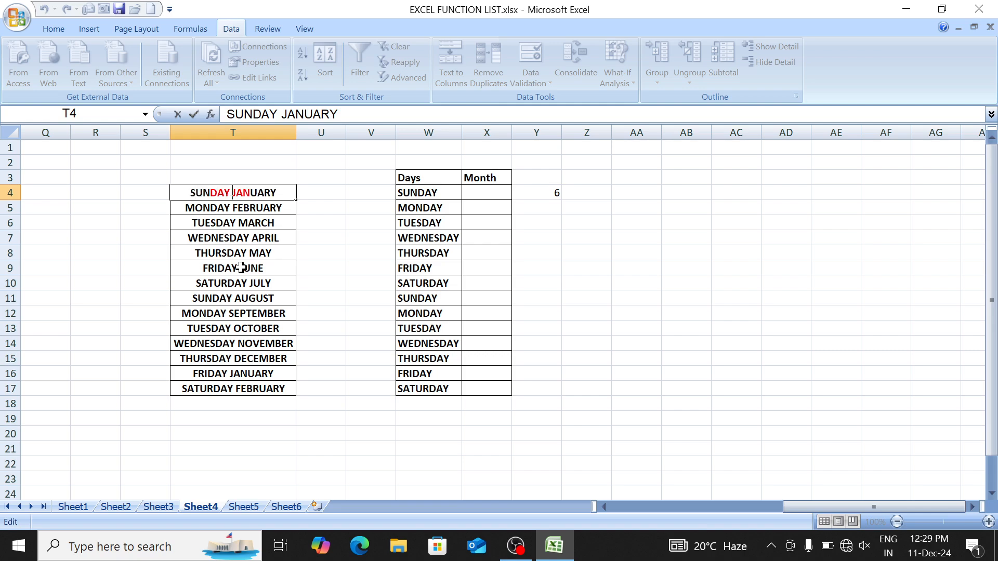
{"action": "key", "text": "shift+Left"}
{"action": "key", "text": "shift+Left"}
{"action": "key", "text": "shift+Left"}
{"action": "key", "text": "shift+Left"}
{"action": "key", "text": "shift+Left"}
{"action": "key", "text": "shift+Left"}
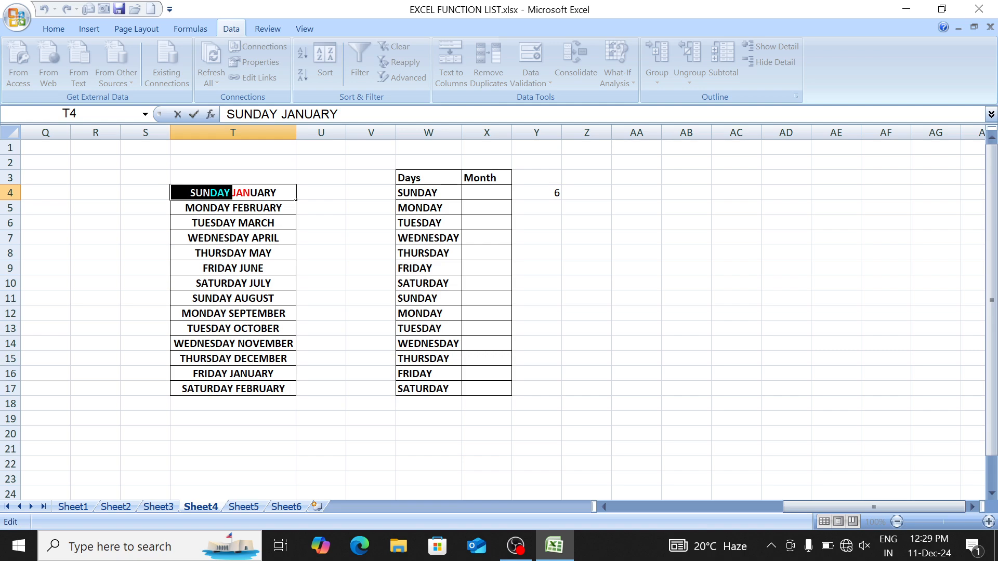
{"action": "key", "text": "Return"}
{"action": "key", "text": "Up"}
{"action": "key", "text": "Right"}
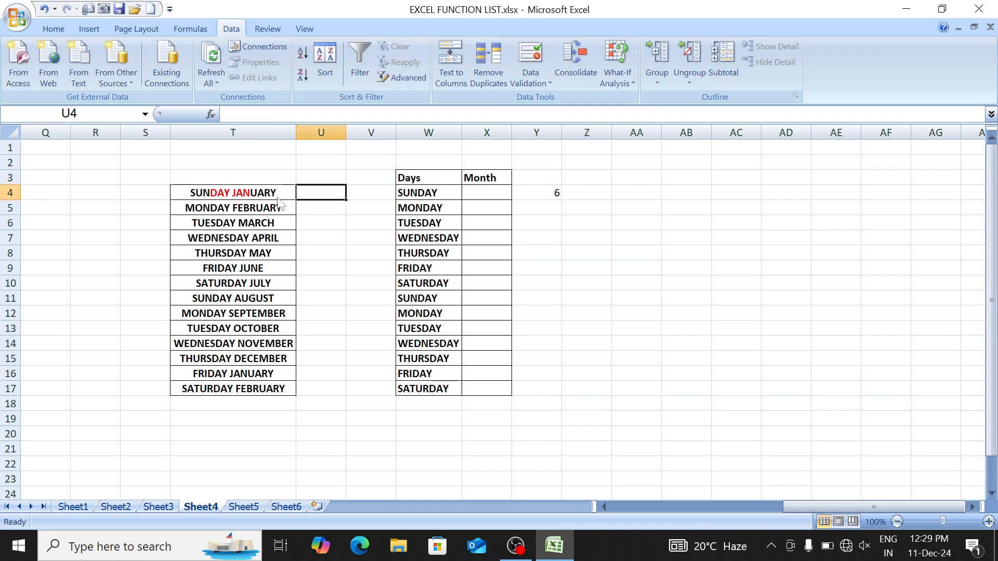
Step: Enter =LEN(T4)-FIND(" ",T4) in U4 and fill it down to U17
{"action": "type", "text": "=LEN("}
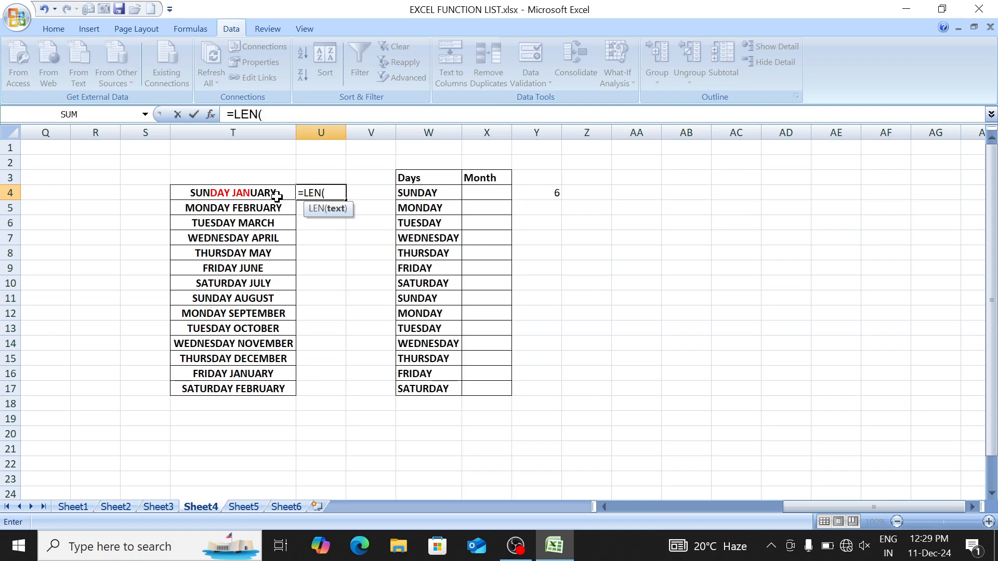
{"action": "left_click", "coordinate": [276, 196]}
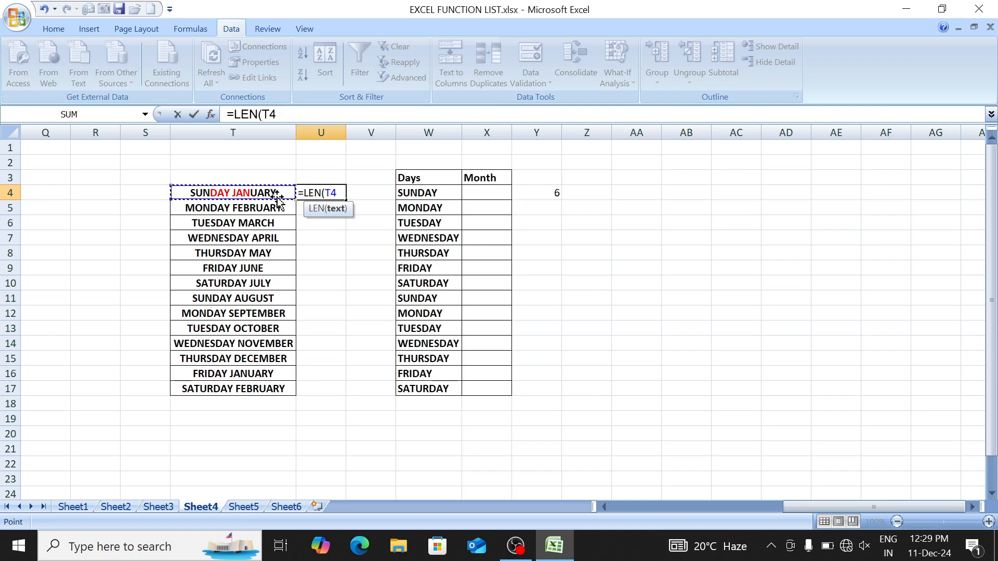
{"action": "type", "text": ")-"}
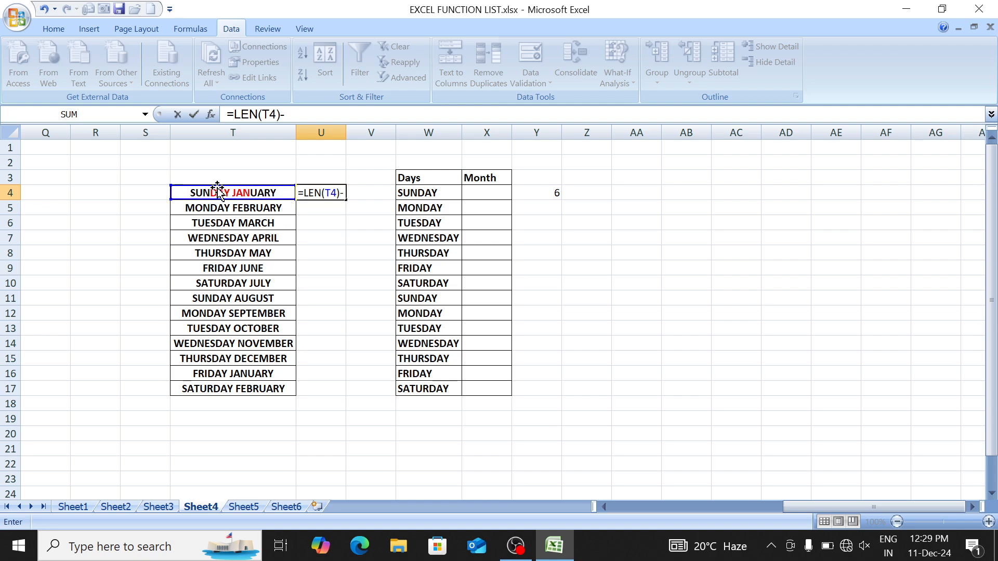
{"action": "type", "text": "FIN"}
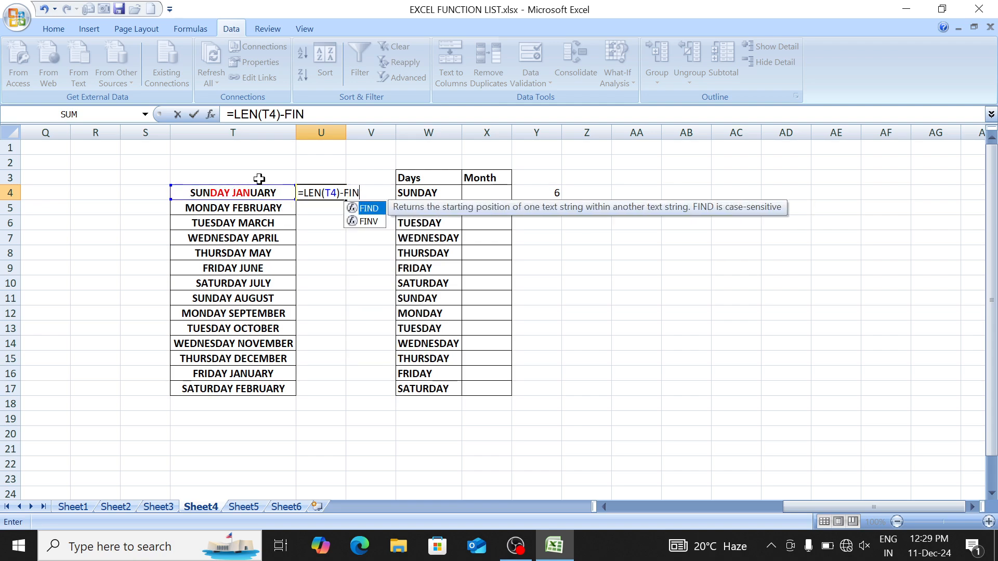
{"action": "type", "text": "D(\" \","}
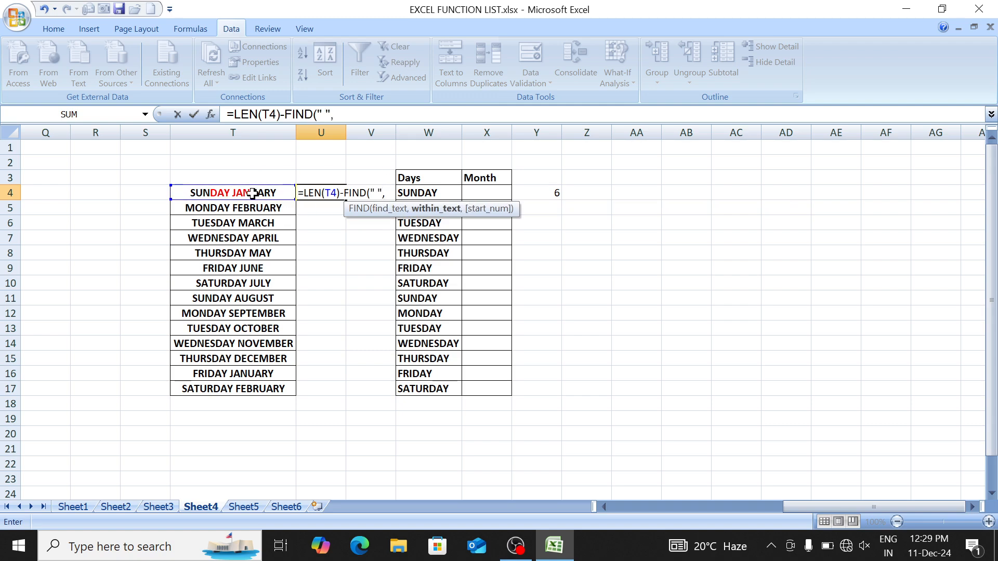
{"action": "left_click", "coordinate": [253, 193]}
{"action": "type", "text": ")"}
{"action": "key", "text": "Return"}
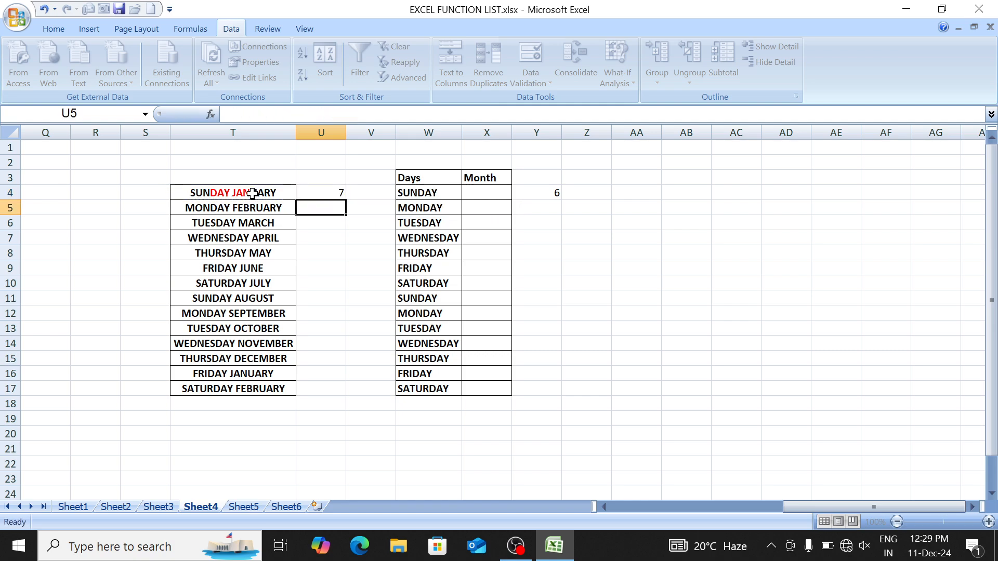
{"action": "key", "text": "Up"}
{"action": "key", "text": "shift+Down"}
{"action": "key", "text": "shift+Down"}
{"action": "key", "text": "shift+Down"}
{"action": "key", "text": "shift+Down"}
{"action": "key", "text": "shift+Down"}
{"action": "key", "text": "shift+Down"}
{"action": "key", "text": "shift+Down"}
{"action": "key", "text": "shift+Down"}
{"action": "key", "text": "shift+Down"}
{"action": "key", "text": "shift+Down"}
{"action": "key", "text": "shift+Down"}
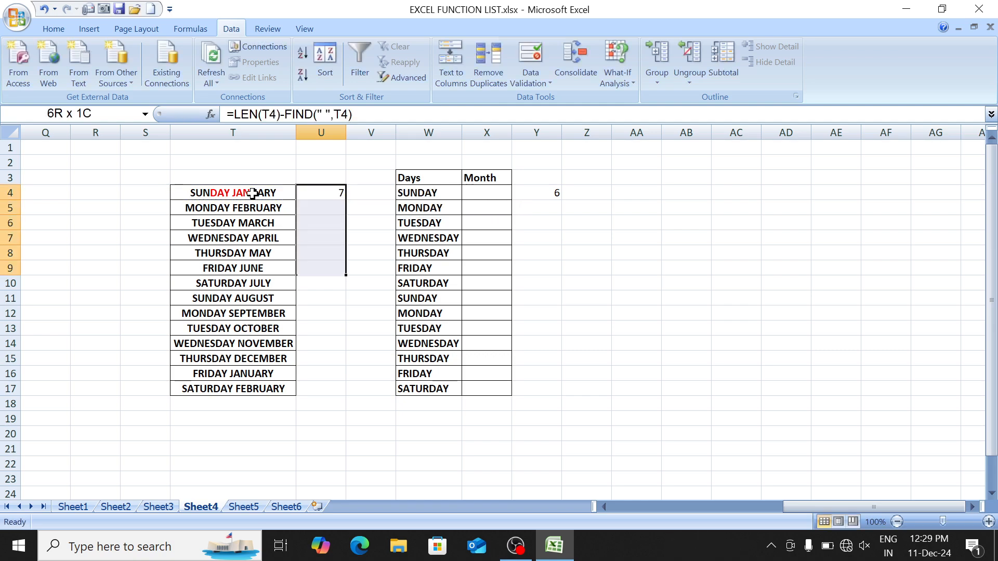
{"action": "key", "text": "shift+Down"}
{"action": "key", "text": "shift+Down"}
{"action": "key", "text": "ctrl+d"}
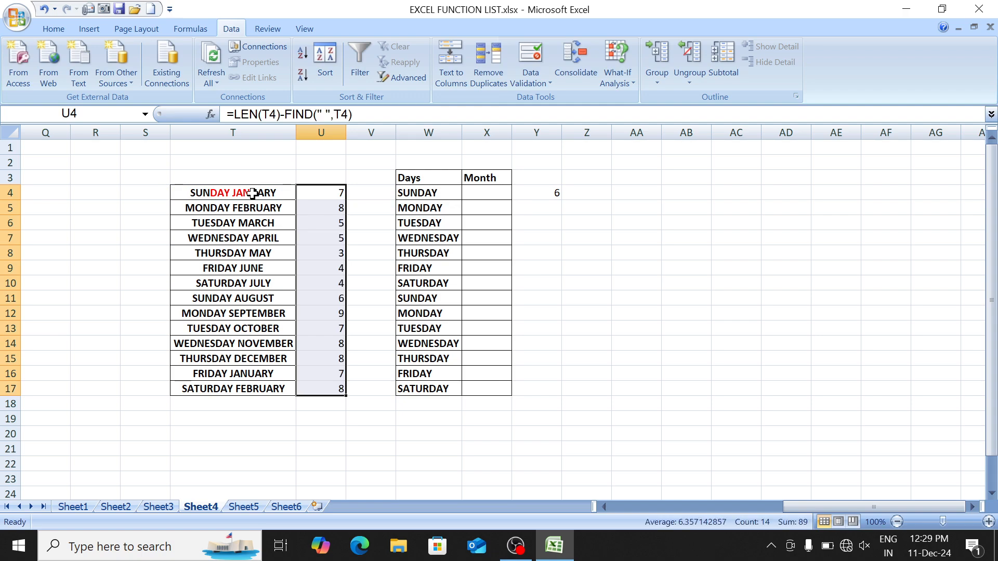
Step: Compare the month-length results against source texts like THURSDAY MAY and FRIDAY JUNE
{"action": "key", "text": "Down"}
{"action": "key", "text": "Down"}
{"action": "key", "text": "Down"}
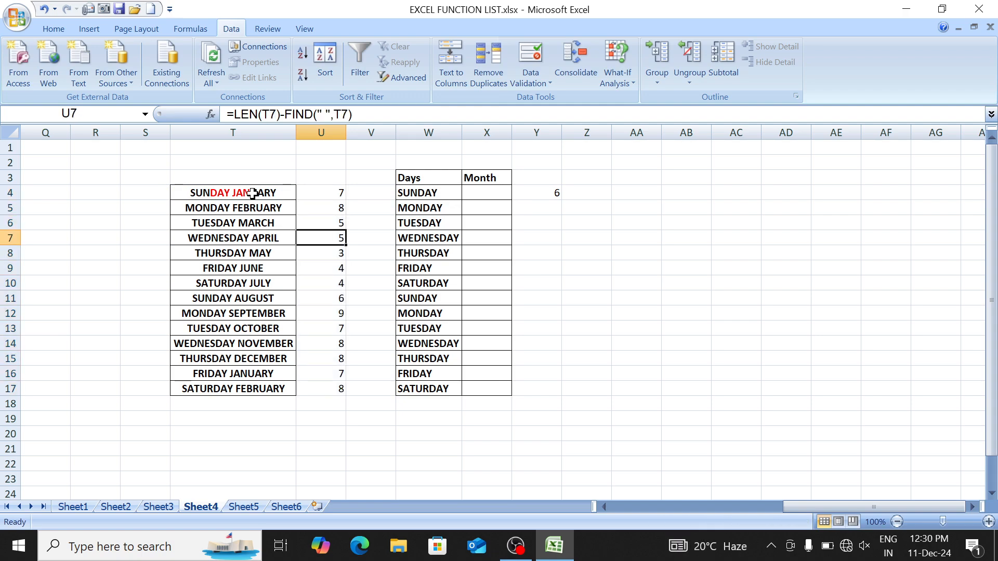
{"action": "key", "text": "Down"}
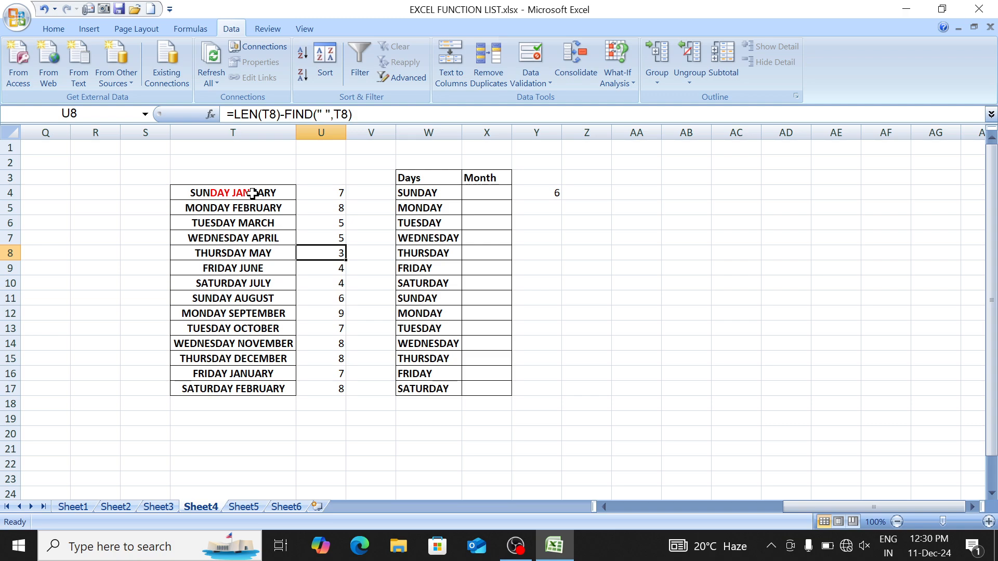
{"action": "key", "text": "Left"}
{"action": "key", "text": "Right"}
{"action": "key", "text": "Down"}
{"action": "key", "text": "Left"}
{"action": "key", "text": "Right"}
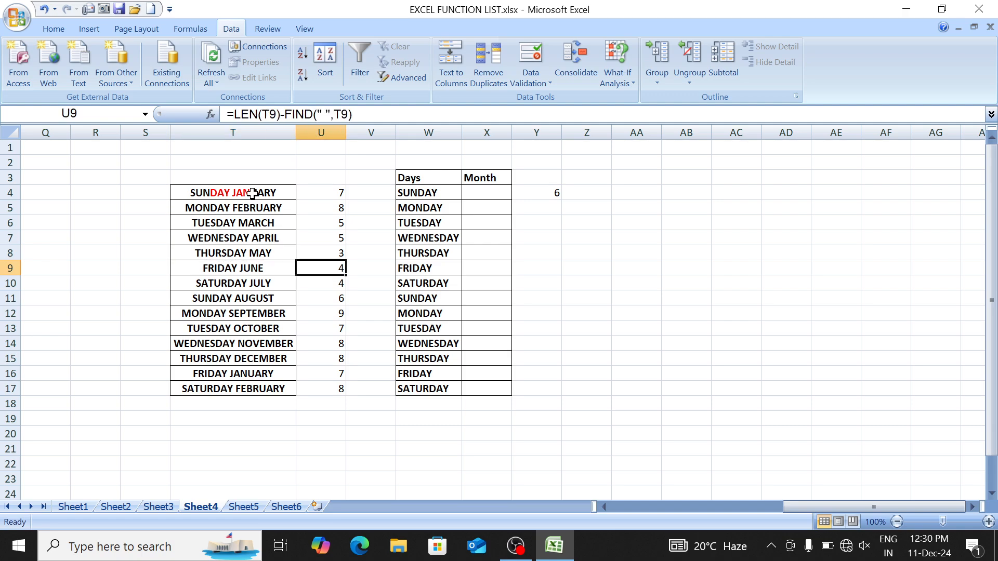
{"action": "key", "text": "Down"}
{"action": "key", "text": "Down"}
{"action": "key", "text": "Down"}
{"action": "key", "text": "Left"}
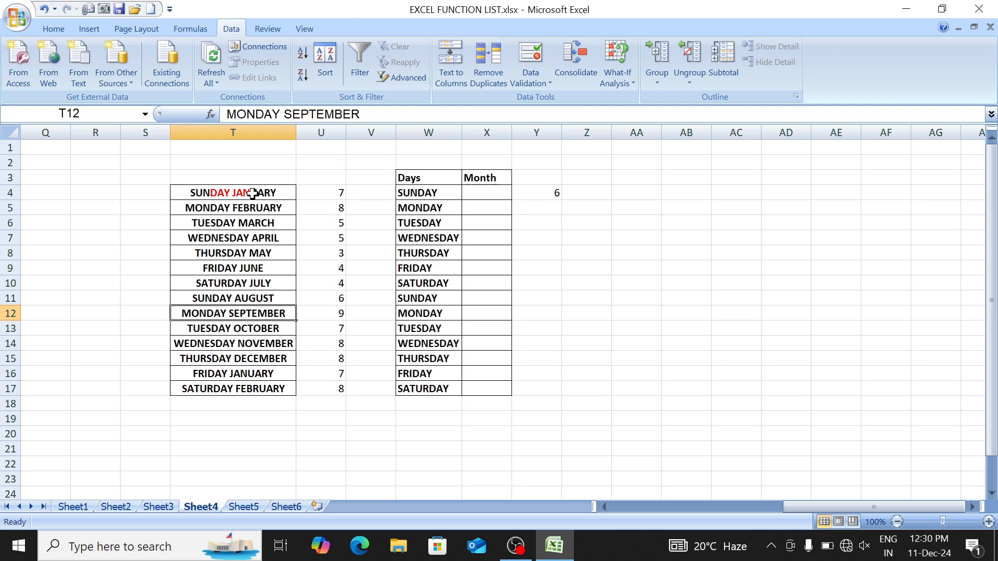
{"action": "key", "text": "Right"}
{"action": "key", "text": "Right"}
{"action": "key", "text": "Right"}
{"action": "key", "text": "Up"}
{"action": "key", "text": "Up"}
{"action": "key", "text": "Up"}
{"action": "key", "text": "Up"}
{"action": "key", "text": "Up"}
{"action": "key", "text": "Right"}
{"action": "key", "text": "Up"}
{"action": "key", "text": "Up"}
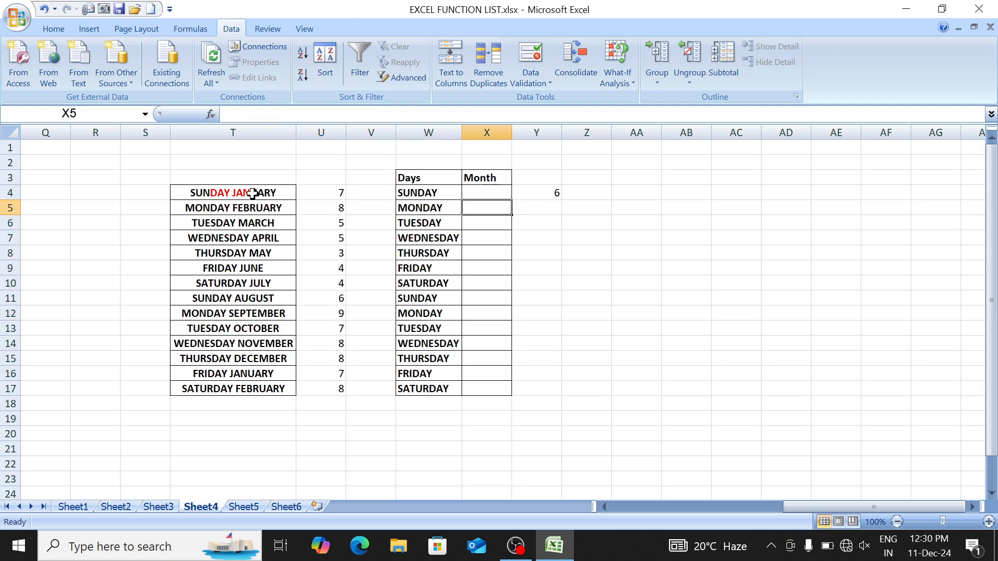
{"action": "key", "text": "Up"}
Step: Begin X4's formula as =RIGHT(T4, leaving the character count to add
{"action": "type", "text": "="}
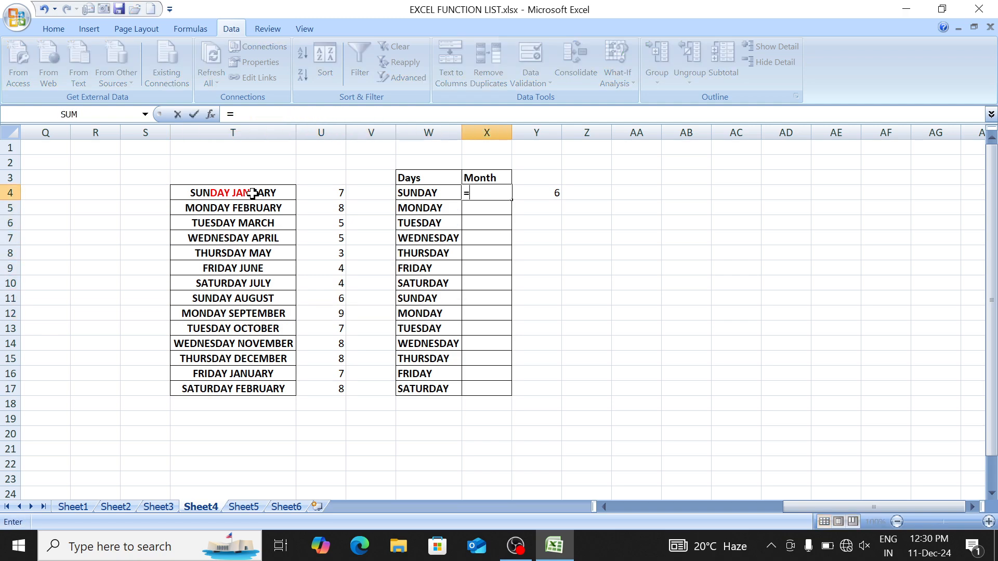
{"action": "type", "text": "RIGHT("}
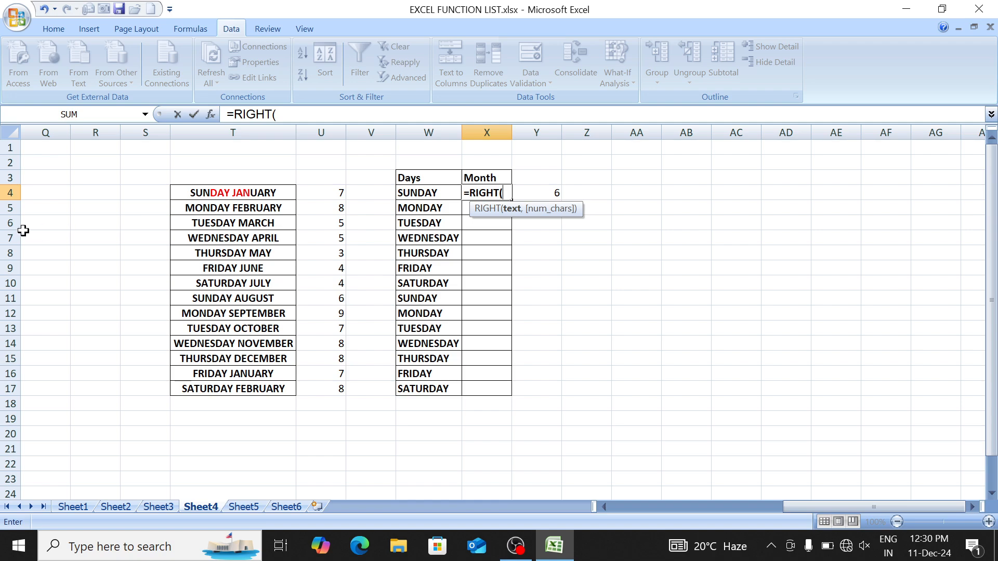
{"action": "left_click", "coordinate": [203, 194]}
{"action": "type", "text": ","}
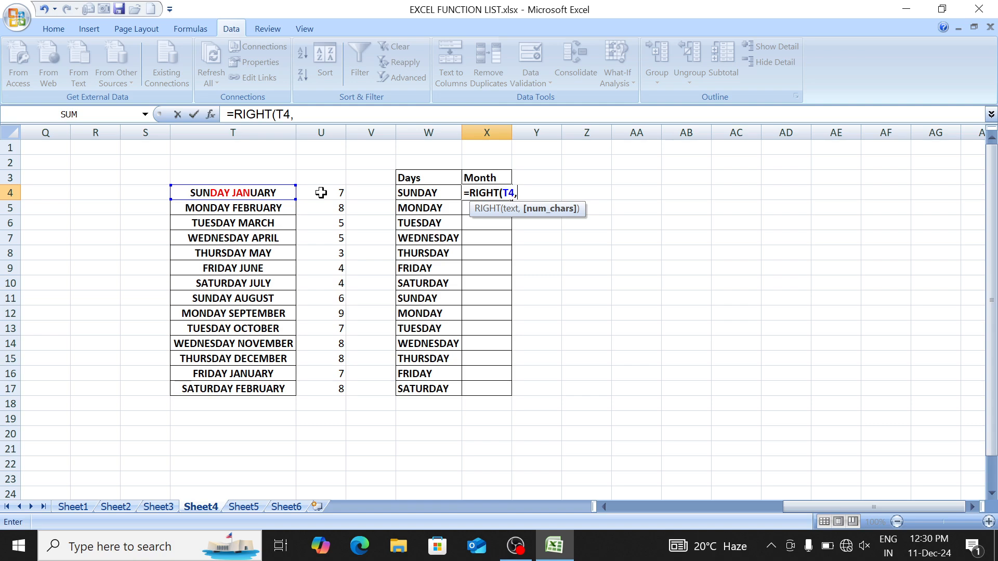
Step: Complete =RIGHT(T4,LEN(T4)-FIND(" ",T4)) in X4 and fill it down to X17
{"action": "type", "text": "LEN("}
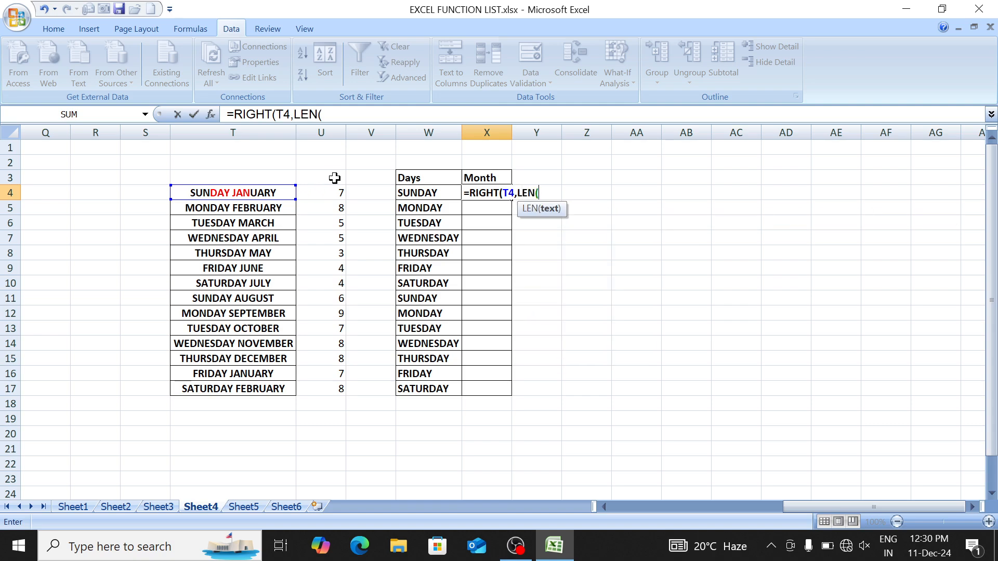
{"action": "key", "text": "Left"}
{"action": "key", "text": "Left"}
{"action": "key", "text": "Left"}
{"action": "key", "text": "Left"}
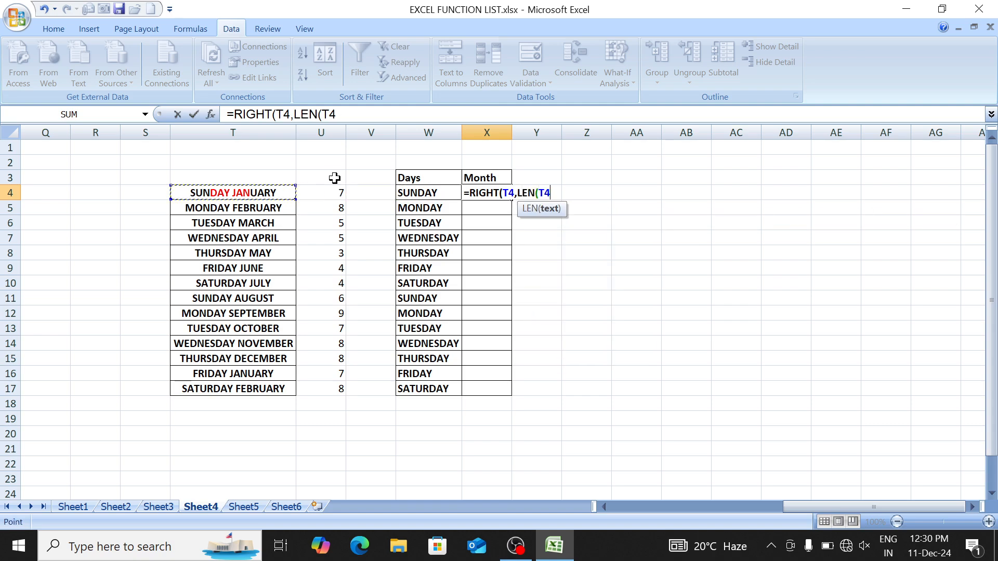
{"action": "type", "text": ")"}
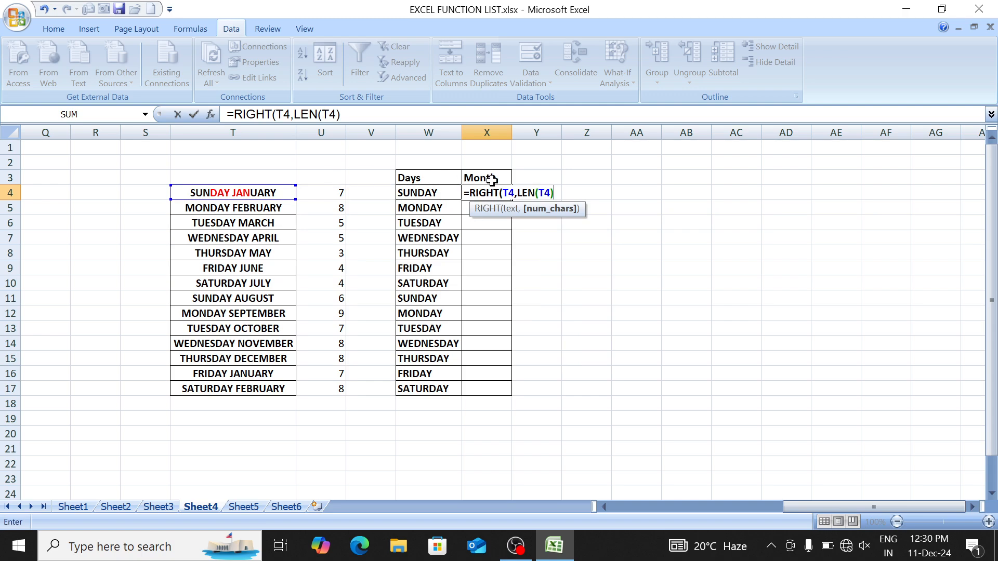
{"action": "type", "text": "-FIND("}
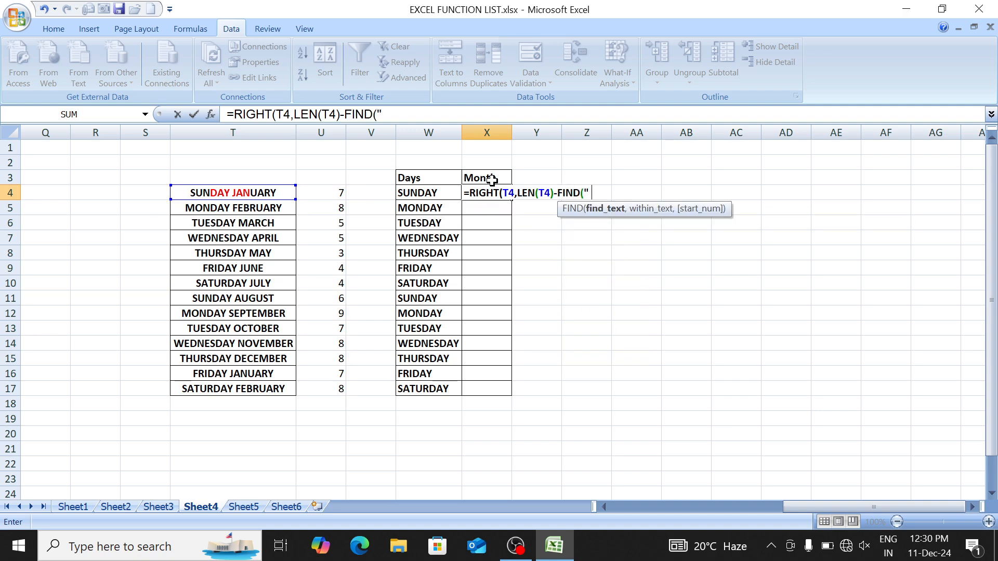
{"action": "type", "text": "\" \","}
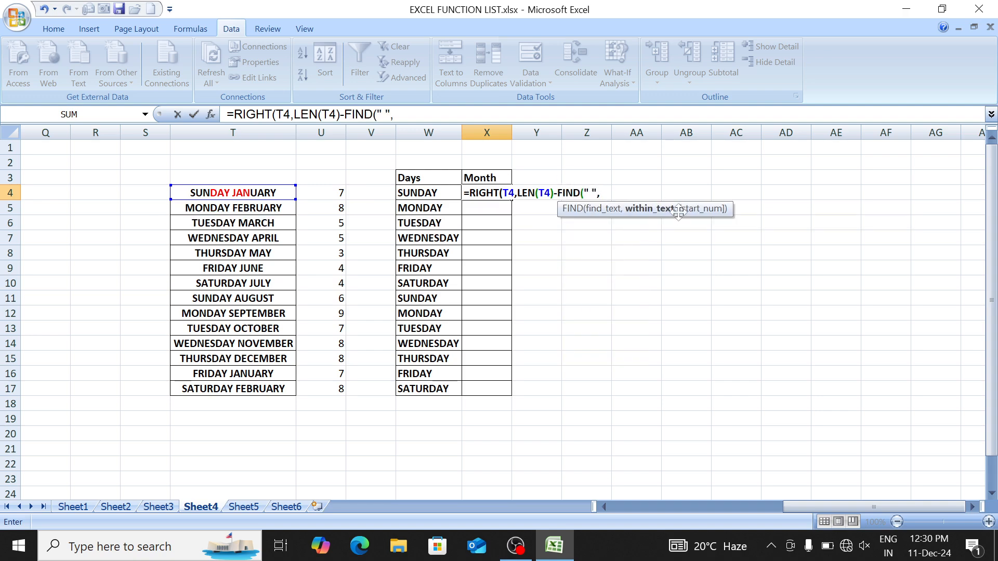
{"action": "left_click", "coordinate": [282, 190]}
{"action": "type", "text": ")"}
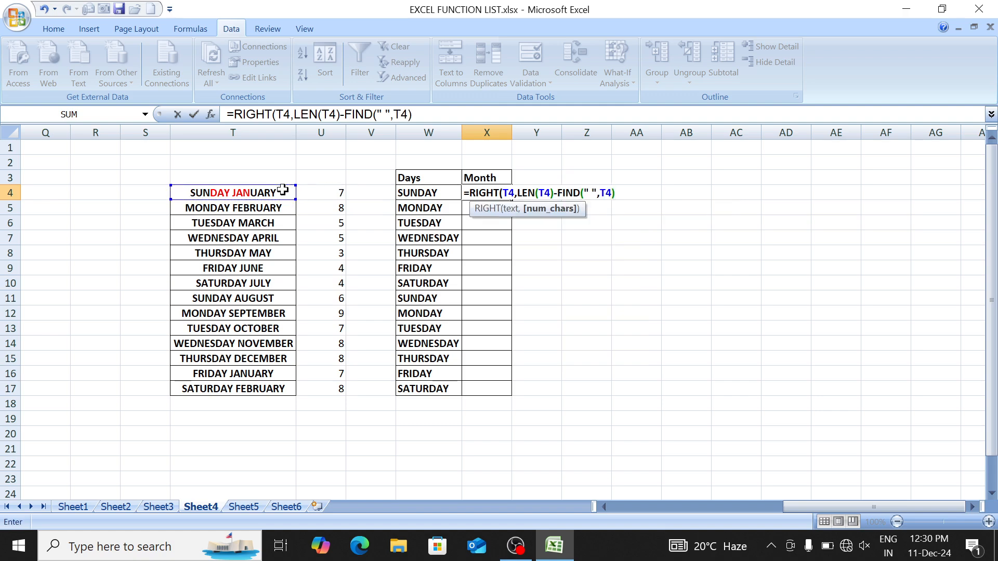
{"action": "type", "text": ")"}
{"action": "key", "text": "Return"}
{"action": "key", "text": "Up"}
{"action": "key", "text": "shift+Down"}
{"action": "key", "text": "shift+Down"}
{"action": "key", "text": "shift+Down"}
{"action": "key", "text": "shift+Down"}
{"action": "key", "text": "shift+Down"}
{"action": "key", "text": "shift+Down"}
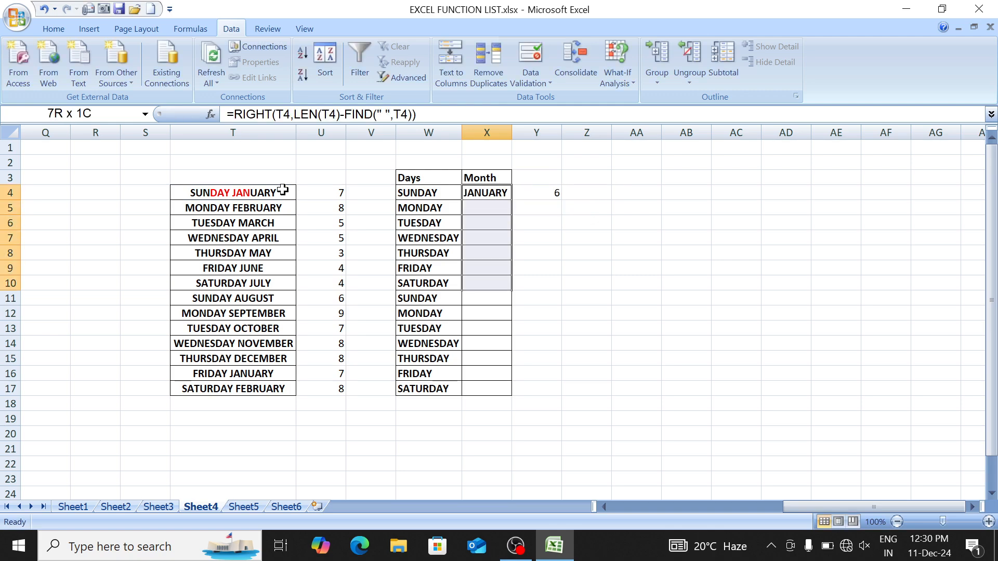
{"action": "key", "text": "shift+Down"}
{"action": "key", "text": "shift+Down"}
{"action": "key", "text": "shift+Down"}
{"action": "key", "text": "shift+Down"}
{"action": "key", "text": "shift+Down"}
{"action": "key", "text": "shift+Down"}
{"action": "key", "text": "shift+Down"}
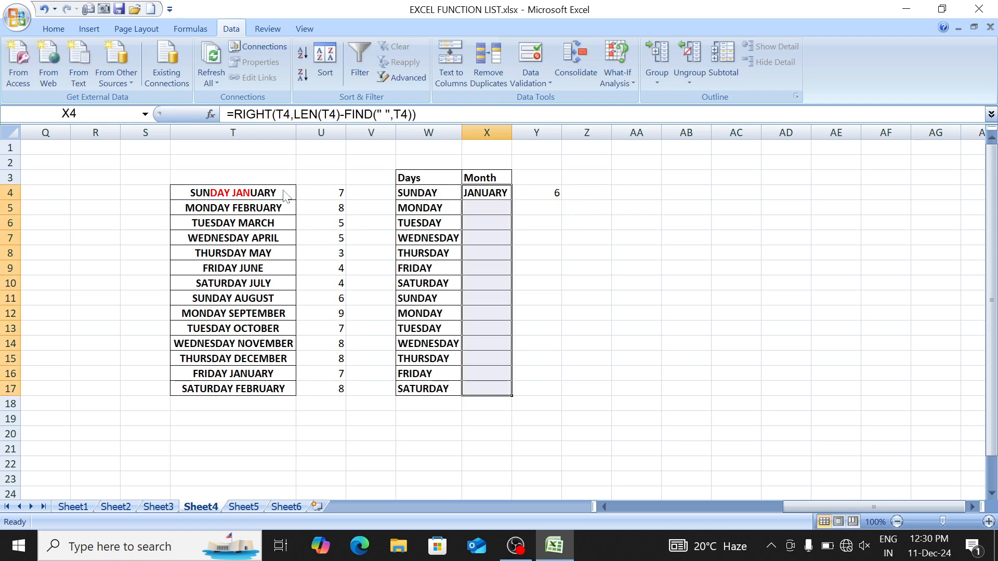
{"action": "key", "text": "ctrl+d"}
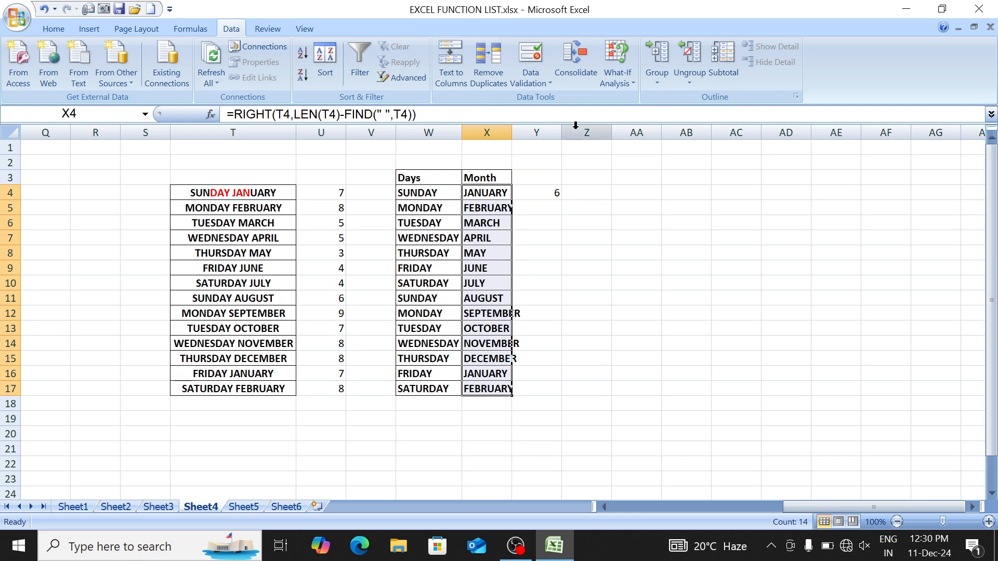
Step: Auto-fit column X to the month names and return to T4
{"action": "left_click_drag", "start_coordinate": [487, 133], "coordinate": [464, 130]}
{"action": "left_click", "coordinate": [454, 128]}
{"action": "left_click", "coordinate": [452, 124]}
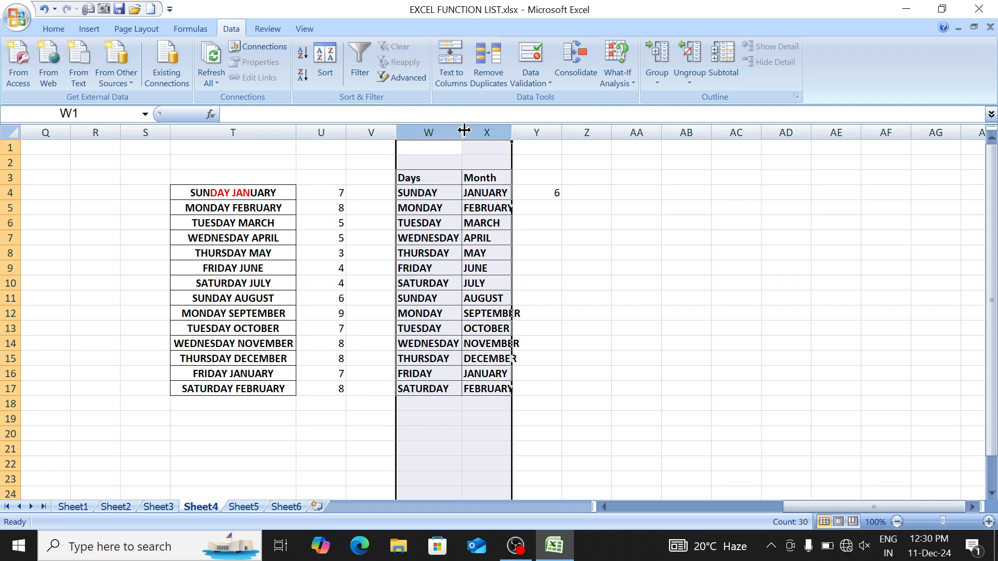
{"action": "double_click", "coordinate": [464, 129]}
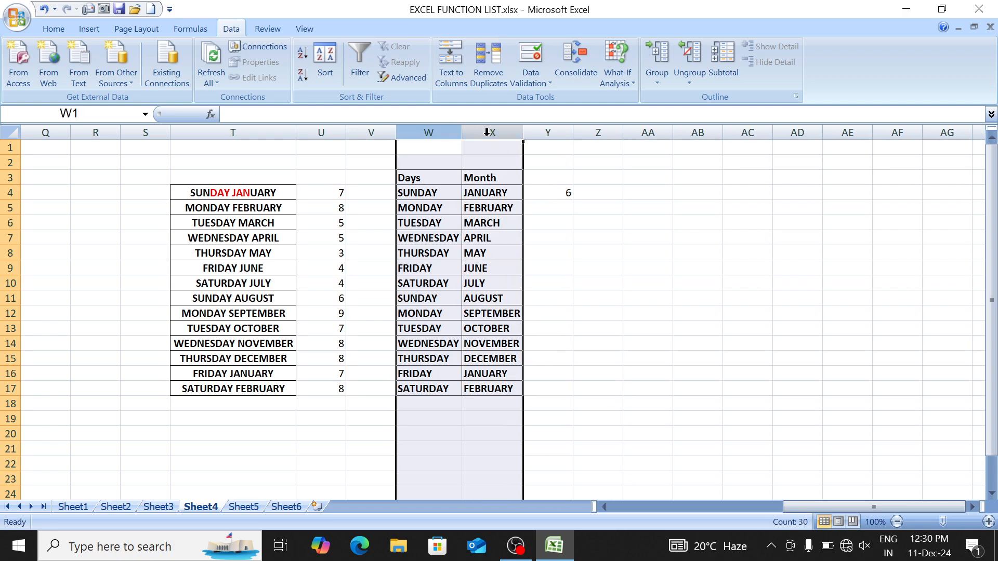
{"action": "key", "text": "Left"}
{"action": "key", "text": "Left"}
{"action": "key", "text": "Down"}
{"action": "key", "text": "Left"}
{"action": "key", "text": "Down"}
{"action": "key", "text": "Down"}
Step: Copy the day–month list T4:T17 and paste it into T24:T37
{"action": "key", "text": "ctrl+shift+Down"}
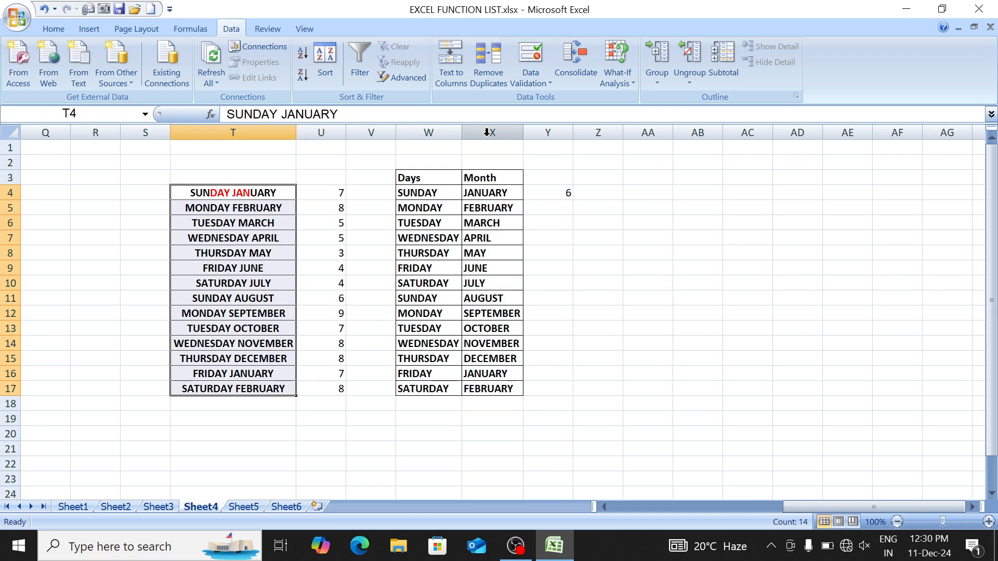
{"action": "key", "text": "ctrl+c"}
{"action": "key", "text": "ctrl+Down"}
{"action": "key", "text": "Down"}
{"action": "key", "text": "Down"}
{"action": "key", "text": "Down"}
{"action": "key", "text": "Down"}
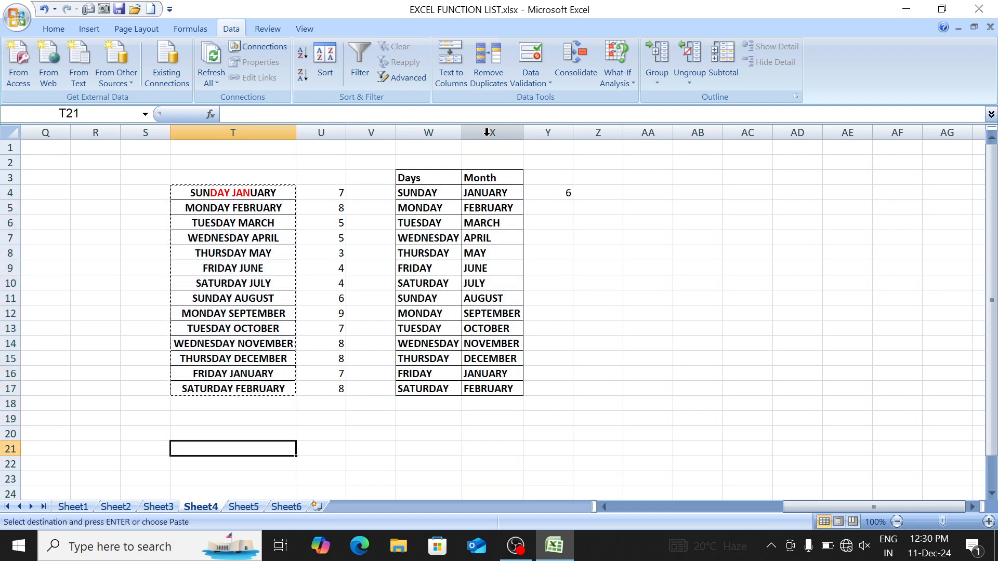
{"action": "key", "text": "Down"}
{"action": "key", "text": "Down"}
{"action": "key", "text": "Down"}
{"action": "key", "text": "Return"}
{"action": "key", "text": "ctrl+Down"}
{"action": "key", "text": "Down"}
{"action": "key", "text": "Down"}
{"action": "key", "text": "Down"}
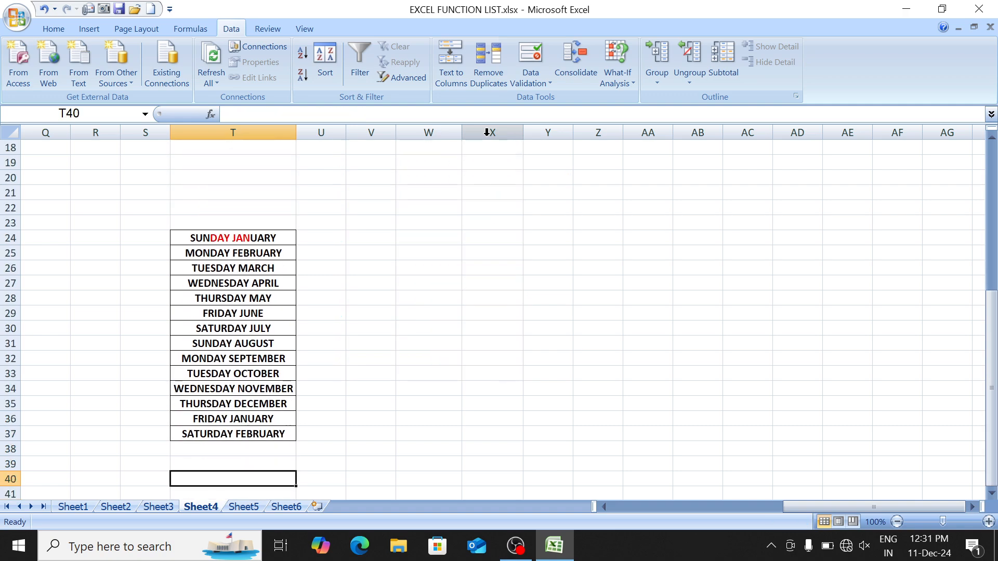
{"action": "key", "text": "Down"}
{"action": "key", "text": "Down"}
{"action": "key", "text": "Down"}
{"action": "key", "text": "ctrl+Up"}
{"action": "key", "text": "ctrl+Up"}
{"action": "key", "text": "Up"}
{"action": "key", "text": "Down"}
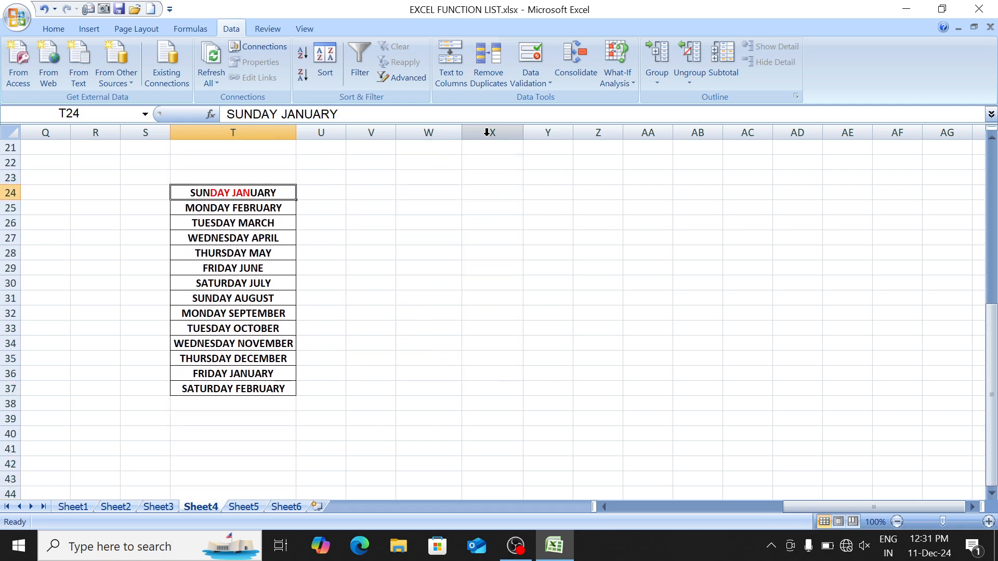
Step: Type sample initials S J, M F and T M into V24:V26
{"action": "key", "text": "Right"}
{"action": "key", "text": "Right"}
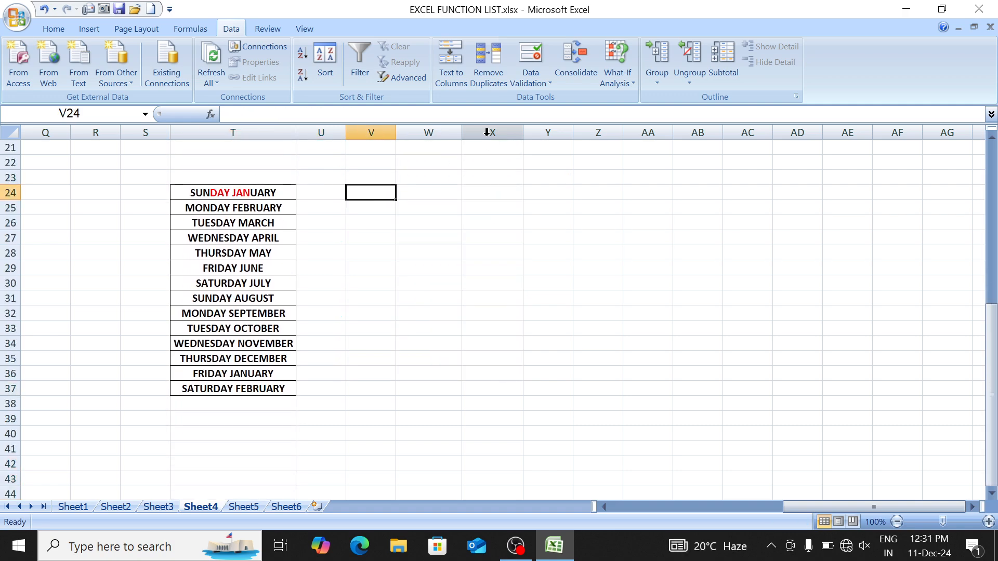
{"action": "type", "text": "S"}
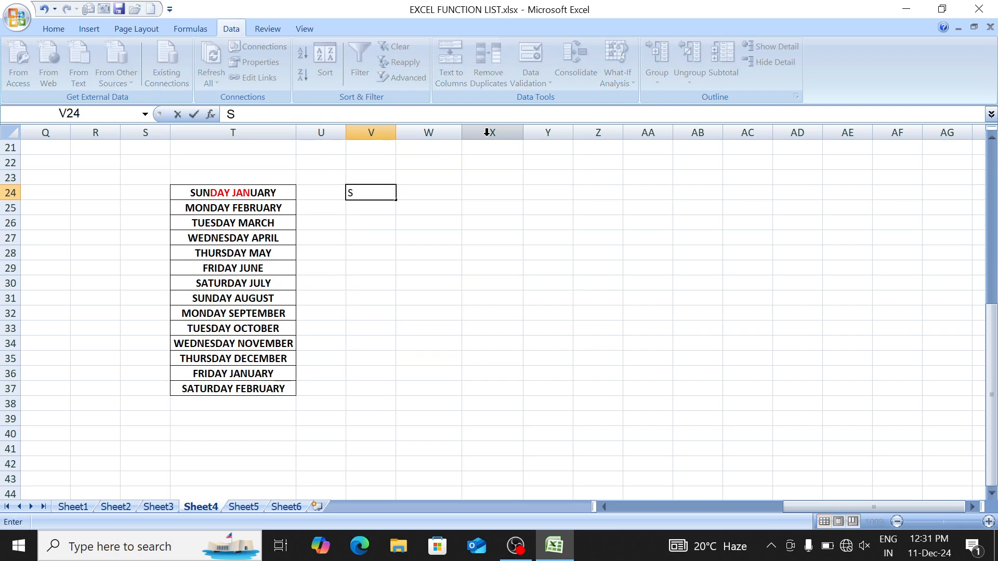
{"action": "type", "text": " J"}
{"action": "key", "text": "Return"}
{"action": "key", "text": "Up"}
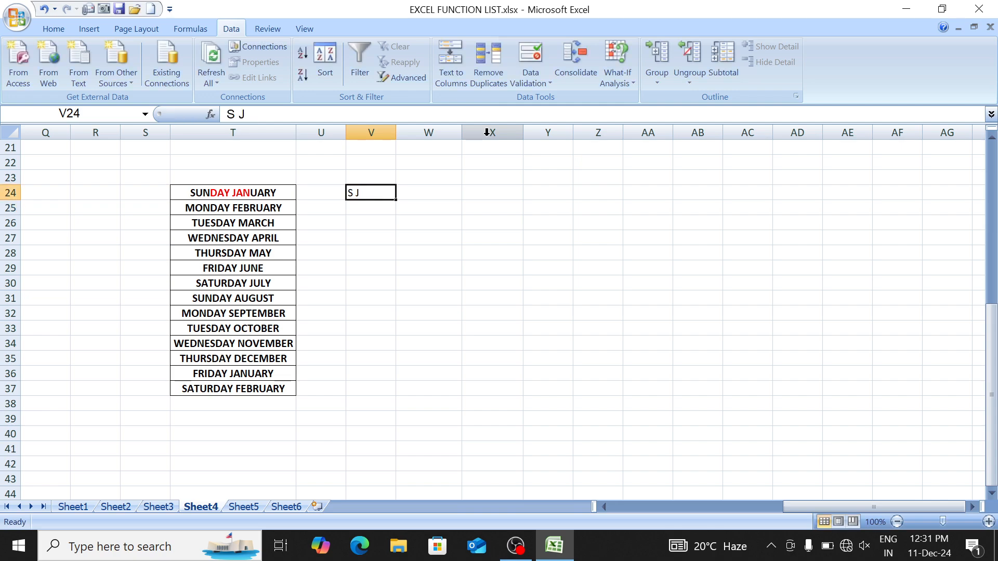
{"action": "key", "text": "Left"}
{"action": "key", "text": "Left"}
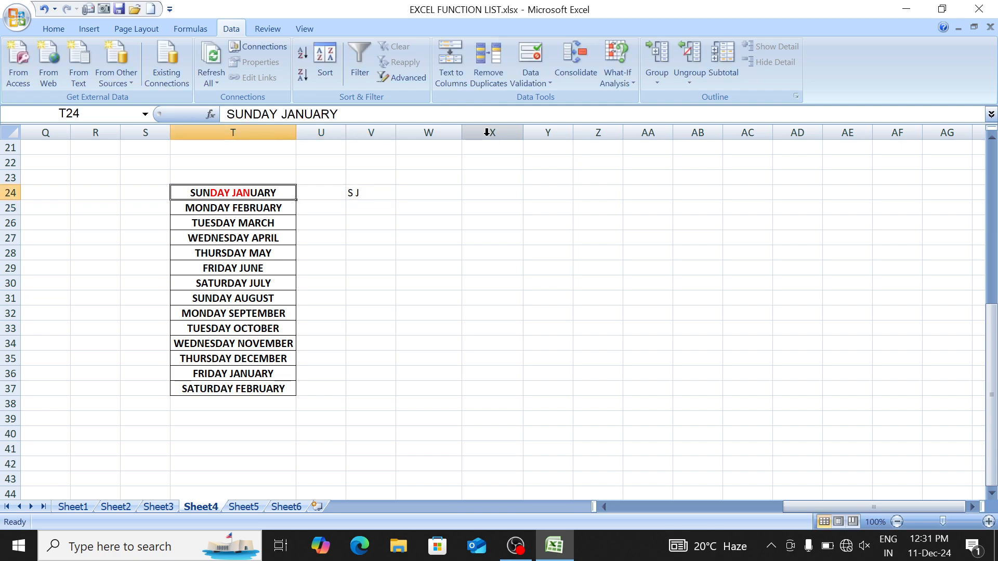
{"action": "key", "text": "Down"}
{"action": "key", "text": "Right"}
{"action": "key", "text": "Right"}
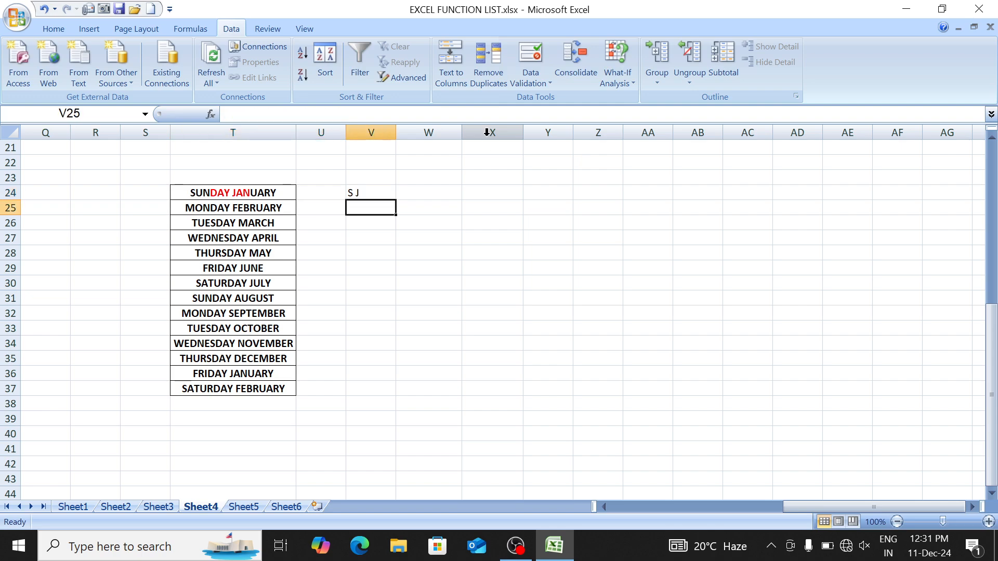
{"action": "type", "text": "M "}
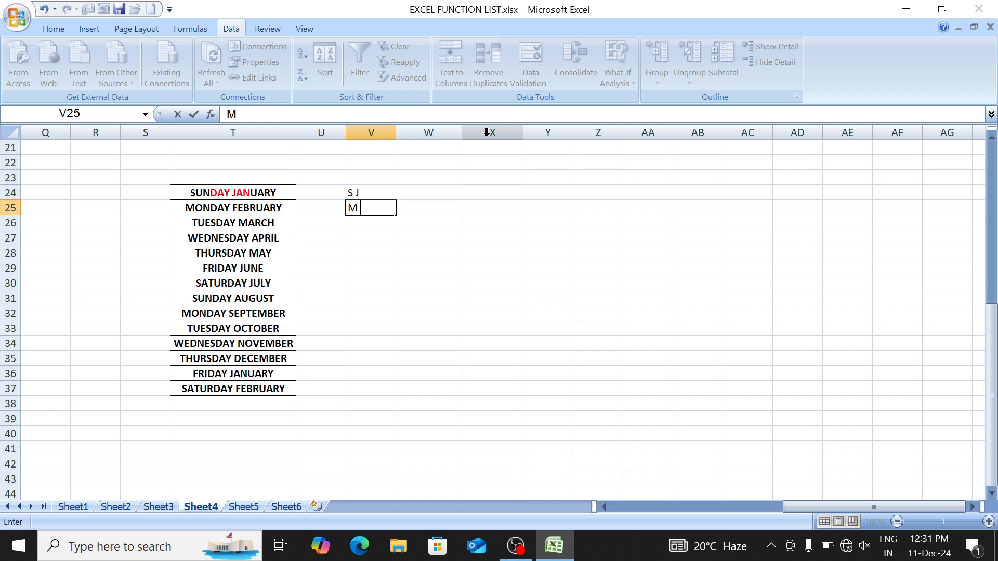
{"action": "type", "text": "B"}
{"action": "key", "text": "BackSpace"}
{"action": "type", "text": "F"}
{"action": "key", "text": "Return"}
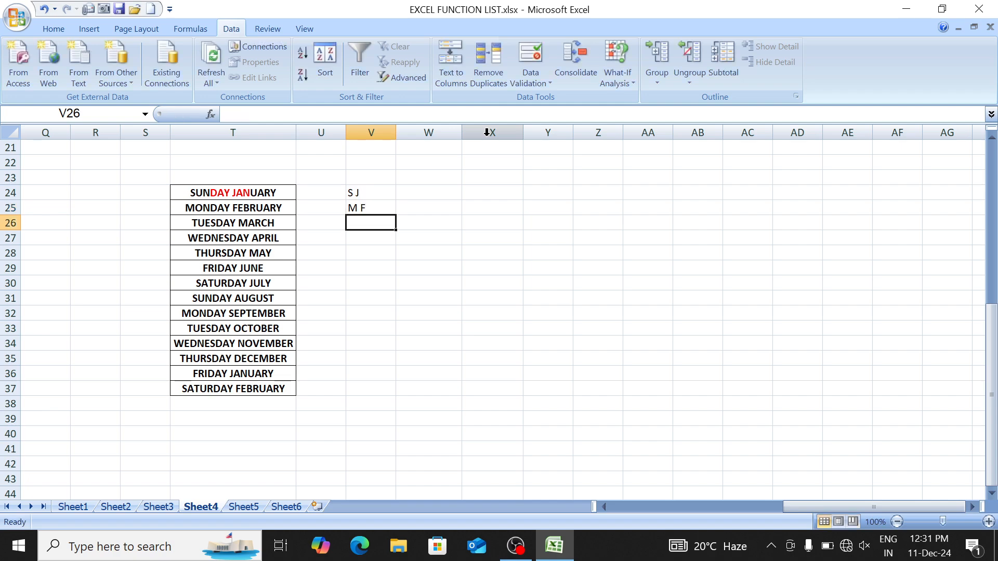
{"action": "type", "text": "T M"}
{"action": "key", "text": "Return"}
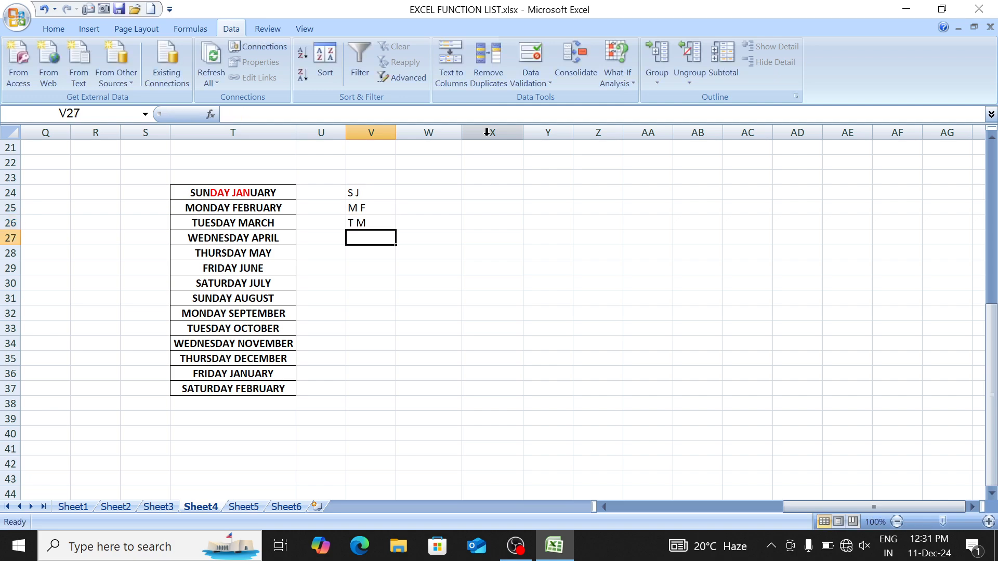
Step: Clear the sample initials from V24:V26 and begin a =LEFT( formula in V24
{"action": "key", "text": "Up"}
{"action": "key", "text": "Up"}
{"action": "key", "text": "Up"}
{"action": "key", "text": "shift+Down"}
{"action": "key", "text": "shift+Down"}
{"action": "key", "text": "Delete"}
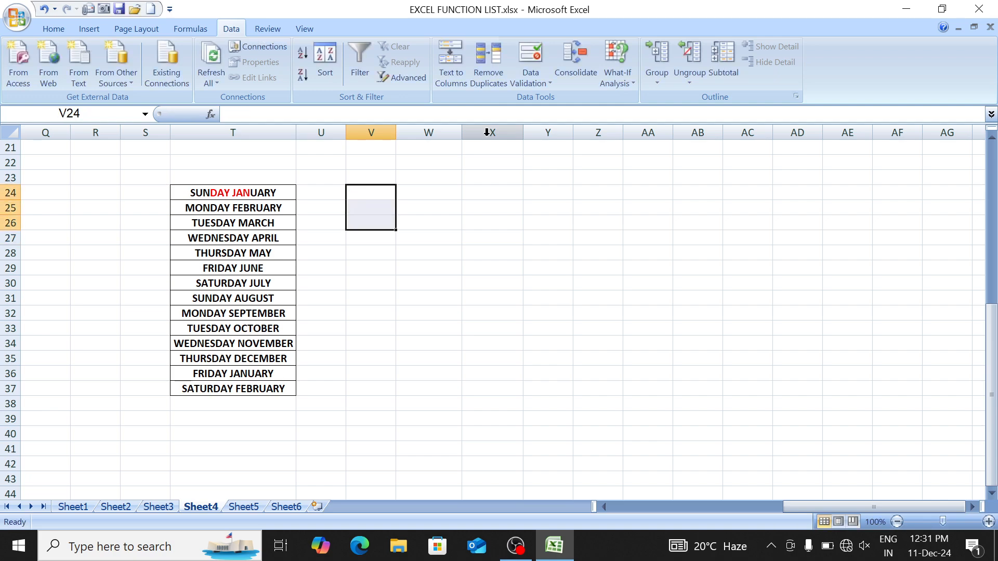
{"action": "key", "text": "shift+Up"}
{"action": "key", "text": "shift+Up"}
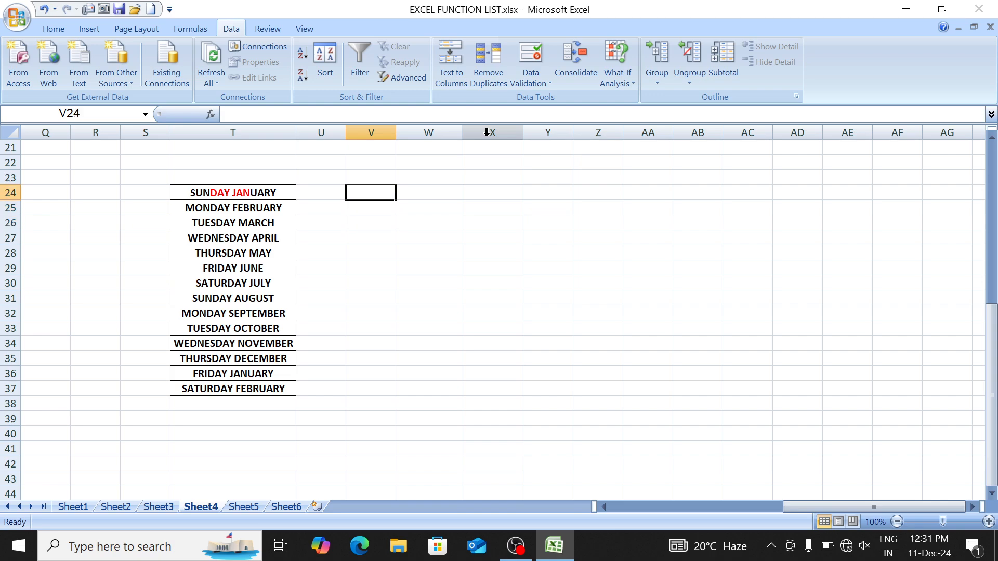
{"action": "type", "text": "="}
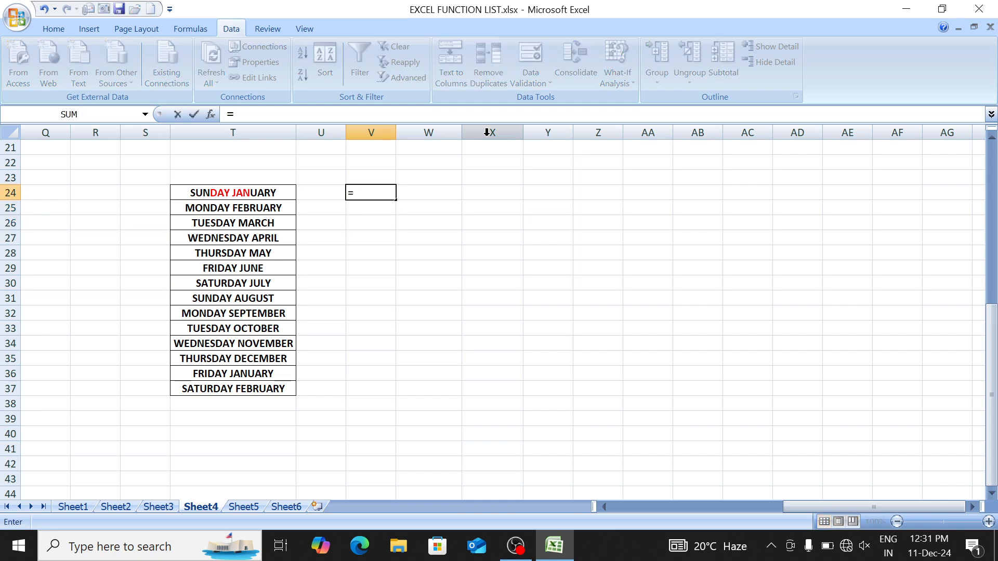
{"action": "type", "text": "LEFT("}
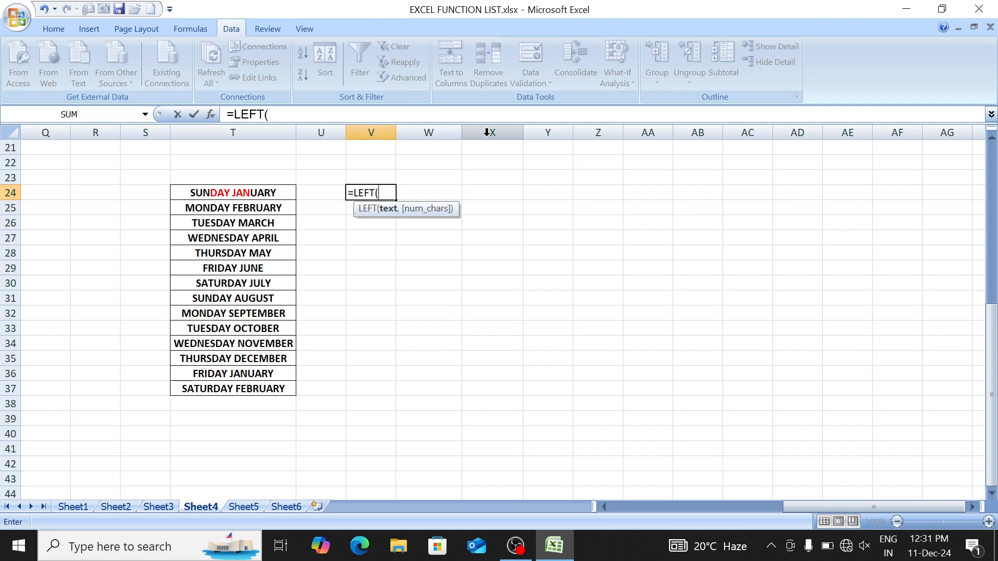
Step: Enter =LEFT(T24,1) in V24, fill it down to V37, and begin =MID( in W24
{"action": "key", "text": "Left"}
{"action": "key", "text": "Left"}
{"action": "type", "text": ",1"}
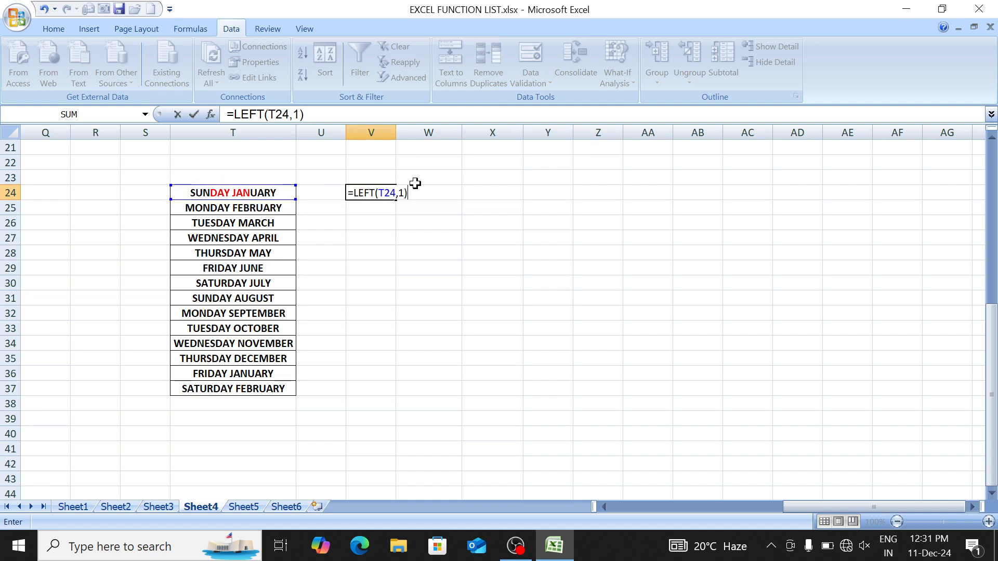
{"action": "key", "text": "ctrl+Return"}
{"action": "key", "text": "shift+Down"}
{"action": "key", "text": "shift+Down"}
{"action": "key", "text": "shift+Down"}
{"action": "key", "text": "shift+Down"}
{"action": "key", "text": "shift+Down"}
{"action": "key", "text": "shift+Down"}
{"action": "key", "text": "shift+Down"}
{"action": "key", "text": "shift+Down"}
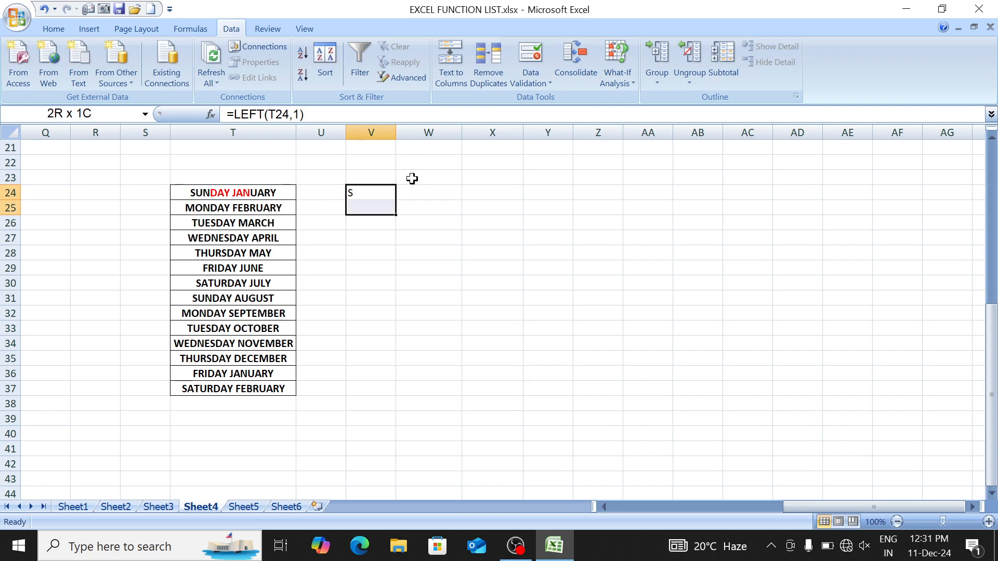
{"action": "key", "text": "shift+Down"}
{"action": "key", "text": "shift+Down"}
{"action": "key", "text": "shift+Down"}
{"action": "key", "text": "shift+Down"}
{"action": "key", "text": "shift+Down"}
{"action": "key", "text": "ctrl+d"}
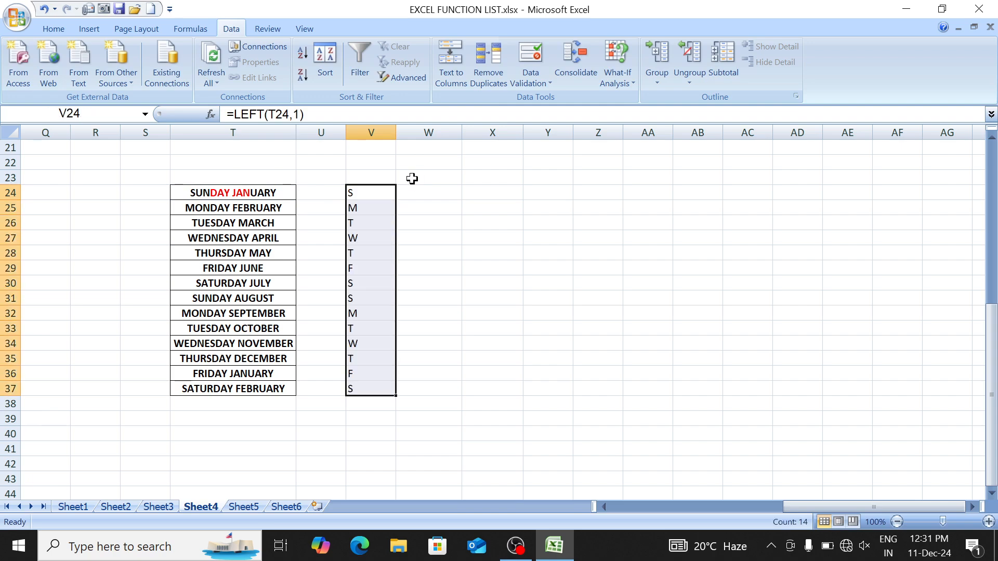
{"action": "key", "text": "Right"}
{"action": "type", "text": "="}
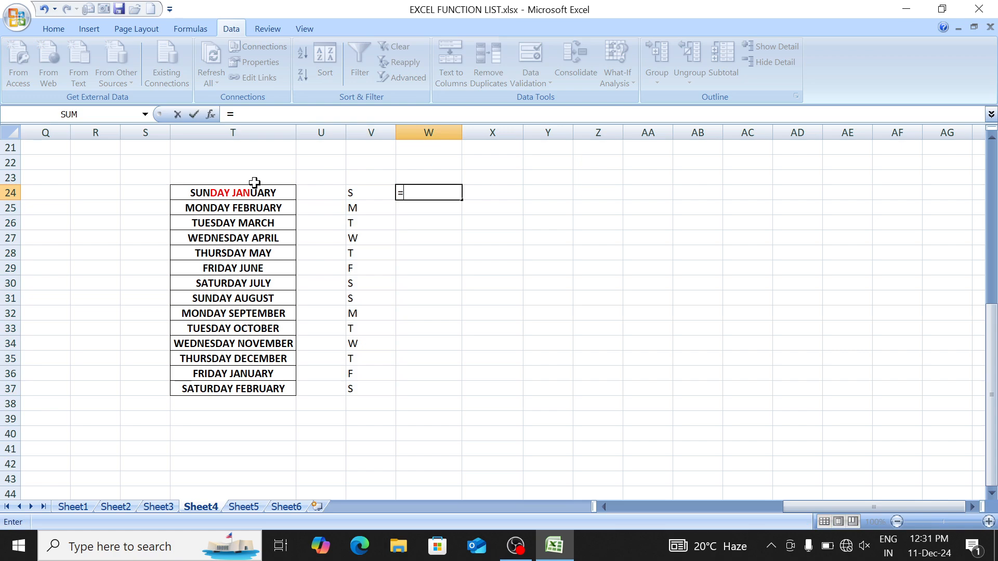
{"action": "type", "text": "MID("}
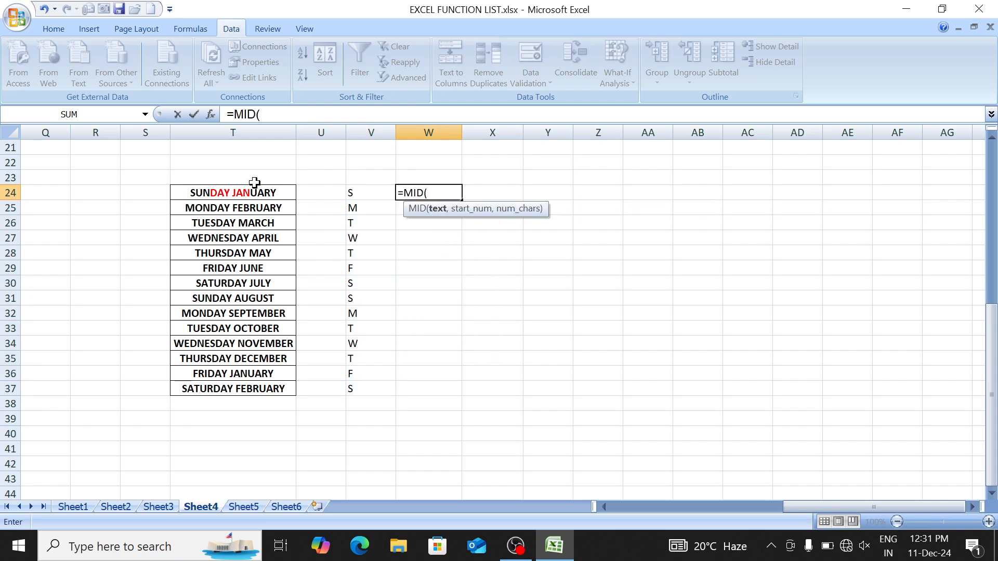
Step: Complete =MID(T24,FIND(" ",T24)+1,1) in W24 to get the month initial
{"action": "left_click", "coordinate": [271, 193]}
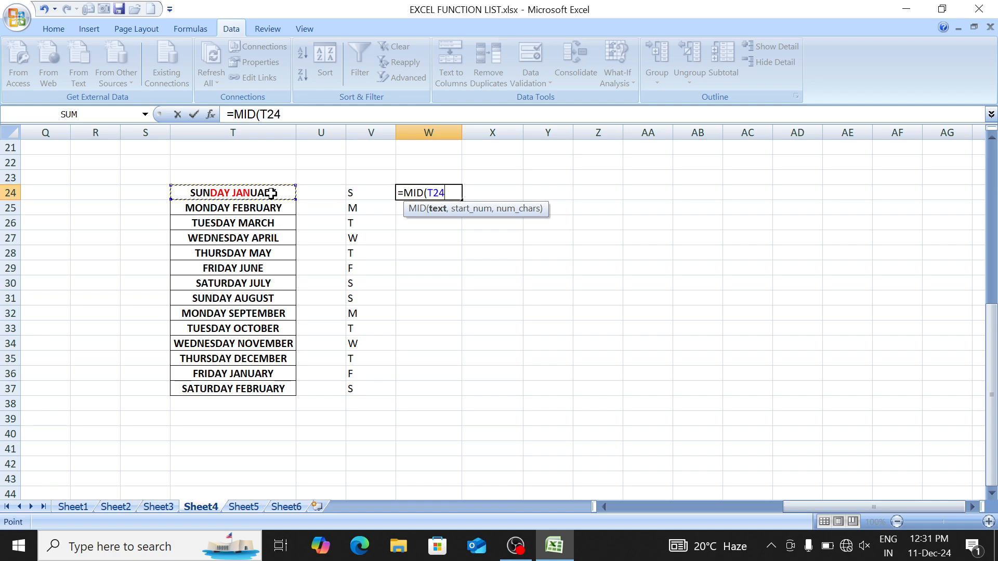
{"action": "type", "text": ","}
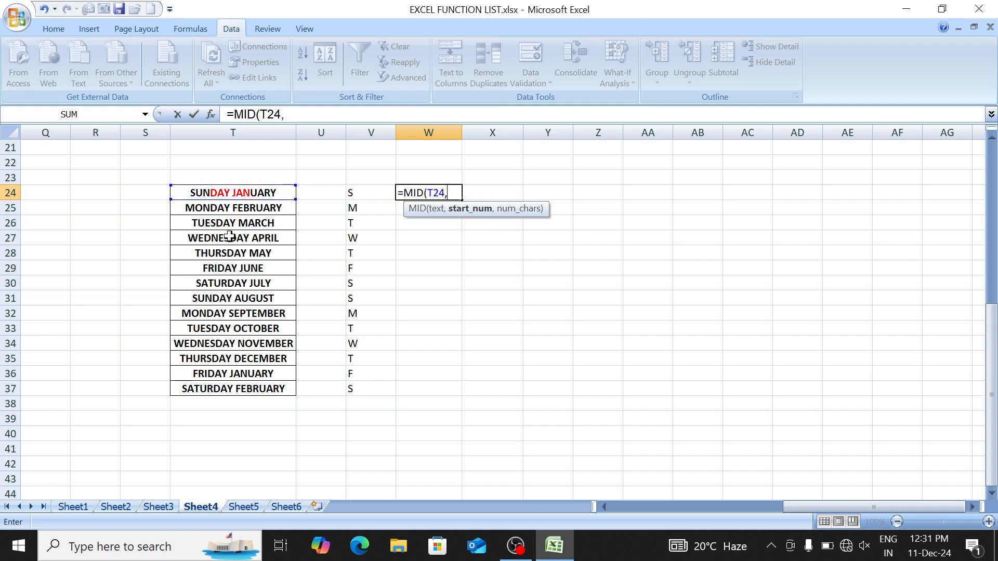
{"action": "type", "text": "FIN"}
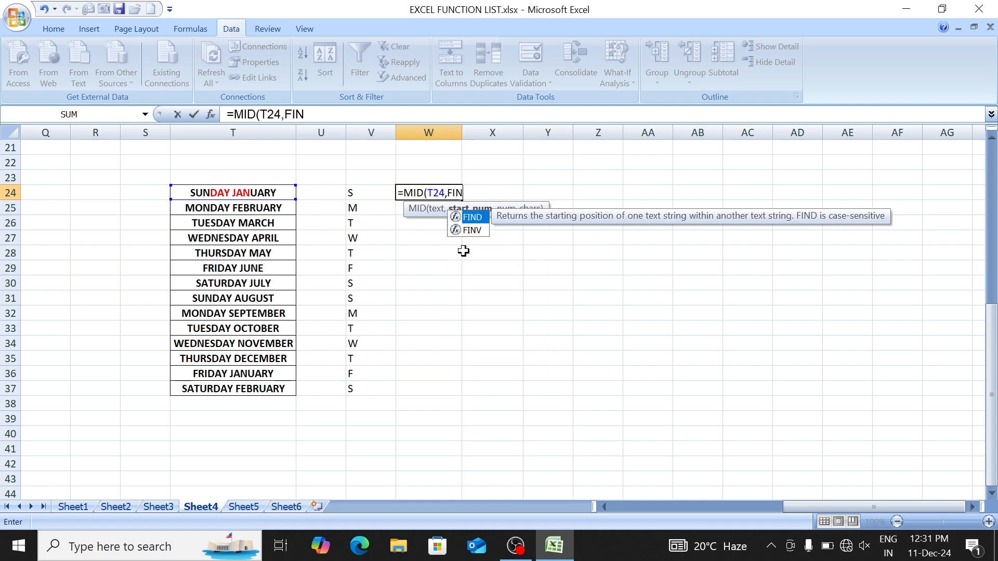
{"action": "key", "text": "Tab"}
{"action": "type", "text": "\""}
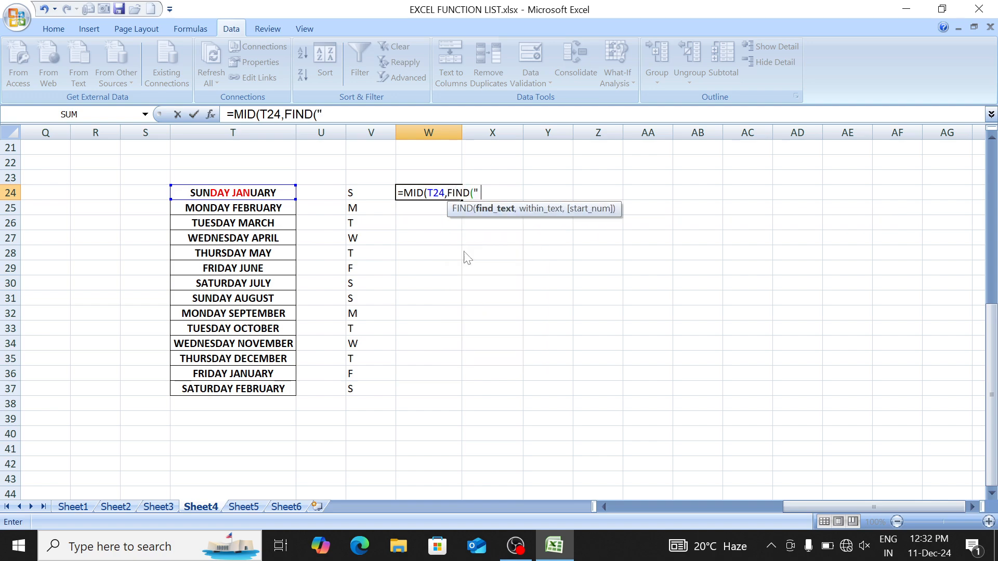
{"action": "type", "text": " \","}
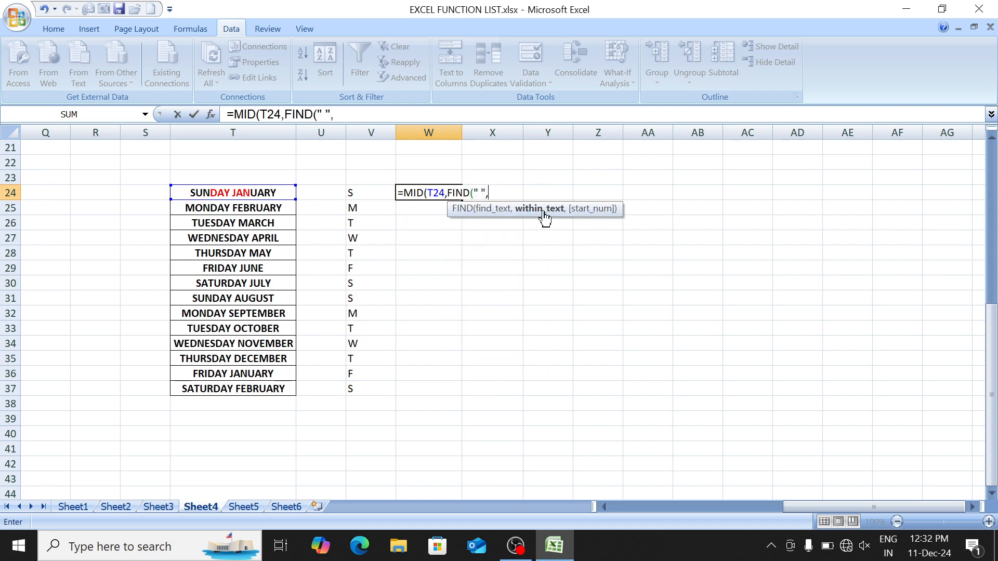
{"action": "left_click", "coordinate": [282, 191]}
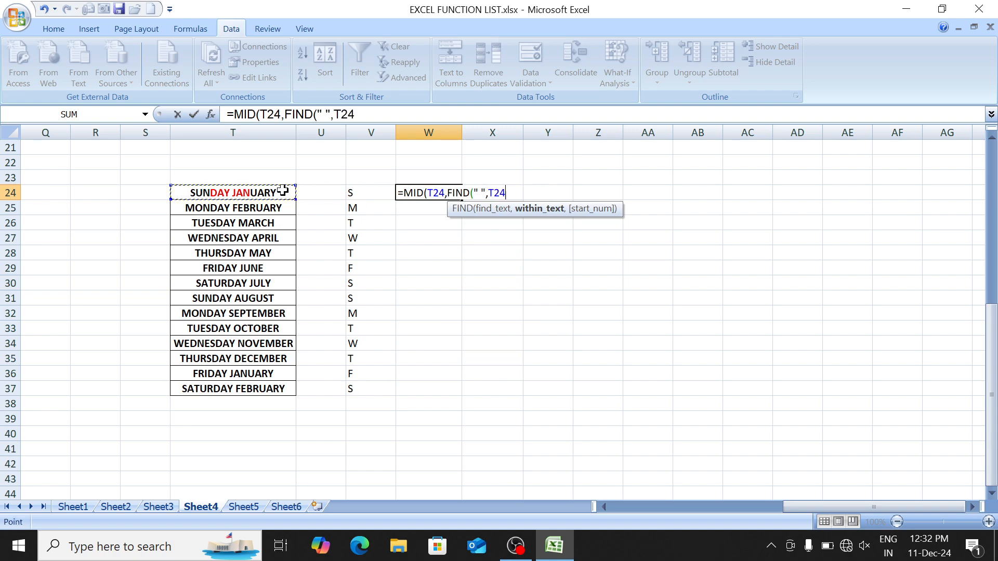
{"action": "type", "text": ")+"}
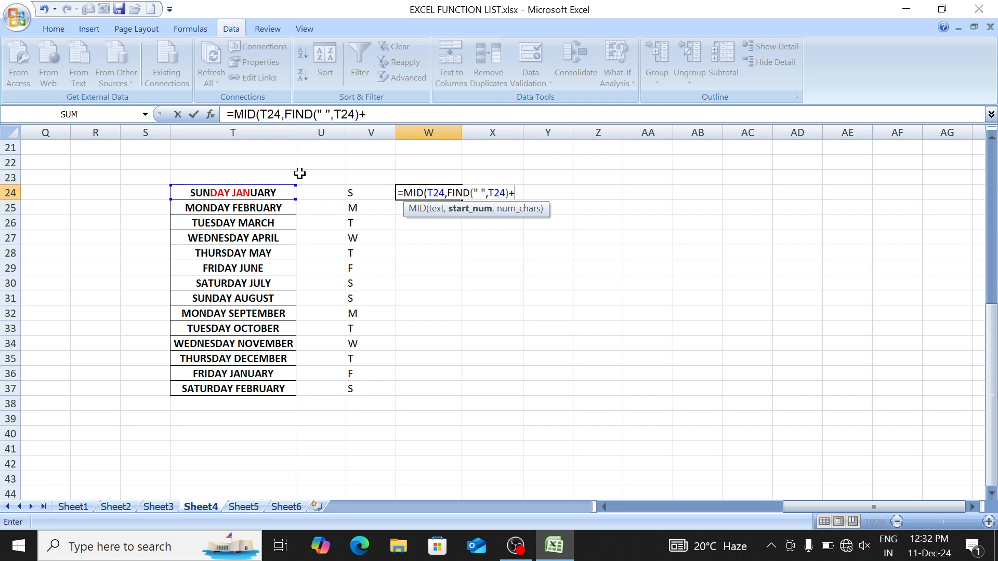
{"action": "type", "text": "1,"}
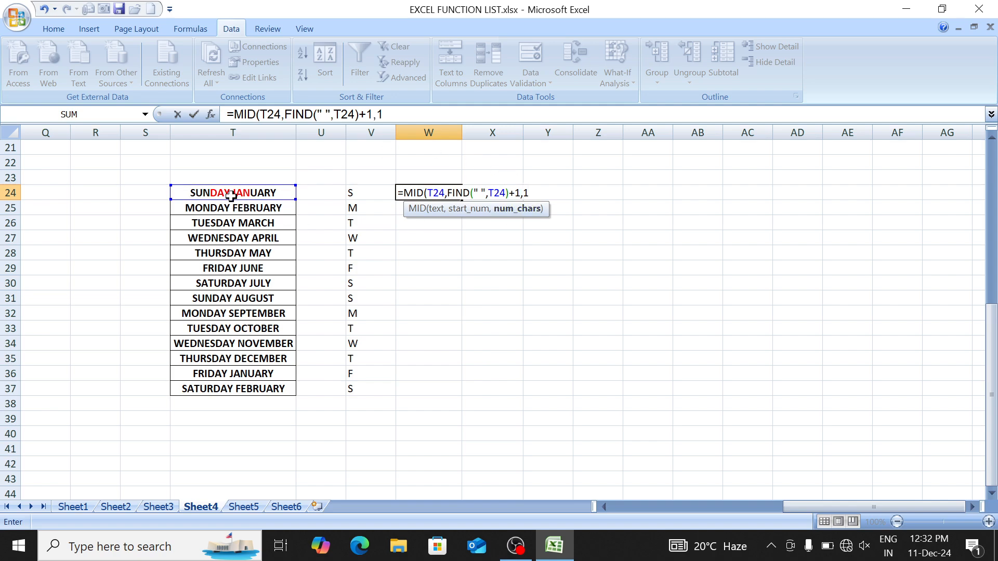
{"action": "type", "text": "1)"}
{"action": "key", "text": "Return"}
Step: Fill the MID formula down through W37 and select the W24:W37 results
{"action": "key", "text": "Up"}
{"action": "key", "text": "shift+Down"}
{"action": "key", "text": "shift+Down"}
{"action": "key", "text": "shift+Down"}
{"action": "key", "text": "shift+Down"}
{"action": "key", "text": "shift+Down"}
{"action": "key", "text": "shift+Down"}
{"action": "key", "text": "shift+Down"}
{"action": "key", "text": "shift+Down"}
{"action": "key", "text": "shift+Down"}
{"action": "key", "text": "shift+Down"}
{"action": "key", "text": "shift+Down"}
{"action": "key", "text": "shift+Down"}
{"action": "key", "text": "shift+Down"}
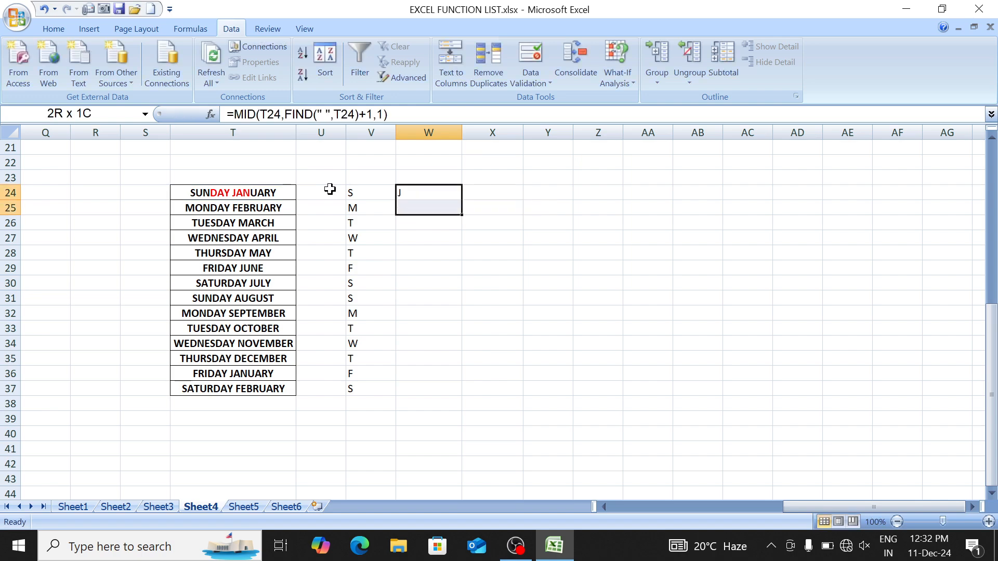
{"action": "key", "text": "ctrl+d"}
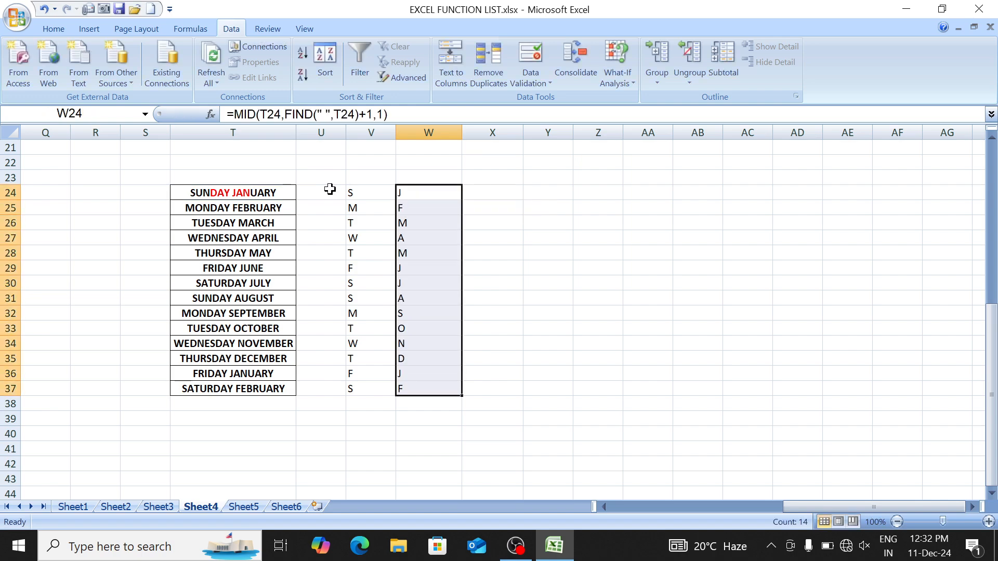
{"action": "key", "text": "Left"}
{"action": "key", "text": "ctrl+shift+Down"}
{"action": "key", "text": "Right"}
{"action": "key", "text": "ctrl+shift+Down"}
Step: Enter a first =CONCATENATE(V24,W24) in X24 joining the two initials
{"action": "key", "text": "Right"}
{"action": "type", "text": "=CONC"}
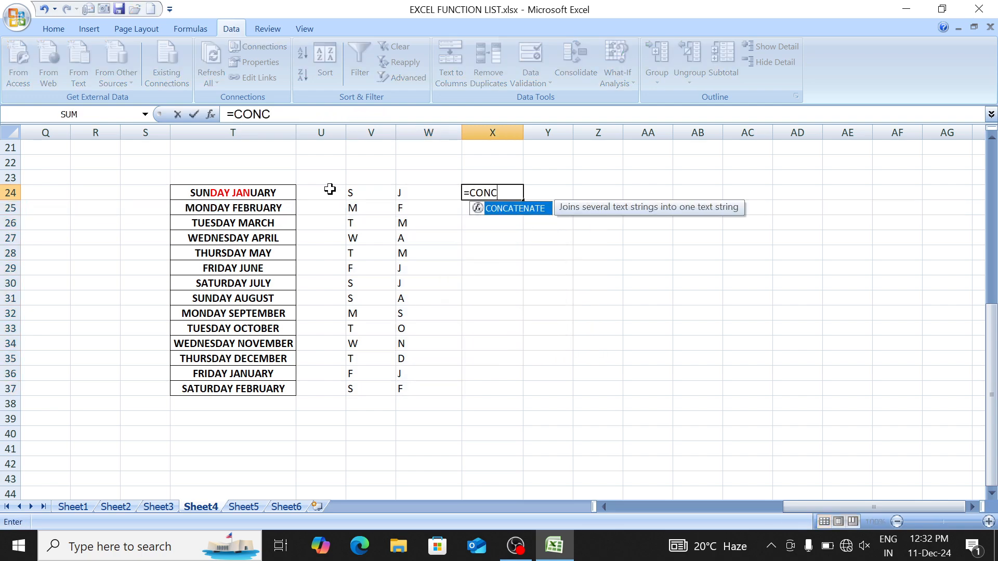
{"action": "key", "text": "Tab"}
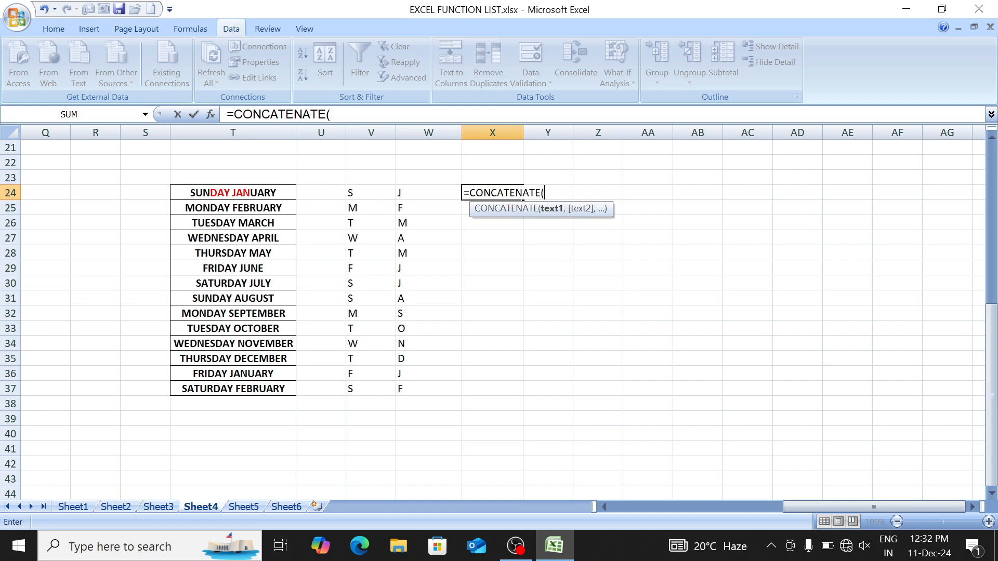
{"action": "left_click", "coordinate": [362, 190]}
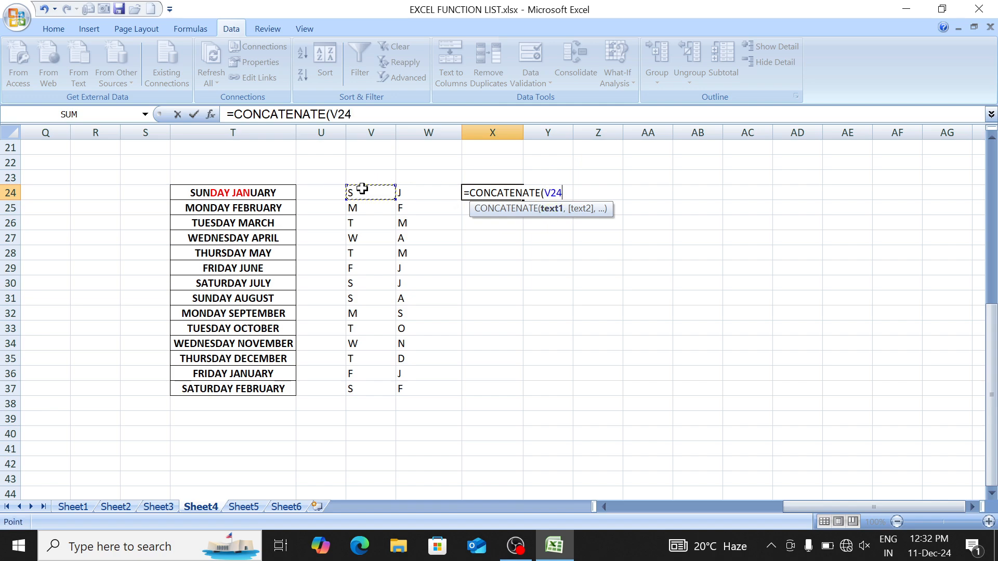
{"action": "type", "text": ","}
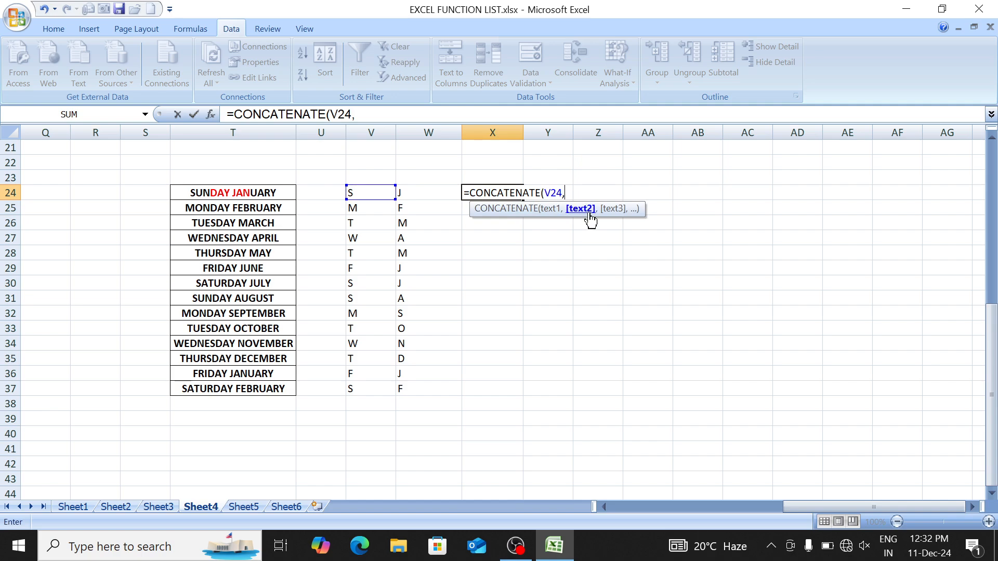
{"action": "left_click", "coordinate": [418, 193]}
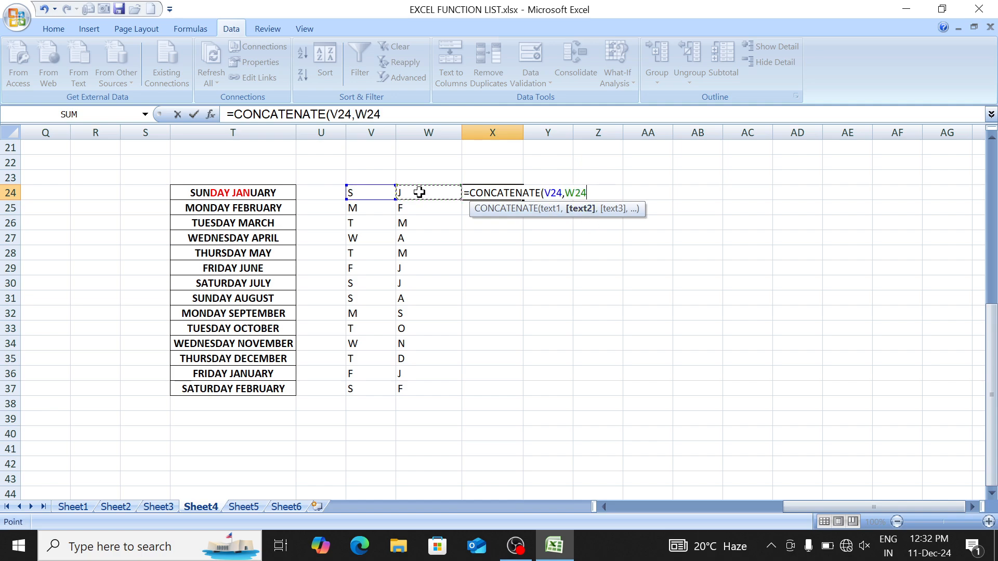
{"action": "type", "text": ")"}
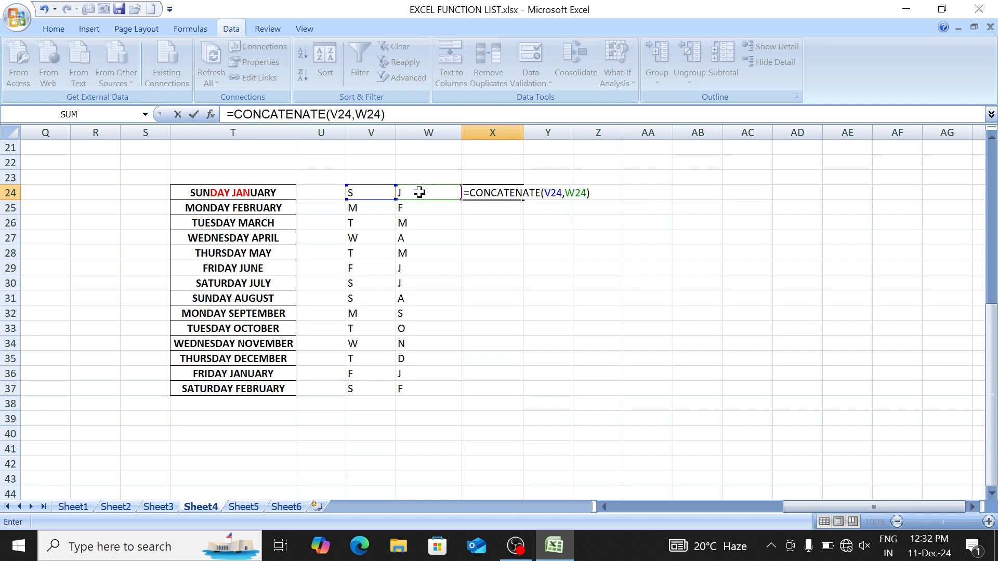
{"action": "key", "text": "Return"}
Step: Redo X24 as =CONCATENATE(V24," ",W24) and fill it down to X37
{"action": "key", "text": "Up"}
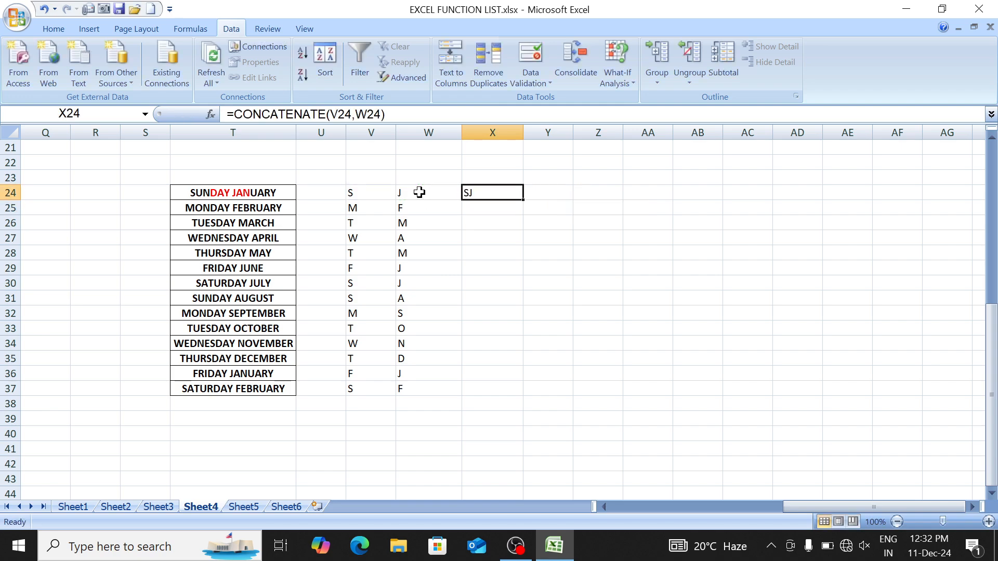
{"action": "type", "text": "=CON"}
{"action": "key", "text": "Tab"}
{"action": "left_click", "coordinate": [418, 192]}
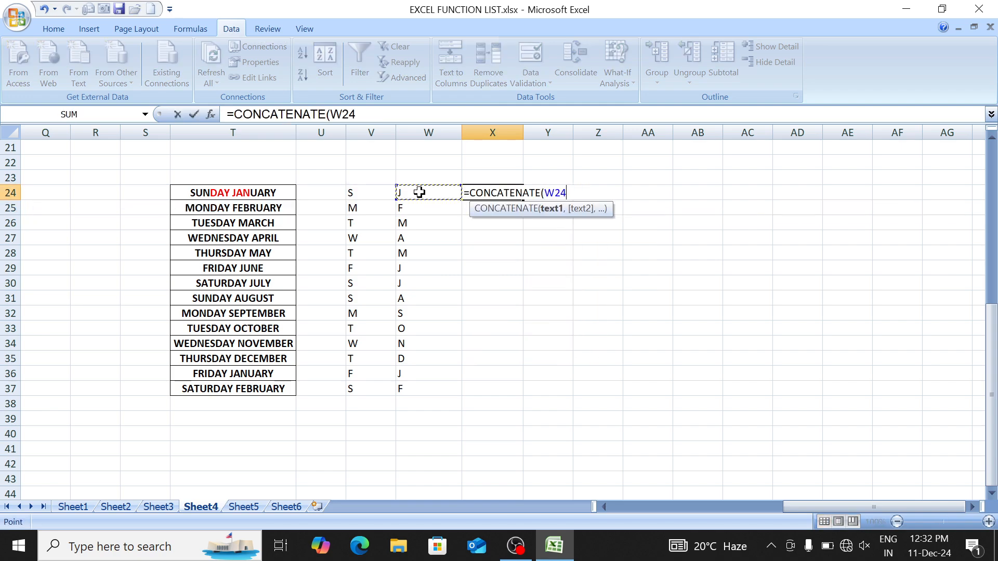
{"action": "key", "text": "Left"}
{"action": "key", "text": "Left"}
{"action": "key", "text": "Left"}
{"action": "key", "text": "Right"}
{"action": "key", "text": "Right"}
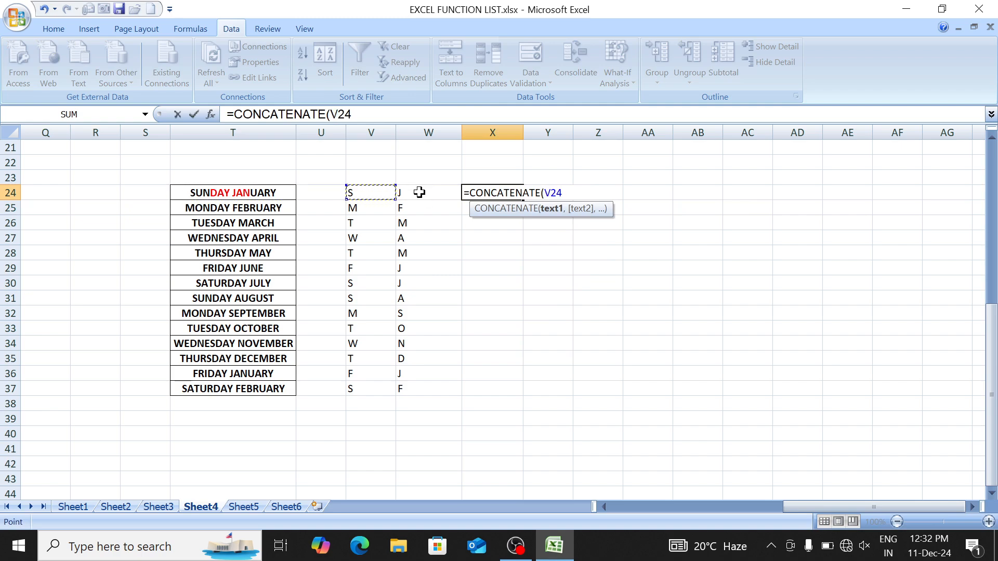
{"action": "type", "text": ",\" \""}
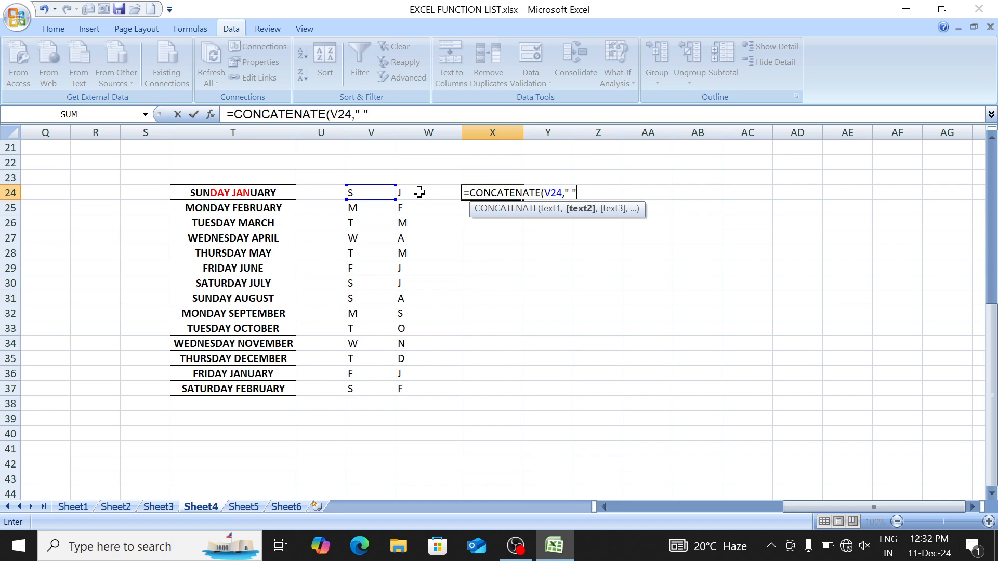
{"action": "type", "text": ","}
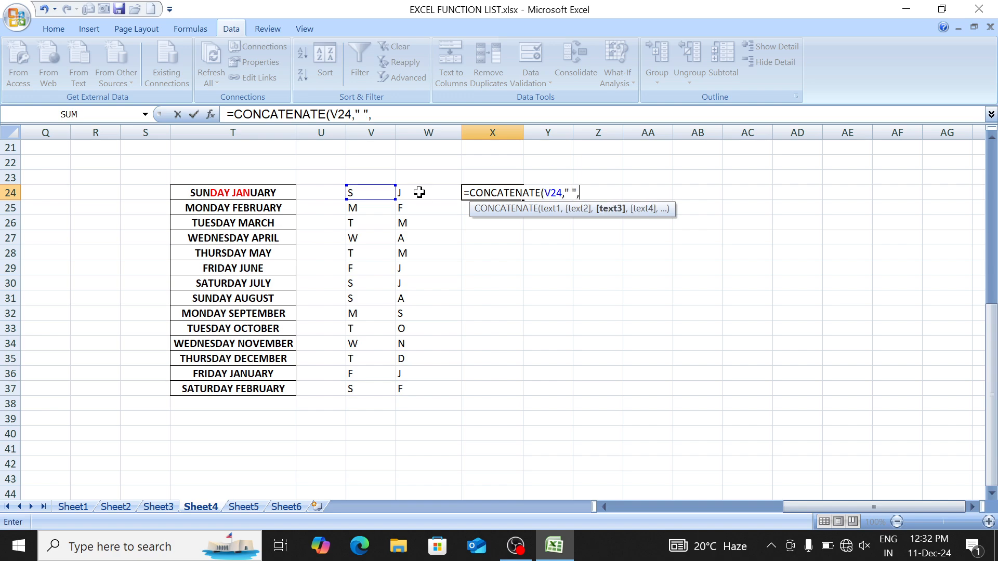
{"action": "left_click", "coordinate": [421, 190]}
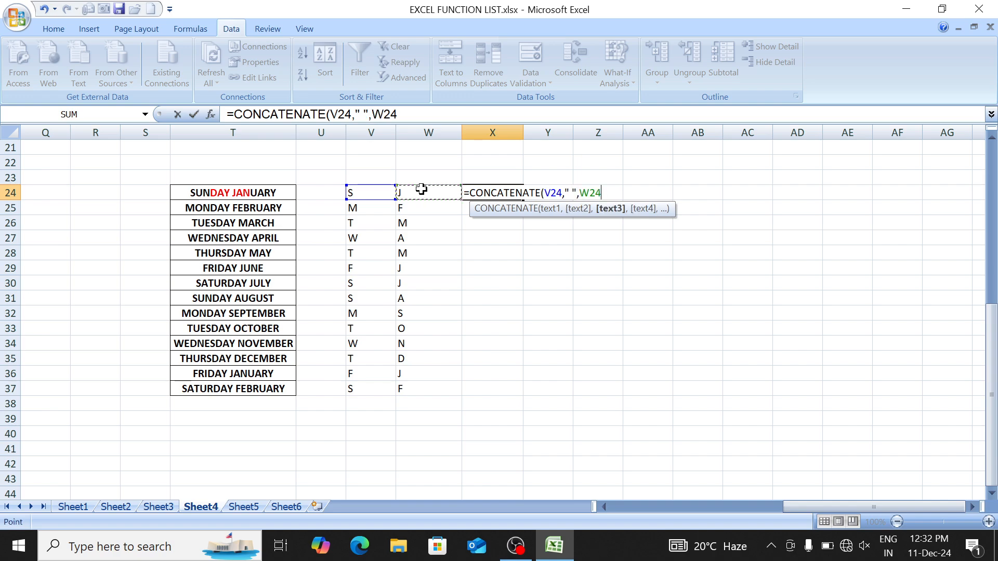
{"action": "type", "text": ")"}
{"action": "key", "text": "Return"}
{"action": "key", "text": "Up"}
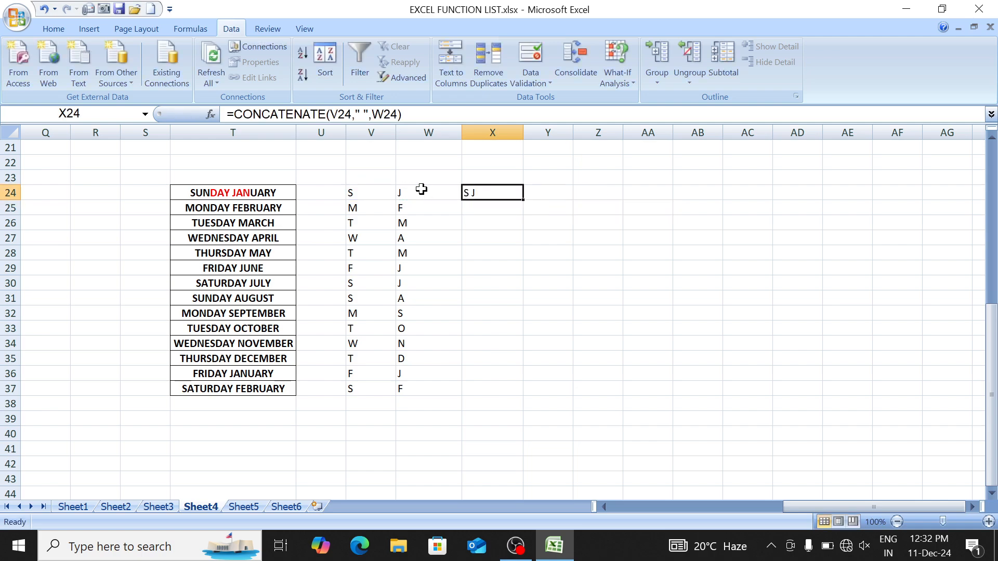
{"action": "key", "text": "shift+Down"}
{"action": "key", "text": "shift+Down"}
{"action": "key", "text": "shift+Down"}
{"action": "key", "text": "shift+Down"}
{"action": "key", "text": "shift+Down"}
{"action": "key", "text": "shift+Down"}
{"action": "key", "text": "shift+Down"}
{"action": "key", "text": "shift+Down"}
{"action": "key", "text": "shift+Down"}
{"action": "key", "text": "shift+Down"}
{"action": "key", "text": "shift+Down"}
{"action": "key", "text": "shift+Down"}
{"action": "key", "text": "shift+Down"}
{"action": "key", "text": "ctrl+d"}
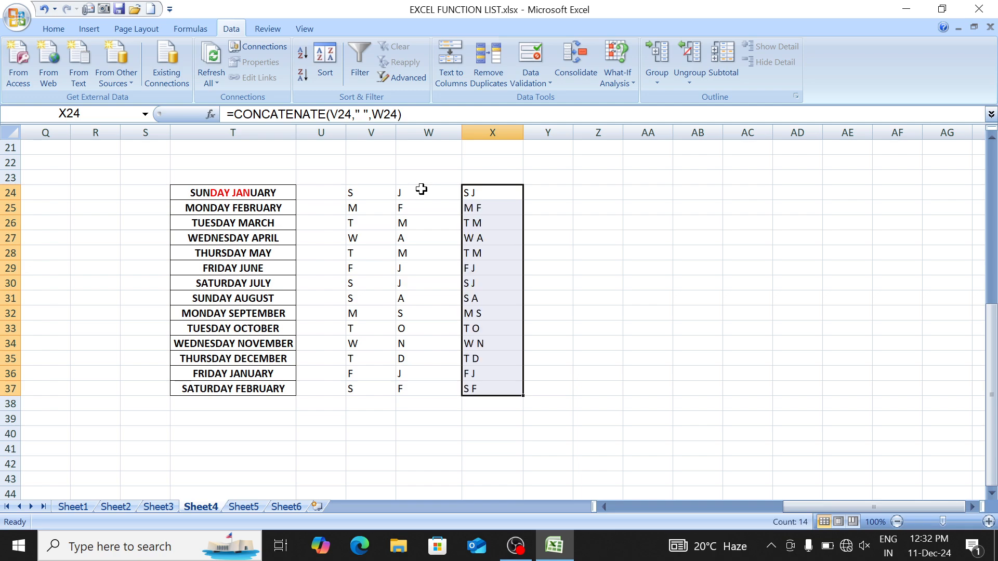
Step: Review the LEFT, MID and CONCATENATE formulas in V24:X24, then clear V24:X37
{"action": "key", "text": "Left"}
{"action": "key", "text": "Left"}
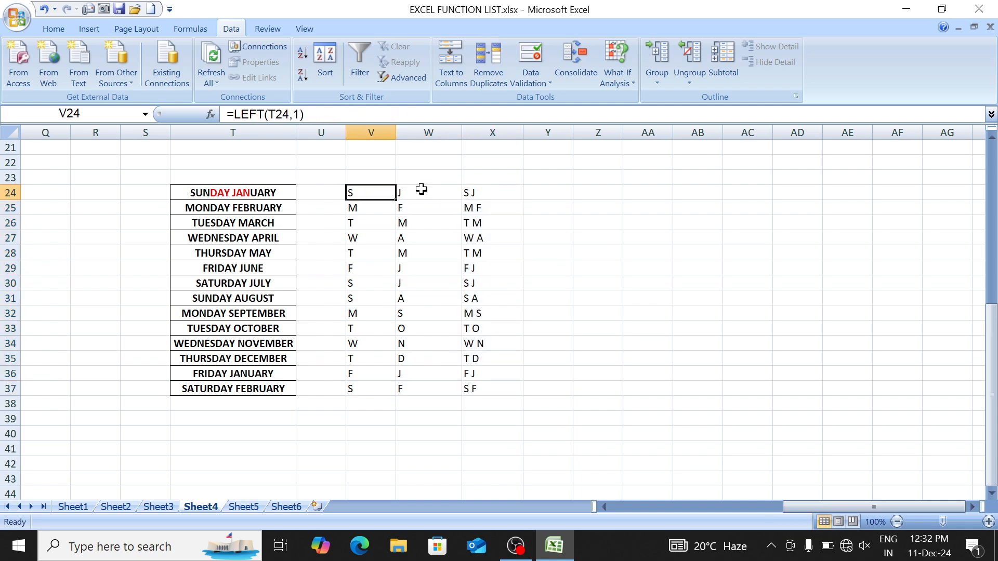
{"action": "key", "text": "Right"}
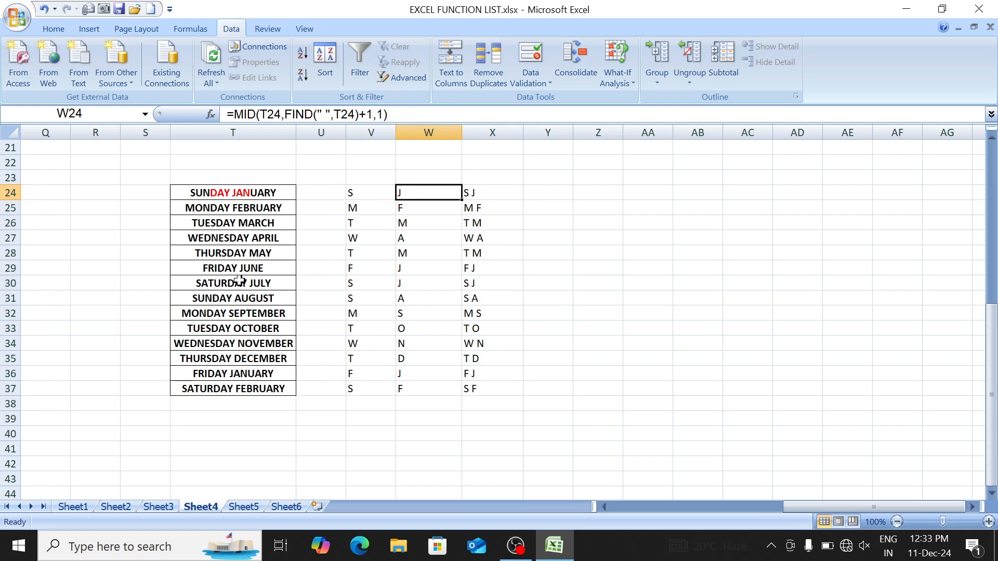
{"action": "key", "text": "Right"}
{"action": "key", "text": "ctrl+shift+Down"}
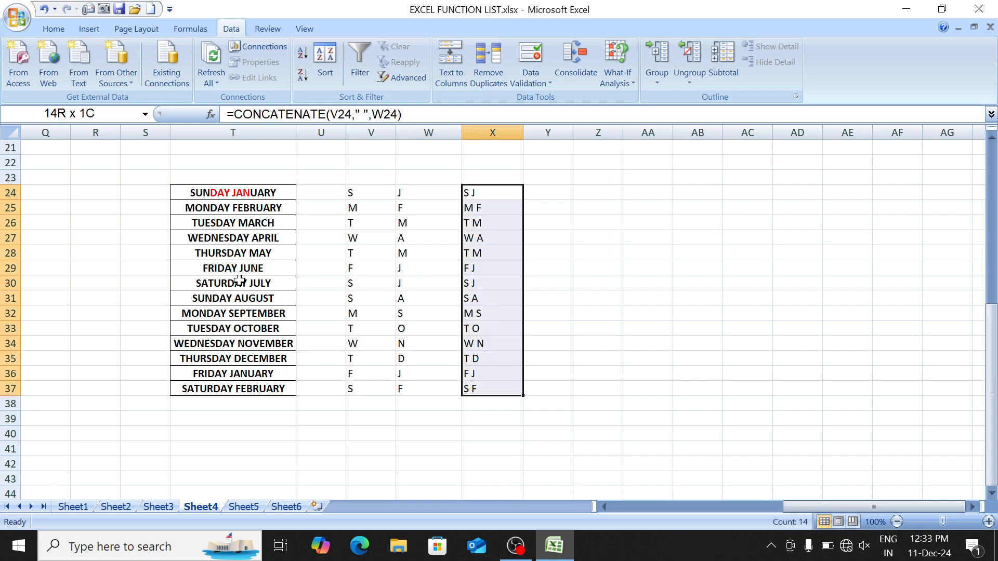
{"action": "key", "text": "ctrl+Left"}
{"action": "key", "text": "ctrl+shift+Right"}
{"action": "key", "text": "ctrl+shift+Down"}
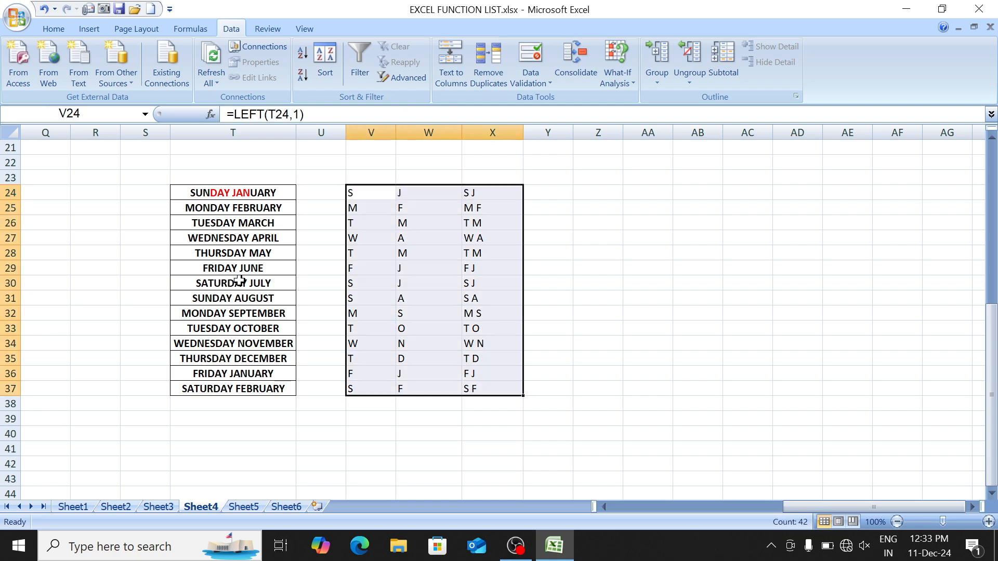
{"action": "key", "text": "Delete"}
{"action": "key", "text": "shift+BackSpace"}
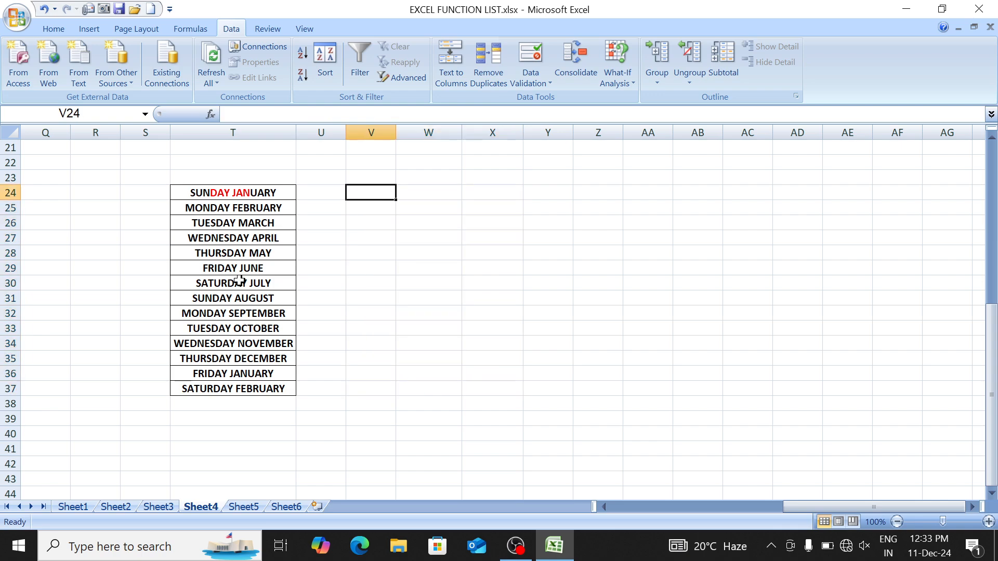
Step: Start =CONCATENATE(LEFT(T24,1)," ", in V24
{"action": "type", "text": "=CONC"}
{"action": "key", "text": "Tab"}
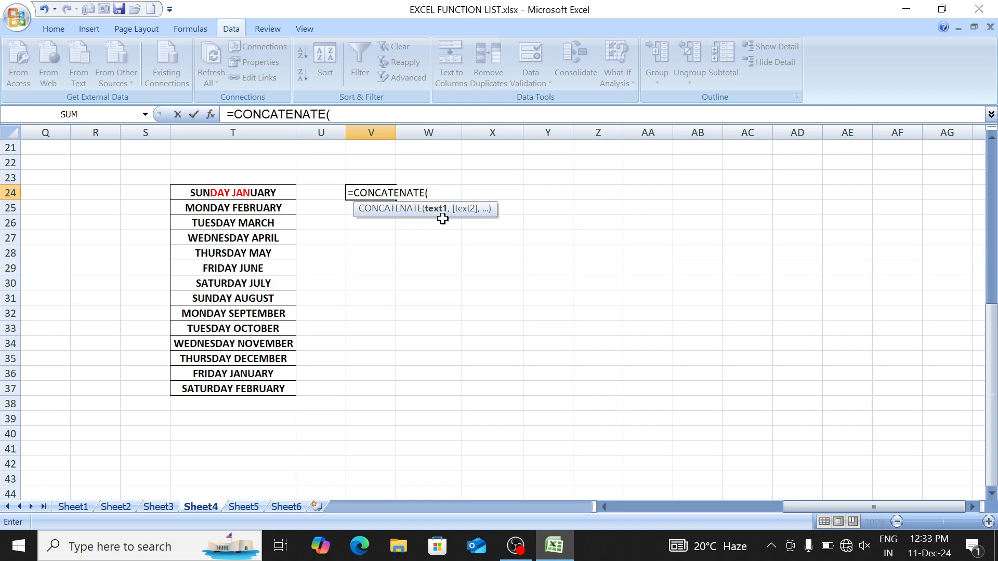
{"action": "type", "text": "LE"}
{"action": "key", "text": "Tab"}
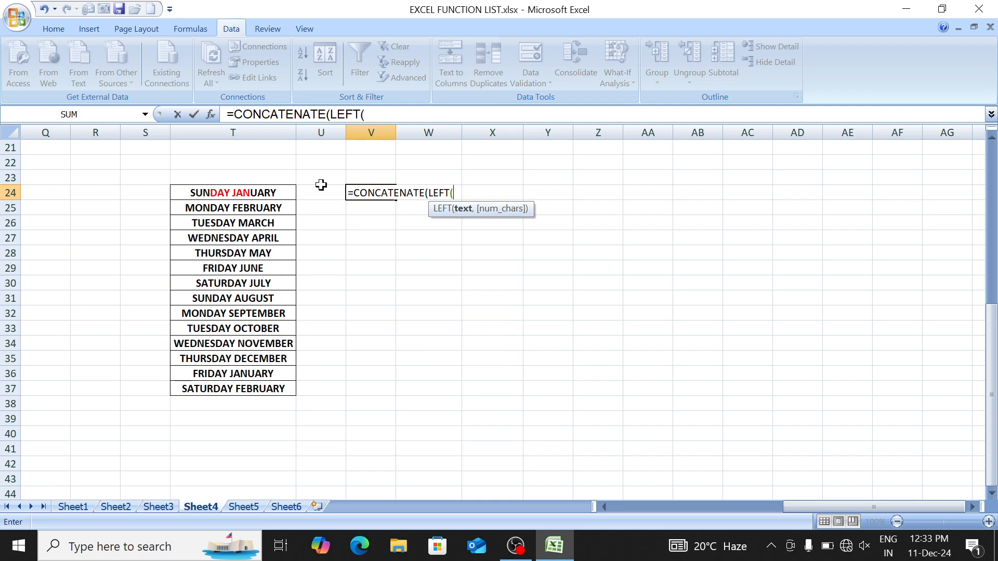
{"action": "left_click", "coordinate": [275, 193]}
{"action": "type", "text": ","}
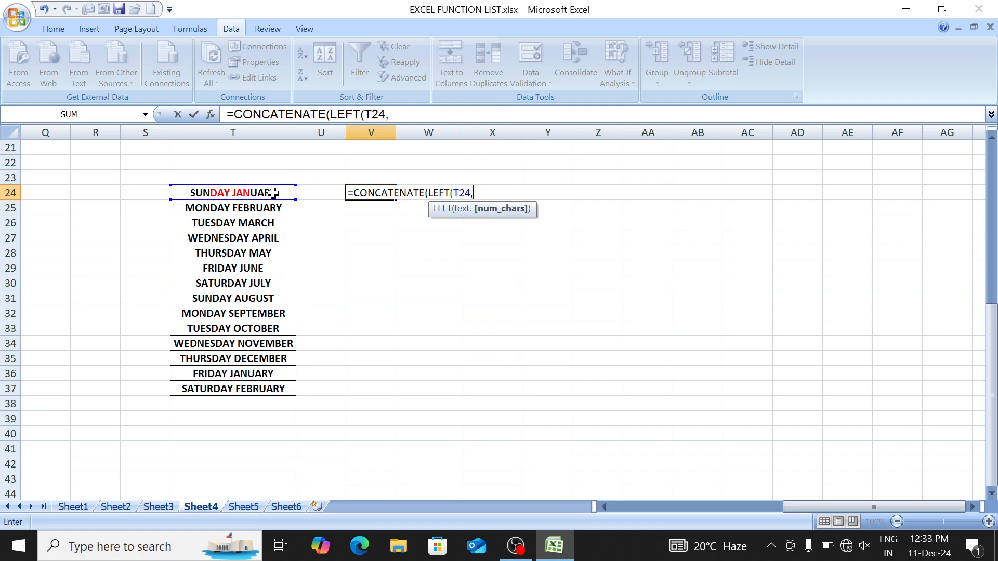
{"action": "type", "text": "1)"}
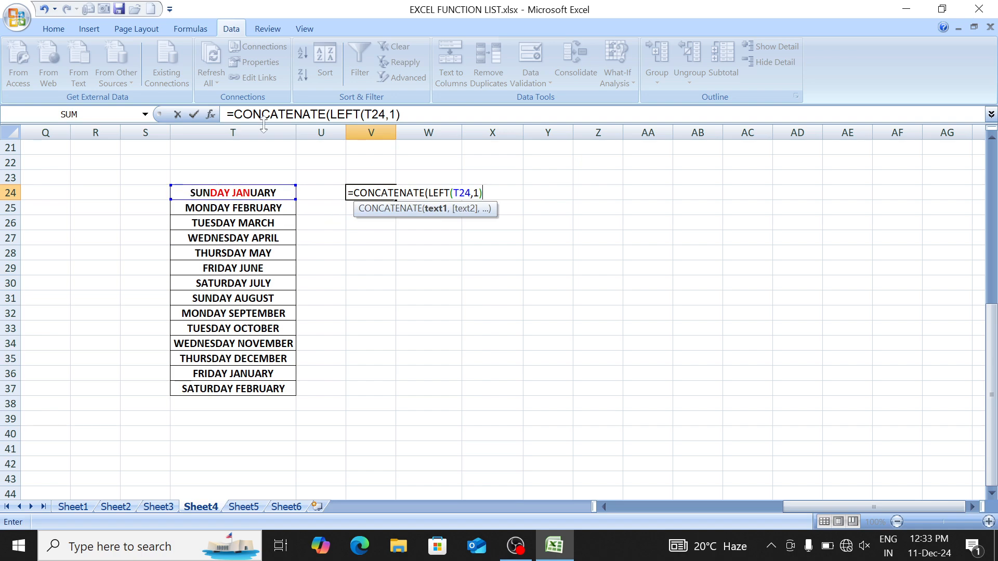
{"action": "type", "text": ",\" "}
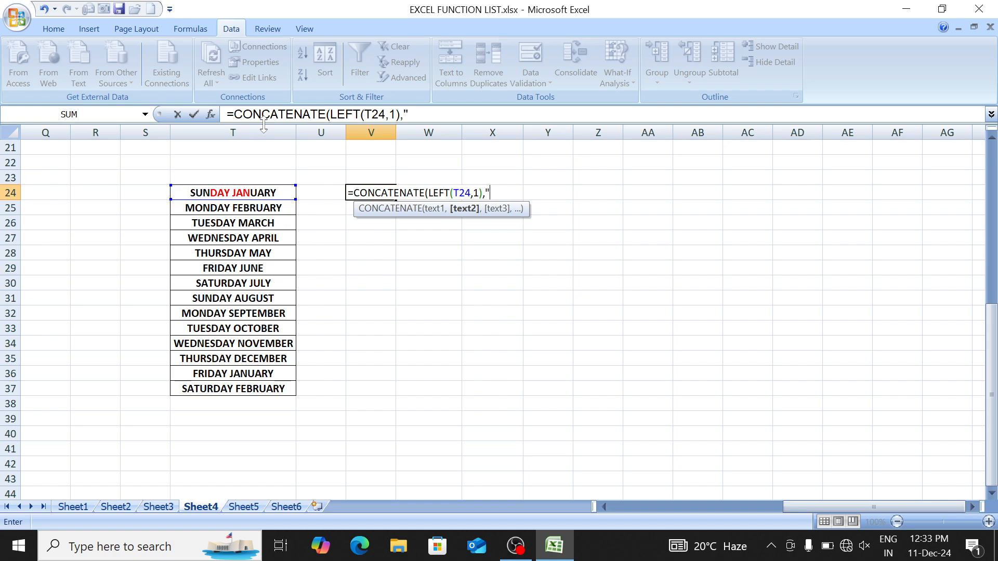
{"action": "type", "text": "\","}
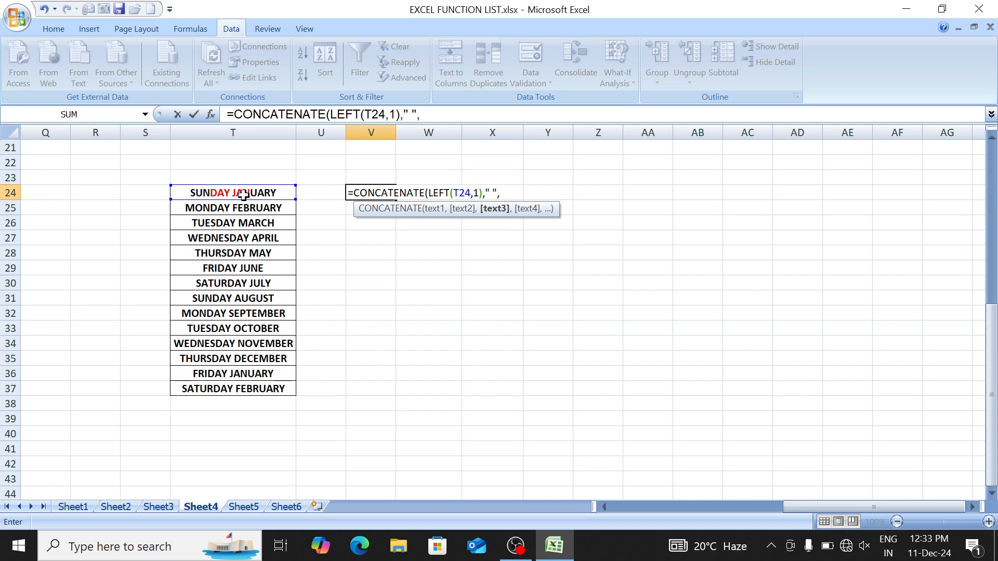
Step: Add MID(T24,FIND(" ",T24)+1,1) and close the nested CONCATENATE formula
{"action": "type", "text": "MID("}
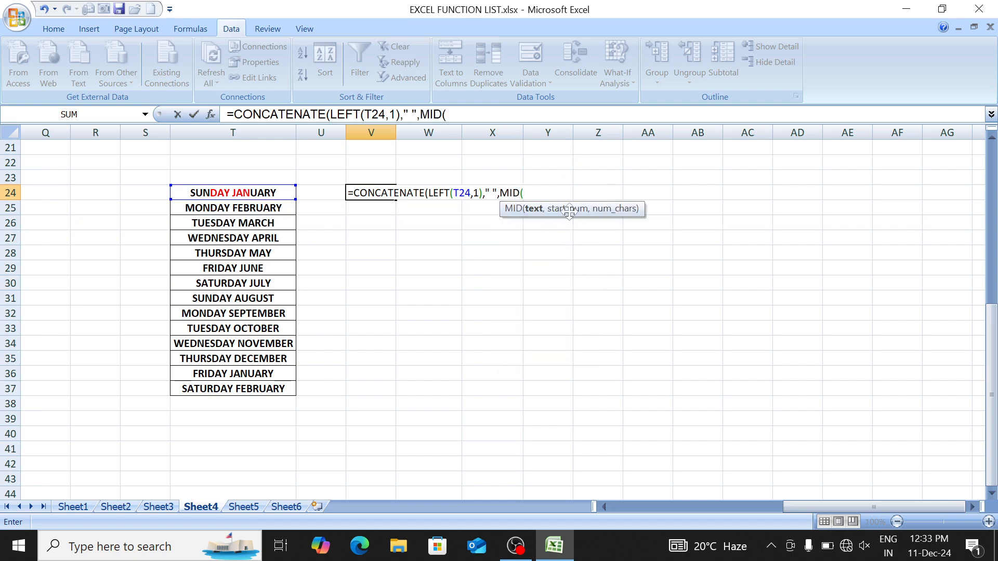
{"action": "left_click", "coordinate": [284, 193]}
{"action": "type", "text": ","}
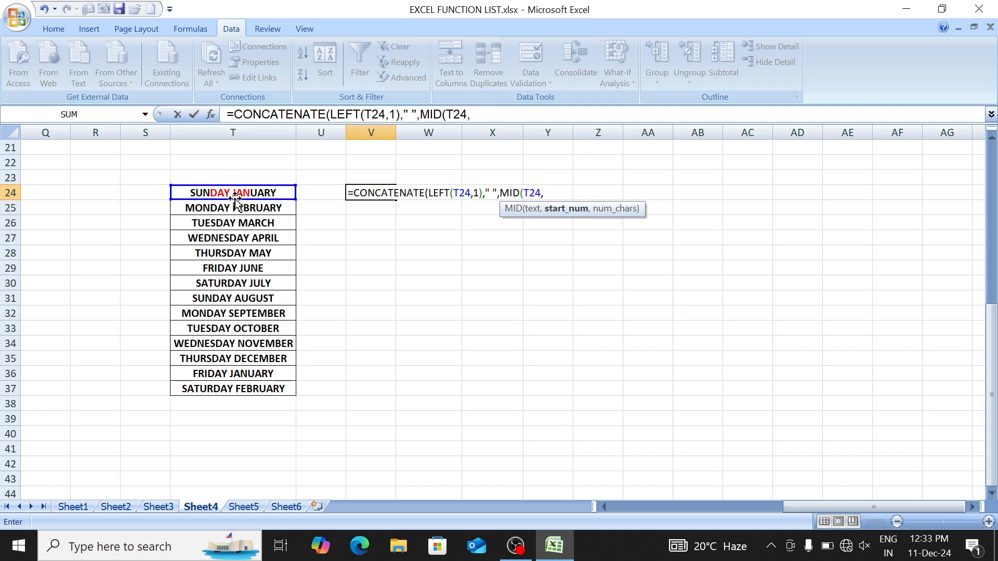
{"action": "type", "text": "FIND("}
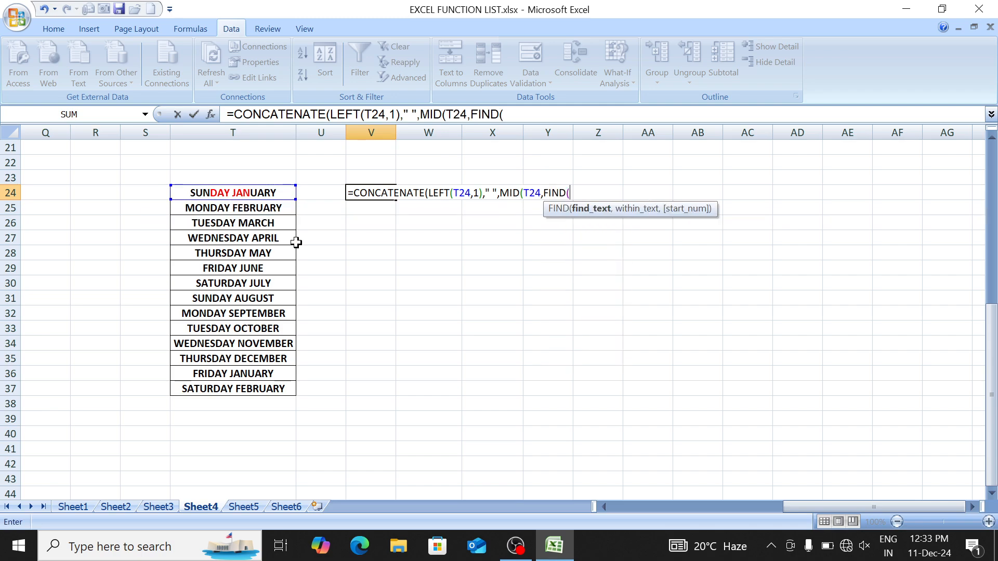
{"action": "type", "text": "\" \","}
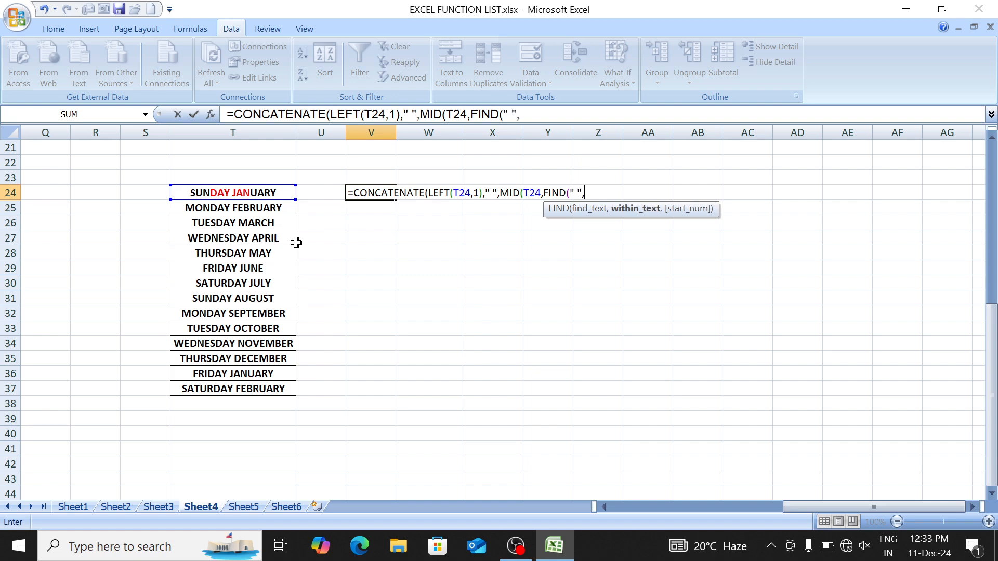
{"action": "left_click", "coordinate": [287, 194]}
{"action": "type", "text": ")"}
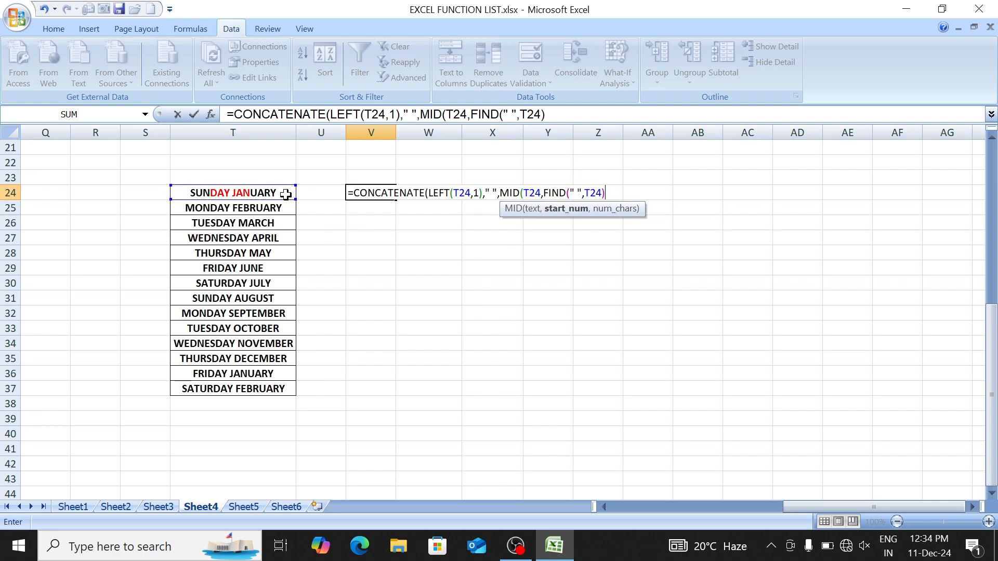
{"action": "type", "text": "+1,"}
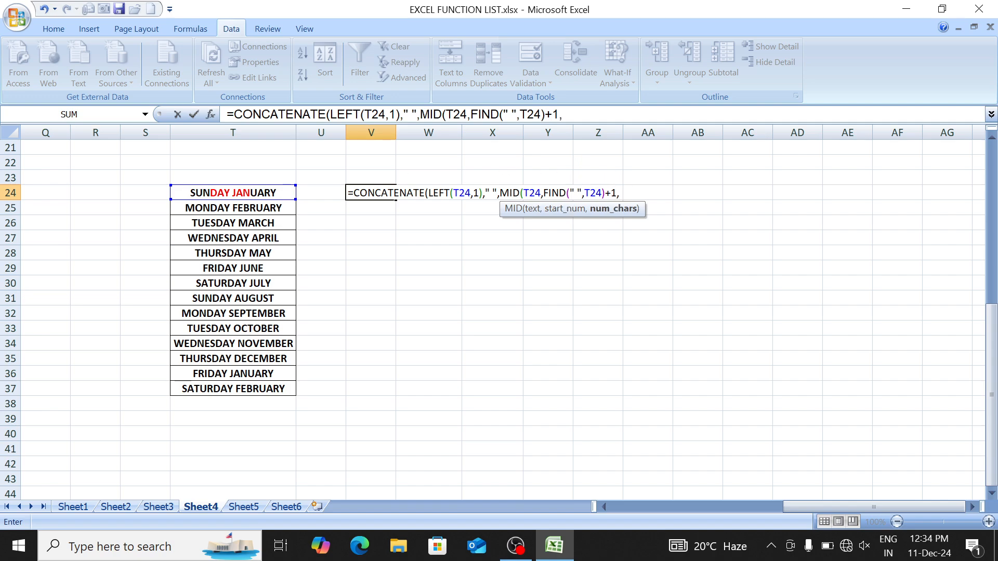
{"action": "type", "text": "1"}
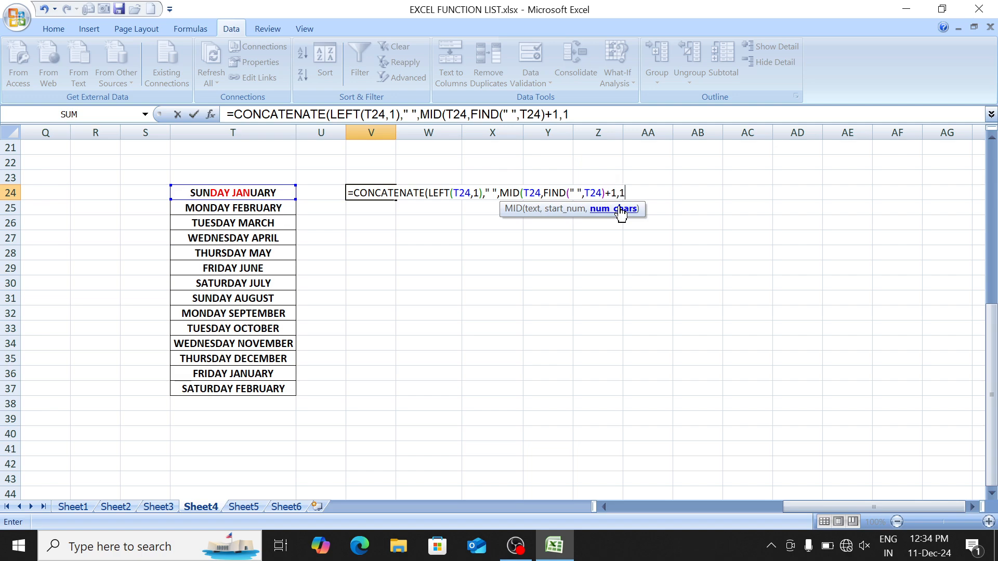
{"action": "type", "text": ")"}
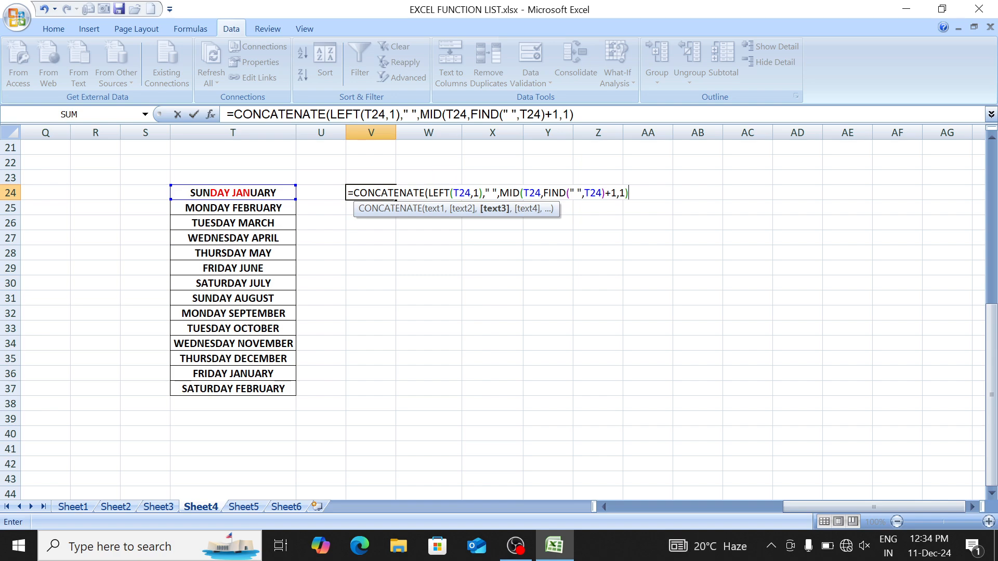
{"action": "left_click_drag", "start_coordinate": [432, 193], "coordinate": [471, 193]}
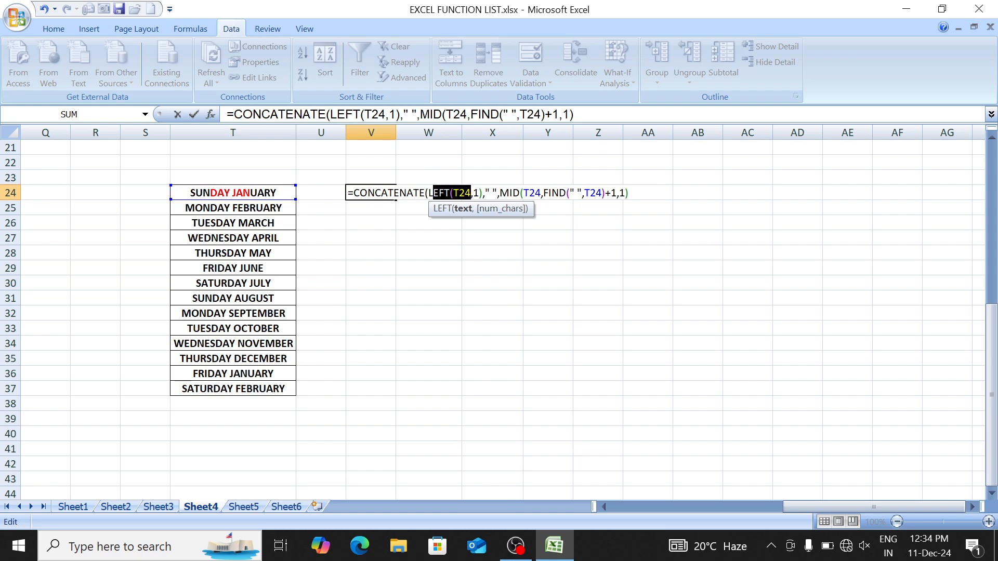
{"action": "left_click_drag", "start_coordinate": [510, 192], "coordinate": [625, 193]}
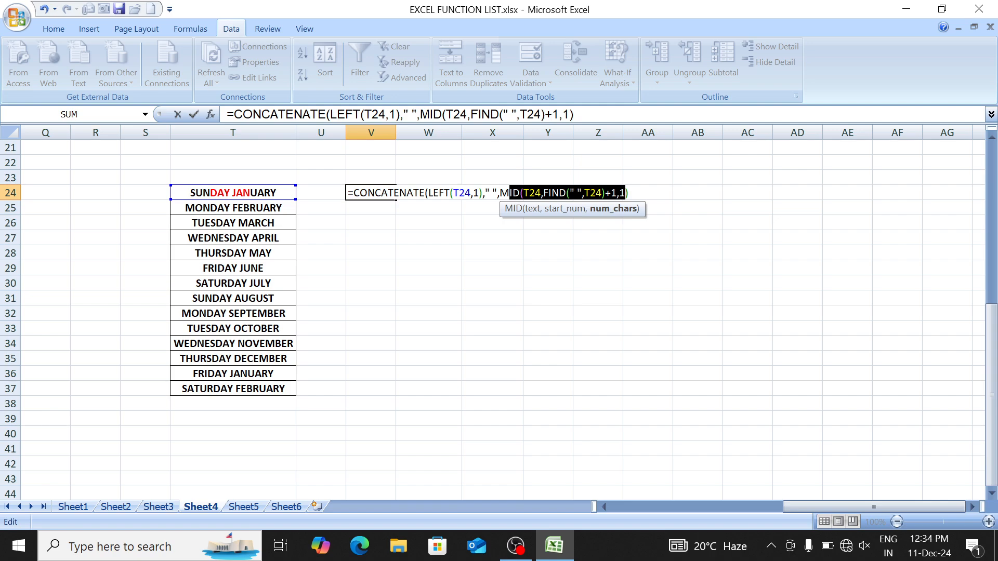
{"action": "left_click", "coordinate": [629, 193]}
{"action": "type", "text": ")"}
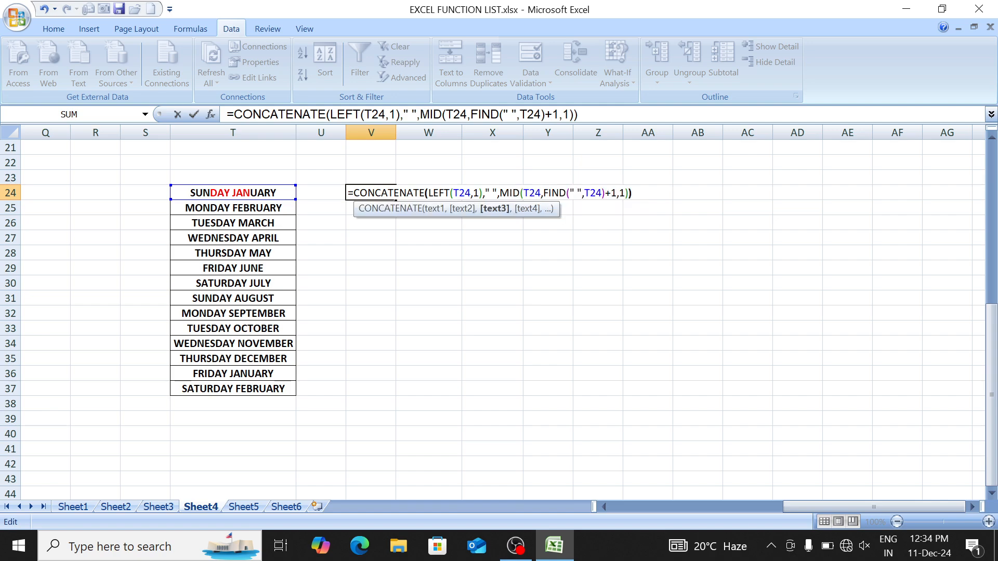
{"action": "key", "text": "Return"}
Step: Fill the initials formula down to V37, recheck V24, and switch to Sheet1
{"action": "key", "text": "Up"}
{"action": "key", "text": "shift+Down"}
{"action": "key", "text": "shift+Down"}
{"action": "key", "text": "shift+Down"}
{"action": "key", "text": "shift+Down"}
{"action": "key", "text": "shift+Down"}
{"action": "key", "text": "shift+Down"}
{"action": "key", "text": "shift+Down"}
{"action": "key", "text": "shift+Down"}
{"action": "key", "text": "shift+Down"}
{"action": "key", "text": "shift+Down"}
{"action": "key", "text": "shift+Down"}
{"action": "key", "text": "shift+Down"}
{"action": "key", "text": "shift+Down"}
{"action": "key", "text": "shift+Down"}
{"action": "key", "text": "shift+Down"}
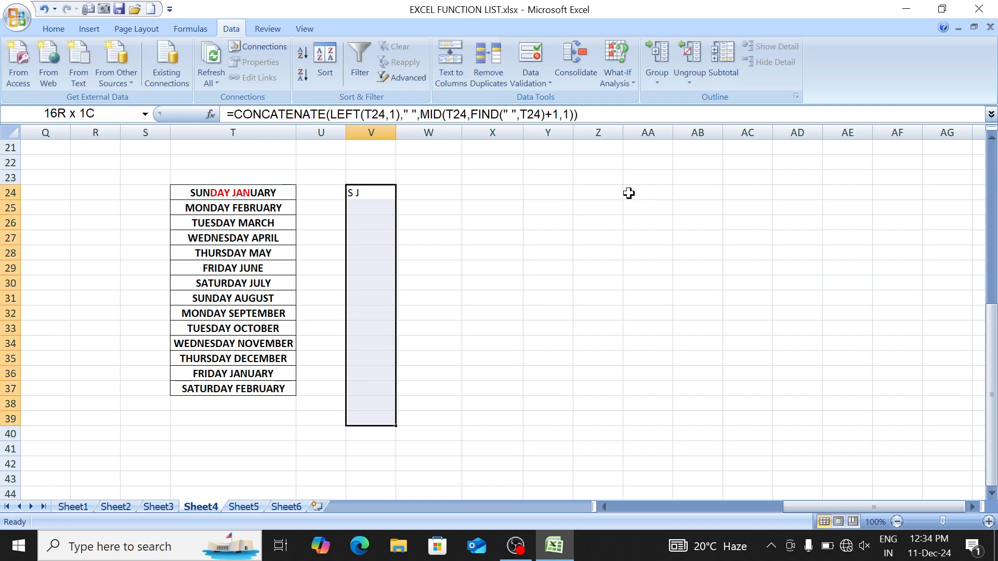
{"action": "key", "text": "shift+Up"}
{"action": "key", "text": "shift+Up"}
{"action": "key", "text": "shift+Up"}
{"action": "key", "text": "shift+Down"}
{"action": "key", "text": "ctrl+d"}
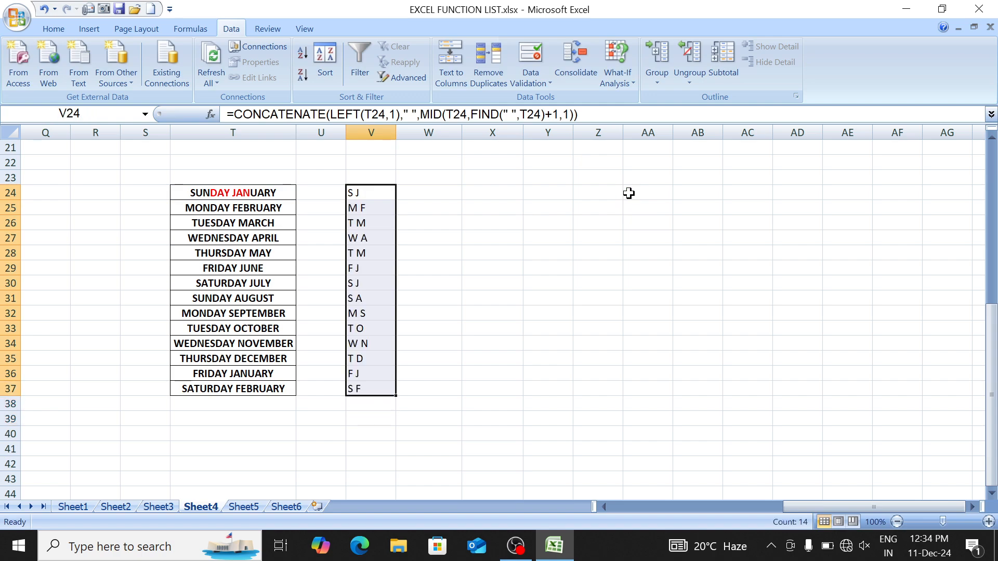
{"action": "key", "text": "Up"}
{"action": "key", "text": "Up"}
{"action": "key", "text": "Up"}
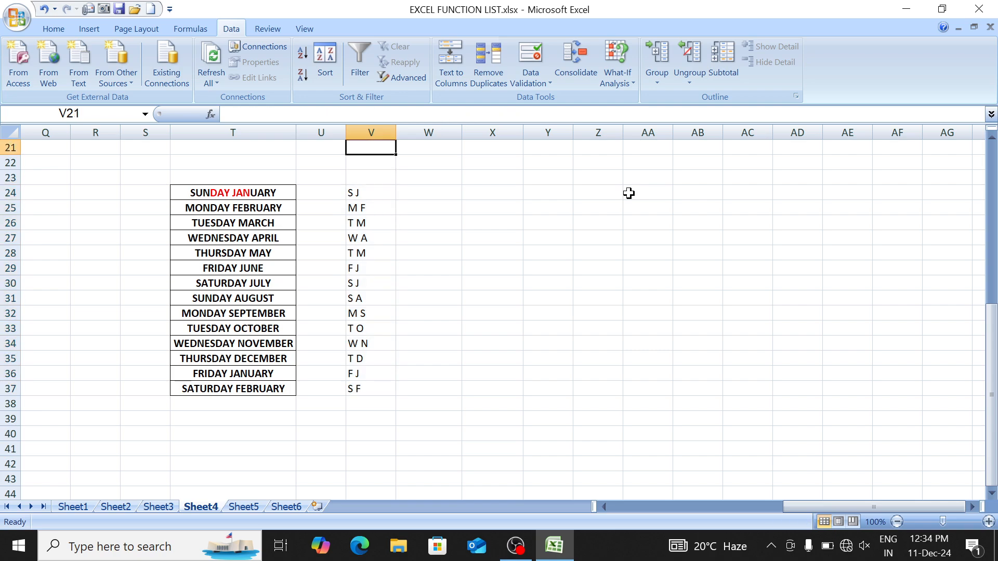
{"action": "key", "text": "Down"}
{"action": "key", "text": "Down"}
{"action": "key", "text": "Down"}
{"action": "key", "text": "F2"}
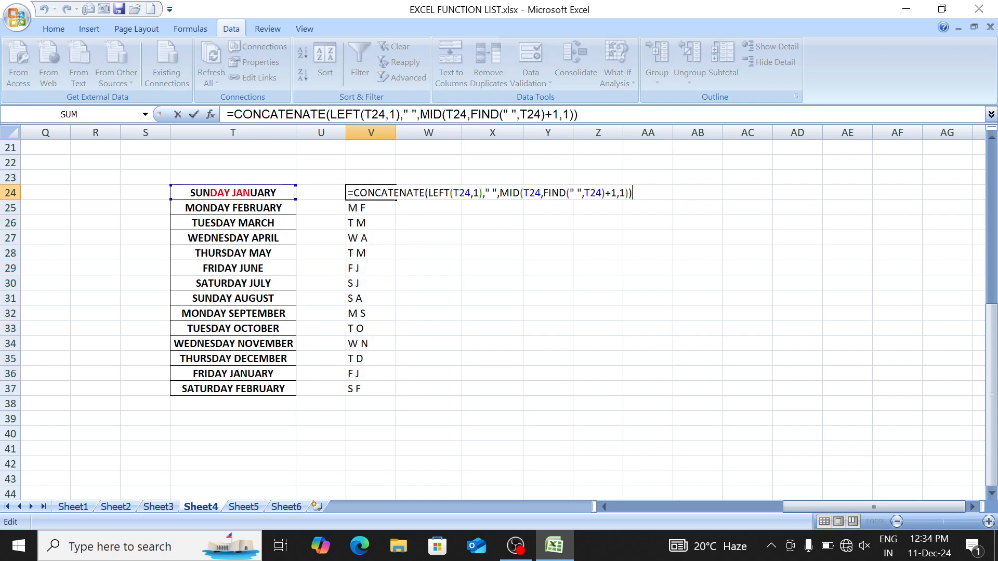
{"action": "key", "text": "Return"}
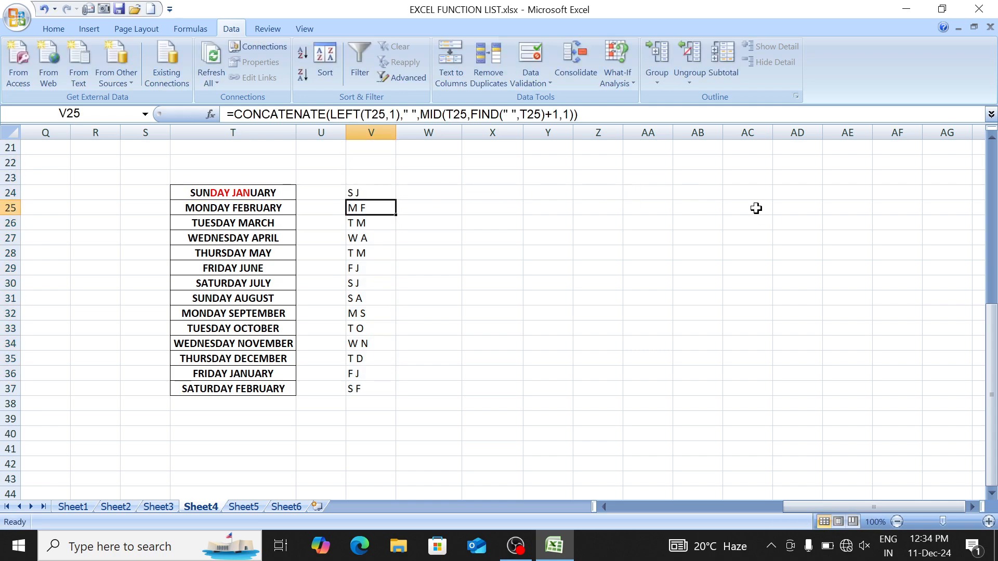
{"action": "key", "text": "ctrl+Up"}
{"action": "key", "text": "ctrl+Up"}
{"action": "key", "text": "ctrl+Page_Up"}
{"action": "key", "text": "ctrl+Page_Up"}
{"action": "key", "text": "ctrl+Page_Up"}
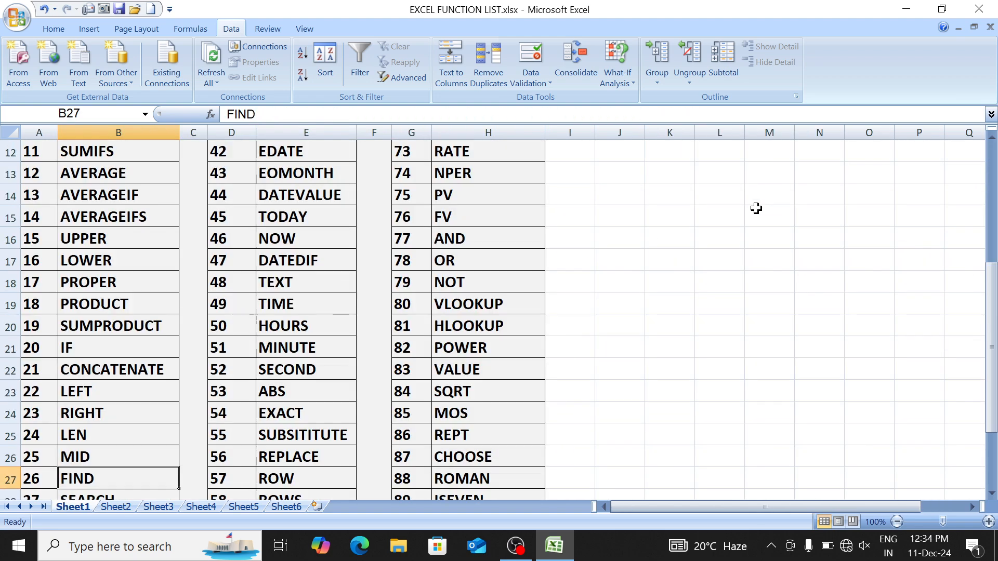
Step: Browse the SEARCH, ISERROR and IFERROR entries on Sheet1, then return to Sheet4
{"action": "key", "text": "Down"}
{"action": "key", "text": "Down"}
{"action": "key", "text": "Up"}
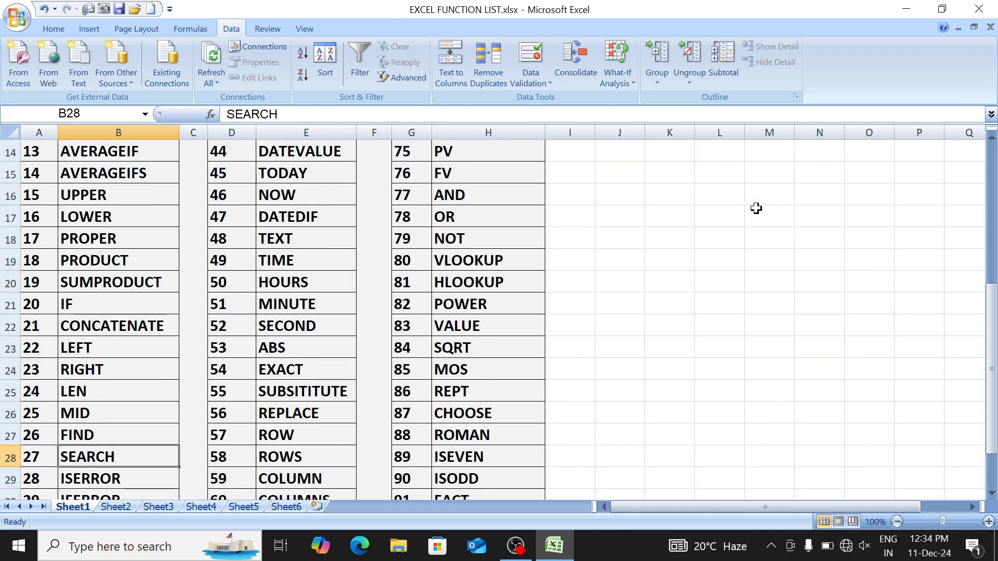
{"action": "key", "text": "Down"}
{"action": "key", "text": "Down"}
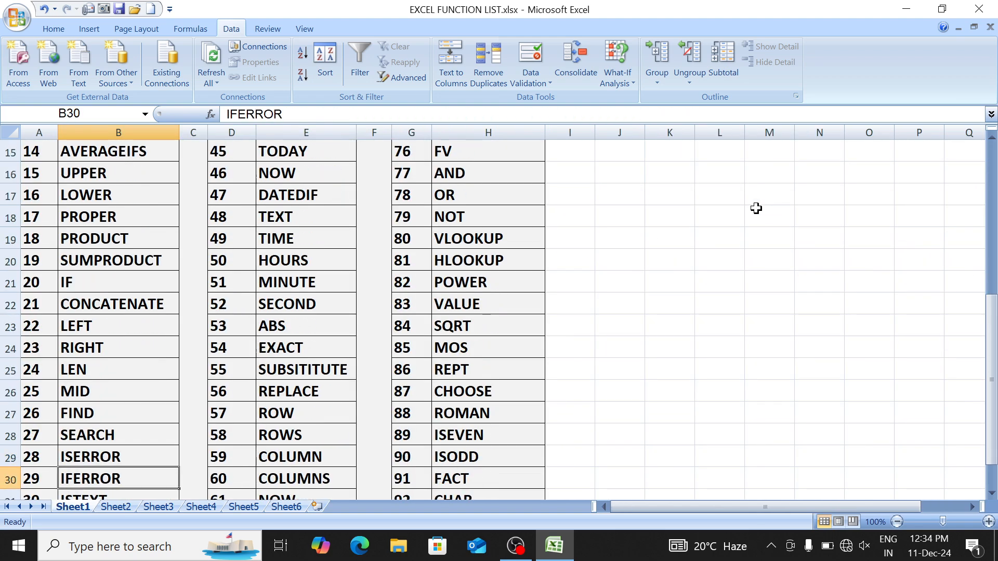
{"action": "key", "text": "Down"}
{"action": "key", "text": "Up"}
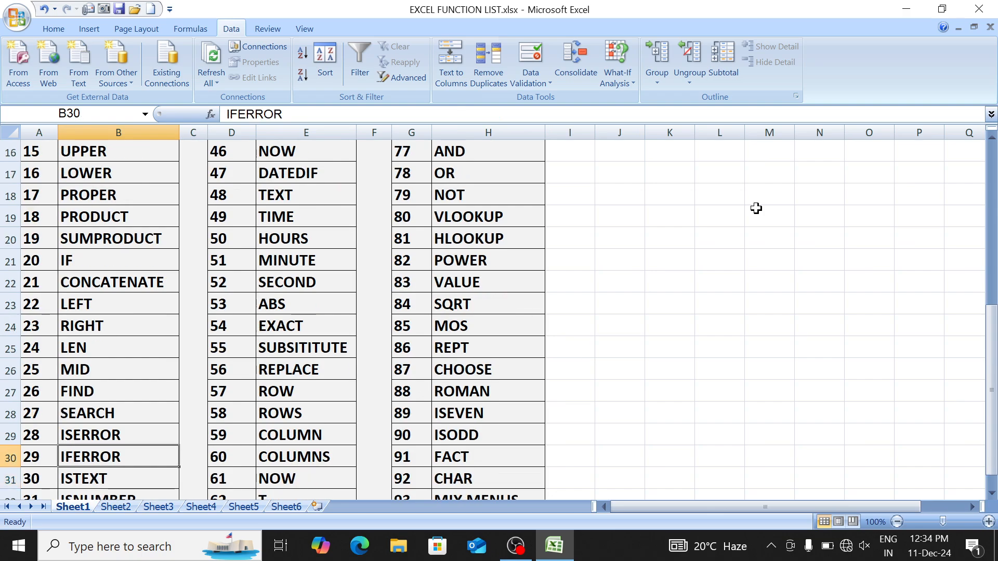
{"action": "key", "text": "Up"}
{"action": "key", "text": "ctrl+Page_Down"}
{"action": "key", "text": "ctrl+Page_Down"}
{"action": "key", "text": "ctrl+Page_Down"}
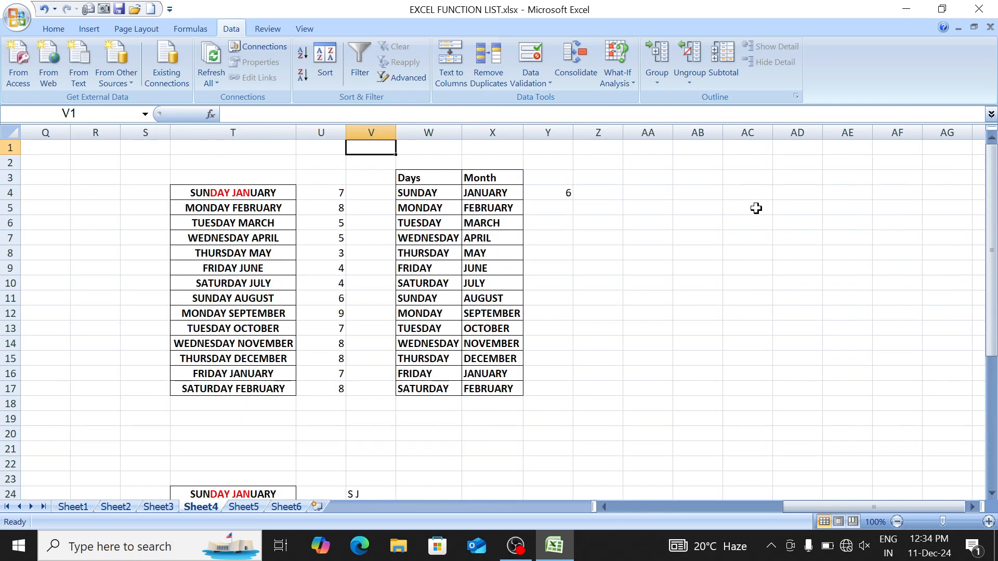
Step: Review the RIGHT and LEN formulas beside the Days column in X4 and Y4
{"action": "key", "text": "Down"}
{"action": "key", "text": "Right"}
{"action": "key", "text": "Down"}
{"action": "key", "text": "Down"}
{"action": "key", "text": "Right"}
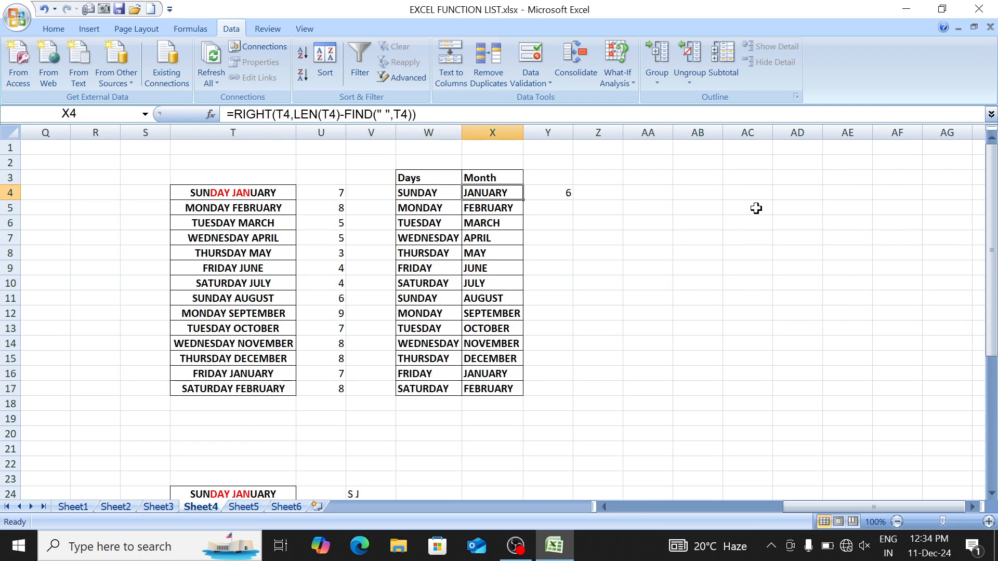
{"action": "key", "text": "Left"}
{"action": "key", "text": "Right"}
{"action": "key", "text": "Right"}
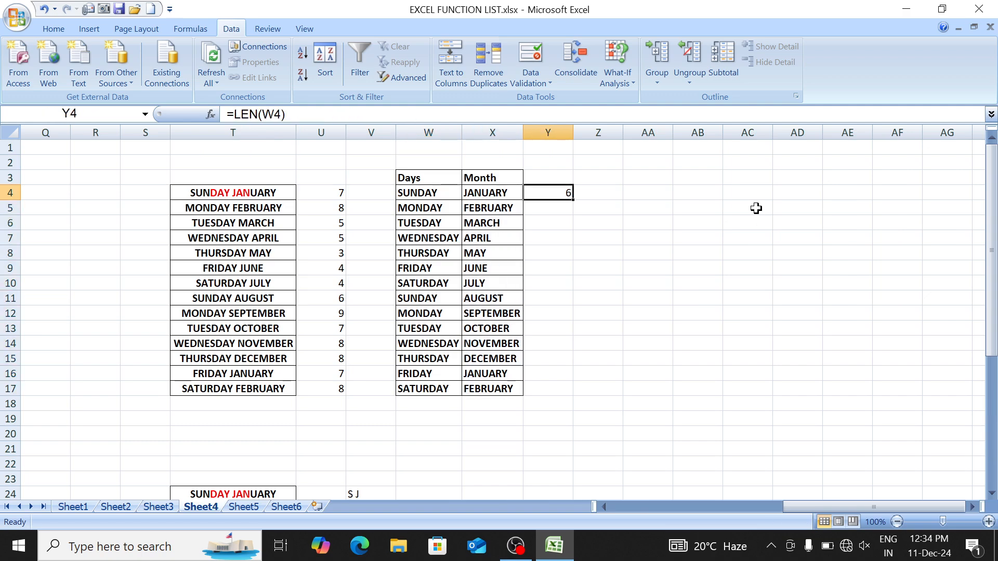
{"action": "key", "text": "Right"}
{"action": "key", "text": "Right"}
{"action": "key", "text": "Right"}
{"action": "key", "text": "Right"}
{"action": "key", "text": "Right"}
{"action": "key", "text": "Right"}
{"action": "key", "text": "Right"}
{"action": "key", "text": "Right"}
{"action": "key", "text": "Right"}
{"action": "key", "text": "Right"}
{"action": "key", "text": "Right"}
{"action": "key", "text": "Right"}
{"action": "key", "text": "Right"}
{"action": "key", "text": "Right"}
{"action": "key", "text": "Right"}
{"action": "key", "text": "Right"}
{"action": "key", "text": "Right"}
{"action": "key", "text": "Right"}
{"action": "key", "text": "Right"}
{"action": "key", "text": "Right"}
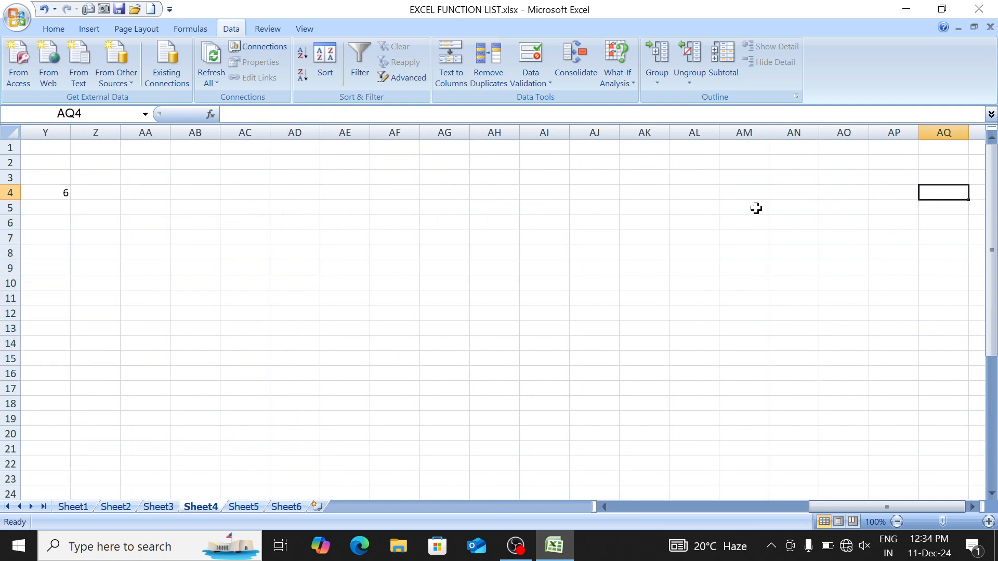
{"action": "key", "text": "Left"}
{"action": "key", "text": "Left"}
{"action": "key", "text": "Left"}
{"action": "key", "text": "Left"}
{"action": "key", "text": "Left"}
{"action": "key", "text": "Left"}
{"action": "key", "text": "Left"}
{"action": "key", "text": "Left"}
{"action": "key", "text": "Left"}
{"action": "key", "text": "Left"}
{"action": "key", "text": "Left"}
{"action": "key", "text": "Left"}
{"action": "key", "text": "Left"}
{"action": "key", "text": "Left"}
{"action": "key", "text": "Left"}
{"action": "key", "text": "Left"}
{"action": "key", "text": "Right"}
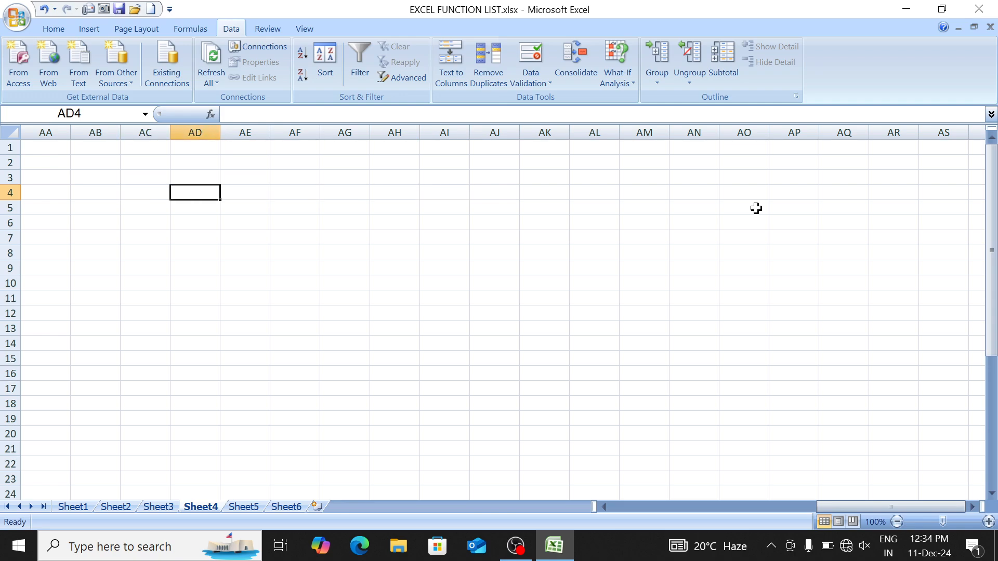
Step: Enter 'Januray' in the empty cell AD3
{"action": "key", "text": "Up"}
{"action": "type", "text": "Ja"}
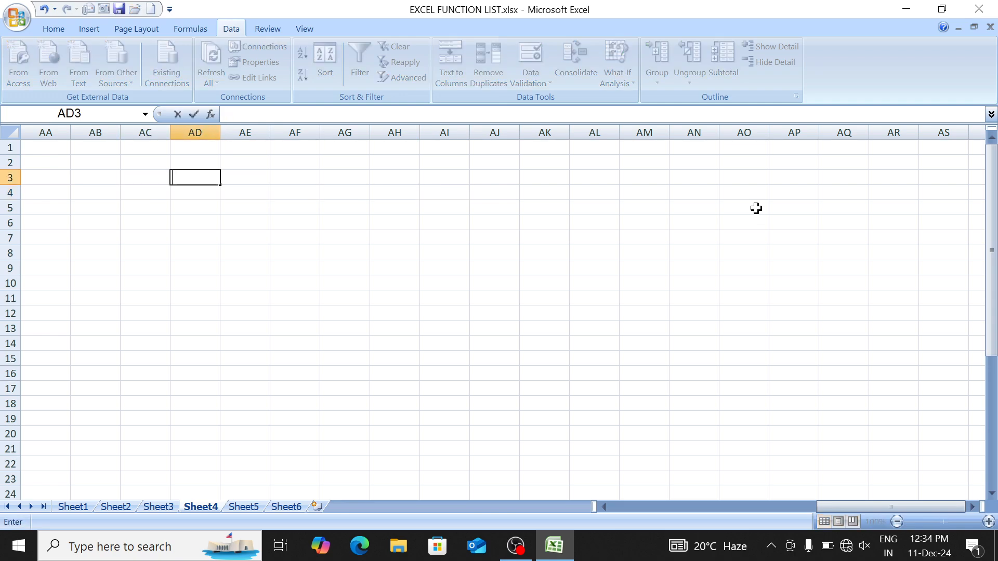
{"action": "type", "text": "n"}
{"action": "key", "text": "BackSpace"}
{"action": "type", "text": "anuray"}
{"action": "key", "text": "ctrl+Return"}
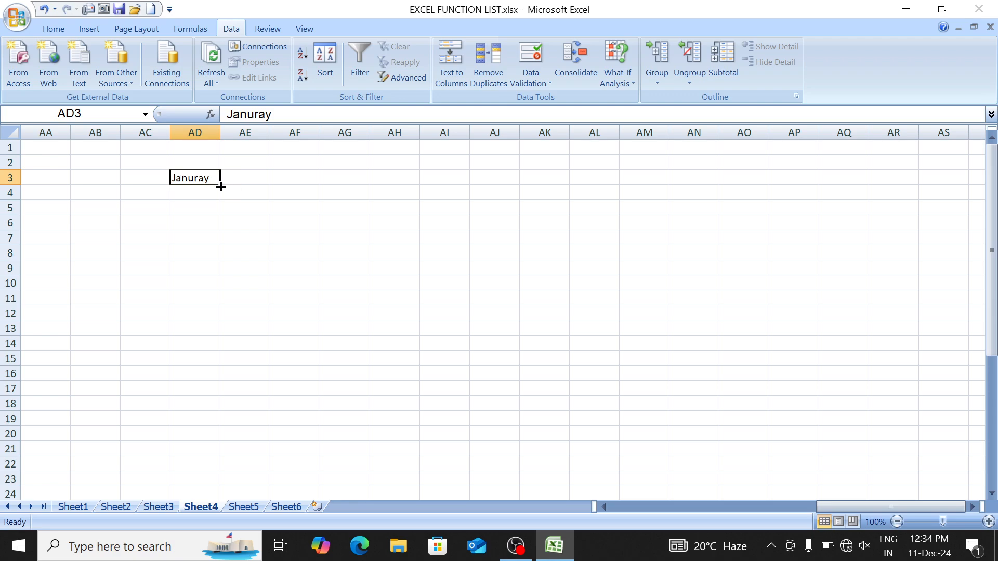
Step: Replace the misspelled entry with January and fill month names down to row 19
{"action": "left_click_drag", "start_coordinate": [221, 187], "coordinate": [215, 390]}
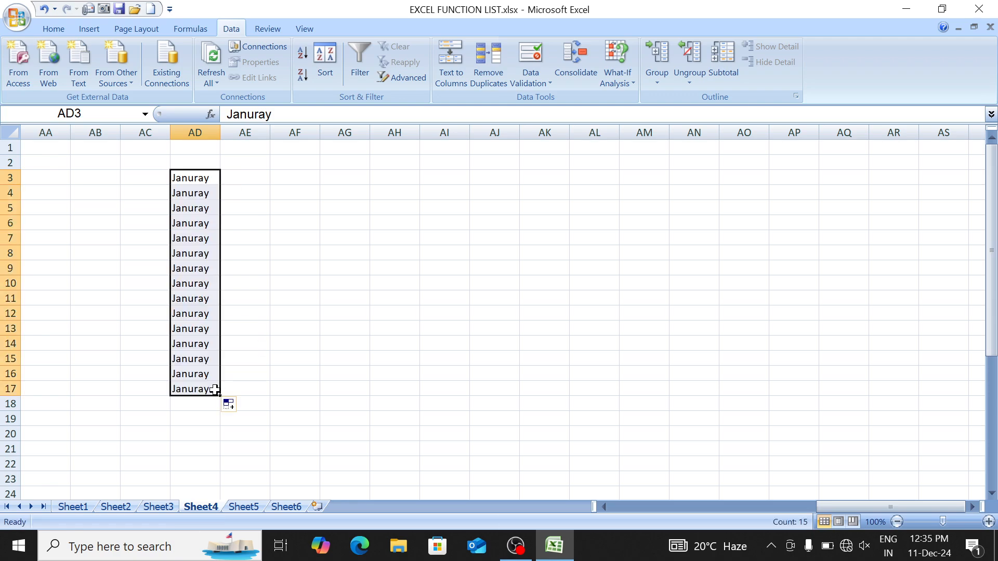
{"action": "key", "text": "Delete"}
{"action": "key", "text": "Down"}
{"action": "type", "text": "Jan"}
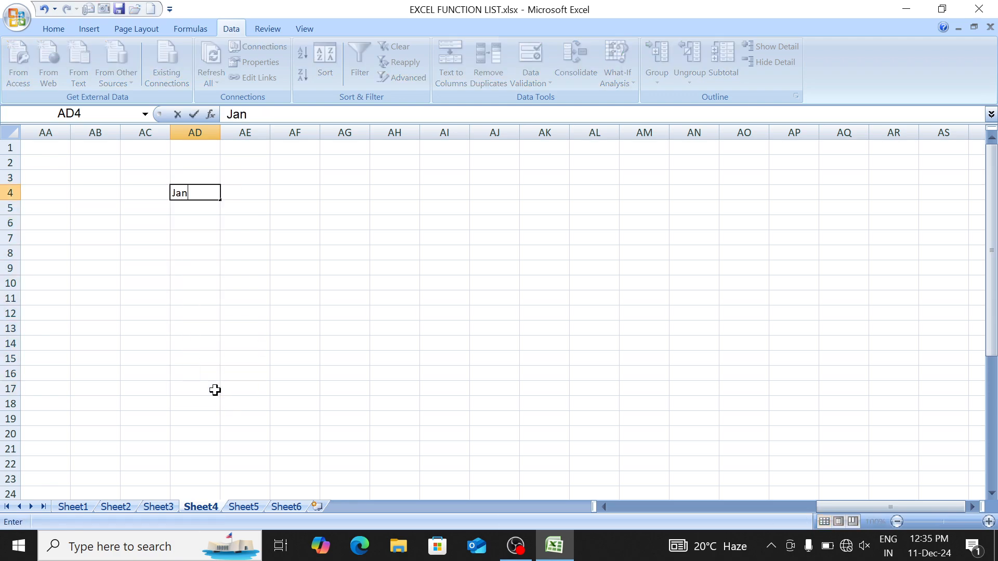
{"action": "type", "text": "uary"}
{"action": "key", "text": "Return"}
{"action": "key", "text": "Up"}
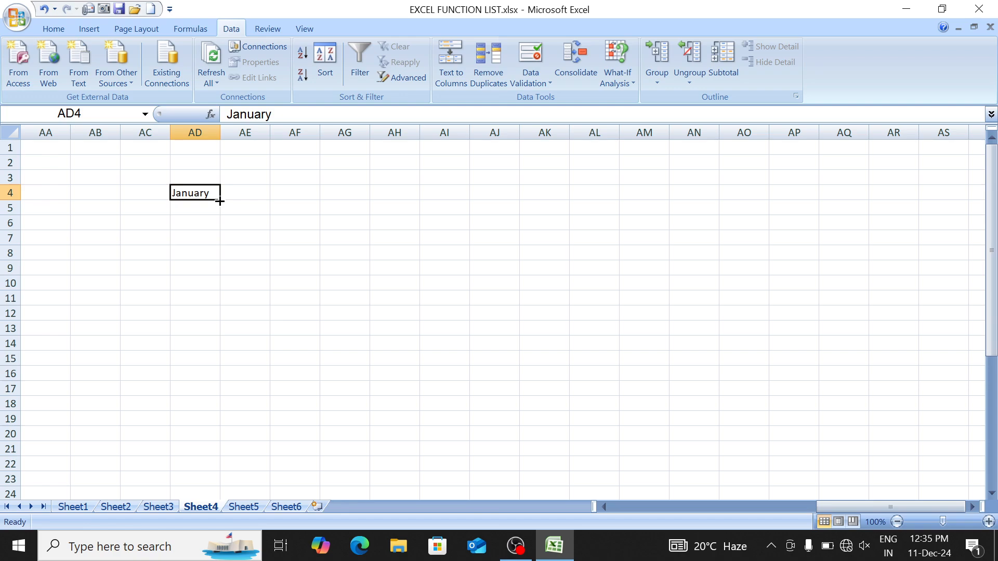
{"action": "left_click_drag", "start_coordinate": [219, 201], "coordinate": [206, 419]}
Step: Insert a cell to shift the month list down to AD5:AD20, then select it
{"action": "key", "text": "Down"}
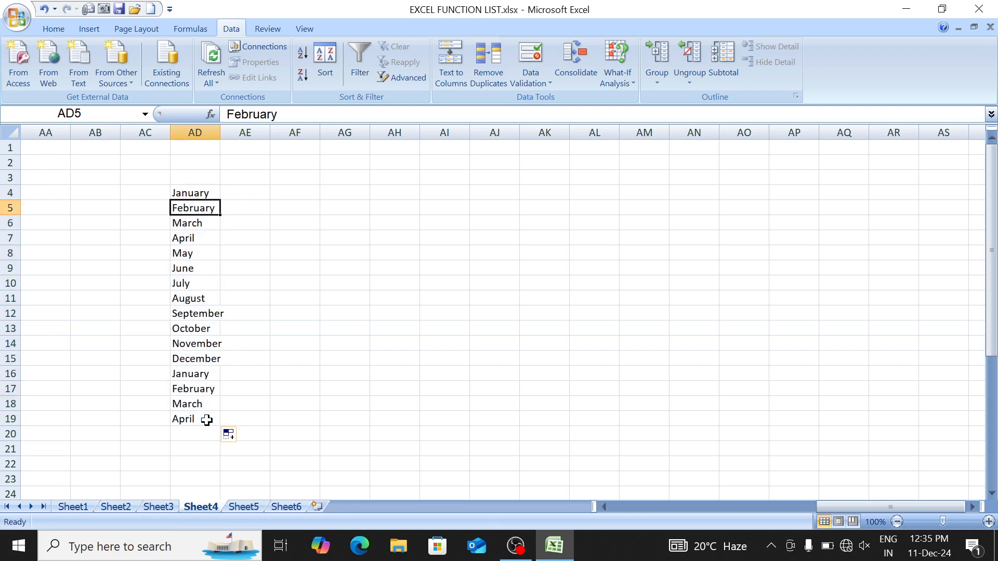
{"action": "key", "text": "Up"}
{"action": "key", "text": "Up"}
{"action": "key", "text": "Up"}
{"action": "key", "text": "Up"}
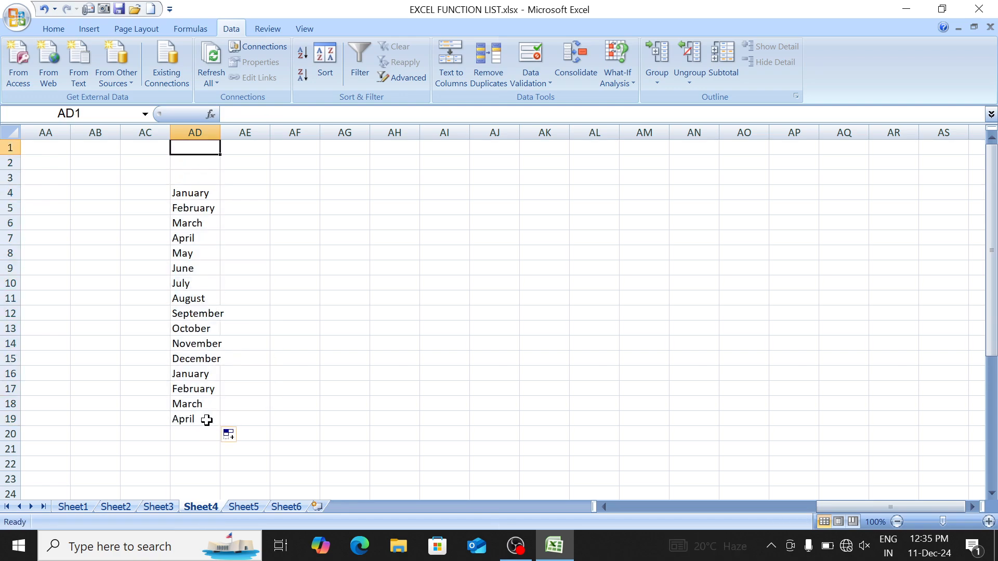
{"action": "key", "text": "ctrl+shift+plus"}
{"action": "key", "text": "Return"}
{"action": "key", "text": "Down"}
{"action": "key", "text": "Down"}
{"action": "key", "text": "ctrl+Down"}
{"action": "key", "text": "ctrl+Down"}
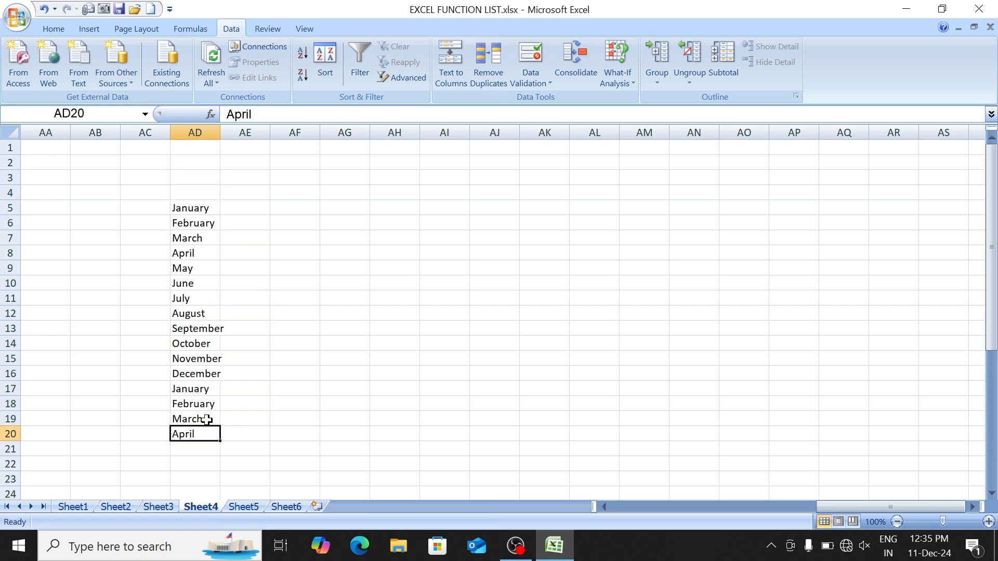
{"action": "key", "text": "ctrl+Up"}
{"action": "key", "text": "ctrl+shift+Down"}
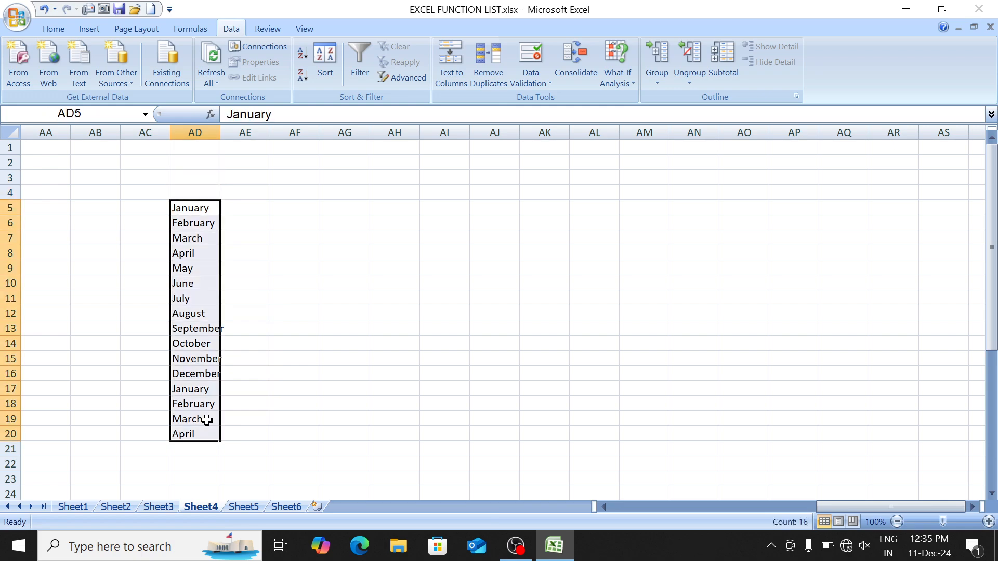
Step: Apply All Borders and Bold to the months in AD5:AD20
{"action": "key", "text": "alt+h"}
{"action": "key", "text": "b"}
{"action": "key", "text": "a"}
{"action": "key", "text": "ctrl+b"}
{"action": "key", "text": "ctrl+shift+Up"}
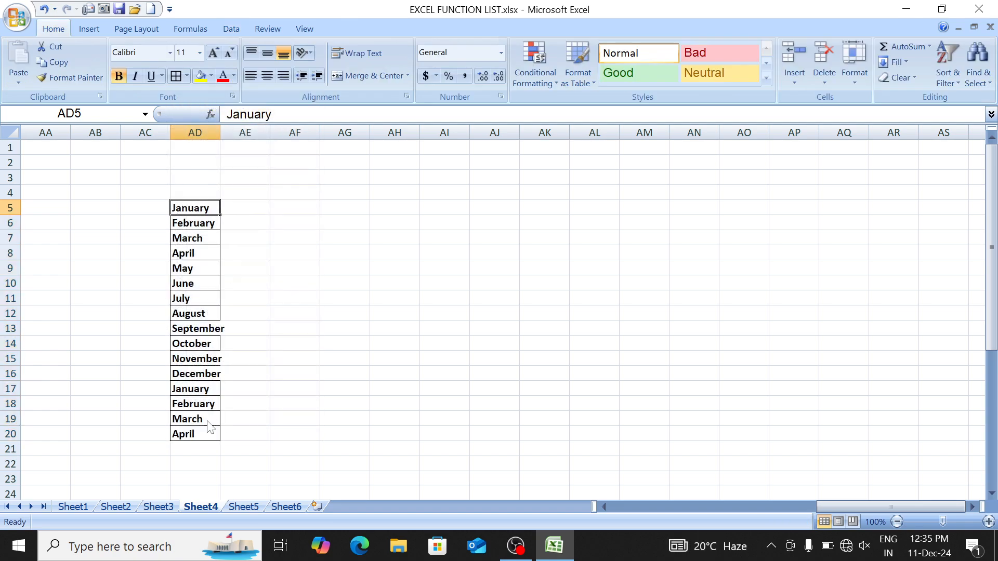
{"action": "key", "text": "Right"}
{"action": "key", "text": "Right"}
{"action": "key", "text": "Right"}
Step: Enter =FIND("a",AD5) in AG5
{"action": "type", "text": "="}
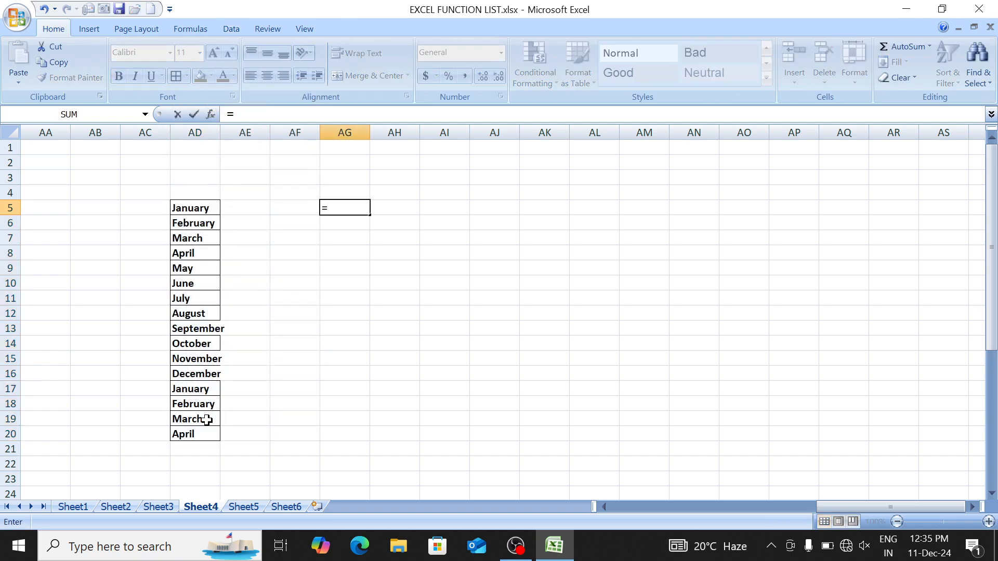
{"action": "type", "text": "fin"}
{"action": "key", "text": "Tab"}
{"action": "type", "text": "\"a"}
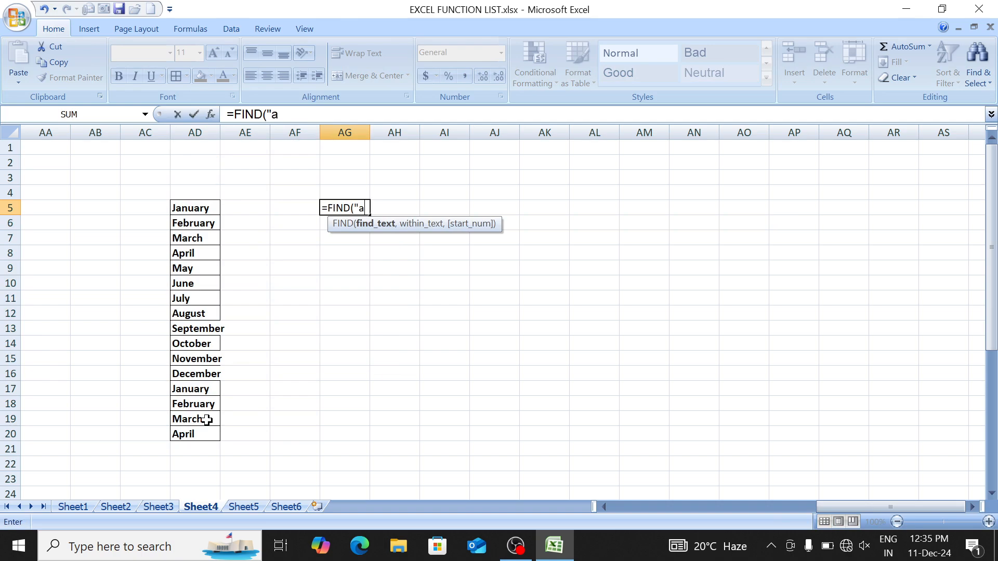
{"action": "type", "text": "\","}
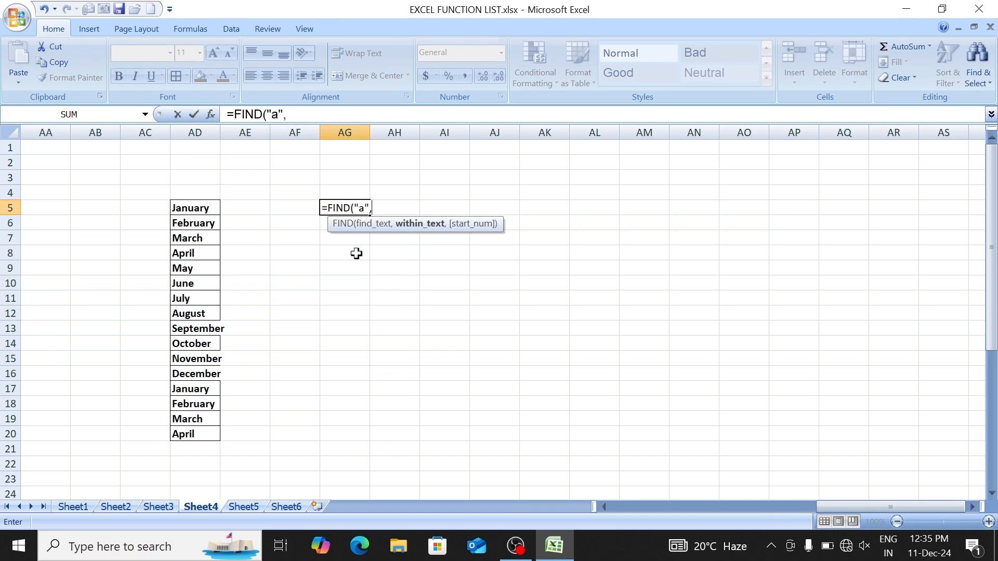
{"action": "left_click", "coordinate": [185, 208]}
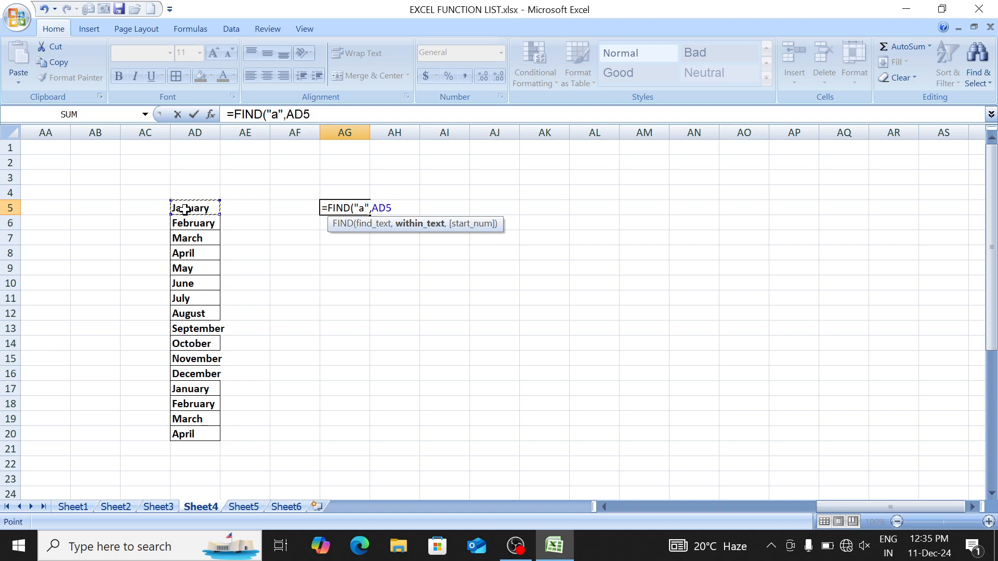
{"action": "type", "text": ")"}
{"action": "key", "text": "Return"}
Step: Fill the FIND formula down AG5:AG20 with Ctrl+D
{"action": "key", "text": "Up"}
{"action": "key", "text": "shift+Down"}
{"action": "key", "text": "shift+Down"}
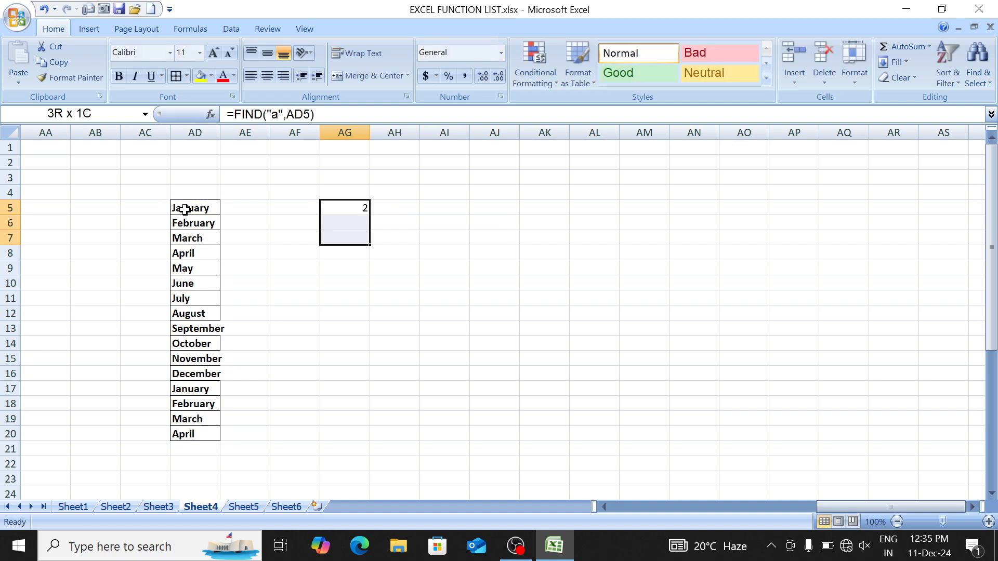
{"action": "key", "text": "shift+Down"}
{"action": "key", "text": "shift+Down"}
{"action": "key", "text": "shift+Down"}
{"action": "key", "text": "shift+Down"}
{"action": "key", "text": "shift+Down"}
{"action": "key", "text": "shift+Down"}
{"action": "key", "text": "shift+Down"}
{"action": "key", "text": "shift+Down"}
{"action": "key", "text": "shift+Down"}
{"action": "key", "text": "shift+Down"}
{"action": "key", "text": "shift+Down"}
{"action": "key", "text": "shift+Down"}
{"action": "key", "text": "shift+Down"}
{"action": "key", "text": "shift+Down"}
{"action": "key", "text": "shift+Up"}
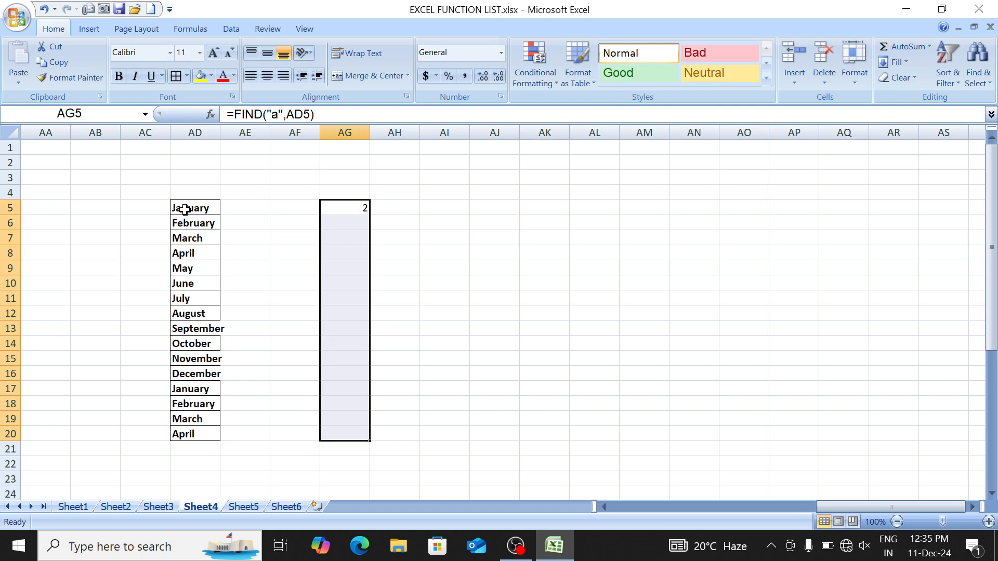
{"action": "key", "text": "ctrl+d"}
Step: Inspect the letters of February and April's FIND formula
{"action": "key", "text": "Down"}
{"action": "key", "text": "Left"}
{"action": "key", "text": "Right"}
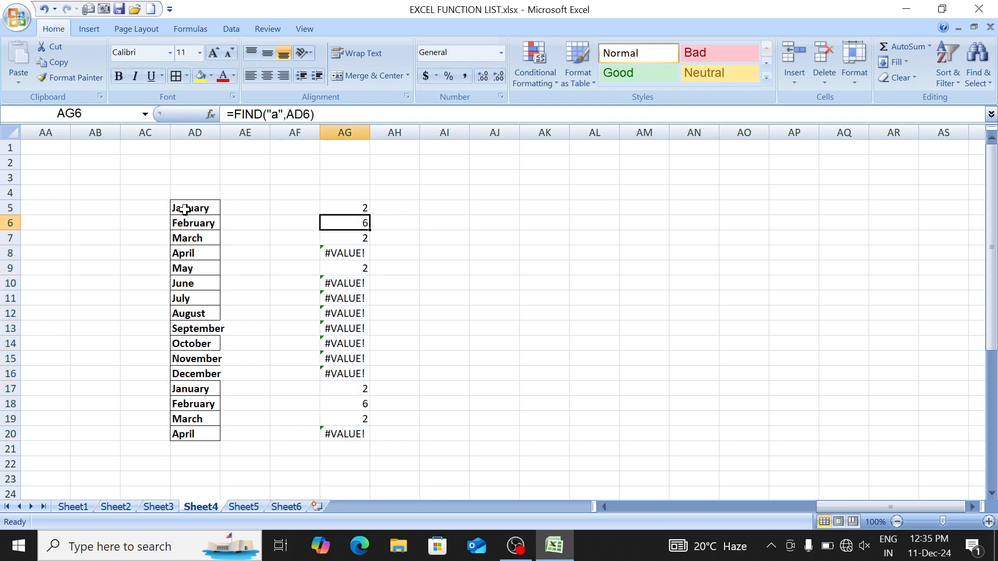
{"action": "key", "text": "Left"}
{"action": "key", "text": "Left"}
{"action": "key", "text": "Left"}
{"action": "key", "text": "F2"}
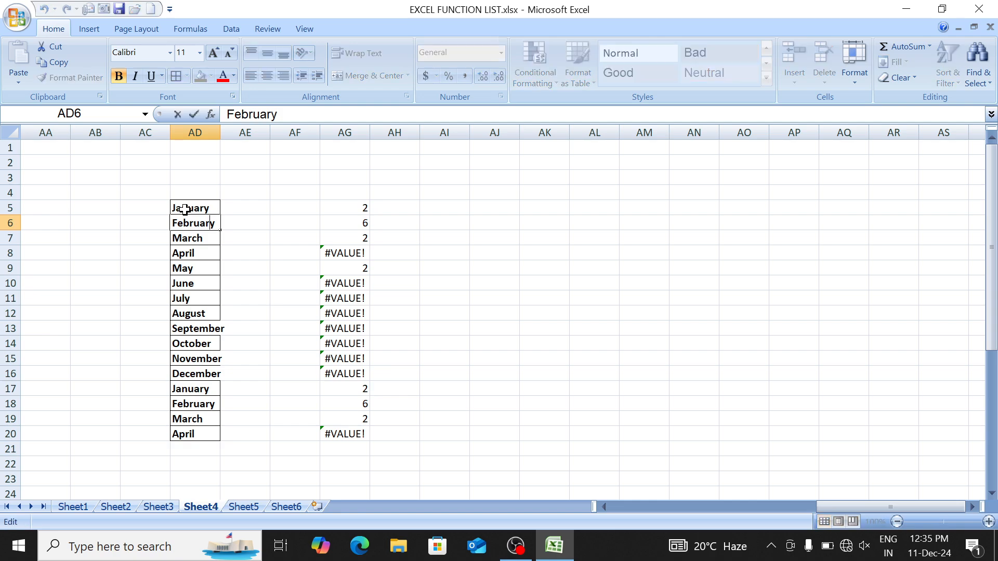
{"action": "key", "text": "shift+Right"}
{"action": "key", "text": "shift+Right"}
{"action": "key", "text": "shift+Right"}
{"action": "key", "text": "shift+Right"}
{"action": "key", "text": "shift+Right"}
{"action": "key", "text": "shift+Right"}
{"action": "key", "text": "Return"}
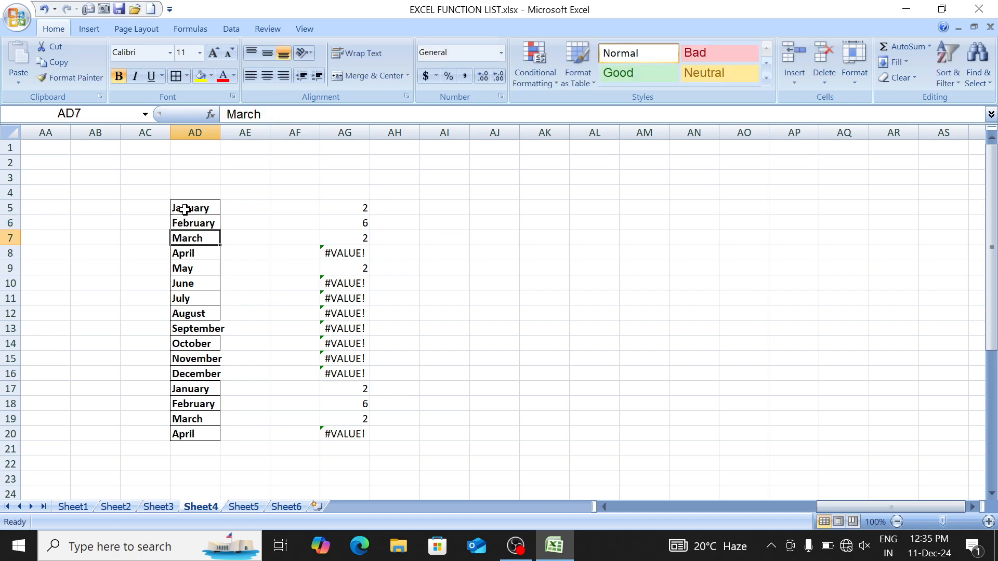
{"action": "key", "text": "Down"}
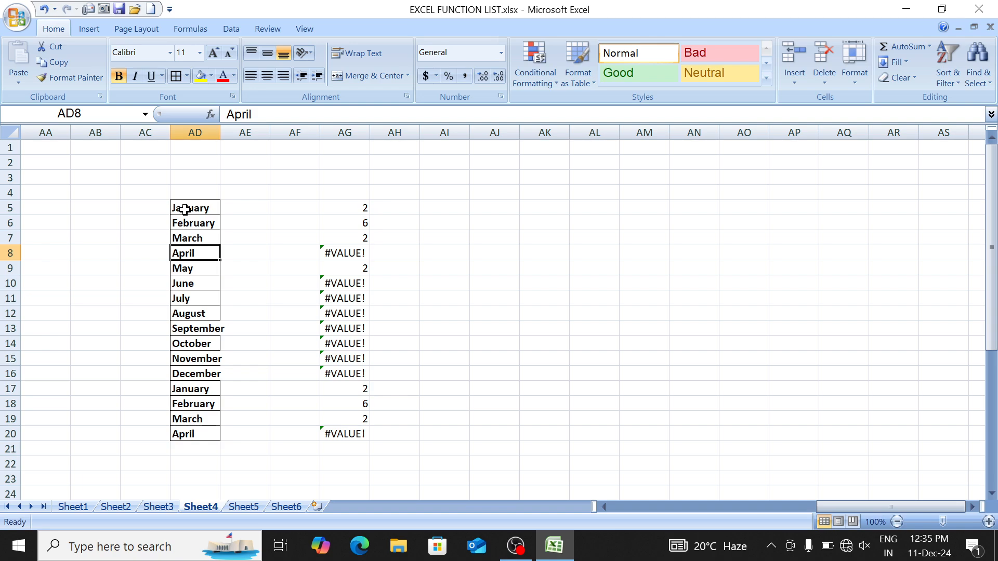
{"action": "key", "text": "Right"}
{"action": "key", "text": "Right"}
{"action": "key", "text": "Right"}
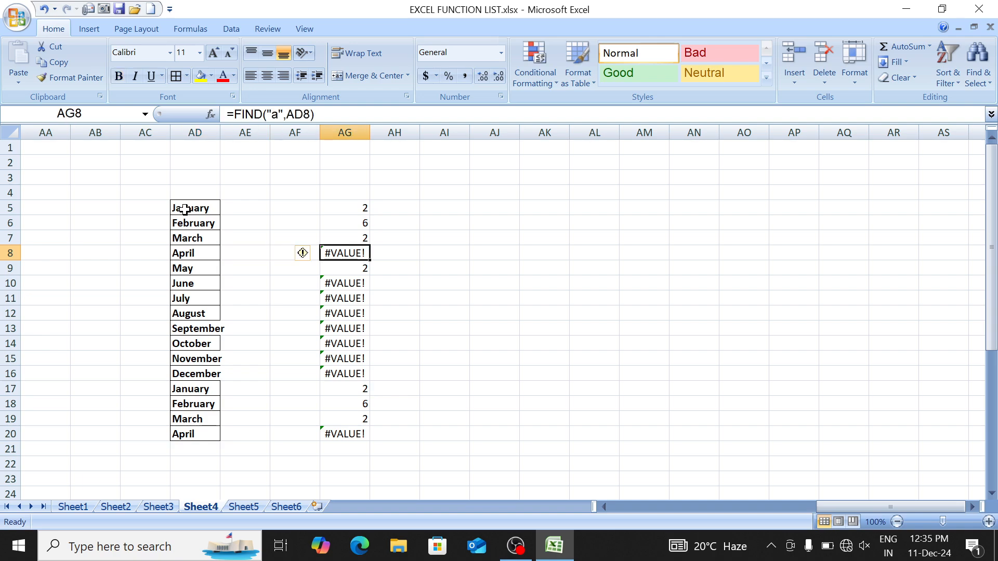
{"action": "key", "text": "F2"}
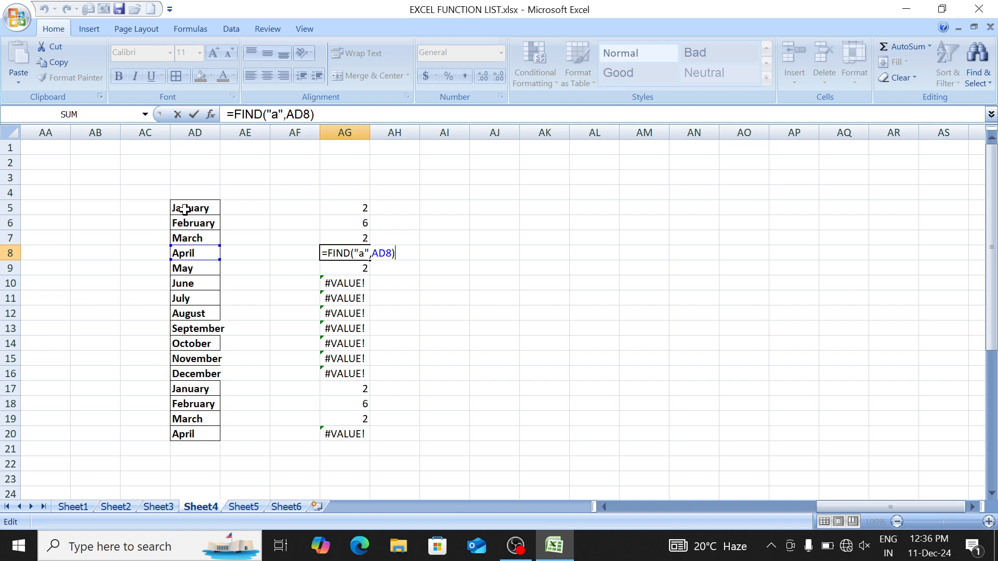
{"action": "key", "text": "Return"}
Step: Test an uppercase search: change AG5 to FIND("A",AD5) and fill it down to AG20
{"action": "key", "text": "Up"}
{"action": "key", "text": "Up"}
{"action": "key", "text": "Up"}
{"action": "key", "text": "Up"}
{"action": "key", "text": "F2"}
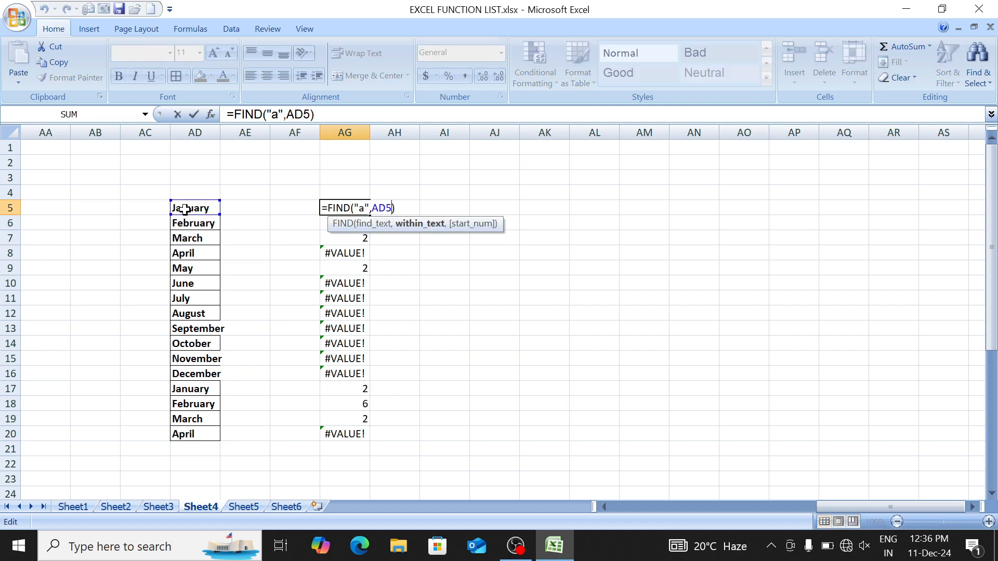
{"action": "key", "text": "BackSpace"}
{"action": "type", "text": "A"}
{"action": "key", "text": "Return"}
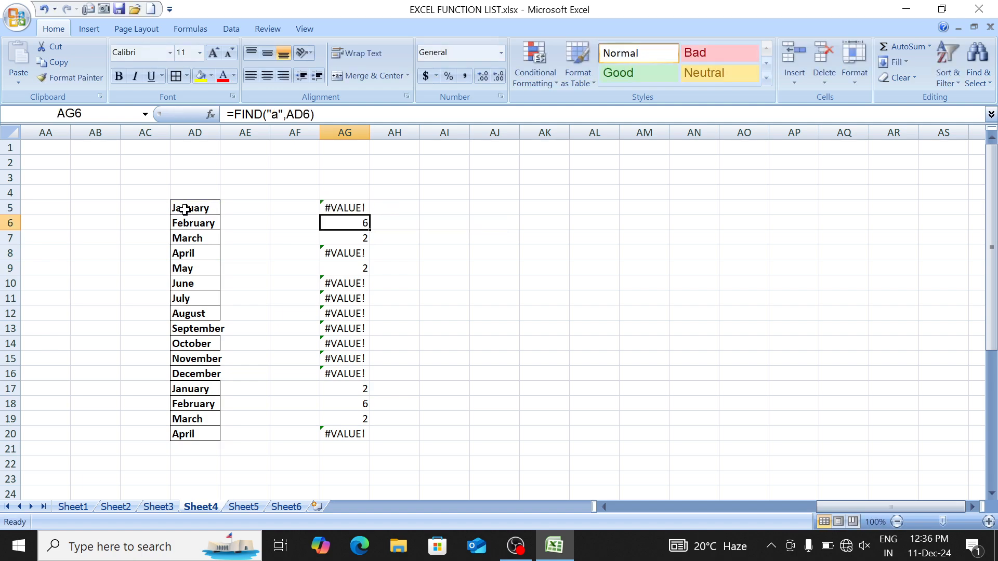
{"action": "key", "text": "Up"}
{"action": "key", "text": "ctrl+shift+Down"}
{"action": "key", "text": "ctrl+d"}
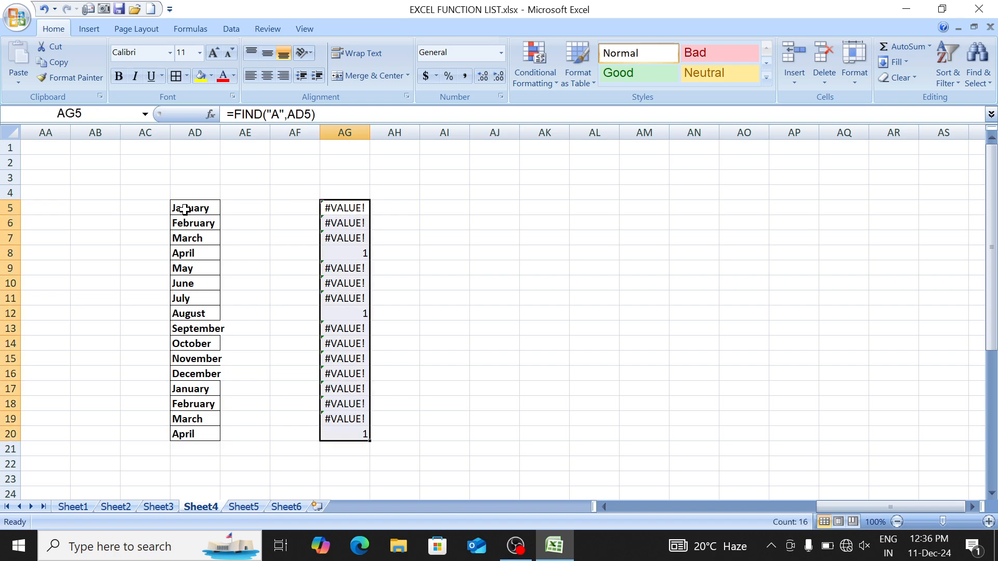
Step: Review the uppercase-A results, then undo both changes to restore the lowercase search
{"action": "key", "text": "Down"}
{"action": "key", "text": "Down"}
{"action": "key", "text": "Down"}
{"action": "key", "text": "Down"}
{"action": "key", "text": "Down"}
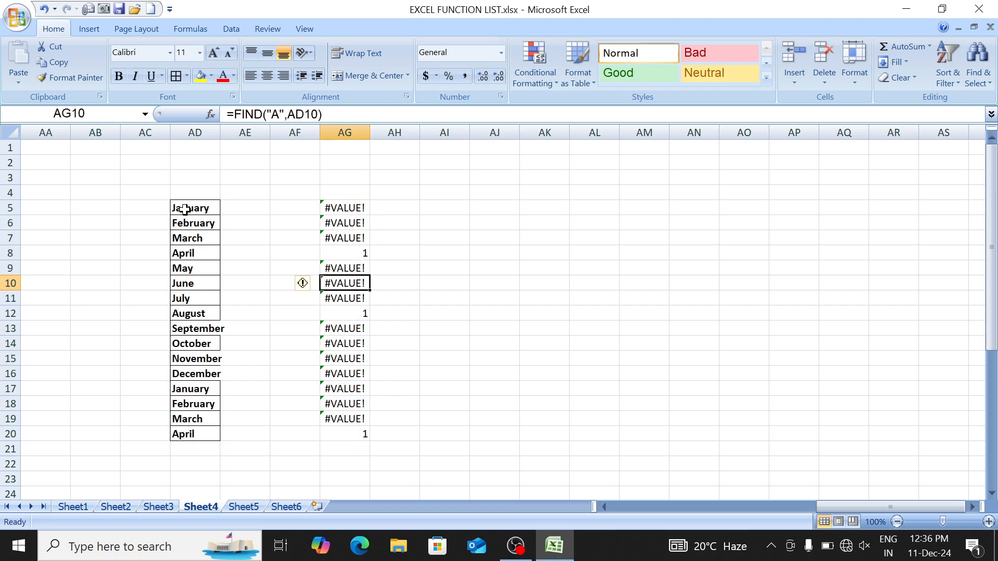
{"action": "key", "text": "Up"}
{"action": "key", "text": "Up"}
{"action": "key", "text": "Up"}
{"action": "key", "text": "Up"}
{"action": "key", "text": "Up"}
{"action": "key", "text": "ctrl+z"}
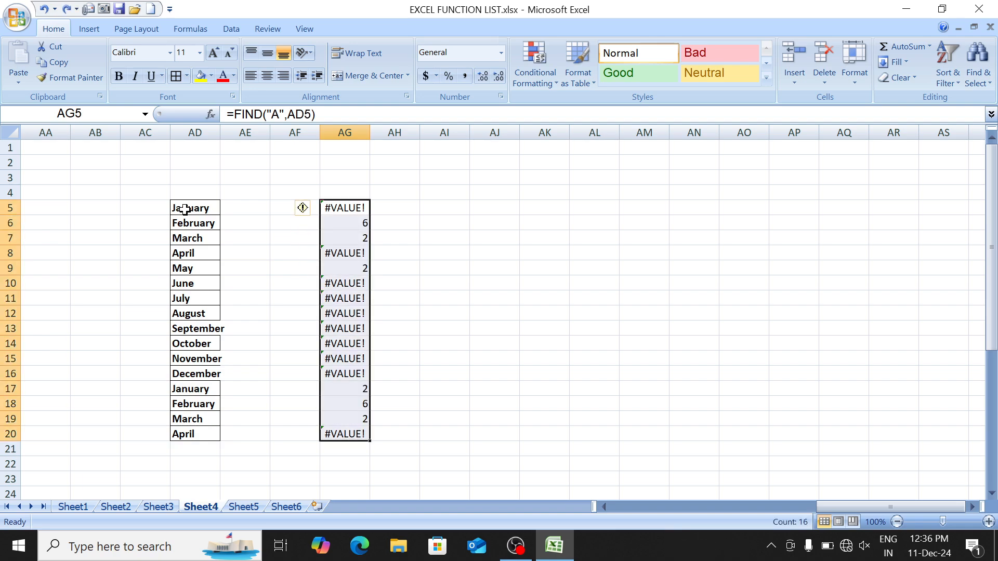
{"action": "key", "text": "ctrl+z"}
{"action": "key", "text": "Right"}
{"action": "key", "text": "Right"}
Step: Enter =SEARCH("a",AD5) in AI5 and fill it down to AI20
{"action": "type", "text": "="}
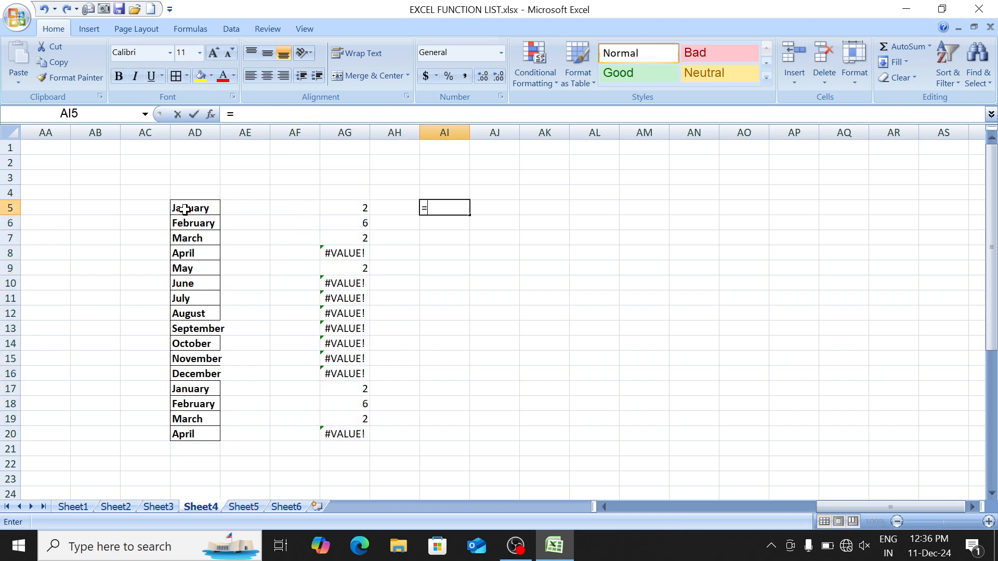
{"action": "type", "text": "sea"}
{"action": "key", "text": "Tab"}
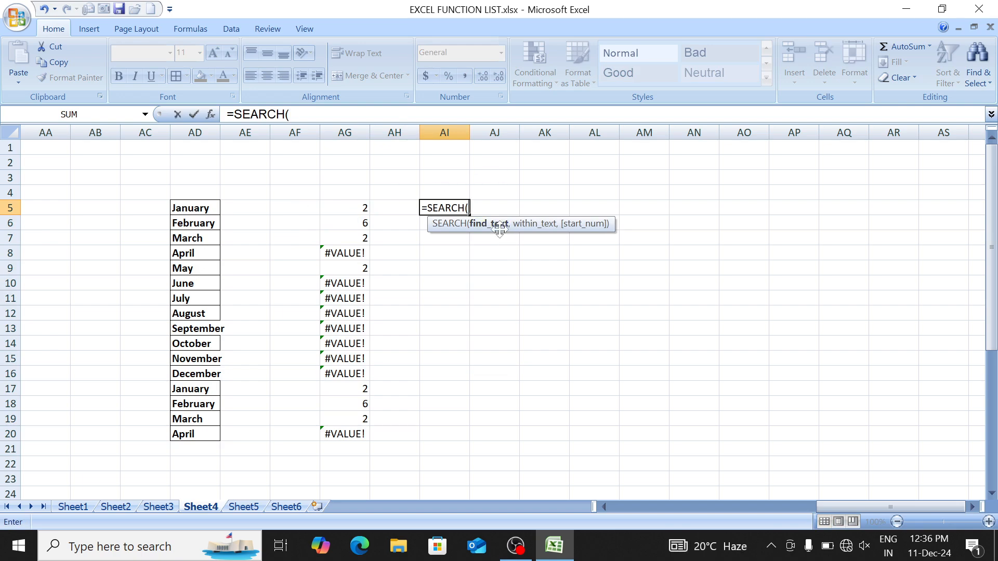
{"action": "type", "text": "\"a\","}
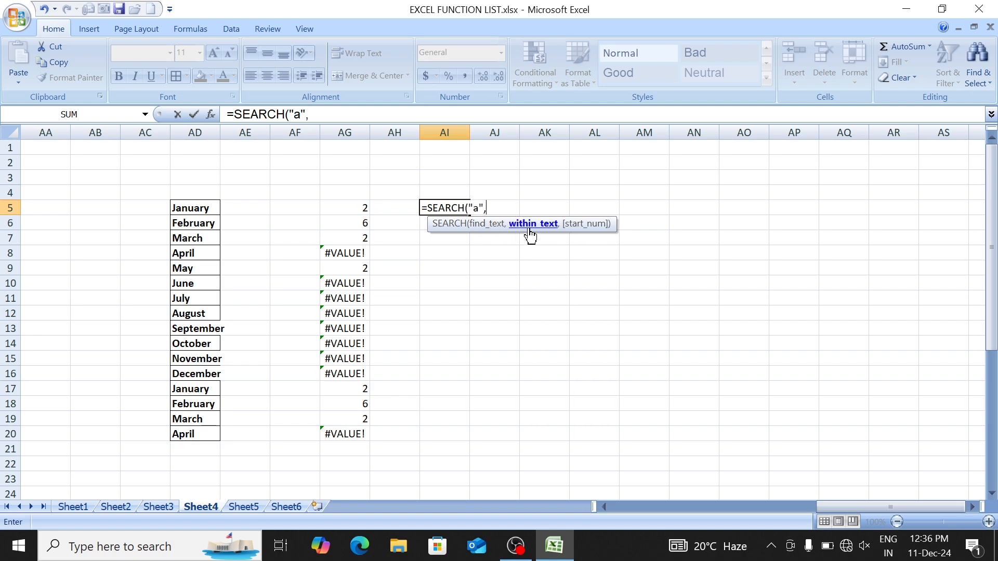
{"action": "left_click", "coordinate": [195, 206]}
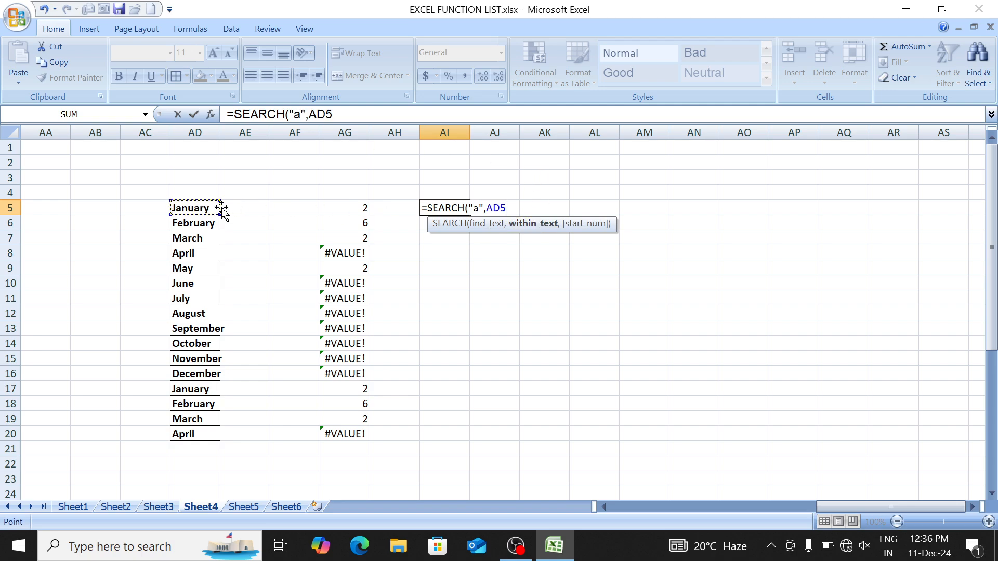
{"action": "type", "text": ")"}
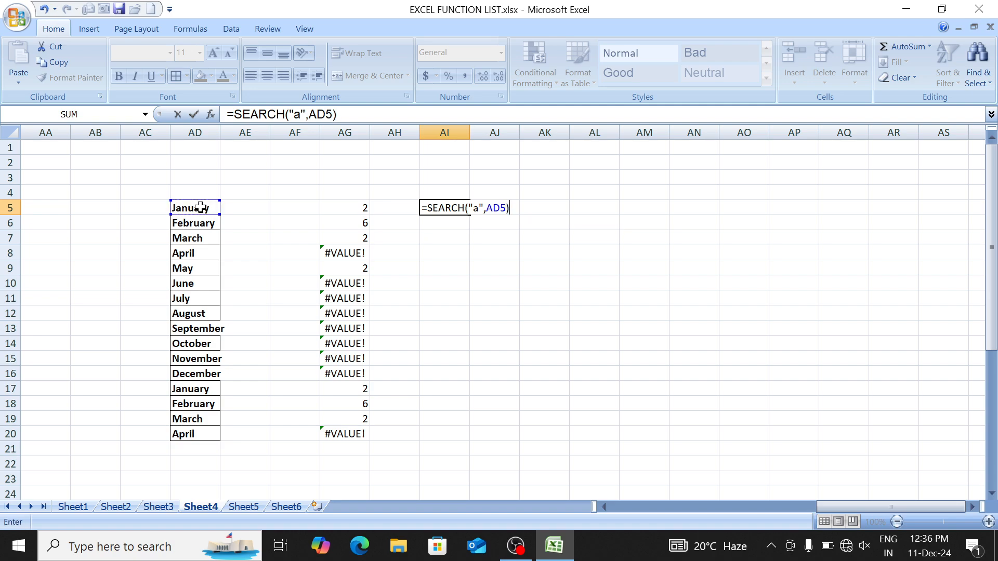
{"action": "key", "text": "ctrl+Return"}
{"action": "key", "text": "shift+Down"}
{"action": "key", "text": "shift+Down"}
{"action": "key", "text": "shift+Down"}
{"action": "key", "text": "shift+Down"}
{"action": "key", "text": "shift+Down"}
{"action": "key", "text": "shift+Down"}
{"action": "key", "text": "shift+Down"}
{"action": "key", "text": "shift+Down"}
{"action": "key", "text": "shift+Down"}
{"action": "key", "text": "shift+Down"}
{"action": "key", "text": "shift+Down"}
{"action": "key", "text": "shift+Down"}
{"action": "key", "text": "shift+Down"}
{"action": "key", "text": "shift+Down"}
{"action": "key", "text": "shift+Down"}
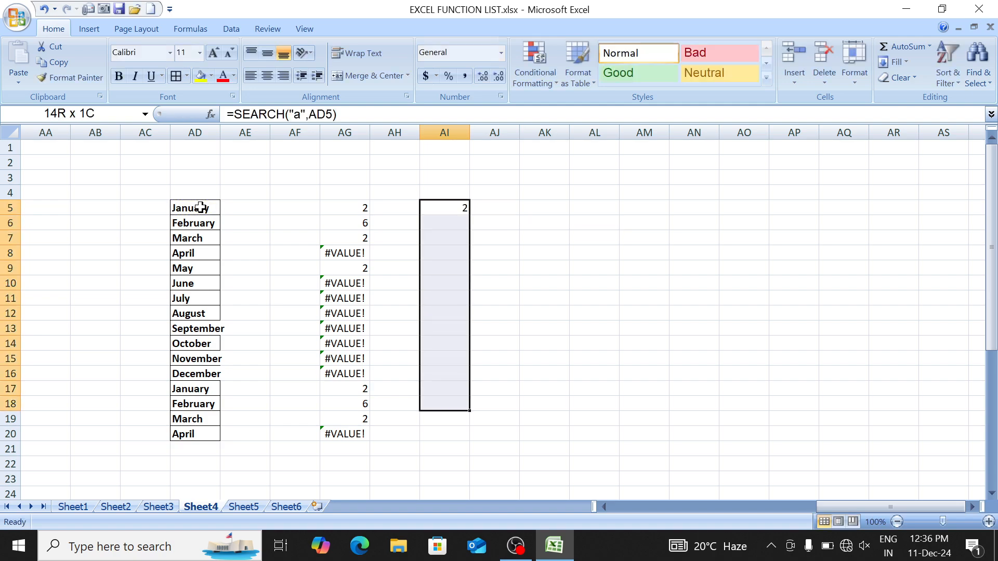
{"action": "key", "text": "ctrl+d"}
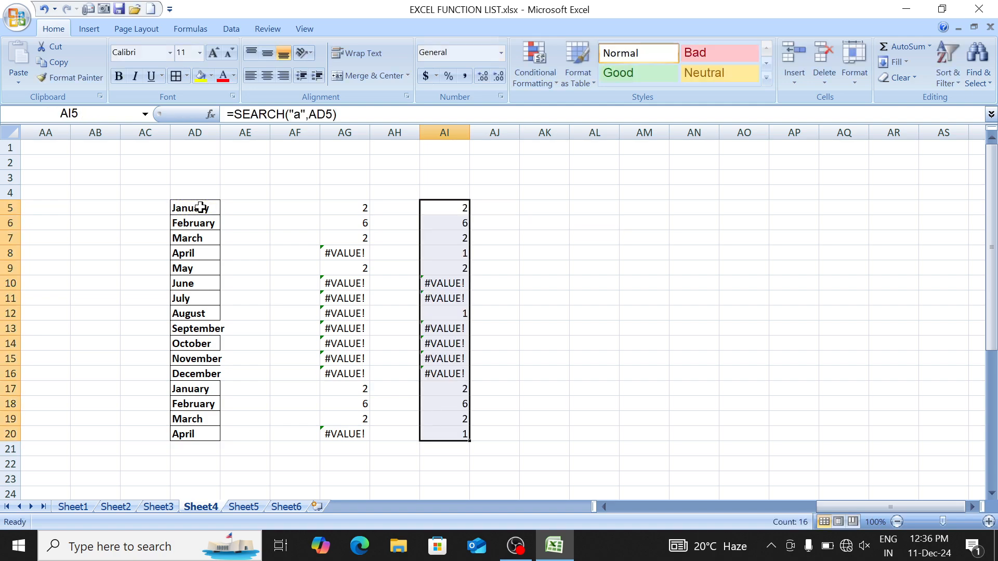
Step: Compare April's FIND and SEARCH results, then switch to Sheet1's function list
{"action": "key", "text": "Down"}
{"action": "key", "text": "Down"}
{"action": "key", "text": "Down"}
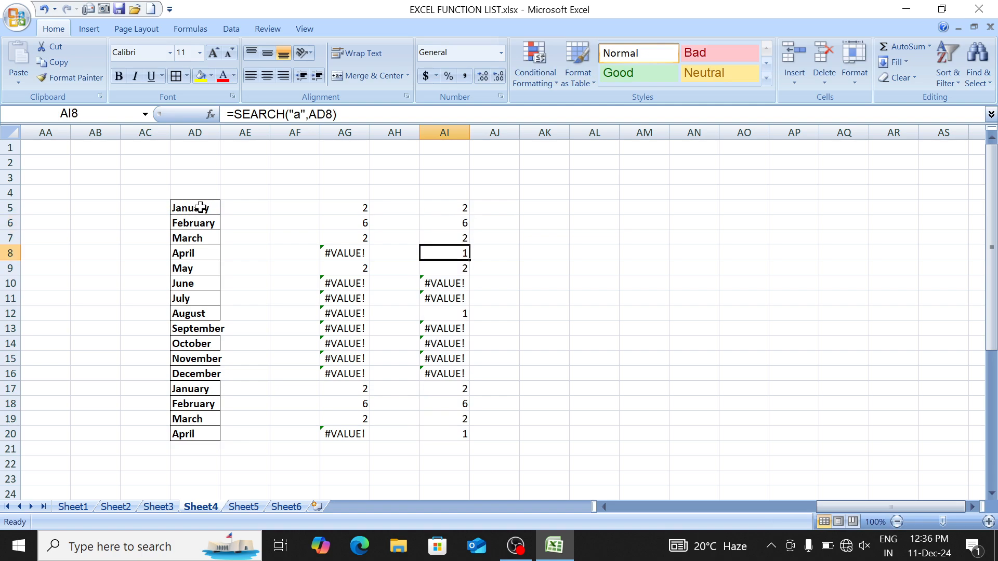
{"action": "key", "text": "Down"}
{"action": "key", "text": "Down"}
{"action": "key", "text": "Down"}
{"action": "key", "text": "Down"}
{"action": "key", "text": "Down"}
{"action": "key", "text": "Down"}
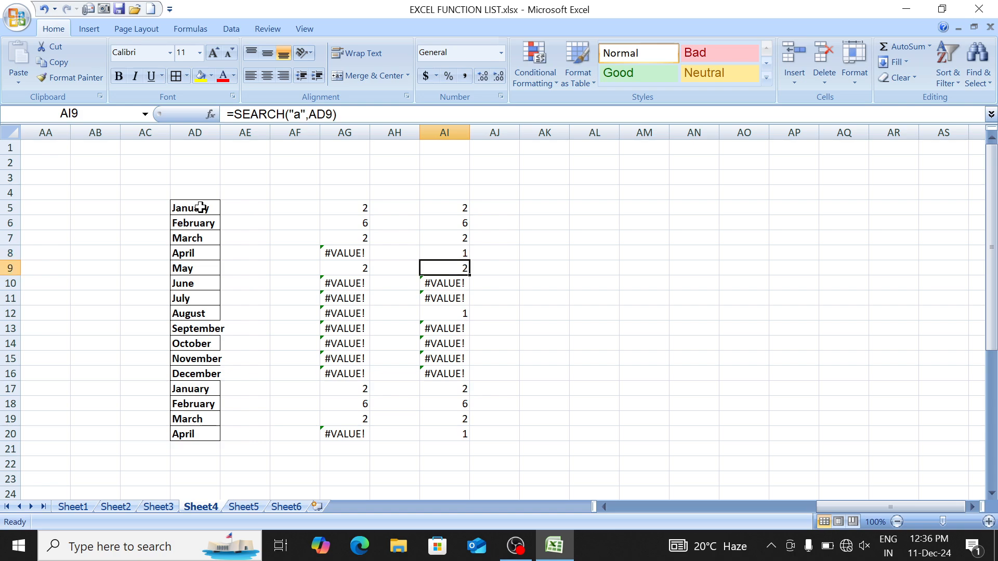
{"action": "key", "text": "Up"}
{"action": "key", "text": "Up"}
{"action": "key", "text": "Up"}
{"action": "key", "text": "Up"}
{"action": "key", "text": "Up"}
{"action": "key", "text": "Up"}
{"action": "key", "text": "Up"}
{"action": "key", "text": "Up"}
{"action": "key", "text": "Up"}
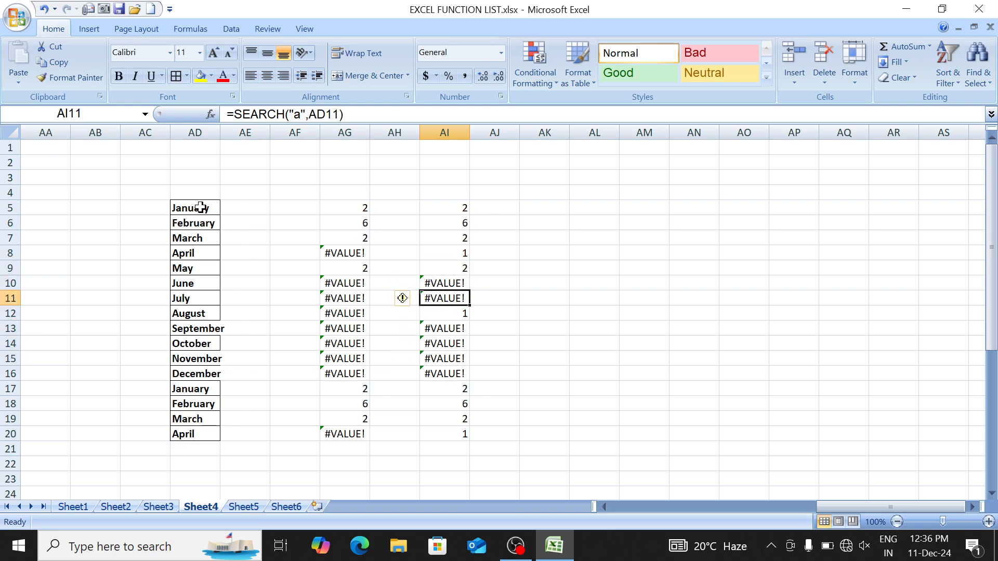
{"action": "key", "text": "Down"}
{"action": "key", "text": "Down"}
{"action": "key", "text": "Down"}
{"action": "key", "text": "Left"}
{"action": "key", "text": "Left"}
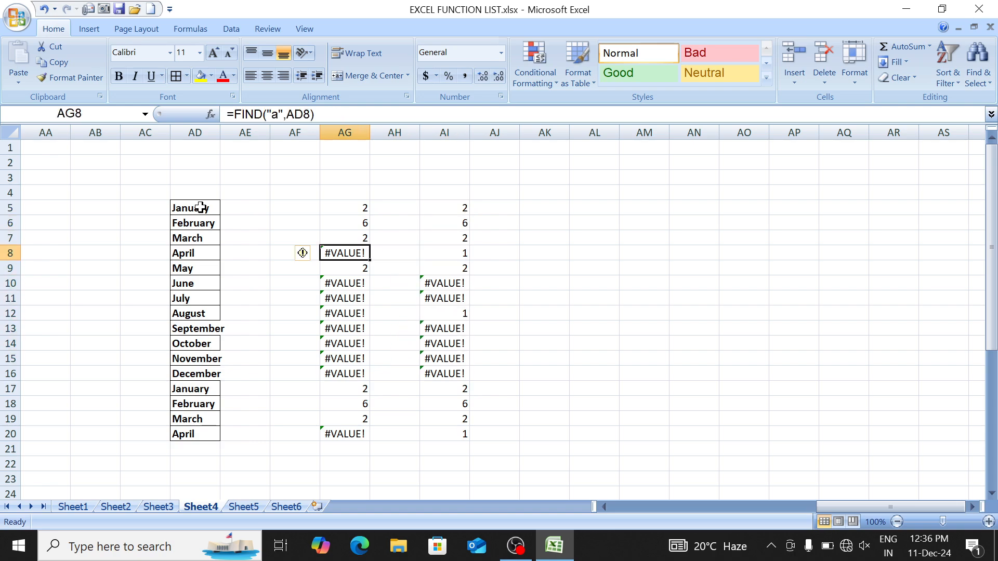
{"action": "key", "text": "Left"}
{"action": "key", "text": "Left"}
{"action": "key", "text": "Left"}
{"action": "key", "text": "shift+Right"}
{"action": "key", "text": "shift+Right"}
{"action": "key", "text": "shift+Right"}
{"action": "key", "text": "shift+Right"}
{"action": "key", "text": "shift+Right"}
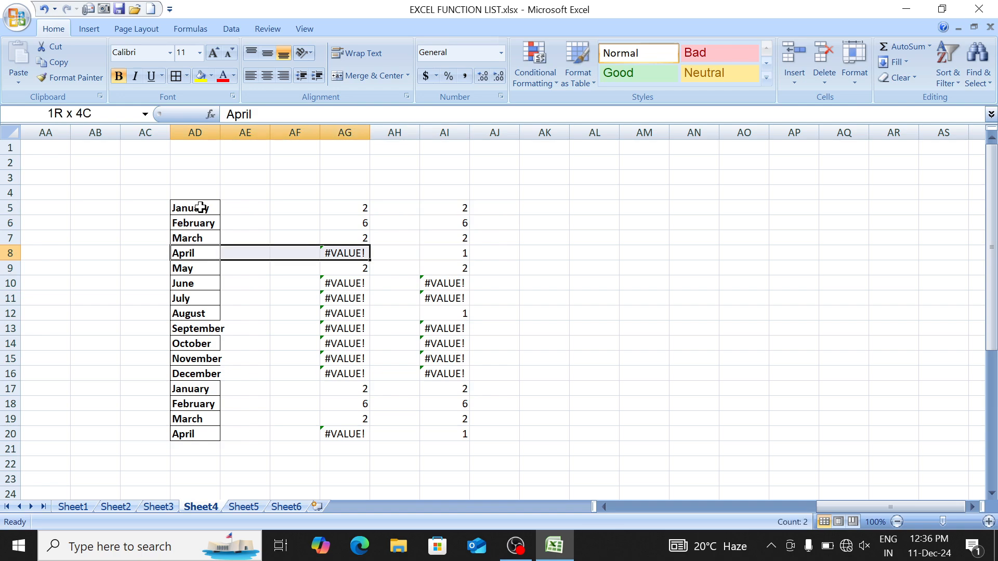
{"action": "key", "text": "Right"}
{"action": "key", "text": "Right"}
{"action": "key", "text": "Right"}
{"action": "key", "text": "Right"}
{"action": "key", "text": "Right"}
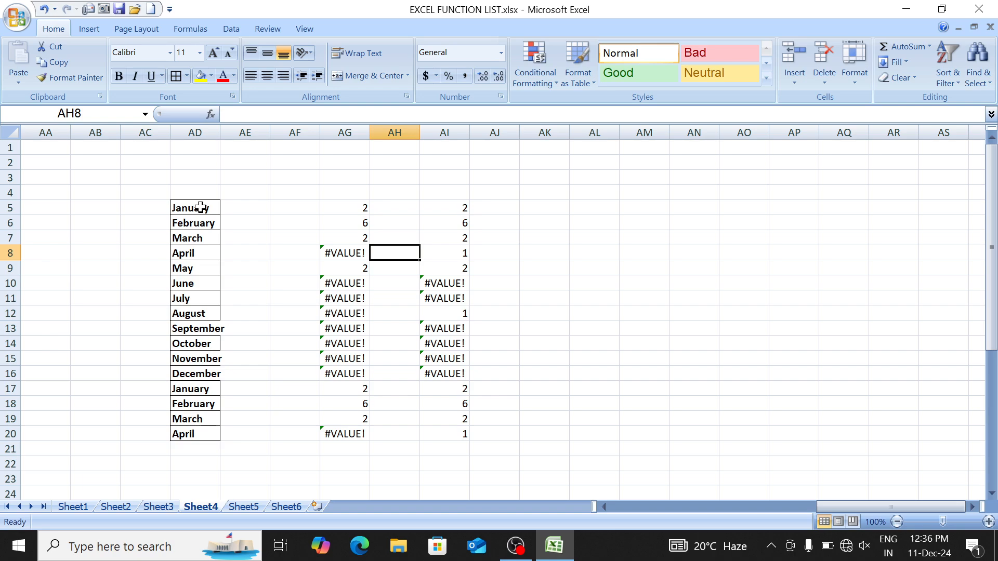
{"action": "key", "text": "Left"}
{"action": "key", "text": "Left"}
{"action": "key", "text": "Right"}
{"action": "key", "text": "Right"}
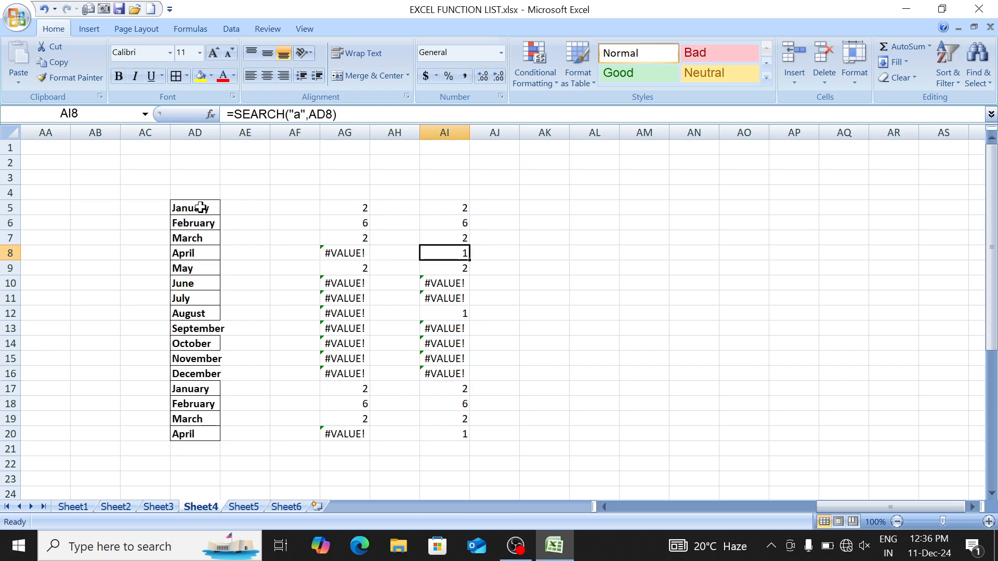
{"action": "key", "text": "Left"}
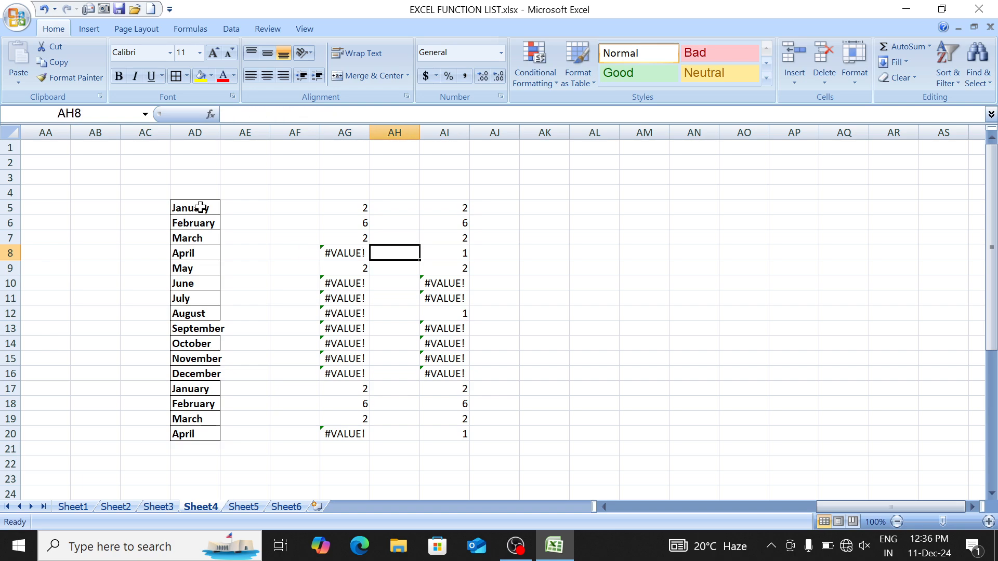
{"action": "key", "text": "ctrl+Page_Up"}
{"action": "key", "text": "ctrl+Page_Up"}
{"action": "key", "text": "ctrl+Page_Up"}
{"action": "key", "text": "Down"}
Step: Select ISERROR and IFERROR in Sheet1's function list, then return to Sheet4
{"action": "key", "text": "Up"}
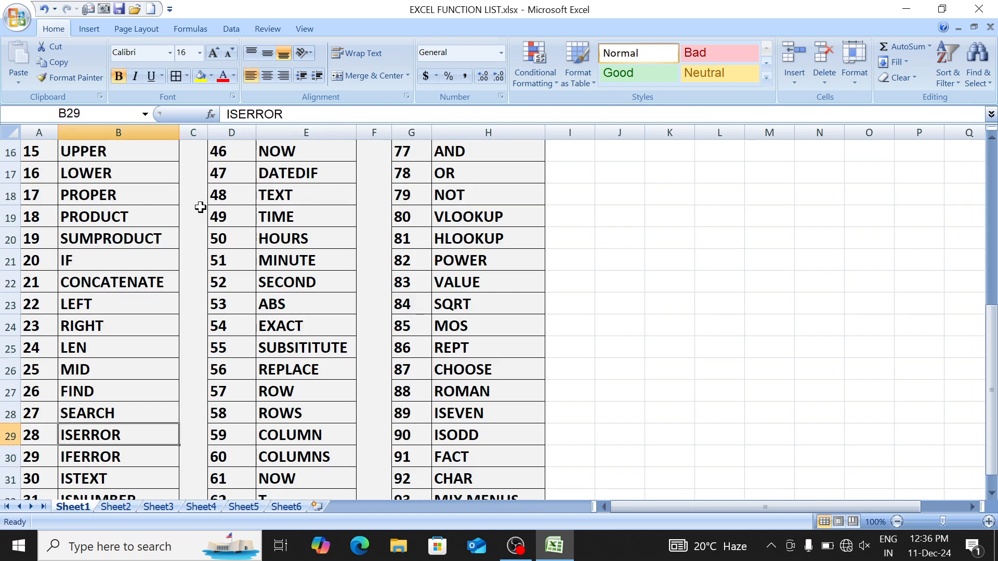
{"action": "key", "text": "Up"}
{"action": "key", "text": "Up"}
{"action": "key", "text": "Down"}
{"action": "key", "text": "Down"}
{"action": "key", "text": "shift+Down"}
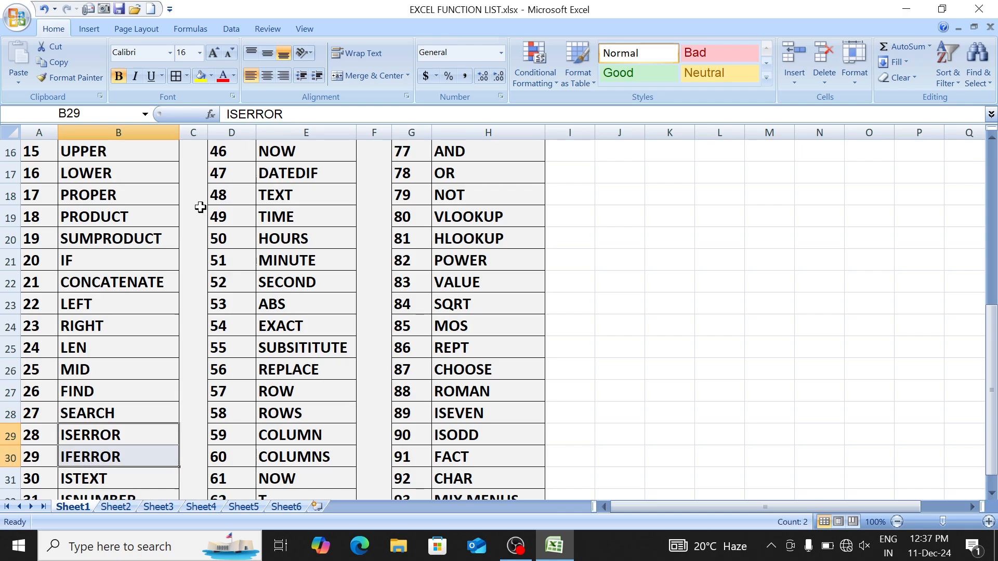
{"action": "key", "text": "ctrl+Page_Down"}
{"action": "key", "text": "ctrl+Page_Down"}
{"action": "key", "text": "ctrl+Page_Down"}
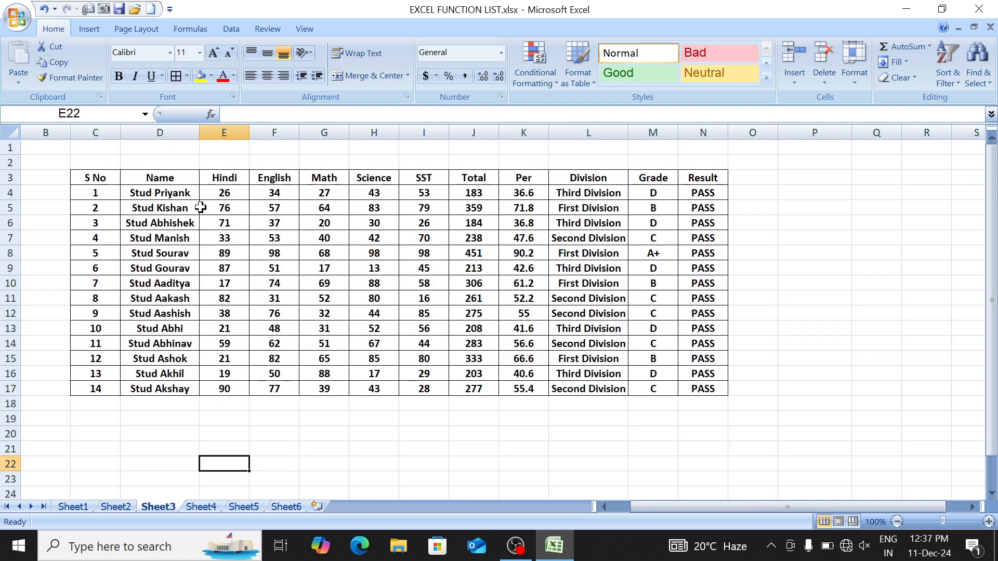
{"action": "key", "text": "Up"}
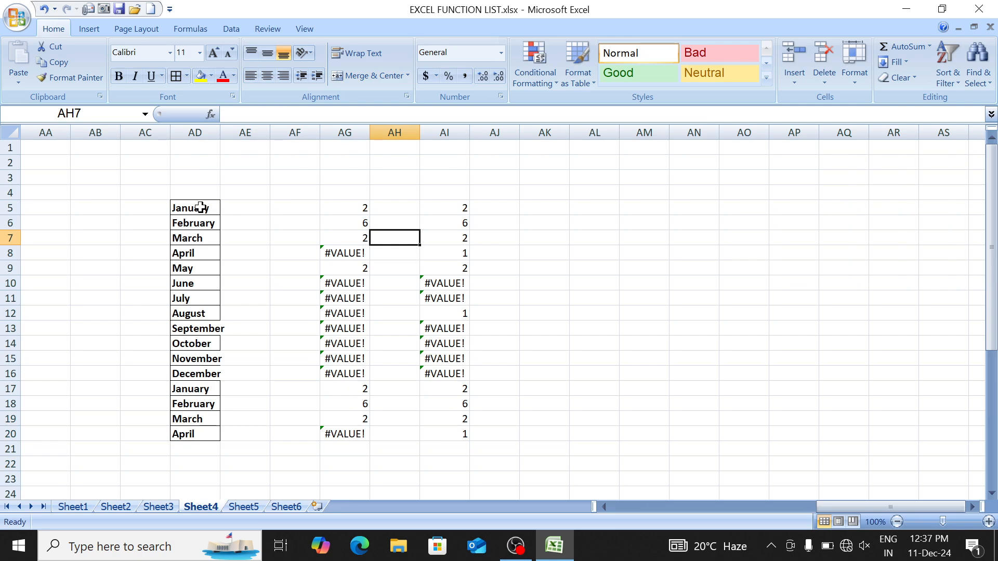
{"action": "key", "text": "Up"}
{"action": "key", "text": "Up"}
Step: Wrap AG5's formula in ISERROR to give =ISERROR(FIND("a",AD5))
{"action": "key", "text": "Left"}
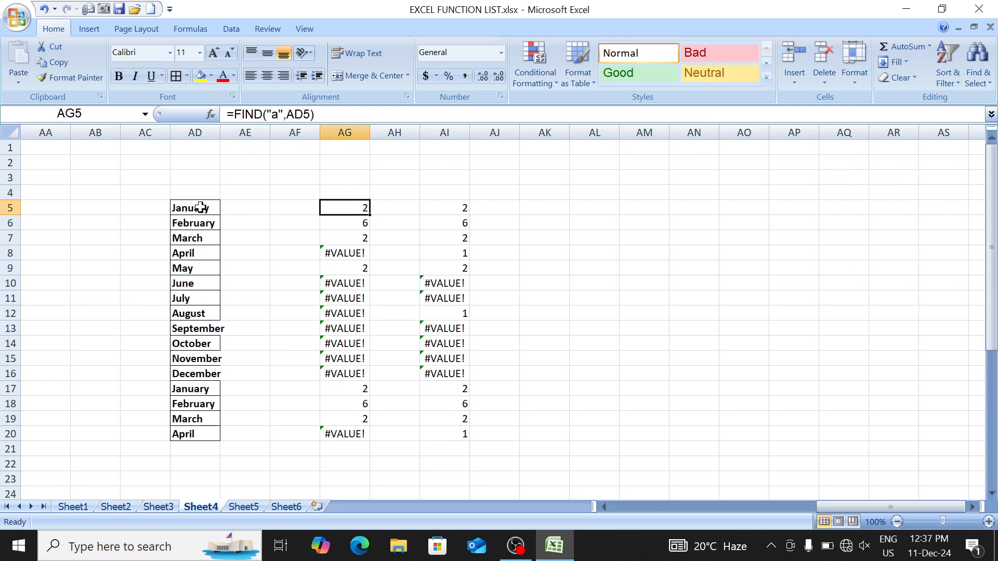
{"action": "key", "text": "Down"}
{"action": "key", "text": "Down"}
{"action": "key", "text": "Down"}
{"action": "key", "text": "Down"}
{"action": "key", "text": "Up"}
{"action": "key", "text": "Up"}
{"action": "key", "text": "Up"}
{"action": "key", "text": "Up"}
{"action": "key", "text": "F2"}
{"action": "key", "text": "Left"}
{"action": "key", "text": "Left"}
{"action": "key", "text": "Left"}
{"action": "key", "text": "Left"}
{"action": "key", "text": "Left"}
{"action": "key", "text": "Left"}
{"action": "key", "text": "Left"}
{"action": "key", "text": "Left"}
{"action": "key", "text": "Left"}
{"action": "key", "text": "Left"}
{"action": "key", "text": "Left"}
{"action": "key", "text": "Left"}
{"action": "key", "text": "Left"}
{"action": "key", "text": "Left"}
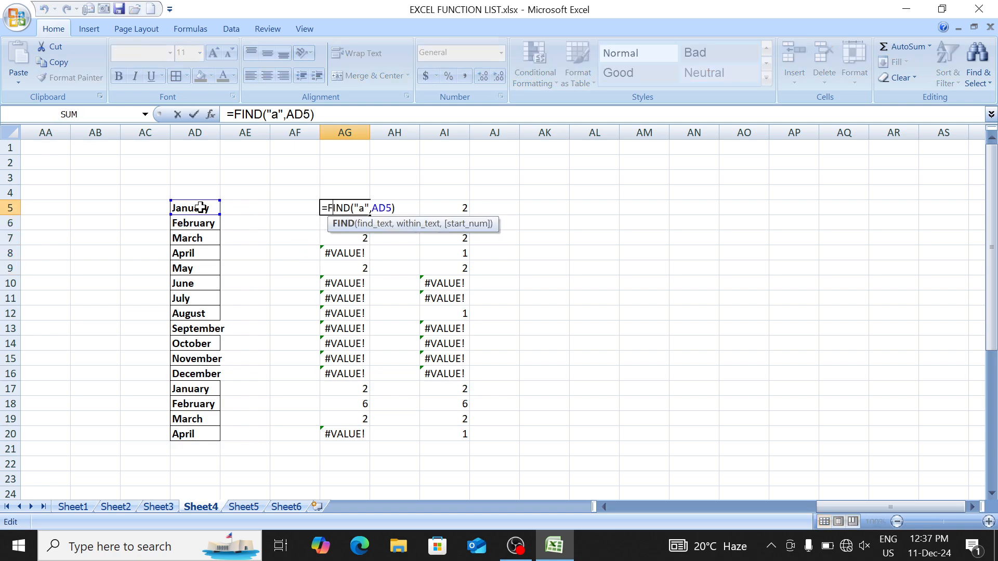
{"action": "type", "text": "ise"}
{"action": "key", "text": "Down"}
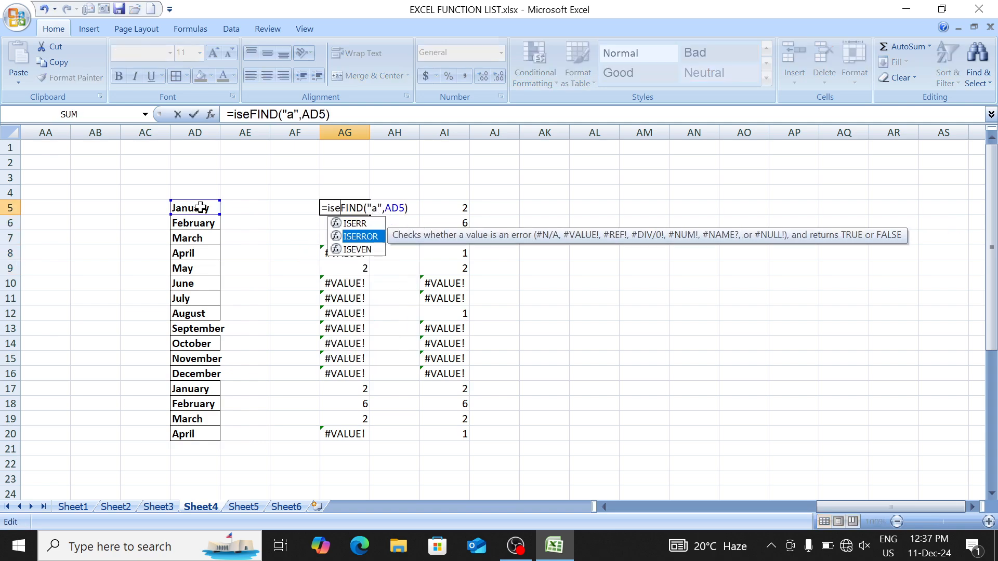
{"action": "key", "text": "Tab"}
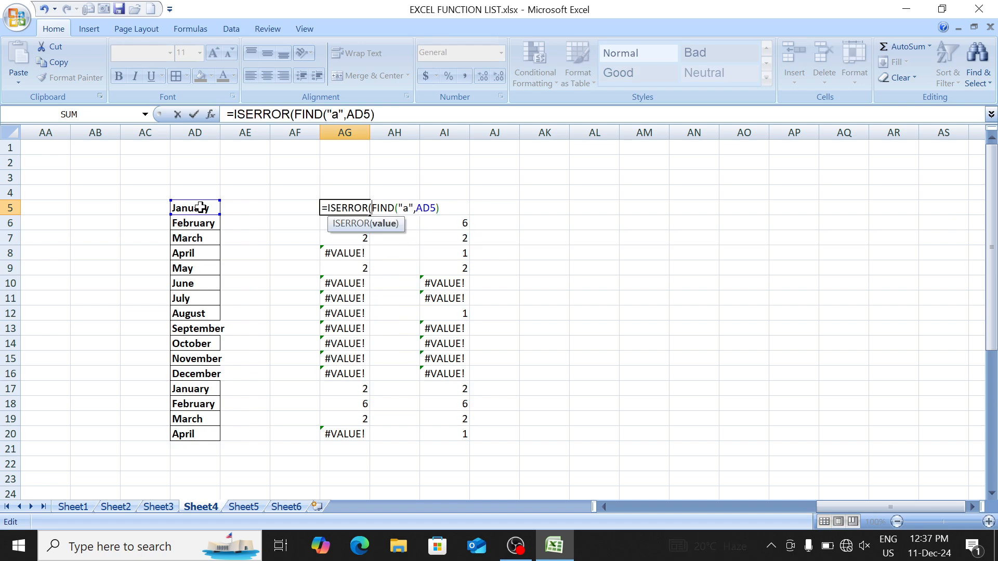
{"action": "key", "text": "Right"}
{"action": "key", "text": "Right"}
{"action": "key", "text": "Right"}
{"action": "key", "text": "Right"}
{"action": "key", "text": "Right"}
{"action": "key", "text": "Right"}
{"action": "key", "text": "Right"}
{"action": "key", "text": "Right"}
{"action": "key", "text": "Right"}
{"action": "key", "text": "Right"}
{"action": "key", "text": "Right"}
{"action": "key", "text": "Right"}
{"action": "key", "text": "Right"}
{"action": "type", "text": ")"}
{"action": "key", "text": "Right"}
{"action": "key", "text": "Return"}
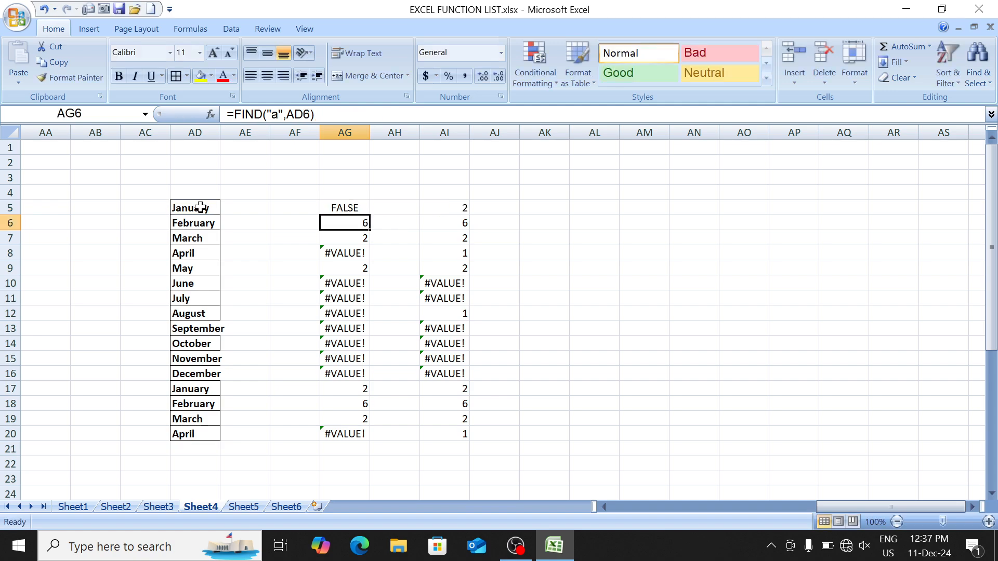
Step: Fill the ISERROR formula down AG5:AG20 and check the TRUE/FALSE results
{"action": "key", "text": "Up"}
{"action": "key", "text": "ctrl+shift+Down"}
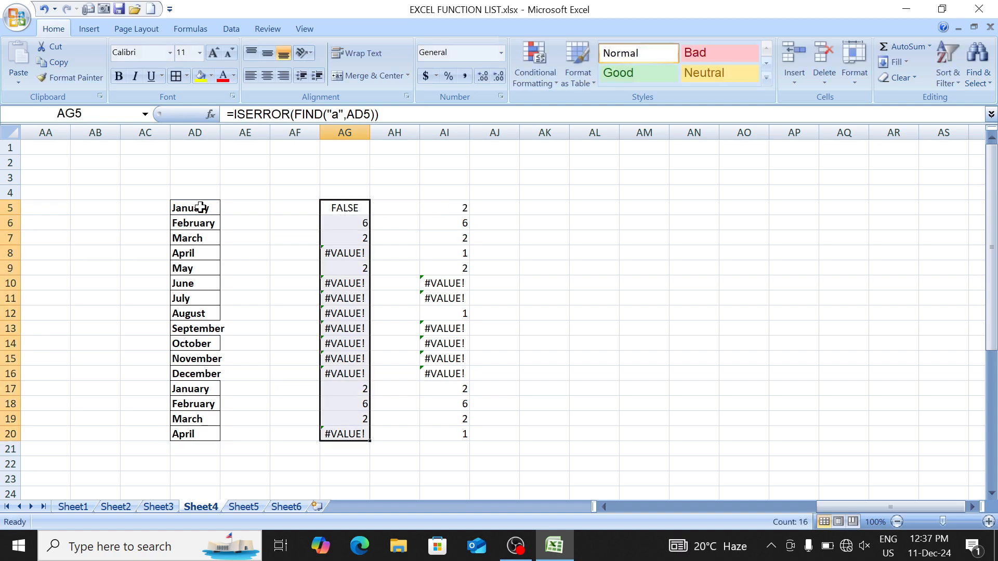
{"action": "key", "text": "ctrl+d"}
{"action": "key", "text": "Down"}
{"action": "key", "text": "Down"}
{"action": "key", "text": "Down"}
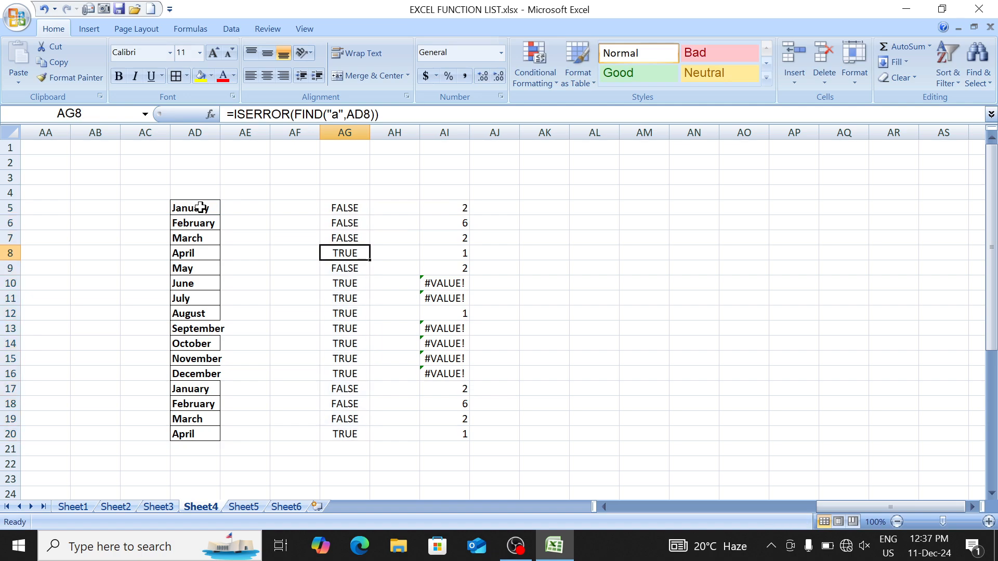
{"action": "key", "text": "Up"}
{"action": "key", "text": "Up"}
{"action": "key", "text": "Up"}
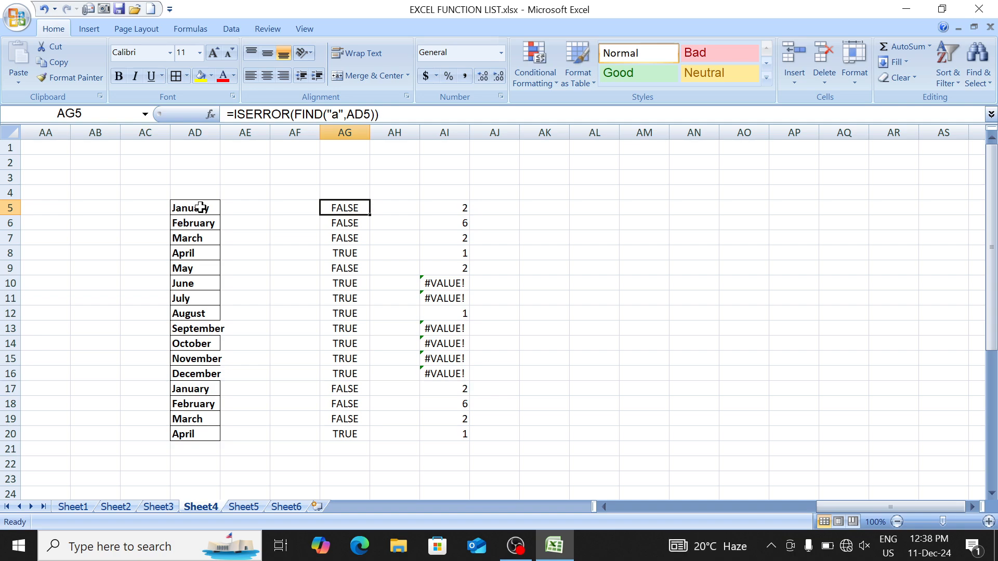
{"action": "key", "text": "Down"}
{"action": "key", "text": "Up"}
{"action": "key", "text": "Up"}
{"action": "key", "text": "Up"}
{"action": "key", "text": "Right"}
{"action": "key", "text": "Right"}
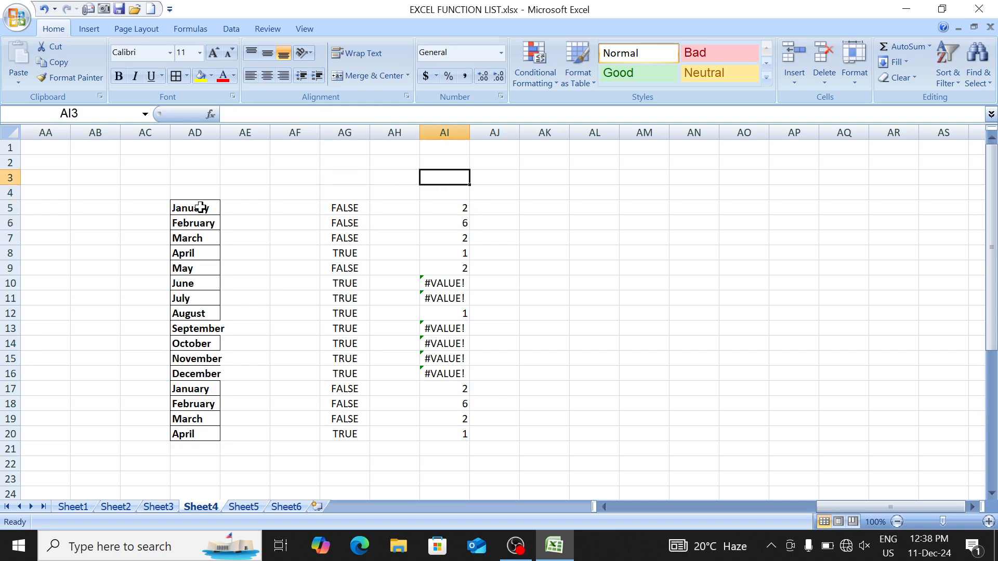
{"action": "key", "text": "Up"}
{"action": "key", "text": "Up"}
{"action": "key", "text": "Right"}
{"action": "key", "text": "Right"}
{"action": "key", "text": "Right"}
{"action": "key", "text": "Right"}
{"action": "key", "text": "Left"}
{"action": "key", "text": "Left"}
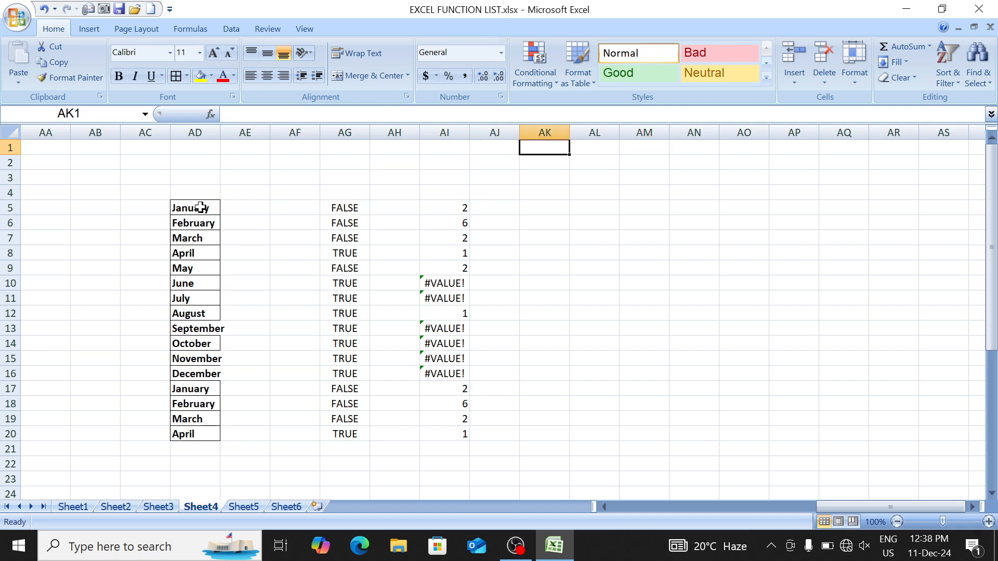
{"action": "key", "text": "Down"}
{"action": "type", "text": "is"}
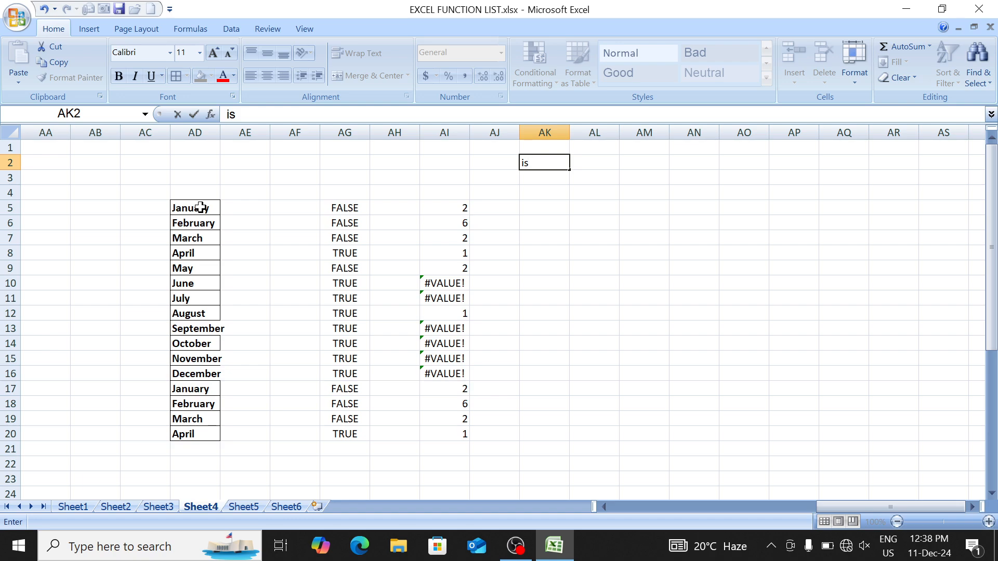
{"action": "key", "text": "Return"}
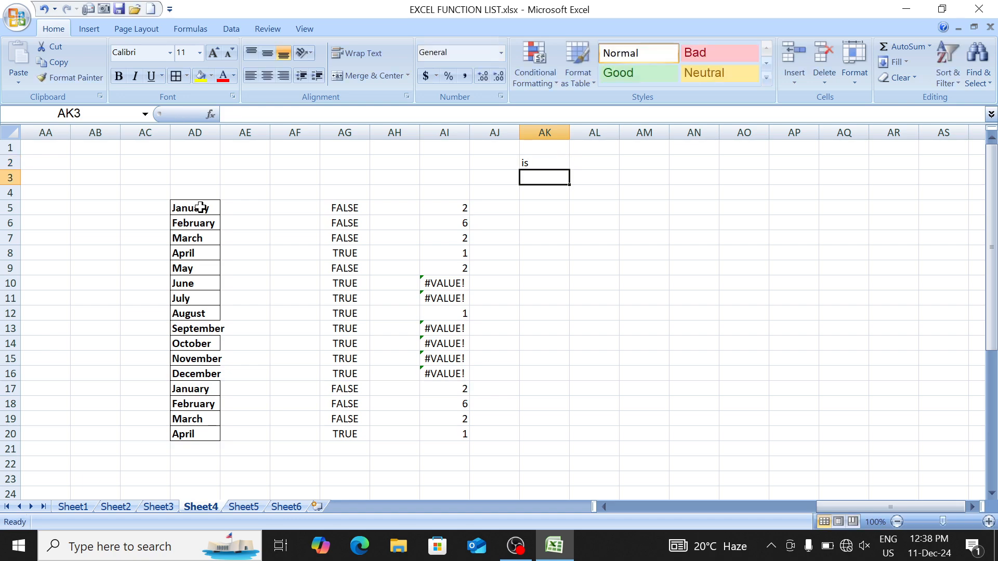
{"action": "key", "text": "Up"}
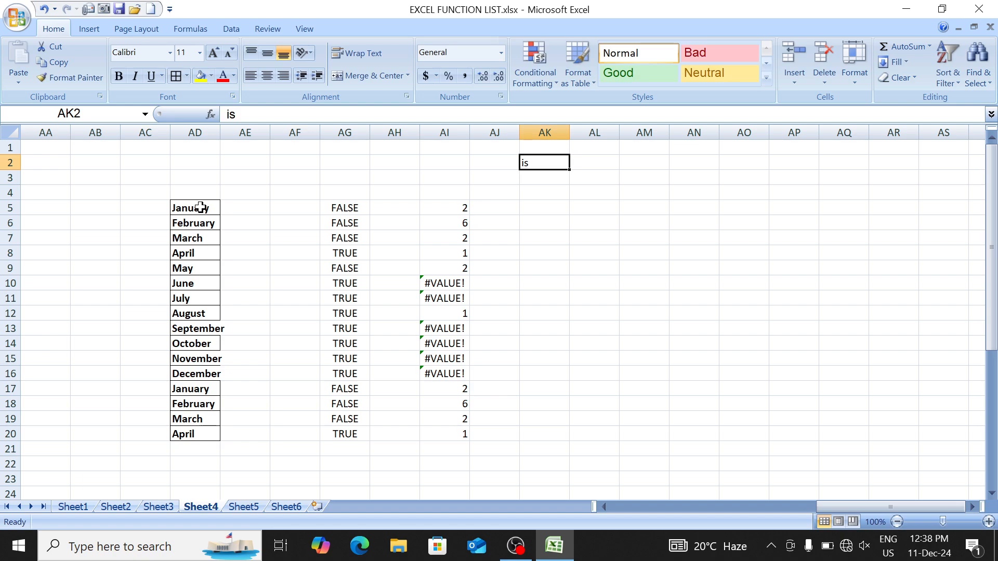
{"action": "key", "text": "BackSpace"}
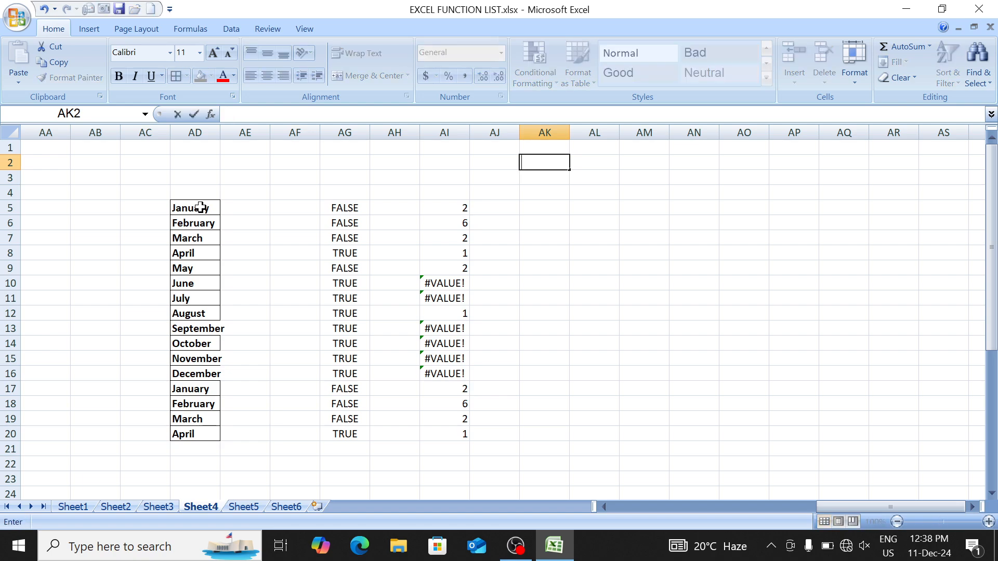
{"action": "type", "text": "=ise"}
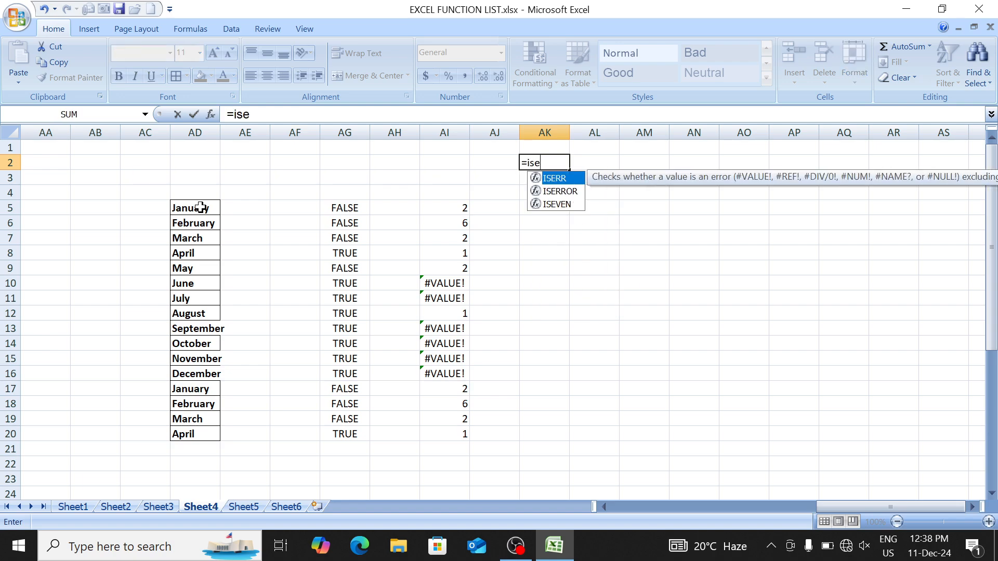
{"action": "key", "text": "BackSpace"}
{"action": "key", "text": "Down"}
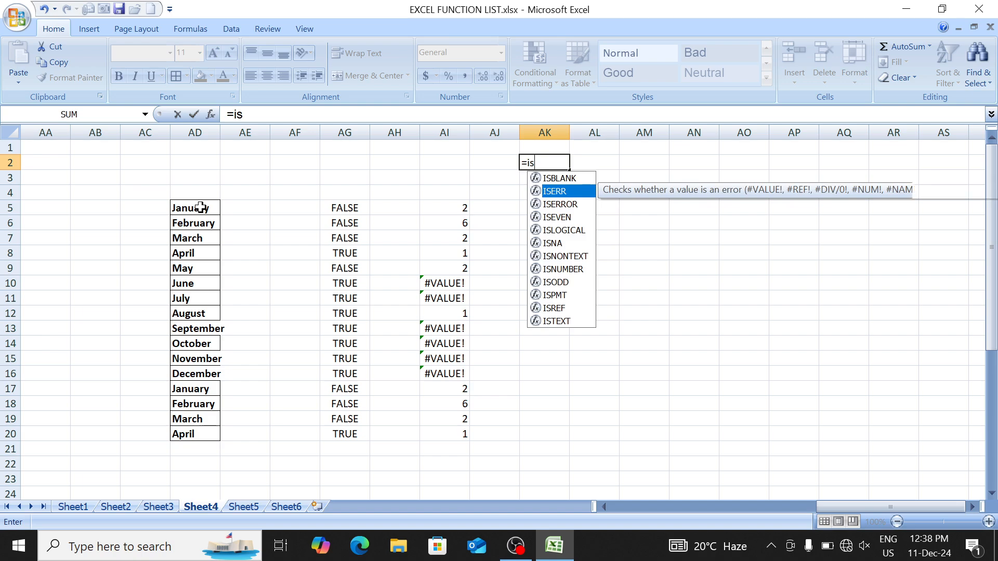
{"action": "key", "text": "Up"}
{"action": "key", "text": "Down"}
{"action": "key", "text": "Down"}
{"action": "key", "text": "Down"}
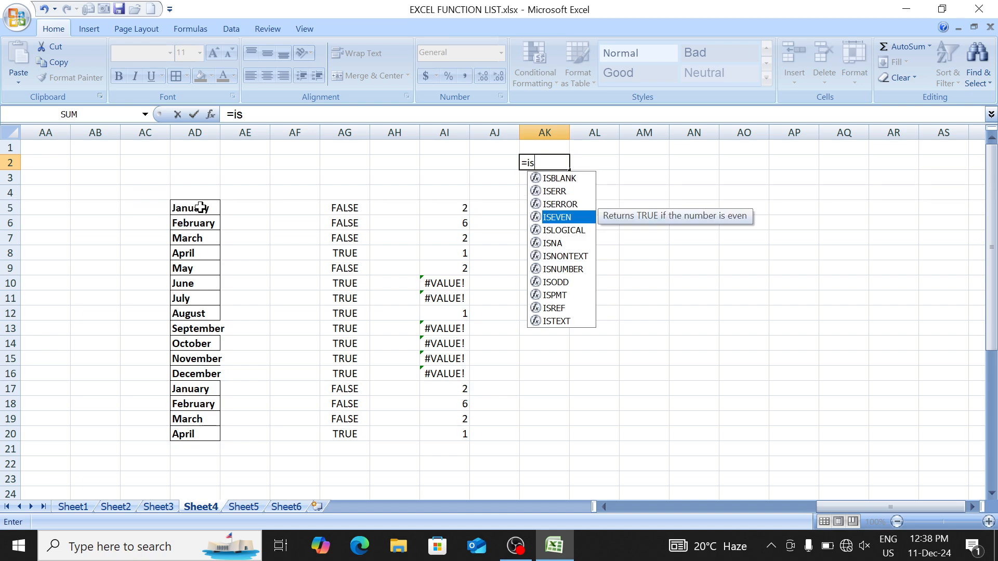
{"action": "key", "text": "Down"}
{"action": "key", "text": "Down"}
{"action": "key", "text": "Down"}
{"action": "key", "text": "Down"}
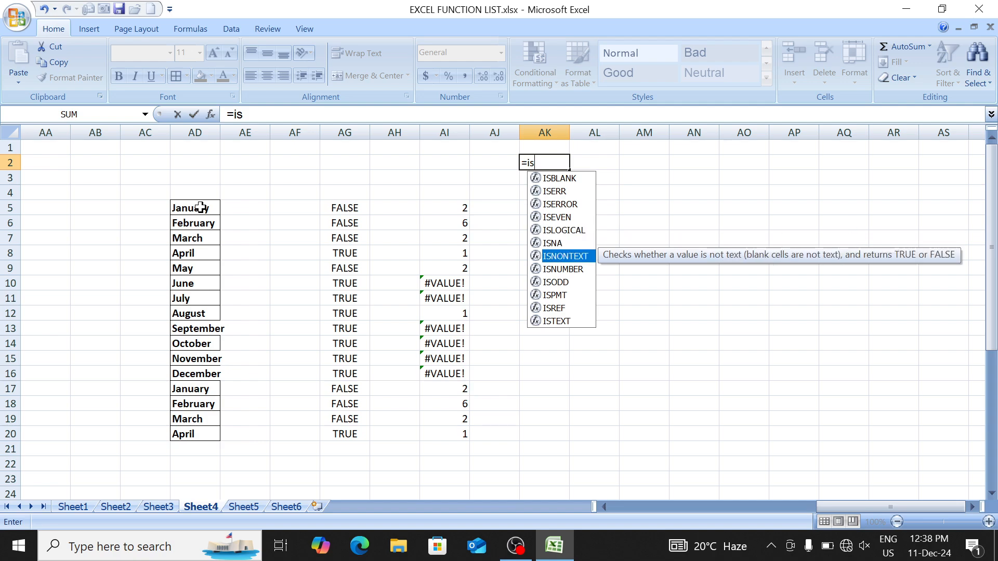
{"action": "key", "text": "Down"}
{"action": "key", "text": "Down"}
{"action": "key", "text": "Down"}
{"action": "key", "text": "Down"}
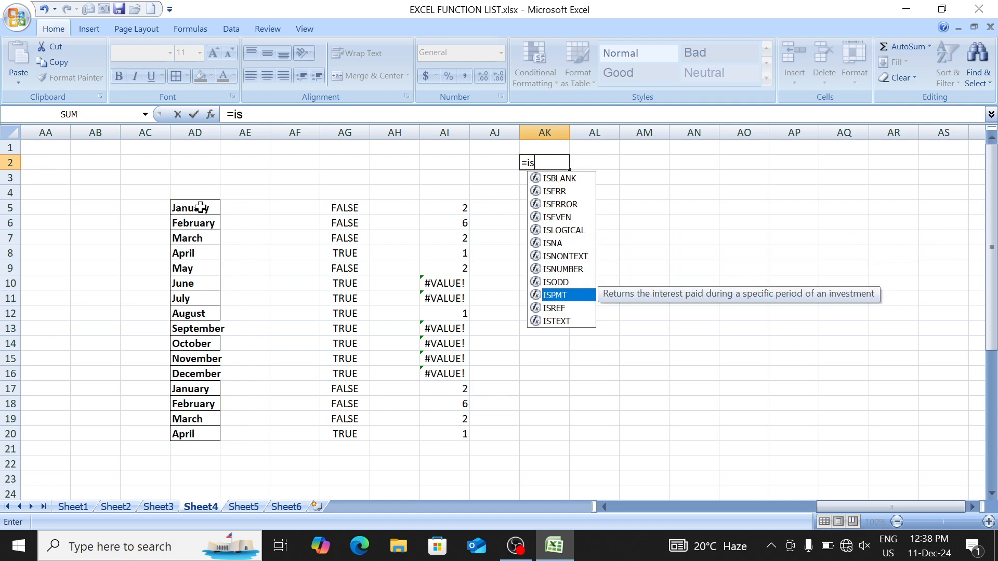
{"action": "key", "text": "Up"}
{"action": "key", "text": "Up"}
{"action": "key", "text": "Up"}
{"action": "key", "text": "BackSpace"}
{"action": "key", "text": "BackSpace"}
{"action": "key", "text": "BackSpace"}
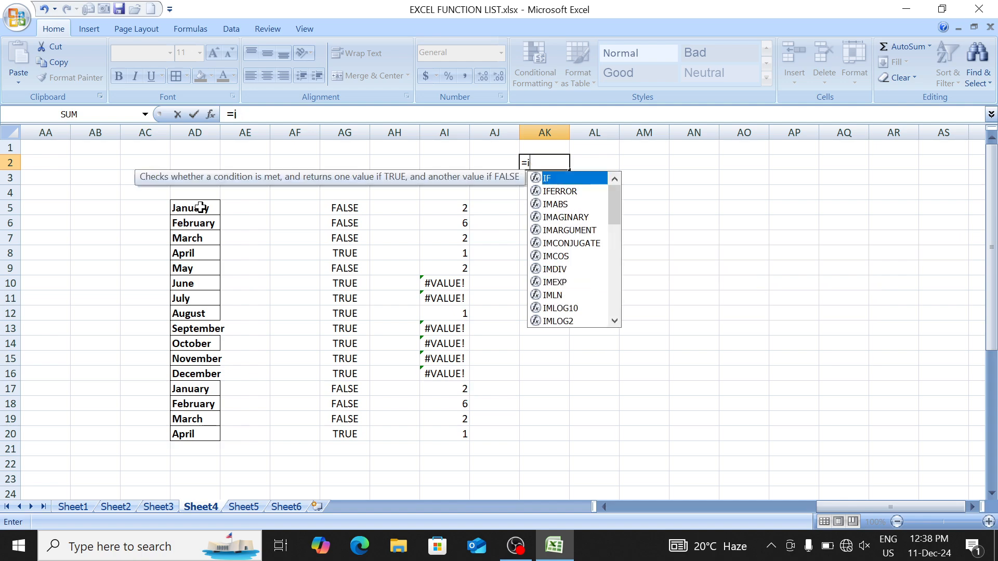
{"action": "key", "text": "Return"}
{"action": "key", "text": "Down"}
{"action": "key", "text": "Down"}
{"action": "key", "text": "Down"}
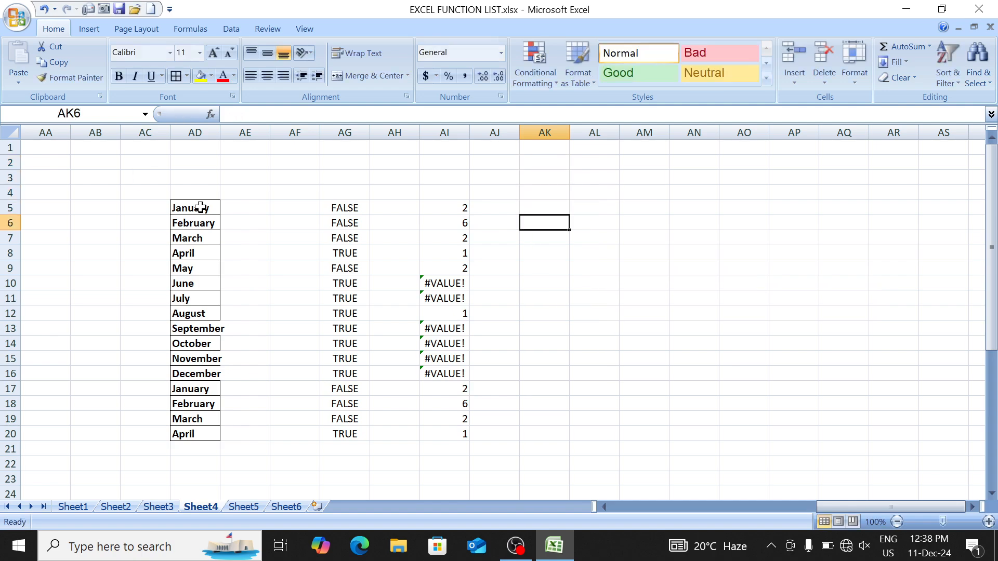
{"action": "key", "text": "Left"}
{"action": "key", "text": "Left"}
{"action": "key", "text": "Left"}
{"action": "key", "text": "Left"}
Step: Step through the ISERROR results, viewing the formulas behind the first and June entries
{"action": "key", "text": "Up"}
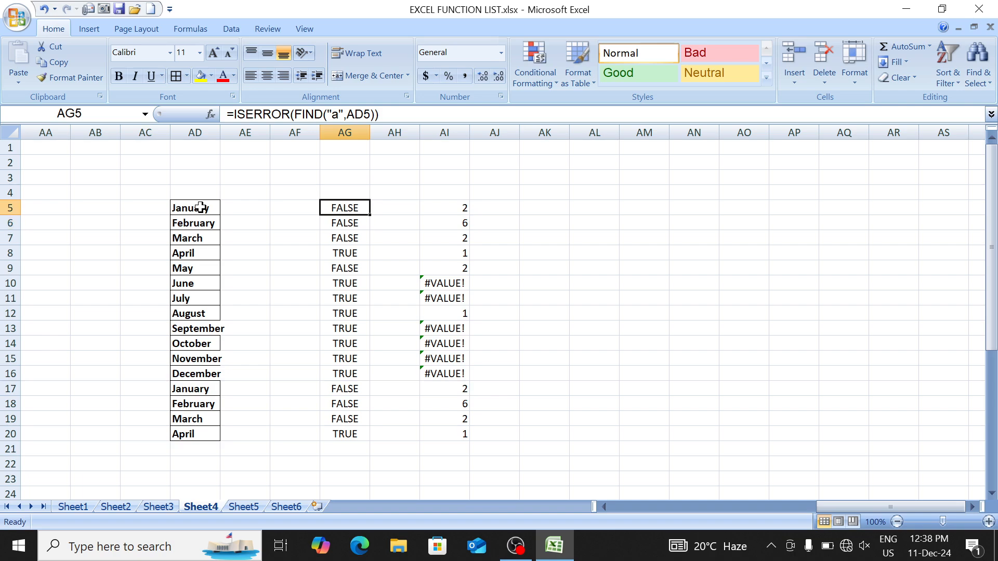
{"action": "key", "text": "F2"}
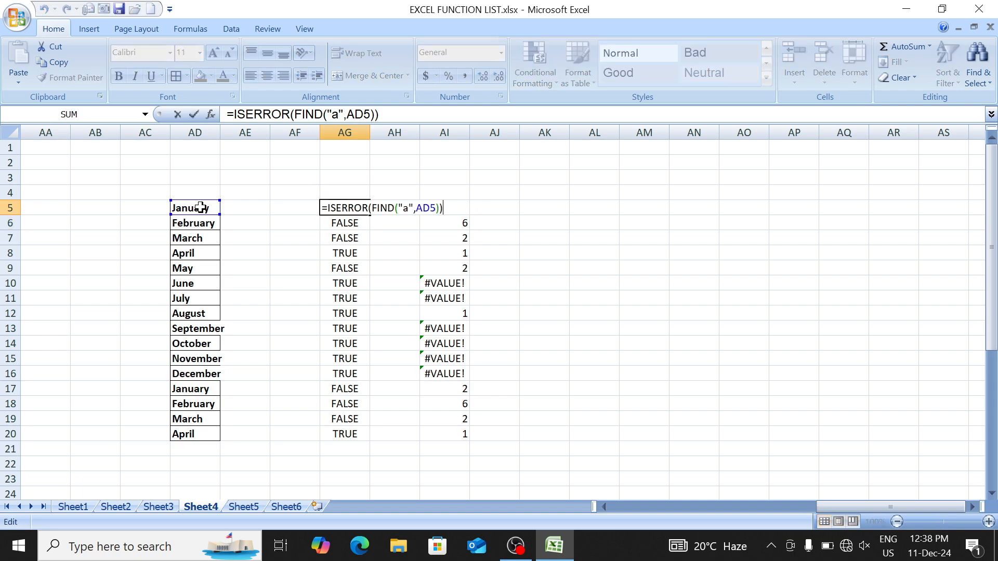
{"action": "key", "text": "Return"}
{"action": "key", "text": "Down"}
{"action": "key", "text": "Down"}
{"action": "key", "text": "Down"}
{"action": "key", "text": "Down"}
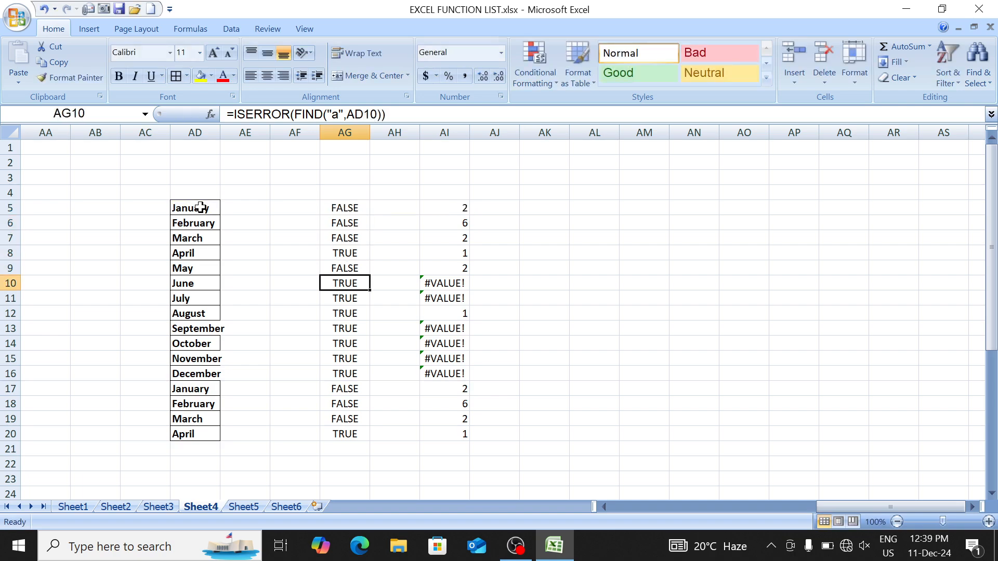
{"action": "key", "text": "F2"}
{"action": "key", "text": "Return"}
{"action": "key", "text": "Down"}
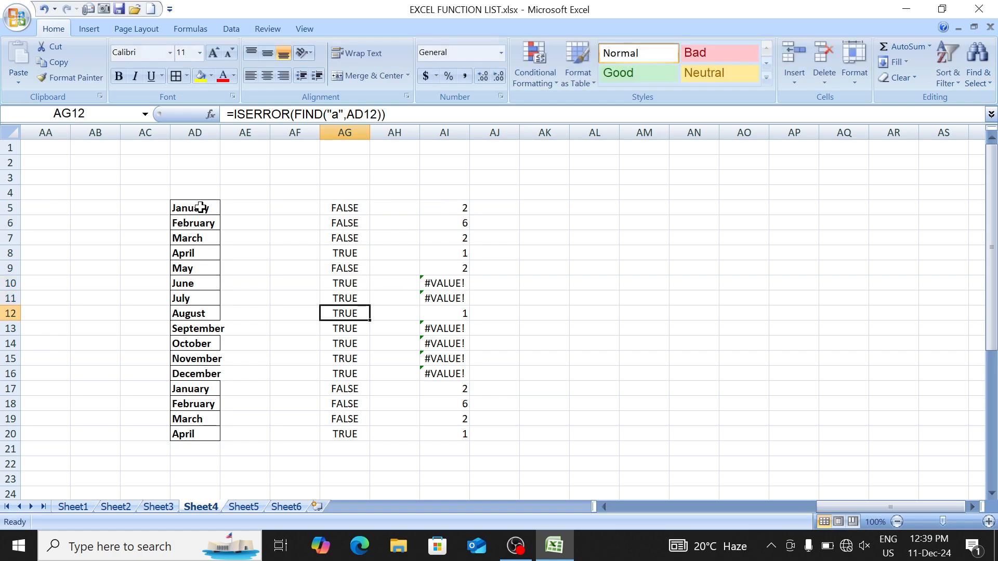
{"action": "key", "text": "Down"}
{"action": "key", "text": "Down"}
{"action": "key", "text": "Down"}
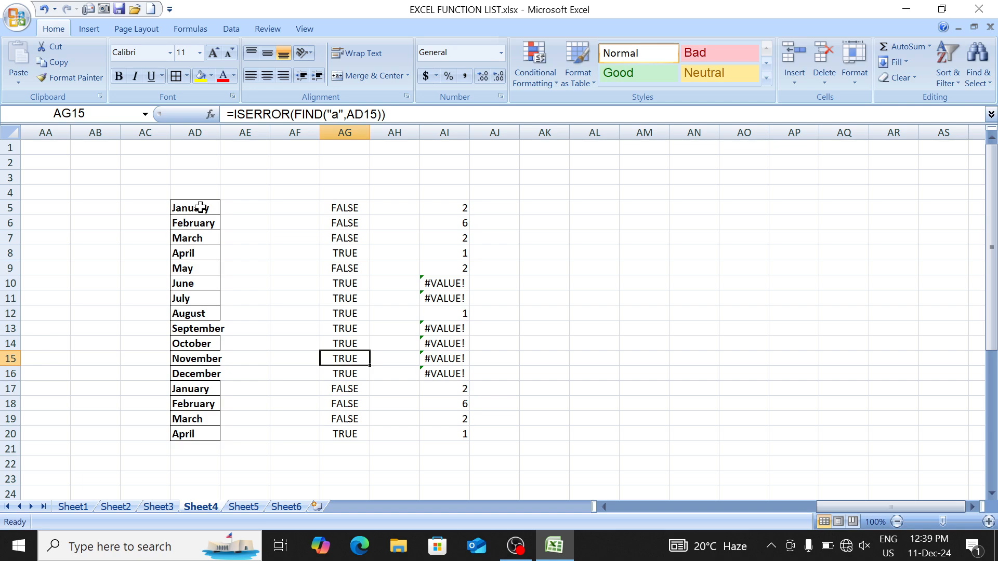
{"action": "key", "text": "Up"}
{"action": "key", "text": "Up"}
{"action": "key", "text": "Up"}
{"action": "key", "text": "Up"}
{"action": "key", "text": "Up"}
{"action": "key", "text": "Up"}
{"action": "key", "text": "Up"}
{"action": "key", "text": "Up"}
{"action": "key", "text": "Up"}
{"action": "key", "text": "Up"}
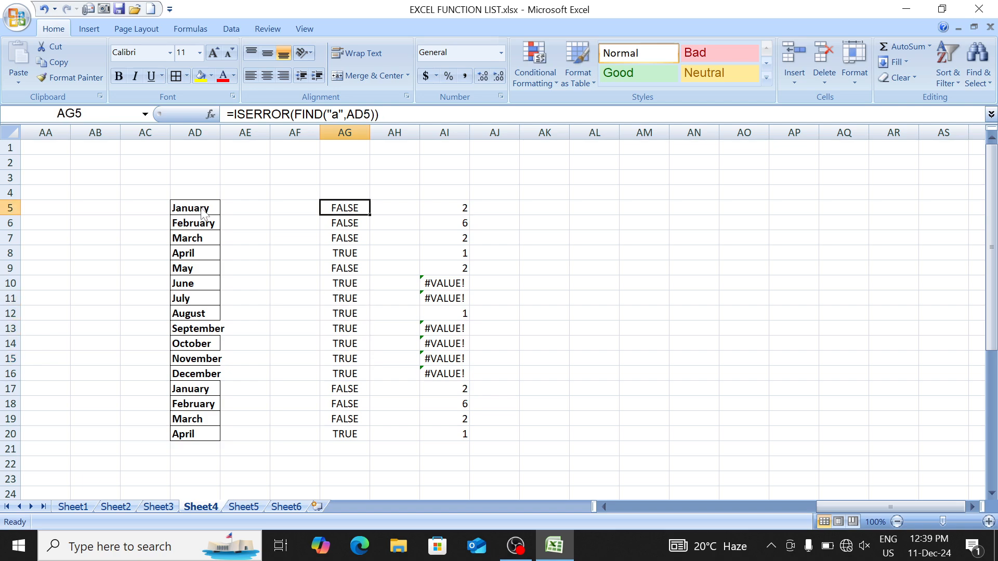
Step: Review the SEARCH results column, selecting its full range, then return to the first result
{"action": "key", "text": "Right"}
{"action": "key", "text": "Right"}
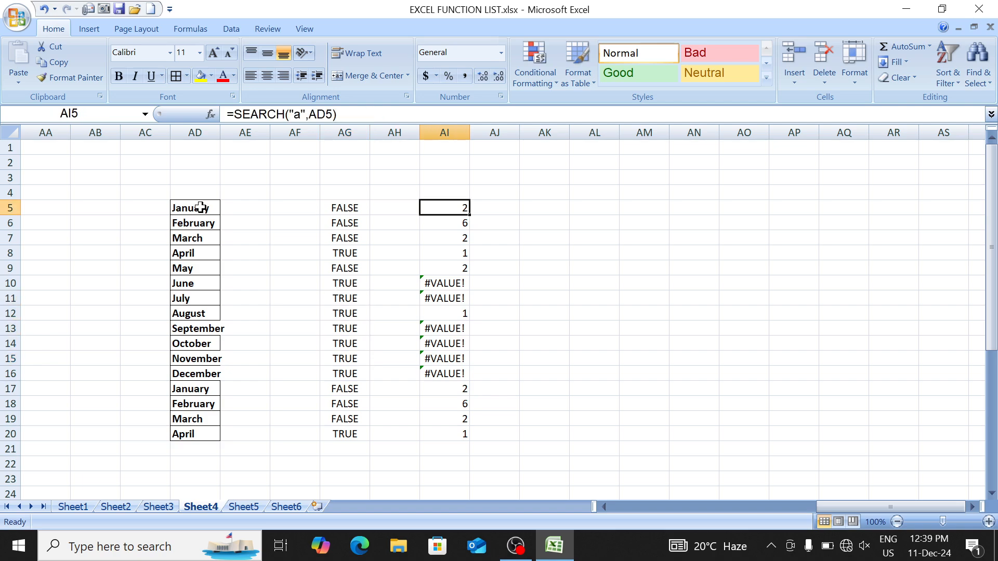
{"action": "key", "text": "Down"}
{"action": "key", "text": "Down"}
{"action": "key", "text": "Down"}
{"action": "key", "text": "Down"}
{"action": "key", "text": "Down"}
{"action": "key", "text": "Down"}
{"action": "key", "text": "Down"}
{"action": "key", "text": "Down"}
{"action": "key", "text": "Down"}
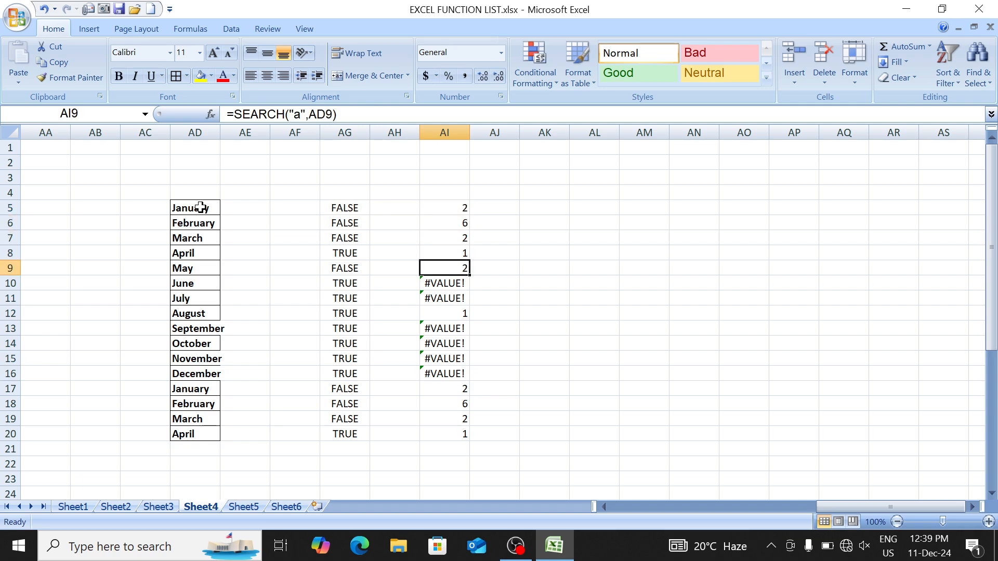
{"action": "key", "text": "ctrl+Up"}
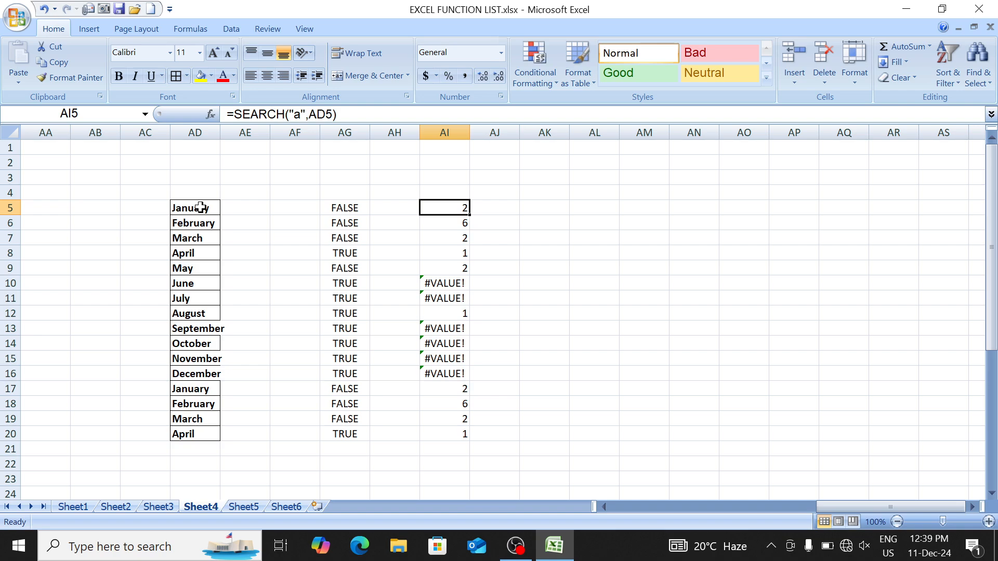
{"action": "key", "text": "ctrl+shift+Down"}
{"action": "key", "text": "Down"}
{"action": "key", "text": "Up"}
{"action": "key", "text": "ctrl+shift+Down"}
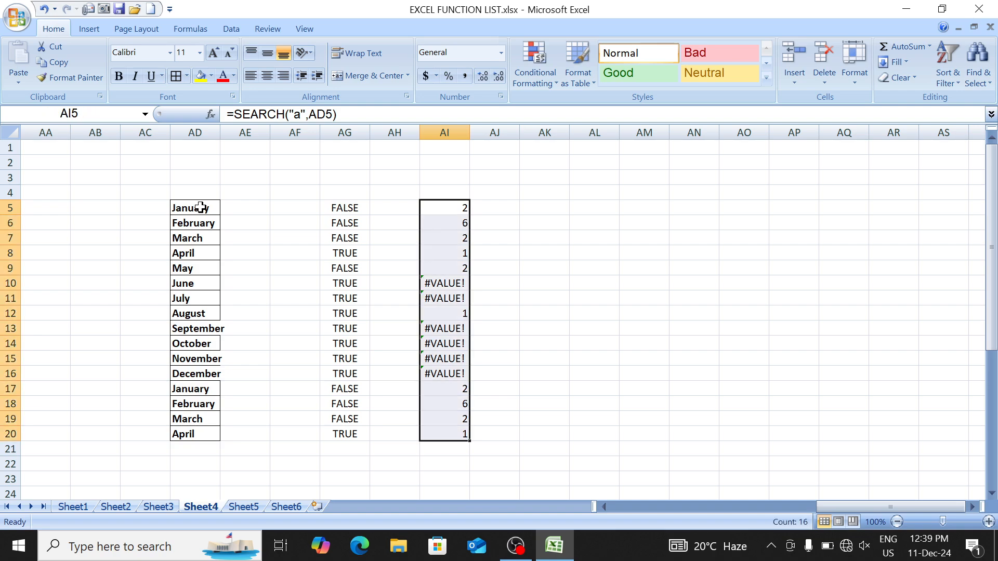
{"action": "key", "text": "ctrl+shift+Up"}
Step: Edit AI5's SEARCH formula and type 'ife' right after the equals sign
{"action": "key", "text": "F2"}
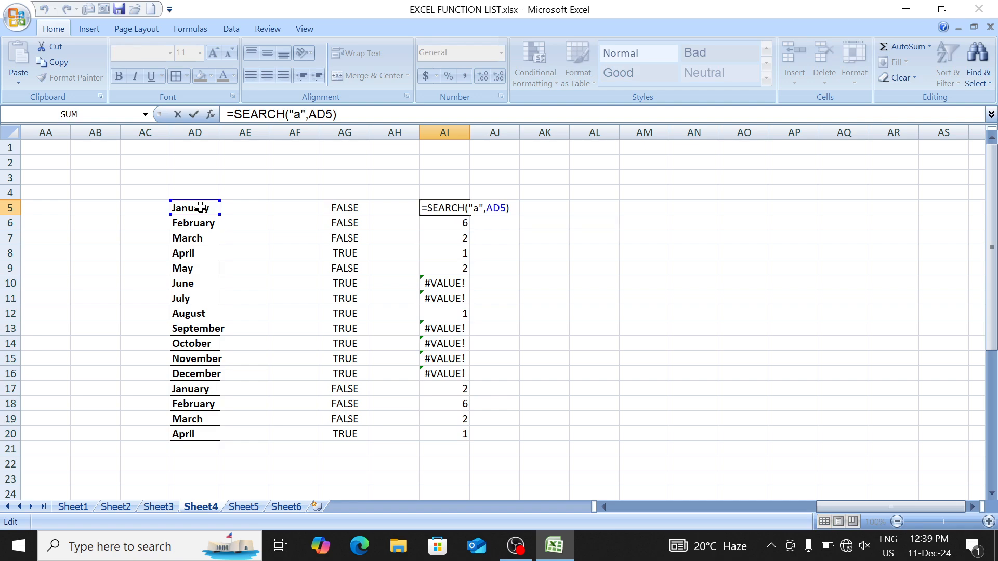
{"action": "key", "text": "Return"}
{"action": "key", "text": "Up"}
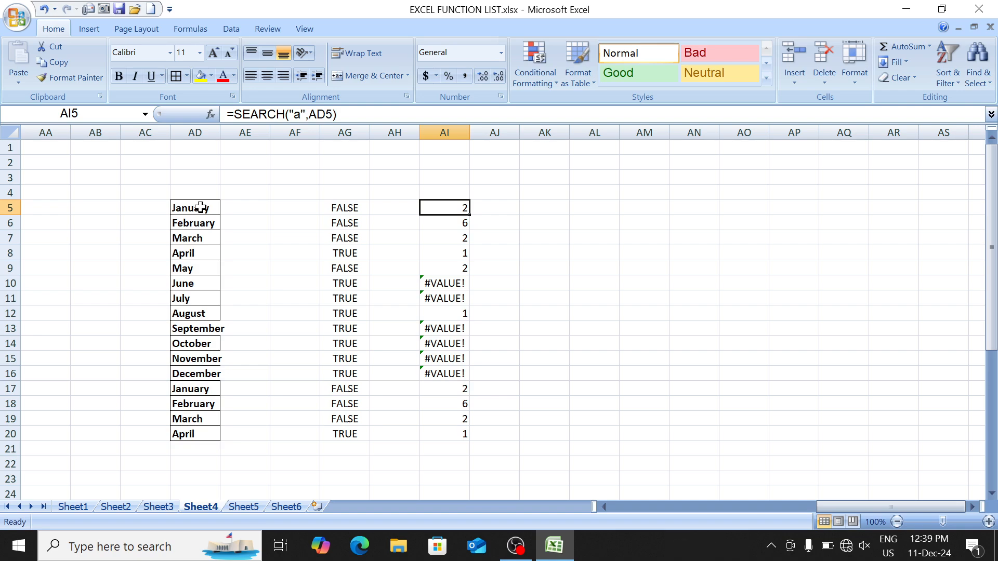
{"action": "key", "text": "F2"}
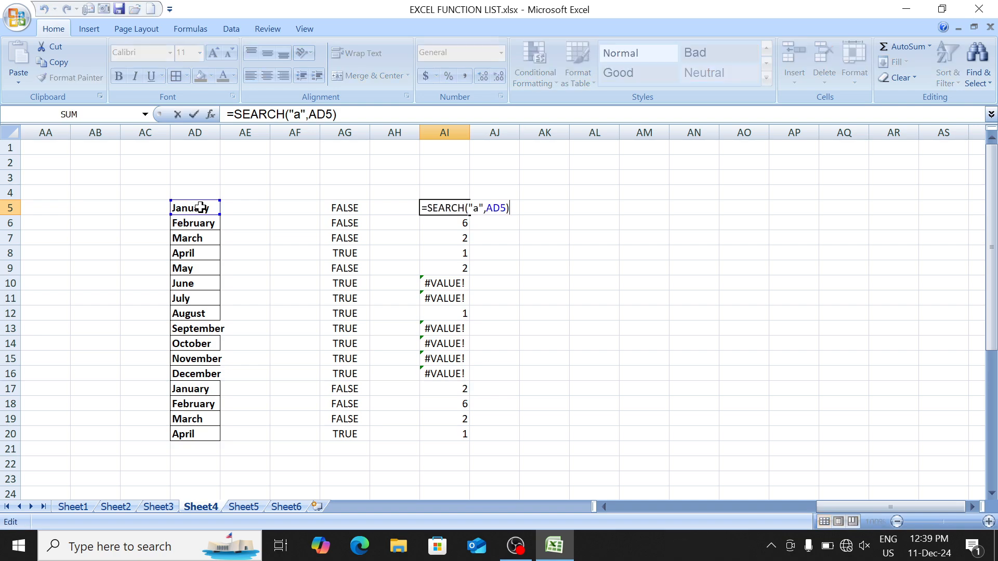
{"action": "key", "text": "Return"}
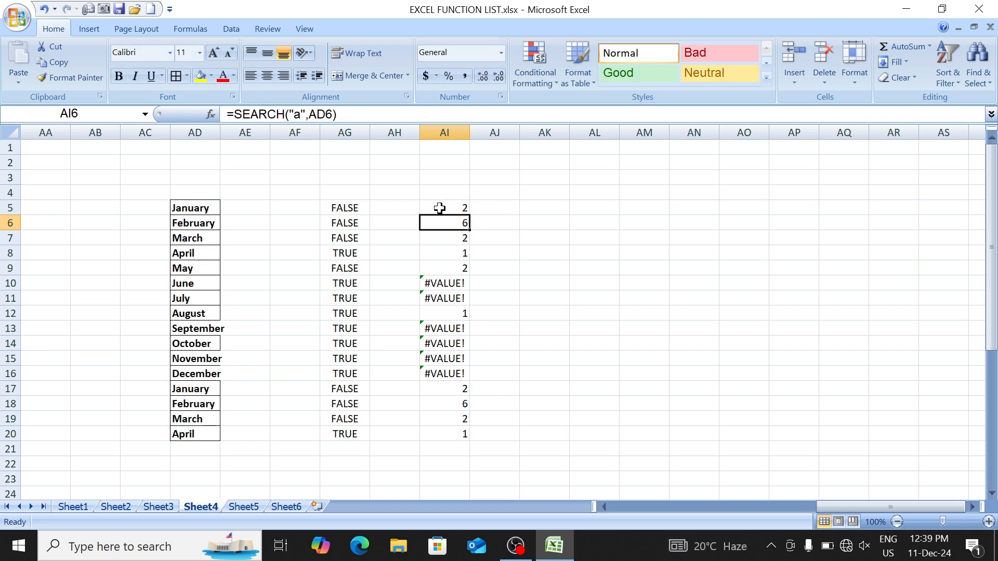
{"action": "key", "text": "Up"}
{"action": "key", "text": "F2"}
{"action": "key", "text": "Return"}
{"action": "left_click", "coordinate": [436, 204]}
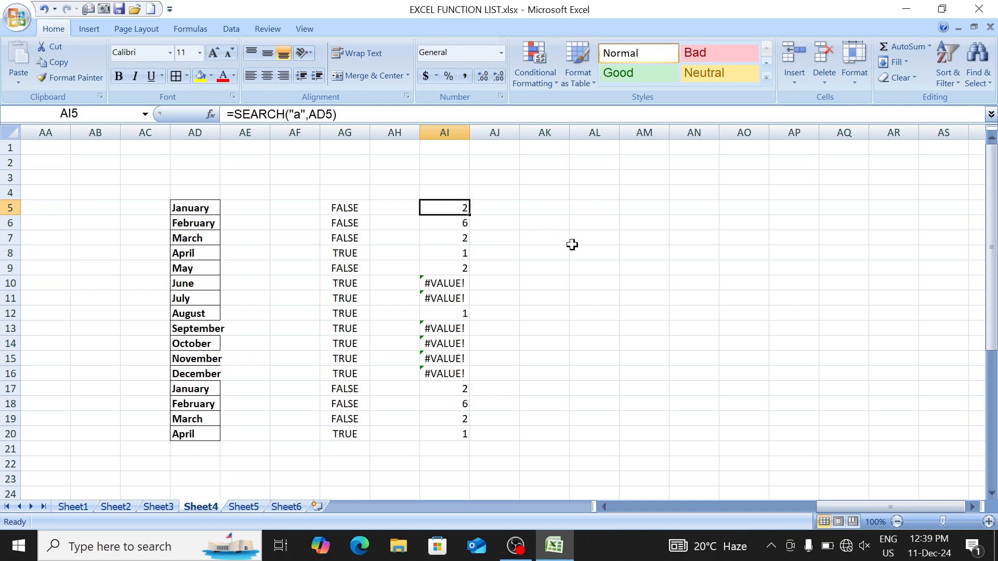
{"action": "key", "text": "F2"}
{"action": "key", "text": "Home"}
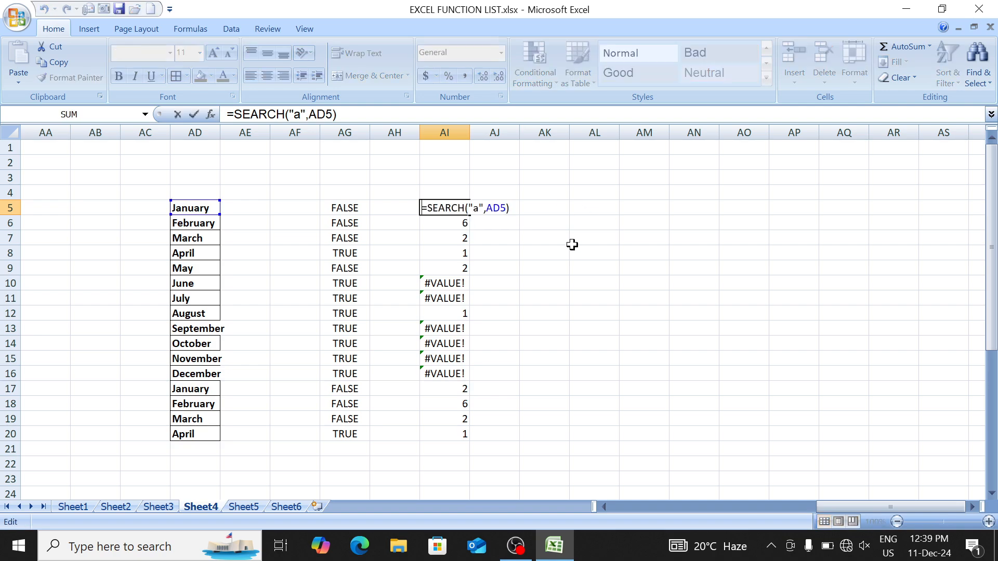
{"action": "type", "text": "ife"}
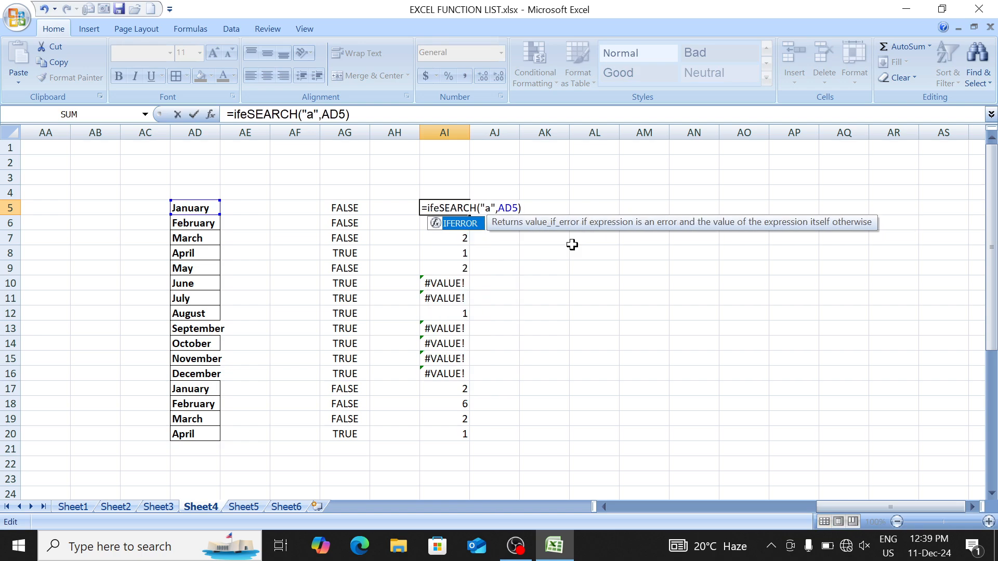
Step: Complete AI5 as =IFERROR(SEARCH("a",AD5),"Not Found") and confirm it
{"action": "key", "text": "Tab"}
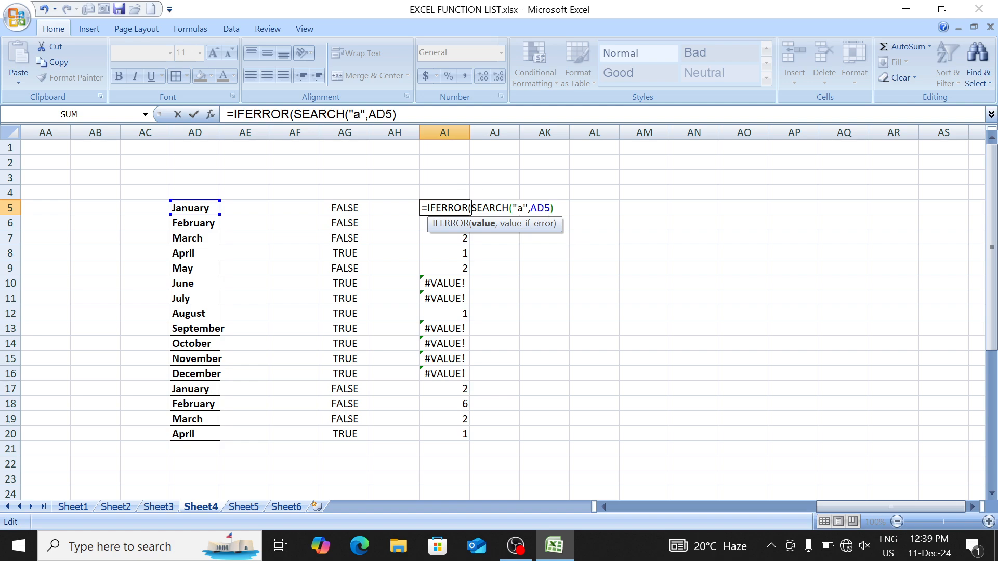
{"action": "type", "text": ","}
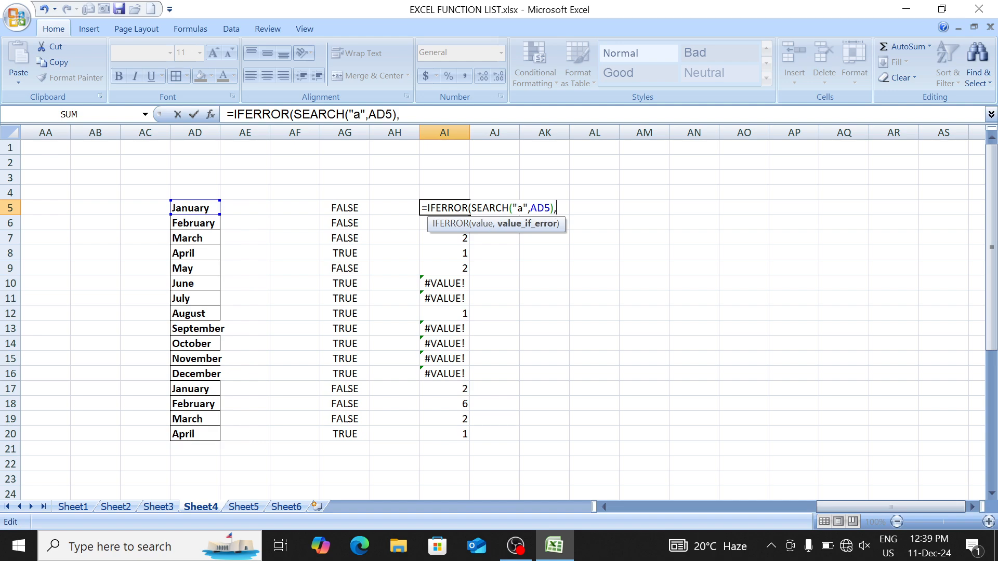
{"action": "left_click_drag", "start_coordinate": [471, 208], "coordinate": [530, 208]}
{"action": "left_click", "coordinate": [557, 208]}
{"action": "type", "text": "\"Not Found\""}
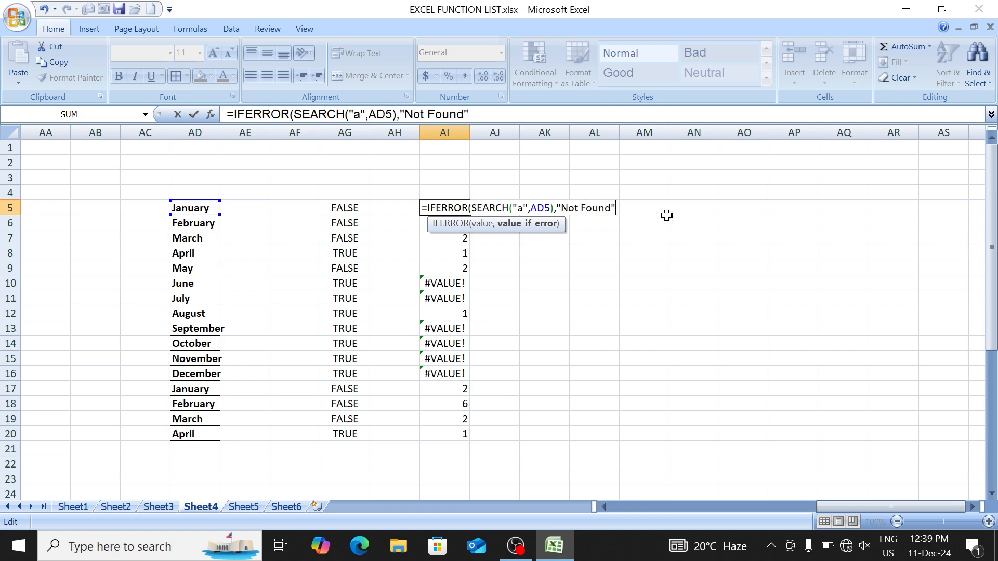
{"action": "type", "text": ")"}
{"action": "key", "text": "Return"}
Step: Fill the IFERROR formula down AI5:AI20 and widen column AI to fit 'Not Found'
{"action": "key", "text": "Up"}
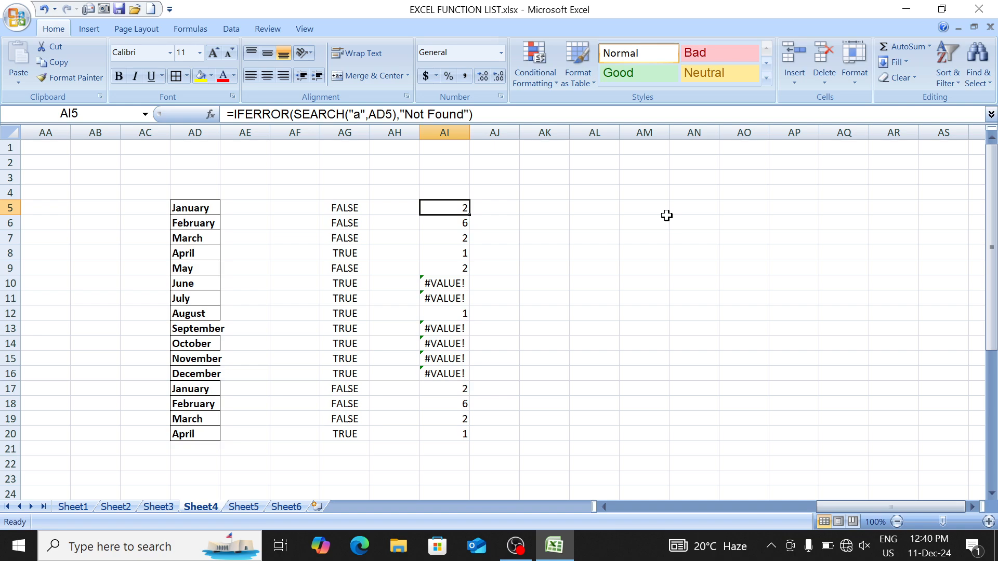
{"action": "key", "text": "ctrl+shift+Down"}
{"action": "key", "text": "ctrl+d"}
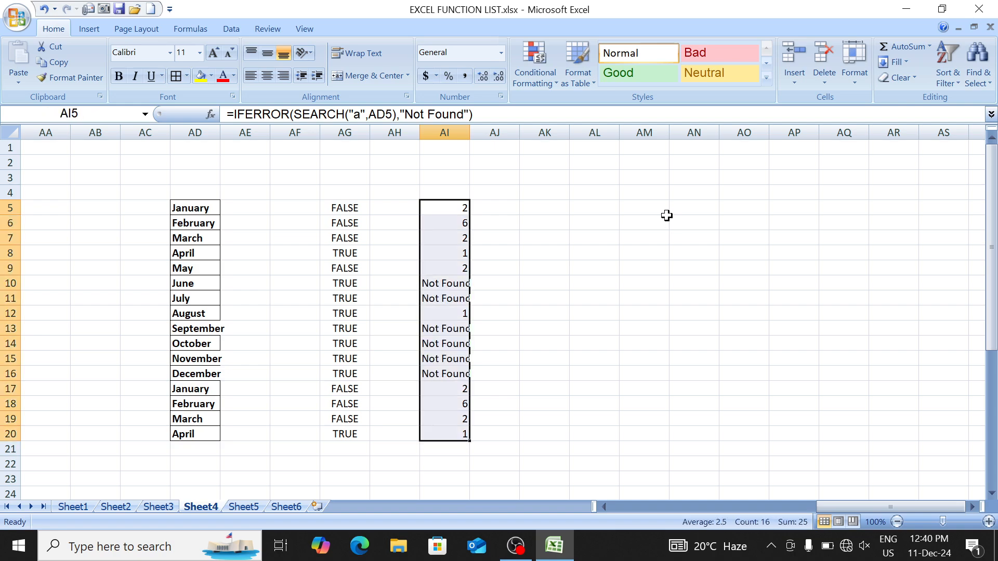
{"action": "key", "text": "Down"}
{"action": "key", "text": "Down"}
{"action": "key", "text": "Down"}
{"action": "key", "text": "Down"}
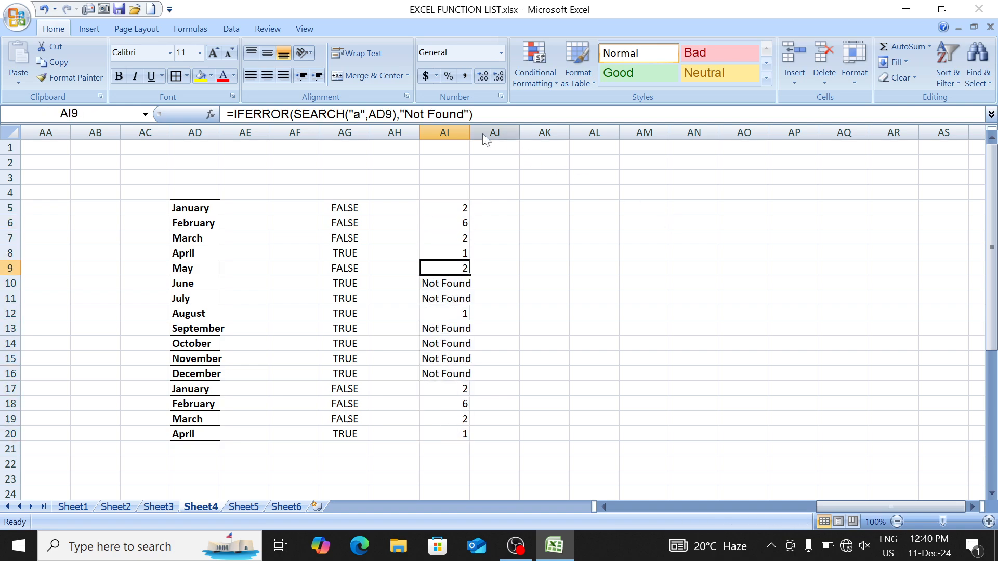
{"action": "left_click_drag", "start_coordinate": [470, 129], "coordinate": [487, 141]}
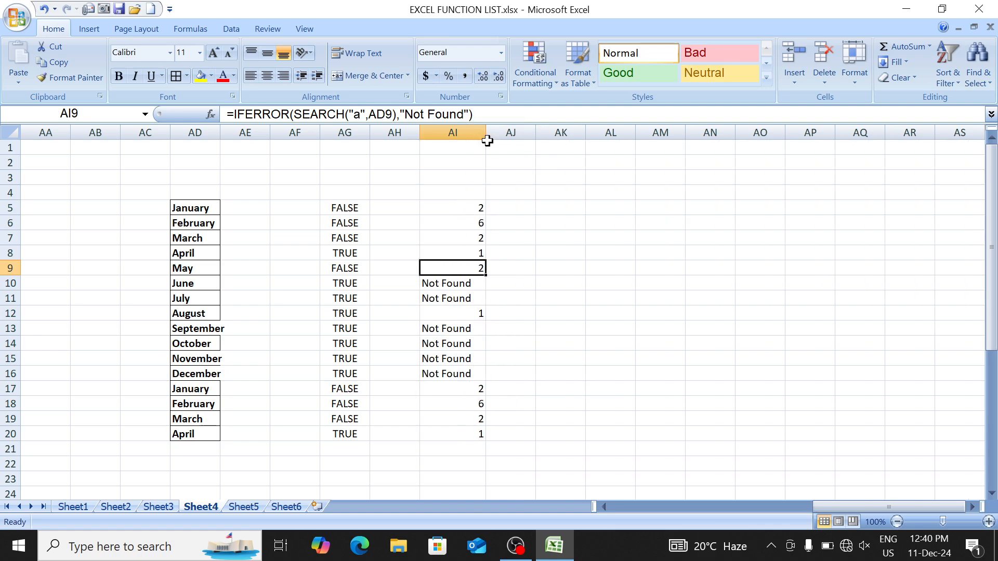
{"action": "key", "text": "Up"}
{"action": "key", "text": "Up"}
{"action": "key", "text": "Up"}
{"action": "key", "text": "Up"}
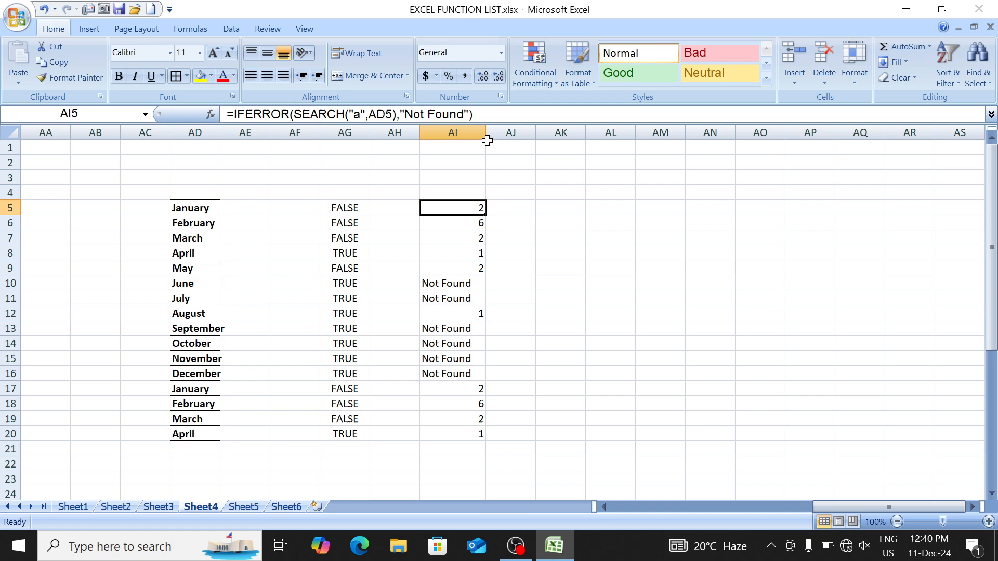
{"action": "key", "text": "ctrl+shift+Down"}
Step: Browse the Sheet1 function list, looking at IFERROR, ISTEXT, ISNUMBER and ISBLANK
{"action": "key", "text": "ctrl+shift+Up"}
{"action": "key", "text": "ctrl+Page_Up"}
{"action": "key", "text": "ctrl+Page_Up"}
{"action": "key", "text": "ctrl+Page_Up"}
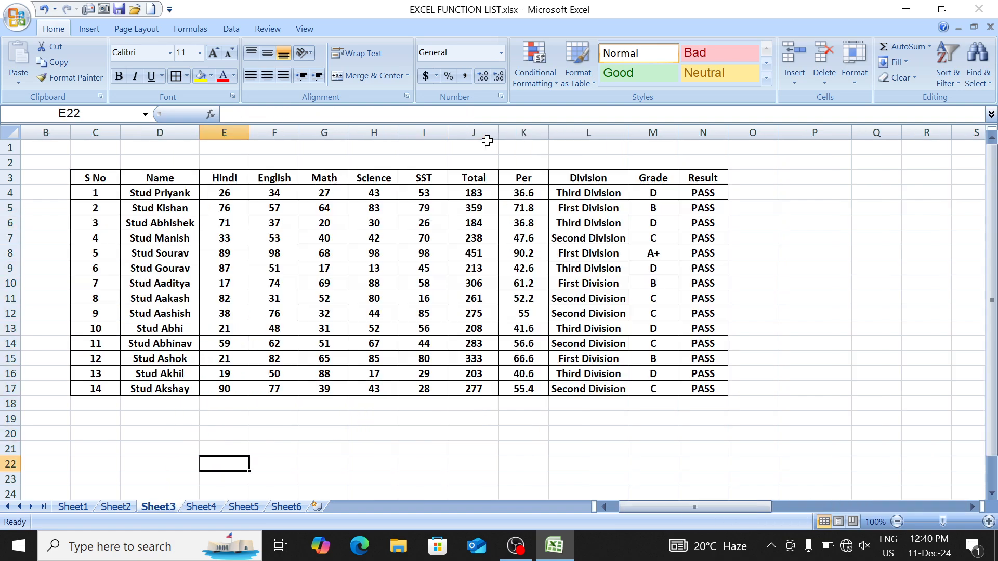
{"action": "key", "text": "Down"}
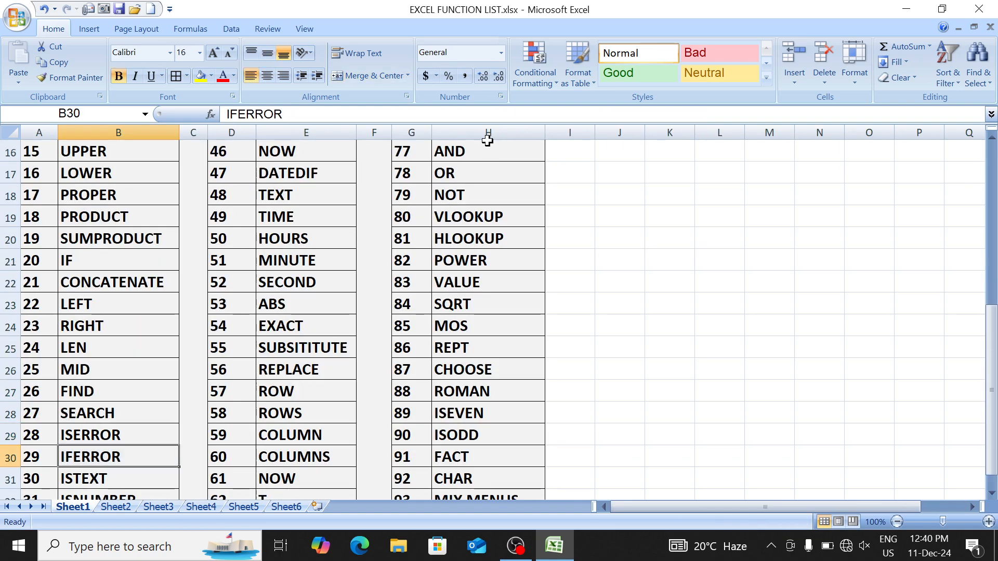
{"action": "key", "text": "Down"}
{"action": "key", "text": "Down"}
{"action": "key", "text": "Up"}
{"action": "key", "text": "Up"}
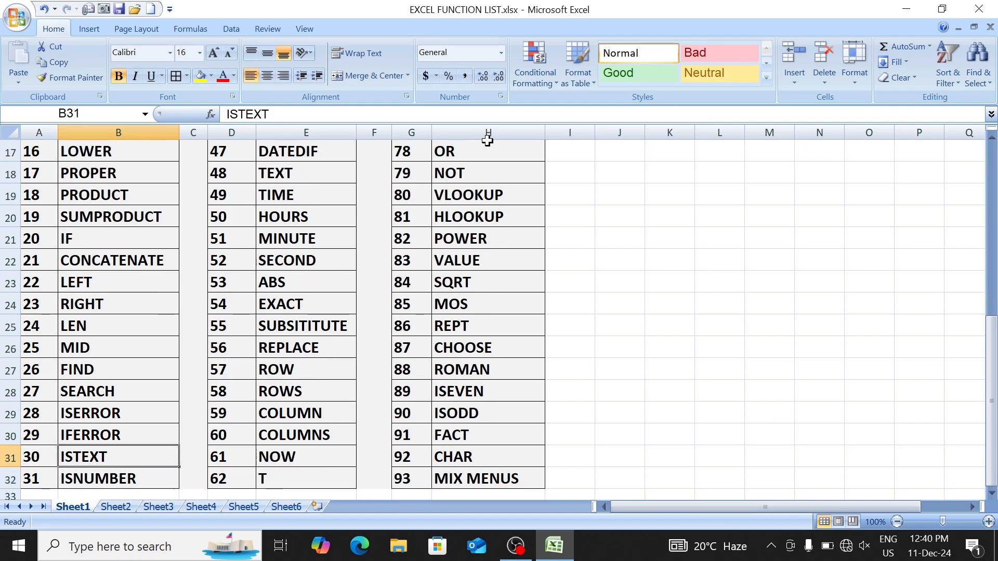
{"action": "key", "text": "Up"}
{"action": "key", "text": "Up"}
{"action": "key", "text": "Up"}
{"action": "key", "text": "Up"}
{"action": "key", "text": "Up"}
{"action": "key", "text": "Up"}
{"action": "key", "text": "Up"}
{"action": "key", "text": "Up"}
{"action": "key", "text": "Up"}
{"action": "key", "text": "Up"}
{"action": "key", "text": "Up"}
{"action": "key", "text": "Up"}
{"action": "key", "text": "Up"}
{"action": "key", "text": "Up"}
{"action": "key", "text": "Up"}
{"action": "key", "text": "Up"}
{"action": "key", "text": "Up"}
{"action": "key", "text": "Up"}
{"action": "key", "text": "Up"}
{"action": "key", "text": "Up"}
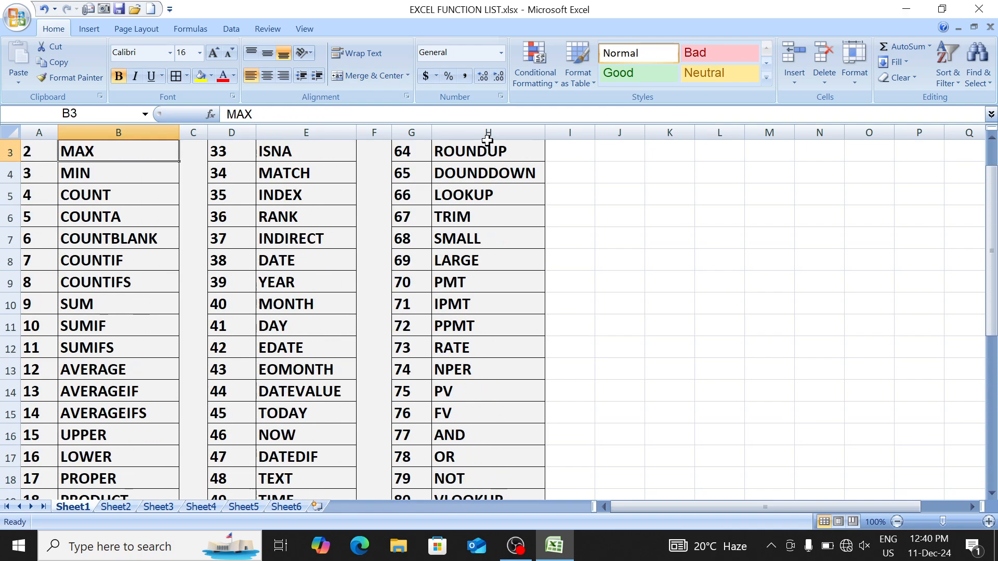
{"action": "key", "text": "Right"}
{"action": "key", "text": "Right"}
{"action": "key", "text": "Up"}
{"action": "key", "text": "Down"}
{"action": "key", "text": "Right"}
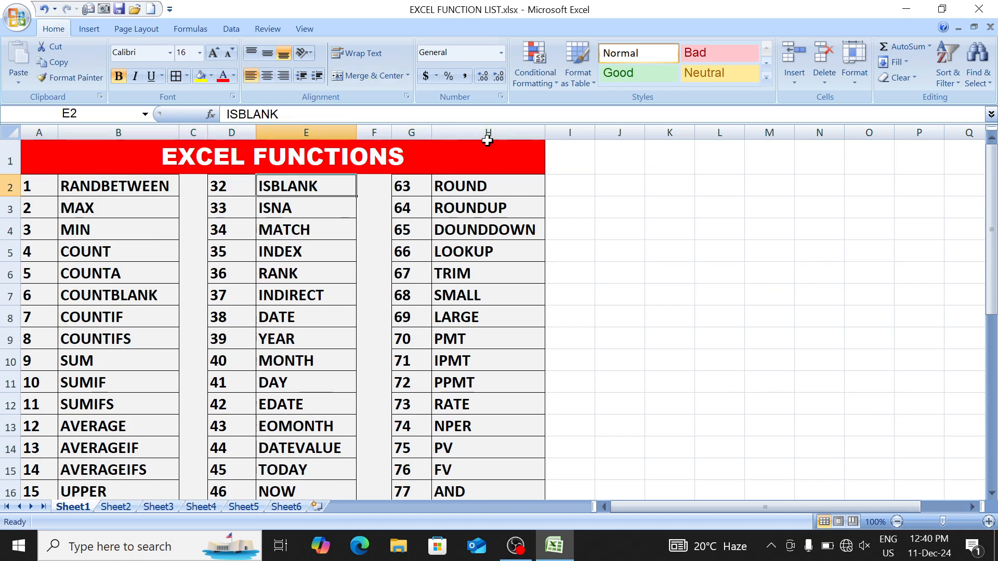
Step: Pass Sheet4's IFERROR table to reach the blank Sheet5 and go to cell C4
{"action": "key", "text": "ctrl+Page_Down"}
{"action": "key", "text": "ctrl+Page_Down"}
{"action": "key", "text": "ctrl+Page_Down"}
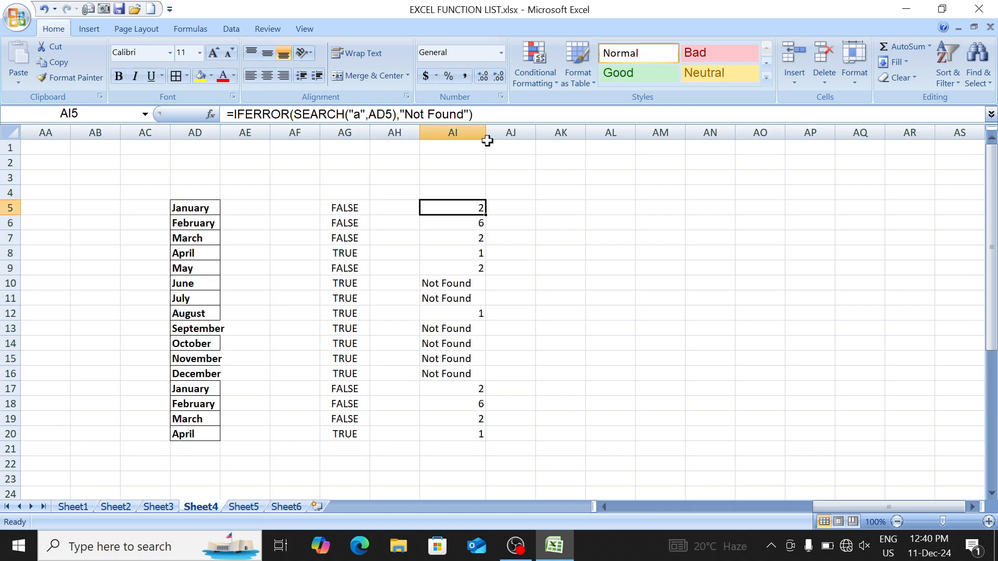
{"action": "key", "text": "Right"}
{"action": "key", "text": "Right"}
{"action": "key", "text": "Right"}
{"action": "key", "text": "Right"}
{"action": "key", "text": "Right"}
{"action": "key", "text": "Right"}
{"action": "key", "text": "Right"}
{"action": "key", "text": "Right"}
{"action": "key", "text": "Right"}
{"action": "key", "text": "Right"}
{"action": "key", "text": "Right"}
{"action": "key", "text": "Right"}
{"action": "key", "text": "Right"}
{"action": "key", "text": "Right"}
{"action": "key", "text": "Right"}
{"action": "key", "text": "Right"}
{"action": "key", "text": "ctrl+Left"}
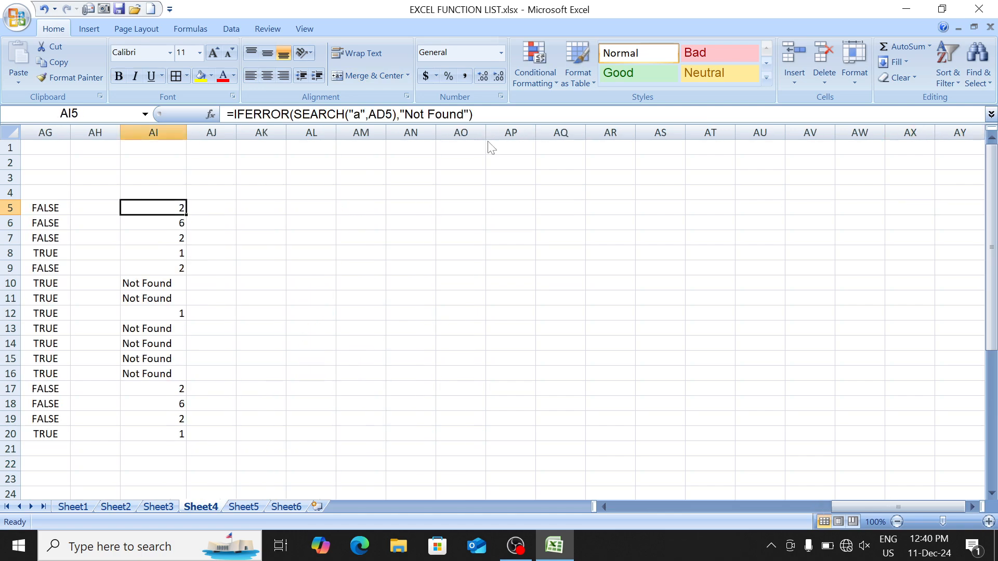
{"action": "key", "text": "ctrl+Left"}
{"action": "key", "text": "ctrl+Left"}
{"action": "key", "text": "ctrl+Page_Down"}
{"action": "key", "text": "Down"}
{"action": "key", "text": "Right"}
{"action": "key", "text": "Right"}
{"action": "key", "text": "Down"}
{"action": "key", "text": "Down"}
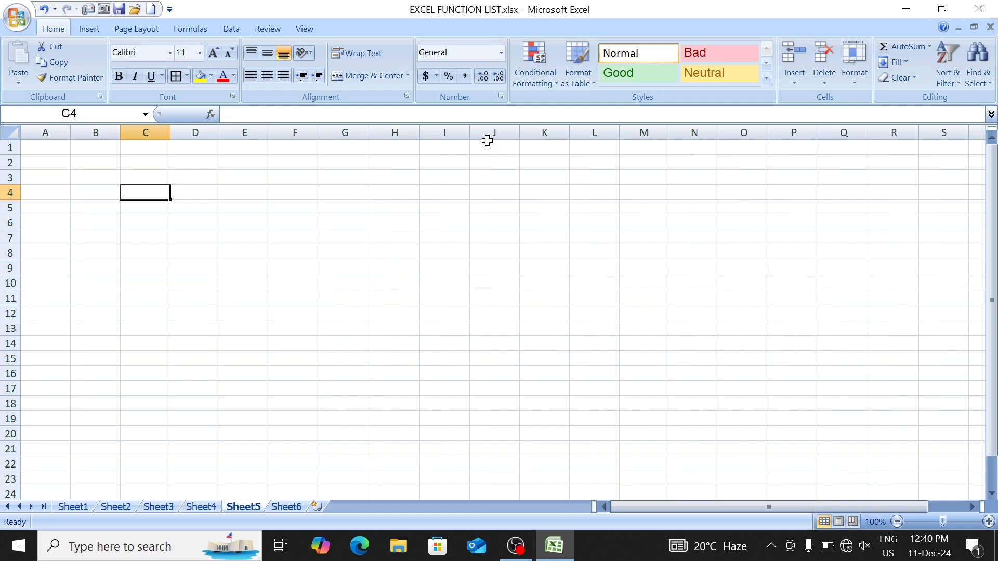
Step: Fill C4:C23 with =RANDBETWEEN(1000,9000)
{"action": "key", "text": "Up"}
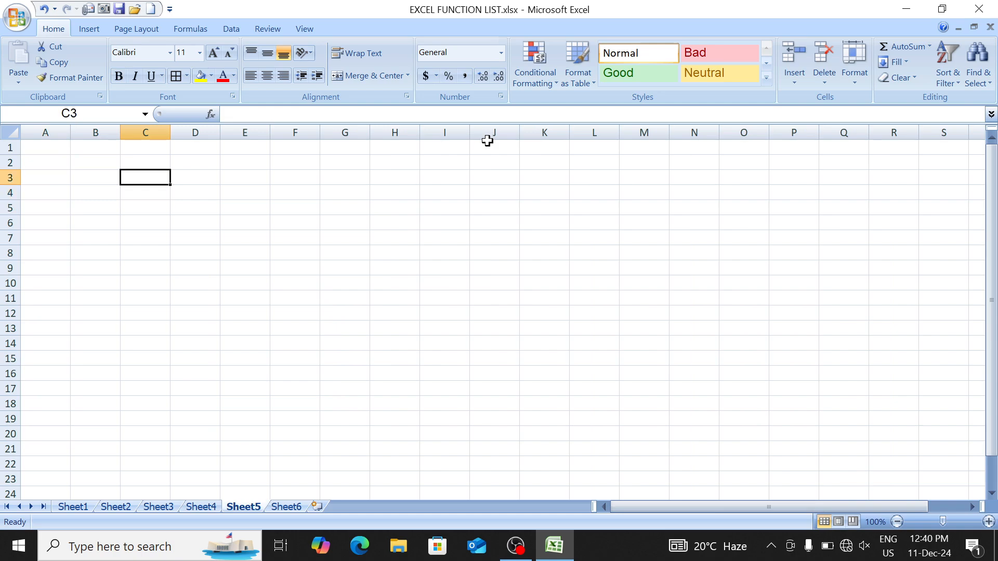
{"action": "key", "text": "Down"}
{"action": "type", "text": "=rand"}
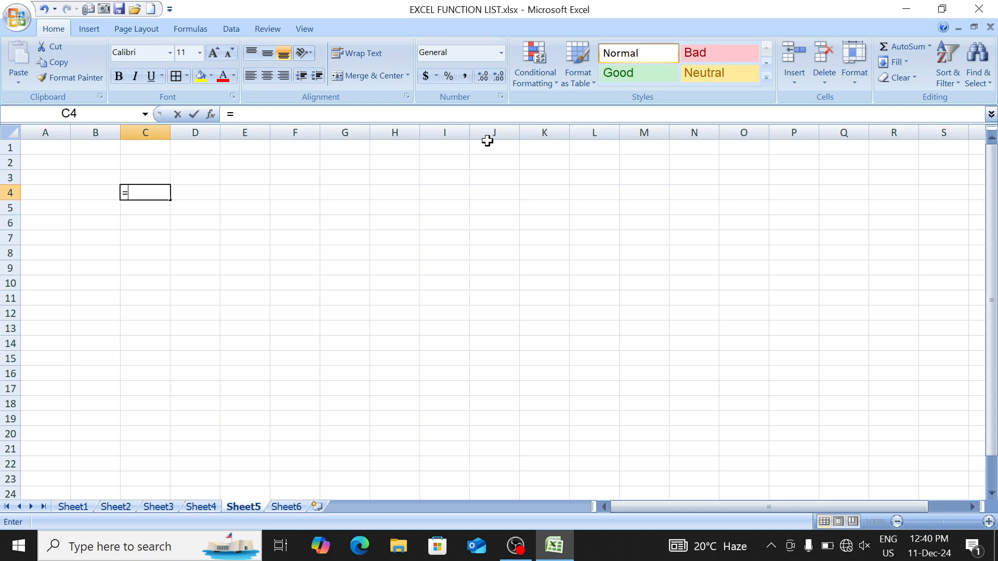
{"action": "key", "text": "Down"}
{"action": "key", "text": "Tab"}
{"action": "type", "text": "1"}
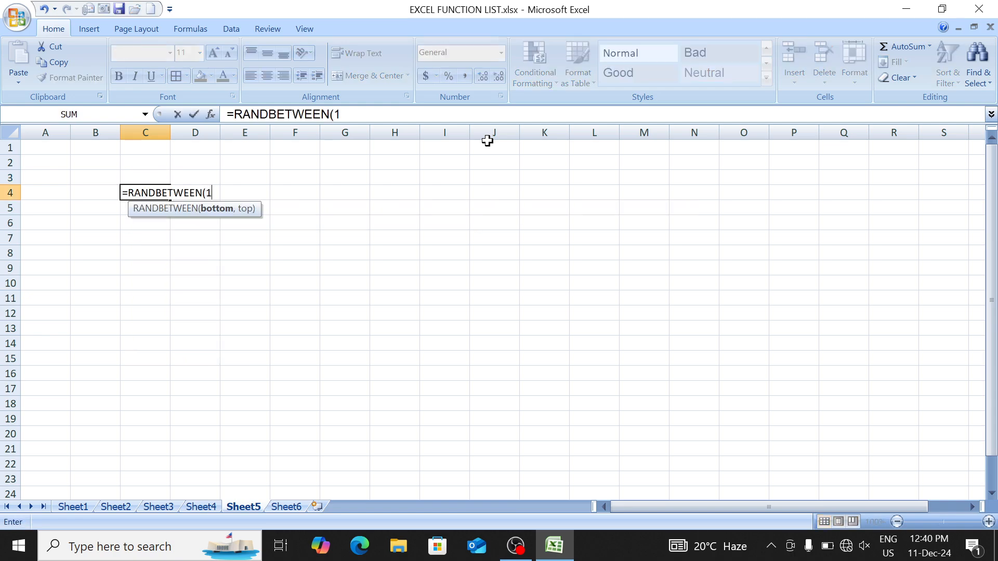
{"action": "type", "text": "000,9000"}
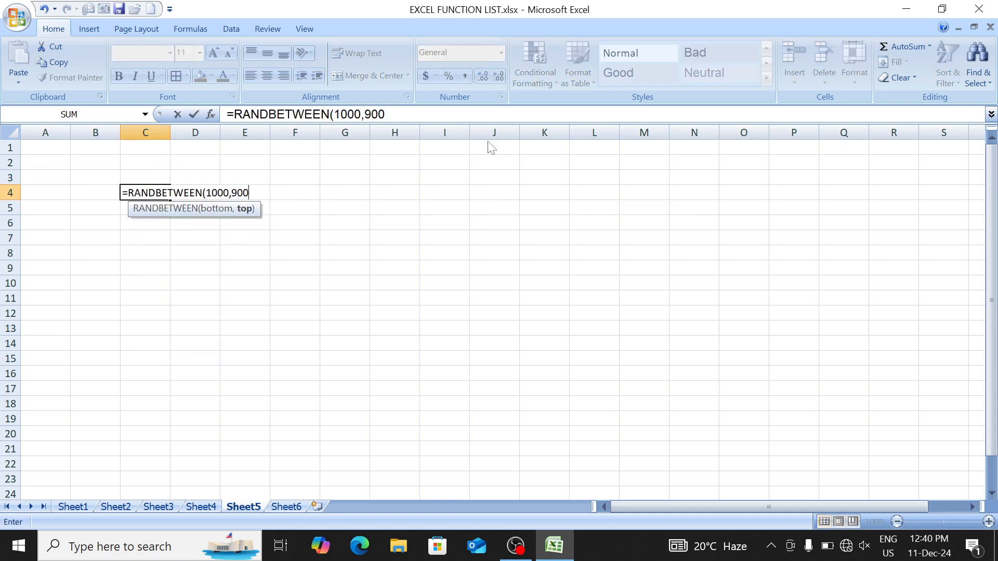
{"action": "key", "text": "Return"}
{"action": "key", "text": "Up"}
{"action": "key", "text": "shift+Down"}
{"action": "key", "text": "shift+Down"}
{"action": "key", "text": "shift+Down"}
{"action": "key", "text": "shift+Down"}
{"action": "key", "text": "shift+Down"}
{"action": "key", "text": "shift+Down"}
{"action": "key", "text": "shift+Down"}
{"action": "key", "text": "shift+Down"}
{"action": "key", "text": "shift+Down"}
{"action": "key", "text": "shift+Down"}
{"action": "key", "text": "shift+Down"}
{"action": "key", "text": "shift+Down"}
{"action": "key", "text": "shift+Down"}
{"action": "key", "text": "shift+Down"}
{"action": "key", "text": "shift+Down"}
{"action": "key", "text": "shift+Down"}
{"action": "key", "text": "shift+Down"}
{"action": "key", "text": "shift+Down"}
{"action": "key", "text": "shift+Down"}
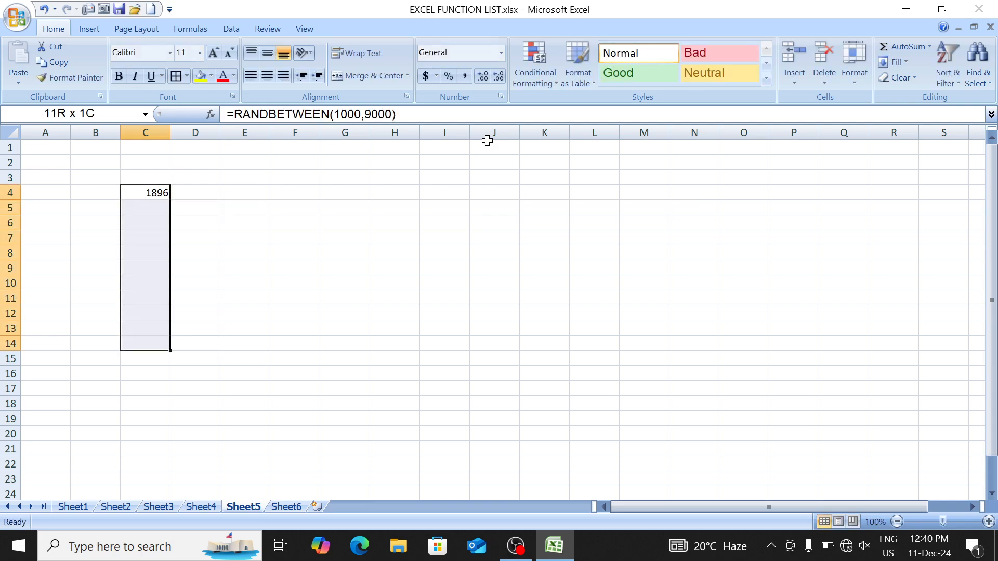
{"action": "key", "text": "ctrl+d"}
Step: Paste the random numbers back as fixed values and give C4:C23 All Borders
{"action": "key", "text": "ctrl+c"}
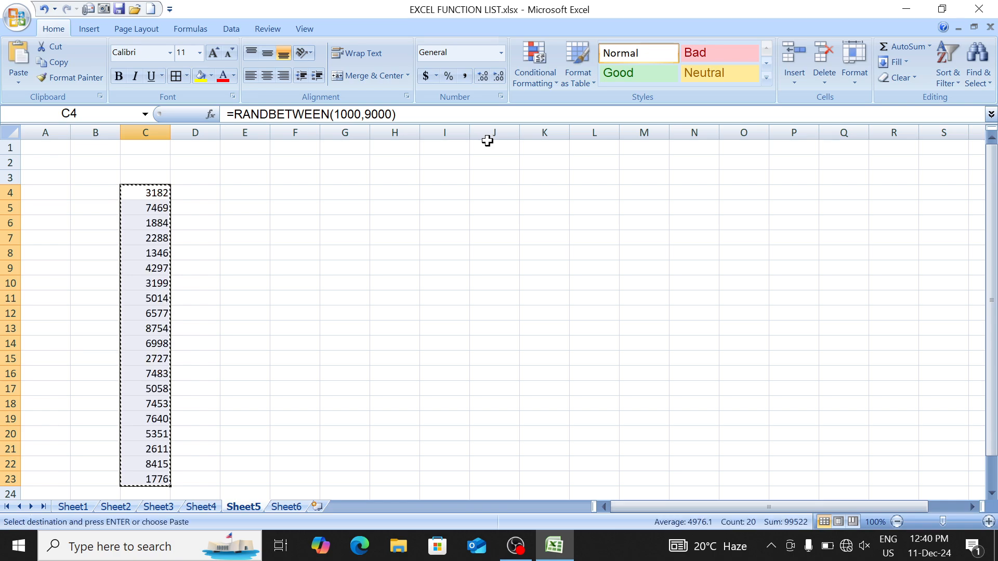
{"action": "key", "text": "alt+h"}
{"action": "key", "text": "v"}
{"action": "key", "text": "v"}
{"action": "key", "text": "alt+h"}
{"action": "key", "text": "b"}
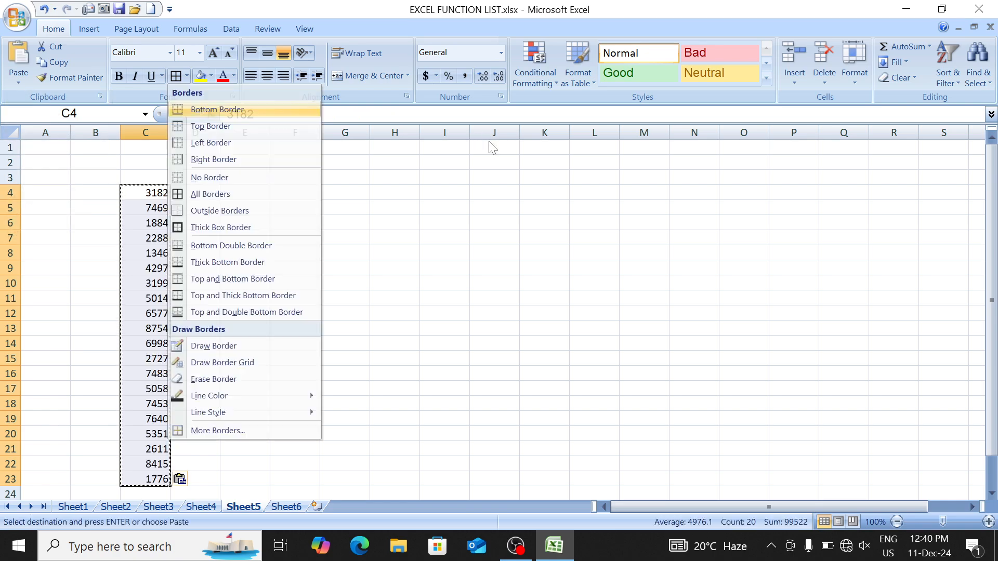
{"action": "key", "text": "a"}
Step: Clear C6, C9 and C14 and type text entries fdgdfg, dsssd, dfsd and sdfsdf
{"action": "key", "text": "Down"}
{"action": "key", "text": "Down"}
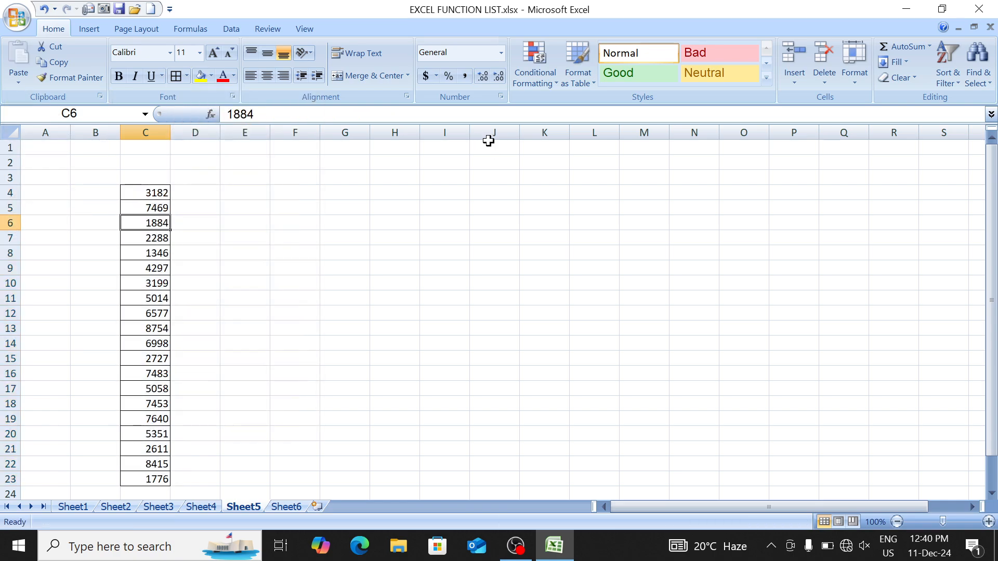
{"action": "key", "text": "Delete"}
{"action": "key", "text": "Down"}
{"action": "key", "text": "Down"}
{"action": "key", "text": "Down"}
{"action": "key", "text": "Delete"}
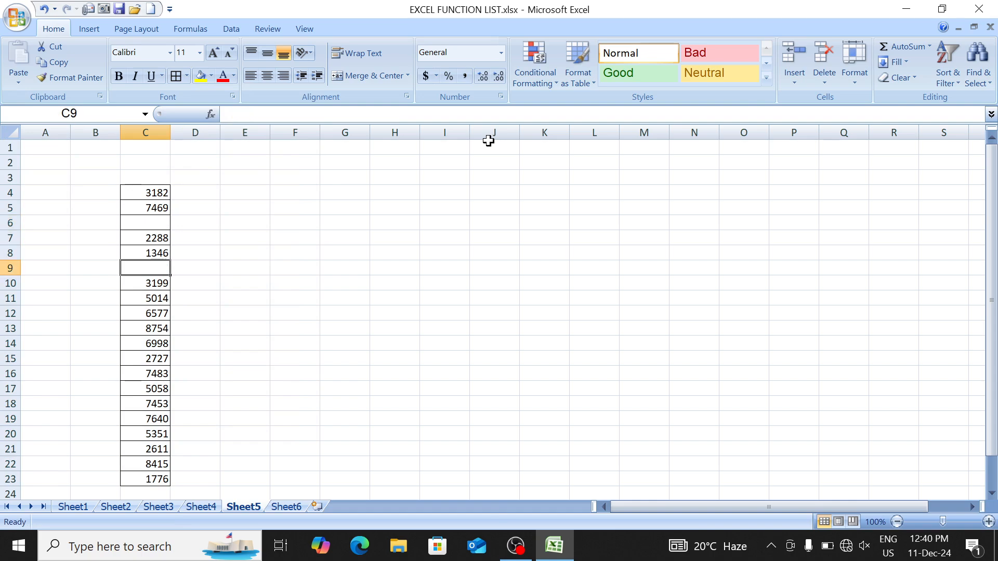
{"action": "key", "text": "Down"}
{"action": "key", "text": "Down"}
{"action": "key", "text": "Down"}
{"action": "key", "text": "Down"}
{"action": "key", "text": "Down"}
{"action": "key", "text": "Delete"}
{"action": "key", "text": "Down"}
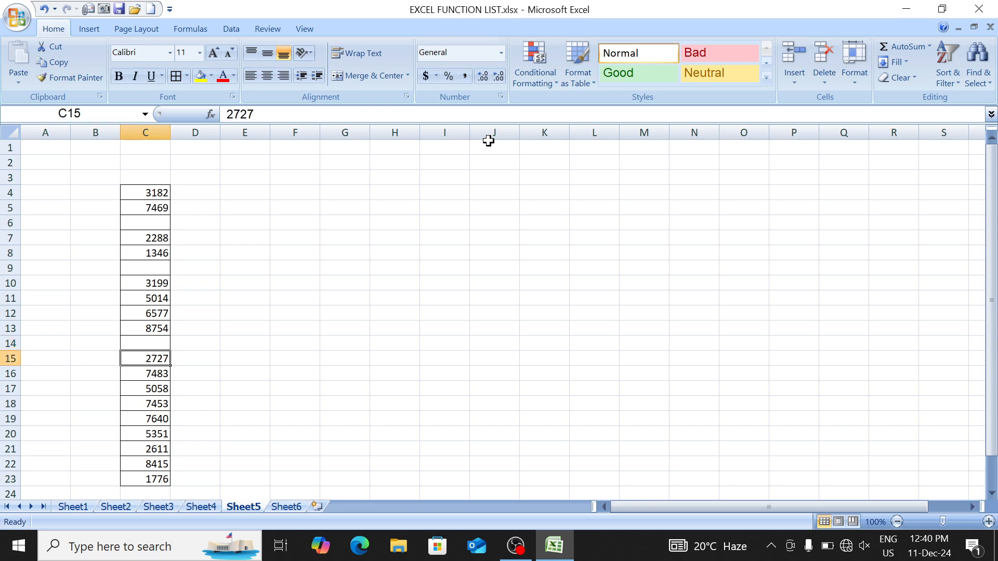
{"action": "key", "text": "Down"}
{"action": "key", "text": "Down"}
{"action": "type", "text": "fdgdfg"}
{"action": "key", "text": "Down"}
{"action": "key", "text": "Down"}
{"action": "key", "text": "Down"}
{"action": "type", "text": "dsssd"}
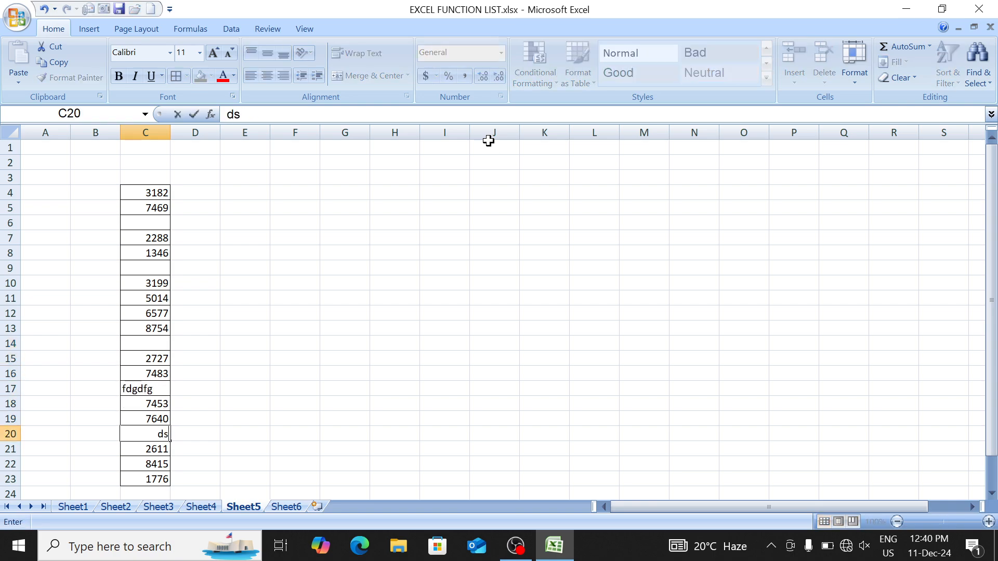
{"action": "key", "text": "Down"}
{"action": "type", "text": "dfsd"}
{"action": "key", "text": "Up"}
{"action": "key", "text": "Up"}
{"action": "key", "text": "Up"}
{"action": "key", "text": "Up"}
{"action": "key", "text": "Up"}
{"action": "key", "text": "Up"}
{"action": "key", "text": "Up"}
{"action": "key", "text": "Up"}
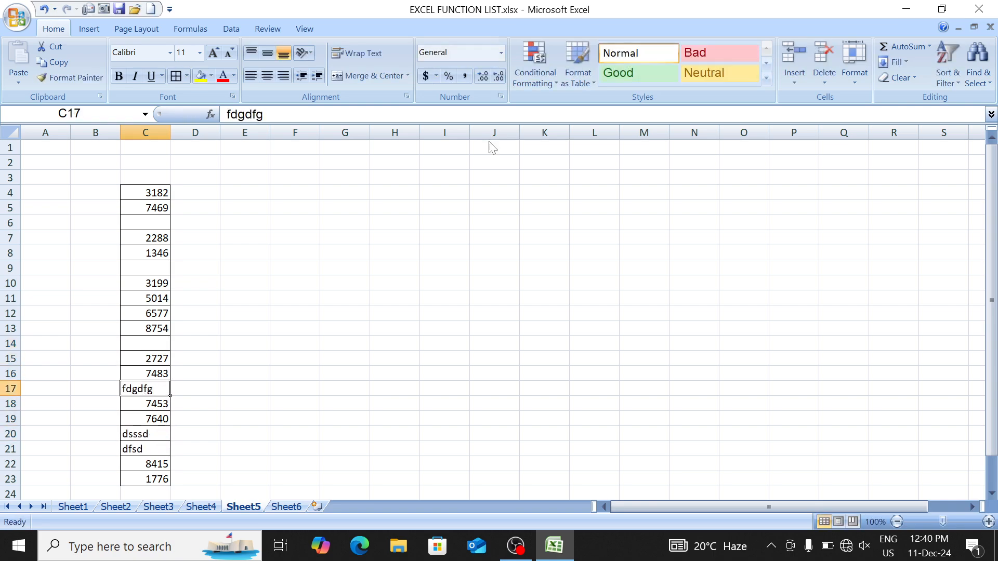
{"action": "key", "text": "Up"}
{"action": "key", "text": "Up"}
{"action": "type", "text": "sdfsdf"}
{"action": "key", "text": "Up"}
{"action": "key", "text": "Up"}
{"action": "key", "text": "Up"}
{"action": "key", "text": "Up"}
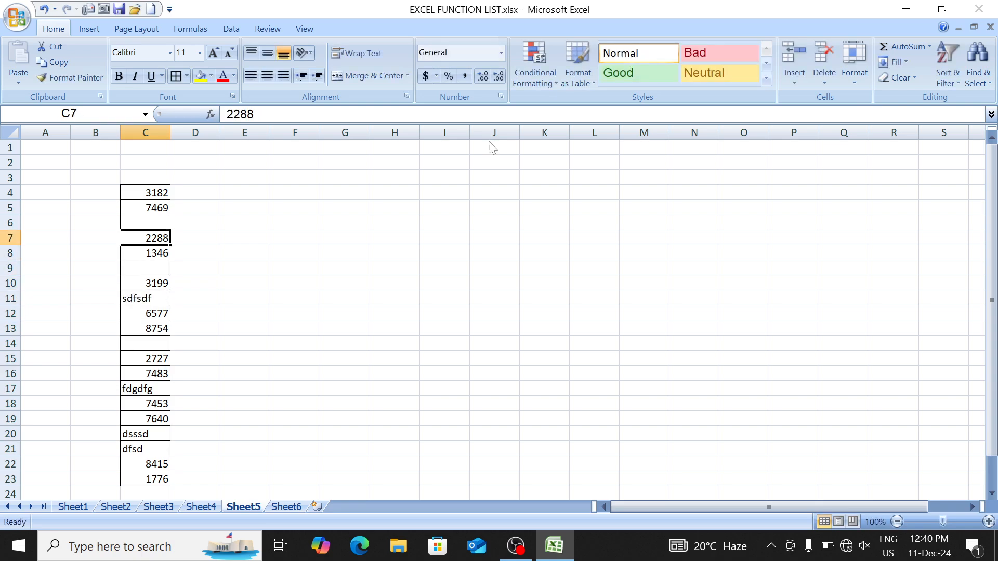
{"action": "key", "text": "Up"}
{"action": "key", "text": "Up"}
{"action": "key", "text": "Up"}
Step: Centre and bold the values in C4:C23
{"action": "key", "text": "shift+Down"}
{"action": "key", "text": "ctrl+shift+Down"}
{"action": "key", "text": "ctrl+shift+Down"}
{"action": "key", "text": "ctrl+shift+Down"}
{"action": "key", "text": "ctrl+shift+Down"}
{"action": "key", "text": "ctrl+shift+Down"}
{"action": "key", "text": "ctrl+shift+Down"}
{"action": "key", "text": "ctrl+shift+Down"}
{"action": "key", "text": "ctrl+shift+Up"}
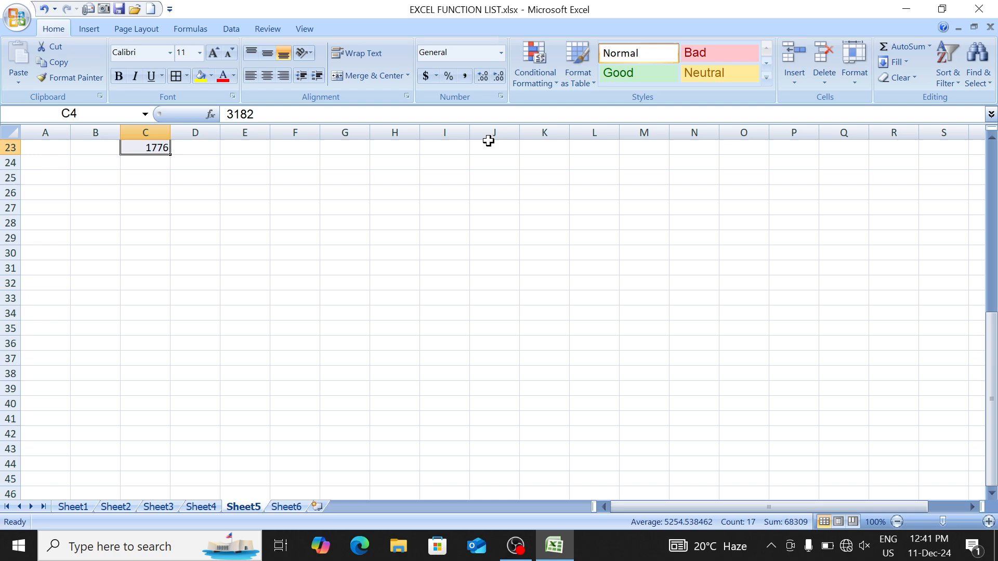
{"action": "key", "text": "alt+h"}
{"action": "key", "text": "a"}
{"action": "key", "text": "c"}
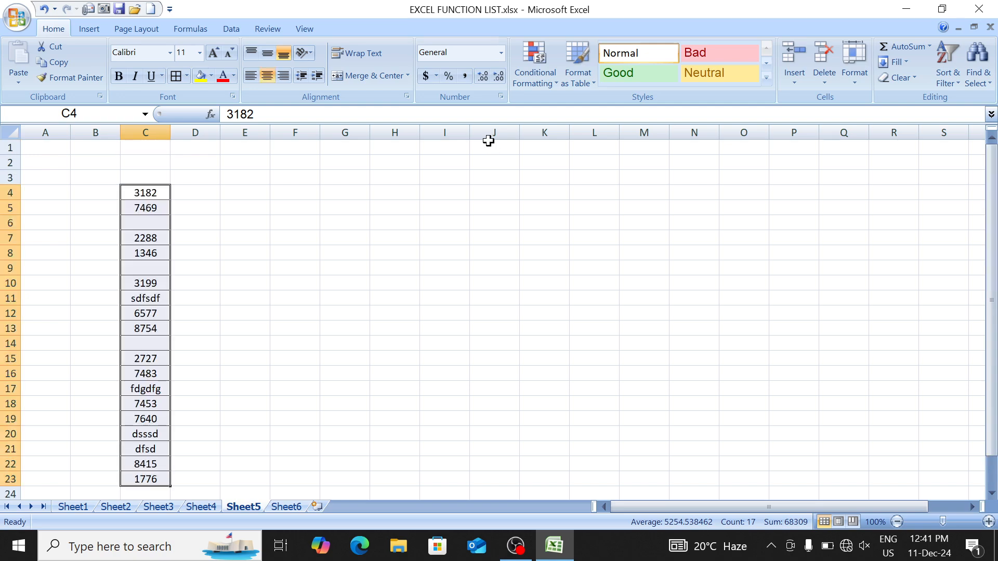
{"action": "key", "text": "ctrl+b"}
{"action": "key", "text": "Up"}
{"action": "key", "text": "Up"}
{"action": "key", "text": "Up"}
{"action": "key", "text": "Down"}
{"action": "key", "text": "Down"}
{"action": "key", "text": "Down"}
{"action": "key", "text": "Right"}
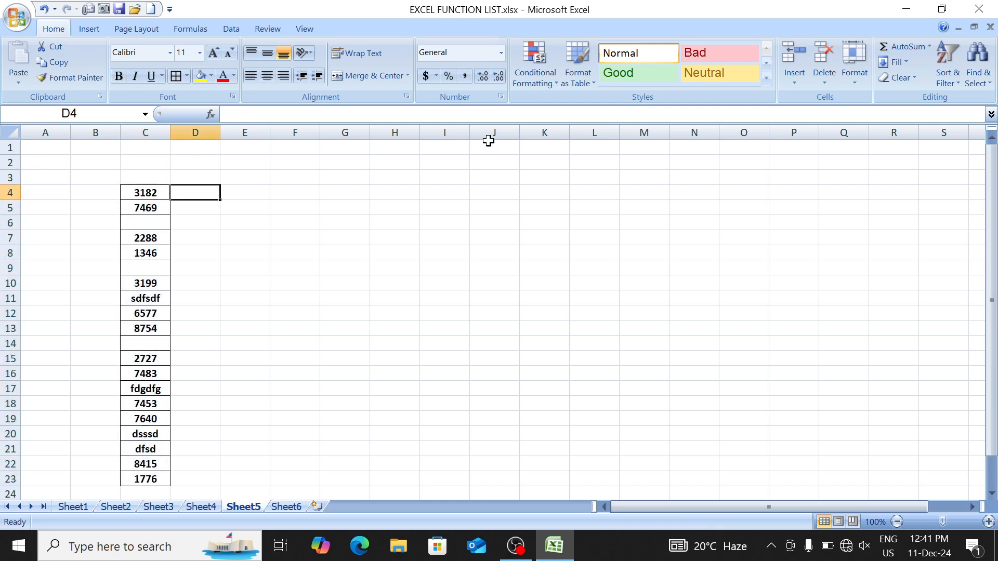
{"action": "key", "text": "Right"}
{"action": "key", "text": "Right"}
Step: Type the headers istext, isnumber and isblank into F3:H3
{"action": "key", "text": "Up"}
{"action": "type", "text": "ist"}
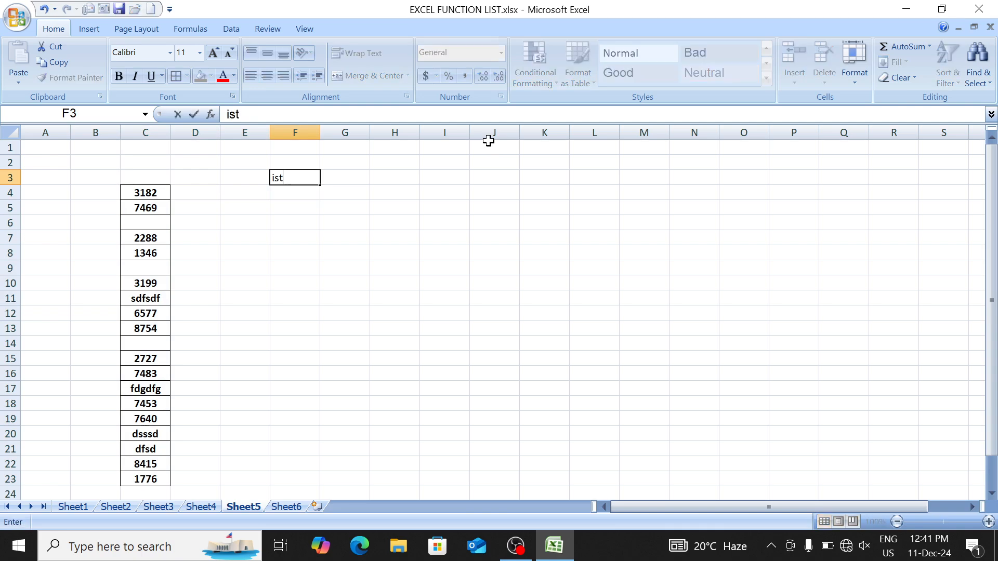
{"action": "key", "text": "Right"}
{"action": "type", "text": "isnu"}
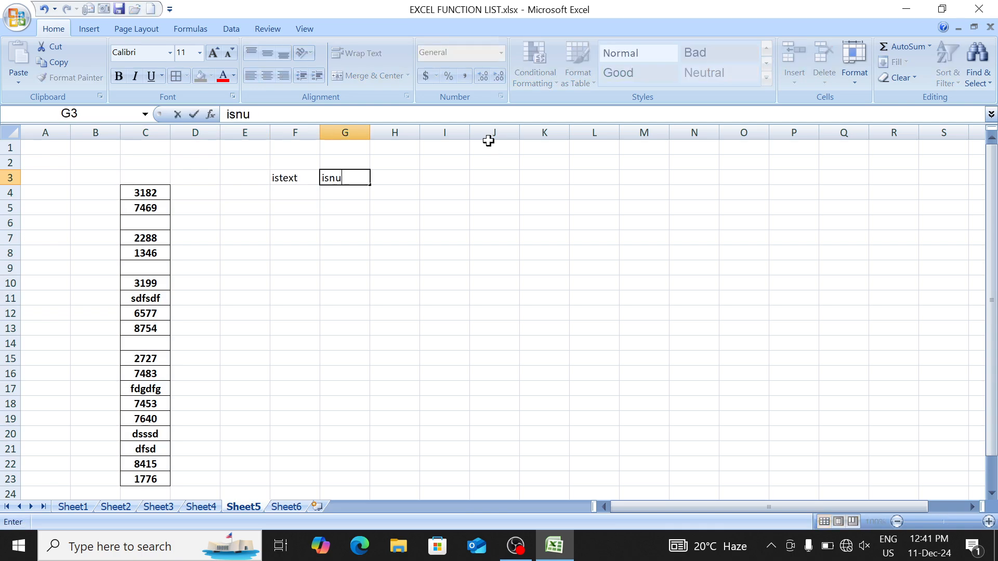
{"action": "type", "text": "mber"}
{"action": "key", "text": "Right"}
{"action": "type", "text": "is"}
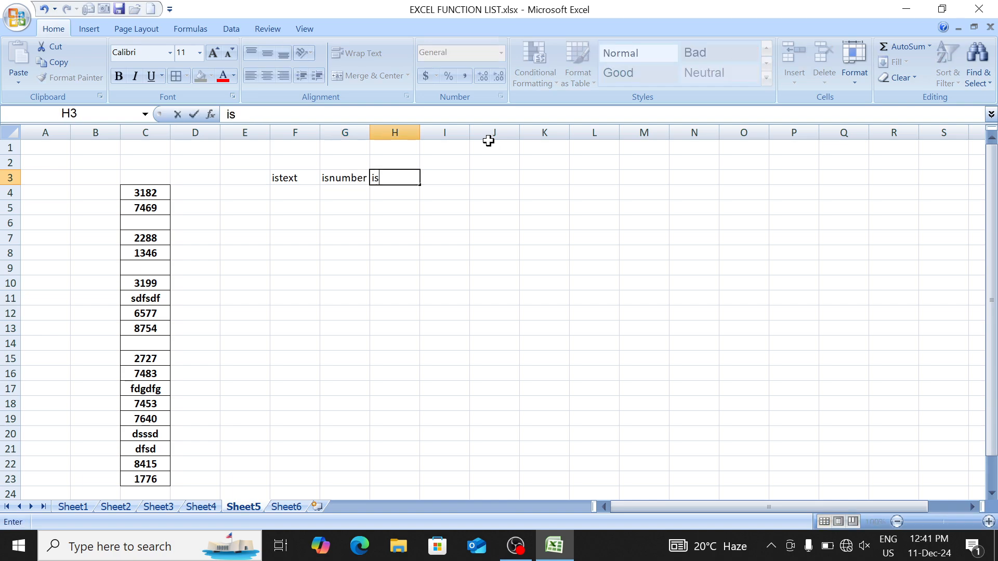
{"action": "type", "text": "blank"}
{"action": "key", "text": "Return"}
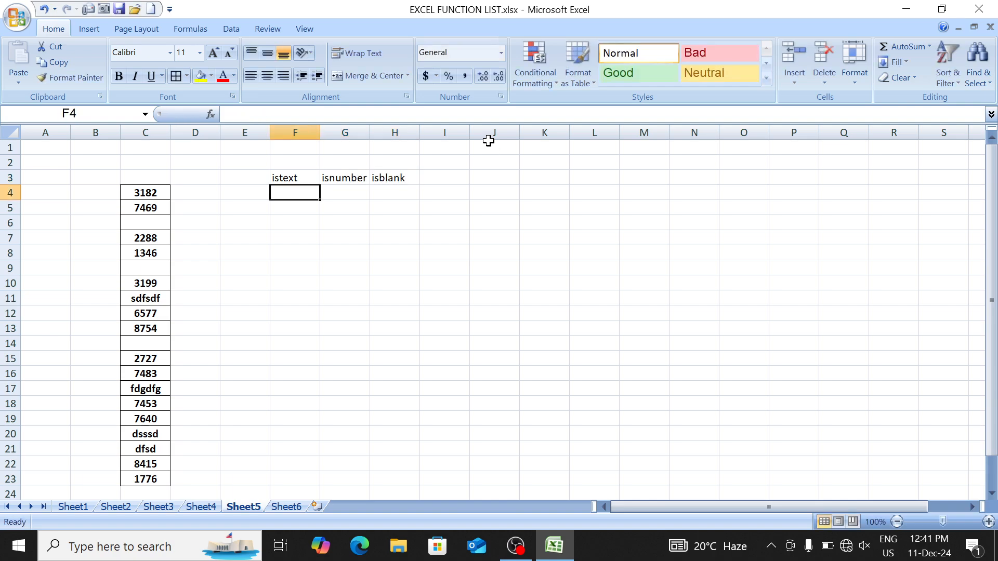
Step: Apply All Borders to the F3:H23 table
{"action": "key", "text": "Up"}
{"action": "key", "text": "shift+Right"}
{"action": "key", "text": "shift+Right"}
{"action": "key", "text": "shift+Down"}
{"action": "key", "text": "shift+Down"}
{"action": "key", "text": "shift+Down"}
{"action": "key", "text": "shift+Down"}
{"action": "key", "text": "shift+Down"}
{"action": "key", "text": "shift+Down"}
{"action": "key", "text": "shift+Down"}
{"action": "key", "text": "shift+Down"}
{"action": "key", "text": "shift+Down"}
{"action": "key", "text": "shift+Down"}
{"action": "key", "text": "shift+Down"}
{"action": "key", "text": "shift+Down"}
{"action": "key", "text": "shift+Down"}
{"action": "key", "text": "shift+Down"}
{"action": "key", "text": "shift+Down"}
{"action": "key", "text": "shift+Down"}
{"action": "key", "text": "shift+Down"}
{"action": "key", "text": "shift+Down"}
{"action": "key", "text": "shift+Down"}
{"action": "key", "text": "shift+Down"}
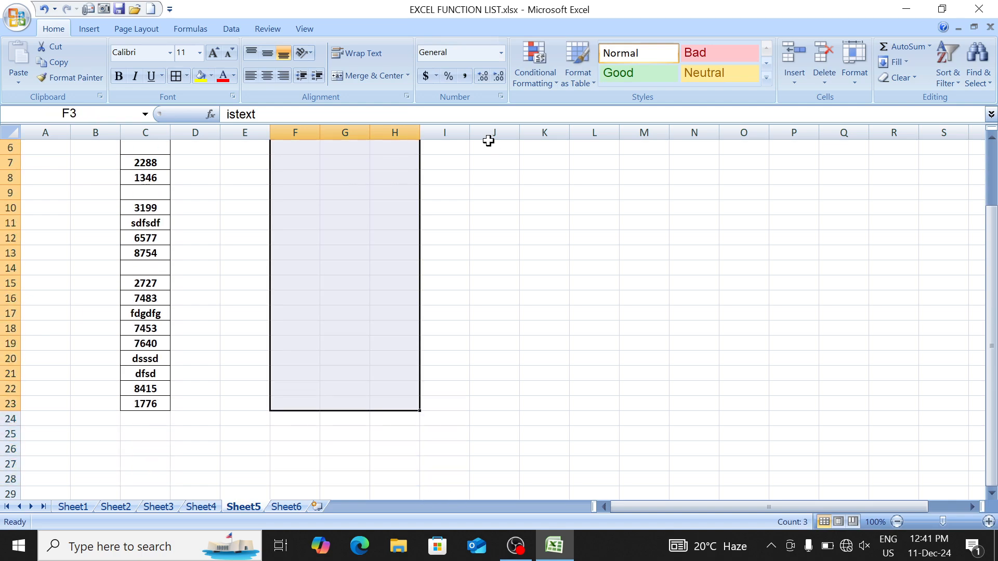
{"action": "key", "text": "alt+h"}
{"action": "key", "text": "b"}
{"action": "key", "text": "a"}
Step: Enter =ISTEXT(C4) in F4 to test cell C4
{"action": "key", "text": "Down"}
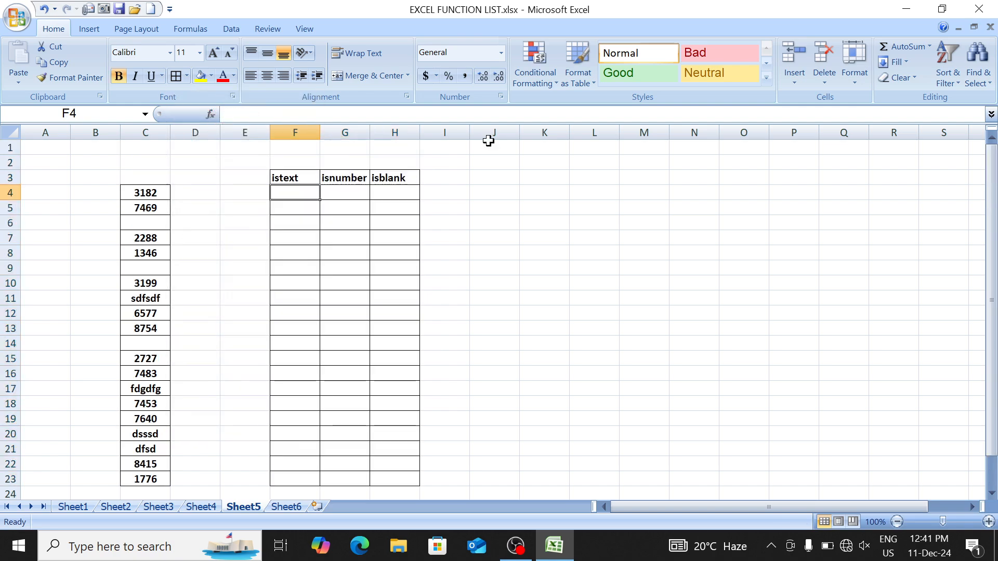
{"action": "type", "text": "=ist"}
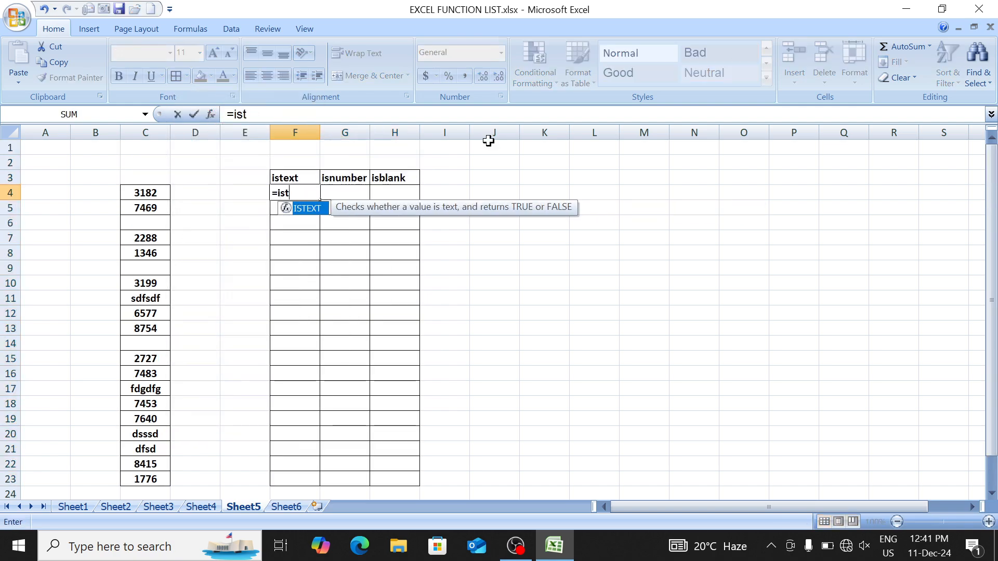
{"action": "key", "text": "Tab"}
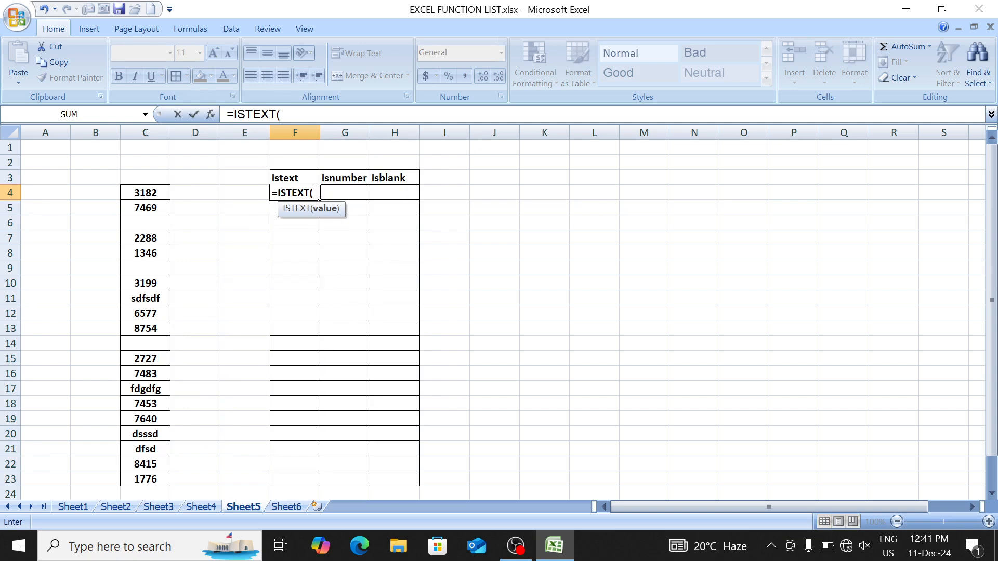
{"action": "left_click", "coordinate": [143, 191]}
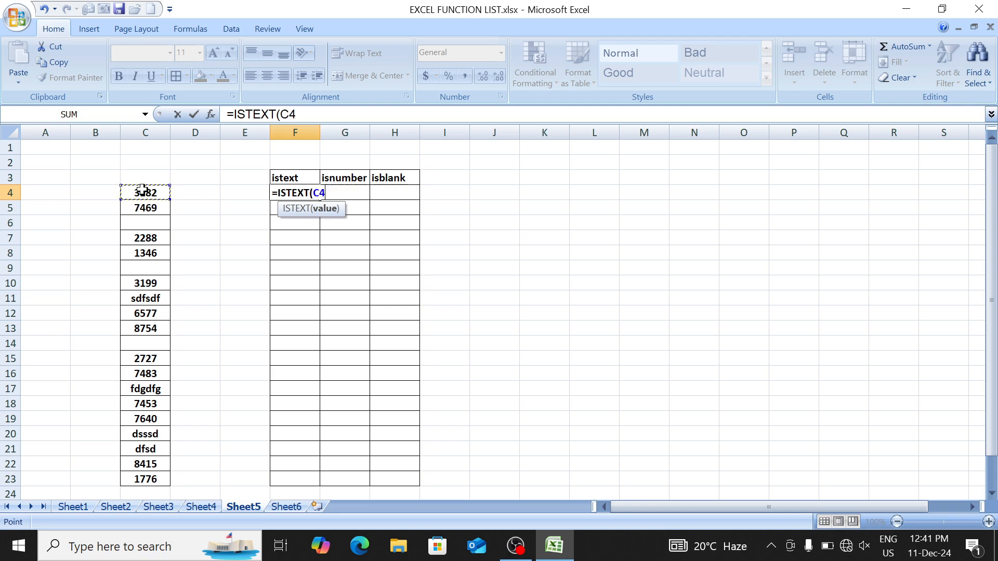
{"action": "type", "text": ")"}
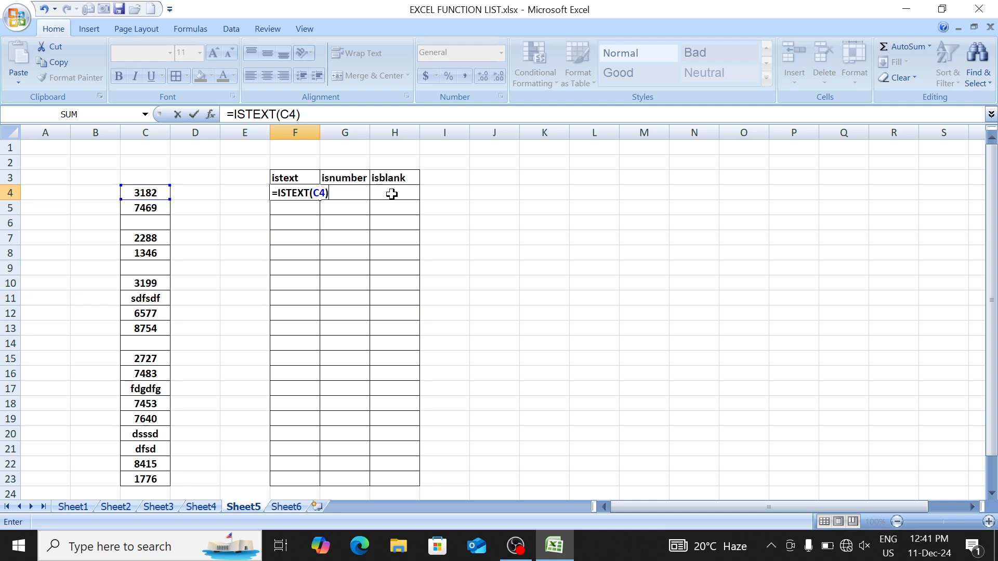
Step: Commit =ISTEXT(C4) in F4 and fill it down through F23 with Ctrl+D
{"action": "key", "text": "ctrl+Return"}
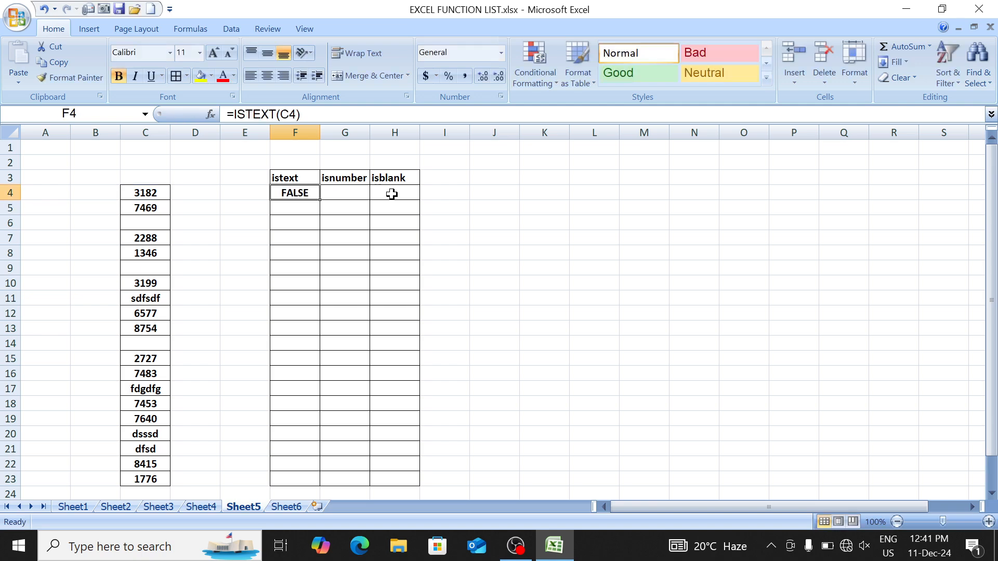
{"action": "key", "text": "shift+Down"}
{"action": "key", "text": "shift+Down"}
{"action": "key", "text": "shift+Down"}
{"action": "key", "text": "shift+Down"}
{"action": "key", "text": "shift+Down"}
{"action": "key", "text": "shift+Down"}
{"action": "key", "text": "shift+Down"}
{"action": "key", "text": "shift+Down"}
{"action": "key", "text": "shift+Down"}
{"action": "key", "text": "shift+Down"}
{"action": "key", "text": "shift+Down"}
{"action": "key", "text": "shift+Down"}
{"action": "key", "text": "shift+Down"}
{"action": "key", "text": "shift+Down"}
{"action": "key", "text": "shift+Down"}
{"action": "key", "text": "shift+Down"}
{"action": "key", "text": "shift+Down"}
{"action": "key", "text": "shift+Down"}
{"action": "key", "text": "shift+Down"}
{"action": "key", "text": "shift+Down"}
{"action": "key", "text": "shift+Up"}
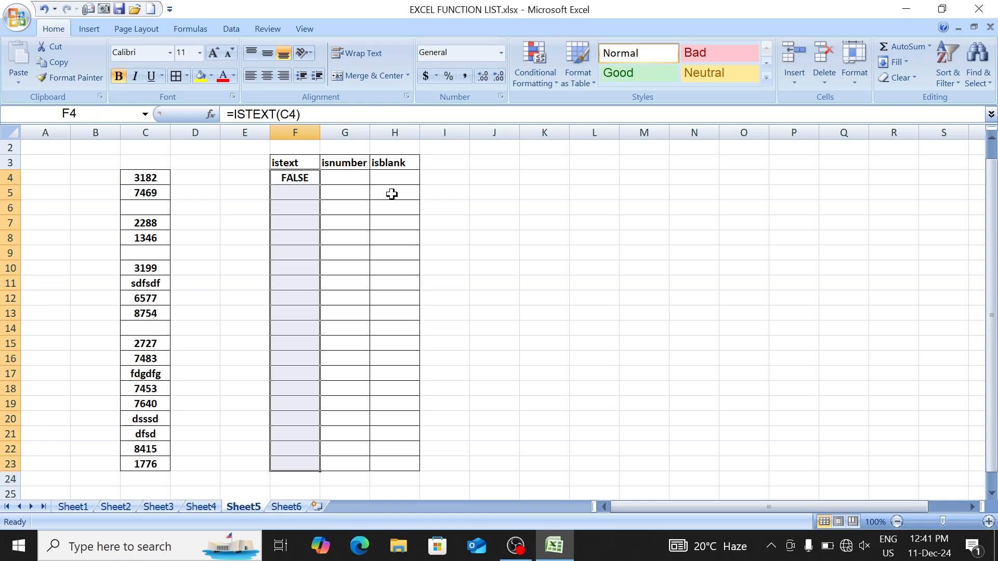
{"action": "key", "text": "ctrl+d"}
{"action": "key", "text": "Down"}
{"action": "key", "text": "Down"}
{"action": "key", "text": "Down"}
{"action": "key", "text": "Down"}
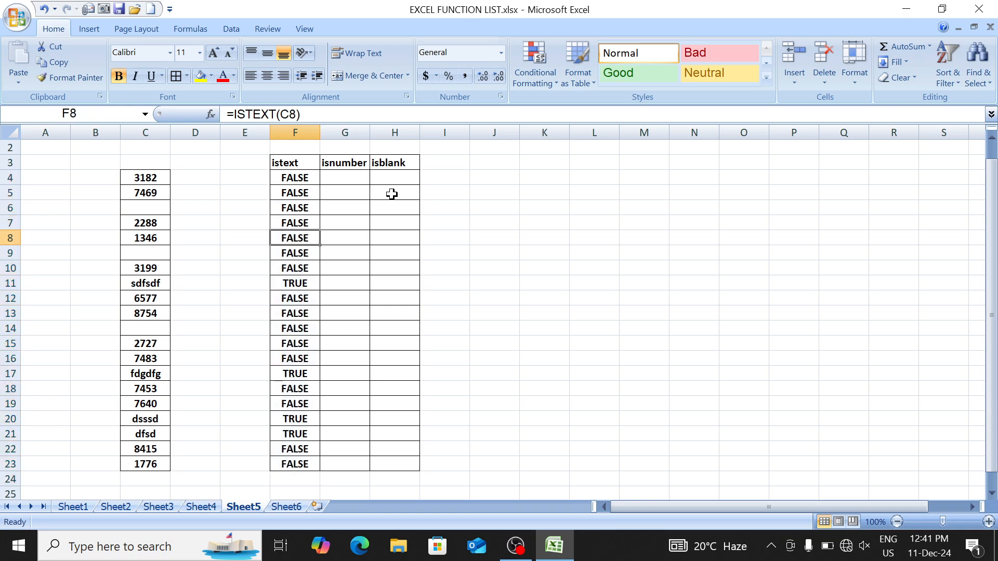
{"action": "key", "text": "Down"}
{"action": "key", "text": "Down"}
{"action": "key", "text": "Down"}
Step: Spot-check the ISTEXT formulas in F11, F17 and F20 for correct C references
{"action": "key", "text": "F2"}
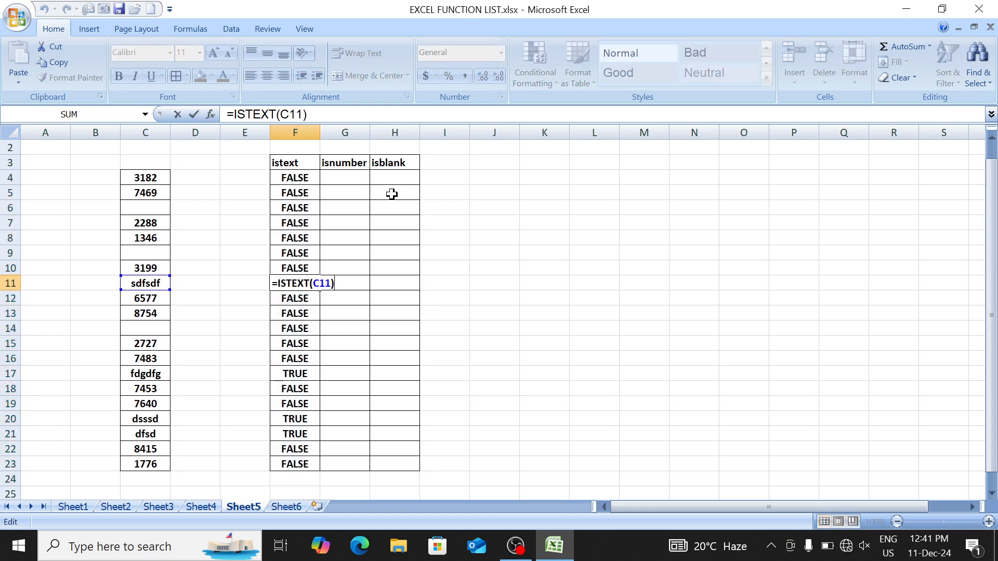
{"action": "key", "text": "Return"}
{"action": "key", "text": "Down"}
{"action": "key", "text": "Down"}
{"action": "key", "text": "Down"}
{"action": "key", "text": "Down"}
{"action": "key", "text": "Down"}
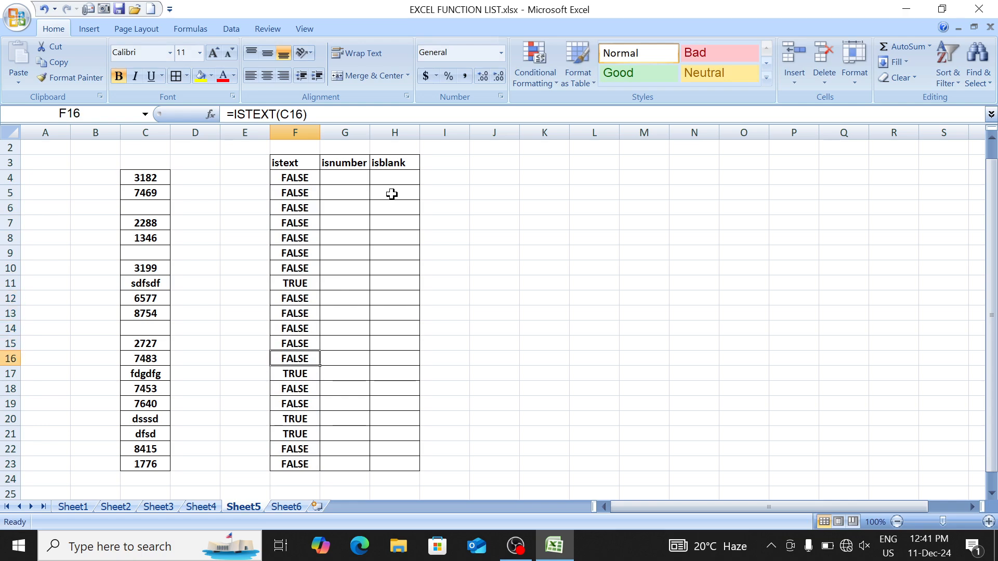
{"action": "key", "text": "F2"}
{"action": "key", "text": "Return"}
{"action": "key", "text": "Down"}
{"action": "key", "text": "Down"}
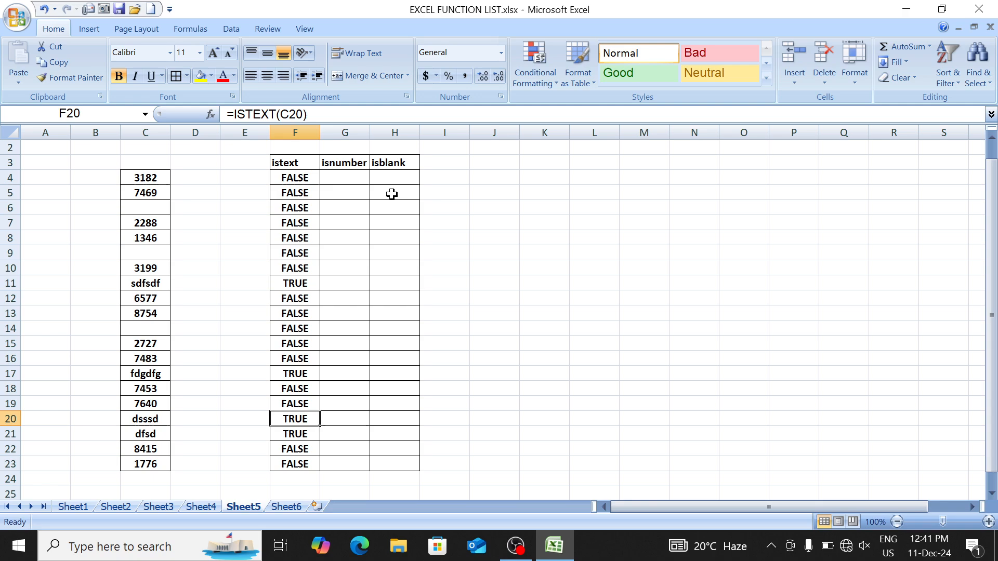
{"action": "key", "text": "F2"}
{"action": "key", "text": "Return"}
{"action": "key", "text": "Down"}
{"action": "key", "text": "Up"}
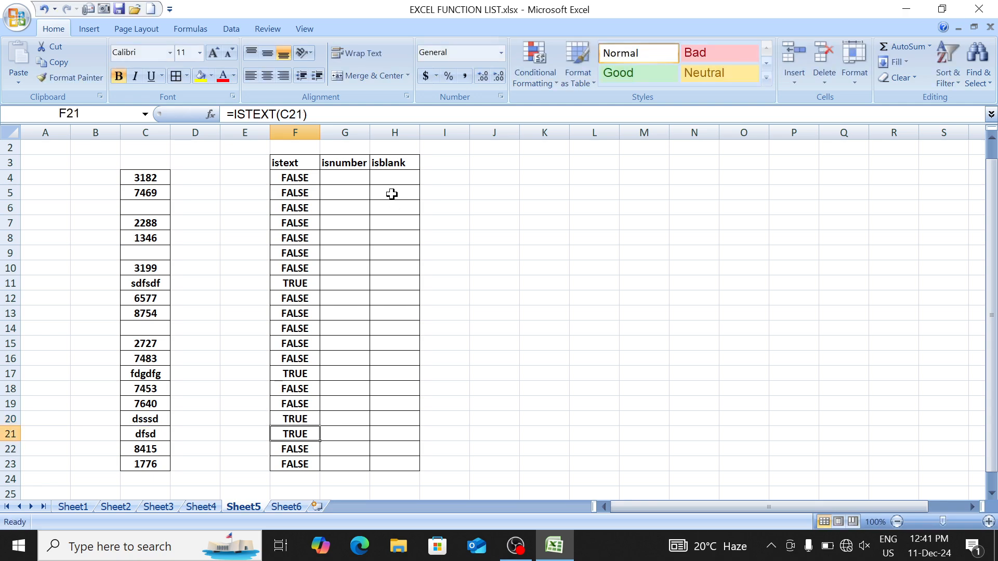
{"action": "key", "text": "ctrl+Up"}
{"action": "key", "text": "ctrl+Up"}
{"action": "key", "text": "Down"}
{"action": "key", "text": "Down"}
{"action": "key", "text": "Down"}
{"action": "key", "text": "Right"}
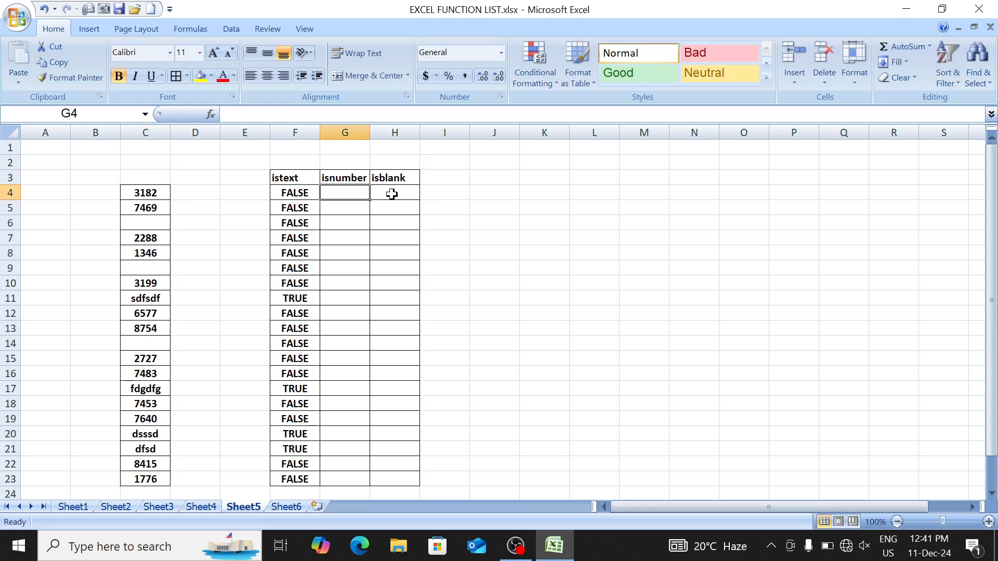
Step: Enter =ISNUMBER(C4) in G4 and fill it down to G23
{"action": "type", "text": "=isn"}
{"action": "key", "text": "Down"}
{"action": "key", "text": "Down"}
{"action": "key", "text": "Tab"}
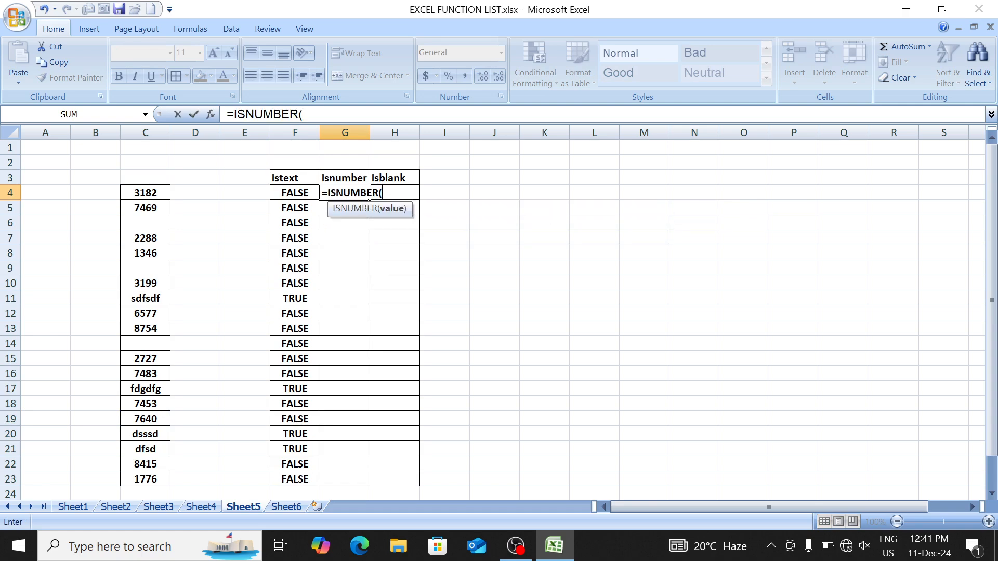
{"action": "key", "text": "Left"}
{"action": "key", "text": "Left"}
{"action": "key", "text": "Left"}
{"action": "key", "text": "Left"}
{"action": "type", "text": ")"}
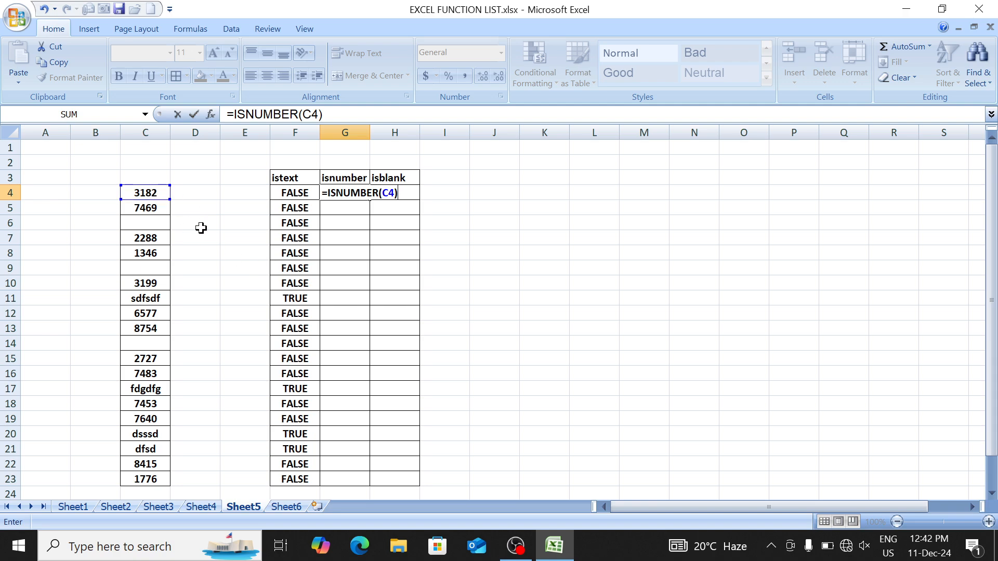
{"action": "key", "text": "ctrl+Return"}
{"action": "key", "text": "shift+Down"}
{"action": "key", "text": "shift+Down"}
{"action": "key", "text": "shift+Down"}
{"action": "key", "text": "shift+Down"}
{"action": "key", "text": "shift+Down"}
{"action": "key", "text": "shift+Down"}
{"action": "key", "text": "shift+Down"}
{"action": "key", "text": "shift+Down"}
{"action": "key", "text": "shift+Down"}
{"action": "key", "text": "shift+Down"}
{"action": "key", "text": "shift+Down"}
{"action": "key", "text": "shift+Down"}
{"action": "key", "text": "shift+Down"}
{"action": "key", "text": "shift+Down"}
{"action": "key", "text": "shift+Down"}
{"action": "key", "text": "shift+Down"}
{"action": "key", "text": "shift+Down"}
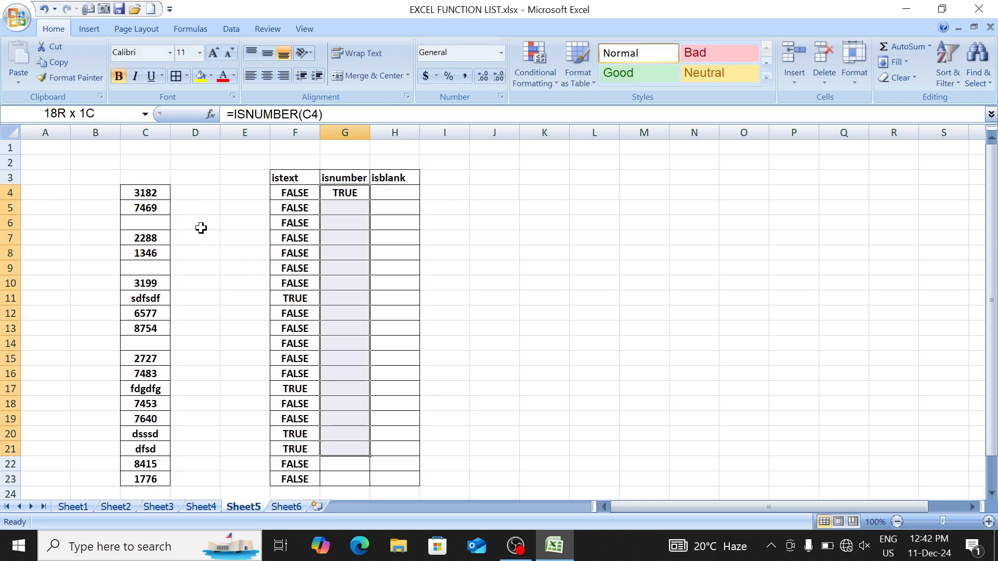
{"action": "key", "text": "shift+Down"}
{"action": "key", "text": "shift+Down"}
{"action": "key", "text": "ctrl+d"}
{"action": "key", "text": "Down"}
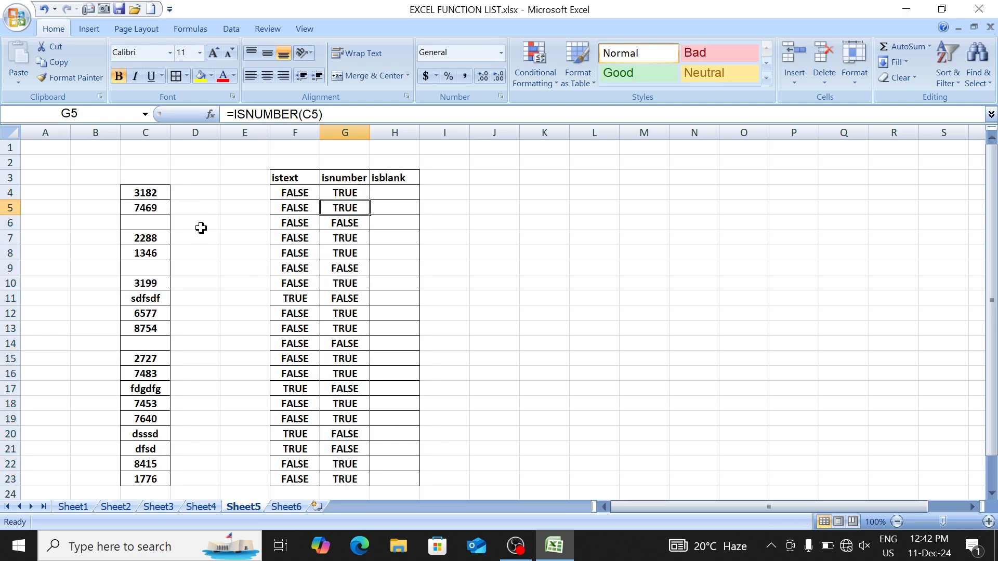
Step: Check the ISNUMBER results down column G, inspecting the G4 formula
{"action": "key", "text": "Up"}
{"action": "key", "text": "F2"}
{"action": "key", "text": "Return"}
{"action": "key", "text": "Down"}
{"action": "key", "text": "Down"}
{"action": "key", "text": "Down"}
{"action": "key", "text": "Down"}
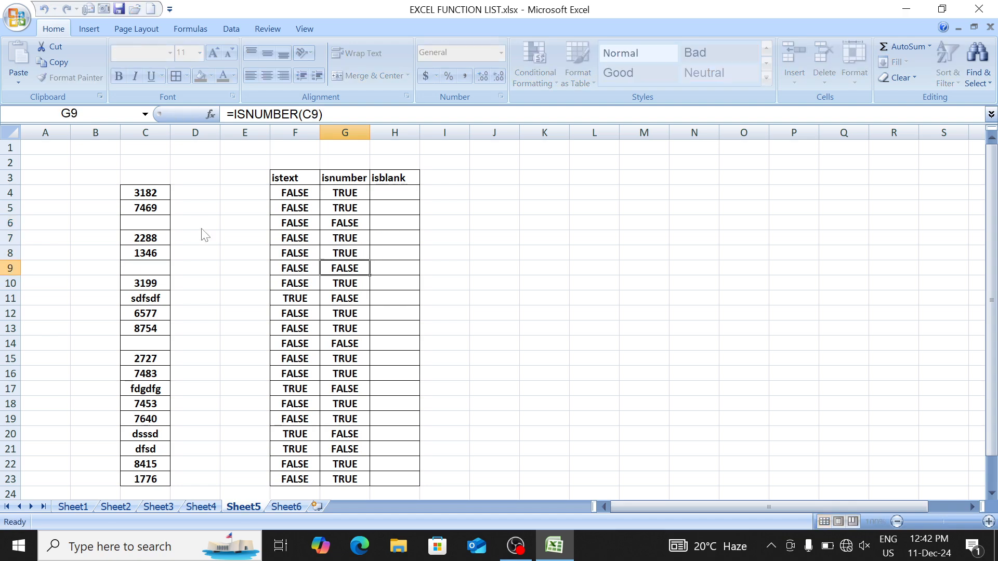
{"action": "key", "text": "Down"}
{"action": "key", "text": "Down"}
{"action": "key", "text": "Down"}
{"action": "key", "text": "Down"}
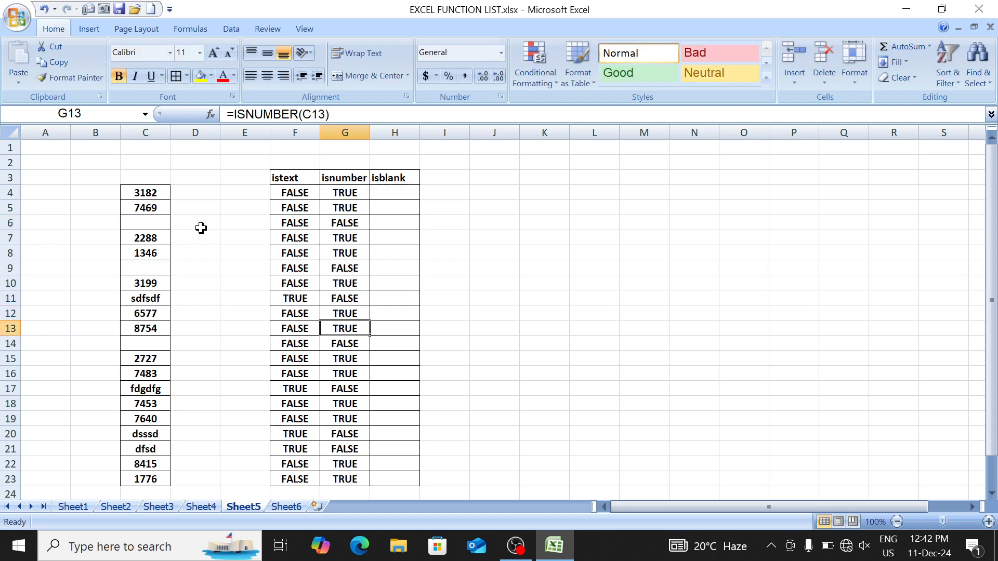
{"action": "key", "text": "Down"}
{"action": "key", "text": "Up"}
{"action": "key", "text": "Up"}
{"action": "key", "text": "Up"}
{"action": "key", "text": "Up"}
{"action": "key", "text": "Up"}
{"action": "key", "text": "Up"}
{"action": "key", "text": "Up"}
{"action": "key", "text": "Up"}
{"action": "key", "text": "Up"}
{"action": "key", "text": "Right"}
{"action": "key", "text": "Left"}
{"action": "key", "text": "Up"}
{"action": "key", "text": "Up"}
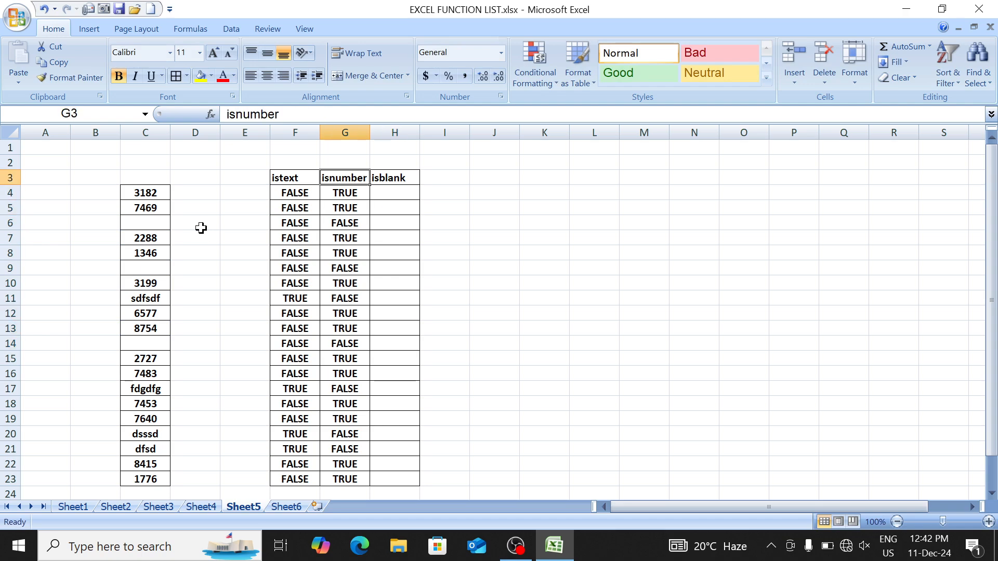
{"action": "key", "text": "Right"}
{"action": "key", "text": "Down"}
Step: Enter =ISBLANK(C4) in H4 and fill it down to H23
{"action": "type", "text": "=isb"}
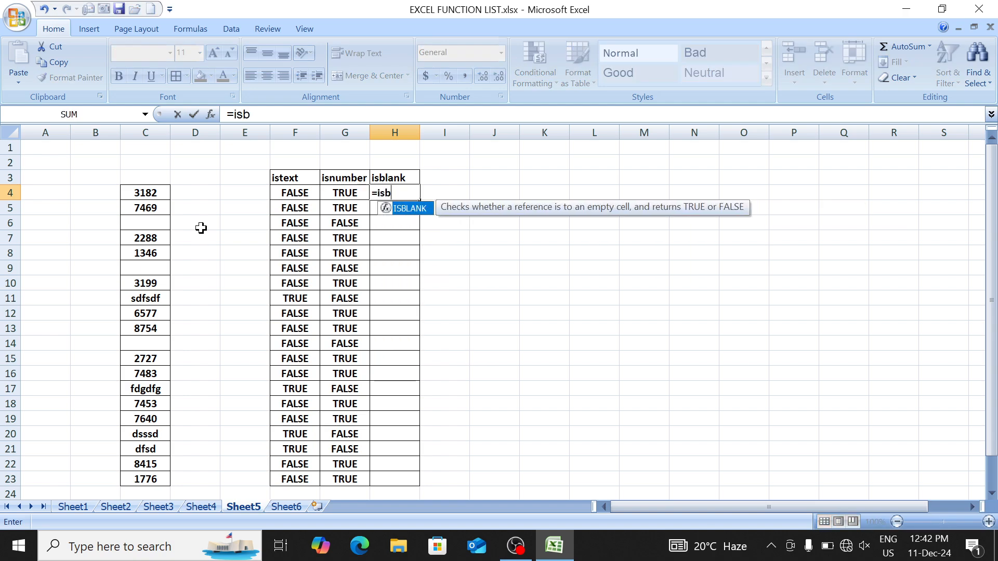
{"action": "key", "text": "Tab"}
{"action": "key", "text": "Left"}
{"action": "key", "text": "Left"}
{"action": "key", "text": "Left"}
{"action": "key", "text": "Left"}
{"action": "key", "text": "Left"}
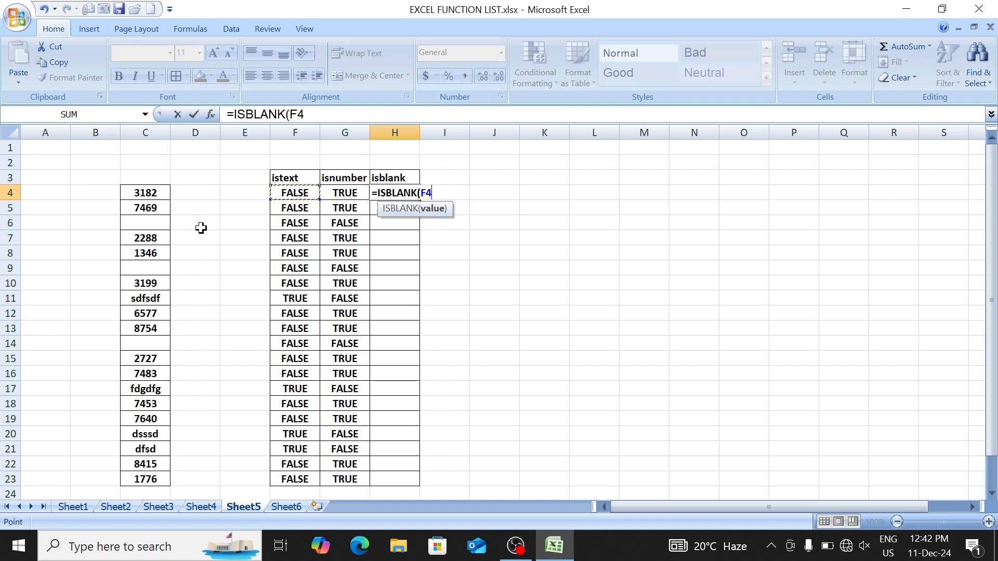
{"action": "type", "text": ")"}
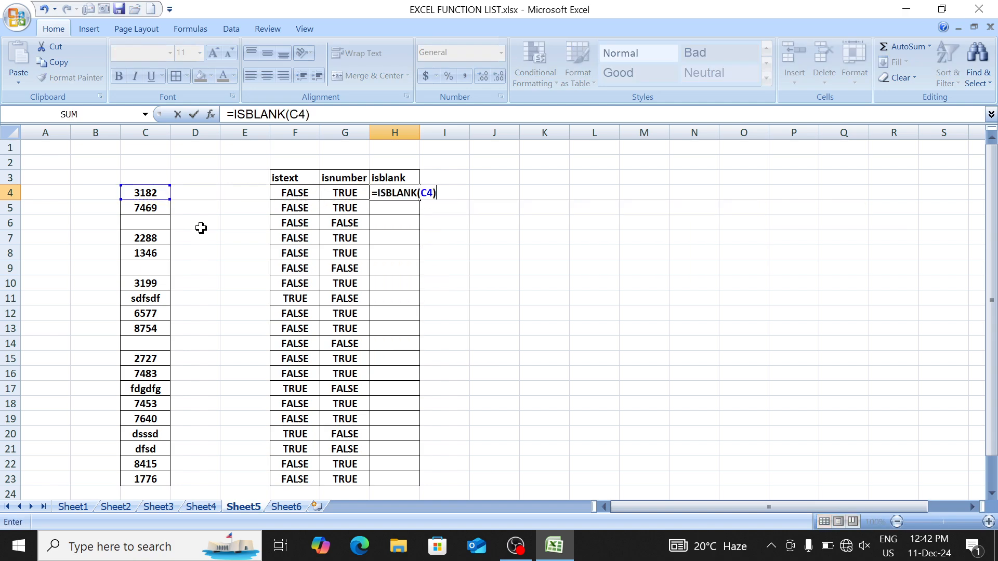
{"action": "key", "text": "Return"}
{"action": "key", "text": "Up"}
{"action": "key", "text": "shift+Down"}
{"action": "key", "text": "shift+Down"}
{"action": "key", "text": "shift+Down"}
{"action": "key", "text": "shift+Down"}
{"action": "key", "text": "shift+Down"}
{"action": "key", "text": "shift+Down"}
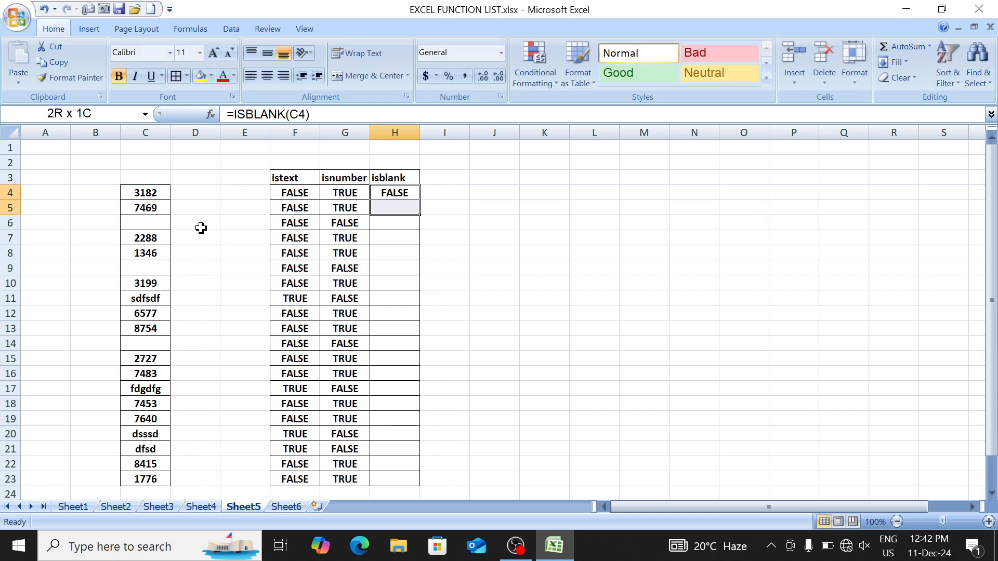
{"action": "key", "text": "shift+Down"}
{"action": "key", "text": "shift+Down"}
{"action": "key", "text": "shift+Down"}
{"action": "key", "text": "shift+Down"}
{"action": "key", "text": "shift+Down"}
{"action": "key", "text": "shift+Down"}
{"action": "key", "text": "shift+Down"}
{"action": "key", "text": "shift+Down"}
{"action": "key", "text": "shift+Down"}
{"action": "key", "text": "shift+Down"}
{"action": "key", "text": "shift+Down"}
{"action": "key", "text": "shift+Down"}
{"action": "key", "text": "shift+Down"}
{"action": "key", "text": "shift+Down"}
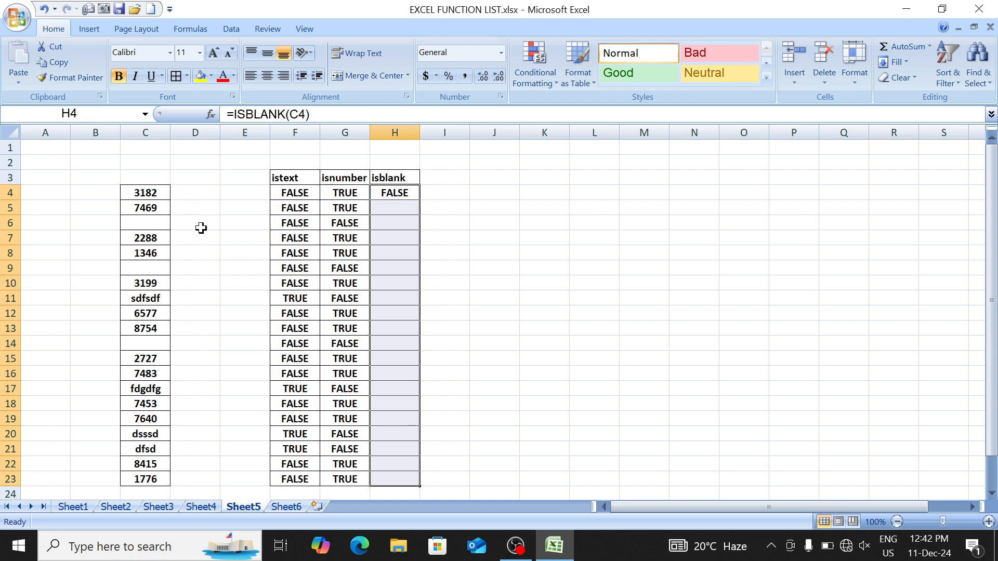
{"action": "key", "text": "ctrl+d"}
{"action": "key", "text": "Down"}
{"action": "key", "text": "Down"}
{"action": "key", "text": "Down"}
{"action": "key", "text": "Down"}
{"action": "key", "text": "Down"}
{"action": "key", "text": "Down"}
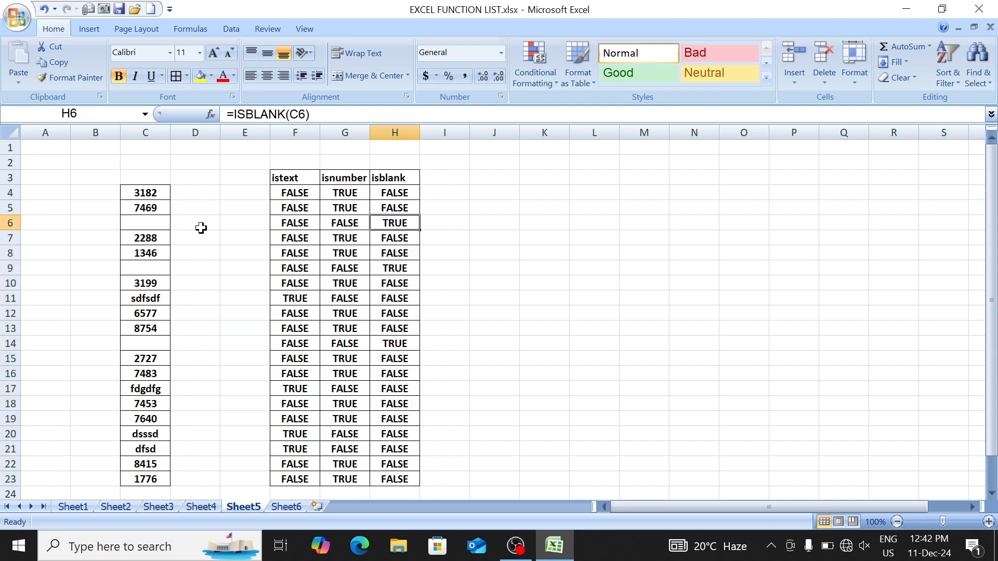
Step: Spot-check the ISBLANK formulas in H9, H14 and H6
{"action": "key", "text": "Up"}
{"action": "key", "text": "Down"}
{"action": "key", "text": "Up"}
{"action": "key", "text": "Up"}
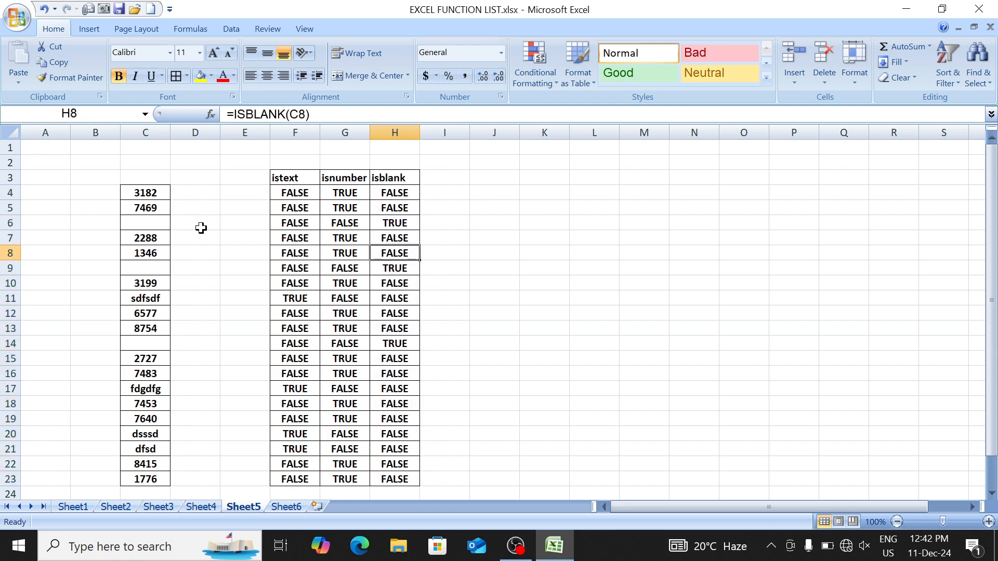
{"action": "key", "text": "Down"}
{"action": "key", "text": "F2"}
{"action": "key", "text": "Return"}
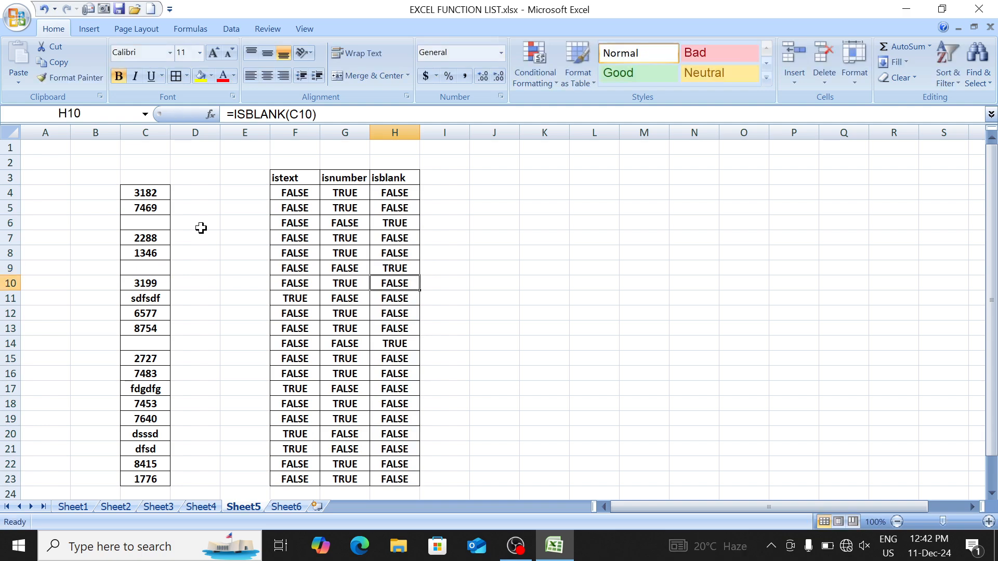
{"action": "key", "text": "Down"}
{"action": "key", "text": "Down"}
{"action": "key", "text": "Down"}
{"action": "key", "text": "Down"}
{"action": "key", "text": "F2"}
{"action": "key", "text": "Return"}
{"action": "key", "text": "Down"}
{"action": "key", "text": "Down"}
{"action": "key", "text": "Down"}
{"action": "key", "text": "Down"}
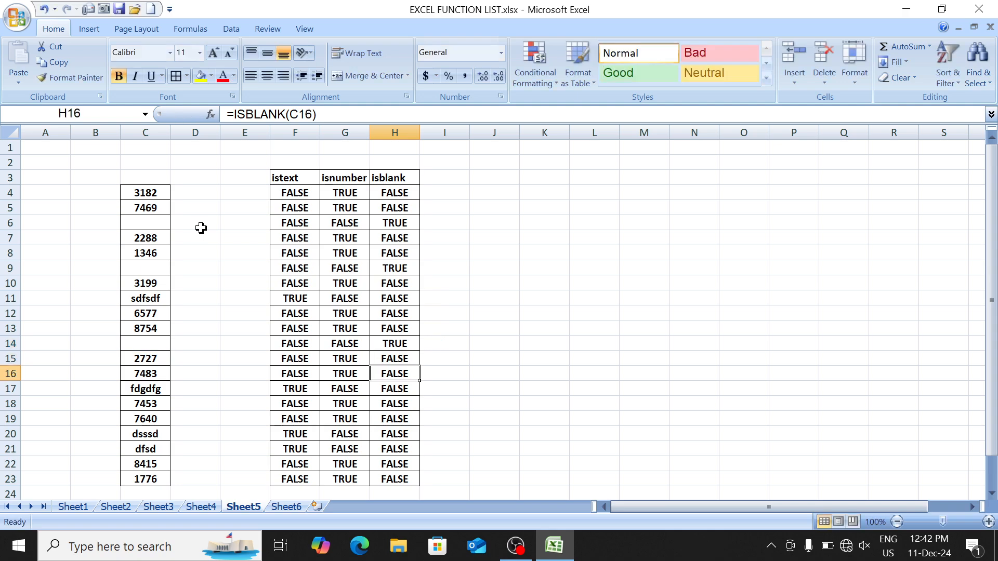
{"action": "key", "text": "Up"}
{"action": "key", "text": "Up"}
{"action": "key", "text": "Up"}
{"action": "key", "text": "Up"}
{"action": "key", "text": "Up"}
{"action": "key", "text": "Up"}
{"action": "key", "text": "Up"}
{"action": "key", "text": "Up"}
{"action": "key", "text": "Up"}
{"action": "key", "text": "Up"}
{"action": "key", "text": "Up"}
{"action": "key", "text": "Up"}
{"action": "key", "text": "Up"}
{"action": "key", "text": "Up"}
{"action": "key", "text": "Up"}
{"action": "key", "text": "Up"}
{"action": "key", "text": "Up"}
{"action": "key", "text": "Up"}
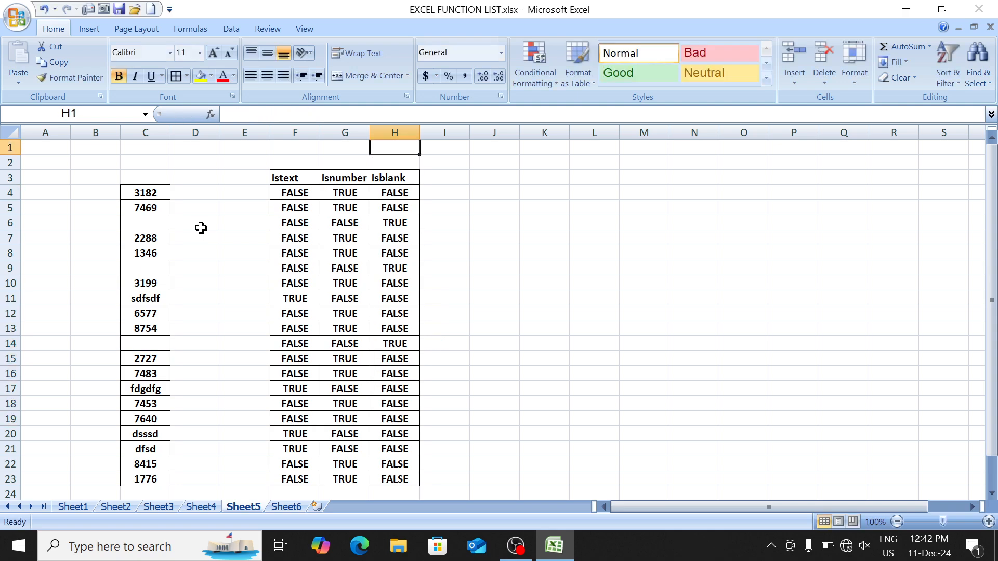
{"action": "key", "text": "Down"}
{"action": "key", "text": "Down"}
{"action": "key", "text": "Down"}
{"action": "key", "text": "Down"}
{"action": "key", "text": "Down"}
{"action": "key", "text": "F2"}
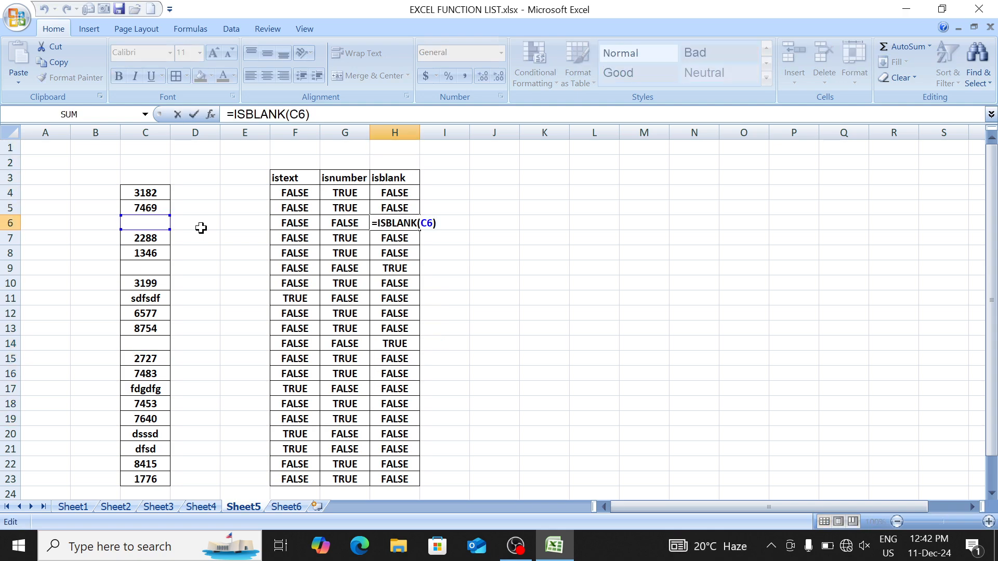
{"action": "key", "text": "Return"}
Step: Return to F4 and select the whole F3:H23 results table
{"action": "key", "text": "Left"}
{"action": "key", "text": "Up"}
{"action": "key", "text": "Up"}
{"action": "key", "text": "Up"}
{"action": "key", "text": "Left"}
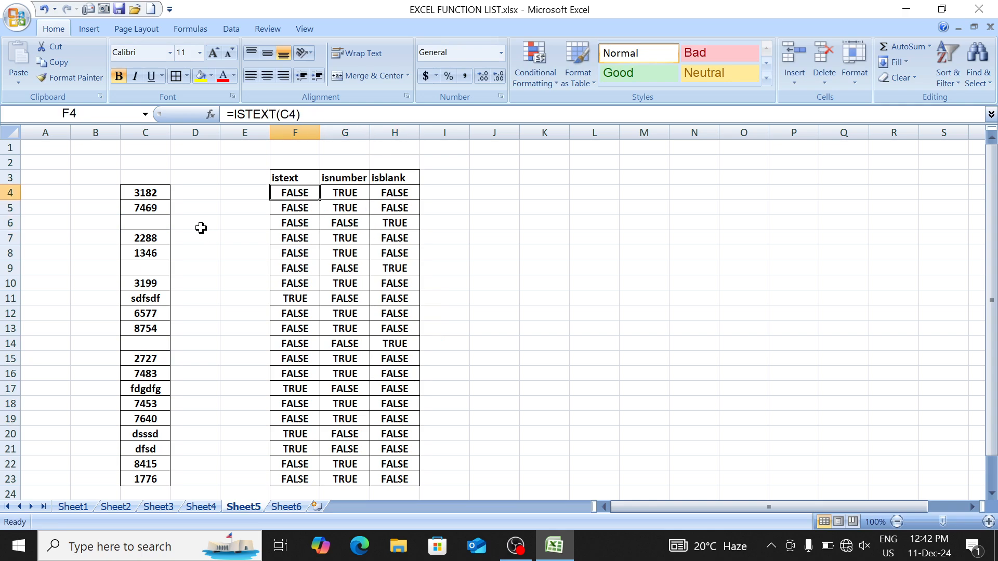
{"action": "key", "text": "Up"}
{"action": "key", "text": "ctrl+a"}
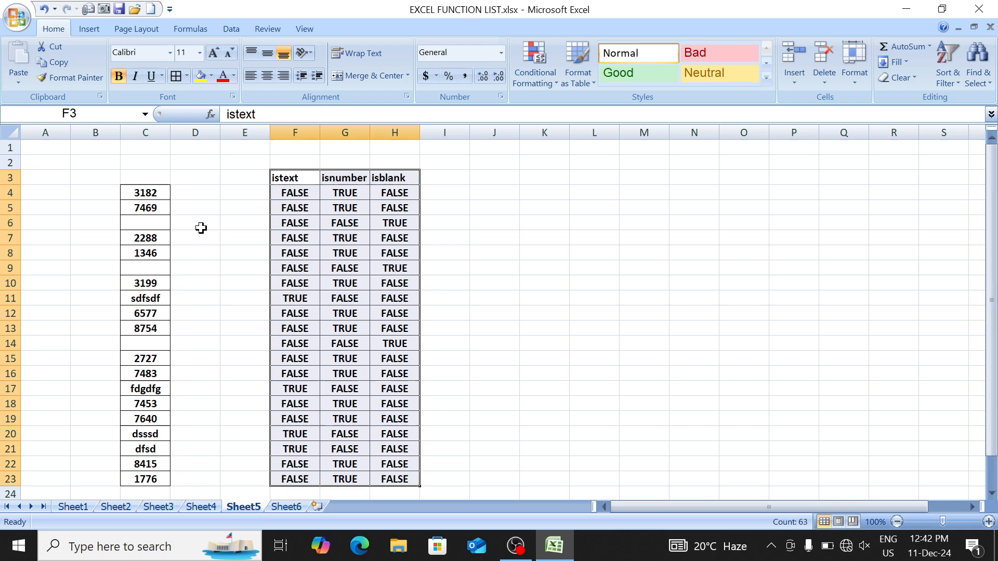
{"action": "key", "text": "Right"}
{"action": "key", "text": "Right"}
{"action": "key", "text": "Right"}
{"action": "key", "text": "Right"}
{"action": "key", "text": "Right"}
{"action": "key", "text": "Right"}
{"action": "key", "text": "Right"}
{"action": "key", "text": "Right"}
{"action": "key", "text": "Right"}
{"action": "key", "text": "Right"}
{"action": "key", "text": "Right"}
{"action": "key", "text": "Right"}
{"action": "key", "text": "Right"}
{"action": "key", "text": "Right"}
{"action": "key", "text": "Right"}
{"action": "key", "text": "Right"}
{"action": "key", "text": "Right"}
{"action": "key", "text": "Right"}
{"action": "key", "text": "Right"}
{"action": "key", "text": "Right"}
{"action": "key", "text": "Right"}
{"action": "key", "text": "Right"}
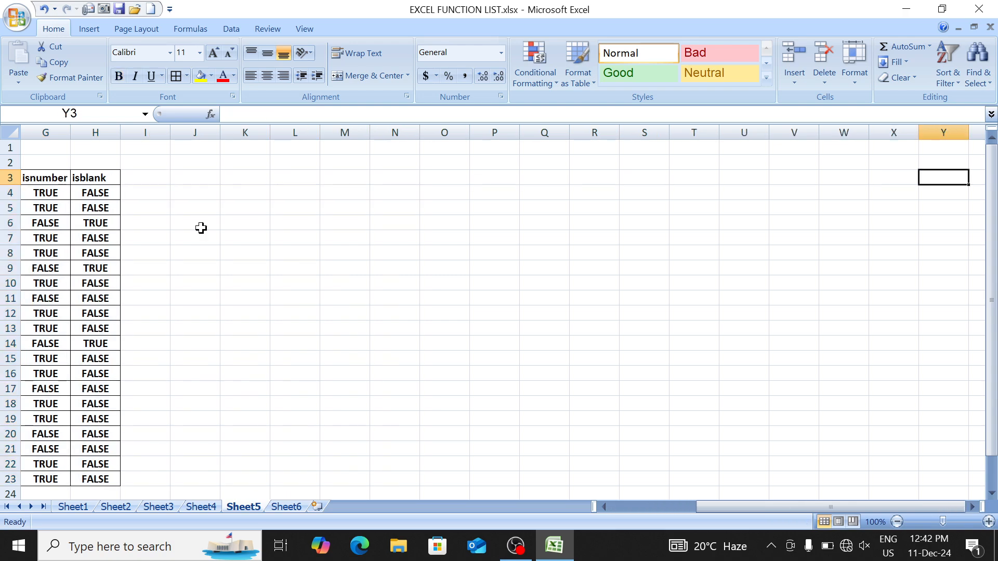
Step: Type the first table headings in M4 and N4, including Name
{"action": "key", "text": "Left"}
{"action": "key", "text": "Left"}
{"action": "key", "text": "Left"}
{"action": "key", "text": "Left"}
{"action": "key", "text": "Left"}
{"action": "key", "text": "Left"}
{"action": "key", "text": "Left"}
{"action": "key", "text": "Left"}
{"action": "key", "text": "Left"}
{"action": "key", "text": "Left"}
{"action": "key", "text": "Left"}
{"action": "key", "text": "Left"}
{"action": "key", "text": "Left"}
{"action": "key", "text": "Left"}
{"action": "key", "text": "Left"}
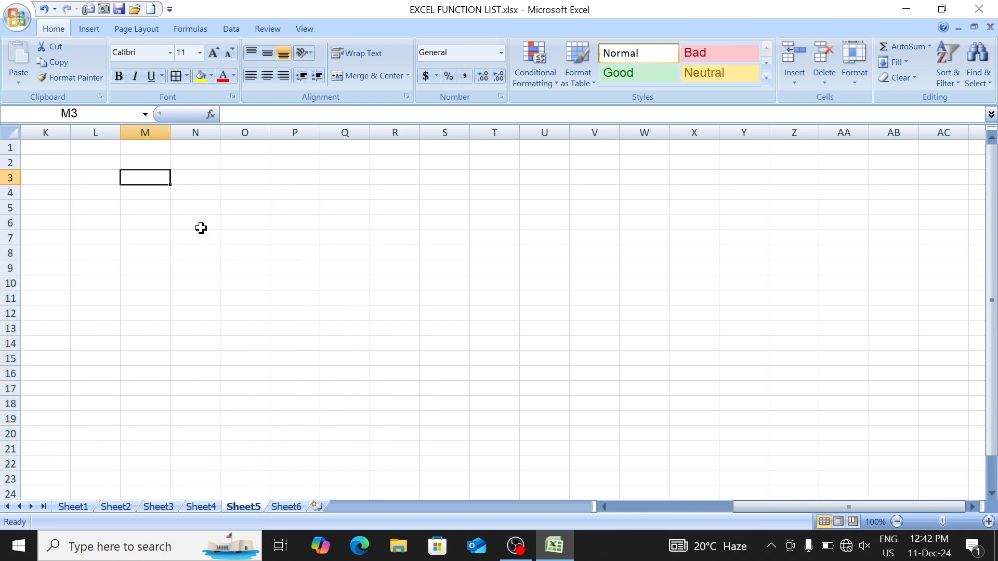
{"action": "key", "text": "Right"}
{"action": "key", "text": "Down"}
{"action": "key", "text": "Left"}
{"action": "type", "text": "NA"}
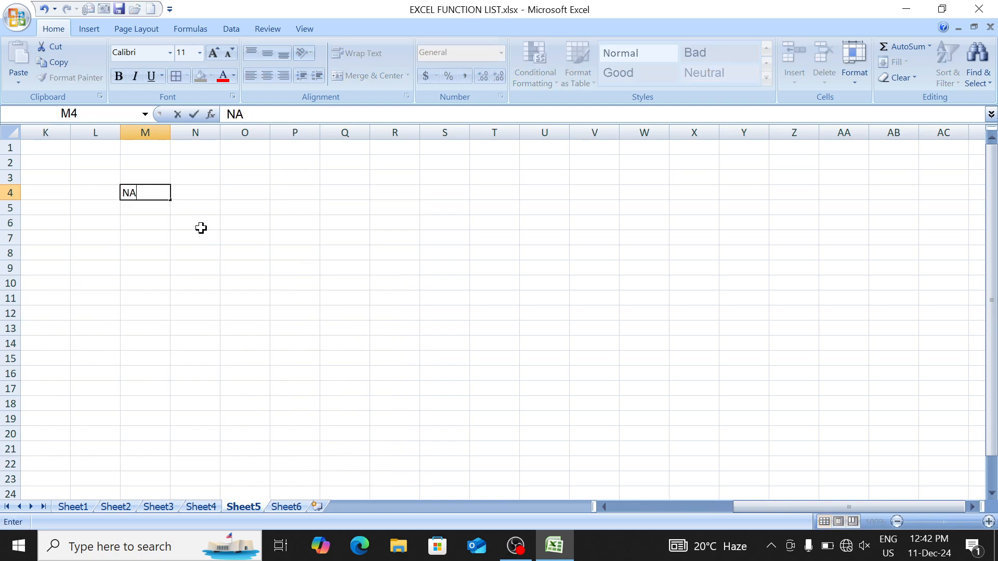
{"action": "key", "text": "Tab"}
{"action": "type", "text": "NAme"}
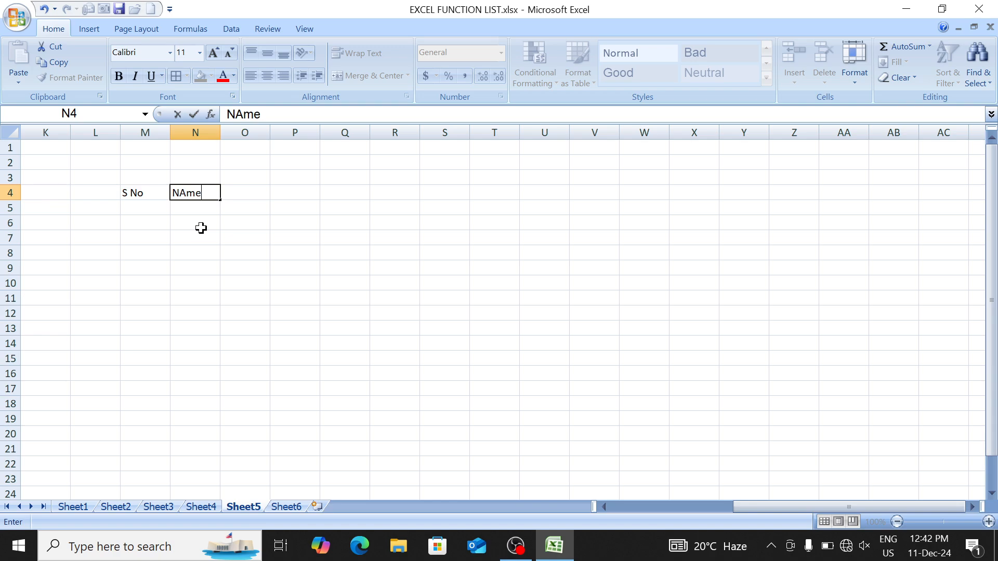
{"action": "key", "text": "Return"}
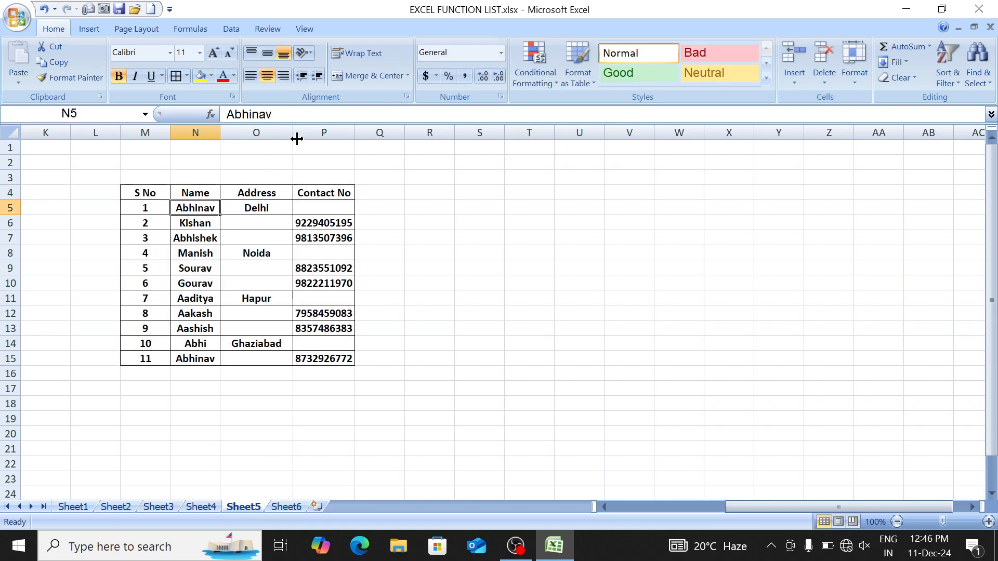
Step: Select the S No and Contact No columns to check the table reaches row 15
{"action": "key", "text": "Right"}
{"action": "key", "text": "Right"}
{"action": "key", "text": "Right"}
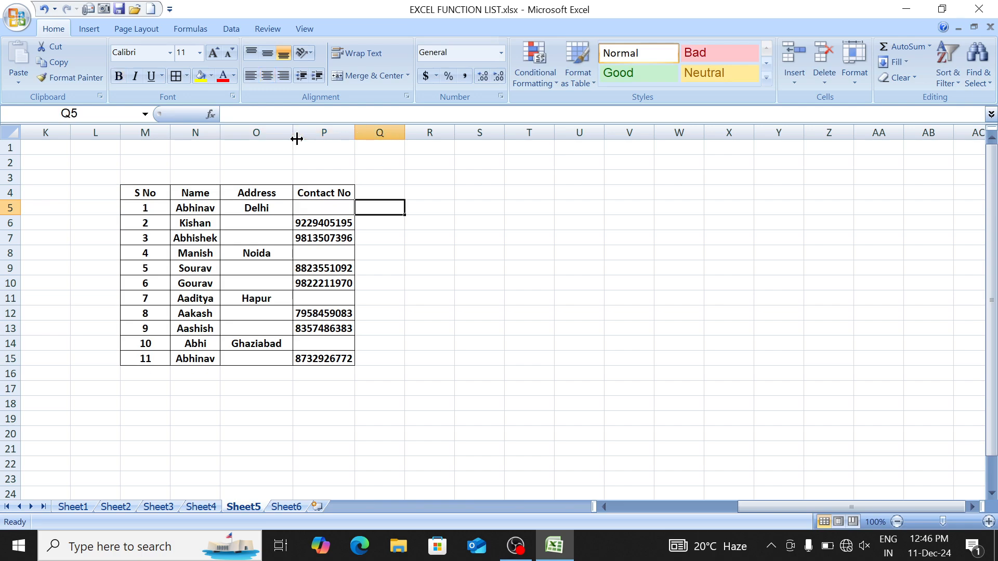
{"action": "key", "text": "Left"}
{"action": "key", "text": "Left"}
{"action": "key", "text": "Left"}
{"action": "key", "text": "Left"}
{"action": "key", "text": "Up"}
{"action": "key", "text": "ctrl+shift+Down"}
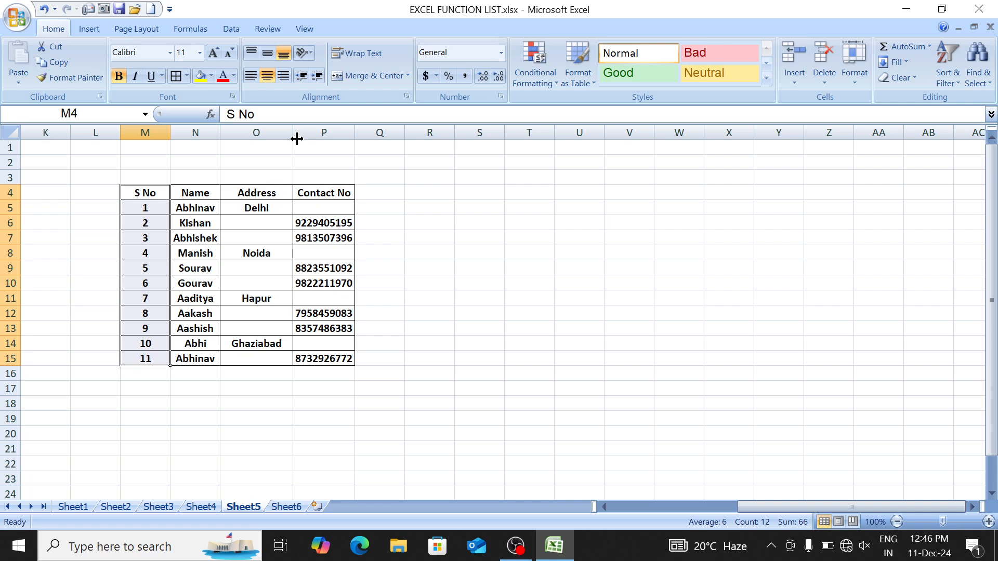
{"action": "key", "text": "Right"}
{"action": "key", "text": "Right"}
{"action": "key", "text": "Right"}
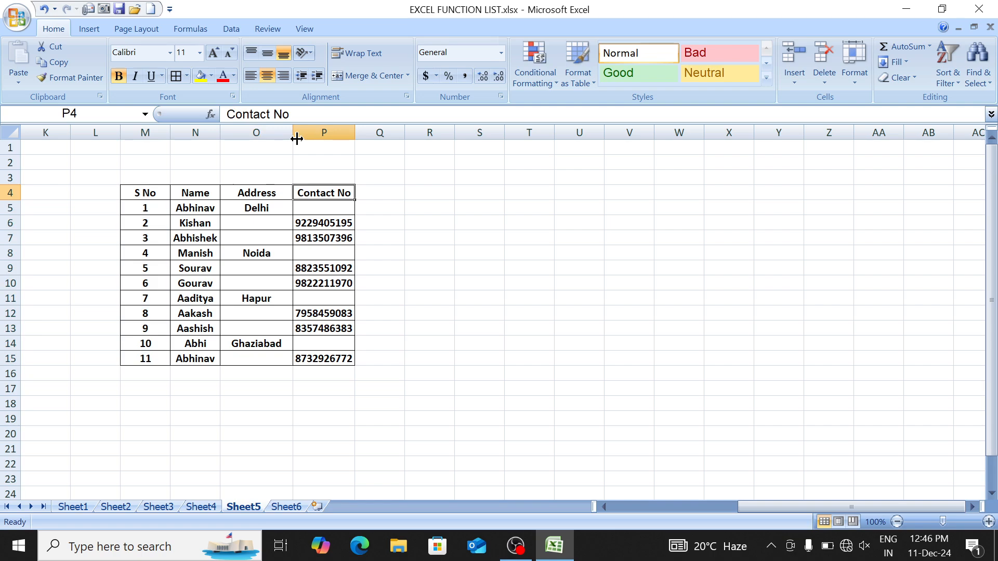
{"action": "key", "text": "ctrl+shift+Down"}
{"action": "key", "text": "Up"}
{"action": "key", "text": "Up"}
{"action": "key", "text": "Up"}
{"action": "key", "text": "Down"}
{"action": "key", "text": "Down"}
{"action": "key", "text": "Down"}
{"action": "key", "text": "Right"}
{"action": "key", "text": "Right"}
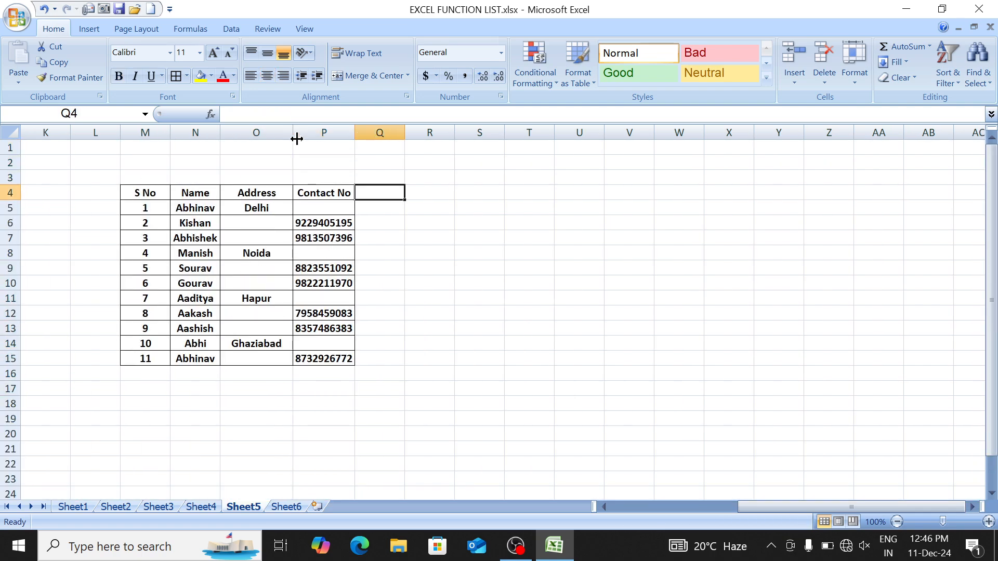
{"action": "key", "text": "Right"}
Step: Head column S with Print and apply All Borders to S4:S15
{"action": "type", "text": "Pri"}
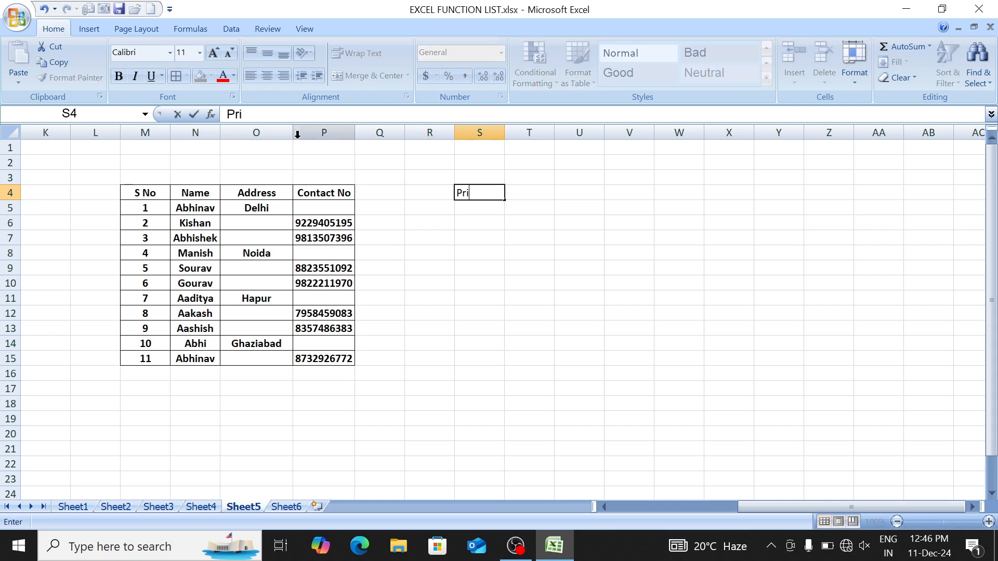
{"action": "key", "text": "Return"}
{"action": "key", "text": "Up"}
{"action": "key", "text": "shift+Down"}
{"action": "key", "text": "shift+Down"}
{"action": "key", "text": "shift+Down"}
{"action": "key", "text": "shift+Down"}
{"action": "key", "text": "shift+Down"}
{"action": "key", "text": "shift+Down"}
{"action": "key", "text": "shift+Down"}
{"action": "key", "text": "shift+Down"}
{"action": "key", "text": "shift+Down"}
{"action": "key", "text": "shift+Down"}
{"action": "key", "text": "shift+Down"}
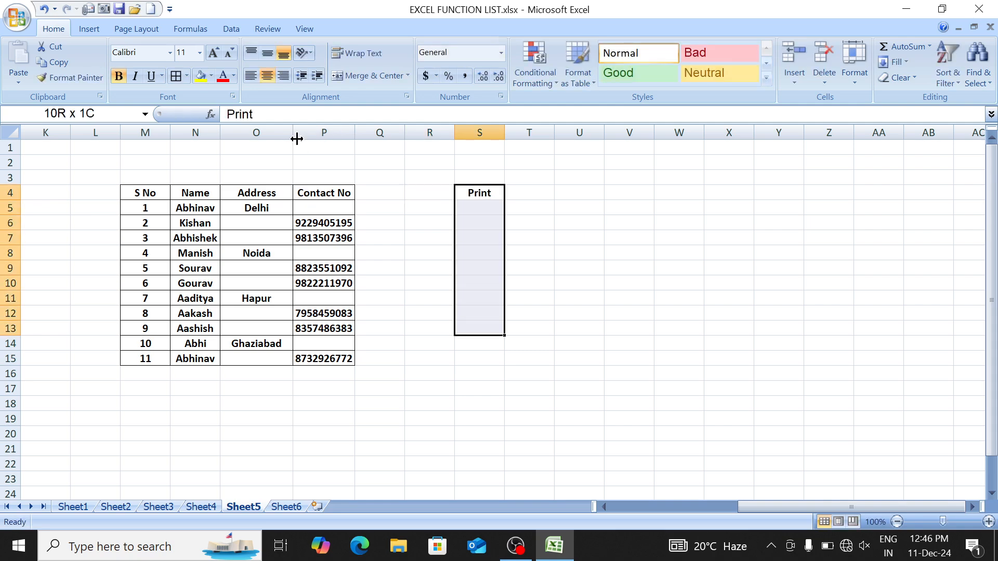
{"action": "key", "text": "alt+h"}
{"action": "key", "text": "b"}
{"action": "key", "text": "a"}
{"action": "key", "text": "ctrl+b"}
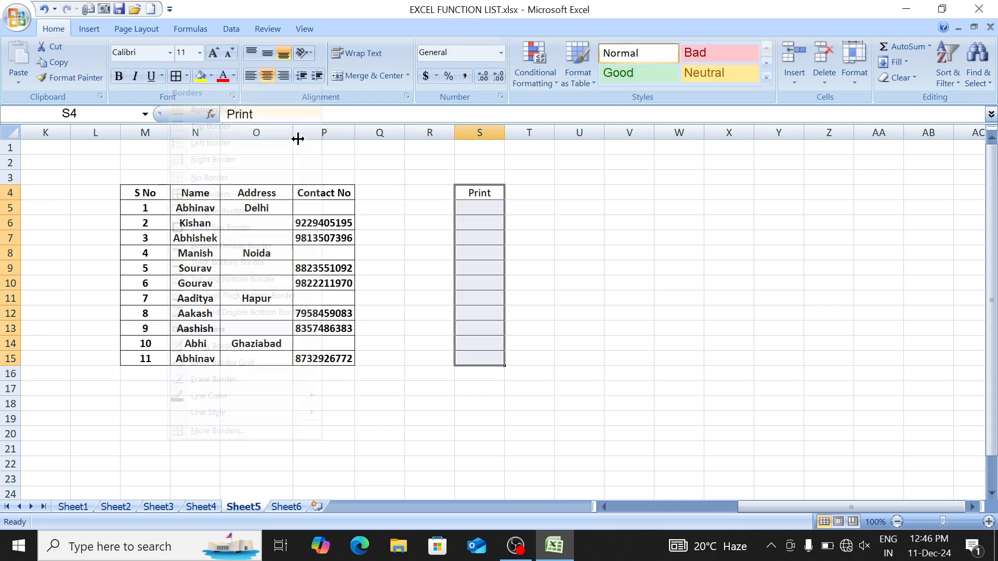
Step: Widen column S beside the table
{"action": "key", "text": "Down"}
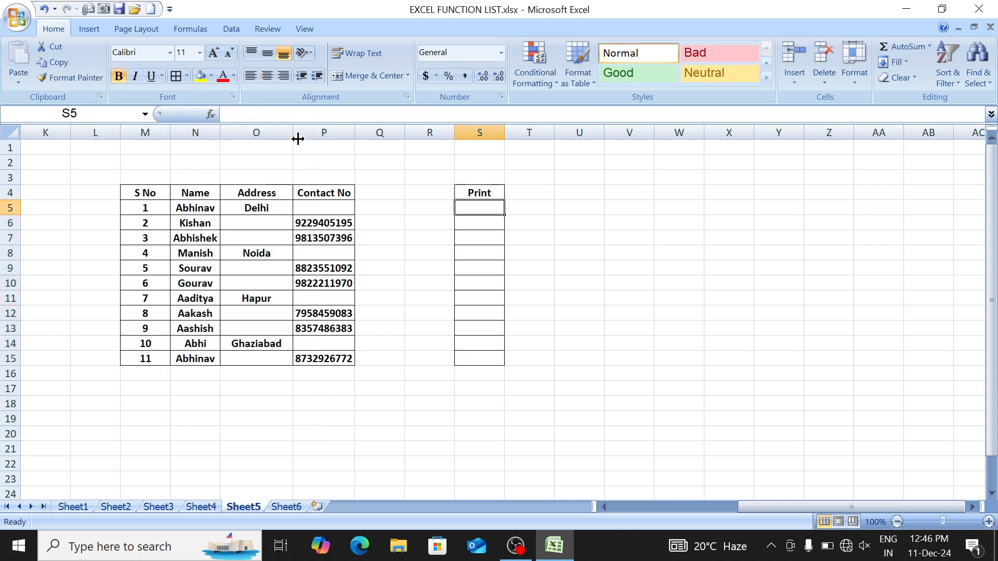
{"action": "key", "text": "Left"}
{"action": "key", "text": "Left"}
{"action": "key", "text": "Left"}
{"action": "key", "text": "Down"}
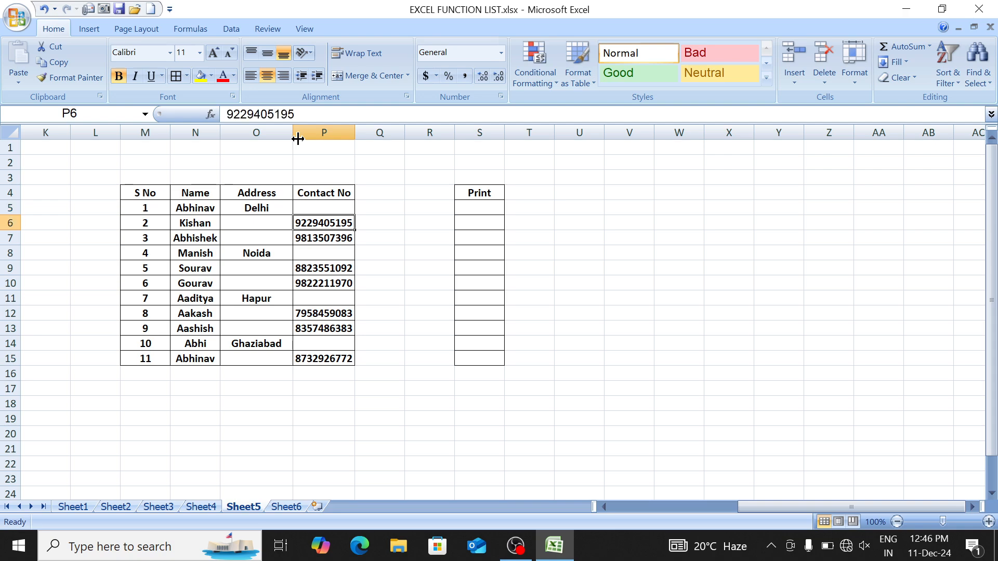
{"action": "key", "text": "Right"}
{"action": "key", "text": "Right"}
{"action": "key", "text": "Right"}
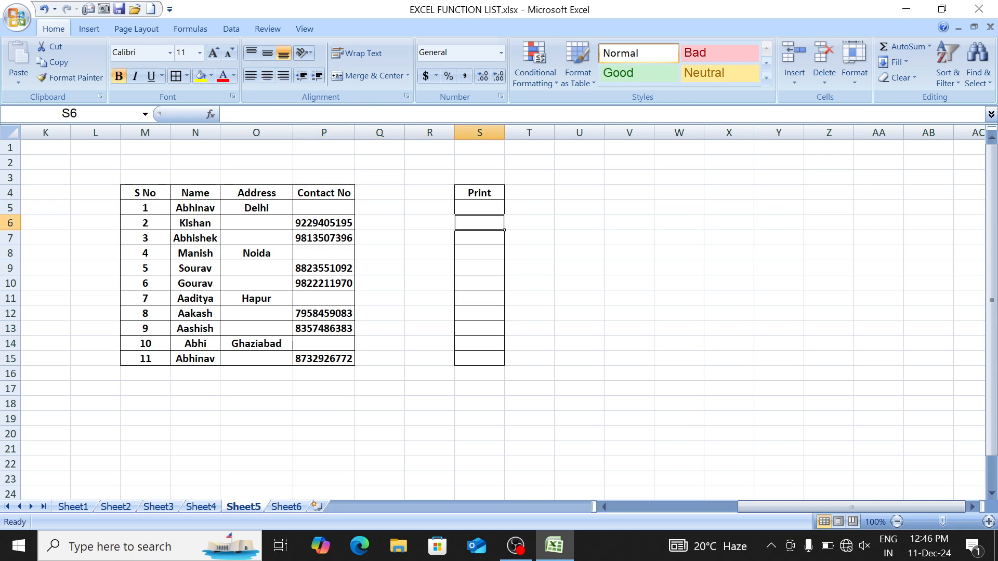
{"action": "left_click_drag", "start_coordinate": [510, 129], "coordinate": [527, 129]}
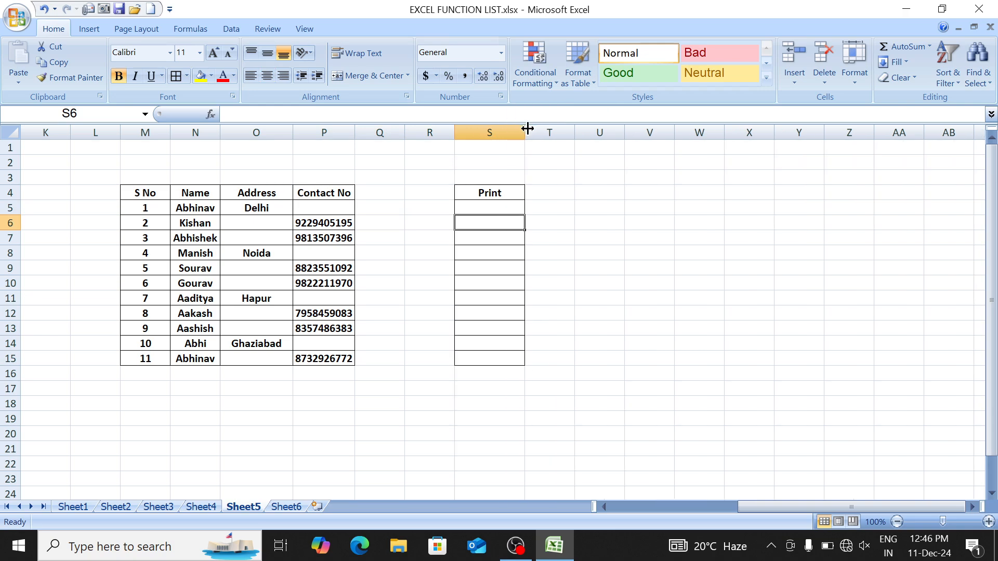
Step: Check the Address and Contact No cells for rows 5 and 8, then return to S5
{"action": "key", "text": "Up"}
{"action": "key", "text": "Left"}
{"action": "key", "text": "Left"}
{"action": "key", "text": "Left"}
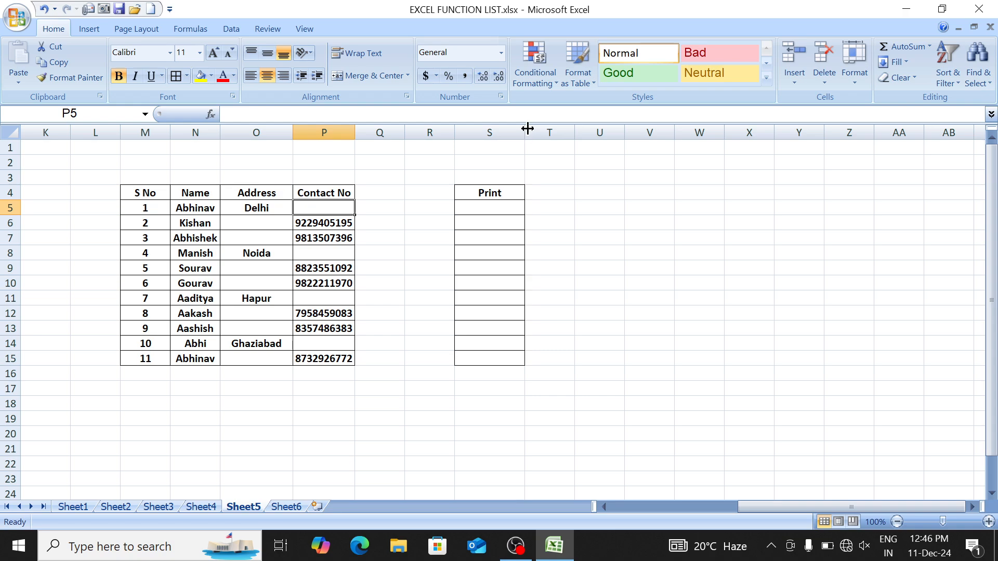
{"action": "key", "text": "shift+Left"}
{"action": "key", "text": "Down"}
{"action": "key", "text": "Down"}
{"action": "key", "text": "Down"}
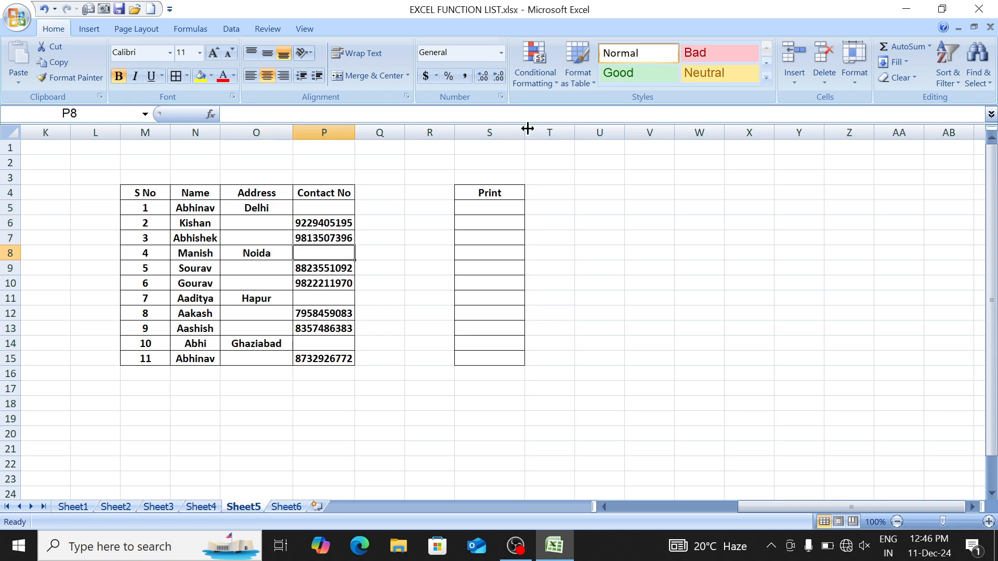
{"action": "key", "text": "shift+Left"}
{"action": "key", "text": "Right"}
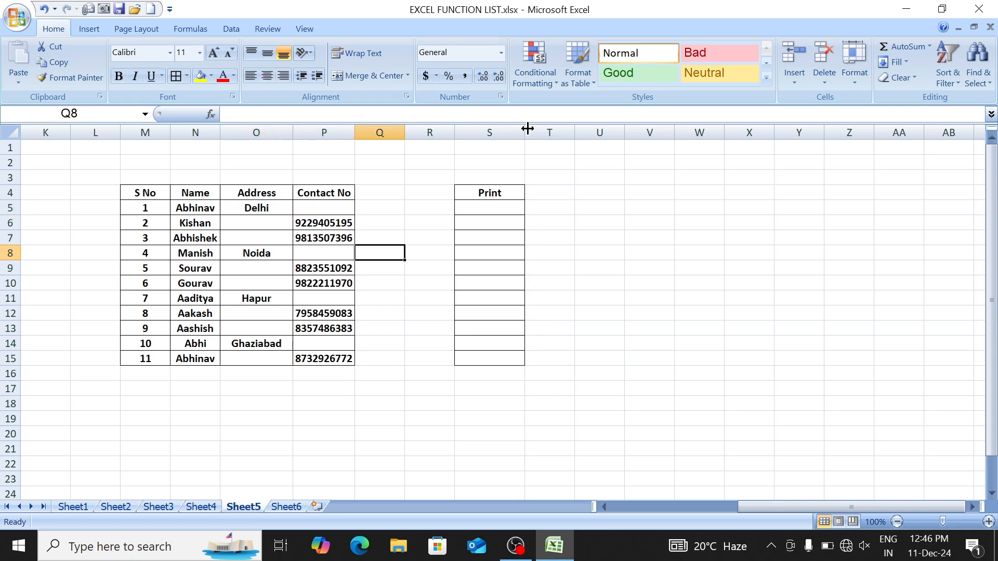
{"action": "key", "text": "Left"}
{"action": "key", "text": "Right"}
{"action": "key", "text": "Right"}
{"action": "key", "text": "Up"}
{"action": "key", "text": "Up"}
{"action": "key", "text": "Right"}
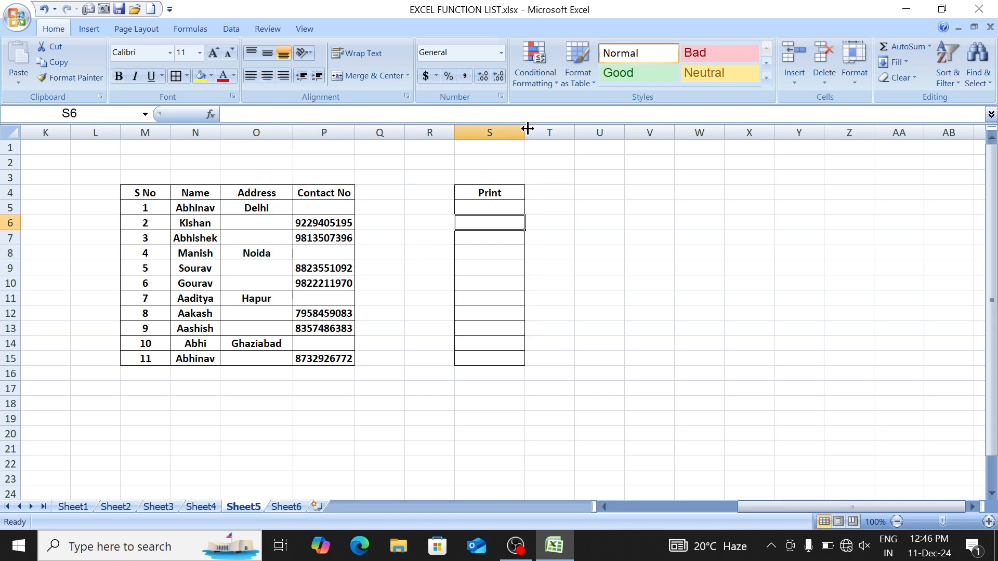
{"action": "key", "text": "Up"}
Step: Enter =ISBLANK(P5) in S5 and review the formula
{"action": "type", "text": "="}
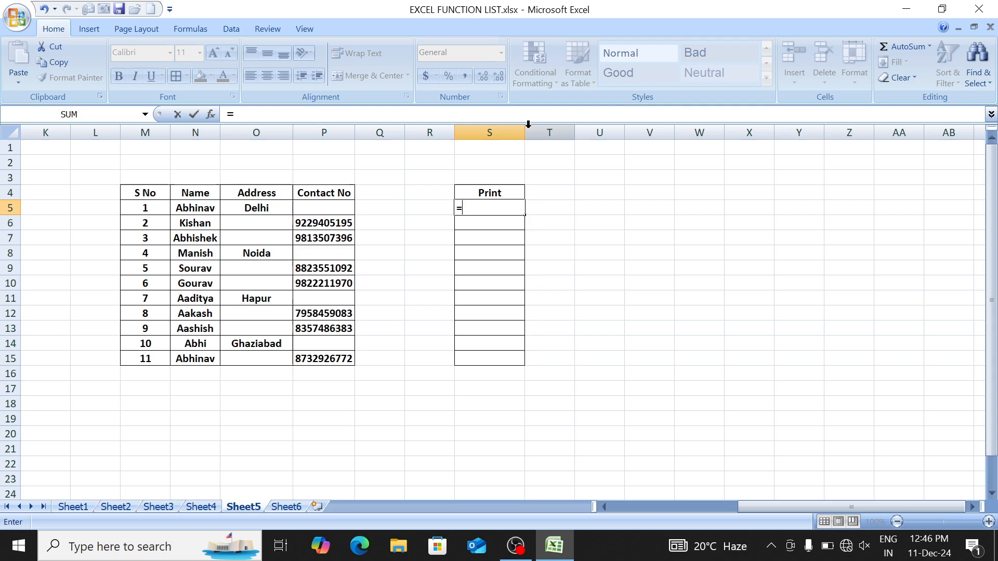
{"action": "type", "text": "isb"}
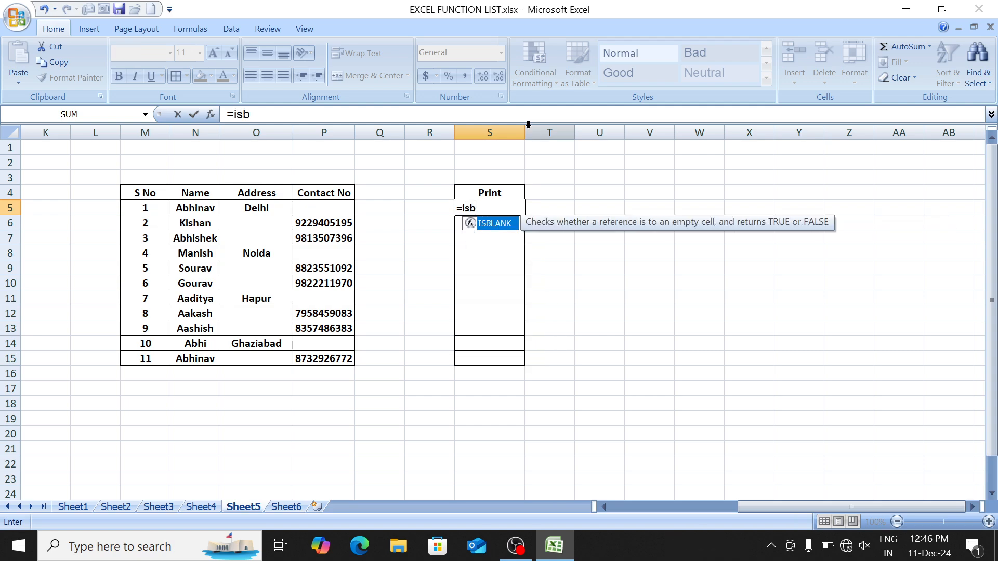
{"action": "key", "text": "Tab"}
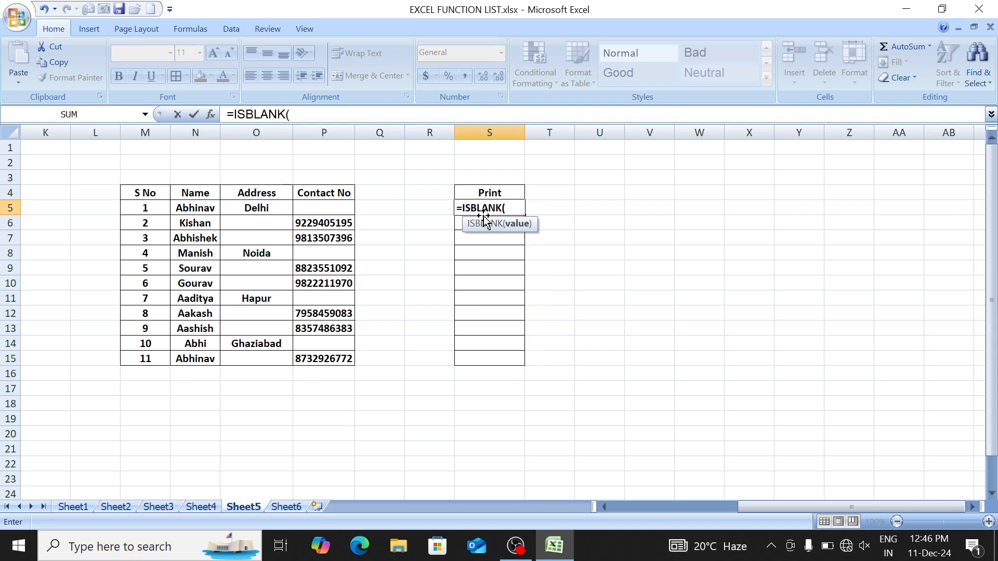
{"action": "left_click", "coordinate": [312, 205]}
{"action": "type", "text": ")"}
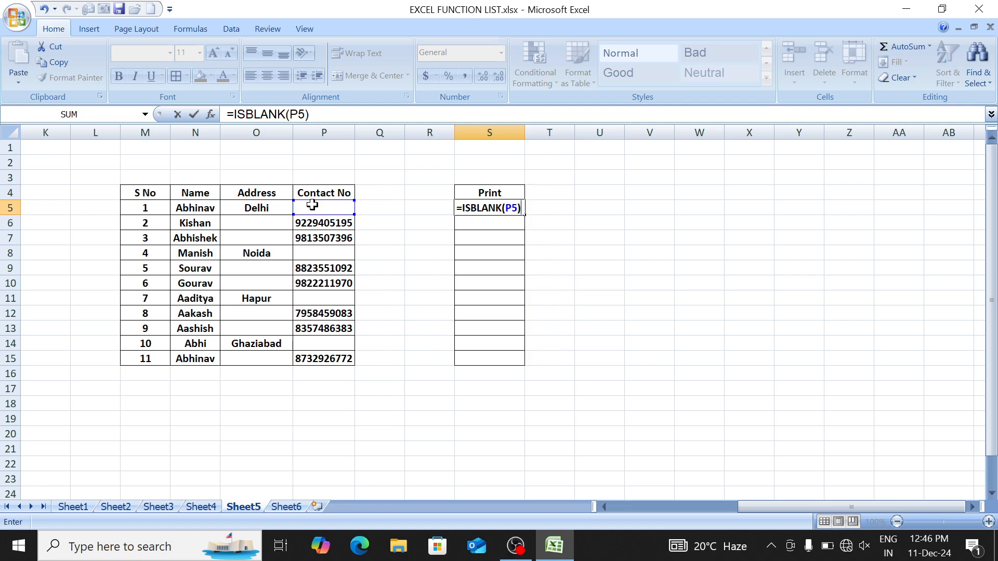
{"action": "key", "text": "Return"}
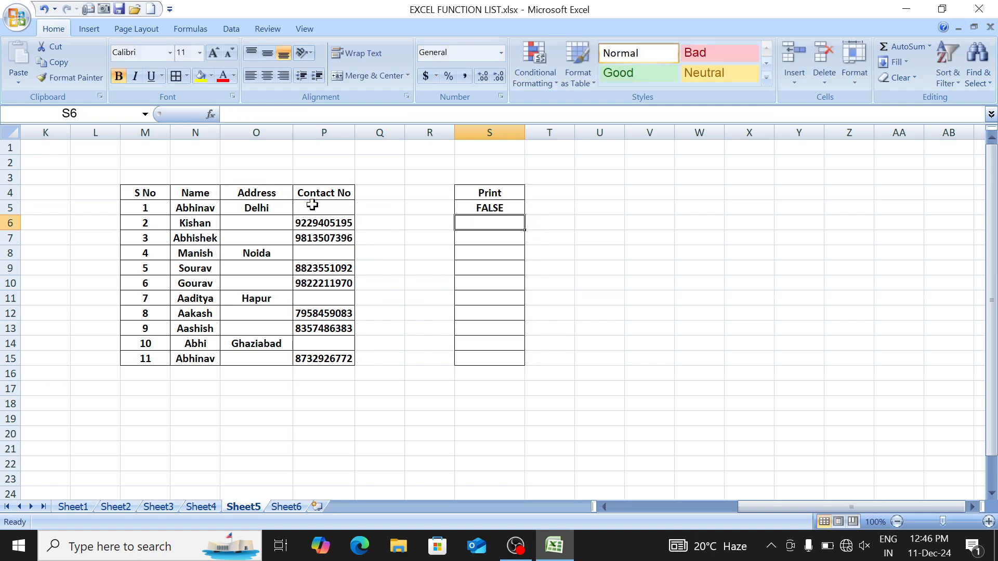
{"action": "key", "text": "Up"}
{"action": "key", "text": "shift+Down"}
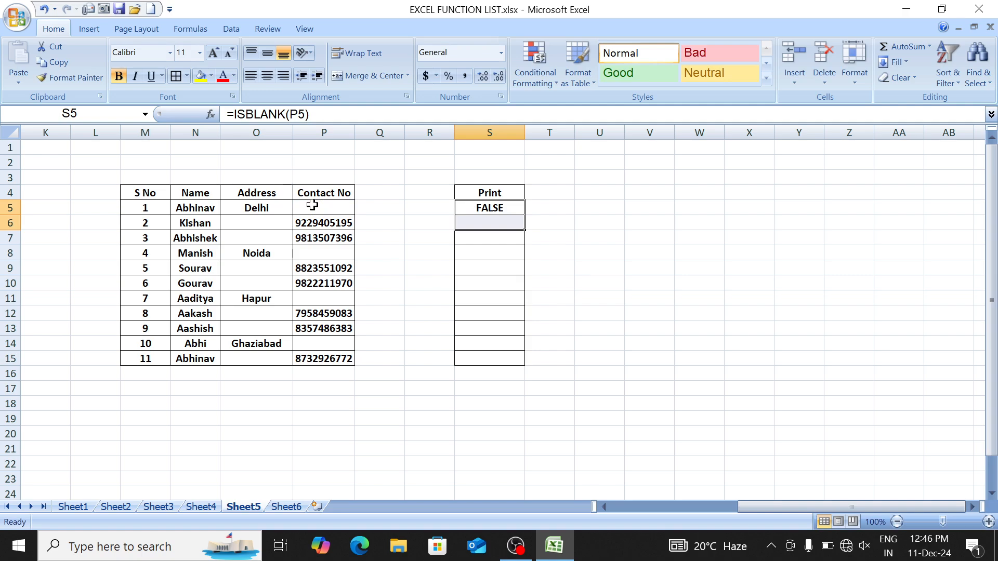
{"action": "key", "text": "shift+Up"}
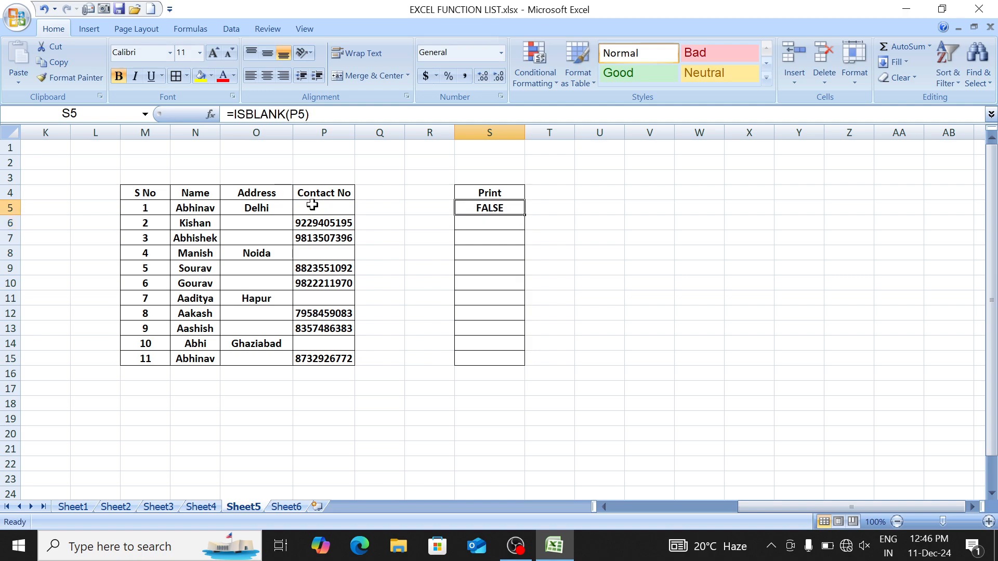
{"action": "key", "text": "Left"}
{"action": "key", "text": "Right"}
{"action": "key", "text": "F2"}
{"action": "key", "text": "Return"}
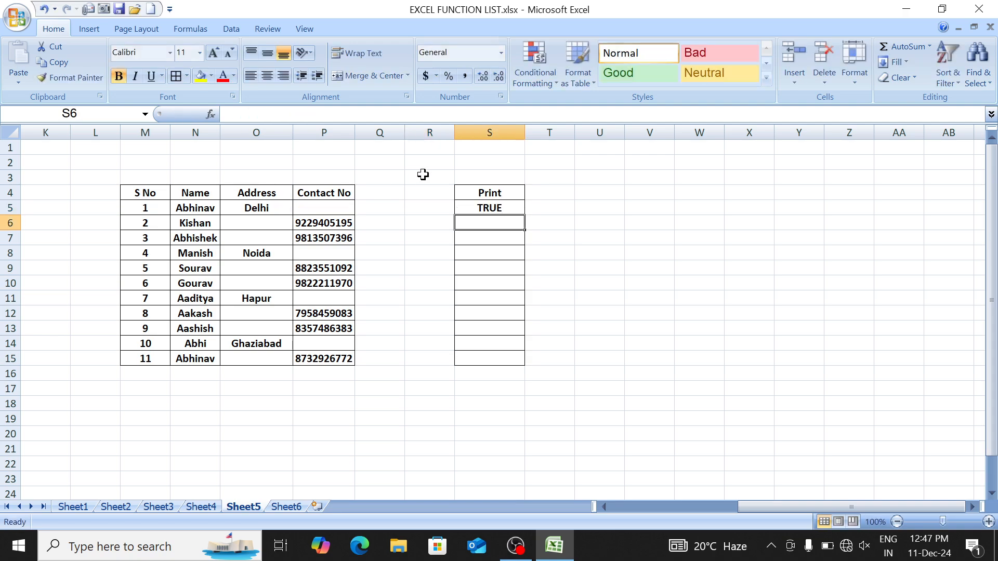
Step: Re-enter the ISBLANK formula in S5 with P5 as its argument
{"action": "key", "text": "Up"}
{"action": "type", "text": "=isb"}
{"action": "key", "text": "Tab"}
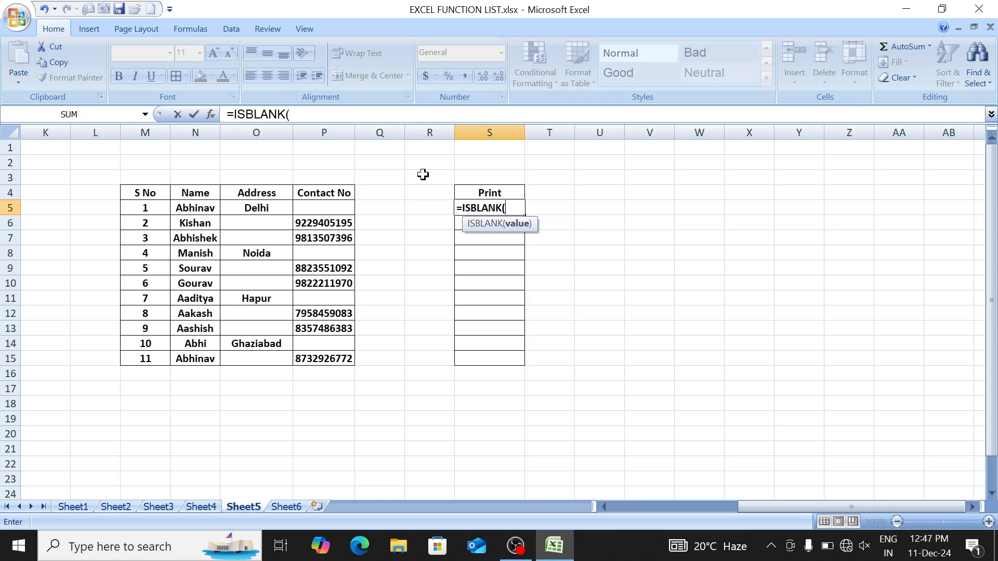
{"action": "key", "text": "Left"}
{"action": "key", "text": "Left"}
{"action": "key", "text": "Left"}
{"action": "key", "text": "Return"}
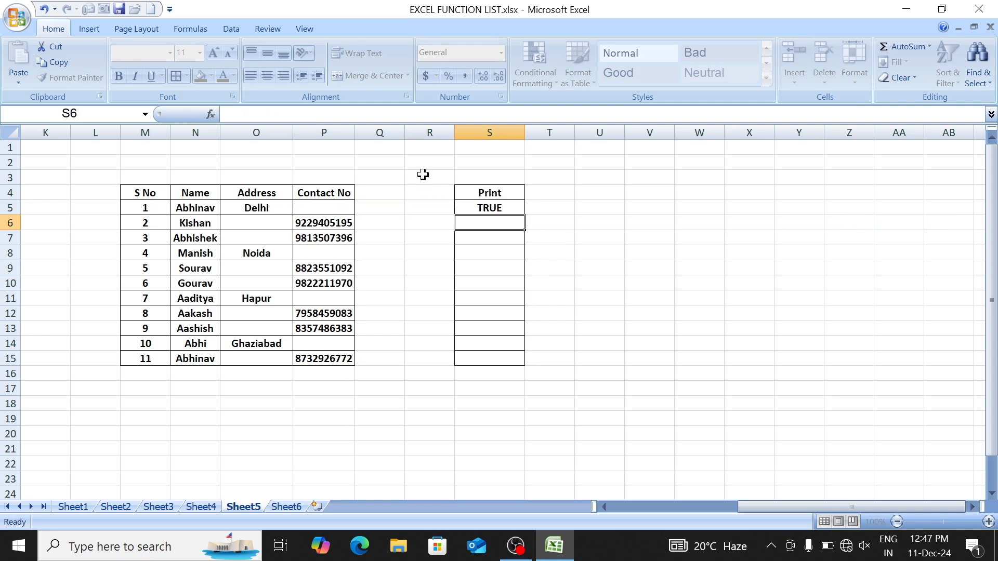
Step: Fill the ISBLANK formula down S5:S15 with Ctrl+D and check the TRUE/FALSE results
{"action": "key", "text": "Up"}
{"action": "key", "text": "shift+Down"}
{"action": "key", "text": "shift+Down"}
{"action": "key", "text": "shift+Down"}
{"action": "key", "text": "shift+Down"}
{"action": "key", "text": "shift+Down"}
{"action": "key", "text": "shift+Down"}
{"action": "key", "text": "shift+Down"}
{"action": "key", "text": "shift+Down"}
{"action": "key", "text": "shift+Down"}
{"action": "key", "text": "shift+Down"}
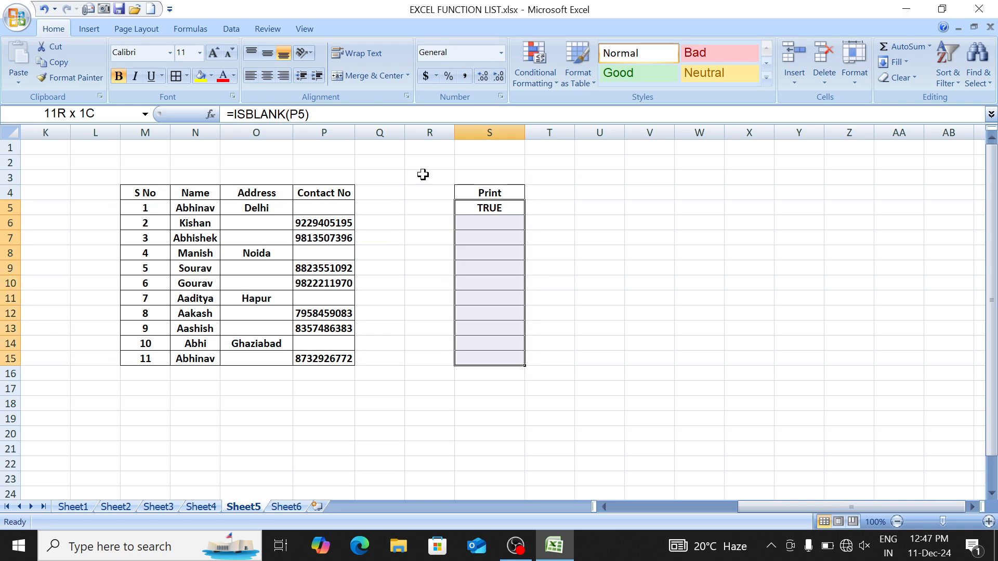
{"action": "key", "text": "ctrl+d"}
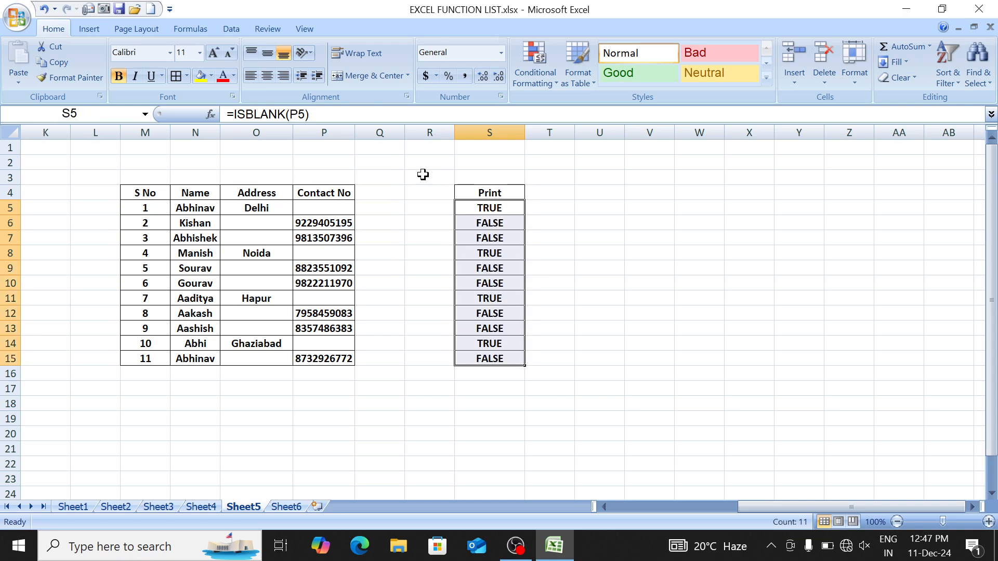
{"action": "key", "text": "Down"}
{"action": "key", "text": "Down"}
{"action": "key", "text": "Up"}
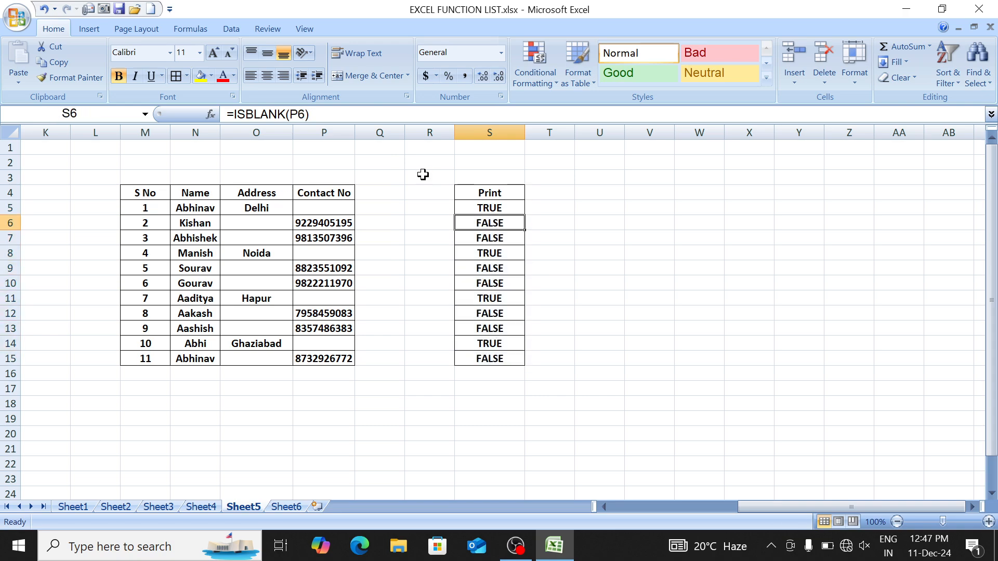
{"action": "key", "text": "shift+Left"}
{"action": "key", "text": "shift+Left"}
{"action": "key", "text": "shift+Left"}
{"action": "key", "text": "shift+Down"}
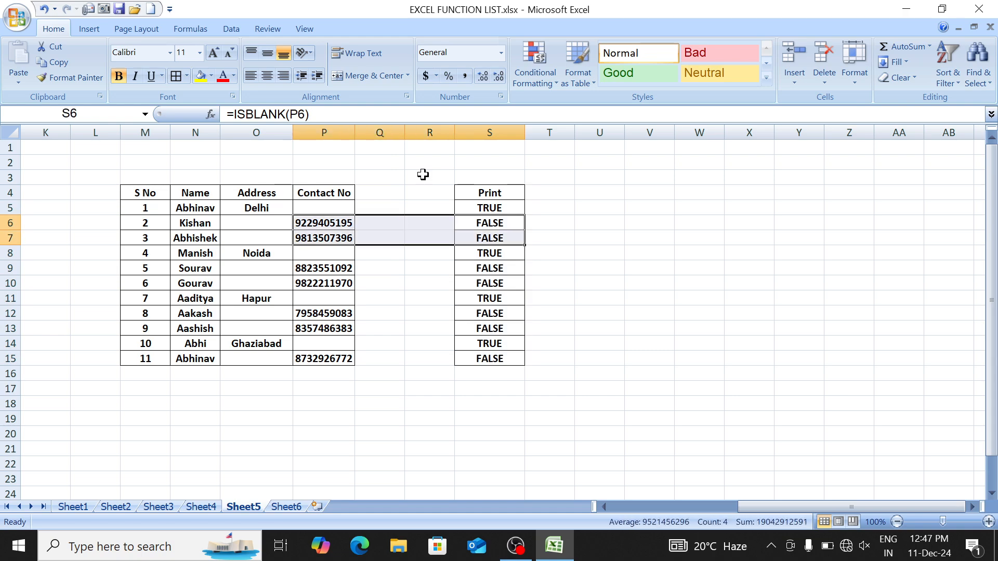
{"action": "key", "text": "Right"}
{"action": "key", "text": "Left"}
{"action": "key", "text": "Up"}
{"action": "key", "text": "F2"}
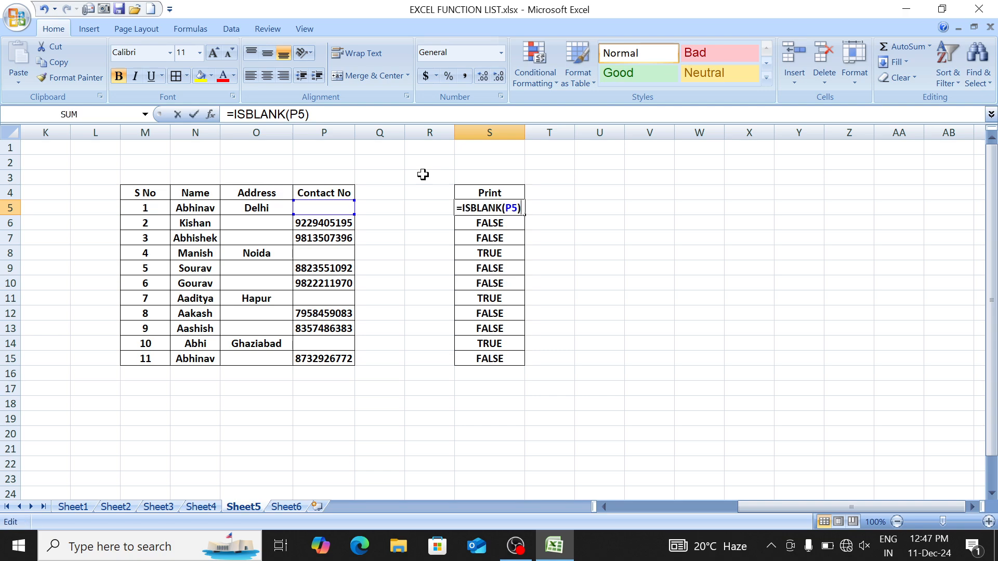
{"action": "key", "text": "Left"}
{"action": "key", "text": "Left"}
{"action": "key", "text": "Left"}
{"action": "key", "text": "Left"}
{"action": "key", "text": "Left"}
{"action": "key", "text": "Left"}
{"action": "key", "text": "Left"}
{"action": "key", "text": "Left"}
{"action": "key", "text": "Left"}
{"action": "key", "text": "Left"}
{"action": "key", "text": "Left"}
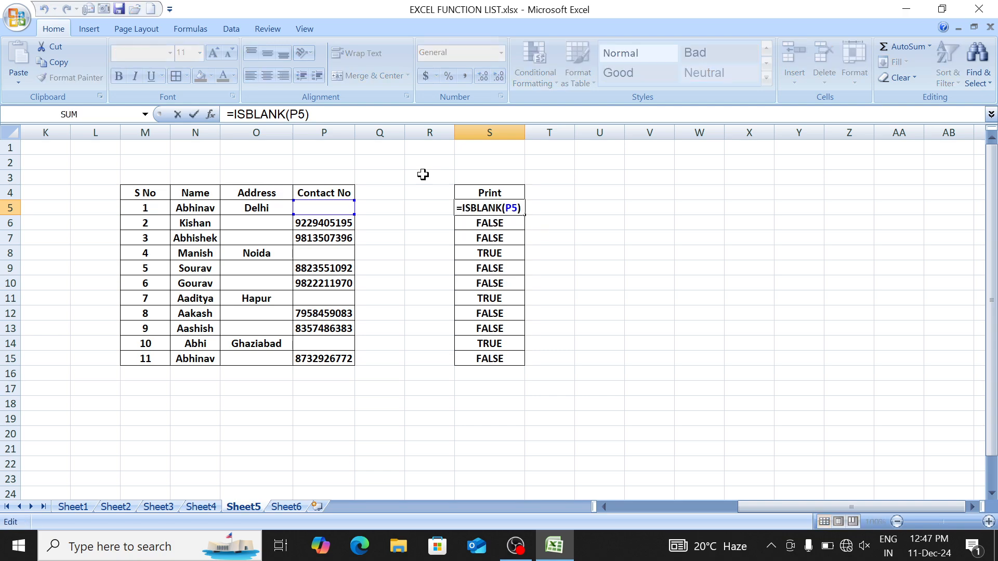
Step: Change S5 to =IF(ISBLANK(P5),O5,P5)
{"action": "type", "text": "If"}
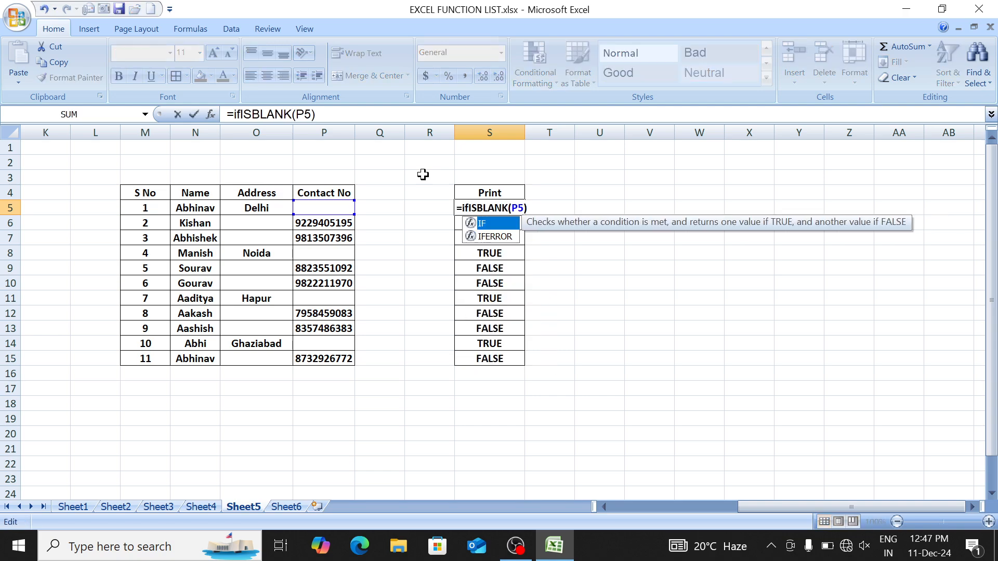
{"action": "key", "text": "Tab"}
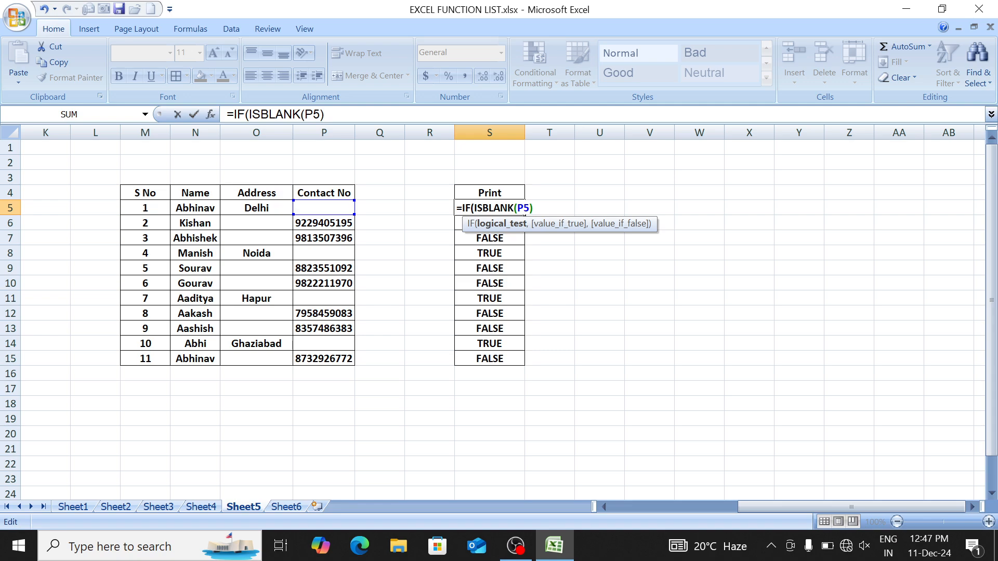
{"action": "type", "text": ","}
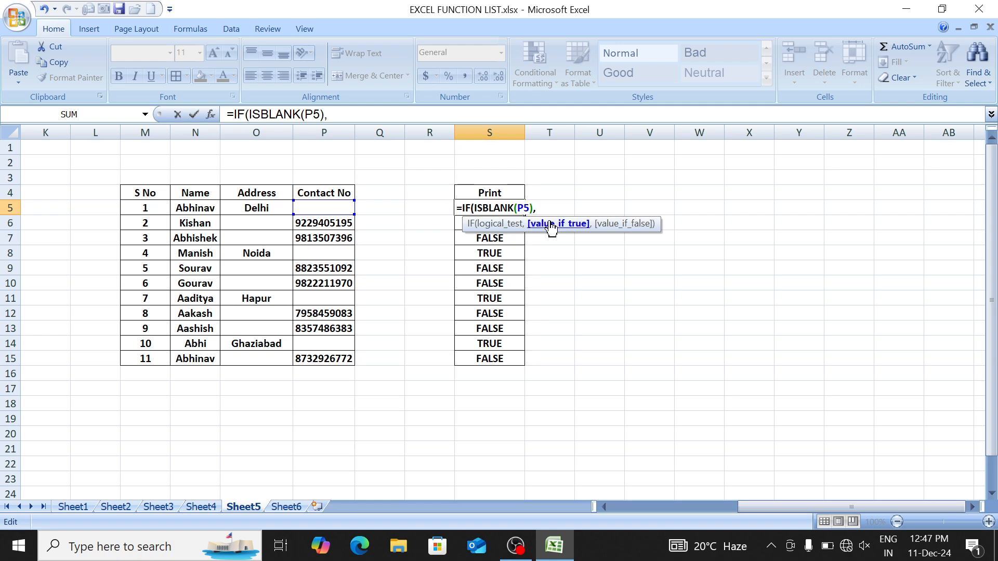
{"action": "left_click", "coordinate": [262, 206]}
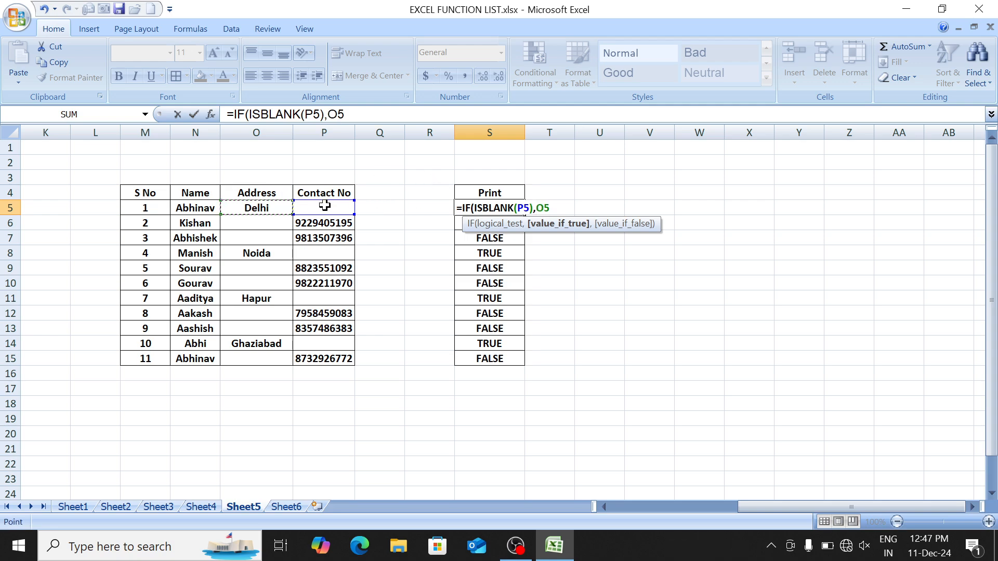
{"action": "type", "text": ","}
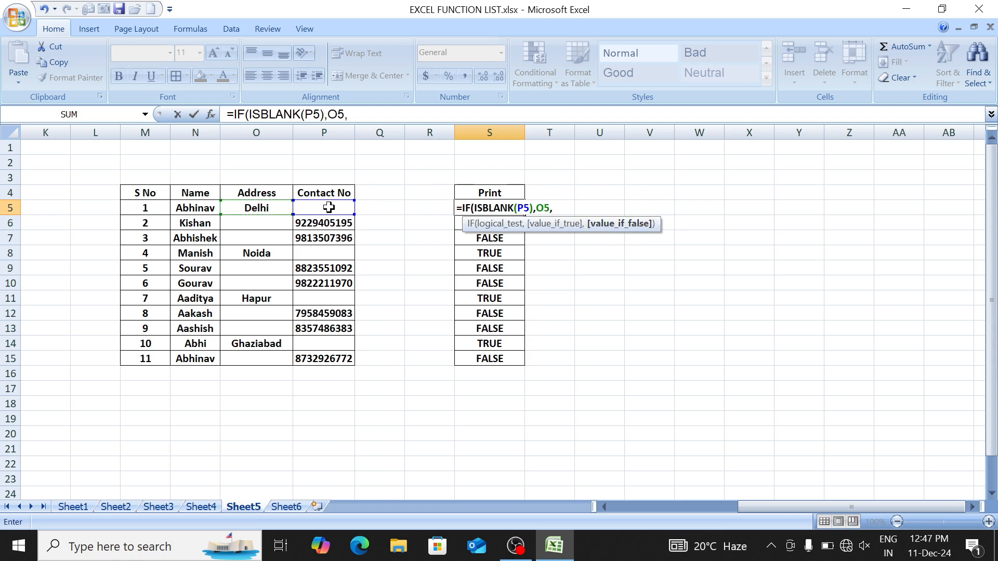
{"action": "left_click", "coordinate": [324, 207]}
{"action": "type", "text": ")"}
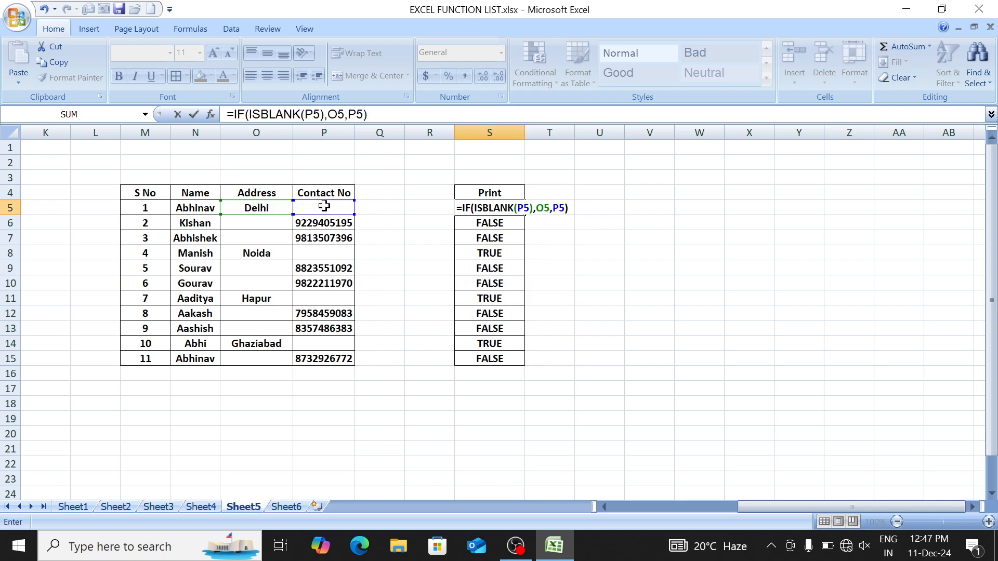
{"action": "key", "text": "Return"}
Step: Fill the IF formula down to S15 and centre the Print results
{"action": "key", "text": "Up"}
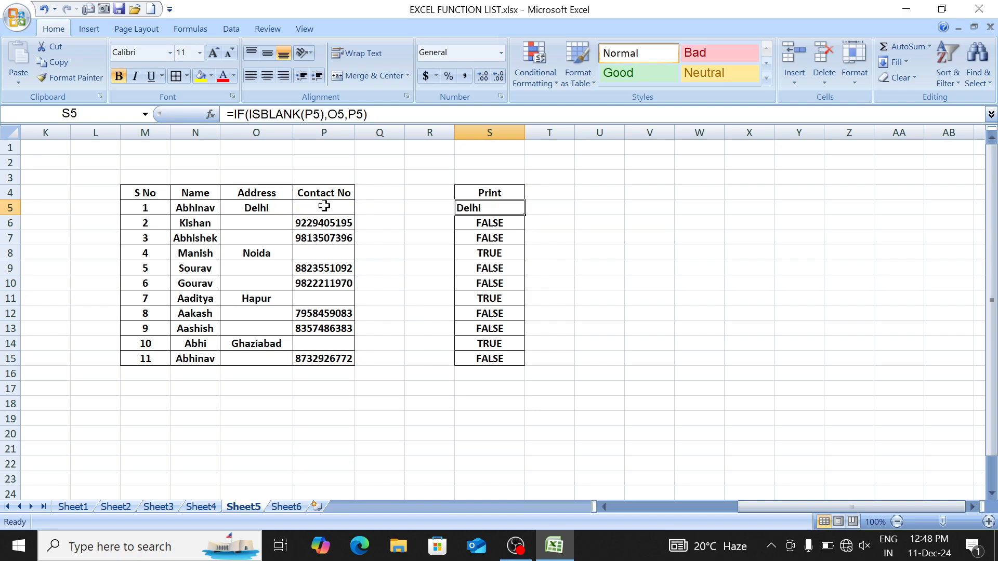
{"action": "key", "text": "ctrl+shift+Down"}
{"action": "key", "text": "ctrl+d"}
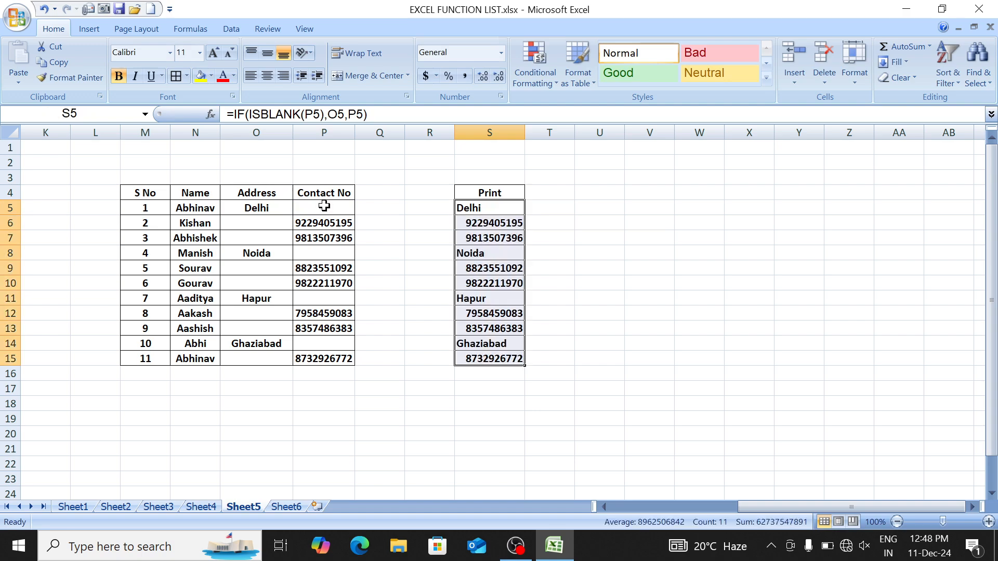
{"action": "left_click", "coordinate": [270, 77]}
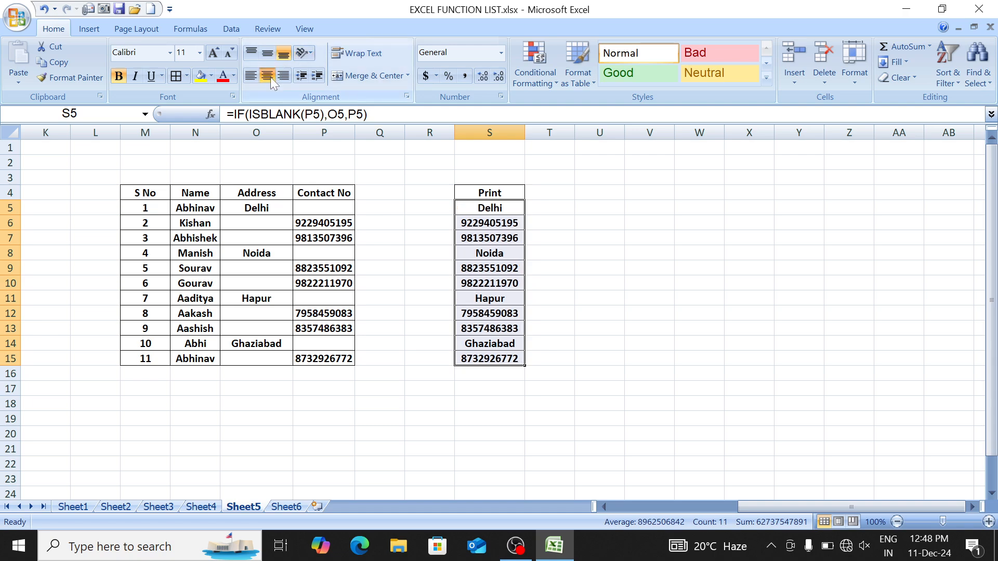
Step: Review the Print results, then move to the S No header at M4
{"action": "key", "text": "Down"}
{"action": "key", "text": "Up"}
{"action": "key", "text": "Down"}
{"action": "key", "text": "Down"}
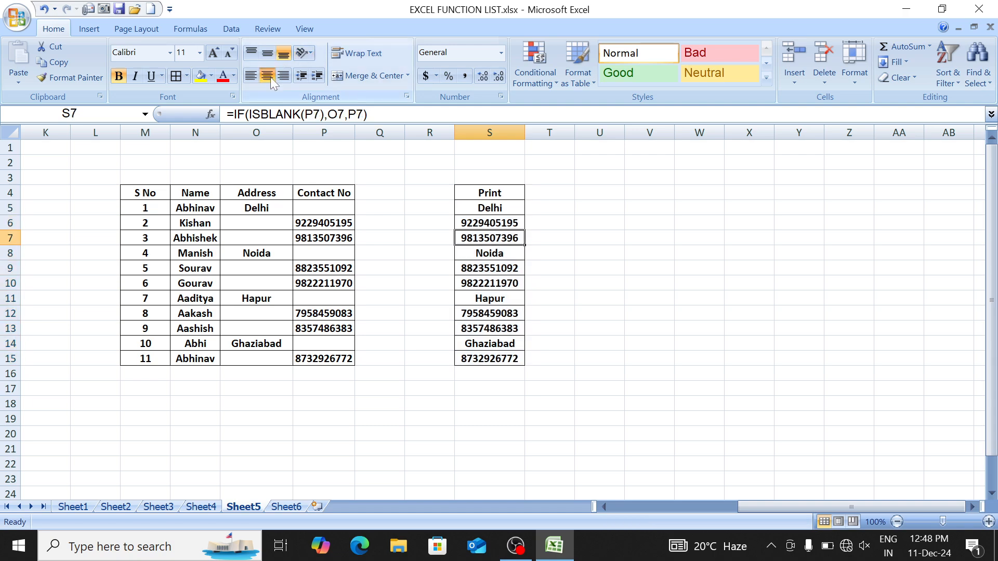
{"action": "key", "text": "Up"}
{"action": "key", "text": "Up"}
{"action": "key", "text": "Up"}
{"action": "key", "text": "Down"}
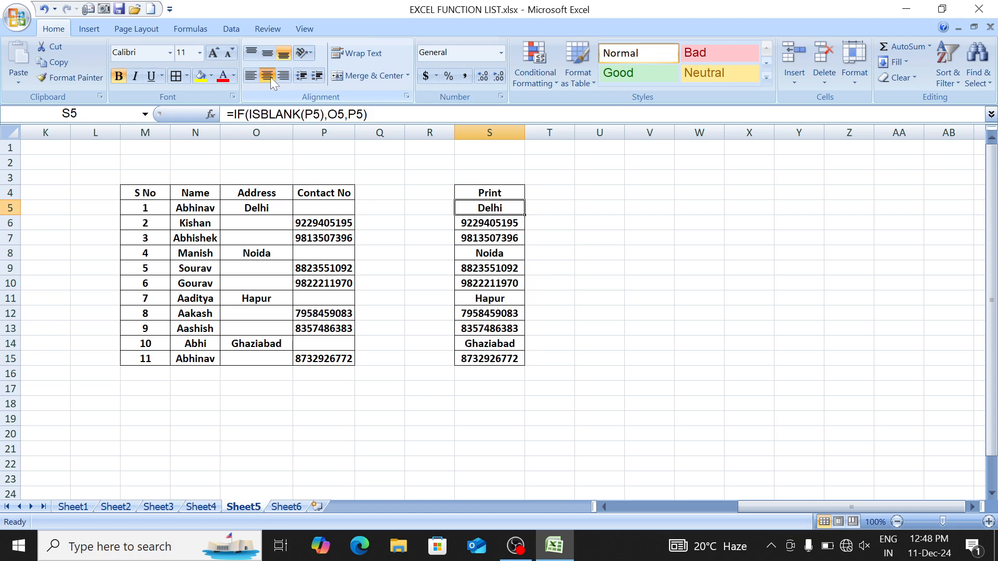
{"action": "key", "text": "ctrl+shift+Down"}
{"action": "key", "text": "Left"}
{"action": "key", "text": "Left"}
{"action": "key", "text": "Left"}
{"action": "key", "text": "Left"}
{"action": "key", "text": "Left"}
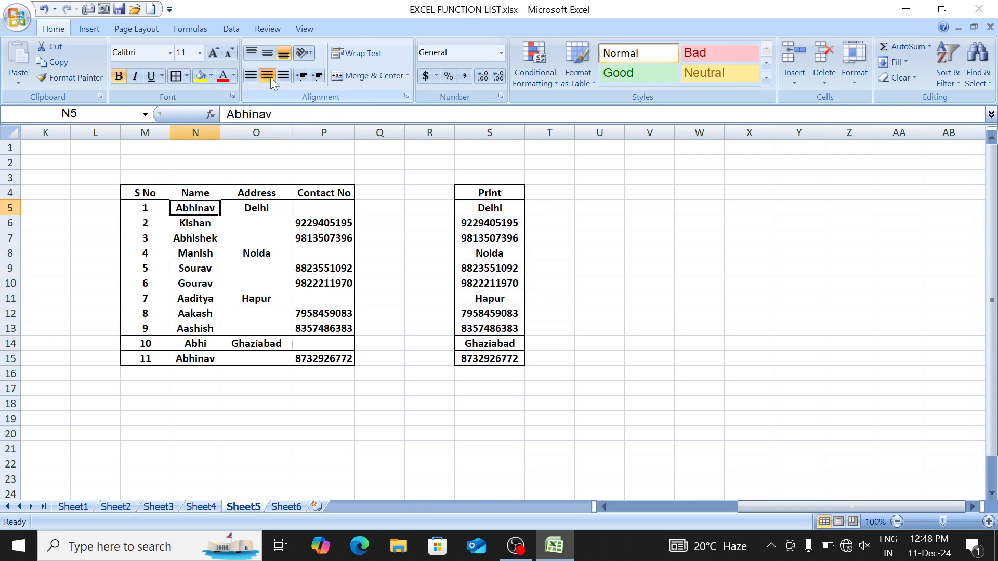
{"action": "key", "text": "Up"}
{"action": "key", "text": "Left"}
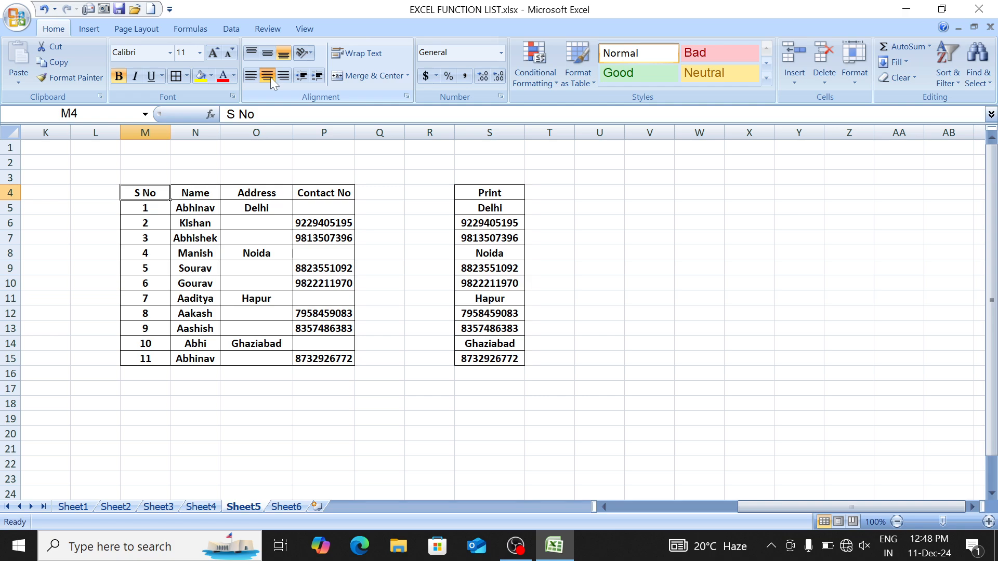
Step: Copy the table M4:P15 and paste a duplicate at M23
{"action": "key", "text": "ctrl+shift+Down"}
{"action": "key", "text": "ctrl+shift+Right"}
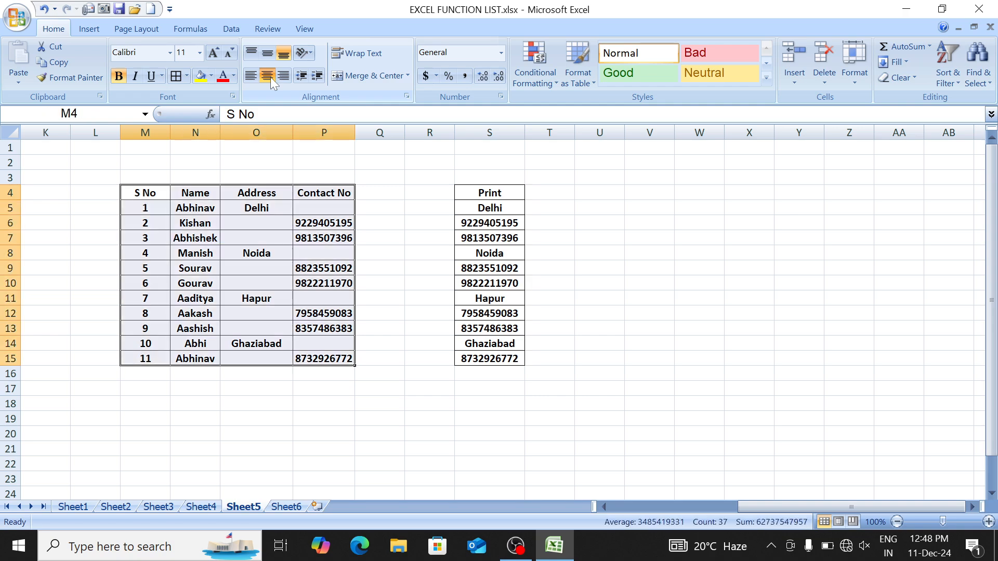
{"action": "key", "text": "ctrl+c"}
{"action": "key", "text": "ctrl+Down"}
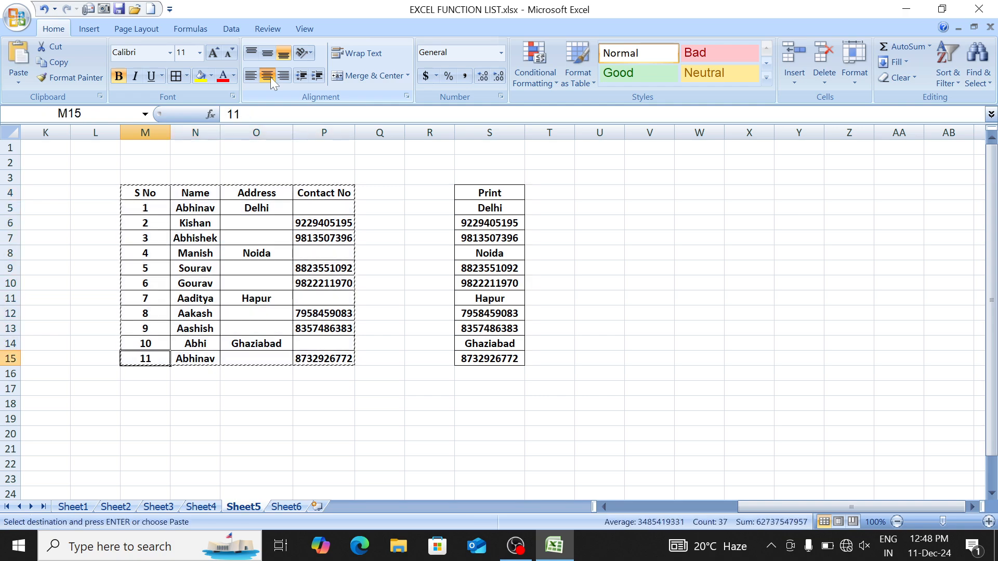
{"action": "key", "text": "Down"}
{"action": "key", "text": "Down"}
{"action": "key", "text": "Down"}
{"action": "key", "text": "Down"}
{"action": "key", "text": "Down"}
{"action": "key", "text": "Down"}
{"action": "key", "text": "Down"}
{"action": "key", "text": "Down"}
{"action": "key", "text": "ctrl+v"}
{"action": "key", "text": "Escape"}
{"action": "key", "text": "ctrl+Down"}
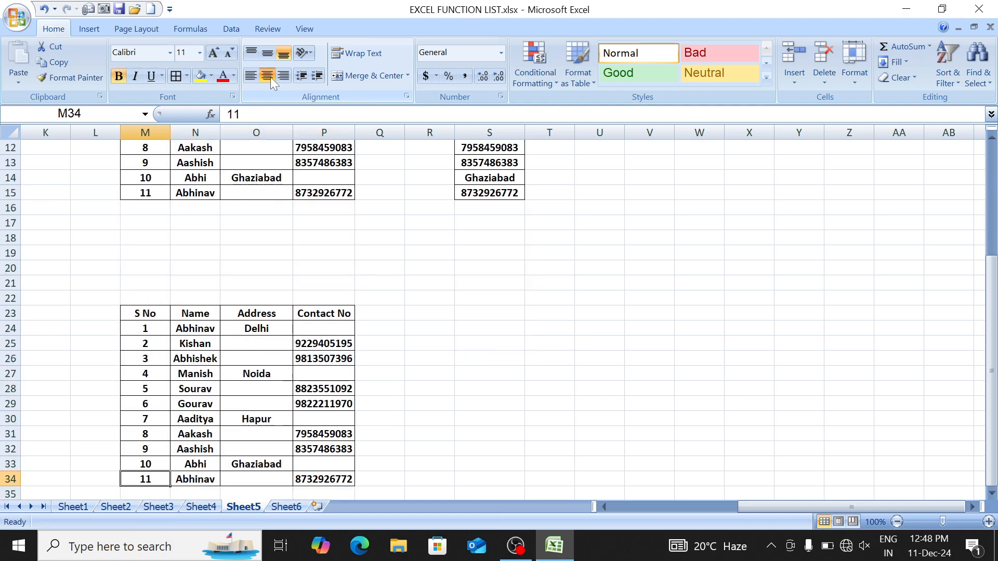
{"action": "key", "text": "Down"}
{"action": "key", "text": "Down"}
{"action": "key", "text": "Down"}
{"action": "key", "text": "Down"}
{"action": "key", "text": "Down"}
{"action": "key", "text": "Down"}
{"action": "key", "text": "Down"}
{"action": "key", "text": "Down"}
Step: Shift the Address and Contact No block right one column and head column O 'Mail'
{"action": "key", "text": "Right"}
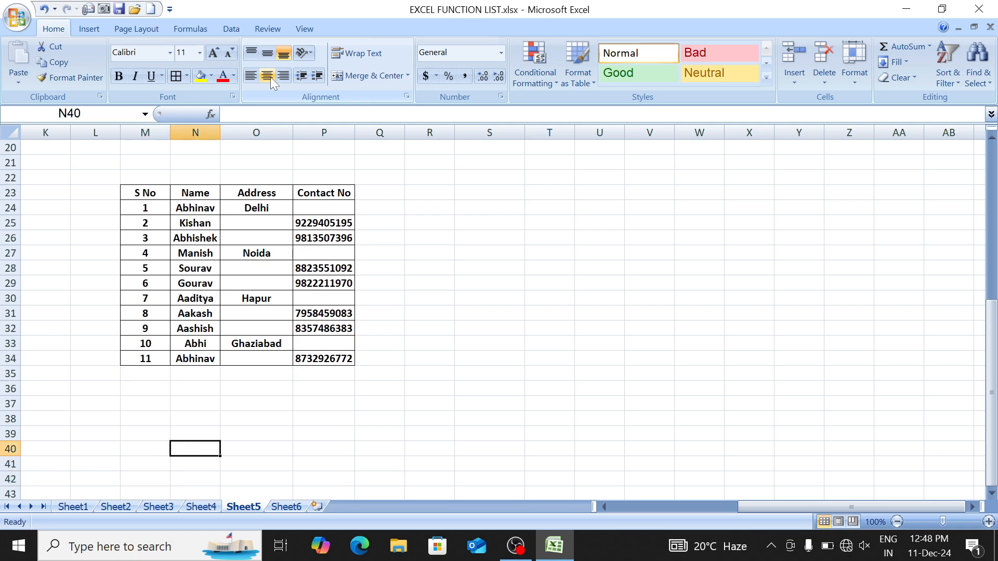
{"action": "key", "text": "Right"}
{"action": "key", "text": "Up"}
{"action": "key", "text": "Up"}
{"action": "key", "text": "Up"}
{"action": "key", "text": "Up"}
{"action": "key", "text": "Up"}
{"action": "key", "text": "Up"}
{"action": "key", "text": "Up"}
{"action": "key", "text": "Up"}
{"action": "key", "text": "Up"}
{"action": "key", "text": "Up"}
{"action": "key", "text": "Up"}
{"action": "key", "text": "Up"}
{"action": "key", "text": "Up"}
{"action": "key", "text": "Up"}
{"action": "key", "text": "Up"}
{"action": "key", "text": "Up"}
{"action": "key", "text": "Up"}
{"action": "key", "text": "Up"}
{"action": "key", "text": "Up"}
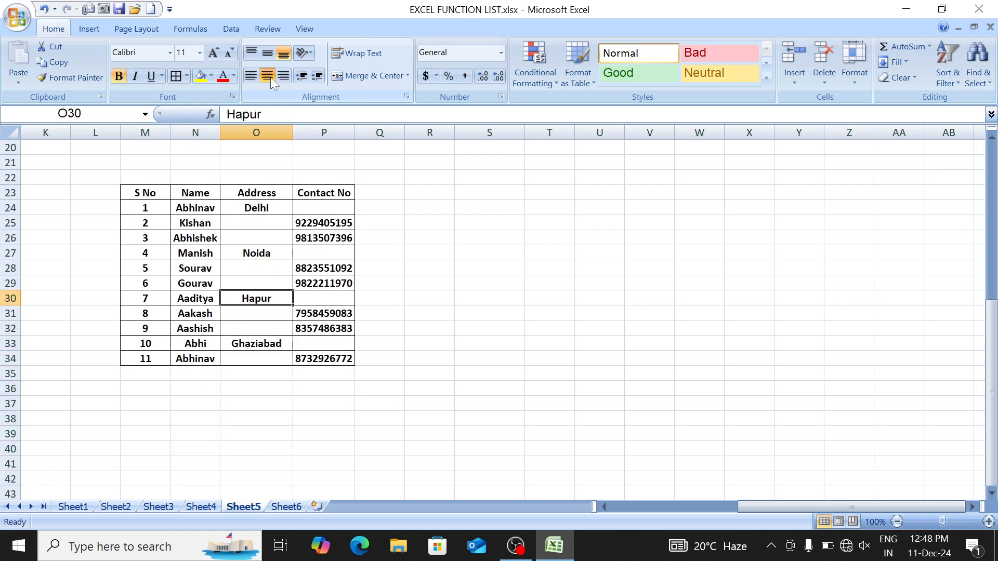
{"action": "key", "text": "shift+Right"}
{"action": "key", "text": "shift+Down"}
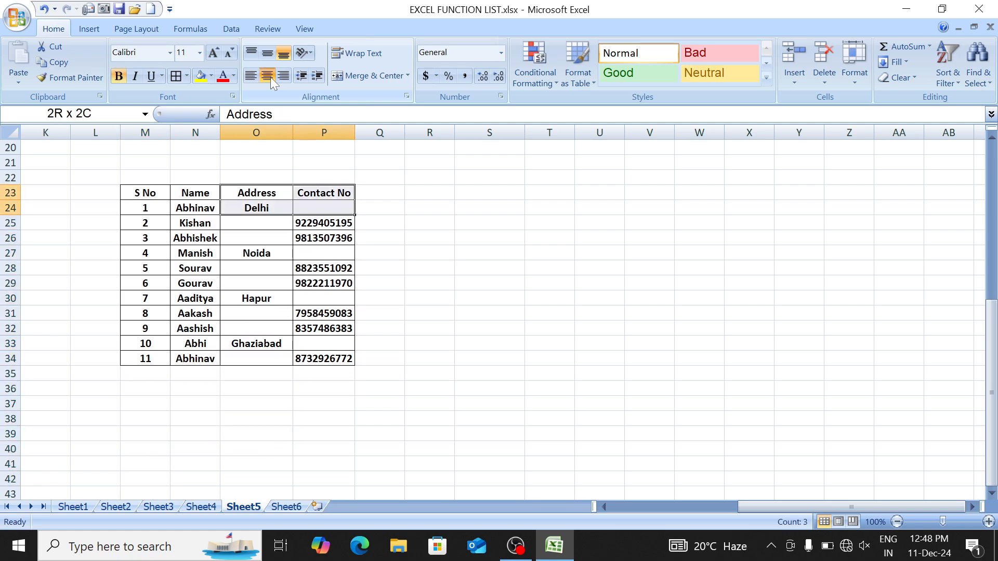
{"action": "key", "text": "shift+Down"}
{"action": "key", "text": "shift+Down"}
{"action": "key", "text": "shift+Down"}
{"action": "key", "text": "shift+Down"}
{"action": "key", "text": "shift+Down"}
{"action": "key", "text": "shift+Down"}
{"action": "key", "text": "shift+Down"}
{"action": "key", "text": "shift+Down"}
{"action": "key", "text": "shift+Down"}
{"action": "key", "text": "shift+Down"}
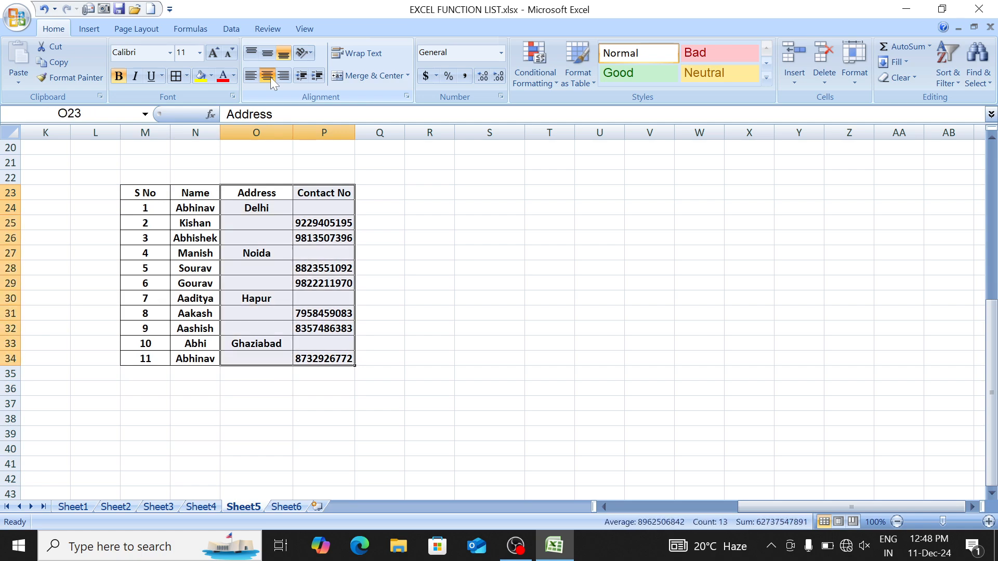
{"action": "key", "text": "ctrl+x"}
{"action": "key", "text": "Right"}
{"action": "key", "text": "ctrl+v"}
{"action": "key", "text": "Left"}
{"action": "type", "text": "Mail"}
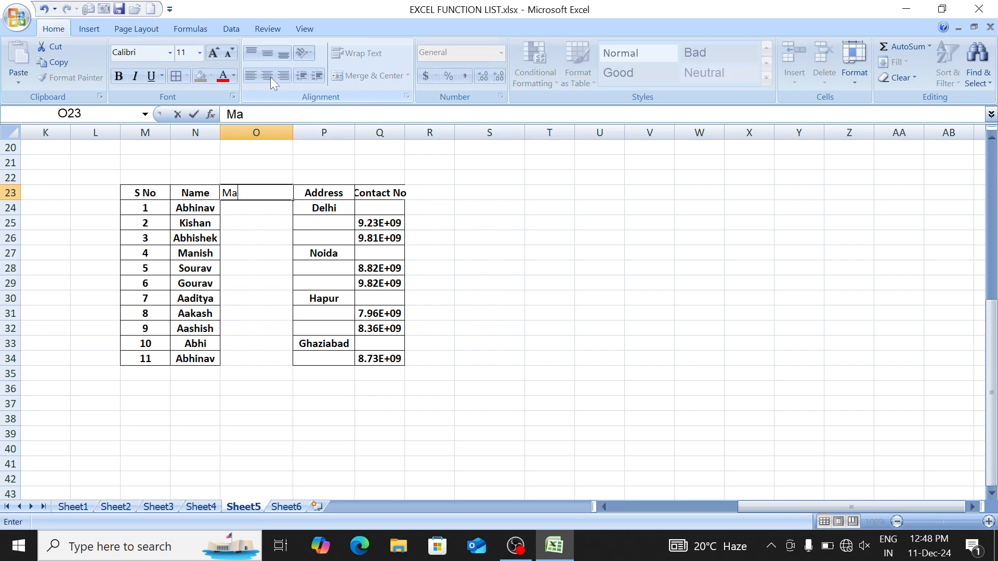
{"action": "key", "text": "Return"}
Step: Copy the Name column N23:N34 into column O
{"action": "key", "text": "Up"}
{"action": "key", "text": "Right"}
{"action": "key", "text": "Left"}
{"action": "key", "text": "Left"}
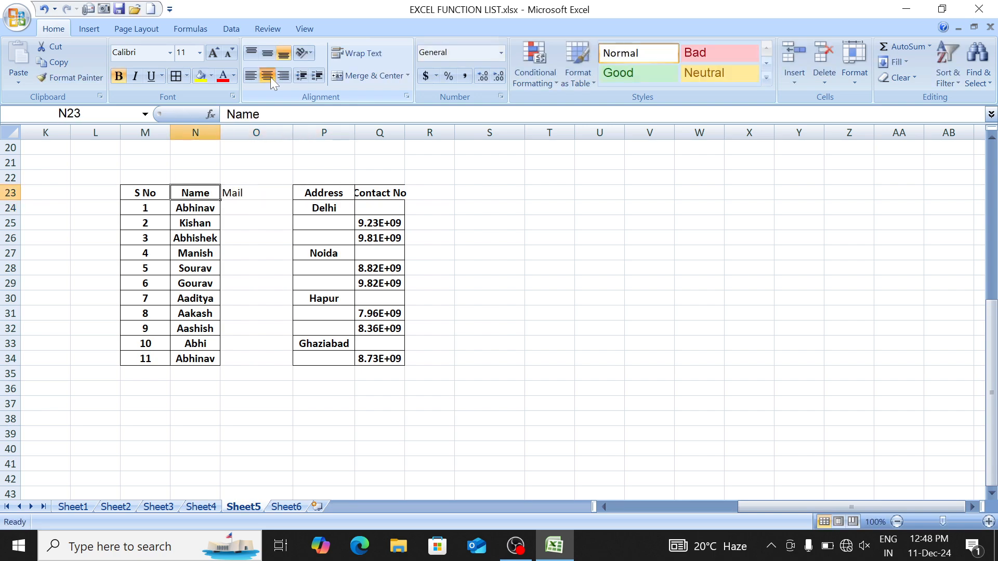
{"action": "key", "text": "ctrl+shift+Down"}
{"action": "key", "text": "ctrl+c"}
{"action": "key", "text": "Right"}
{"action": "key", "text": "Return"}
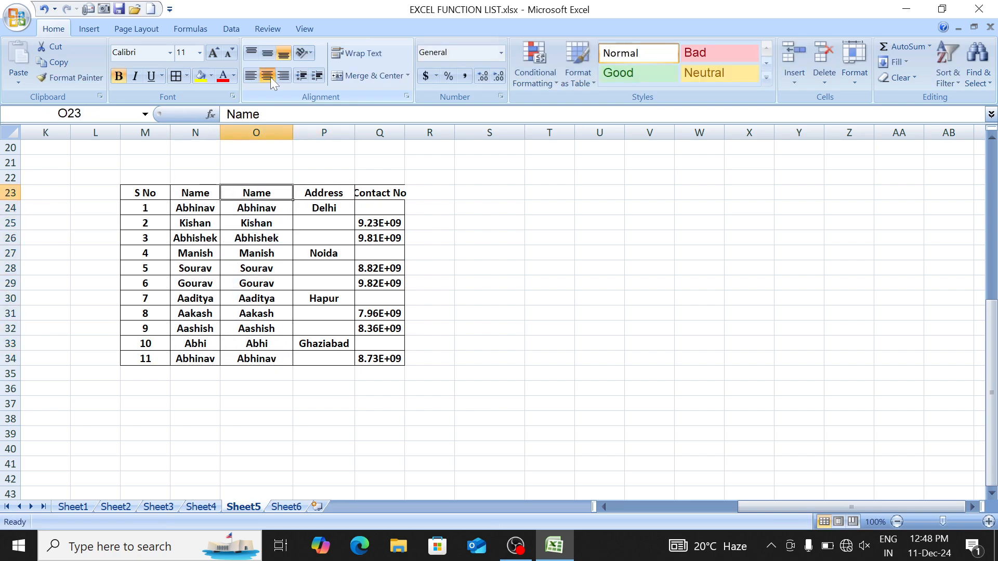
{"action": "key", "text": "ctrl+Down"}
{"action": "key", "text": "ctrl+Down"}
{"action": "key", "text": "ctrl+Up"}
{"action": "key", "text": "ctrl+Up"}
Step: Clear O24:O34 and head column O 'Email ID'
{"action": "key", "text": "Down"}
{"action": "key", "text": "ctrl+shift+Down"}
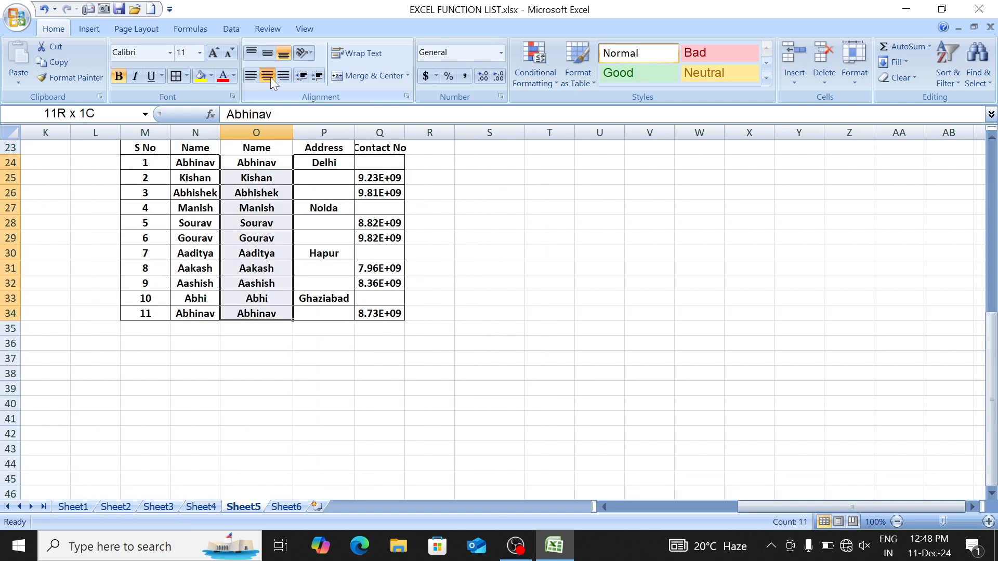
{"action": "key", "text": "Delete"}
{"action": "key", "text": "Up"}
{"action": "key", "text": "Up"}
{"action": "key", "text": "Down"}
{"action": "type", "text": "M"}
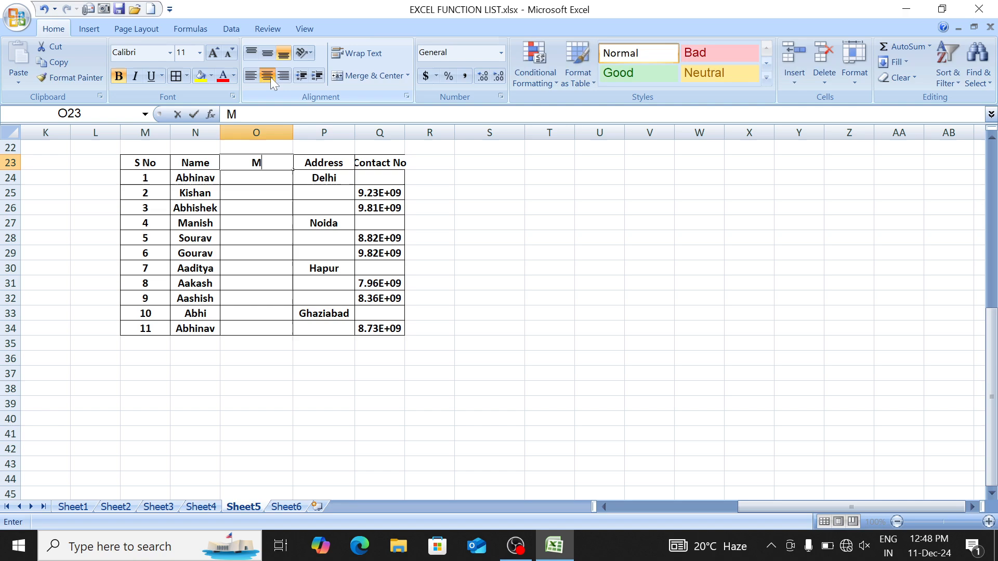
{"action": "type", "text": "ai"}
{"action": "key", "text": "BackSpace"}
{"action": "key", "text": "BackSpace"}
{"action": "key", "text": "BackSpace"}
{"action": "type", "text": "Email ID"}
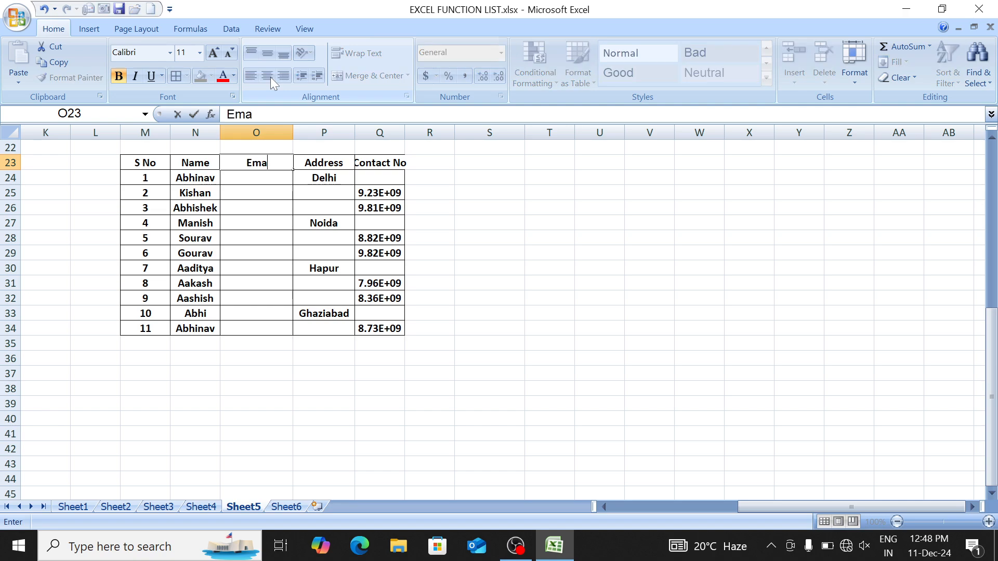
{"action": "key", "text": "Return"}
Step: Widen column Q, delete the contact number in Q26, and enter an e-mail address in O26
{"action": "key", "text": "Down"}
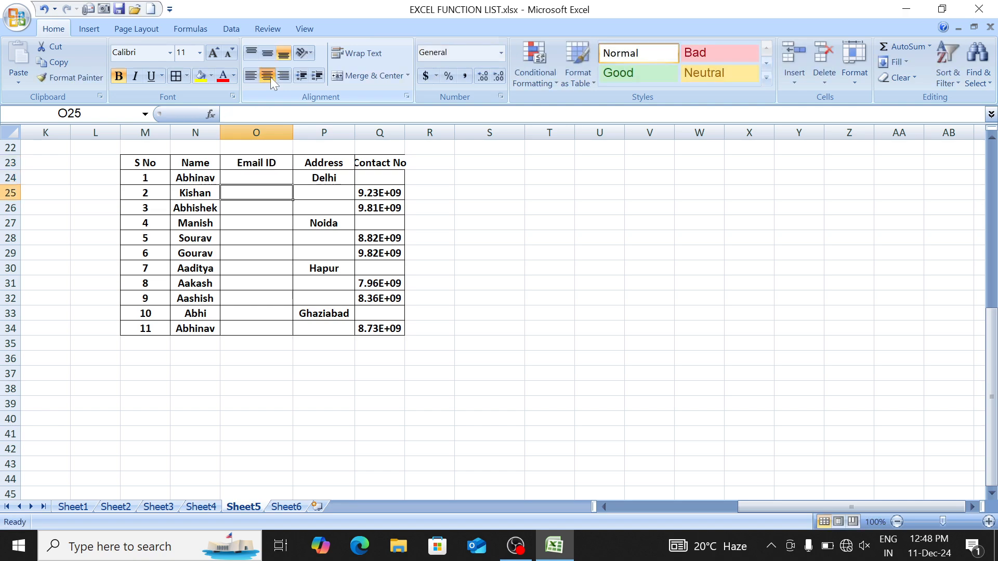
{"action": "key", "text": "Down"}
{"action": "key", "text": "Right"}
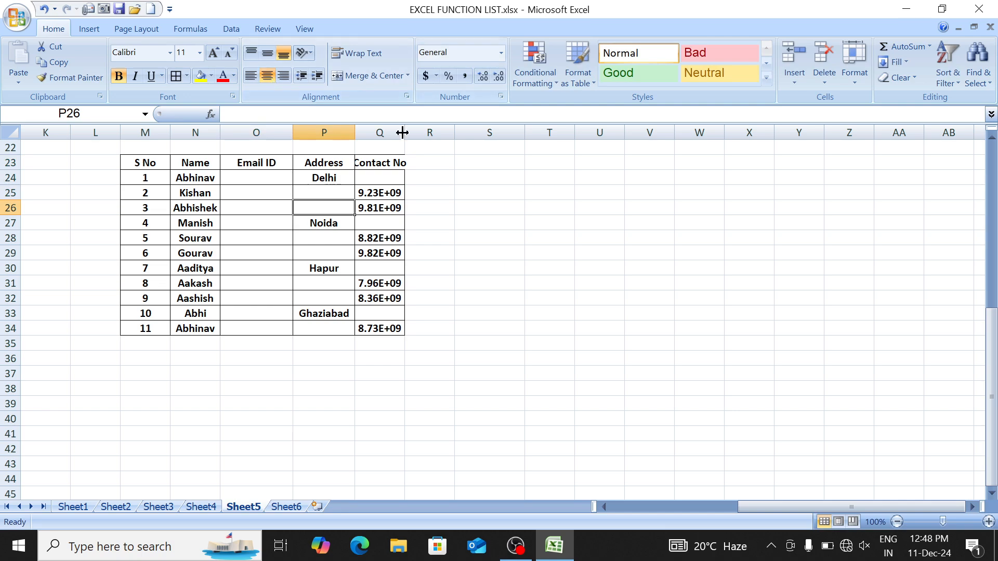
{"action": "left_click_drag", "start_coordinate": [404, 135], "coordinate": [418, 136]}
{"action": "key", "text": "Right"}
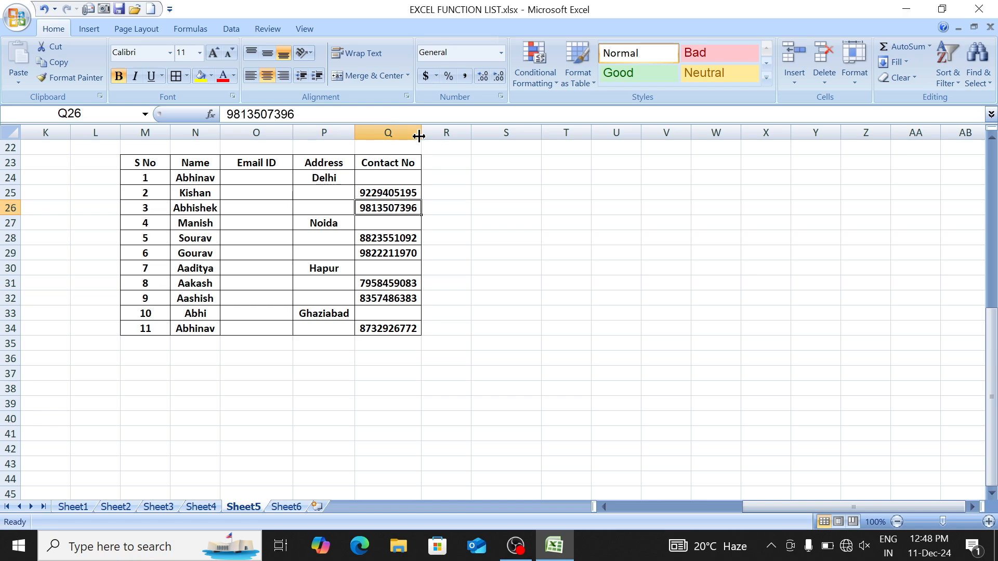
{"action": "key", "text": "Delete"}
{"action": "key", "text": "Left"}
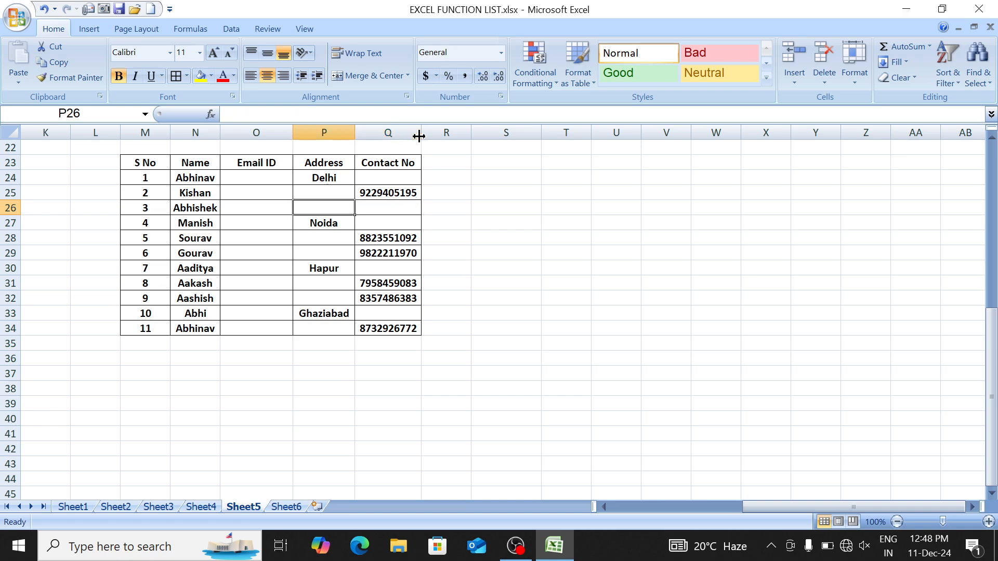
{"action": "key", "text": "Left"}
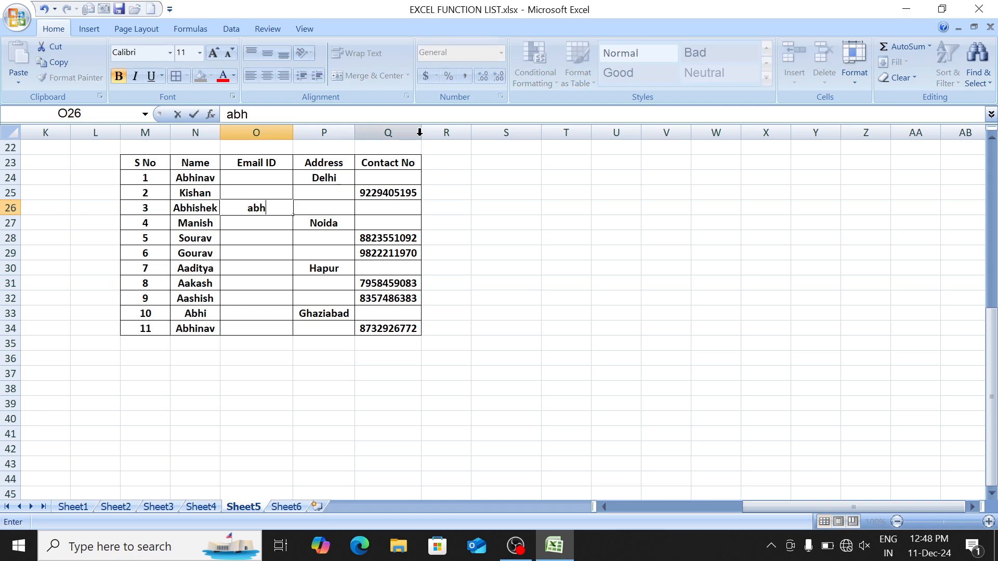
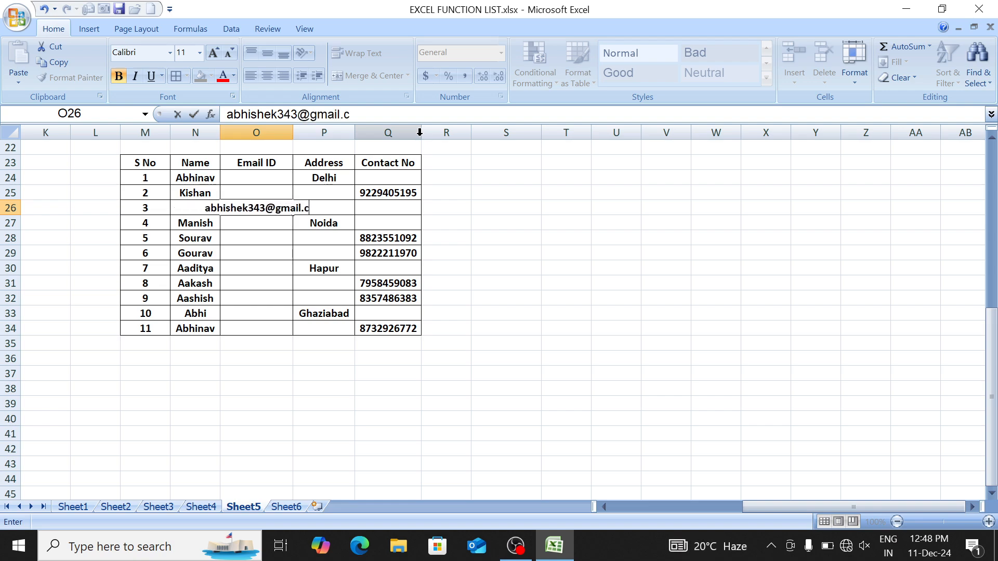
{"action": "key", "text": "Return"}
Step: Delete the contact number in Q31, enter an e-mail in O31, and auto-fit column O
{"action": "key", "text": "Down"}
{"action": "key", "text": "Down"}
{"action": "key", "text": "Right"}
{"action": "key", "text": "Right"}
{"action": "key", "text": "Up"}
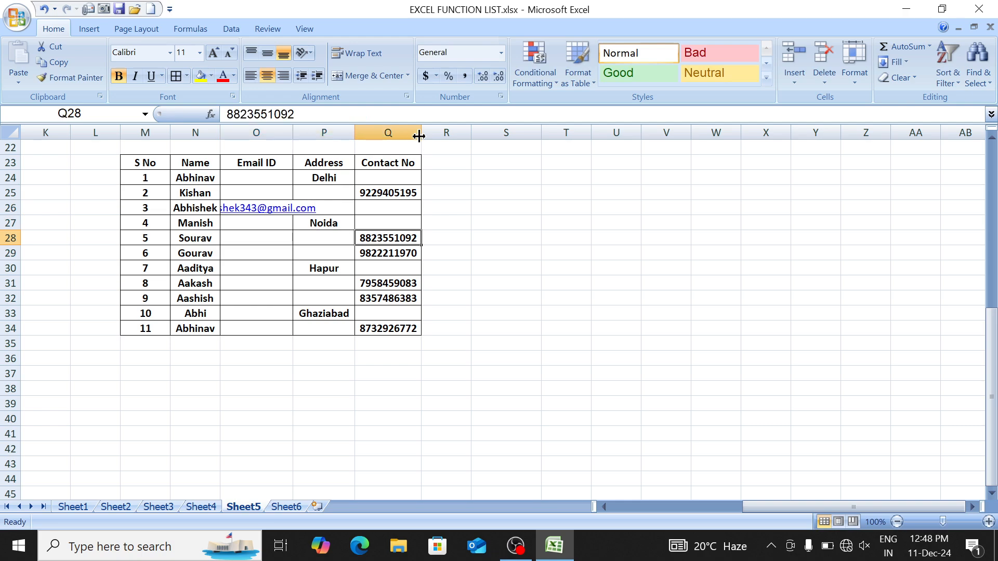
{"action": "key", "text": "Down"}
{"action": "key", "text": "Down"}
{"action": "key", "text": "Down"}
{"action": "key", "text": "Delete"}
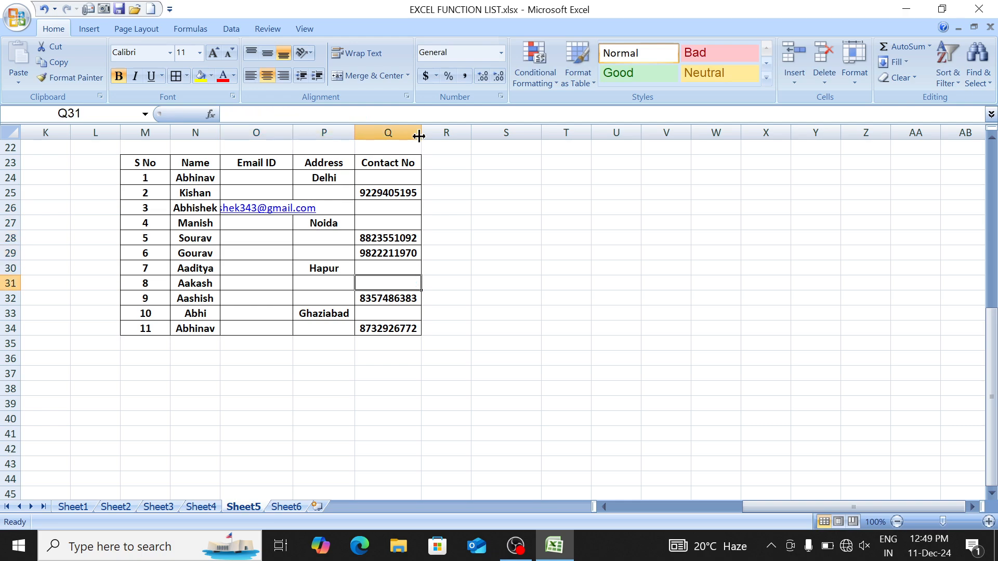
{"action": "key", "text": "Left"}
{"action": "key", "text": "Left"}
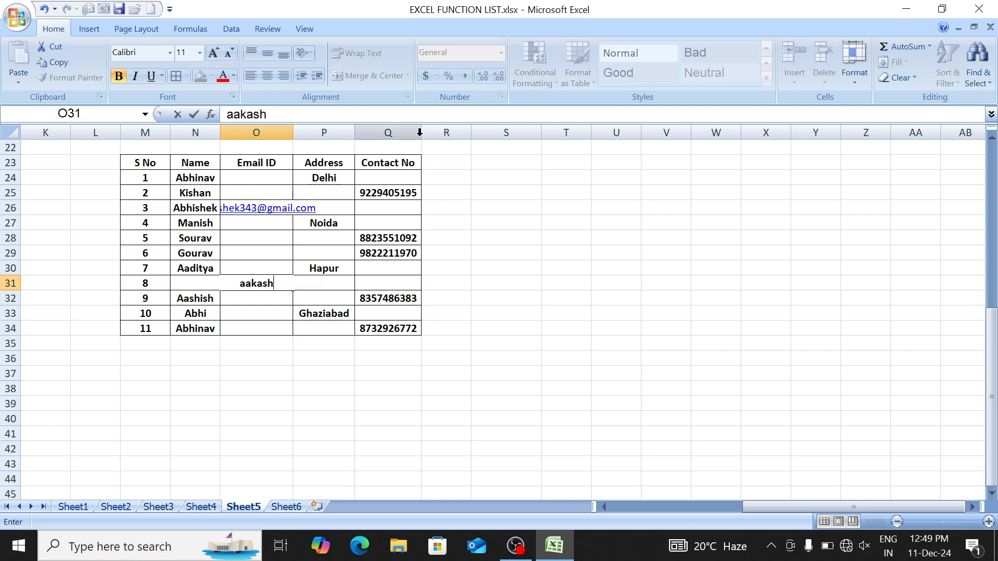
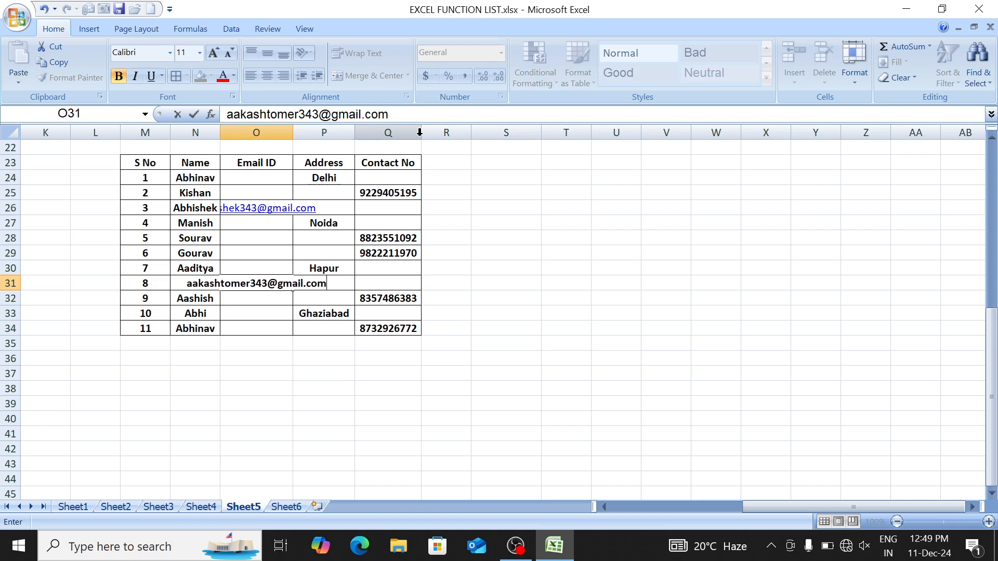
{"action": "key", "text": "Return"}
{"action": "double_click", "coordinate": [292, 132]}
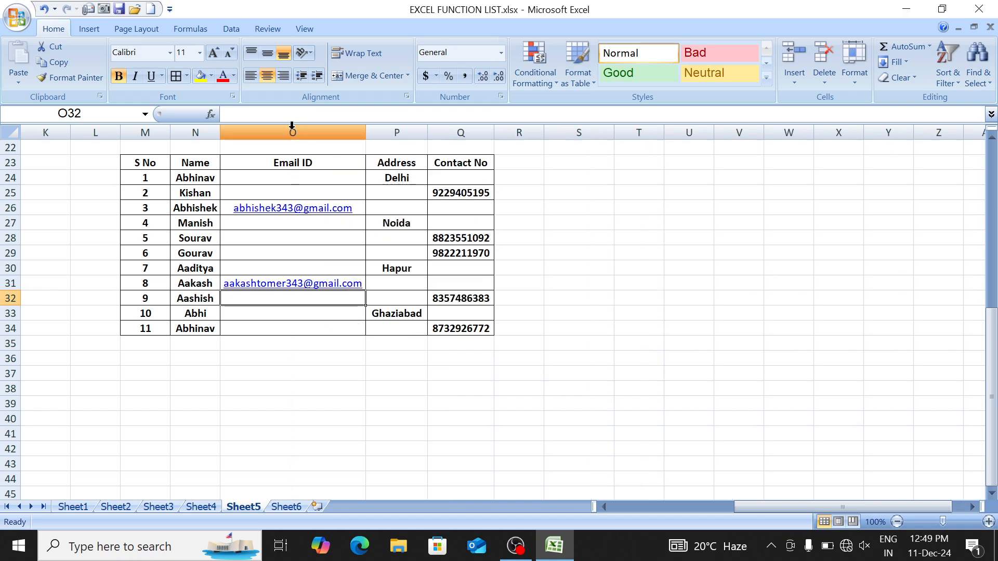
Step: Add the 'print' column heading in S23 beside the table header
{"action": "left_click", "coordinate": [461, 172]}
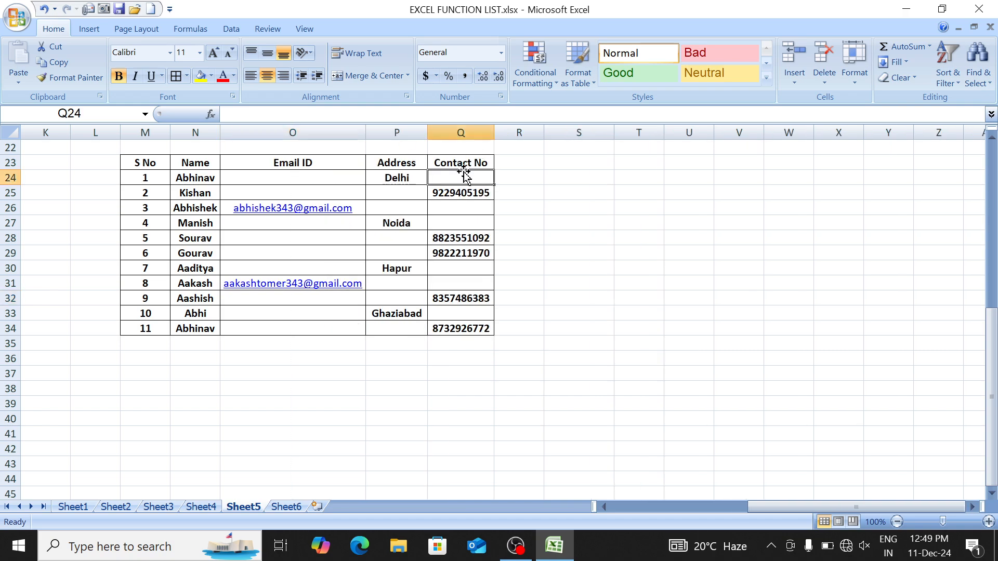
{"action": "key", "text": "Up"}
{"action": "key", "text": "Up"}
{"action": "key", "text": "Up"}
{"action": "key", "text": "Up"}
{"action": "key", "text": "Up"}
{"action": "key", "text": "Up"}
{"action": "key", "text": "Down"}
{"action": "key", "text": "Down"}
{"action": "key", "text": "Down"}
{"action": "key", "text": "Down"}
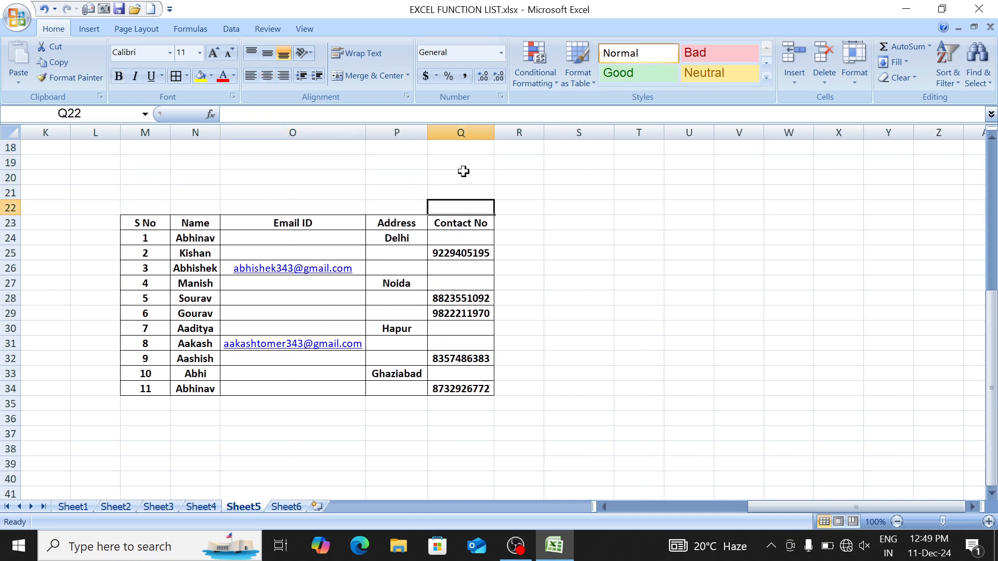
{"action": "key", "text": "Down"}
{"action": "key", "text": "Right"}
{"action": "key", "text": "Right"}
{"action": "type", "text": "p"}
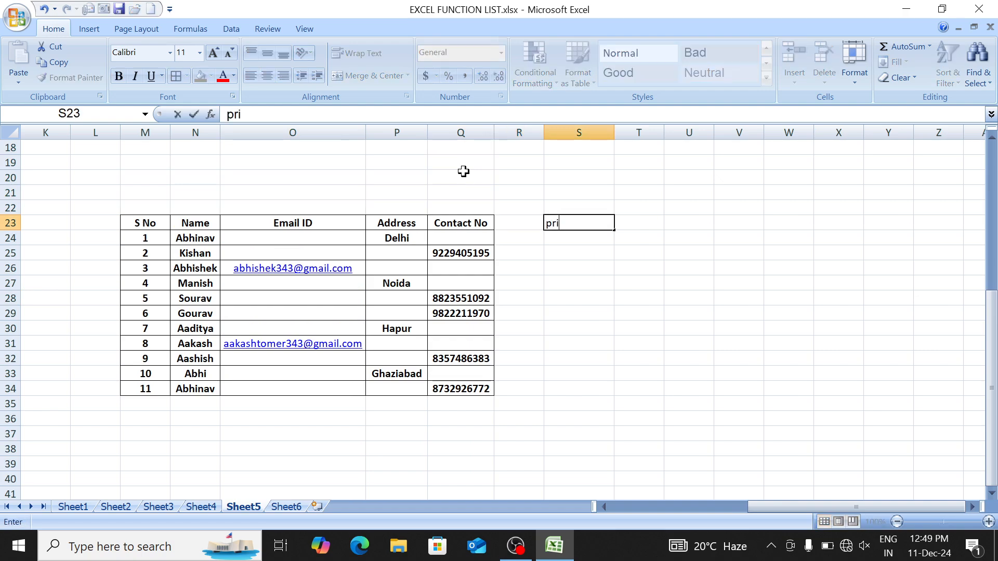
{"action": "key", "text": "ctrl+Return"}
Step: Apply all borders to the print column range S23:S34
{"action": "key", "text": "ctrl+b"}
{"action": "key", "text": "shift+Down"}
{"action": "key", "text": "shift+Down"}
{"action": "key", "text": "shift+Down"}
{"action": "key", "text": "shift+Down"}
{"action": "key", "text": "shift+Down"}
{"action": "key", "text": "shift+Down"}
{"action": "key", "text": "shift+Down"}
{"action": "key", "text": "shift+Down"}
{"action": "key", "text": "shift+Down"}
{"action": "key", "text": "shift+Down"}
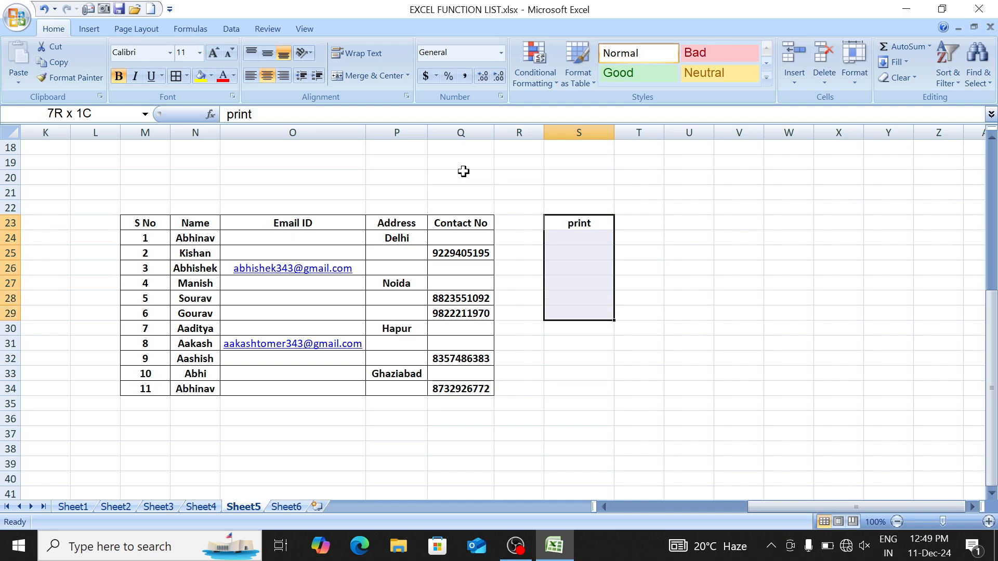
{"action": "key", "text": "shift+Down"}
{"action": "key", "text": "alt+h"}
{"action": "key", "text": "b"}
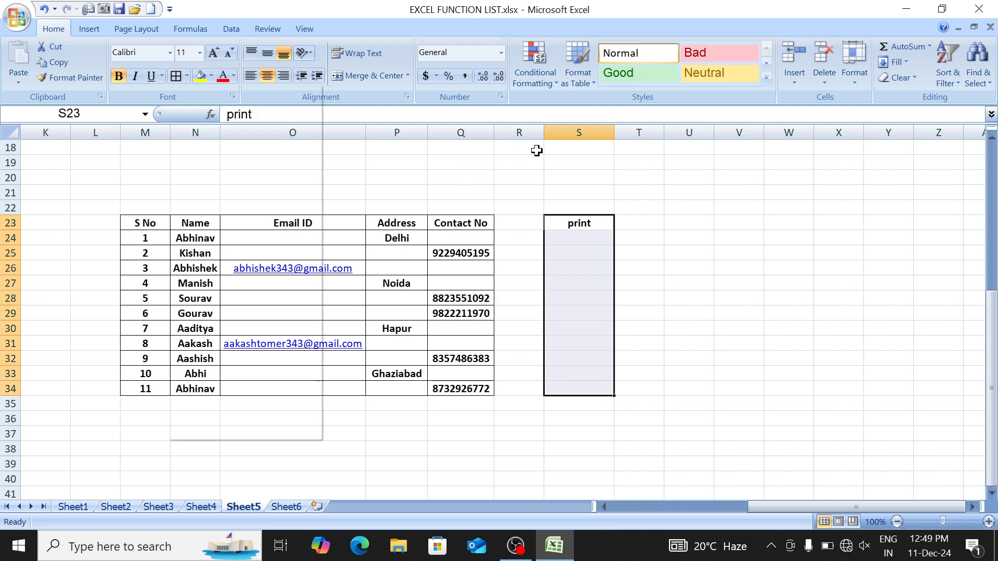
{"action": "key", "text": "a"}
Step: Start the S24 print formula as =IF(ISBLANK(
{"action": "key", "text": "Left"}
{"action": "key", "text": "Left"}
{"action": "key", "text": "Left"}
{"action": "key", "text": "Left"}
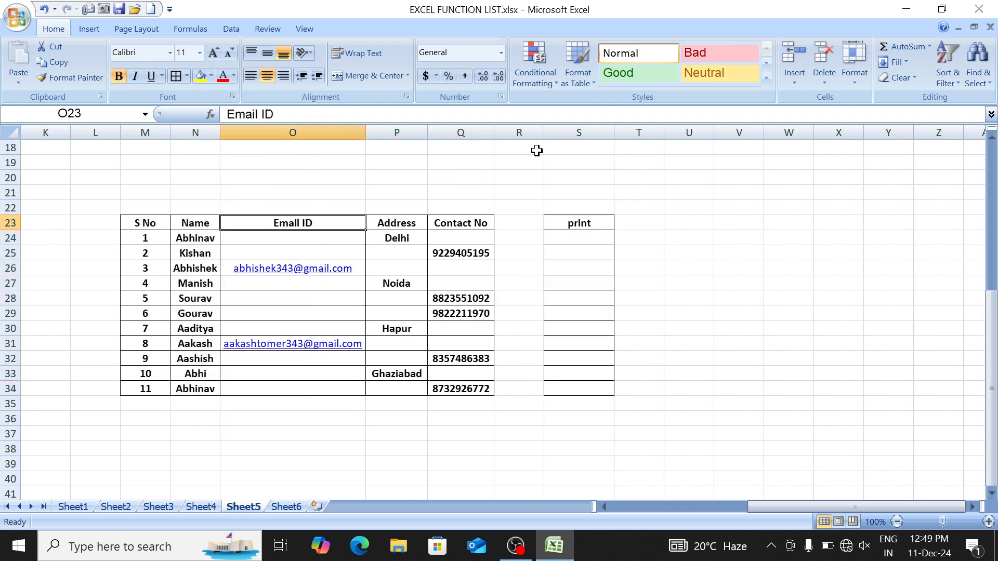
{"action": "key", "text": "shift+Down"}
{"action": "key", "text": "shift+Down"}
{"action": "key", "text": "shift+Down"}
{"action": "key", "text": "shift+Down"}
{"action": "key", "text": "shift+Down"}
{"action": "key", "text": "shift+Down"}
{"action": "key", "text": "shift+Down"}
{"action": "key", "text": "shift+Down"}
{"action": "key", "text": "shift+Down"}
{"action": "key", "text": "shift+Down"}
{"action": "key", "text": "shift+Down"}
{"action": "key", "text": "shift+Down"}
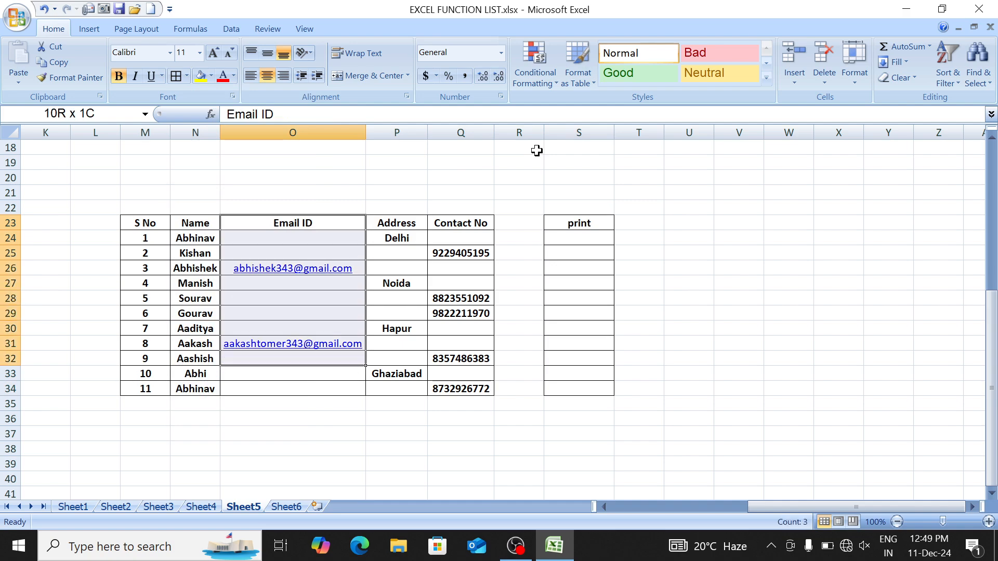
{"action": "key", "text": "shift+Up"}
{"action": "key", "text": "Right"}
{"action": "key", "text": "Right"}
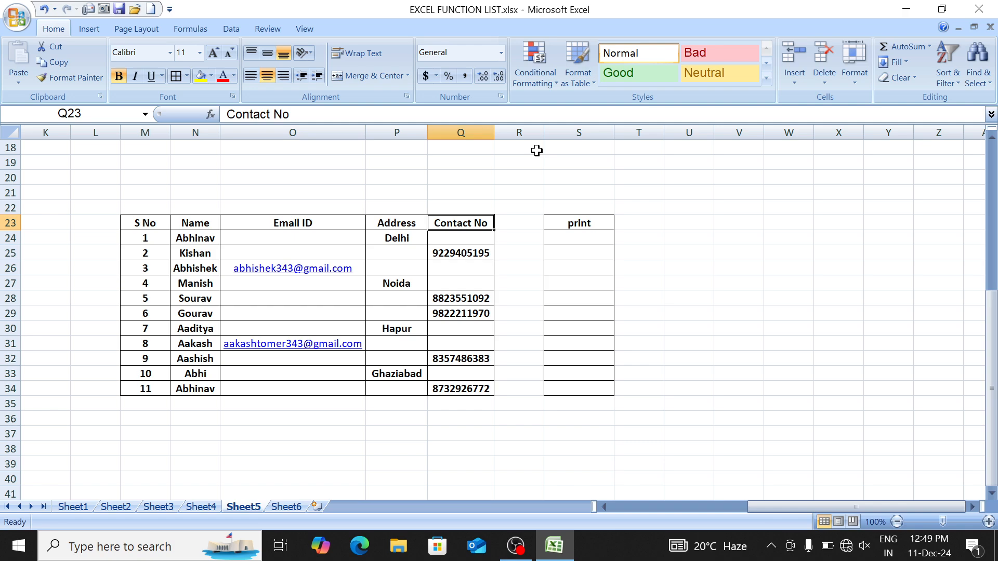
{"action": "key", "text": "Right"}
{"action": "key", "text": "Down"}
{"action": "key", "text": "Right"}
{"action": "type", "text": "="}
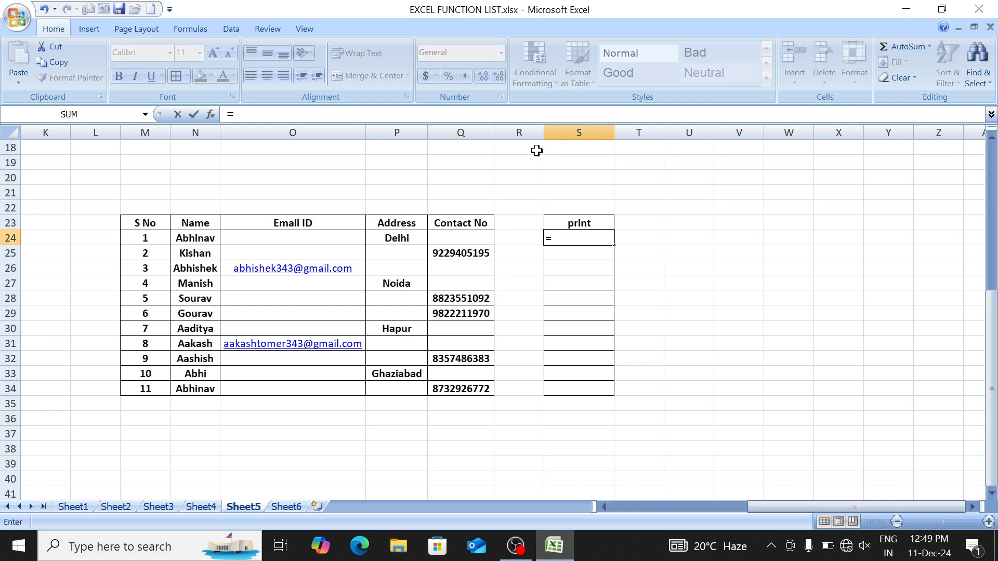
{"action": "type", "text": "if"}
{"action": "key", "text": "Tab"}
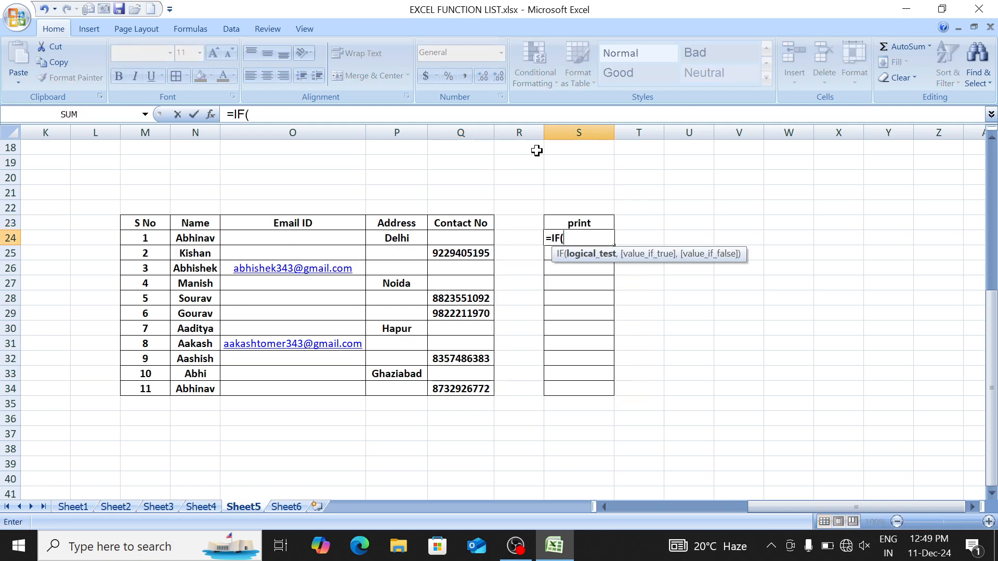
{"action": "type", "text": "isb"}
{"action": "key", "text": "Tab"}
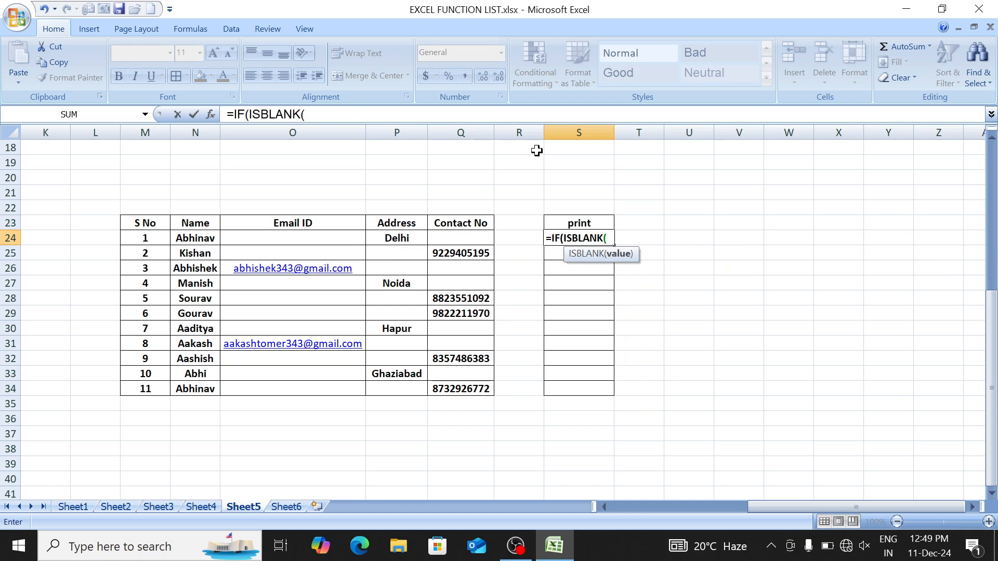
Step: Complete S24 as =IF(ISBLANK(Q24),P24,Q24) and select S24:S34
{"action": "left_click", "coordinate": [460, 237]}
{"action": "type", "text": ")"}
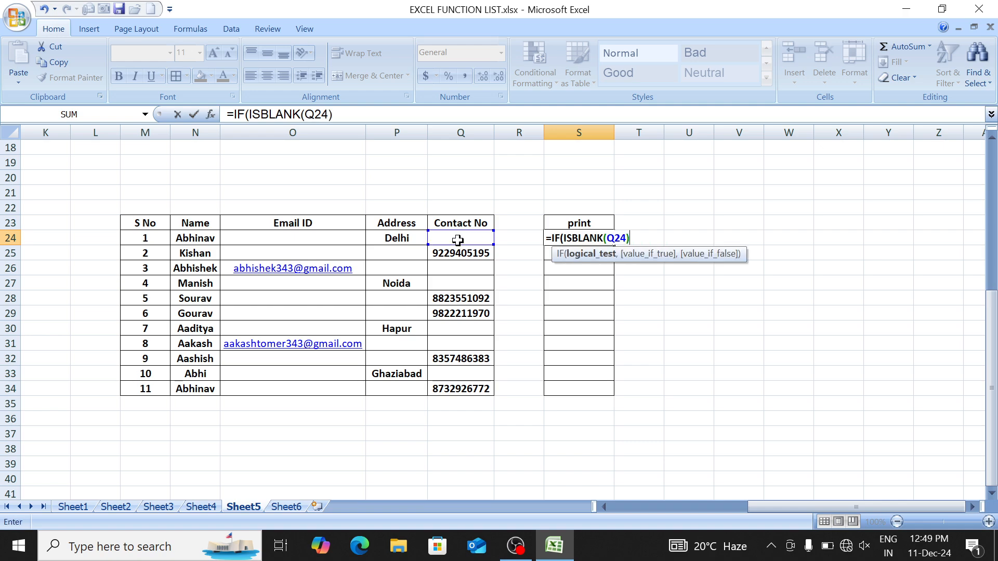
{"action": "type", "text": ","}
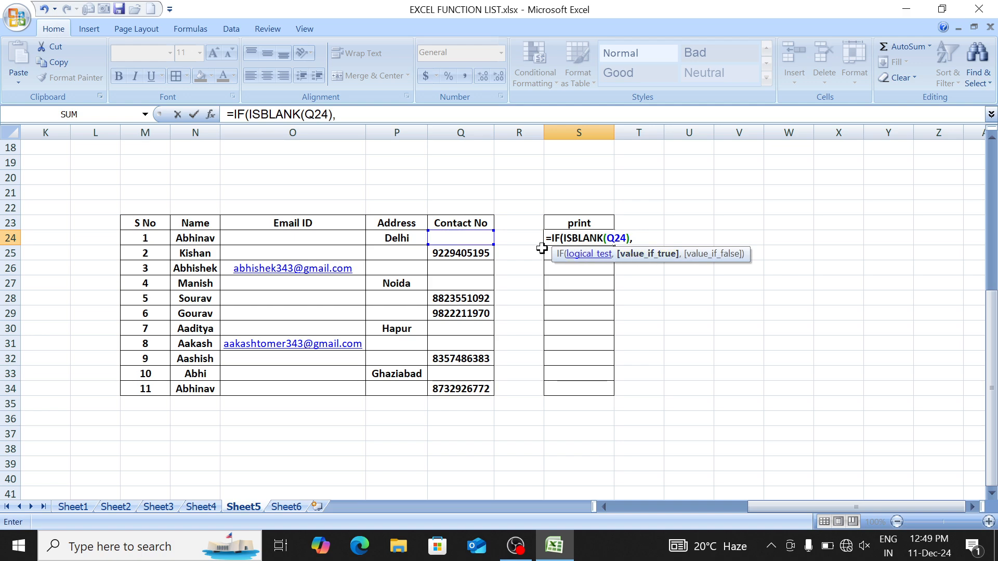
{"action": "left_click", "coordinate": [403, 237]}
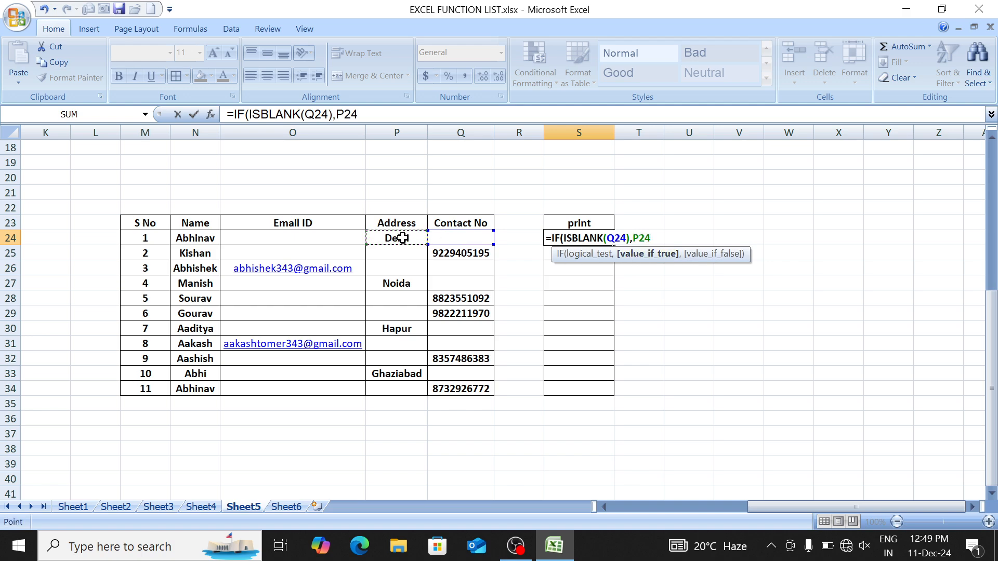
{"action": "type", "text": ","}
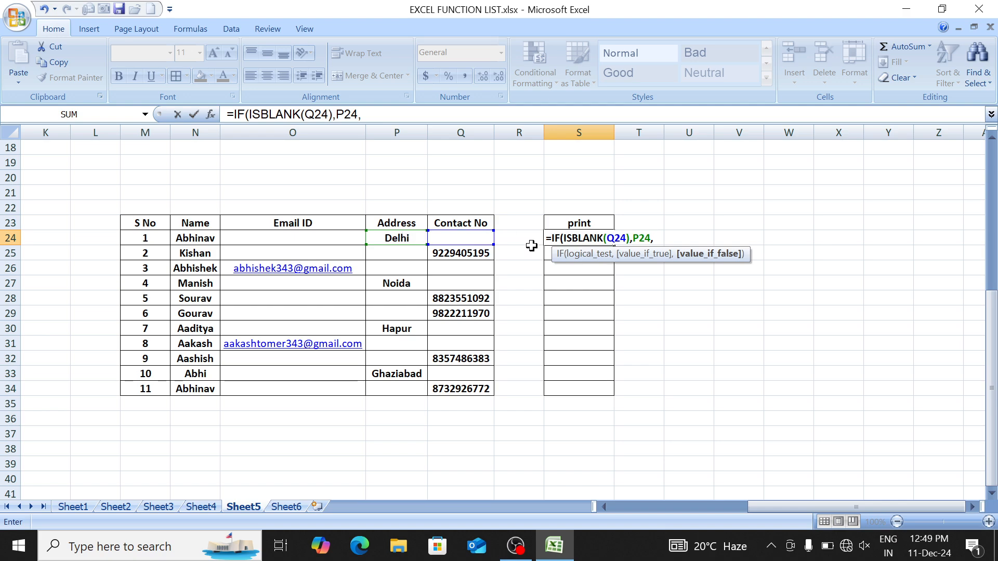
{"action": "left_click", "coordinate": [475, 237]}
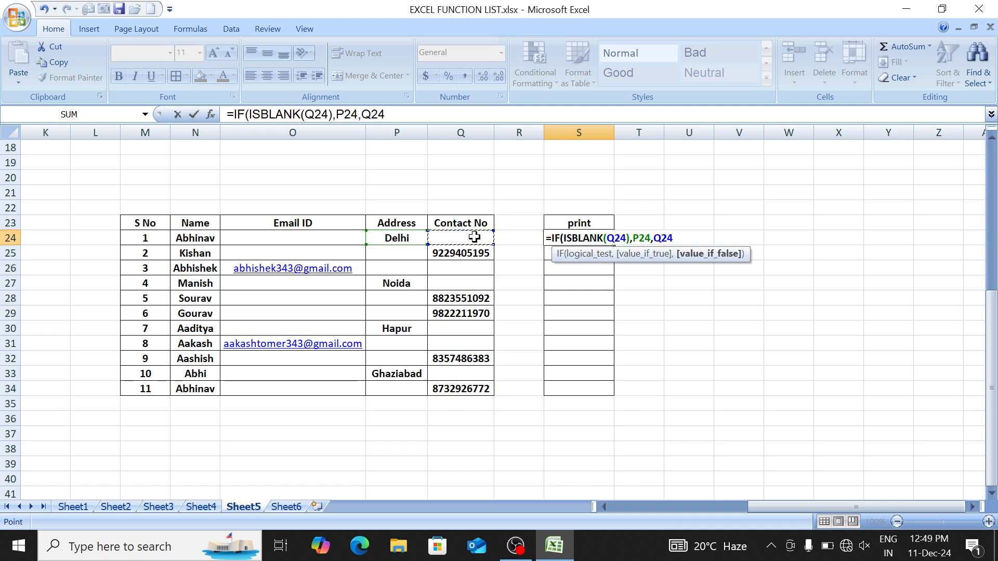
{"action": "key", "text": "Return"}
{"action": "key", "text": "Up"}
{"action": "key", "text": "shift+Down"}
{"action": "key", "text": "shift+Down"}
{"action": "key", "text": "shift+Down"}
{"action": "key", "text": "shift+Down"}
{"action": "key", "text": "shift+Down"}
{"action": "key", "text": "shift+Down"}
{"action": "key", "text": "shift+Down"}
{"action": "key", "text": "shift+Down"}
{"action": "key", "text": "shift+Down"}
{"action": "key", "text": "shift+Down"}
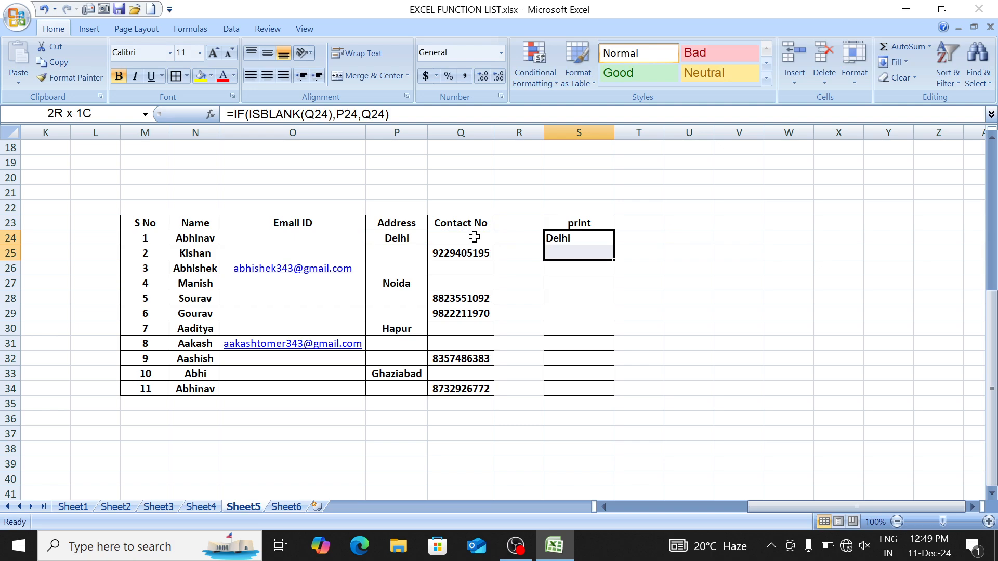
Step: Fill the print formula down S24:S34 and review the results in rows 26 and 31
{"action": "key", "text": "ctrl+d"}
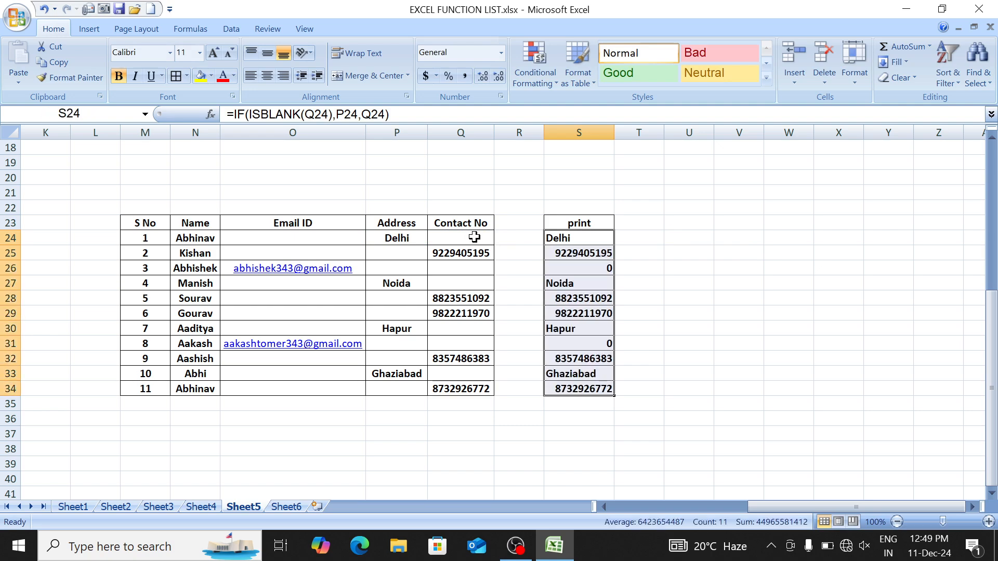
{"action": "key", "text": "Down"}
{"action": "key", "text": "Down"}
{"action": "key", "text": "Left"}
{"action": "key", "text": "Left"}
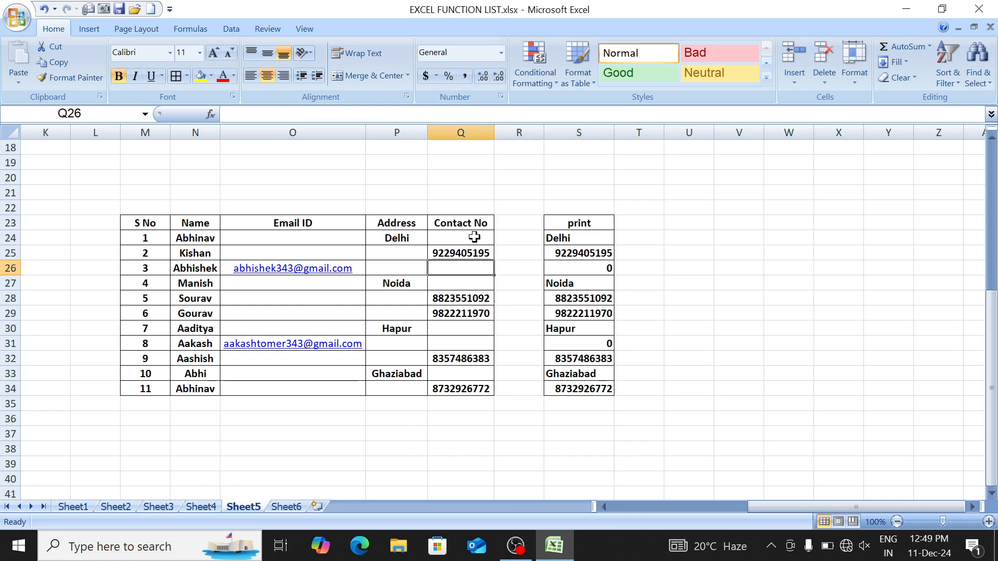
{"action": "key", "text": "shift+Left"}
{"action": "key", "text": "Right"}
{"action": "key", "text": "Right"}
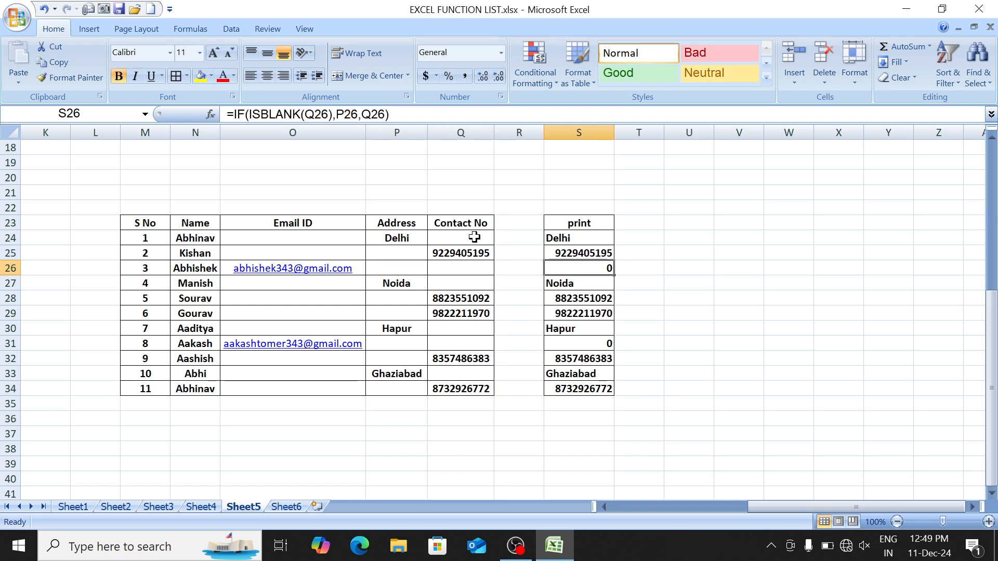
{"action": "key", "text": "Down"}
{"action": "key", "text": "Down"}
{"action": "key", "text": "Down"}
{"action": "key", "text": "Down"}
{"action": "key", "text": "Down"}
{"action": "key", "text": "Down"}
{"action": "key", "text": "Up"}
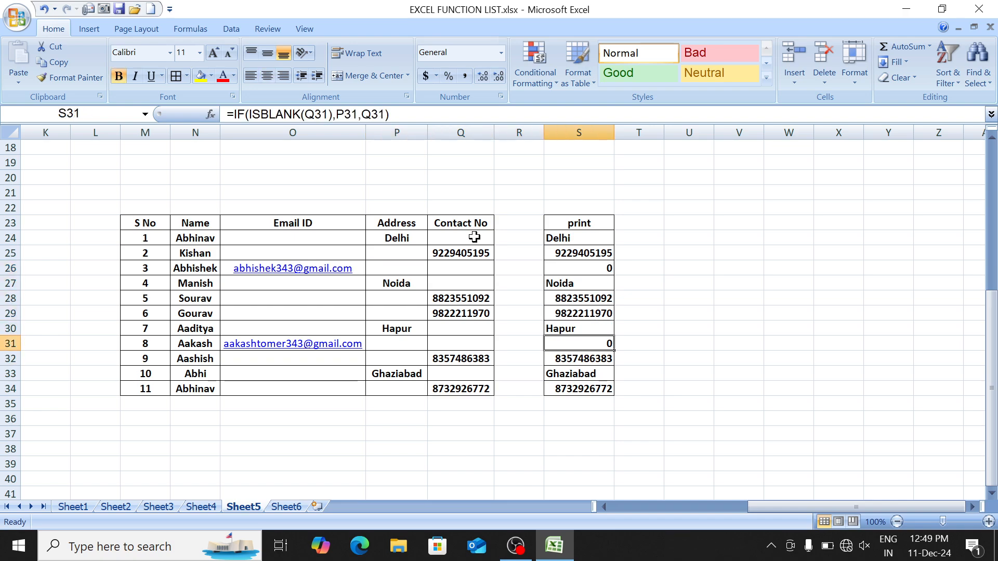
{"action": "key", "text": "Left"}
{"action": "key", "text": "Left"}
{"action": "key", "text": "Left"}
{"action": "key", "text": "Right"}
{"action": "key", "text": "Right"}
{"action": "key", "text": "Right"}
{"action": "key", "text": "Up"}
{"action": "key", "text": "Up"}
{"action": "key", "text": "Up"}
{"action": "key", "text": "Up"}
{"action": "key", "text": "Up"}
{"action": "key", "text": "Up"}
{"action": "key", "text": "Up"}
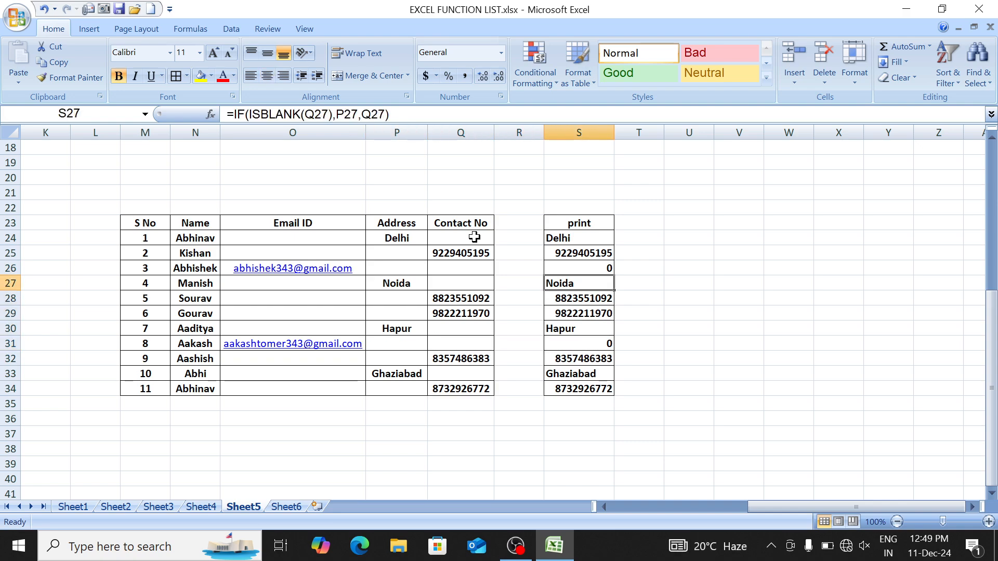
Step: Copy the existing S24 formula text without changing the cell
{"action": "key", "text": "F2"}
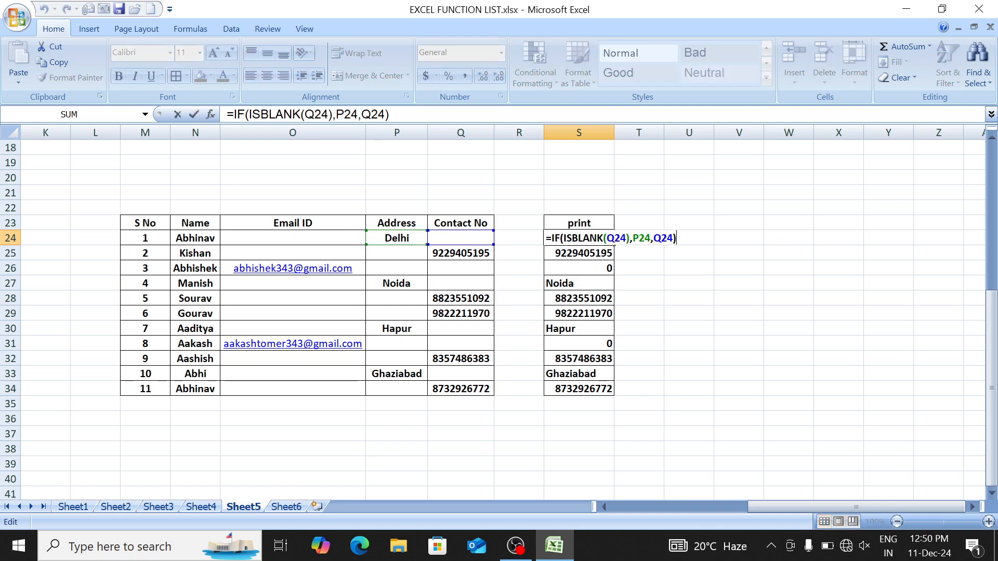
{"action": "key", "text": "shift+Home"}
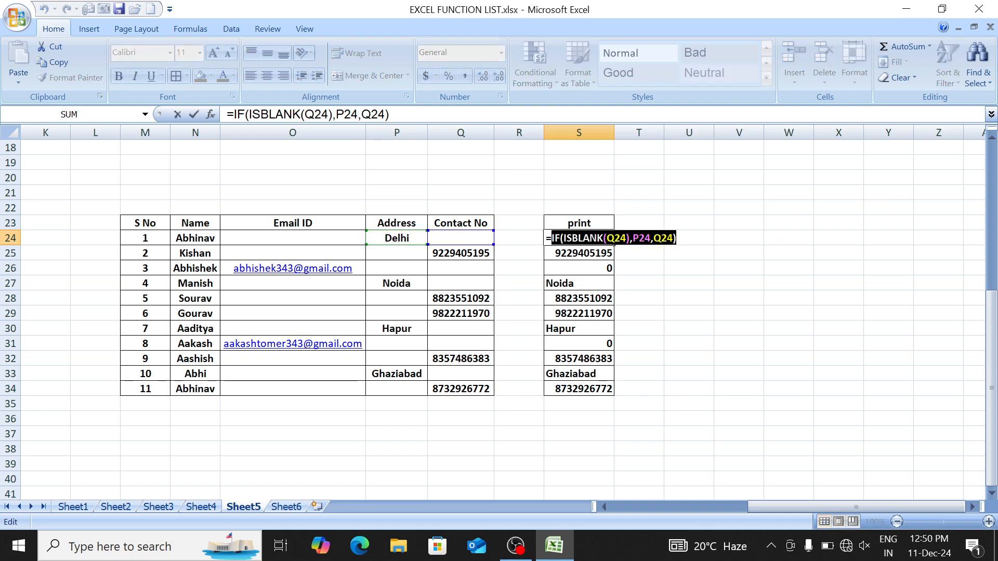
{"action": "left_click", "coordinate": [58, 62]}
{"action": "key", "text": "Return"}
{"action": "key", "text": "Up"}
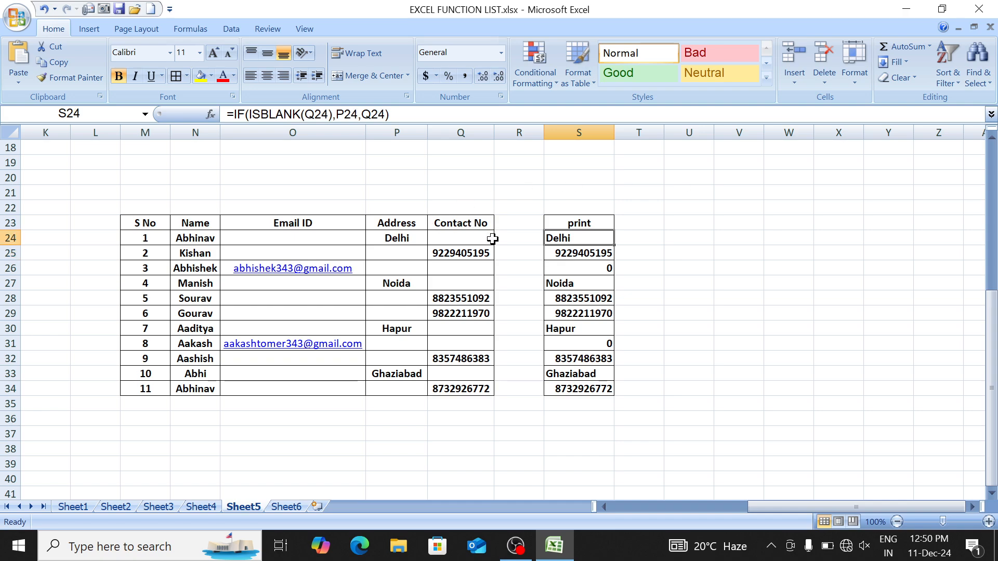
Step: Rewrite S24 as =IF(IF(ISBLANK(Q24),P24,Q24)=0,O24,IF(ISBLANK(Q24),P24,Q24)) and select S24:S34
{"action": "key", "text": "F2"}
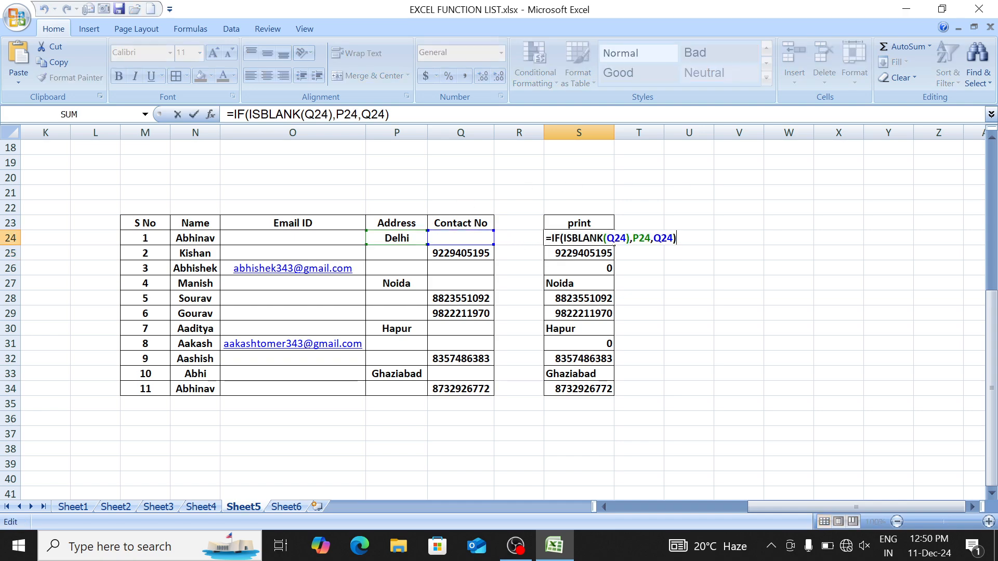
{"action": "key", "text": "Home"}
{"action": "key", "text": "Right"}
{"action": "type", "text": "IF("}
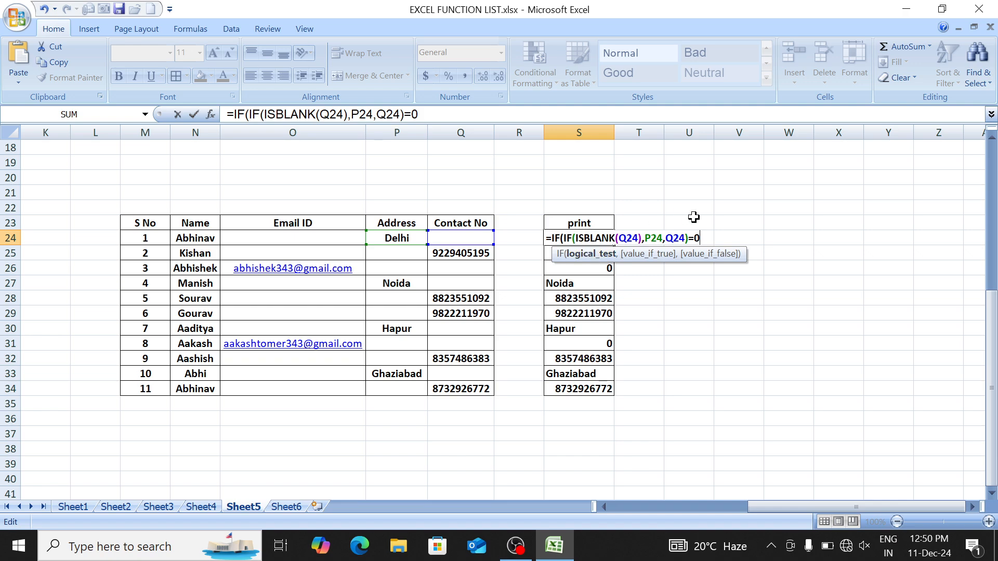
{"action": "type", "text": ","}
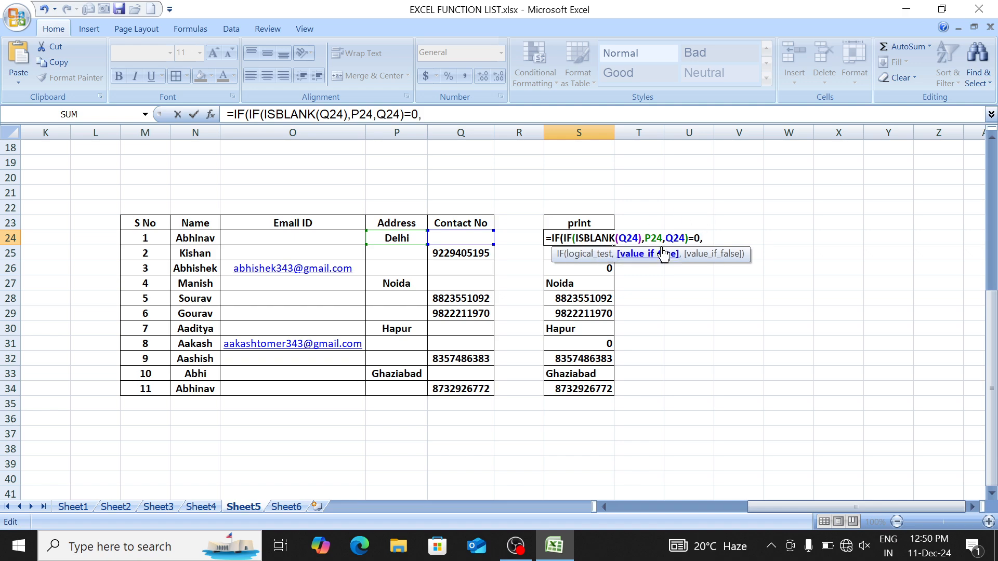
{"action": "left_click", "coordinate": [342, 237]}
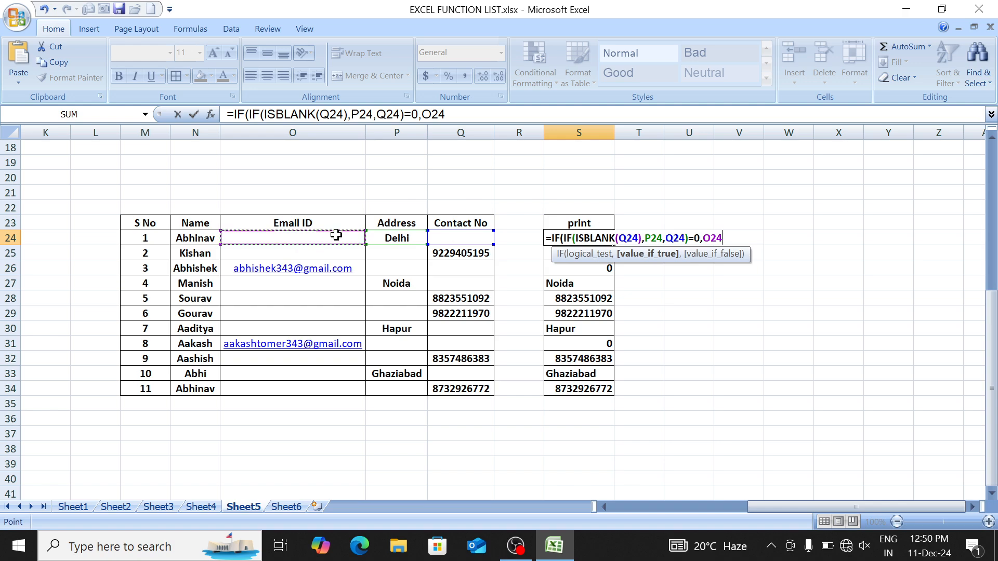
{"action": "type", "text": ","}
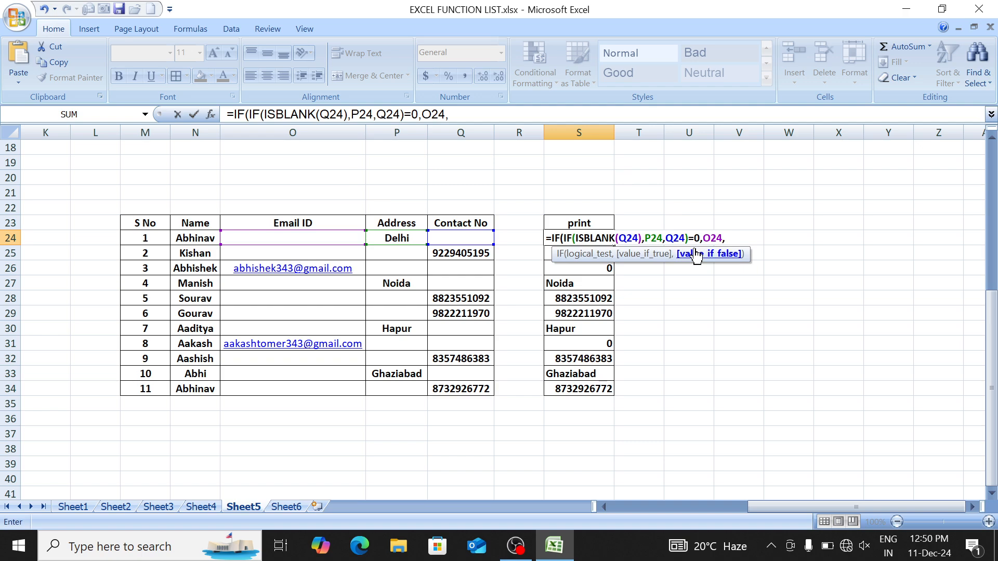
{"action": "key", "text": "ctrl+v"}
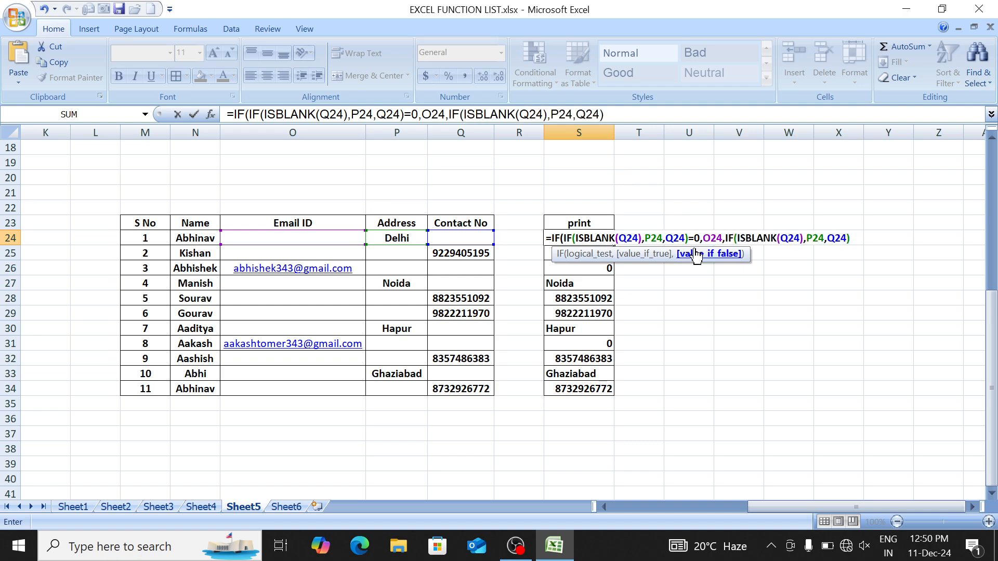
{"action": "type", "text": ")"}
{"action": "key", "text": "Return"}
{"action": "key", "text": "Up"}
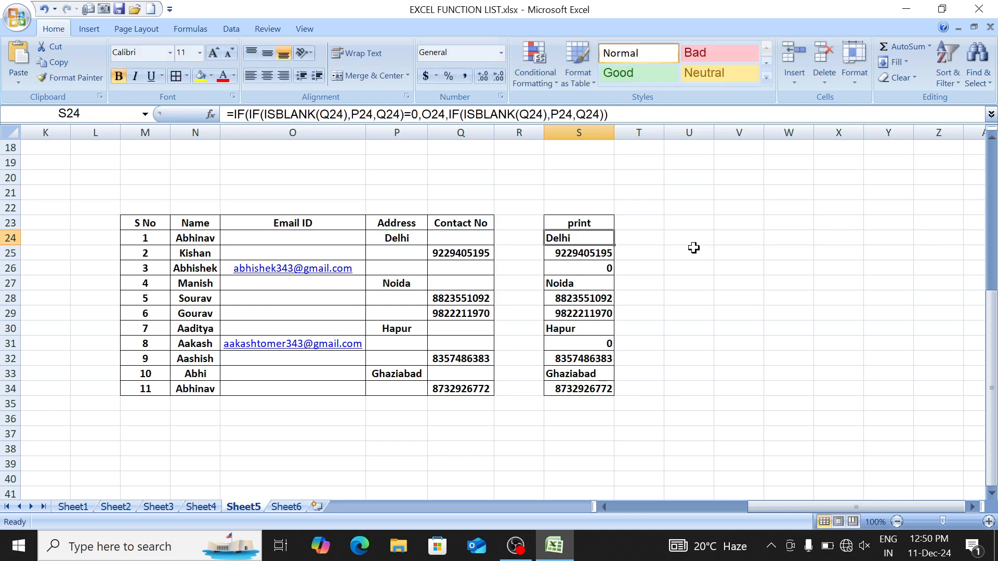
{"action": "key", "text": "shift+Down"}
{"action": "key", "text": "ctrl+shift+Down"}
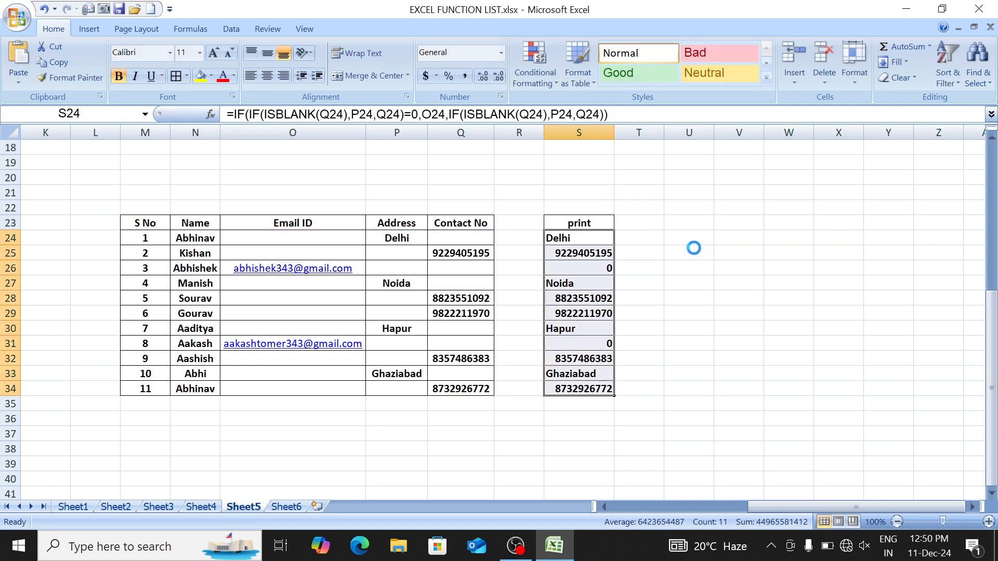
{"action": "key", "text": "ctrl+d"}
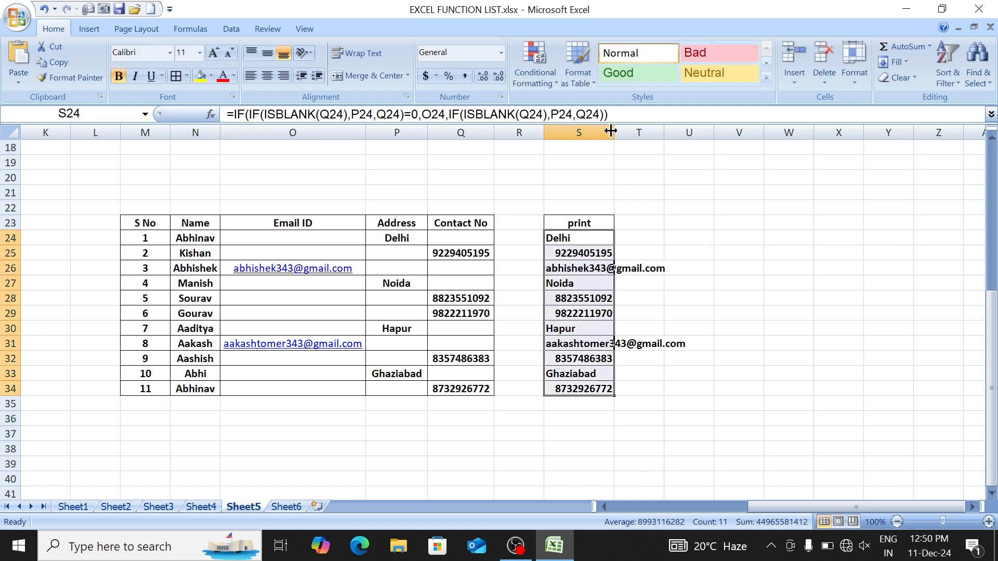
{"action": "left_click_drag", "start_coordinate": [614, 133], "coordinate": [697, 139]}
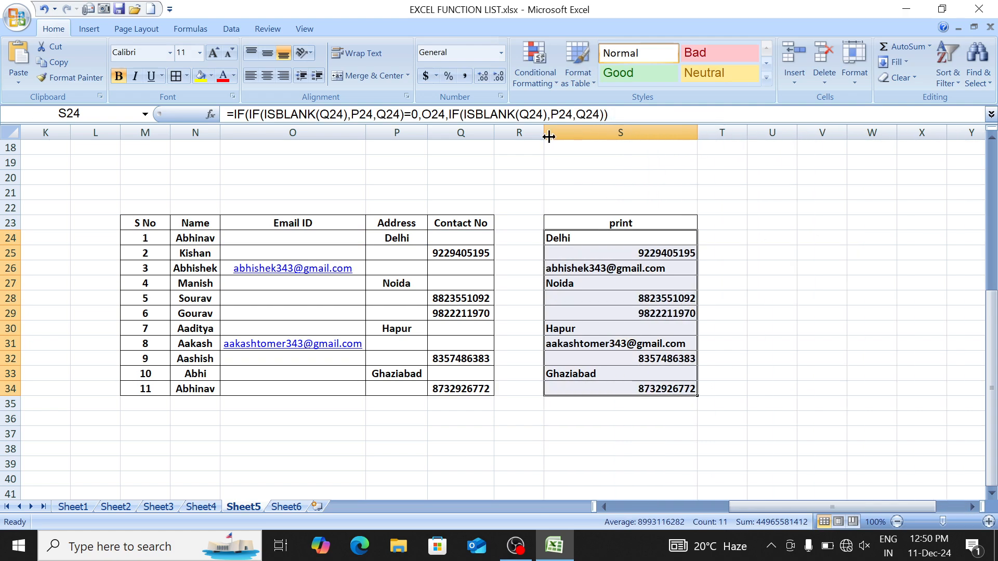
{"action": "left_click", "coordinate": [267, 76]}
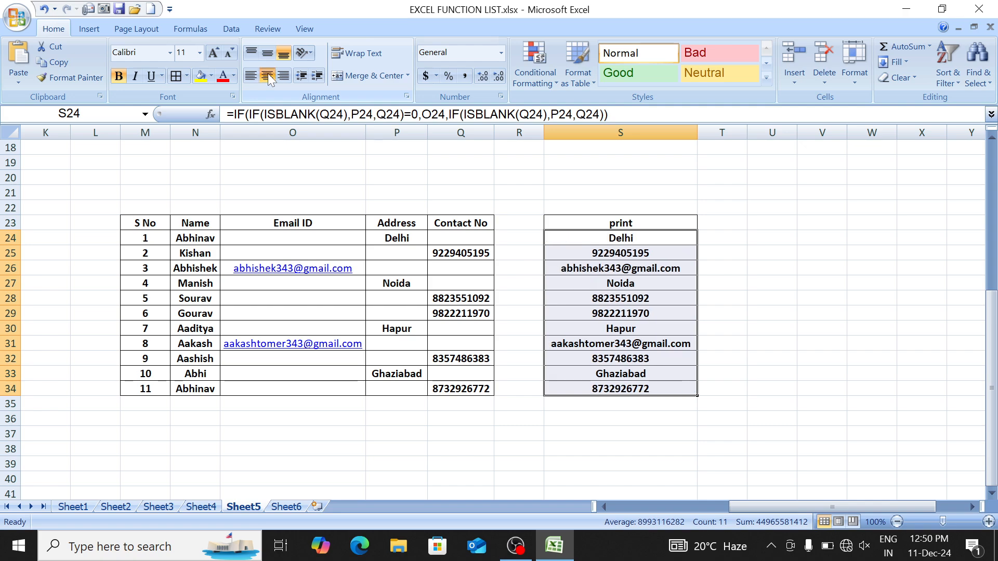
{"action": "key", "text": "Up"}
{"action": "key", "text": "Up"}
{"action": "key", "text": "Up"}
{"action": "key", "text": "Up"}
{"action": "key", "text": "Up"}
{"action": "key", "text": "Up"}
{"action": "key", "text": "Up"}
{"action": "key", "text": "Up"}
{"action": "key", "text": "Up"}
{"action": "key", "text": "Up"}
{"action": "key", "text": "Up"}
{"action": "key", "text": "Up"}
{"action": "key", "text": "Up"}
{"action": "key", "text": "Up"}
{"action": "key", "text": "Up"}
{"action": "key", "text": "Up"}
{"action": "key", "text": "Up"}
{"action": "key", "text": "Up"}
{"action": "key", "text": "Up"}
{"action": "key", "text": "Up"}
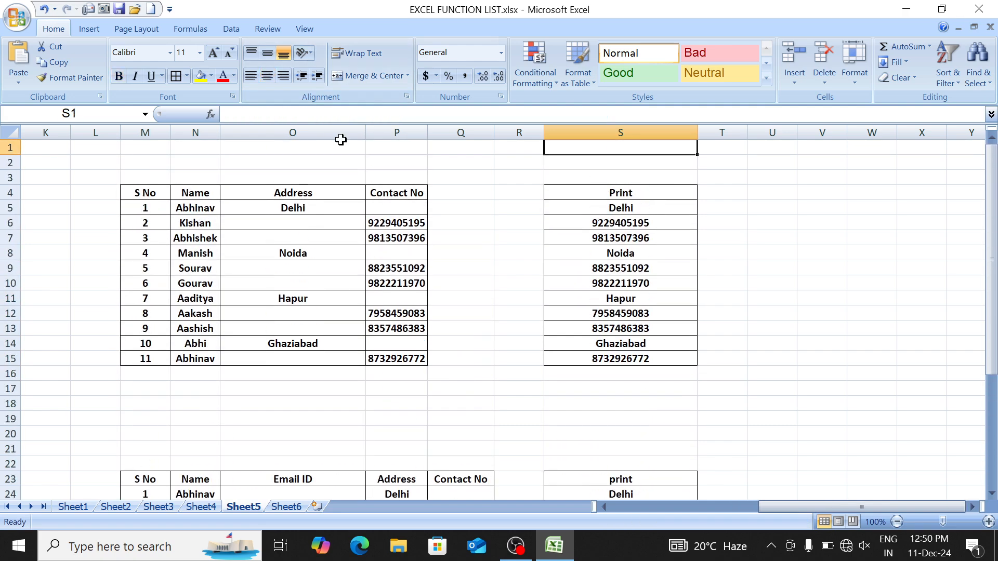
{"action": "key", "text": "Down"}
{"action": "key", "text": "Down"}
{"action": "key", "text": "Down"}
{"action": "key", "text": "Down"}
{"action": "key", "text": "shift+Left"}
{"action": "key", "text": "shift+Left"}
{"action": "key", "text": "shift+Left"}
{"action": "key", "text": "shift+Left"}
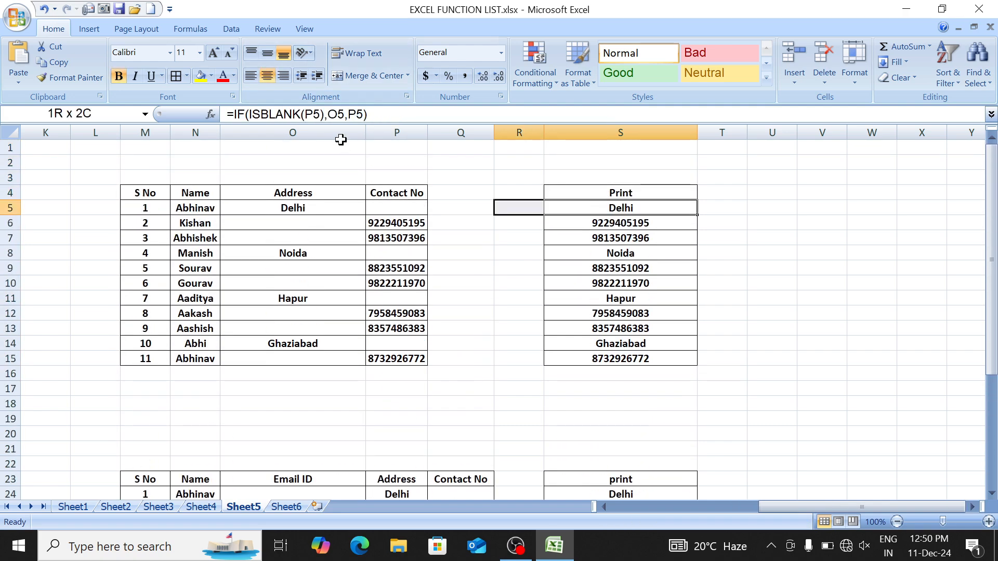
{"action": "key", "text": "Down"}
{"action": "key", "text": "Down"}
{"action": "key", "text": "Down"}
{"action": "key", "text": "Down"}
{"action": "key", "text": "Down"}
{"action": "key", "text": "Down"}
{"action": "key", "text": "Down"}
{"action": "key", "text": "Down"}
{"action": "key", "text": "Down"}
{"action": "key", "text": "Down"}
{"action": "key", "text": "Down"}
{"action": "key", "text": "Down"}
{"action": "key", "text": "Down"}
{"action": "key", "text": "Down"}
{"action": "key", "text": "Down"}
{"action": "key", "text": "Down"}
{"action": "key", "text": "Down"}
{"action": "key", "text": "Down"}
{"action": "key", "text": "Down"}
{"action": "key", "text": "Down"}
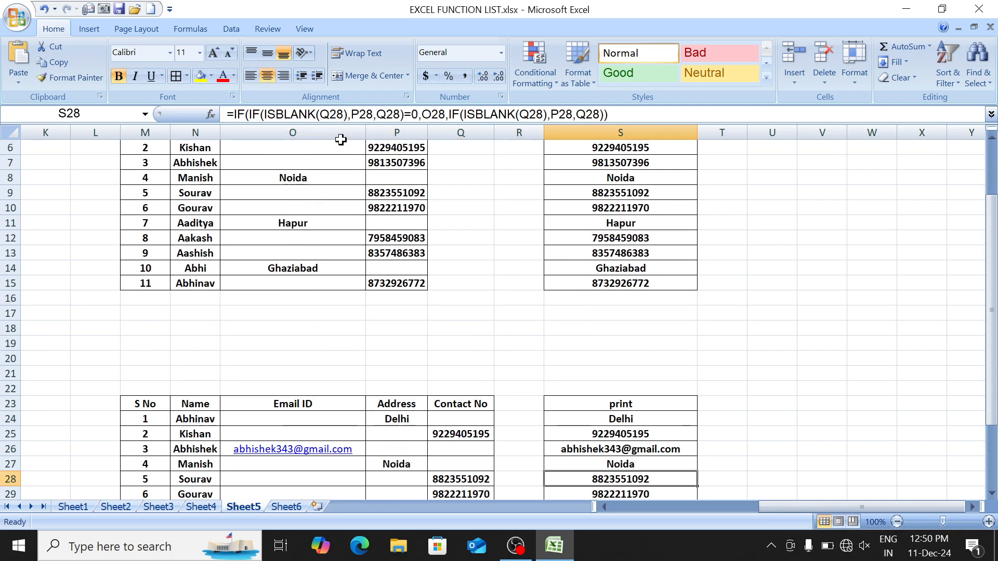
{"action": "key", "text": "Down"}
{"action": "key", "text": "Down"}
{"action": "key", "text": "Down"}
{"action": "key", "text": "Down"}
{"action": "key", "text": "Down"}
{"action": "key", "text": "Down"}
{"action": "key", "text": "Down"}
{"action": "key", "text": "Down"}
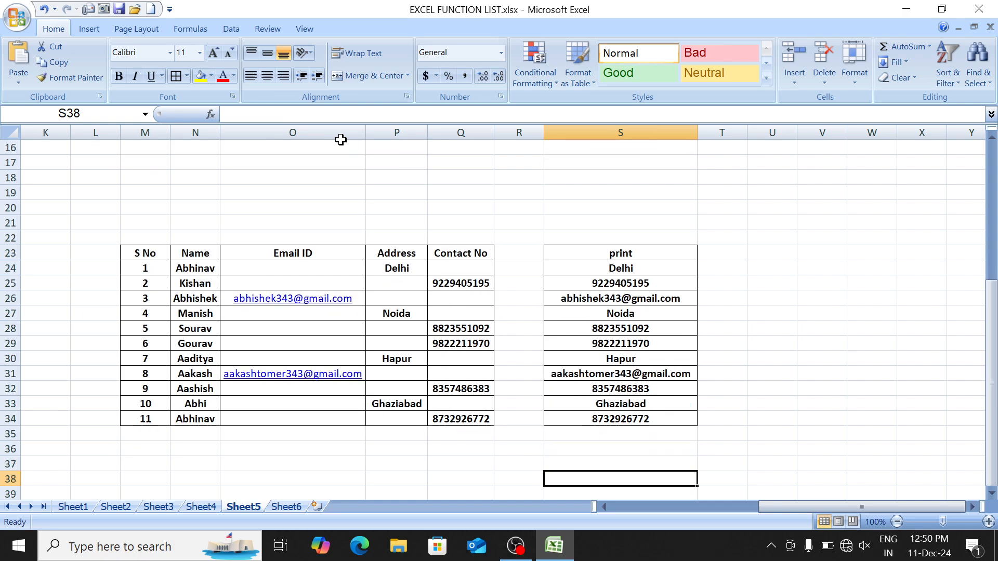
{"action": "key", "text": "Up"}
{"action": "key", "text": "Up"}
{"action": "key", "text": "Up"}
{"action": "key", "text": "Up"}
{"action": "key", "text": "Left"}
{"action": "key", "text": "Left"}
{"action": "key", "text": "Left"}
{"action": "key", "text": "Left"}
{"action": "key", "text": "Up"}
{"action": "key", "text": "Up"}
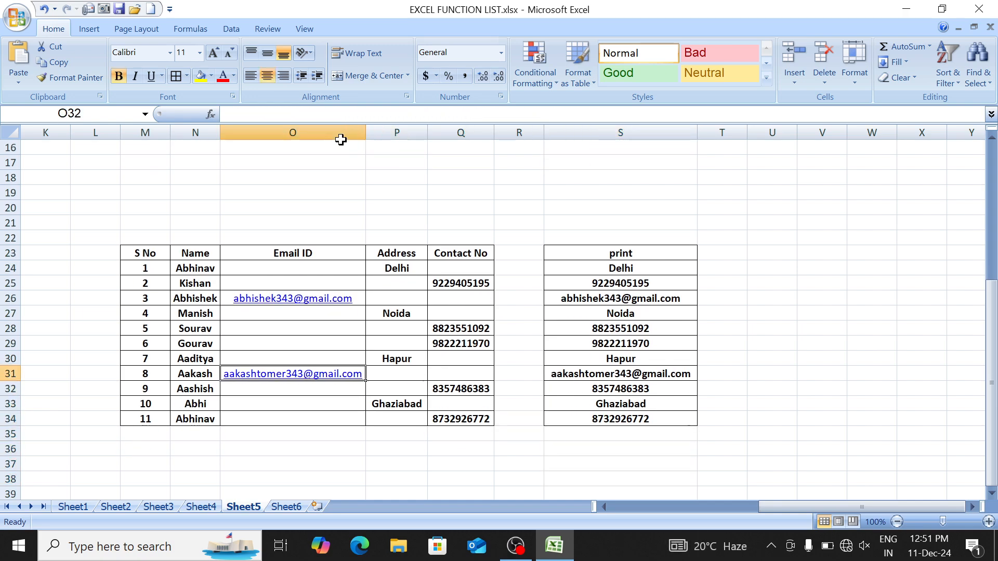
{"action": "key", "text": "Up"}
{"action": "key", "text": "Up"}
{"action": "key", "text": "Up"}
{"action": "key", "text": "Up"}
{"action": "key", "text": "Right"}
{"action": "key", "text": "Right"}
{"action": "key", "text": "Down"}
{"action": "key", "text": "Left"}
{"action": "key", "text": "Left"}
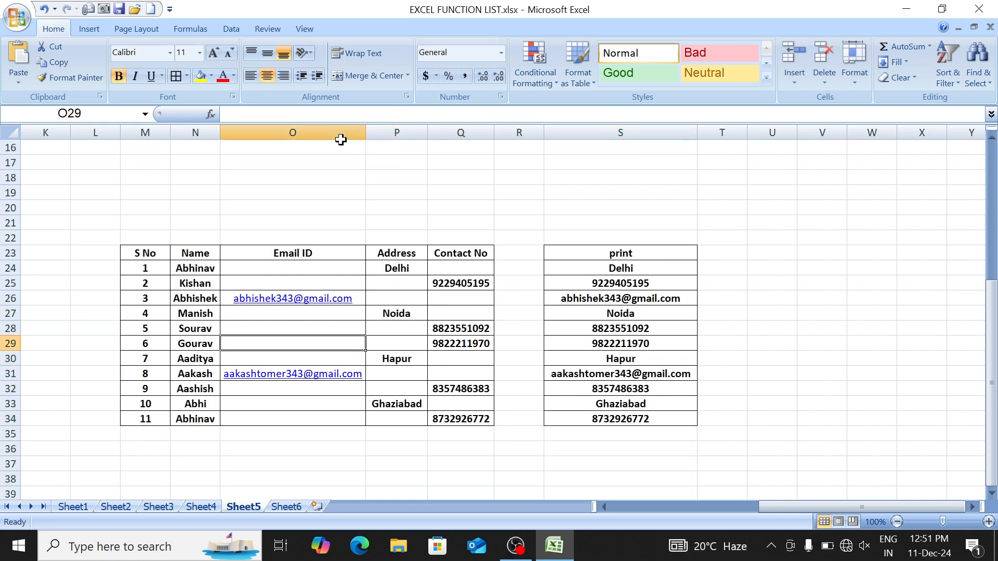
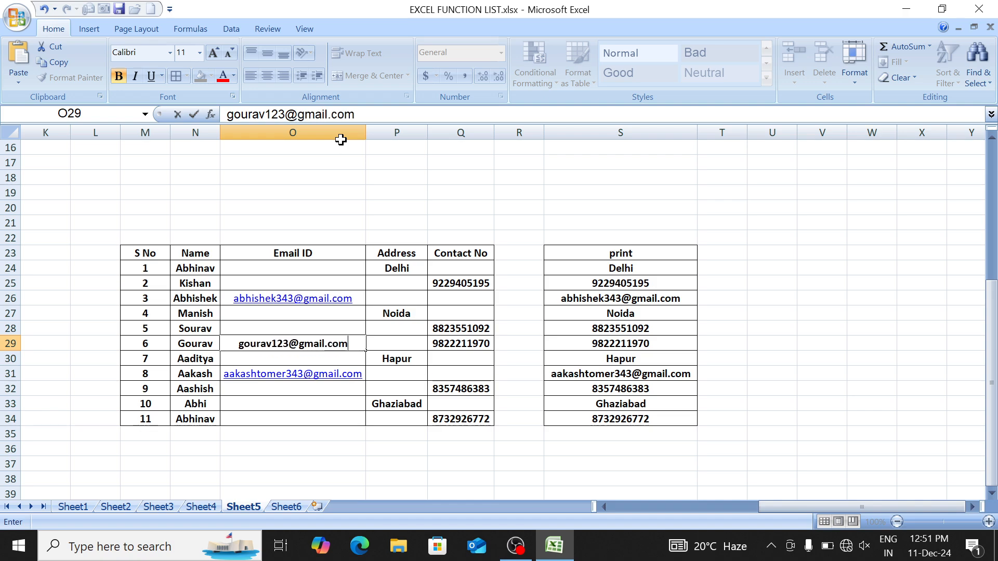
Step: Enter an email address in O29 and clear row 29's contact number
{"action": "key", "text": "Tab"}
{"action": "key", "text": "Tab"}
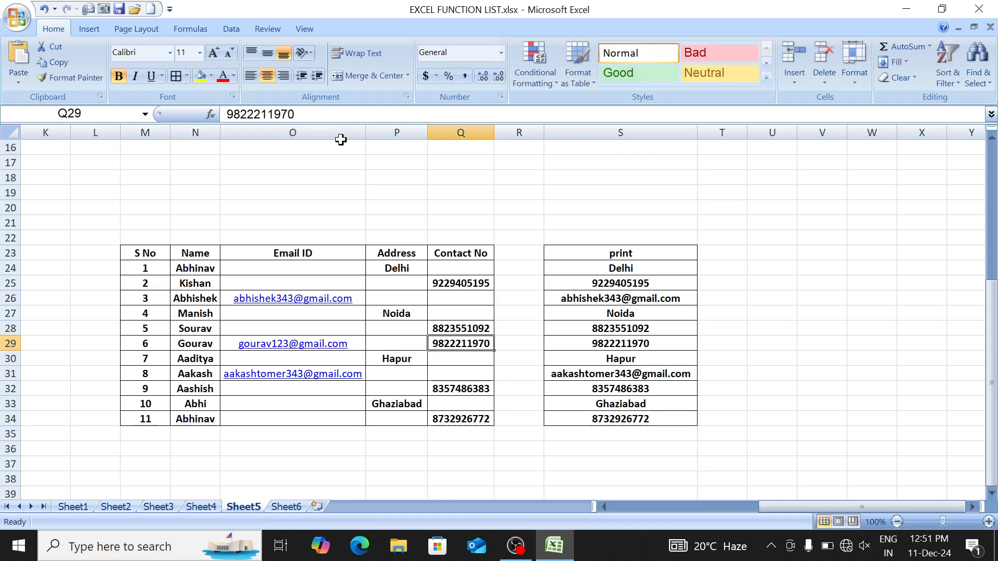
{"action": "key", "text": "Delete"}
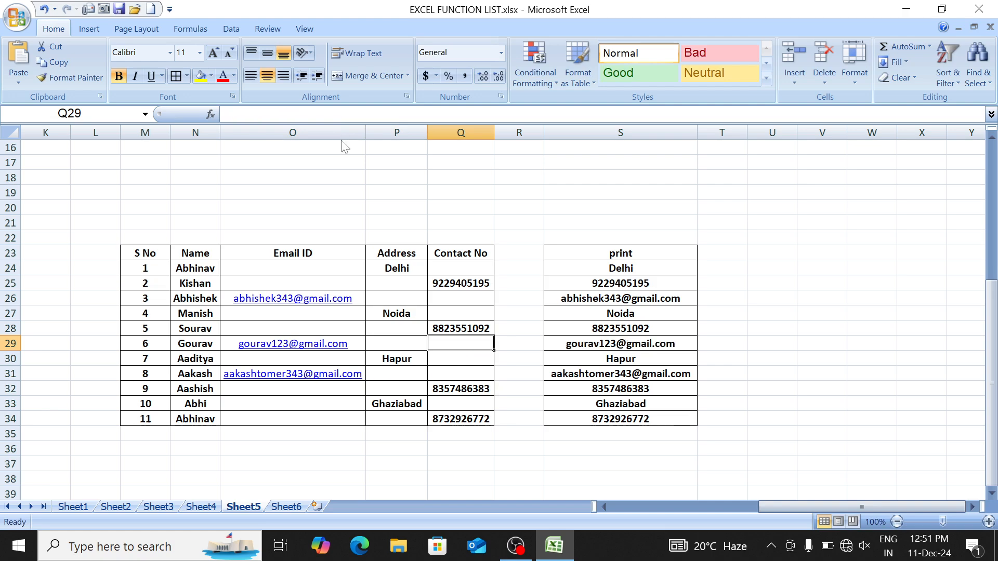
{"action": "key", "text": "Right"}
{"action": "key", "text": "Right"}
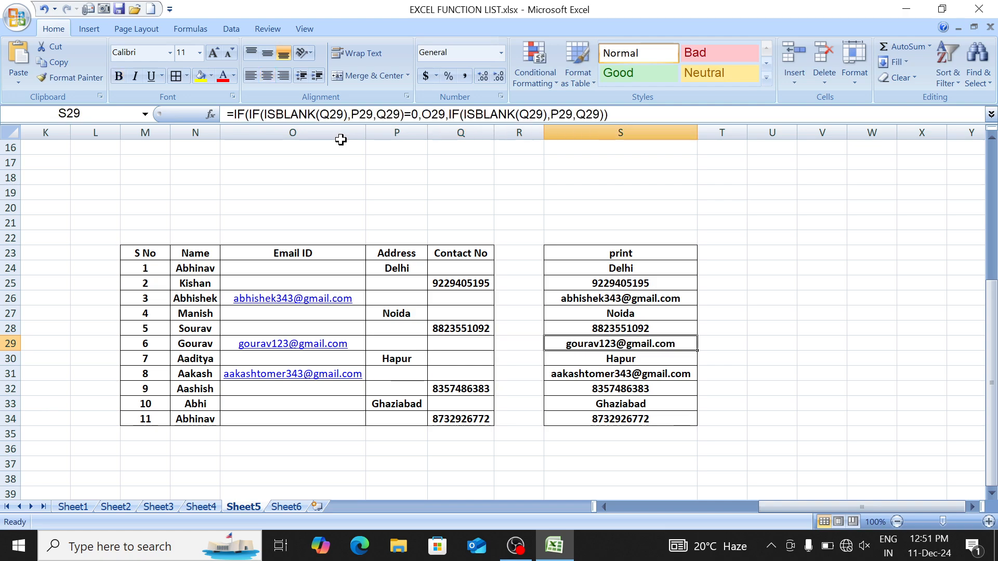
{"action": "key", "text": "Left"}
{"action": "key", "text": "Left"}
{"action": "key", "text": "Left"}
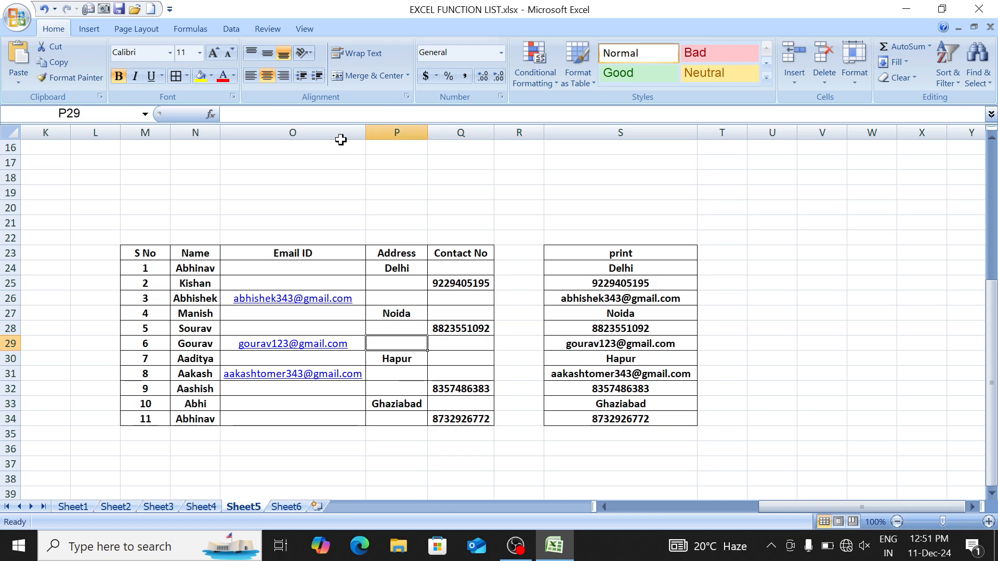
{"action": "key", "text": "Left"}
{"action": "key", "text": "Left"}
{"action": "key", "text": "Right"}
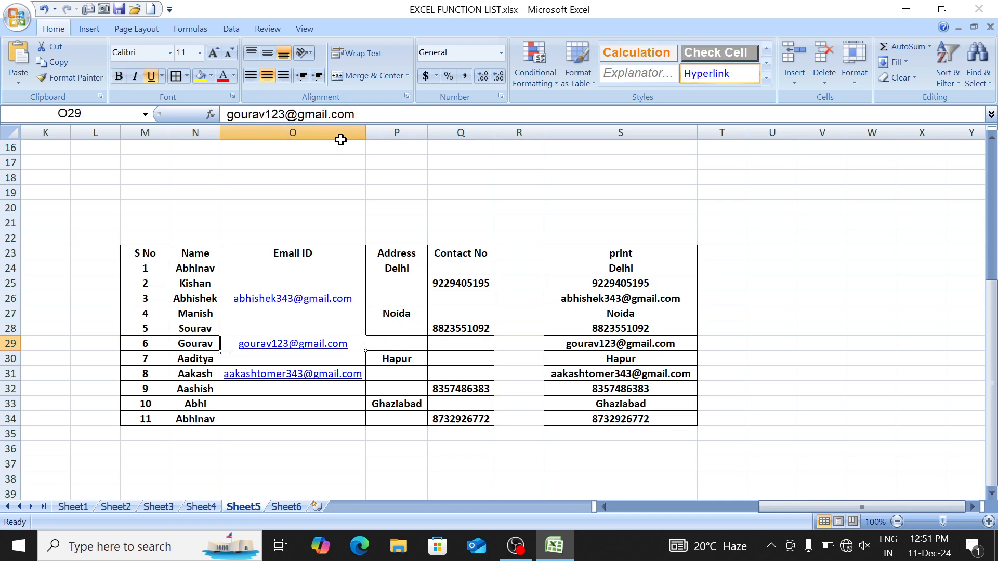
{"action": "key", "text": "Right"}
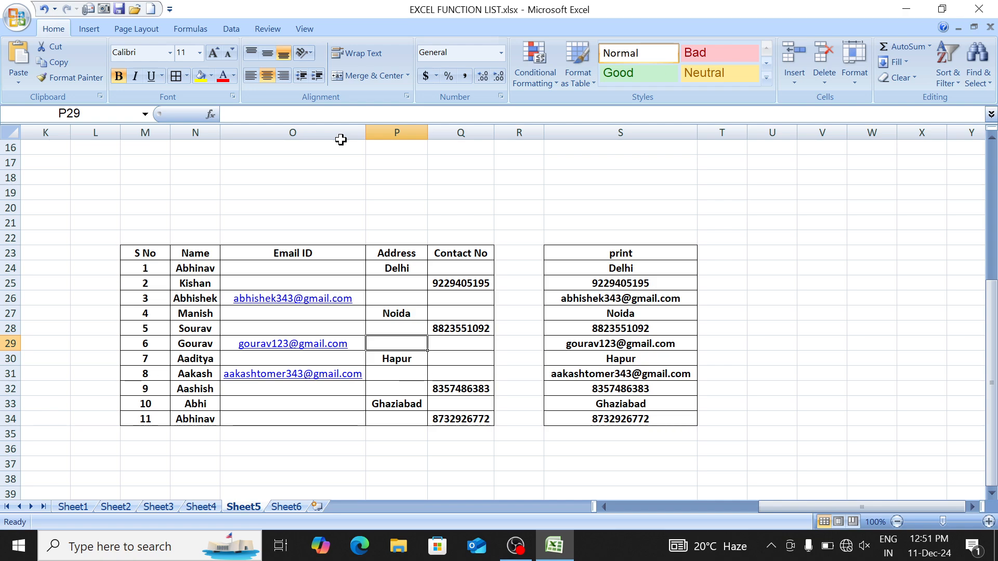
Step: Test the address Gurgoan and a contact number in row 29, checking S29's result
{"action": "type", "text": "Gurgo"}
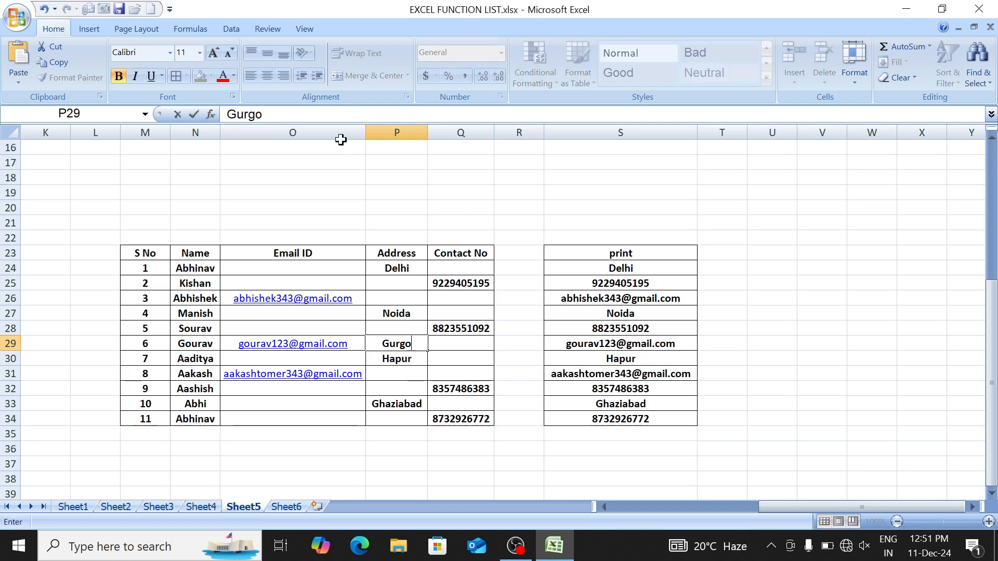
{"action": "type", "text": "an"}
{"action": "key", "text": "Return"}
{"action": "key", "text": "Up"}
{"action": "key", "text": "Right"}
{"action": "key", "text": "Right"}
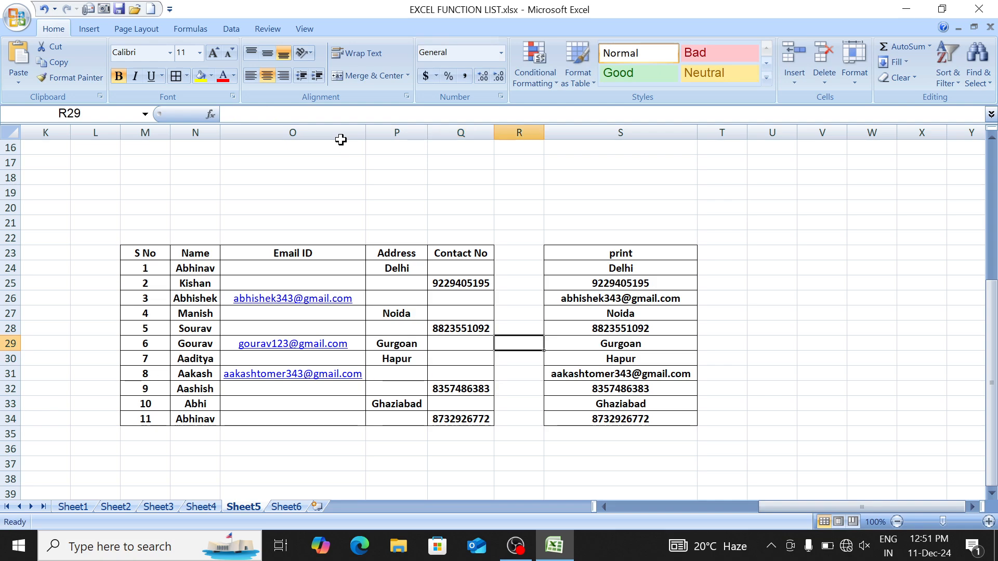
{"action": "key", "text": "Right"}
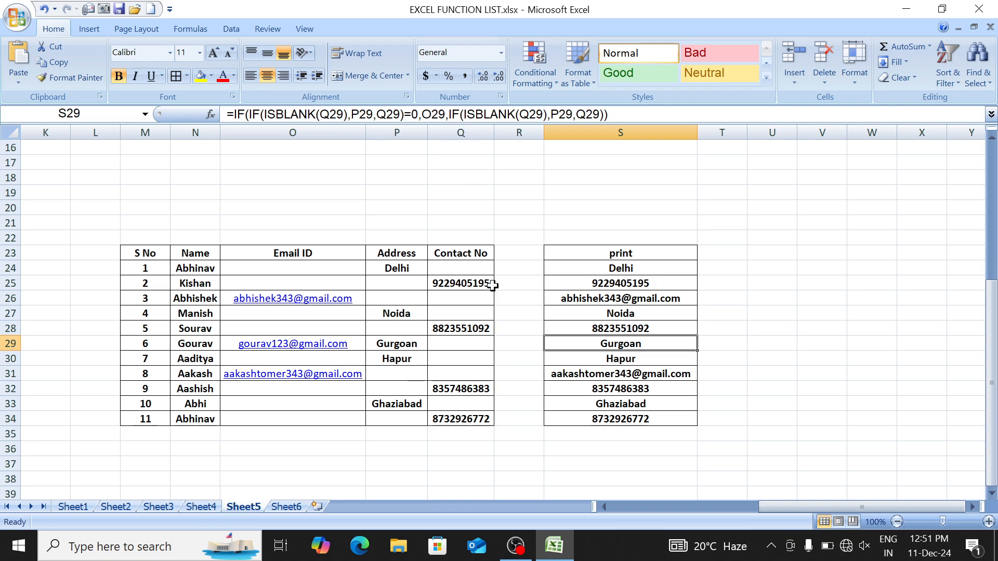
{"action": "key", "text": "Left"}
{"action": "key", "text": "Left"}
{"action": "key", "text": "Left"}
{"action": "key", "text": "Right"}
{"action": "key", "text": "Right"}
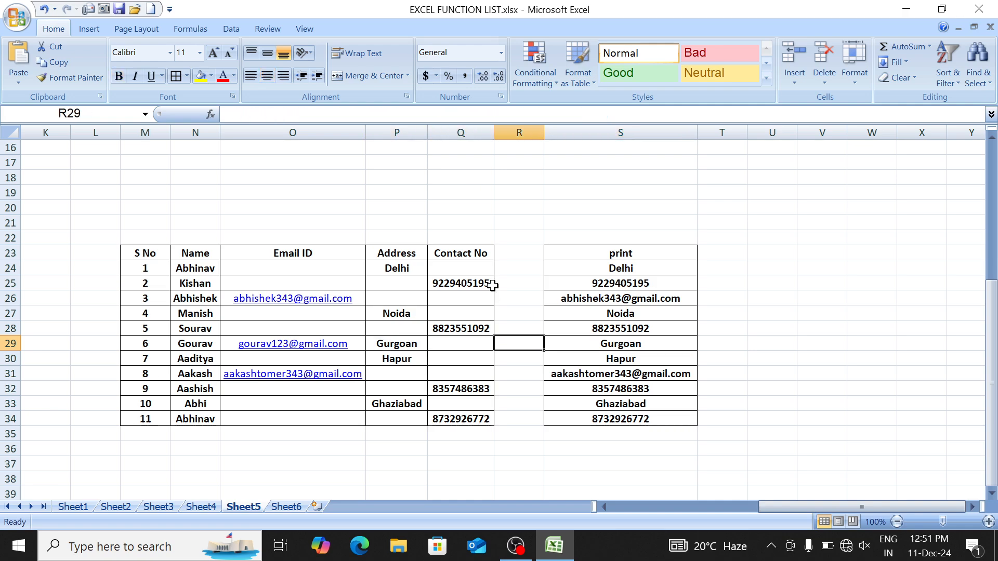
{"action": "key", "text": "Left"}
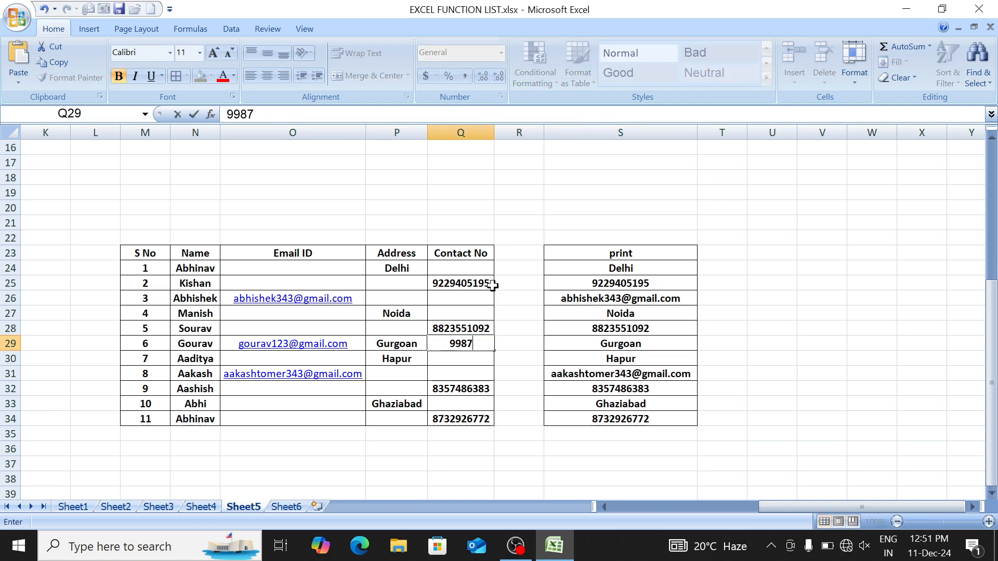
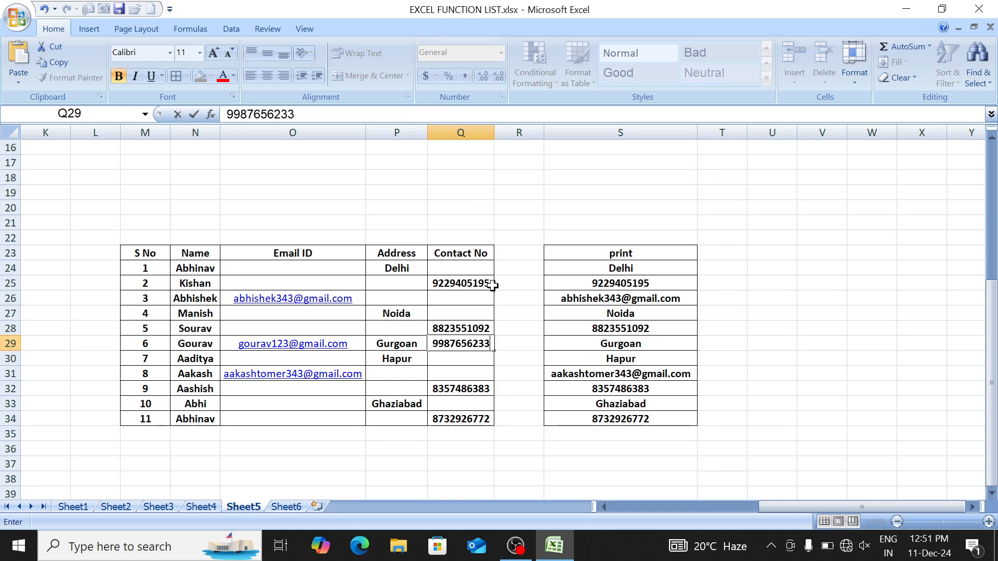
{"action": "key", "text": "Tab"}
Step: Clear Q29's contact number and P29's address so S29 falls back to the email
{"action": "key", "text": "Left"}
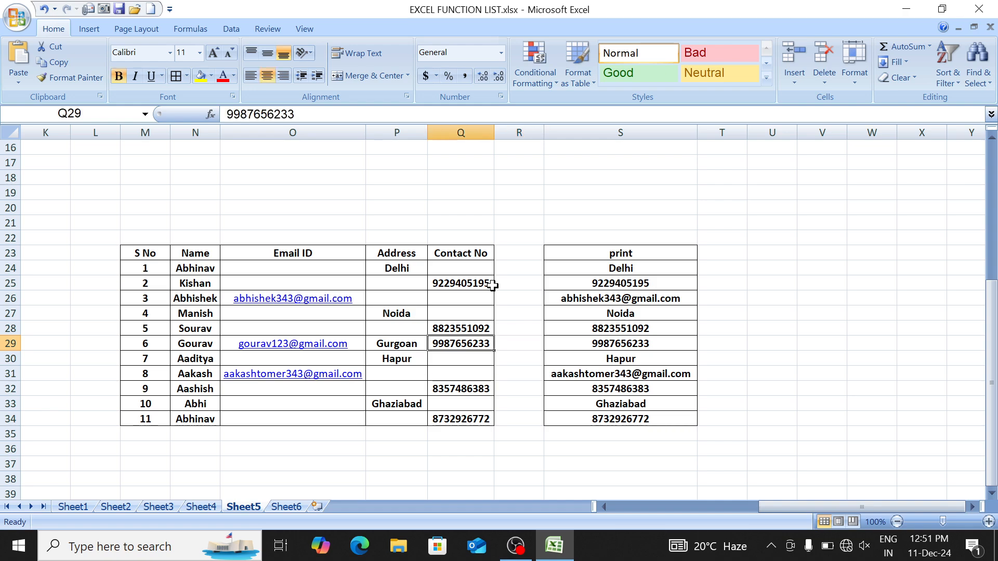
{"action": "key", "text": "Delete"}
{"action": "key", "text": "Left"}
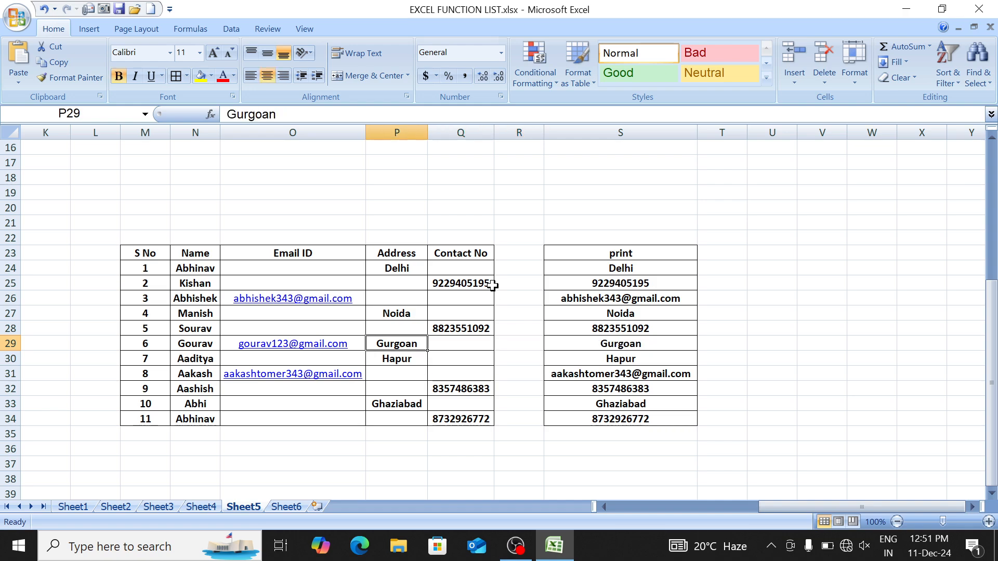
{"action": "key", "text": "Delete"}
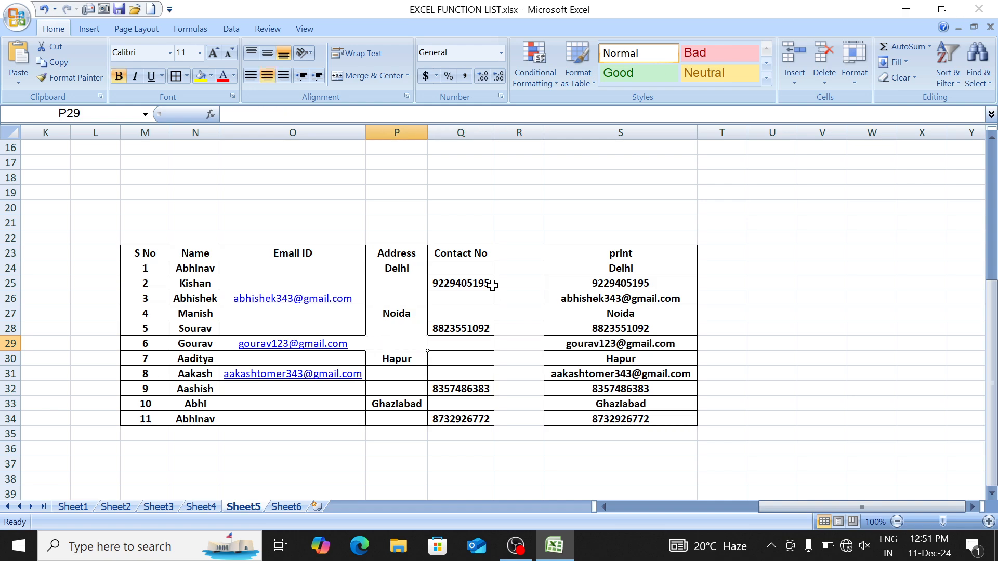
{"action": "key", "text": "Right"}
{"action": "key", "text": "Right"}
{"action": "key", "text": "Left"}
{"action": "key", "text": "Left"}
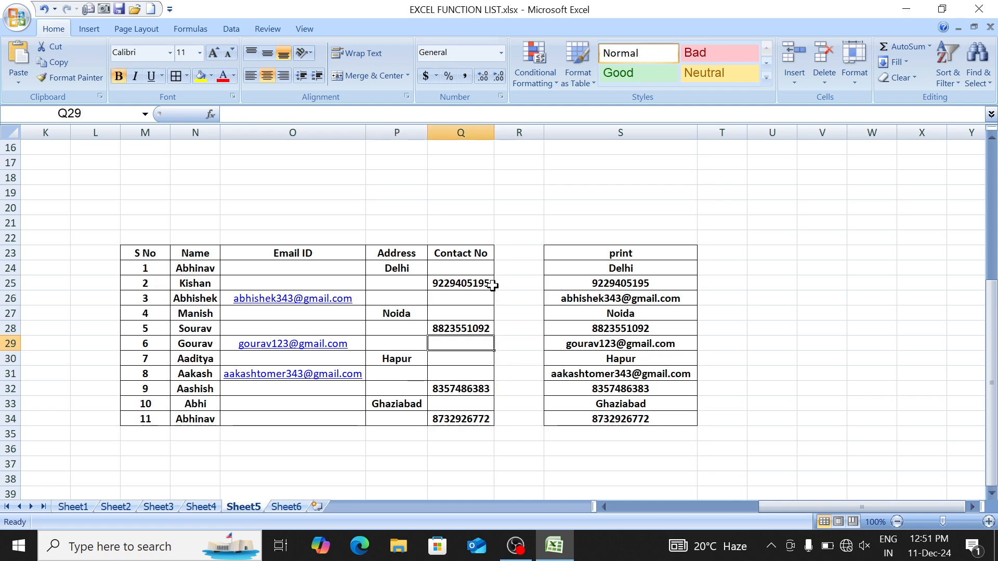
{"action": "key", "text": "Up"}
{"action": "key", "text": "Up"}
{"action": "key", "text": "Up"}
{"action": "key", "text": "Up"}
{"action": "key", "text": "Up"}
{"action": "key", "text": "Up"}
{"action": "key", "text": "Up"}
{"action": "key", "text": "Up"}
{"action": "key", "text": "Up"}
{"action": "key", "text": "Up"}
{"action": "key", "text": "Up"}
{"action": "key", "text": "Up"}
{"action": "key", "text": "Up"}
{"action": "key", "text": "Up"}
{"action": "key", "text": "Up"}
{"action": "key", "text": "Up"}
{"action": "key", "text": "Up"}
{"action": "key", "text": "Up"}
{"action": "key", "text": "Up"}
{"action": "key", "text": "Up"}
{"action": "key", "text": "Up"}
{"action": "key", "text": "Up"}
{"action": "key", "text": "Up"}
{"action": "key", "text": "Up"}
{"action": "key", "text": "Up"}
{"action": "key", "text": "Up"}
{"action": "key", "text": "Up"}
{"action": "key", "text": "Up"}
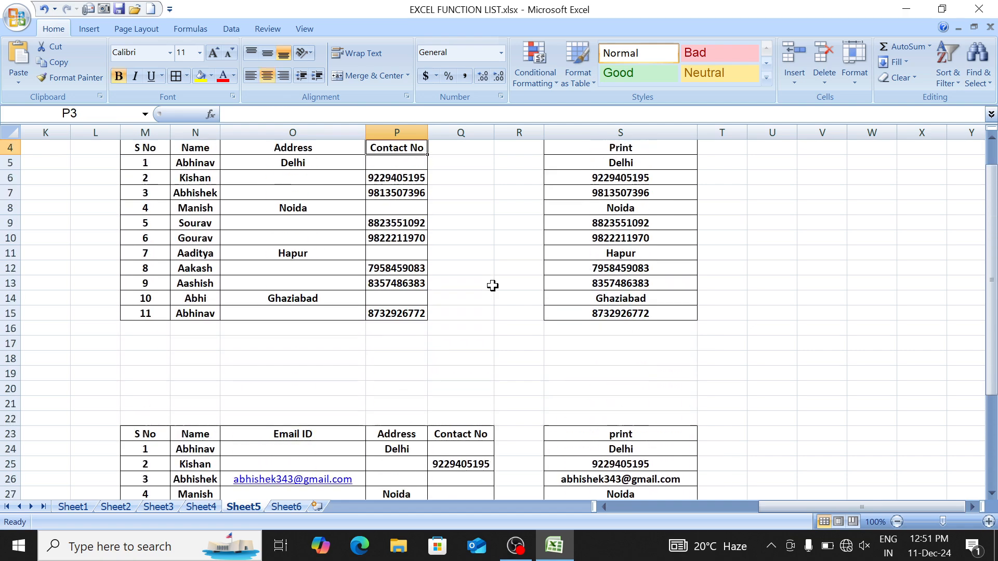
Step: Check ISNA and MATCH in Sheet1's function list, then return to Sheet3
{"action": "key", "text": "ctrl+Page_Up"}
{"action": "key", "text": "ctrl+Page_Up"}
{"action": "key", "text": "ctrl+Page_Up"}
{"action": "key", "text": "ctrl+Page_Up"}
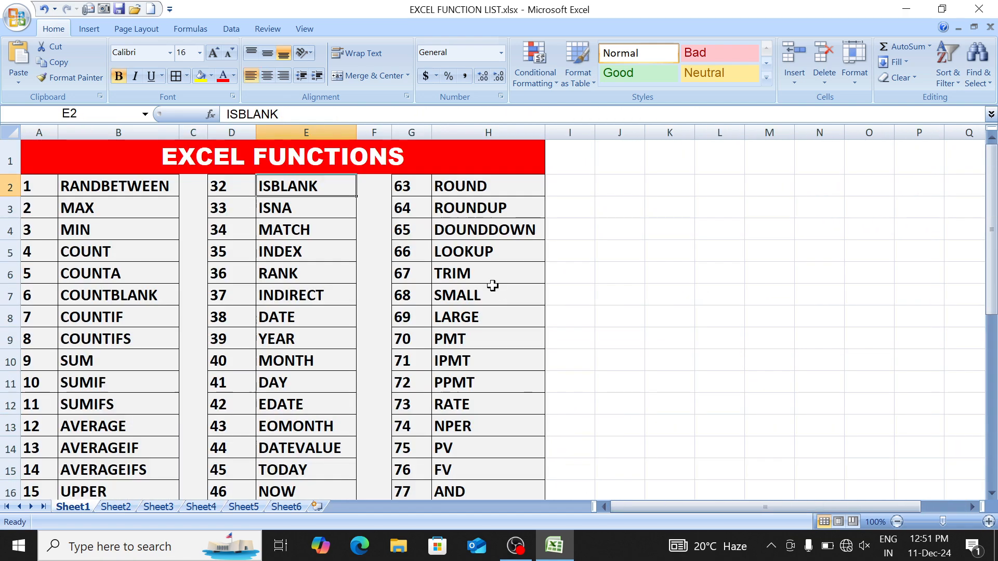
{"action": "key", "text": "Down"}
{"action": "key", "text": "Down"}
{"action": "key", "text": "Down"}
{"action": "key", "text": "Up"}
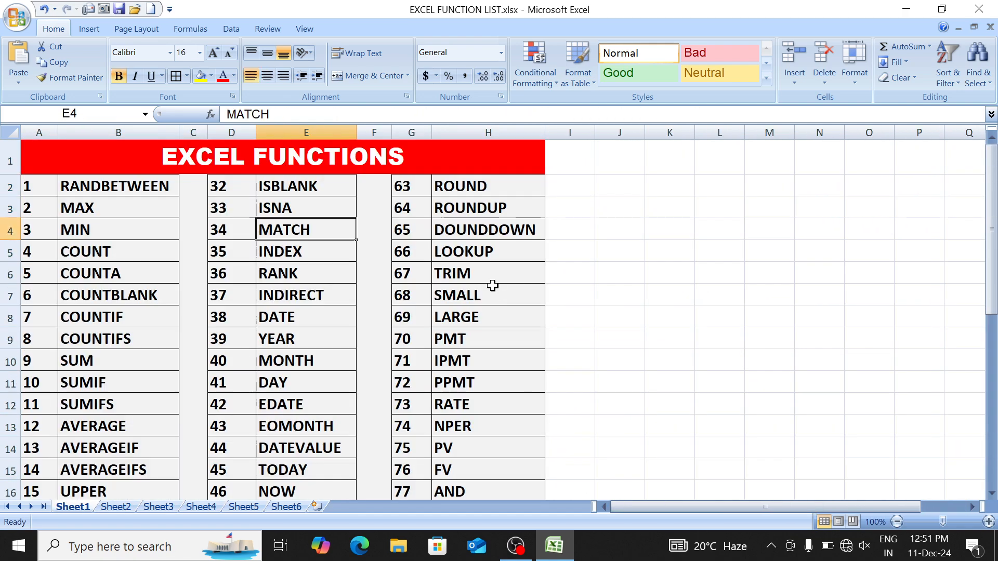
{"action": "key", "text": "Up"}
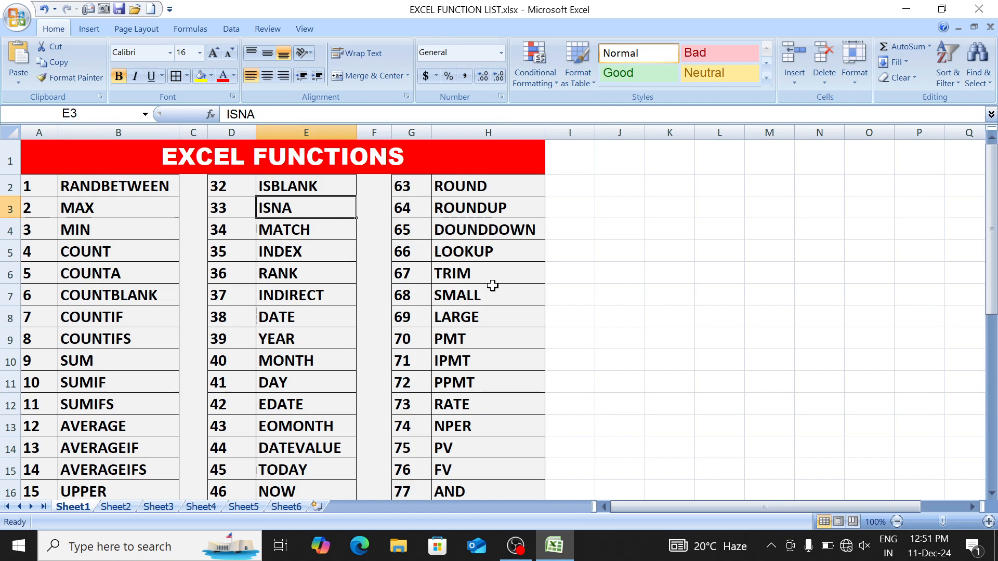
{"action": "key", "text": "Down"}
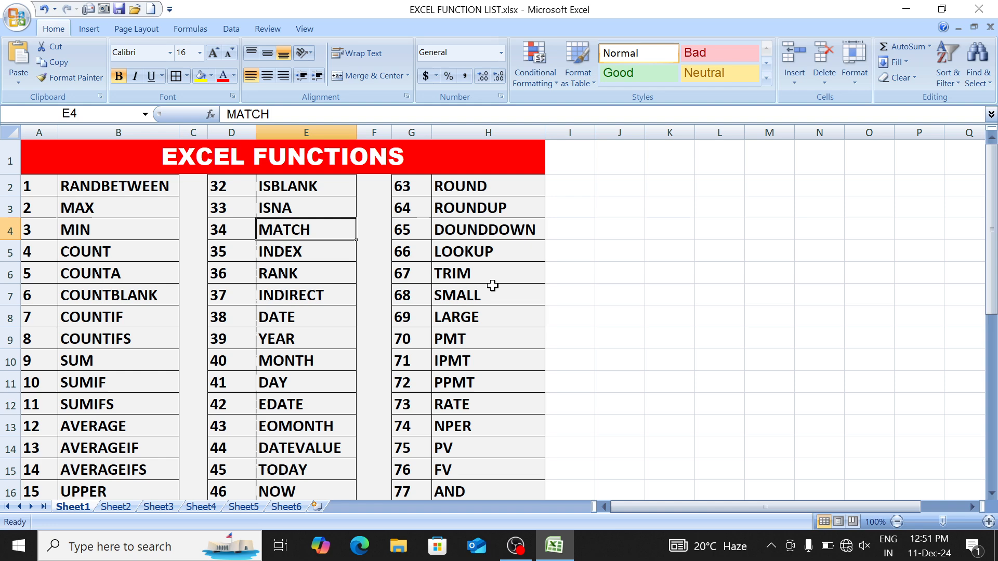
{"action": "key", "text": "ctrl+Page_Down"}
{"action": "key", "text": "ctrl+Page_Down"}
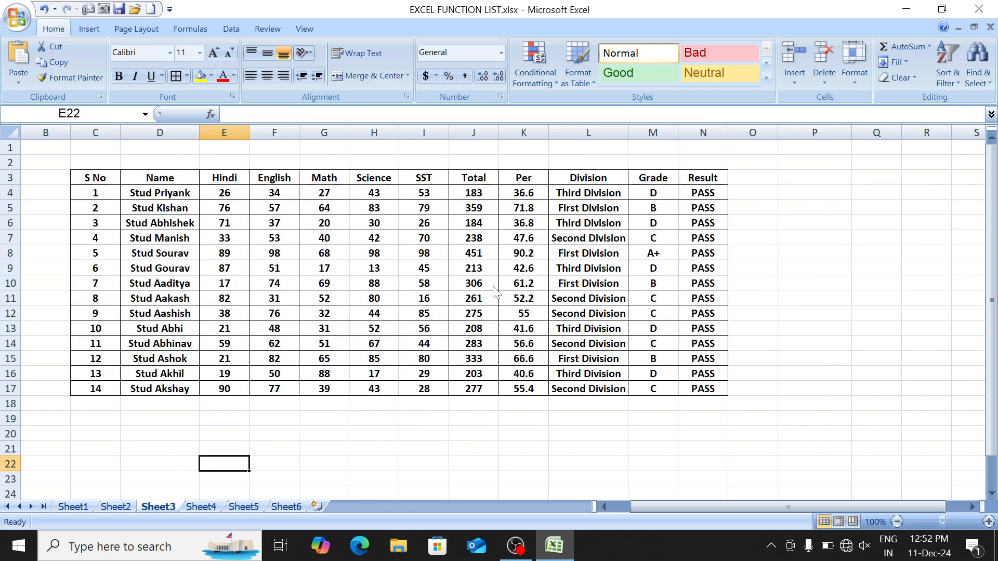
Step: Copy and clear the Stud-prefixed names in D4:D17
{"action": "key", "text": "Left"}
{"action": "key", "text": "Up"}
{"action": "key", "text": "Up"}
{"action": "key", "text": "Up"}
{"action": "key", "text": "Up"}
{"action": "key", "text": "Up"}
{"action": "key", "text": "Up"}
{"action": "key", "text": "Up"}
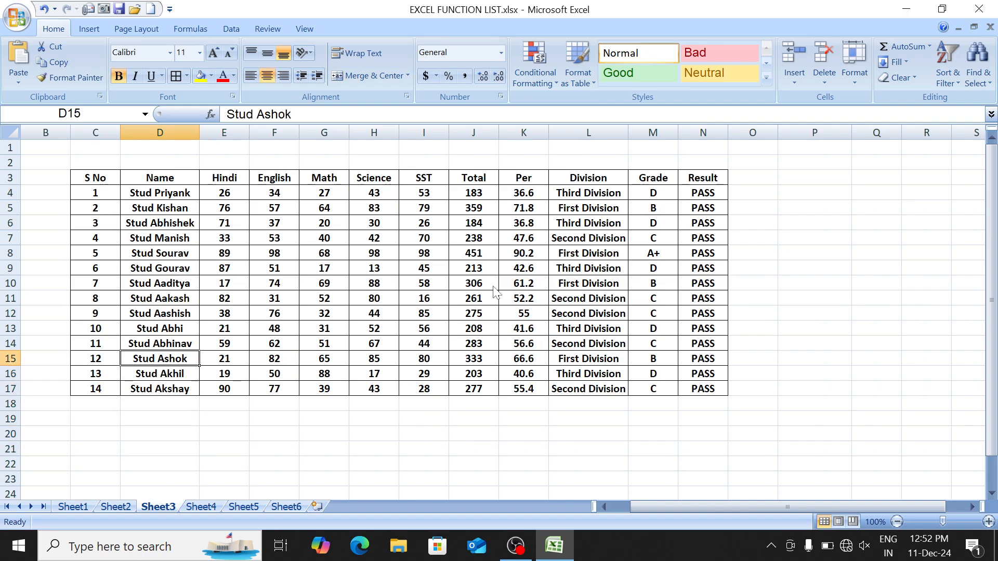
{"action": "key", "text": "ctrl+Page_Down"}
{"action": "key", "text": "ctrl+Page_Down"}
{"action": "key", "text": "ctrl+Page_Up"}
{"action": "key", "text": "ctrl+Page_Up"}
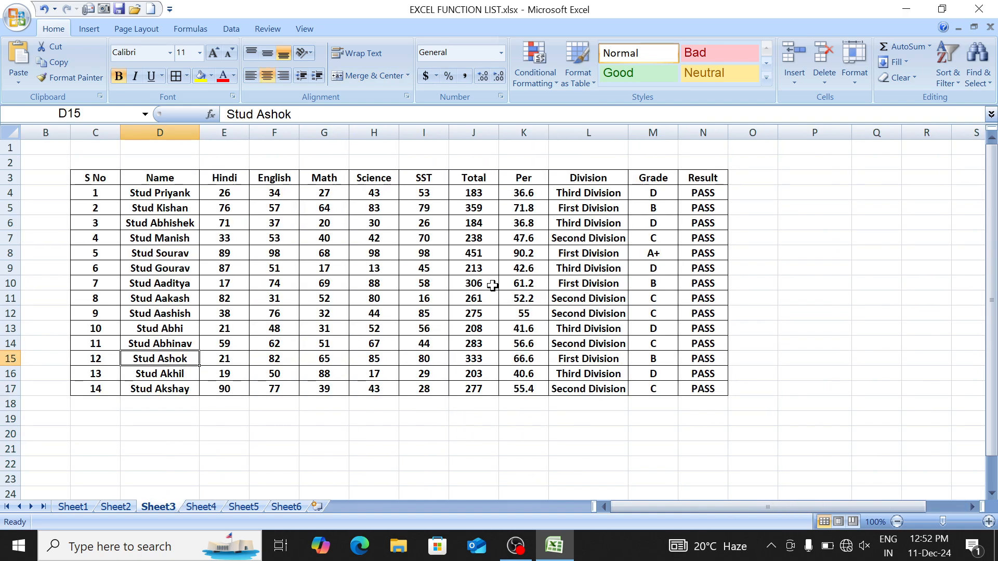
{"action": "key", "text": "Up"}
{"action": "key", "text": "Up"}
{"action": "key", "text": "Up"}
{"action": "key", "text": "Up"}
{"action": "key", "text": "Up"}
{"action": "key", "text": "Up"}
{"action": "key", "text": "Up"}
{"action": "key", "text": "Up"}
{"action": "key", "text": "Up"}
{"action": "key", "text": "Up"}
{"action": "key", "text": "Up"}
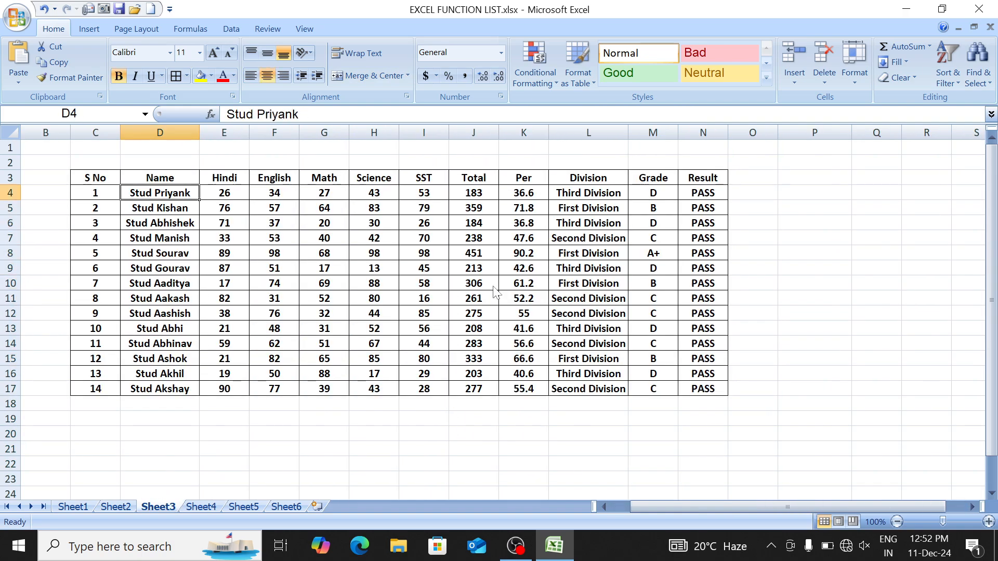
{"action": "key", "text": "ctrl+shift+Down"}
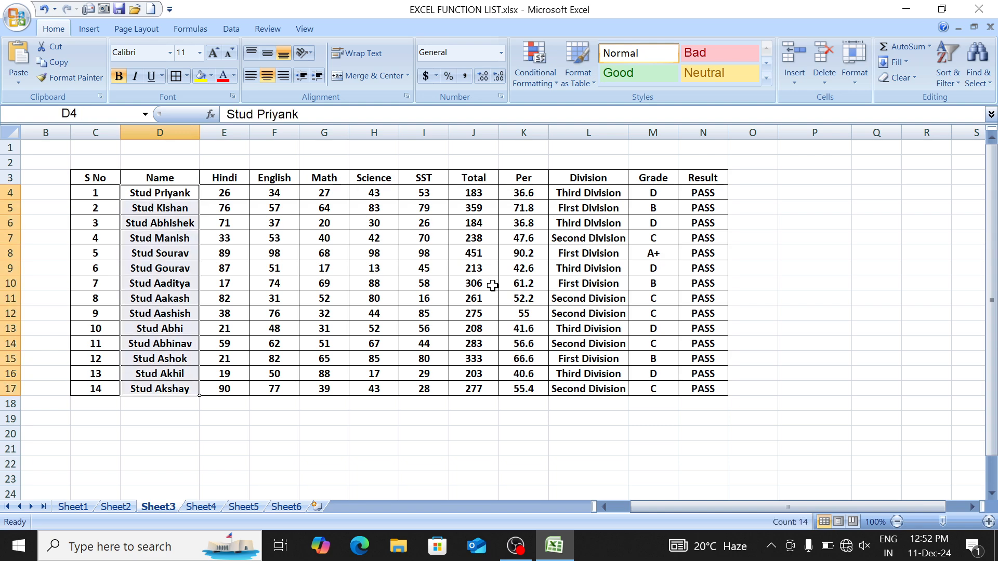
{"action": "key", "text": "ctrl+c"}
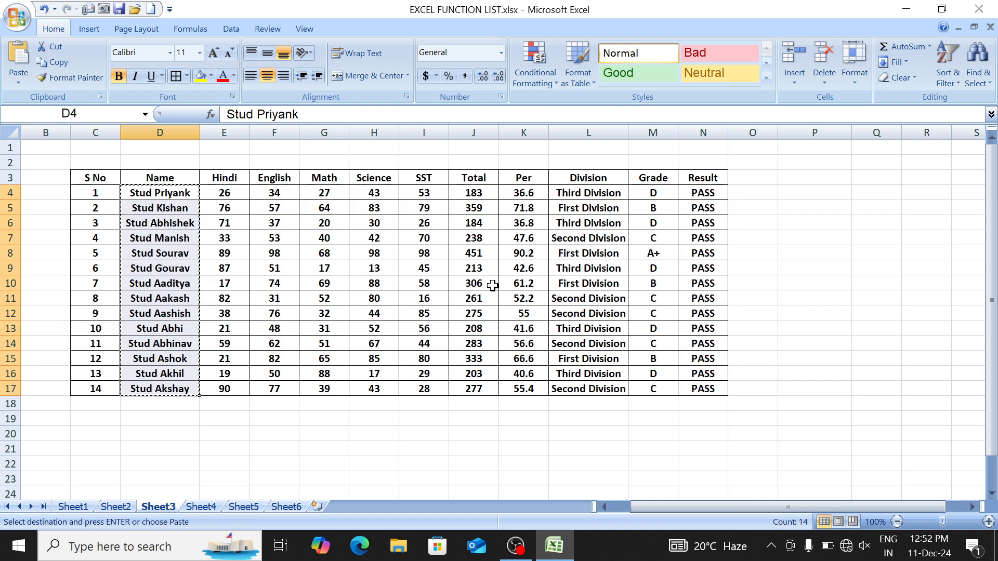
{"action": "key", "text": "Delete"}
Step: Enter Priyank in D4, fill the names down to D17, and narrow column D
{"action": "type", "text": "Priyank"}
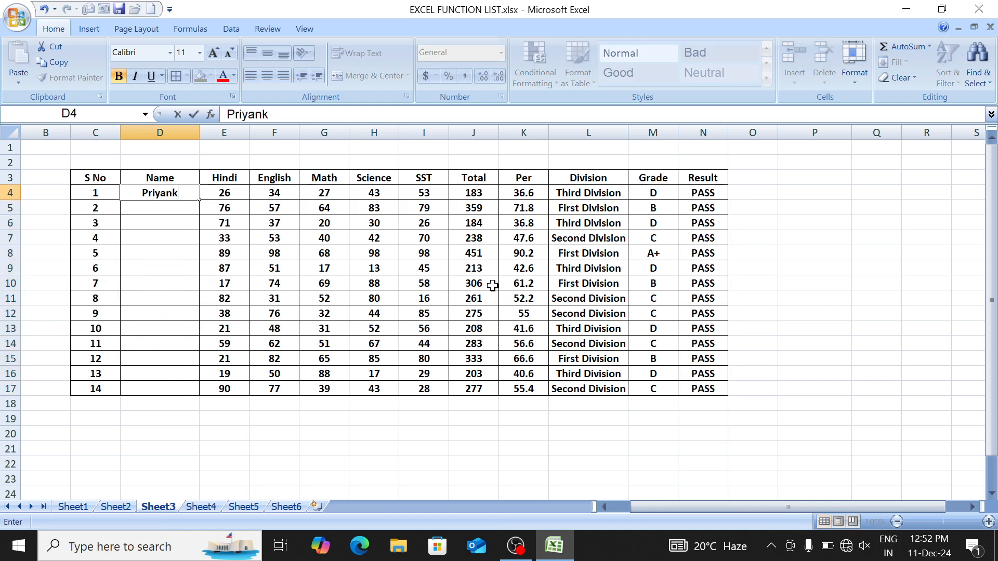
{"action": "key", "text": "Return"}
{"action": "key", "text": "Up"}
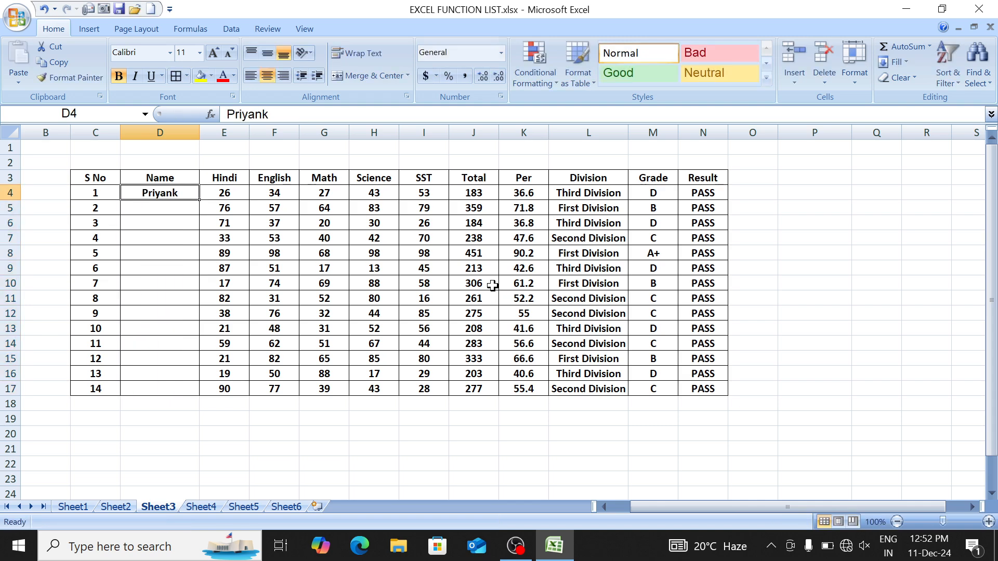
{"action": "left_click_drag", "start_coordinate": [200, 200], "coordinate": [204, 400]}
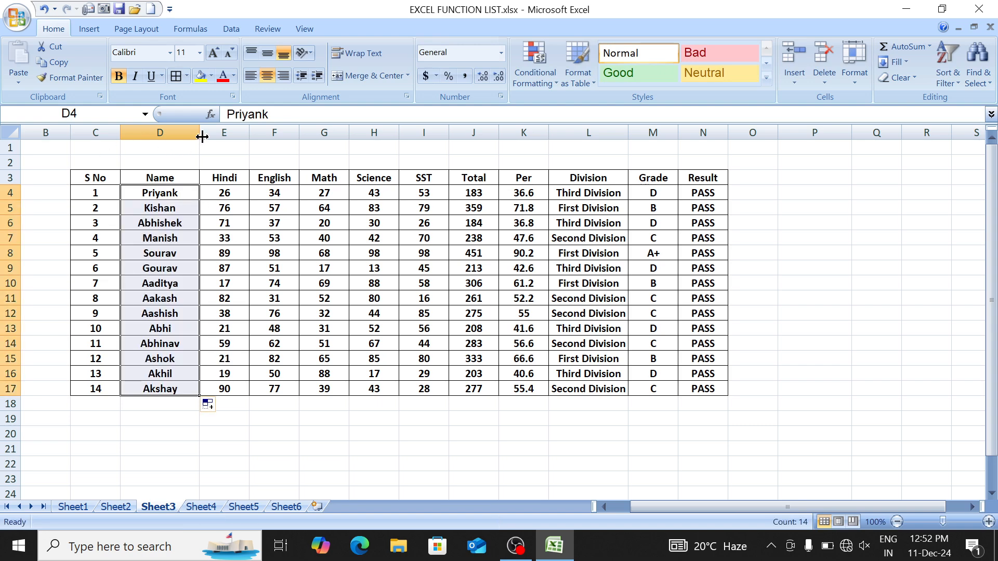
{"action": "left_click_drag", "start_coordinate": [199, 132], "coordinate": [178, 133]}
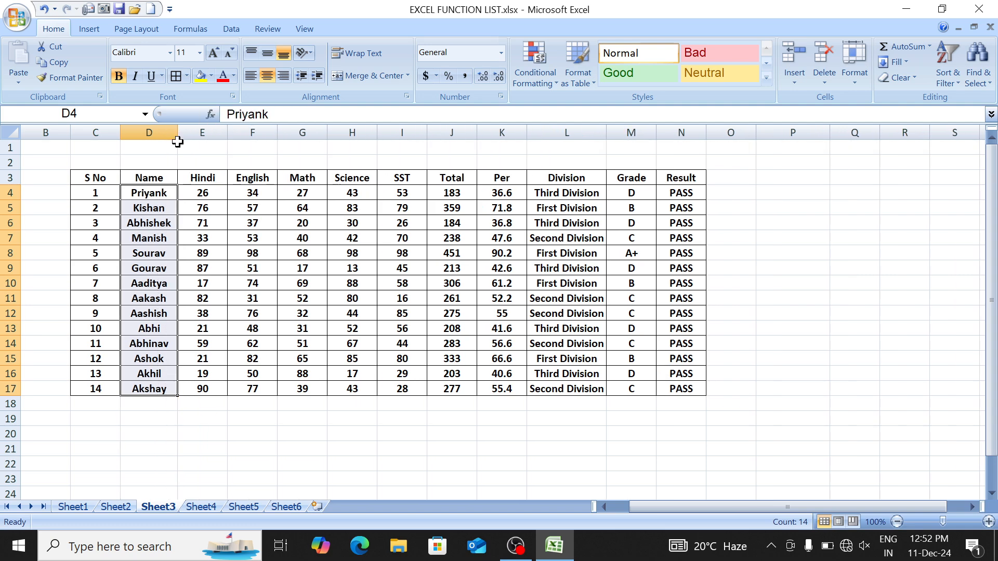
{"action": "left_click", "coordinate": [160, 238]}
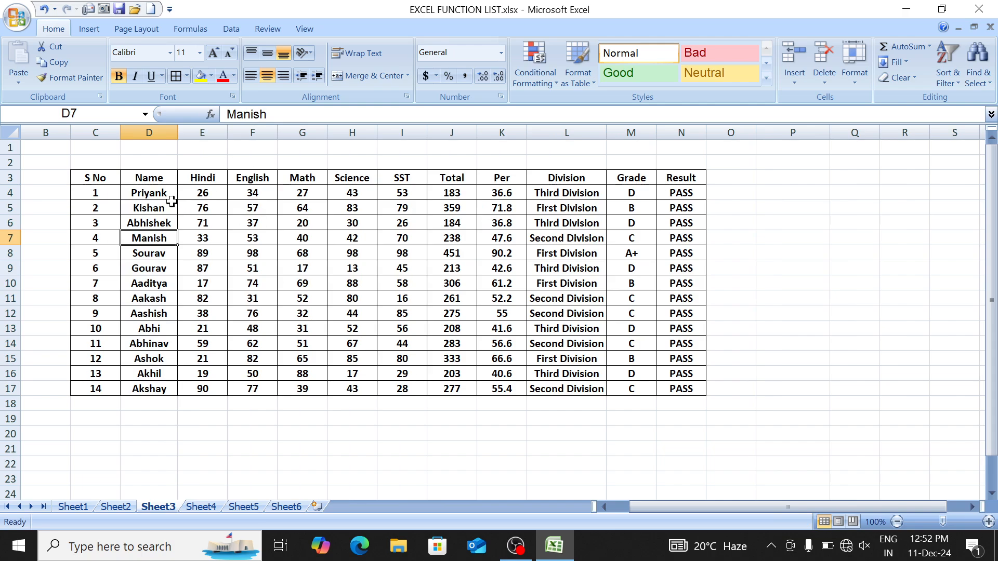
{"action": "left_click_drag", "start_coordinate": [153, 193], "coordinate": [154, 389]}
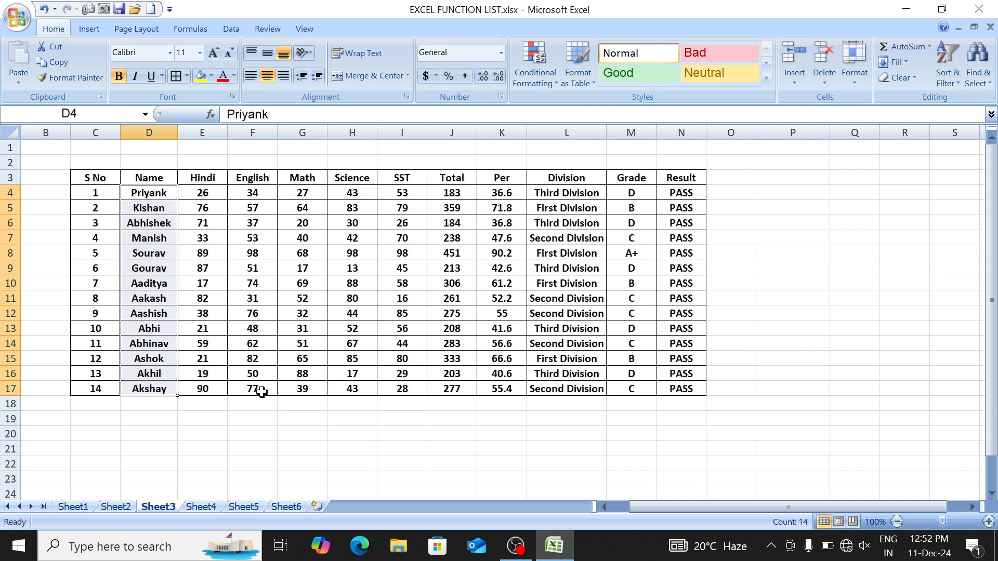
Step: Copy the name Abhishek from D6 into F21
{"action": "left_click", "coordinate": [261, 419]}
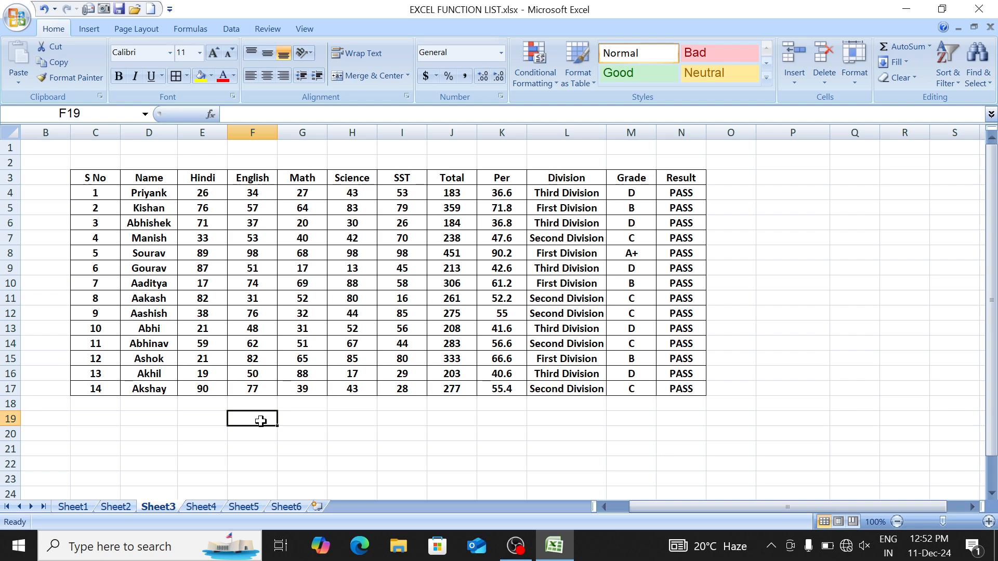
{"action": "left_click", "coordinate": [157, 223]}
{"action": "key", "text": "ctrl+c"}
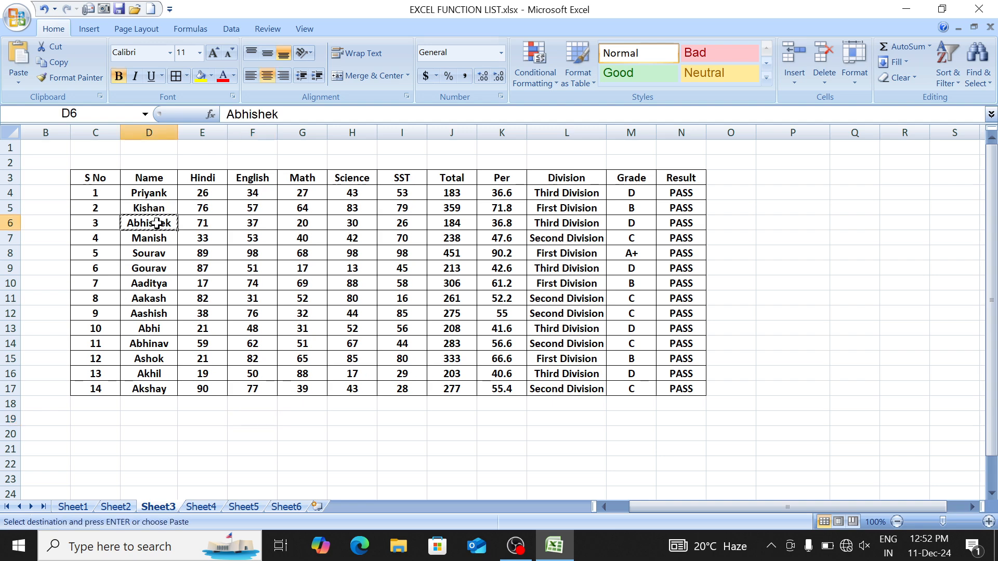
{"action": "left_click", "coordinate": [250, 446]}
{"action": "key", "text": "ctrl+v"}
{"action": "key", "text": "Right"}
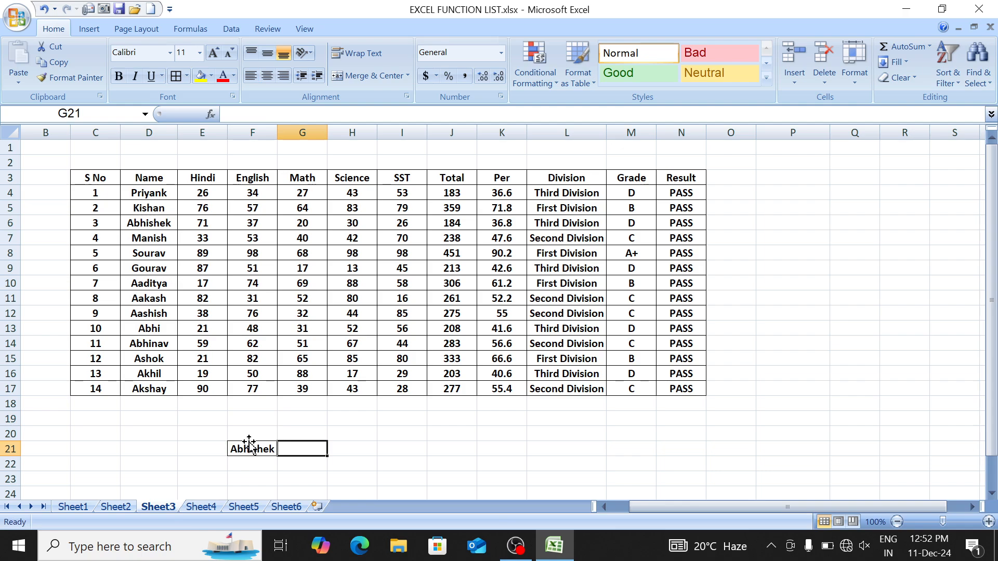
Step: Enter =MATCH(F21,D4:D17,0) in G21, returning position 3
{"action": "type", "text": "=ma"}
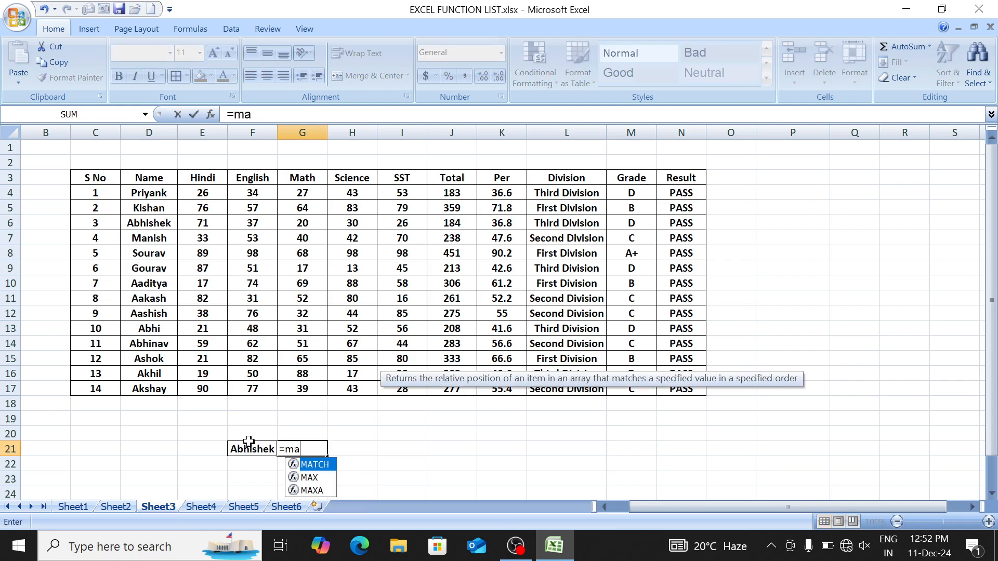
{"action": "key", "text": "Tab"}
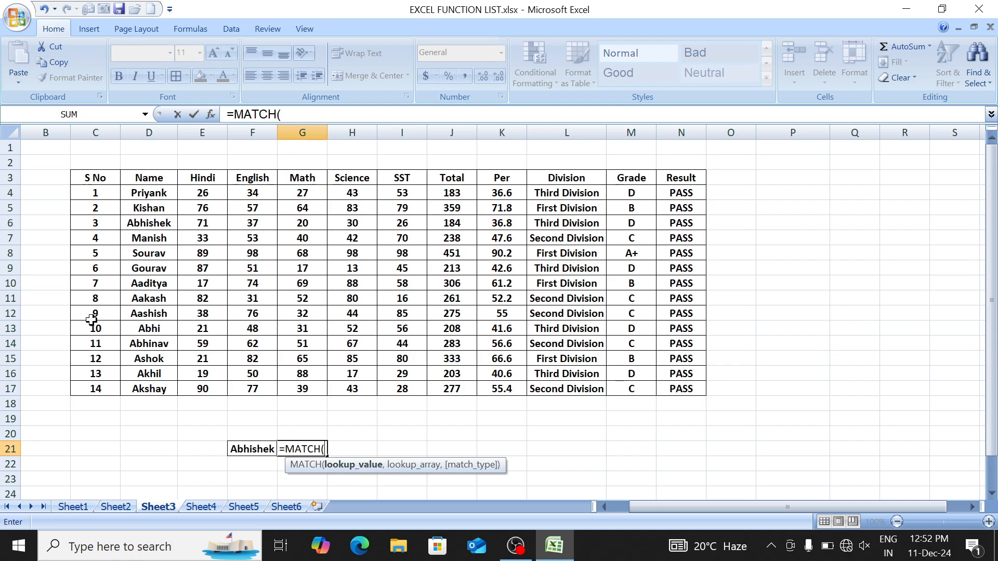
{"action": "left_click", "coordinate": [243, 447]}
{"action": "type", "text": ","}
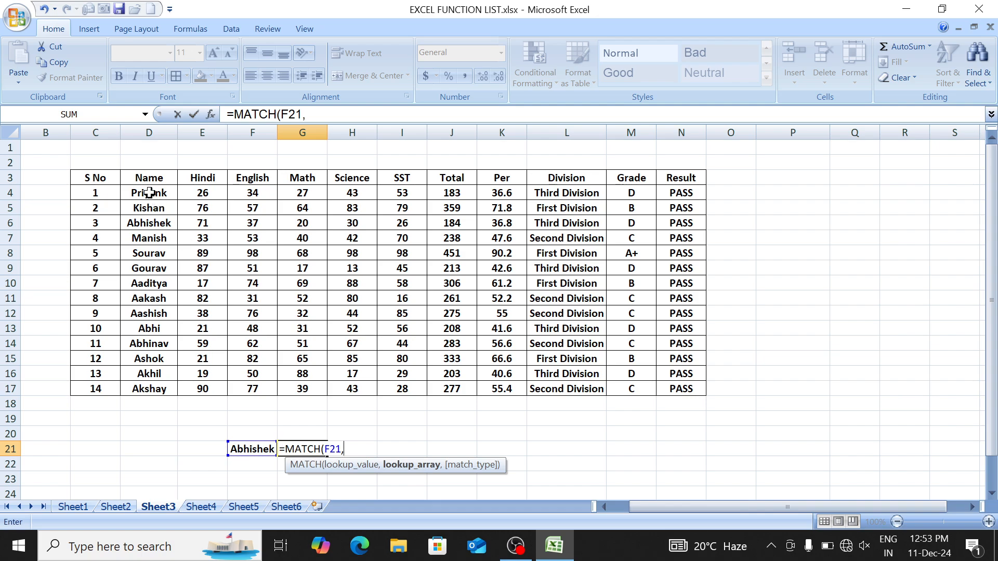
{"action": "left_click_drag", "start_coordinate": [149, 193], "coordinate": [148, 387]}
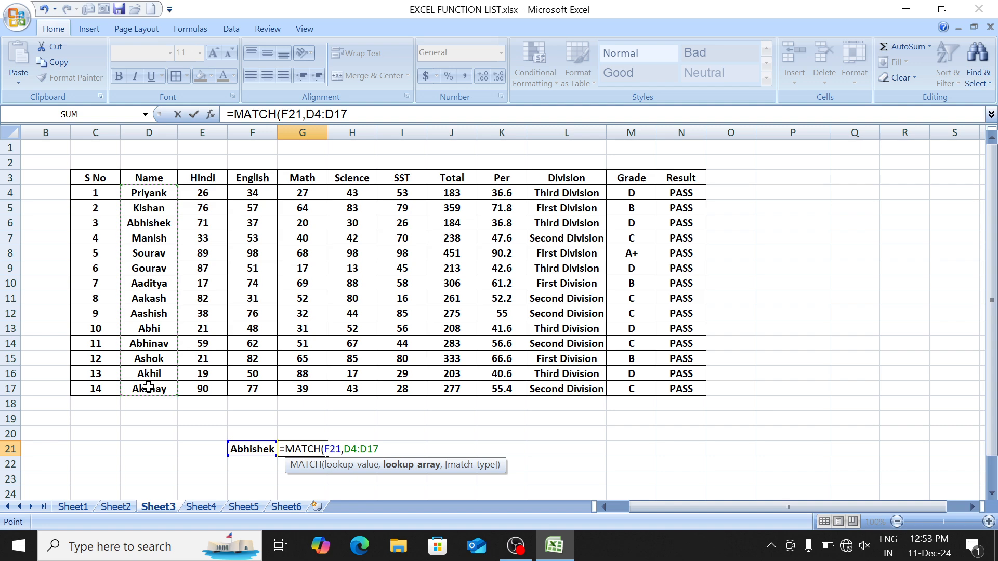
{"action": "type", "text": ","}
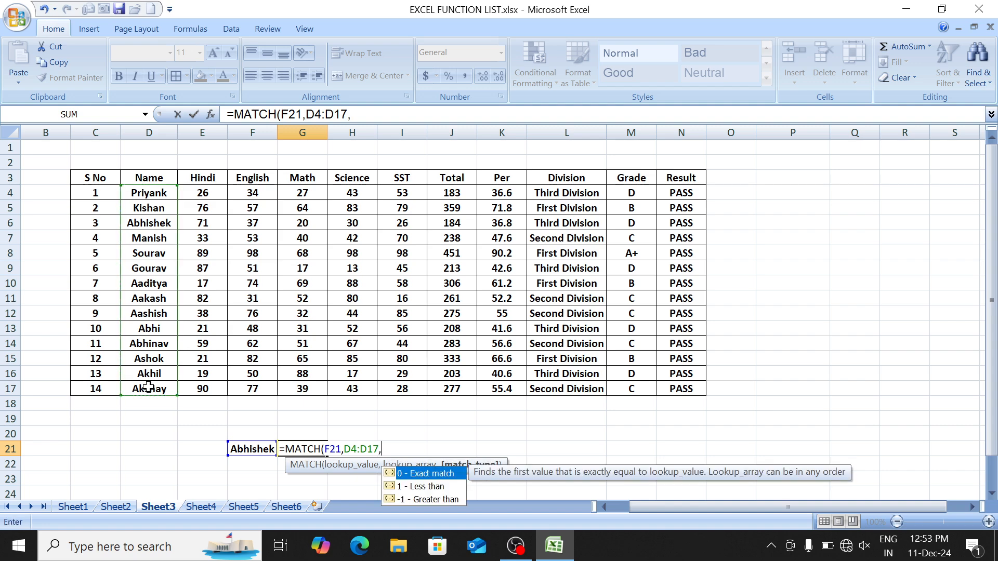
{"action": "type", "text": "0"}
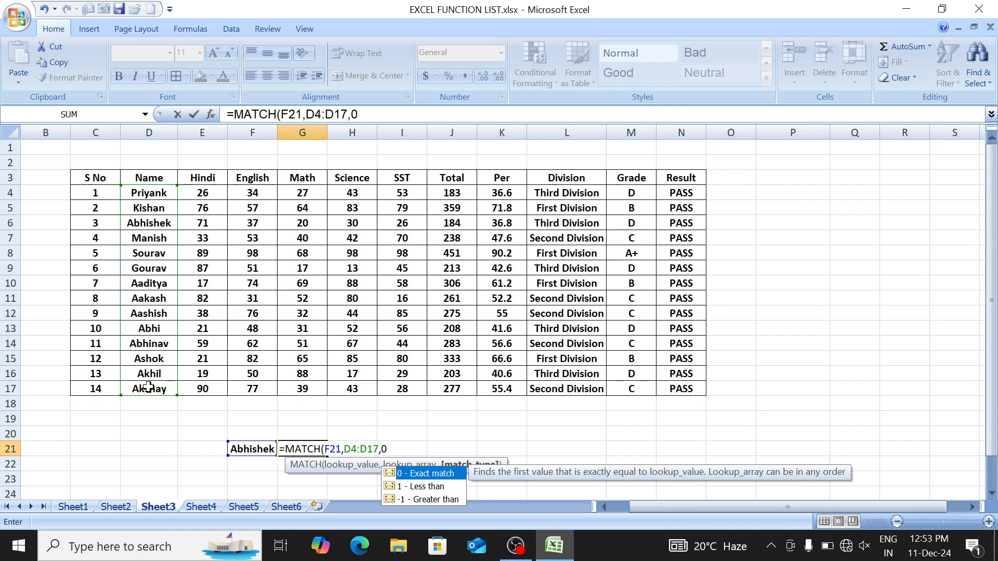
{"action": "key", "text": "Return"}
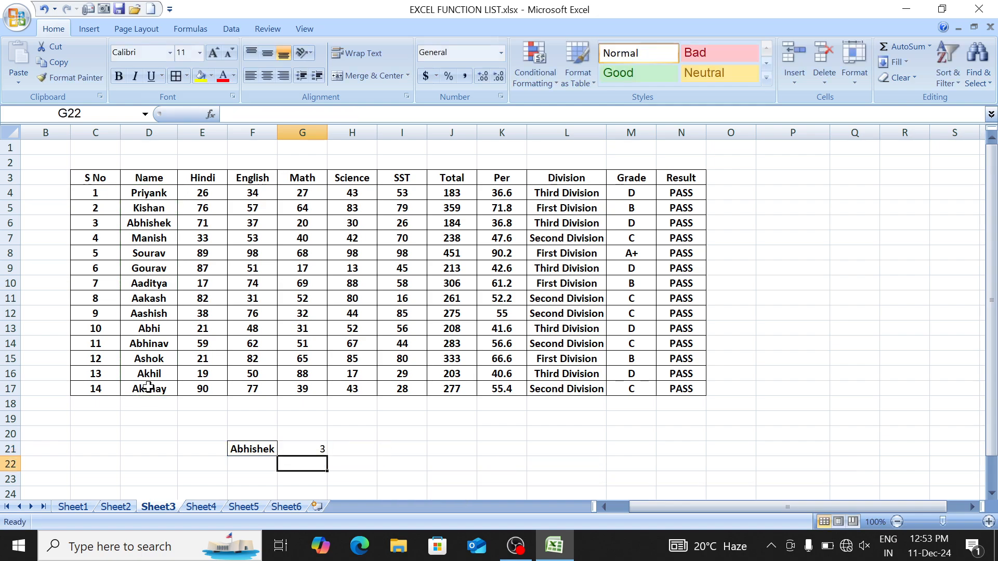
{"action": "key", "text": "Up"}
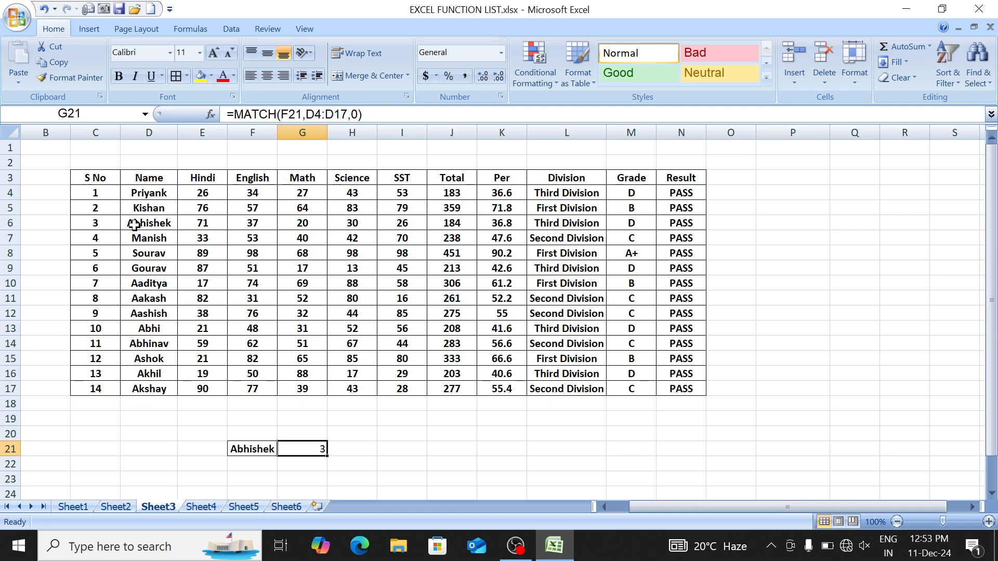
Step: Highlight the Name column entries and the header row of the marks table
{"action": "left_click_drag", "start_coordinate": [145, 193], "coordinate": [153, 388]}
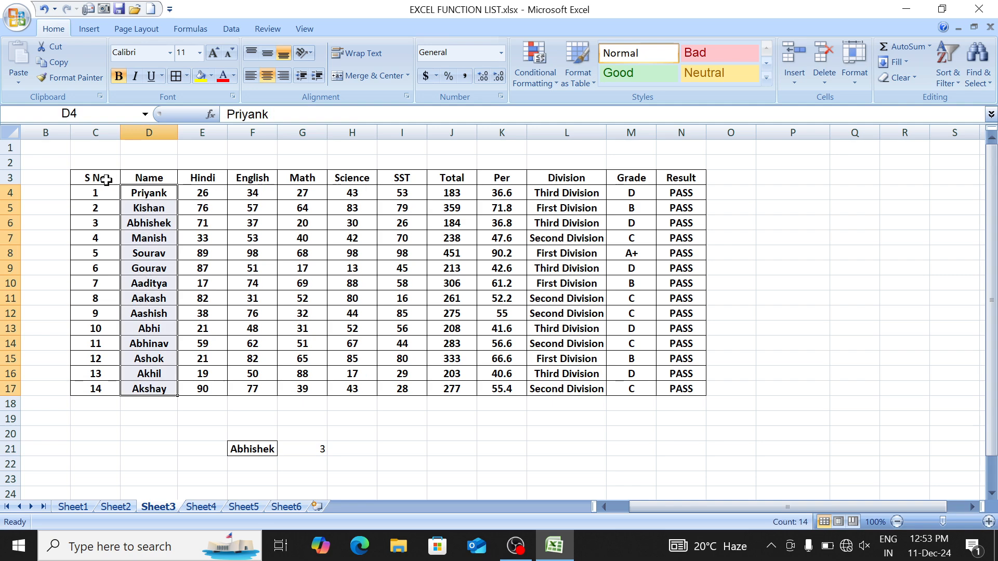
{"action": "left_click_drag", "start_coordinate": [106, 178], "coordinate": [640, 178]}
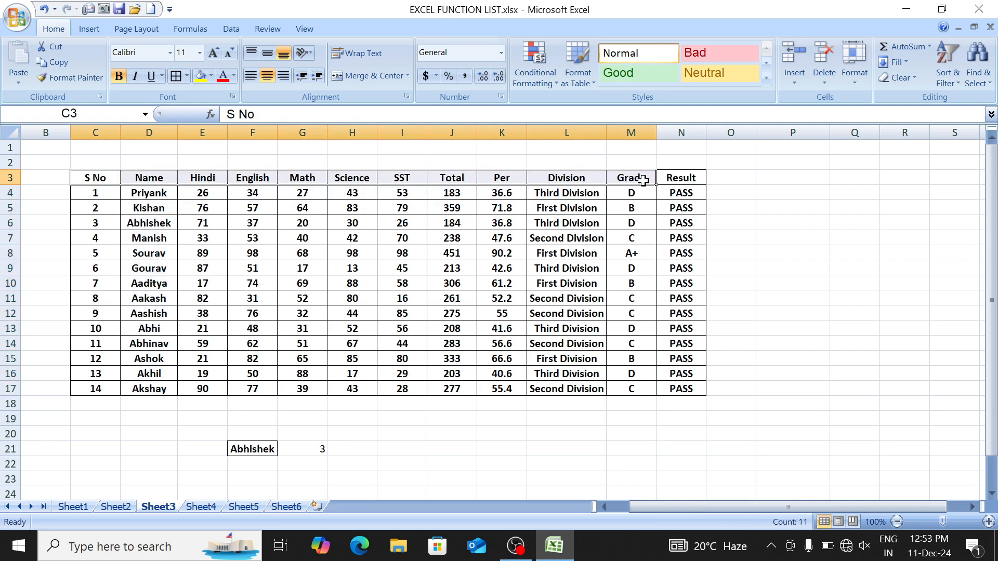
{"action": "left_click", "coordinate": [398, 177]}
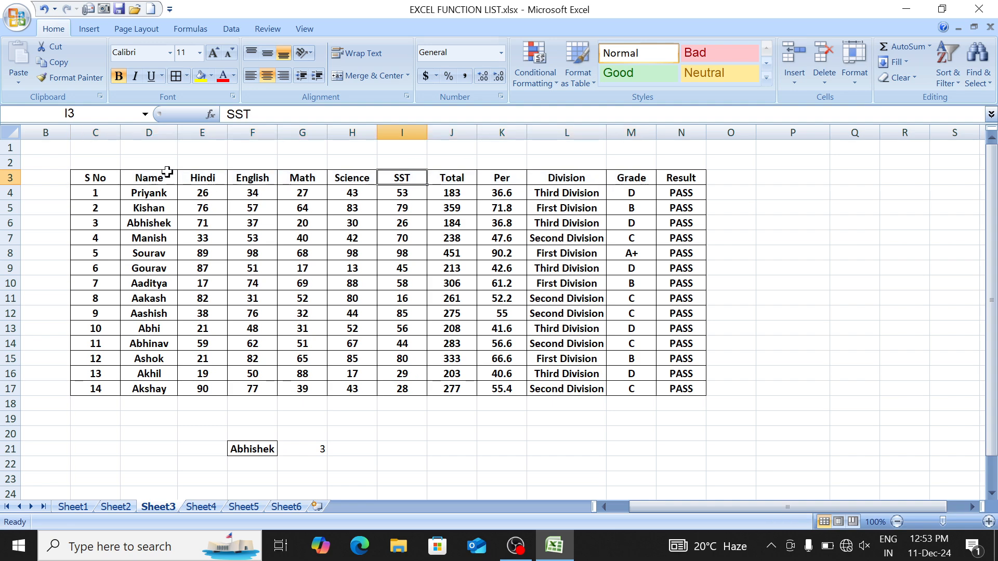
{"action": "left_click", "coordinate": [109, 175]}
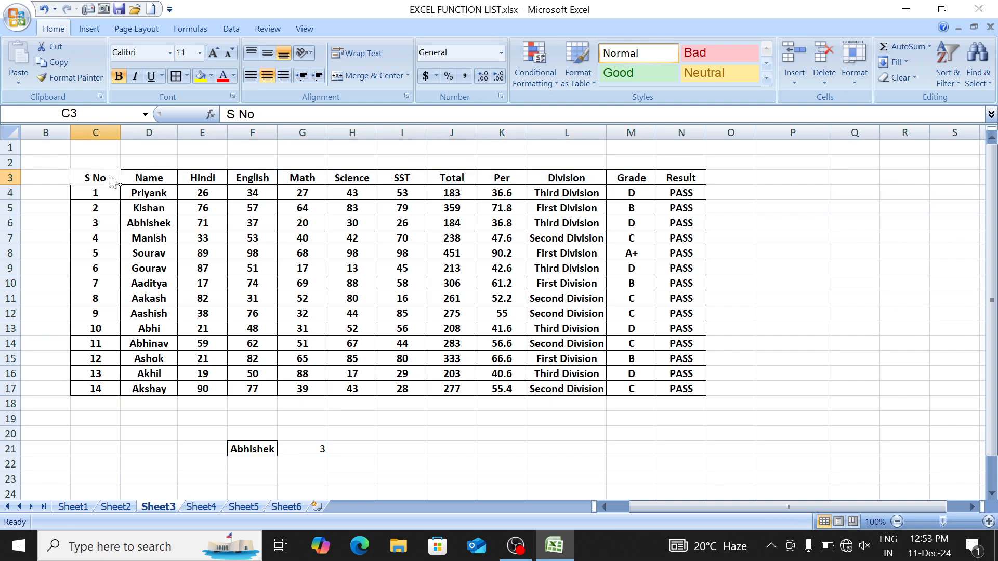
{"action": "key", "text": "ctrl+shift+Right"}
Step: Enter the subject SST in J21 below the table
{"action": "key", "text": "Down"}
{"action": "key", "text": "Down"}
{"action": "key", "text": "Down"}
{"action": "key", "text": "Down"}
{"action": "key", "text": "Down"}
{"action": "key", "text": "Down"}
{"action": "key", "text": "Down"}
{"action": "key", "text": "Down"}
{"action": "key", "text": "Down"}
{"action": "key", "text": "Down"}
{"action": "key", "text": "Down"}
{"action": "key", "text": "Down"}
{"action": "key", "text": "Down"}
{"action": "key", "text": "Down"}
{"action": "key", "text": "Down"}
{"action": "key", "text": "Down"}
{"action": "key", "text": "Right"}
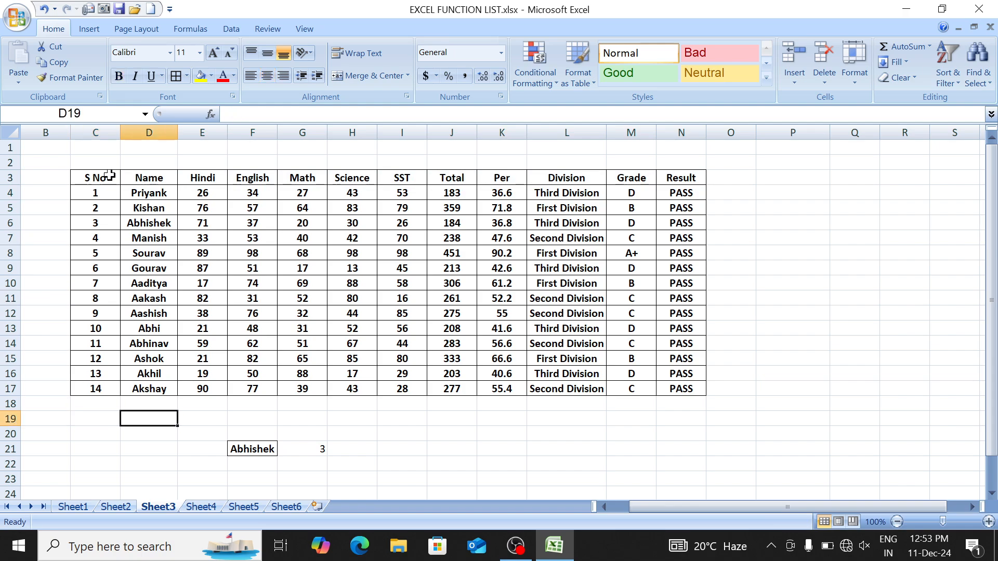
{"action": "key", "text": "Right"}
{"action": "key", "text": "Right"}
{"action": "key", "text": "Down"}
{"action": "key", "text": "Down"}
{"action": "key", "text": "Right"}
{"action": "key", "text": "Right"}
{"action": "key", "text": "Right"}
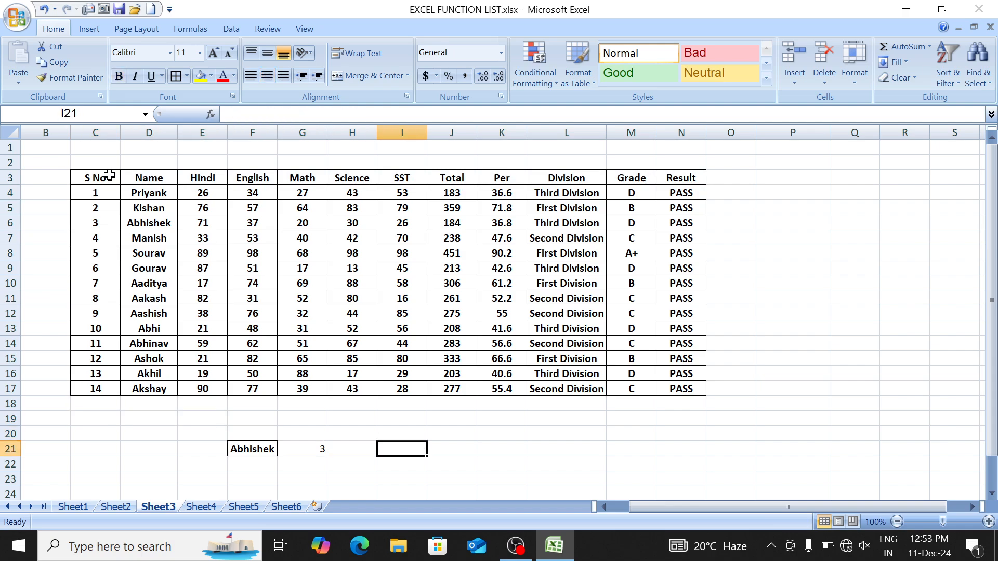
{"action": "key", "text": "Right"}
{"action": "type", "text": "SS"}
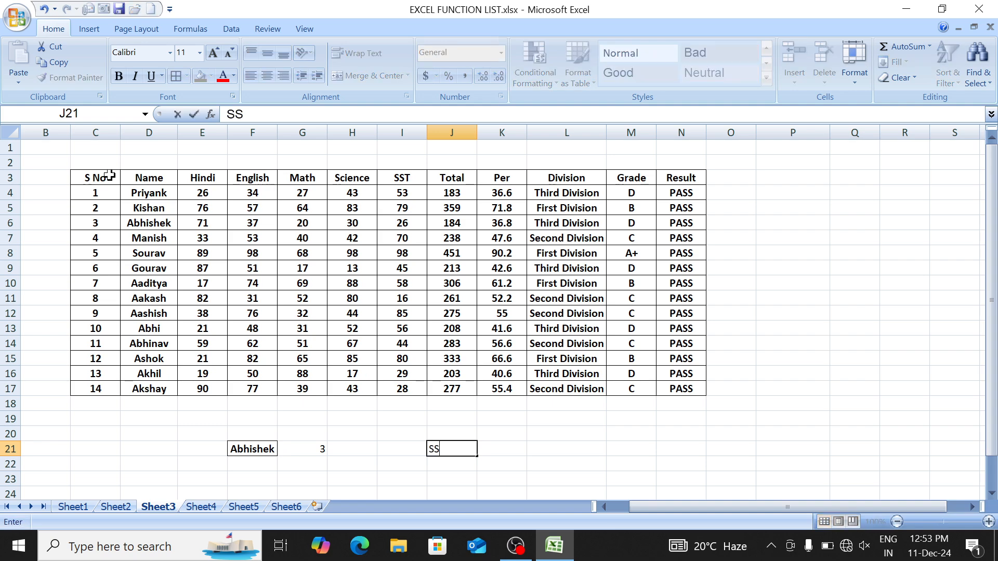
{"action": "key", "text": "Right"}
Step: Enter =MATCH(J21,C3:N4,0) in K21, which returns #N/A
{"action": "type", "text": "="}
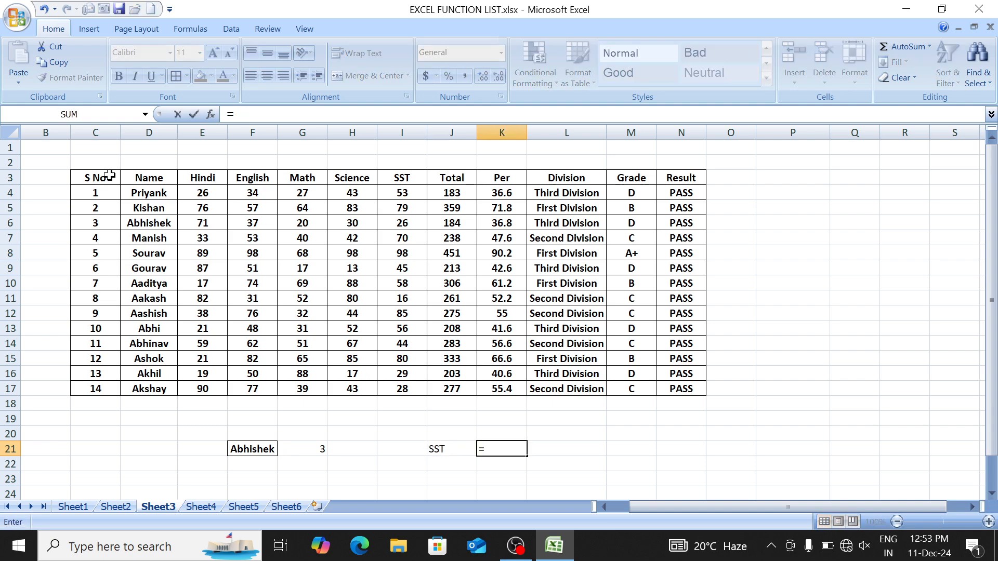
{"action": "type", "text": "mat"}
{"action": "key", "text": "Tab"}
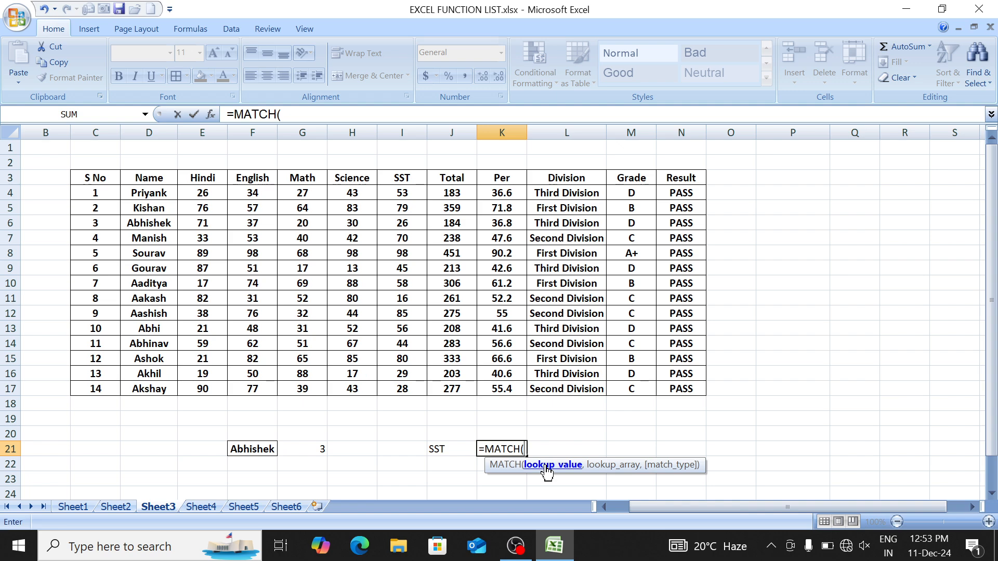
{"action": "left_click", "coordinate": [456, 450]}
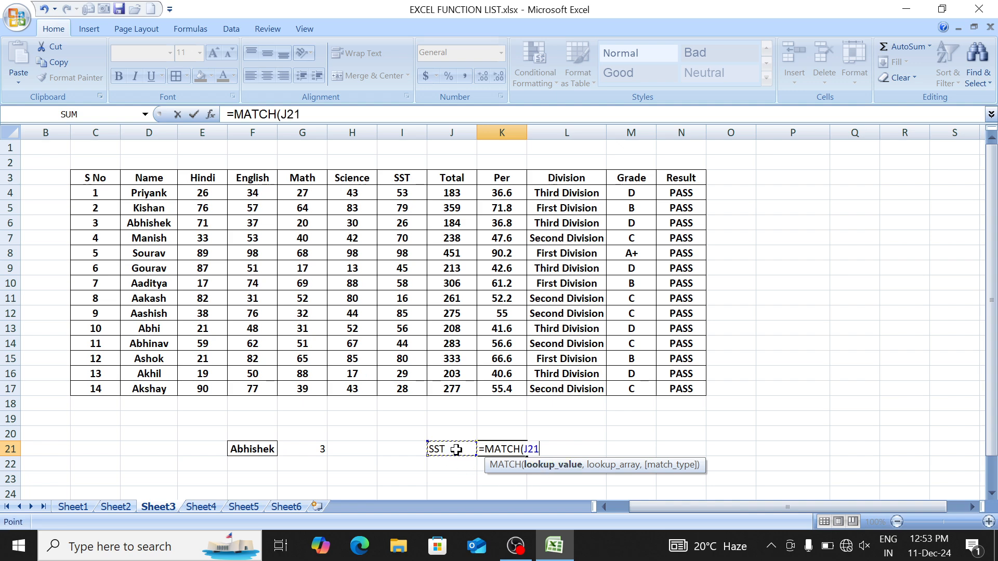
{"action": "type", "text": ","}
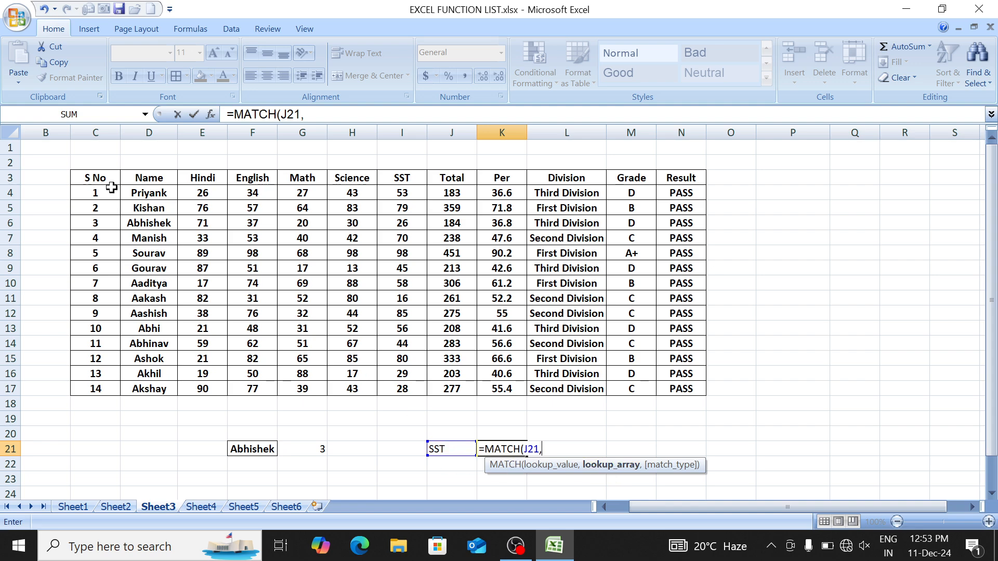
{"action": "left_click_drag", "start_coordinate": [89, 179], "coordinate": [667, 177]}
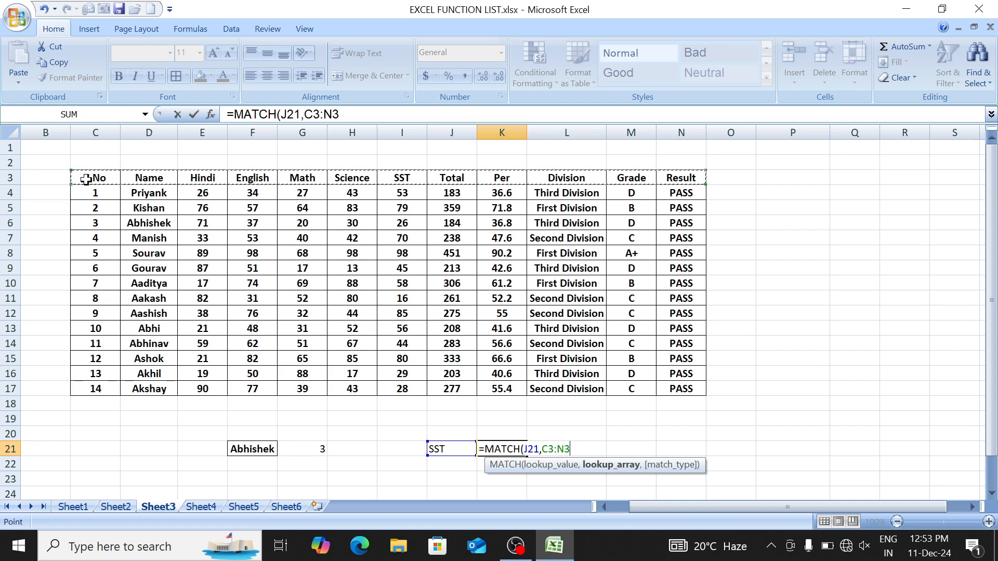
{"action": "left_click_drag", "start_coordinate": [83, 180], "coordinate": [683, 198]}
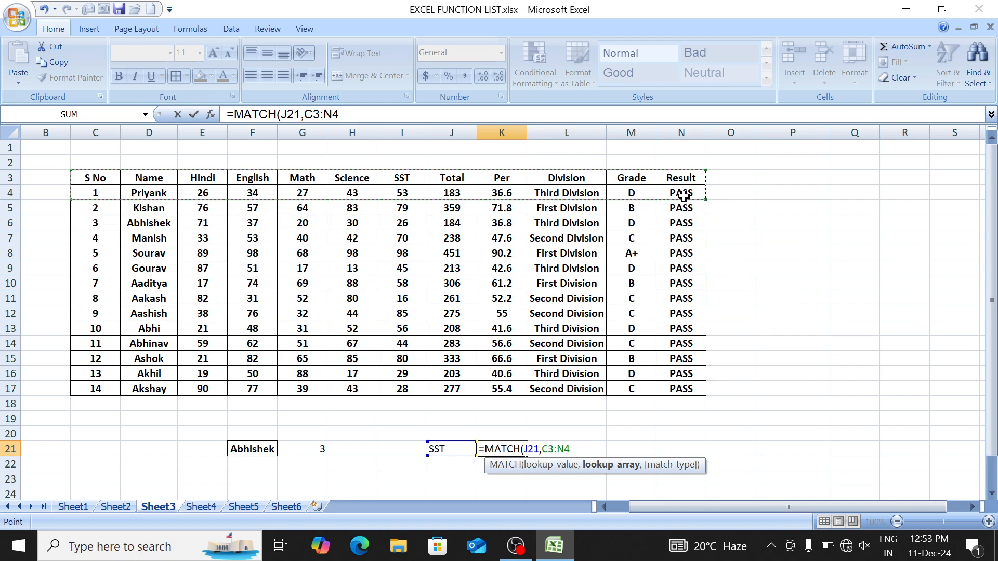
{"action": "type", "text": ",0"}
{"action": "key", "text": "Return"}
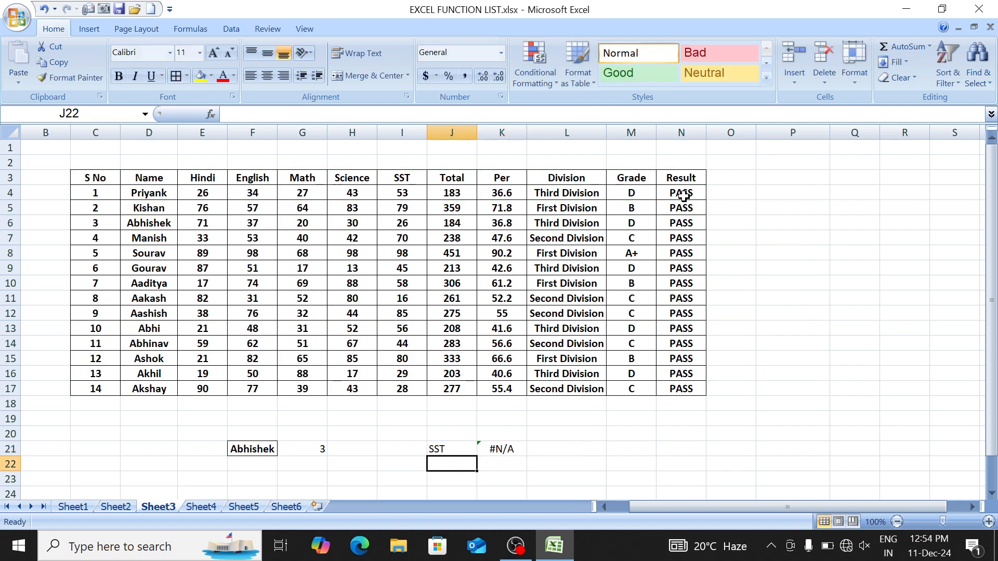
{"action": "key", "text": "Up"}
{"action": "key", "text": "Right"}
Step: Re-enter K21 as =MATCH(J21,C3:N3,0) to find SST's header position
{"action": "type", "text": "=mat"}
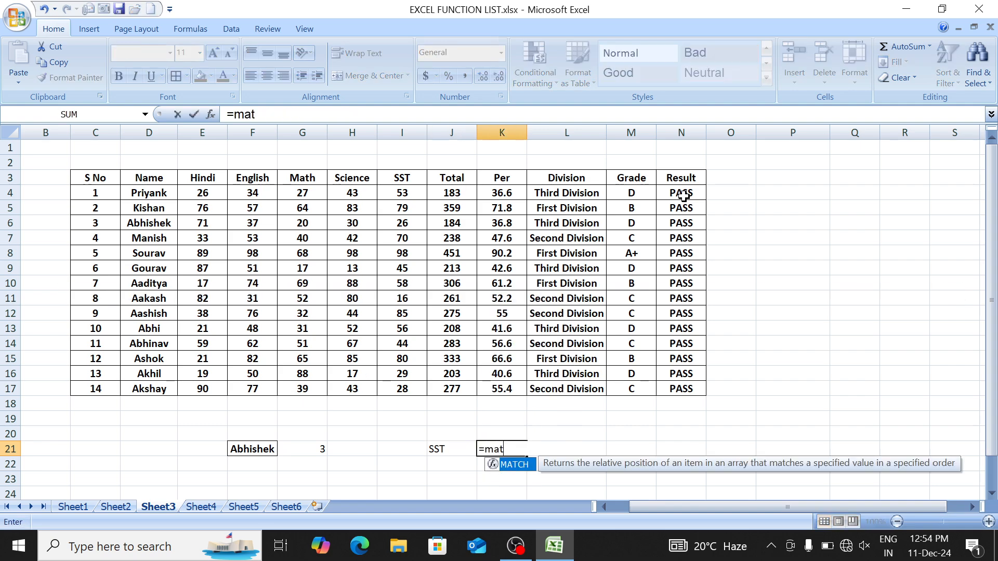
{"action": "key", "text": "Tab"}
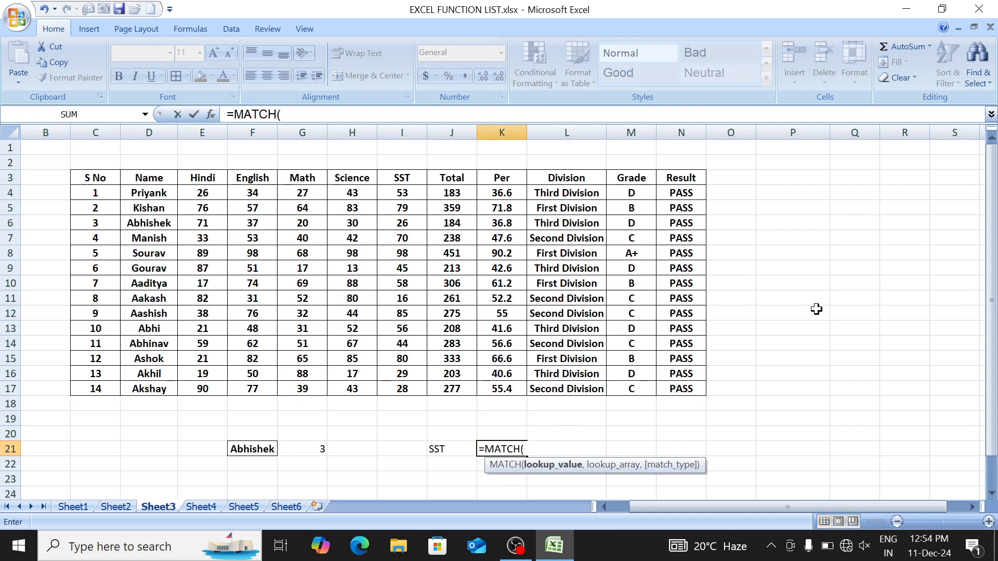
{"action": "left_click", "coordinate": [454, 448]}
{"action": "type", "text": ","}
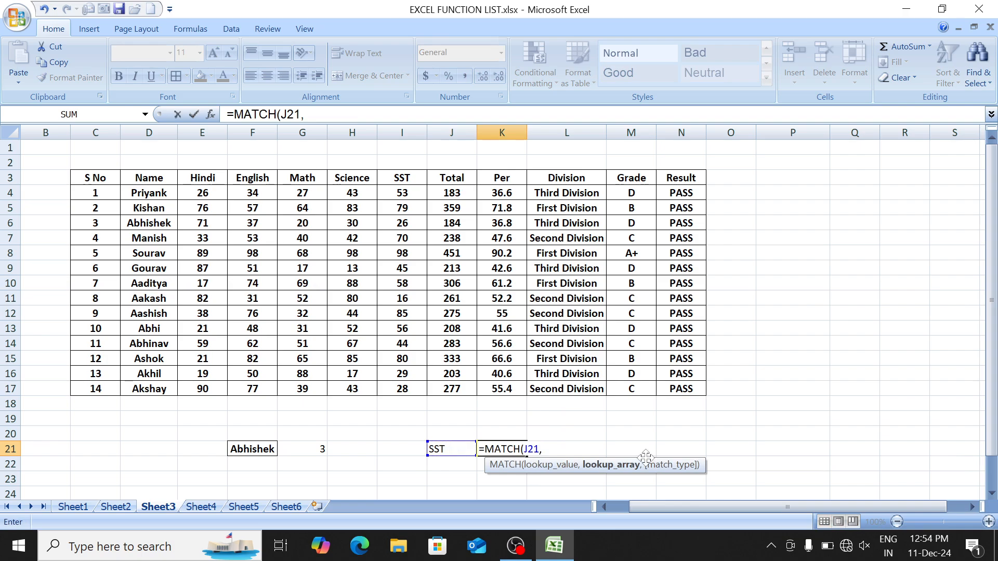
{"action": "left_click_drag", "start_coordinate": [86, 178], "coordinate": [662, 175]}
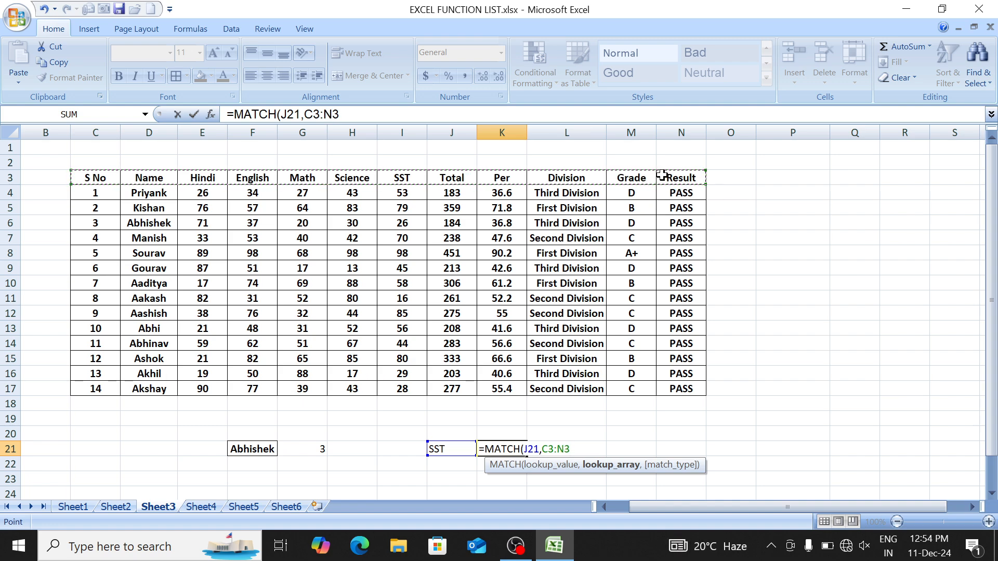
{"action": "type", "text": ","}
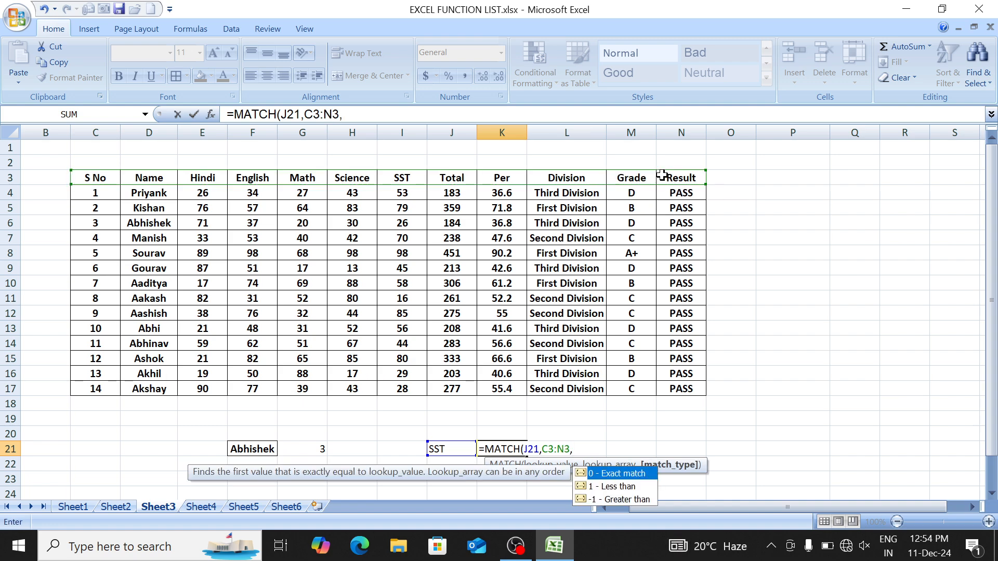
{"action": "type", "text": "0)"}
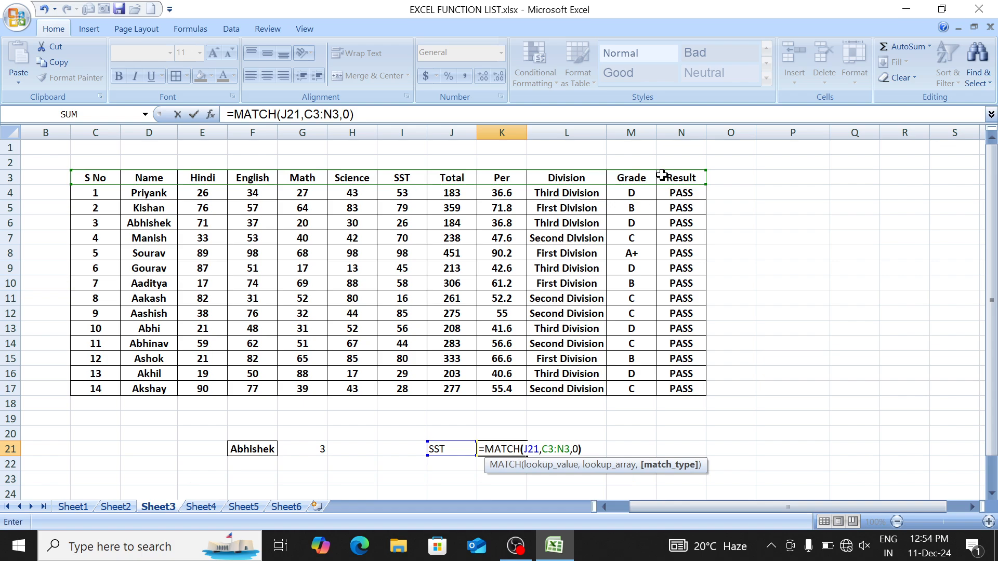
{"action": "key", "text": "Return"}
Step: Change the subject in J21 to Hindi, so K21 returns 3
{"action": "key", "text": "Up"}
{"action": "key", "text": "Left"}
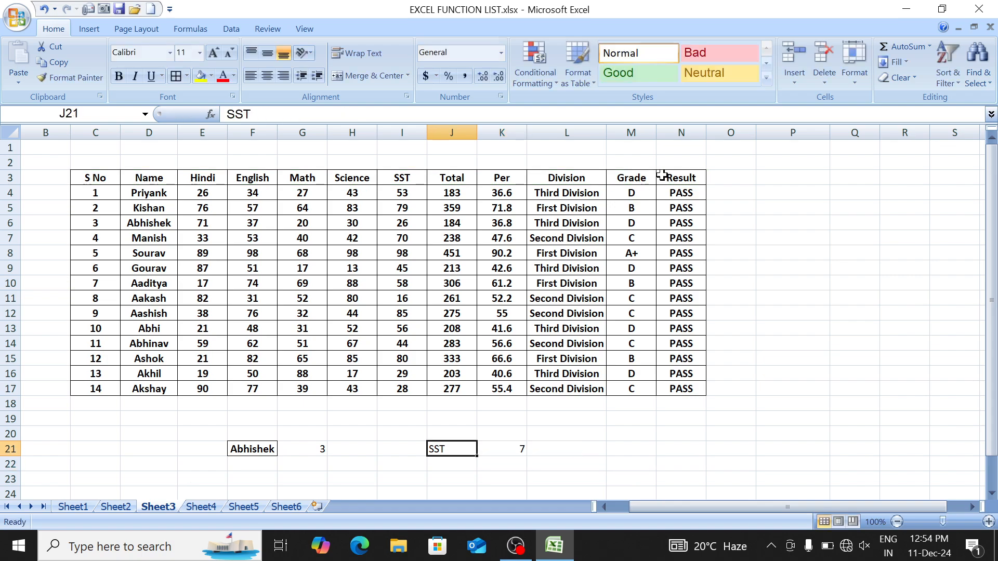
{"action": "type", "text": "H"}
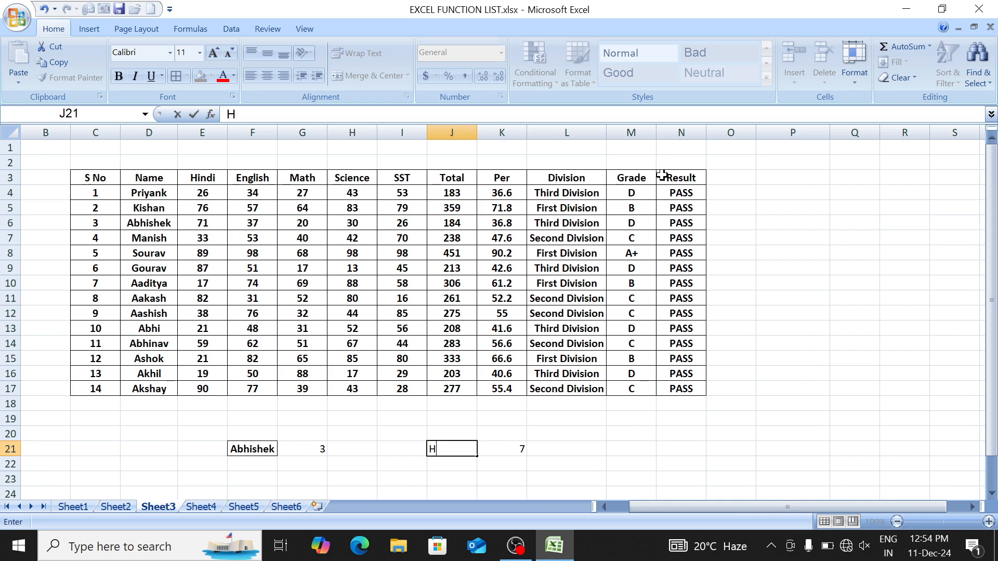
{"action": "type", "text": "ondi"}
{"action": "key", "text": "Return"}
{"action": "key", "text": "Up"}
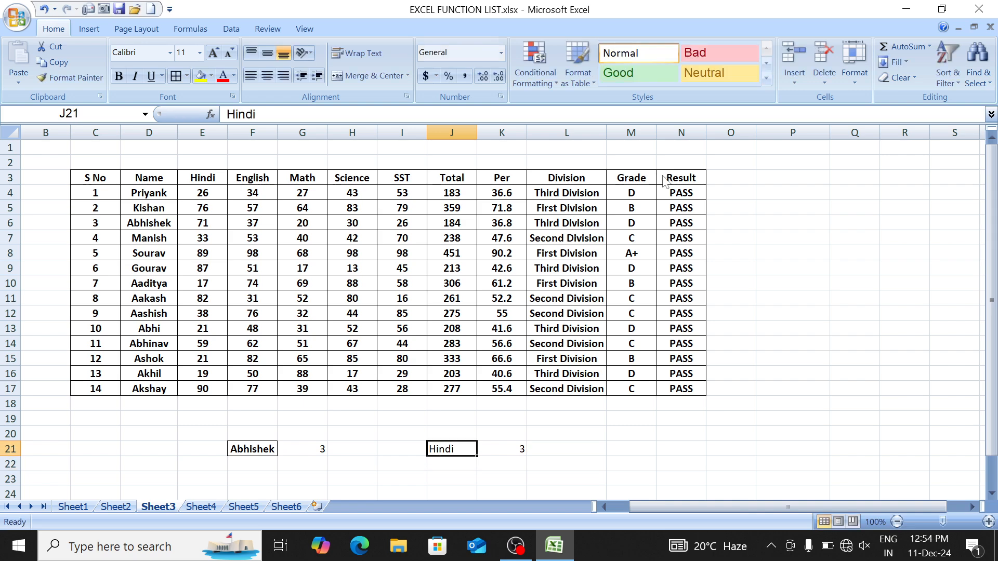
Step: Test the name lookup in F21 with aakash, then the unlisted name sachin
{"action": "key", "text": "Left"}
{"action": "key", "text": "Left"}
{"action": "key", "text": "Left"}
{"action": "key", "text": "Left"}
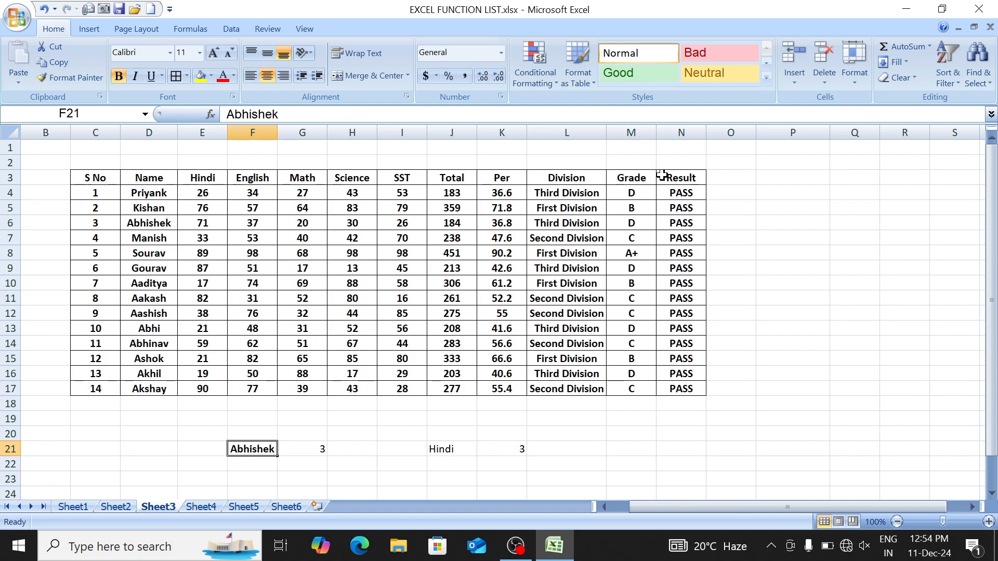
{"action": "type", "text": "aakash"}
{"action": "key", "text": "Return"}
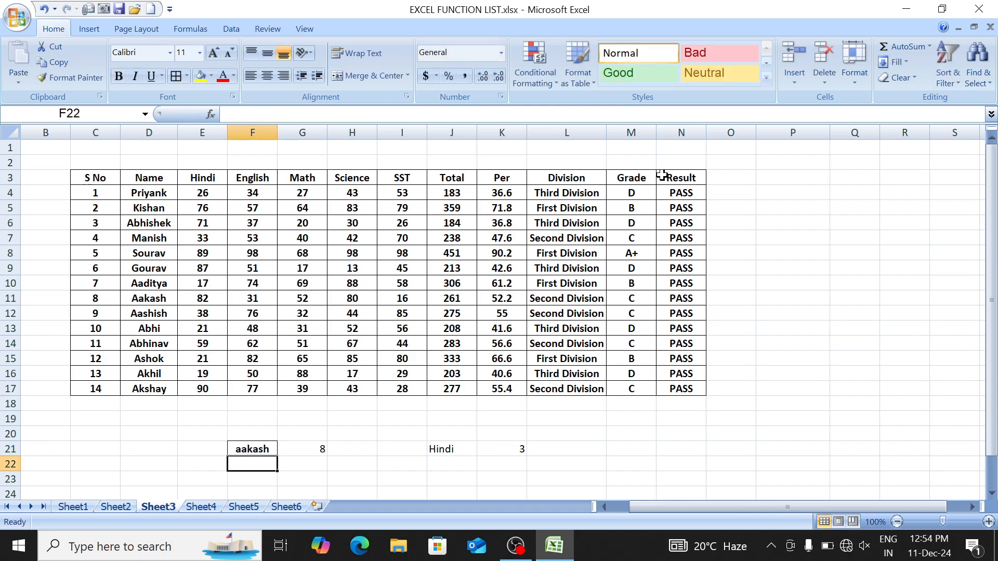
{"action": "key", "text": "Up"}
{"action": "key", "text": "Right"}
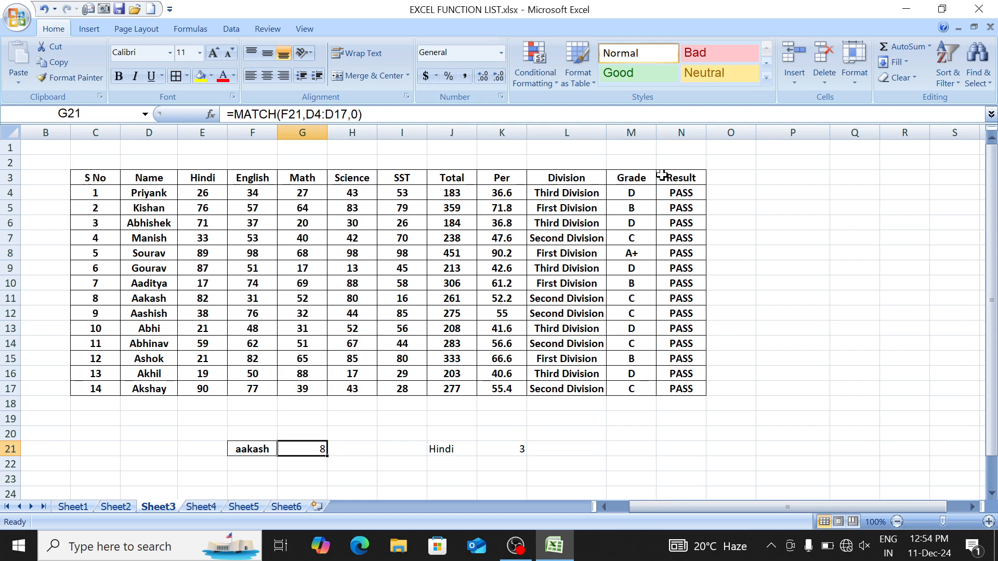
{"action": "key", "text": "Left"}
{"action": "type", "text": "kjsda"}
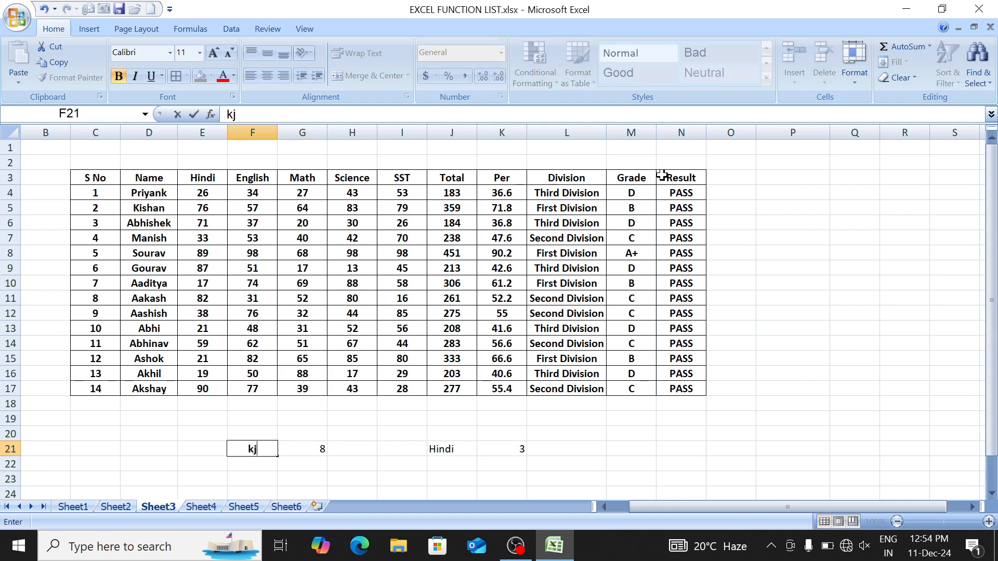
{"action": "key", "text": "BackSpace"}
{"action": "key", "text": "BackSpace"}
{"action": "key", "text": "BackSpace"}
{"action": "key", "text": "BackSpace"}
{"action": "key", "text": "BackSpace"}
{"action": "type", "text": "sachin"}
{"action": "key", "text": "Return"}
{"action": "key", "text": "Up"}
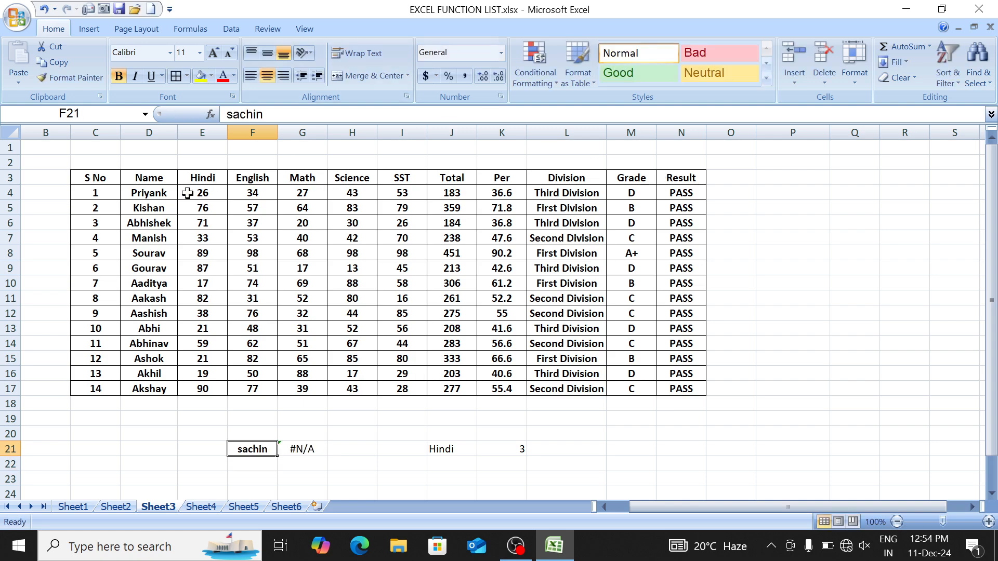
Step: Show the name list D4:D17 and F21, then go to Sheet1's function list
{"action": "left_click_drag", "start_coordinate": [147, 191], "coordinate": [151, 392]}
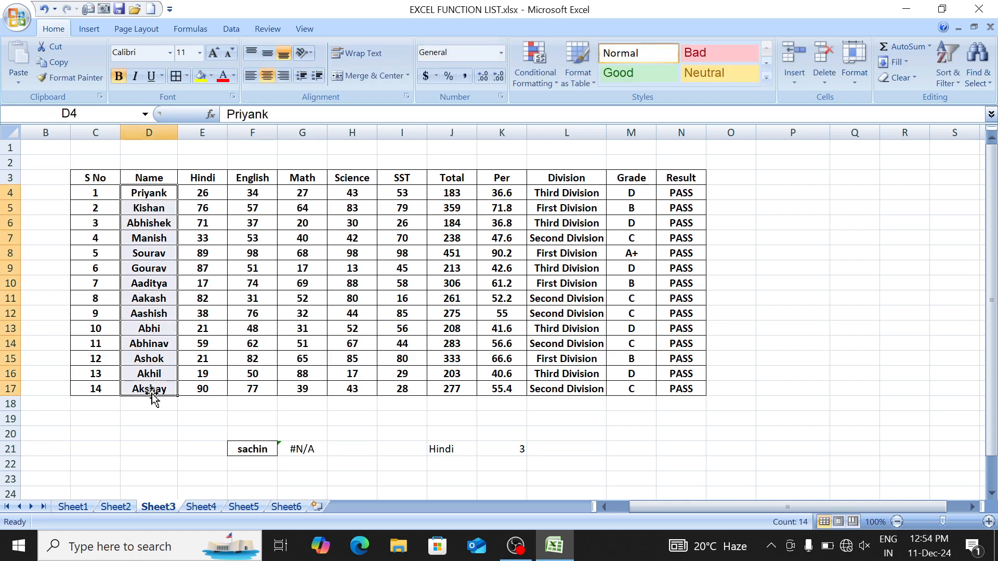
{"action": "left_click", "coordinate": [309, 448]}
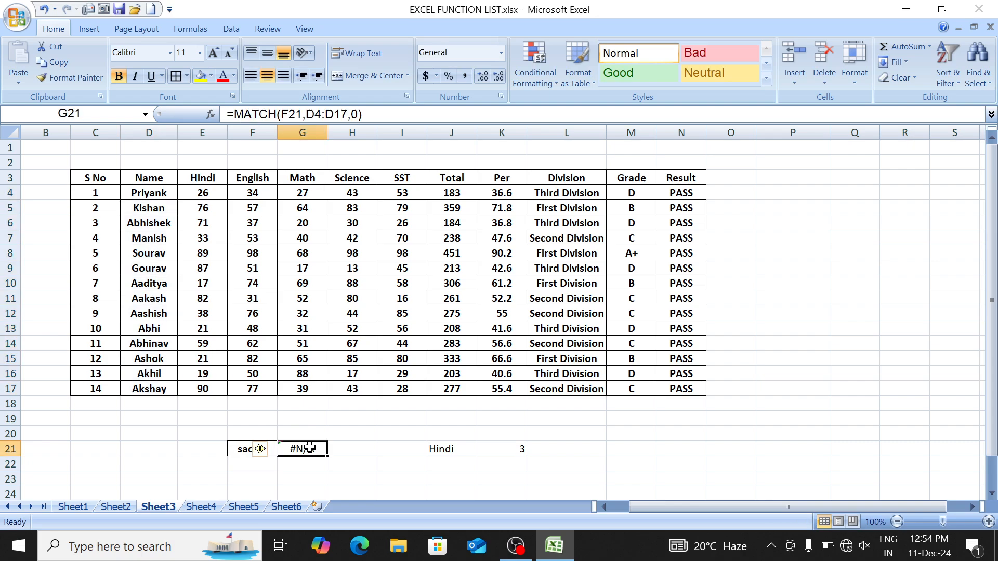
{"action": "left_click", "coordinate": [237, 446]}
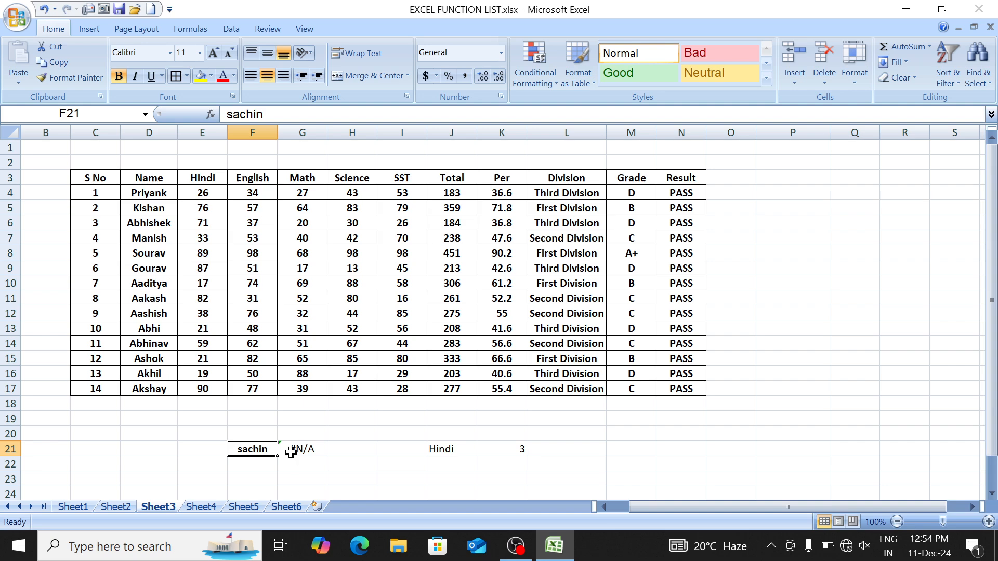
{"action": "key", "text": "ctrl+Page_Up"}
{"action": "key", "text": "ctrl+Page_Up"}
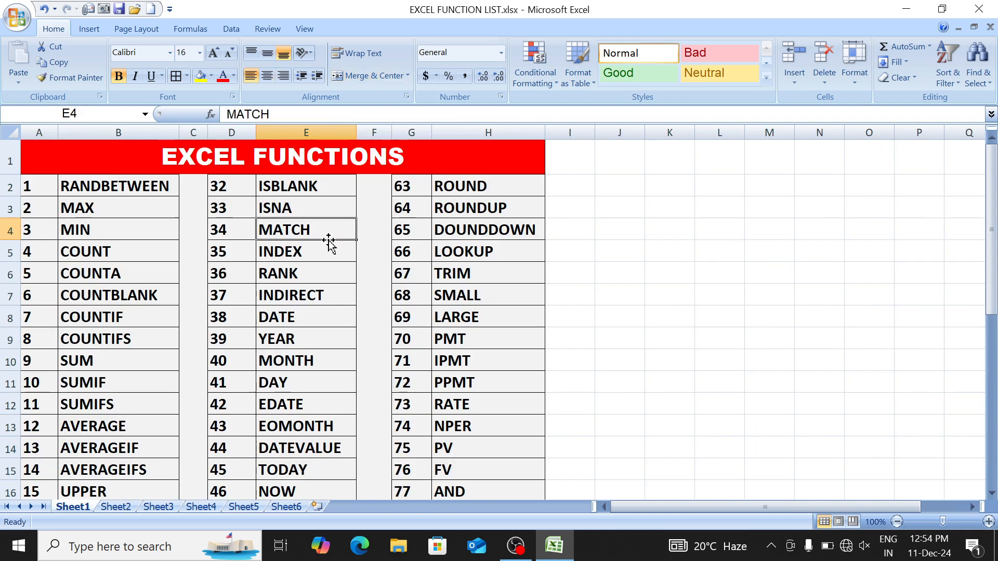
Step: Wrap G21's MATCH formula in ISNA, so it shows TRUE for sachin
{"action": "left_click", "coordinate": [327, 201]}
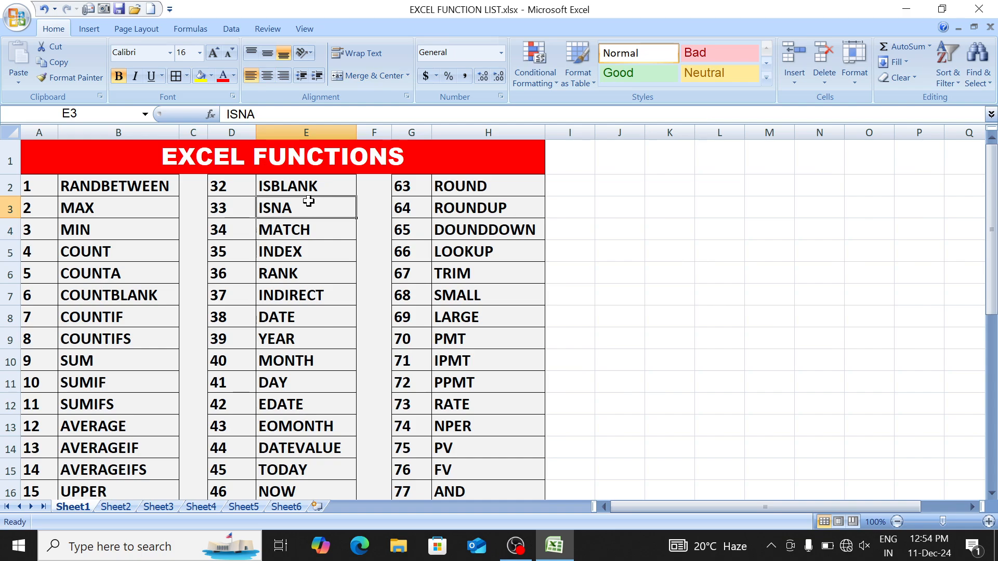
{"action": "key", "text": "ctrl+Page_Down"}
{"action": "key", "text": "ctrl+Page_Down"}
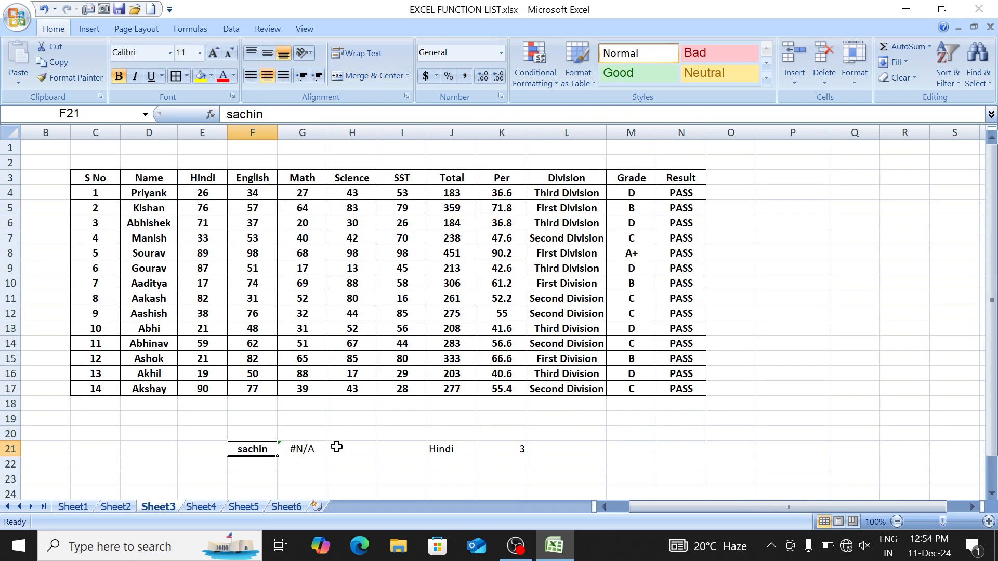
{"action": "left_click", "coordinate": [308, 448]}
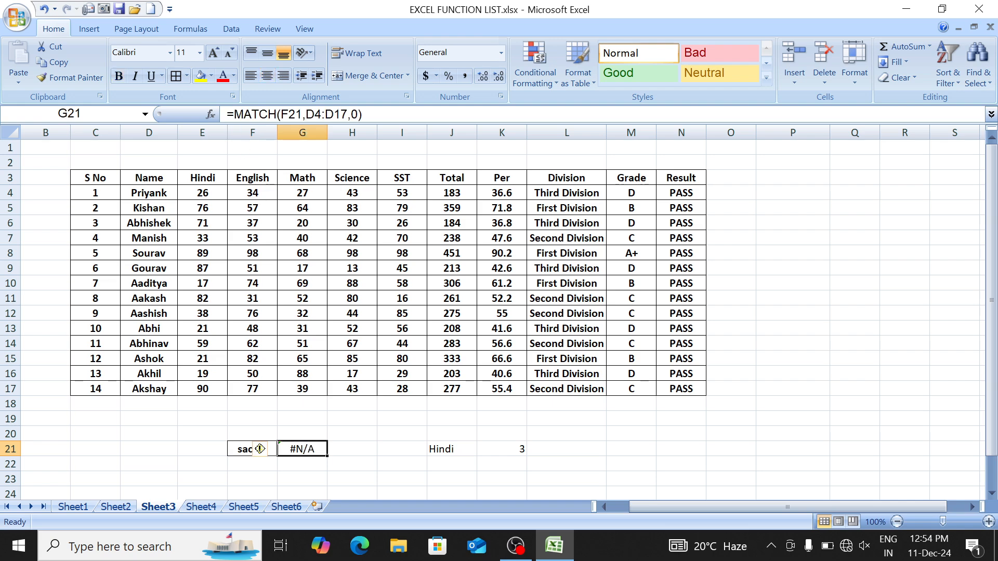
{"action": "left_click", "coordinate": [232, 114]}
{"action": "type", "text": "is"}
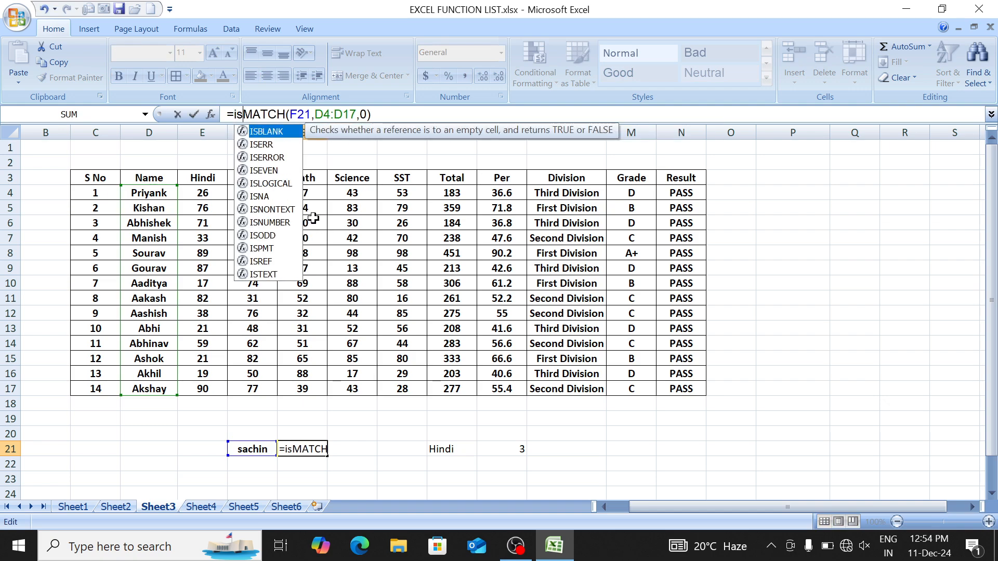
{"action": "type", "text": "n"}
{"action": "key", "text": "Tab"}
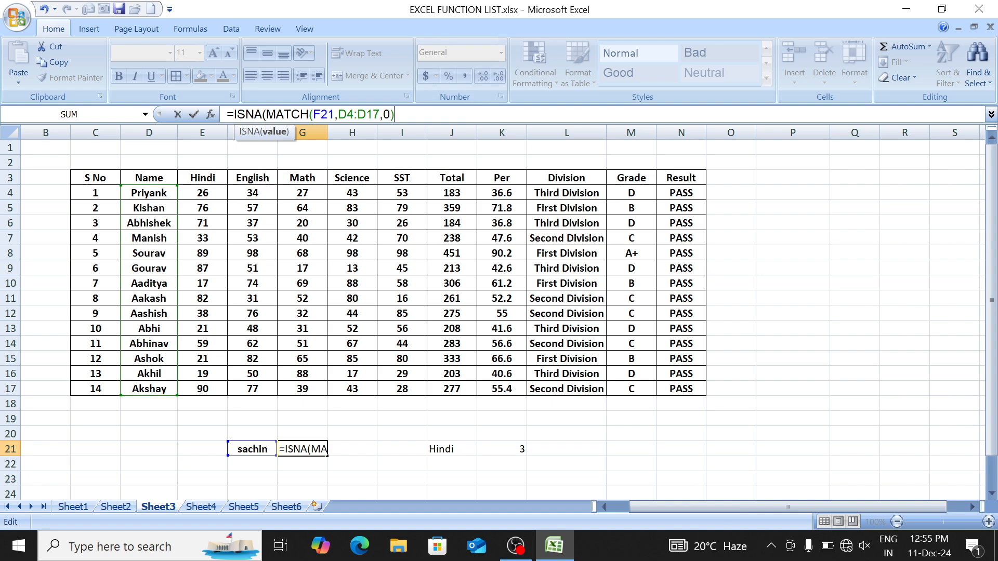
{"action": "left_click", "coordinate": [395, 114]}
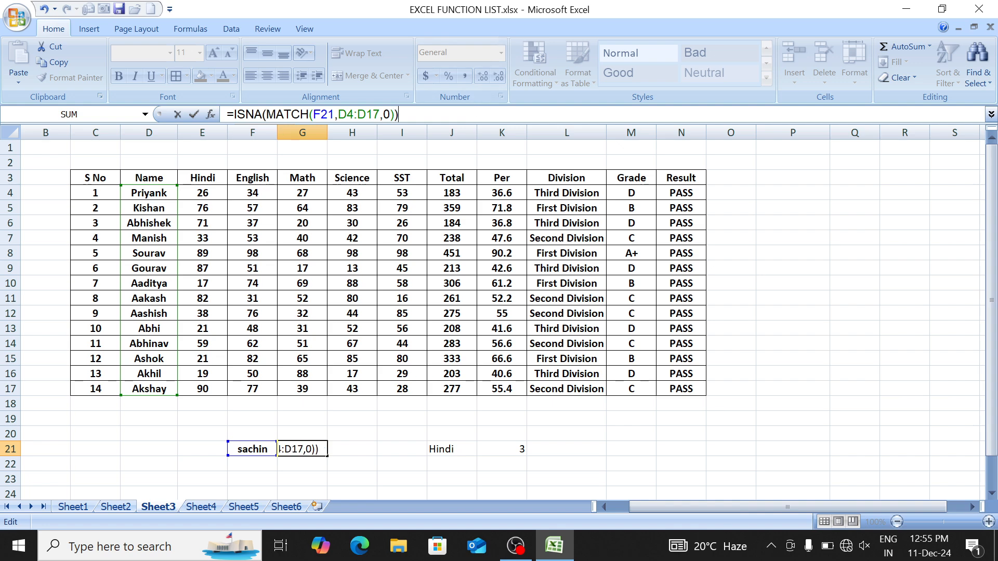
{"action": "key", "text": "Return"}
{"action": "key", "text": "Up"}
Step: Test F21 with the listed name abhi (FALSE), then restore sachin
{"action": "key", "text": "Left"}
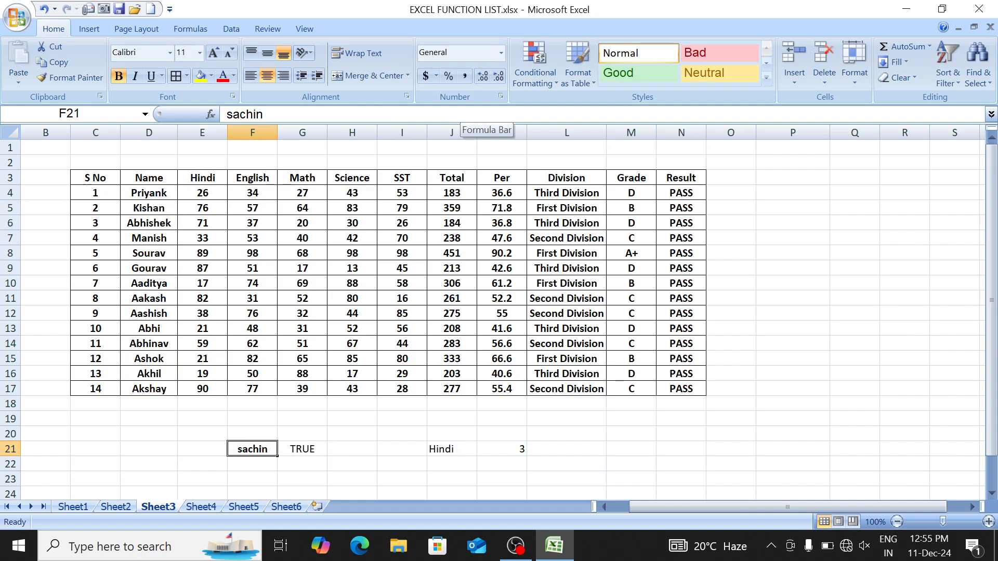
{"action": "type", "text": "abhi"}
{"action": "key", "text": "Return"}
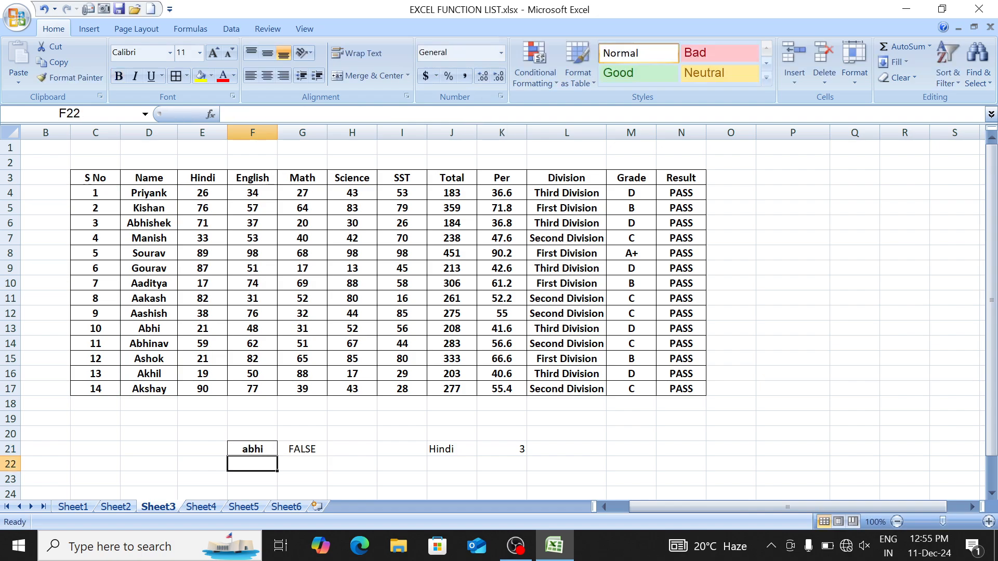
{"action": "key", "text": "Up"}
{"action": "type", "text": "sachin"}
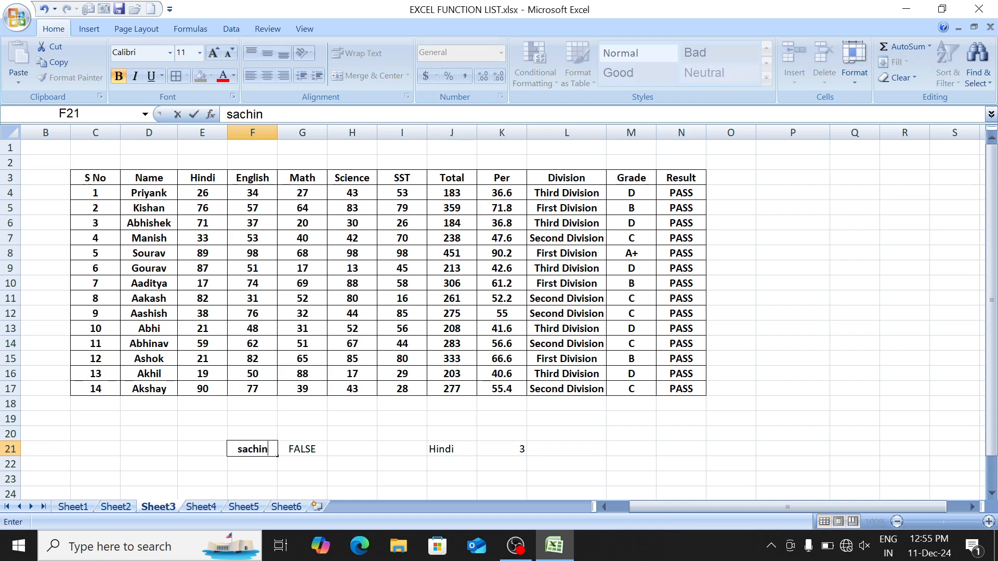
{"action": "key", "text": "Return"}
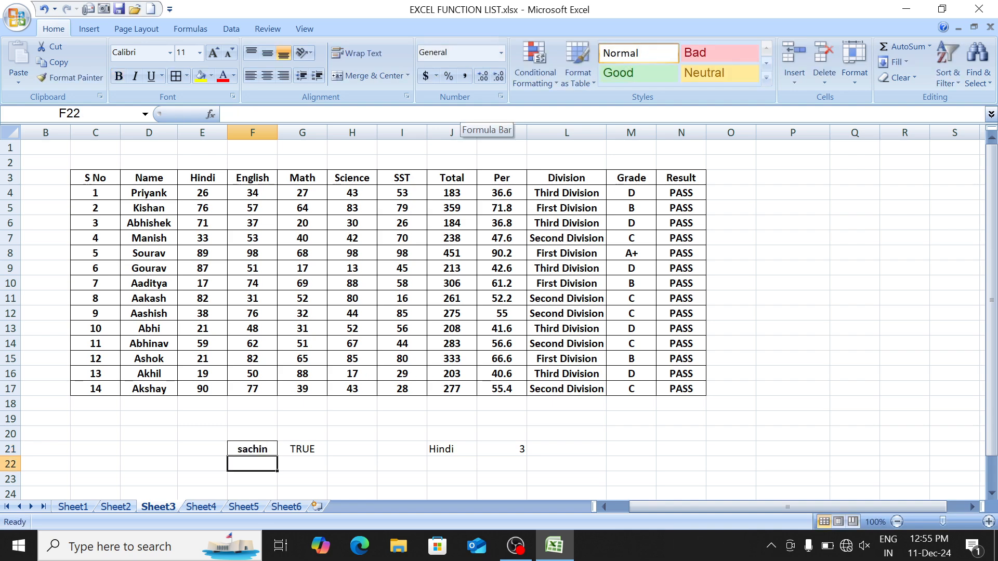
{"action": "key", "text": "Right"}
{"action": "key", "text": "Up"}
Step: Enter =MATCH(F21,D4:D17,0) in G21
{"action": "type", "text": "="}
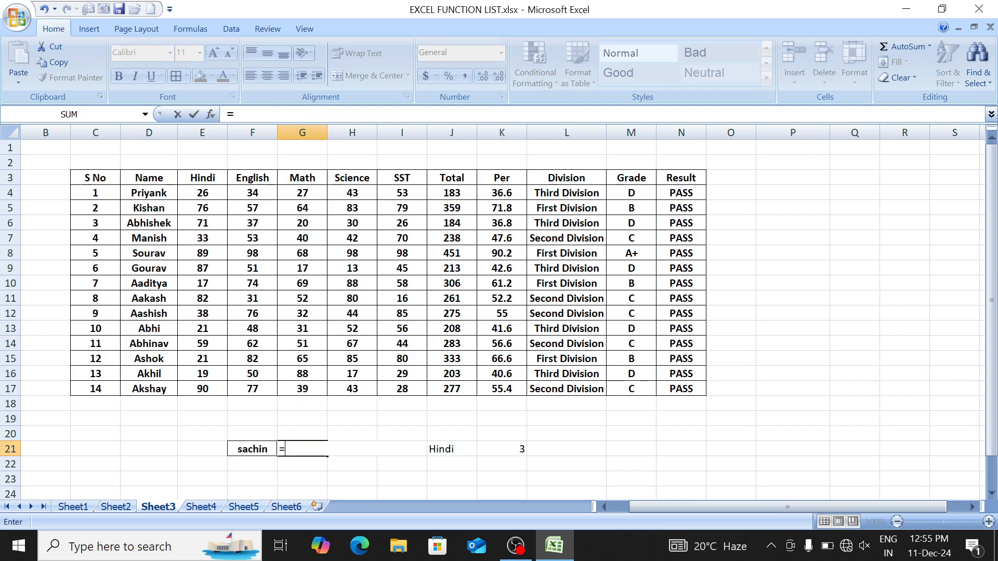
{"action": "type", "text": "matc"}
{"action": "key", "text": "Tab"}
{"action": "type", "text": "F21"}
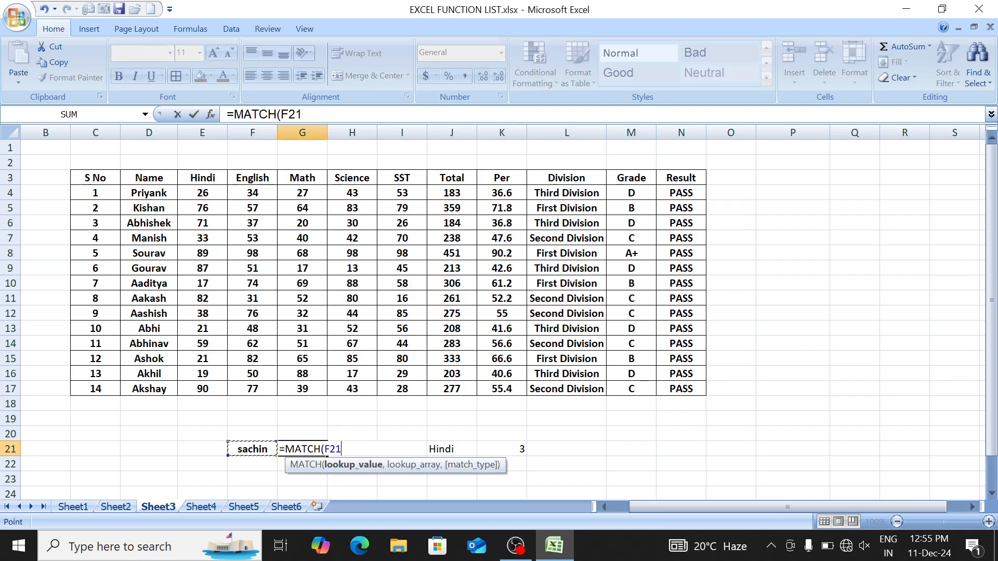
{"action": "type", "text": "m,"}
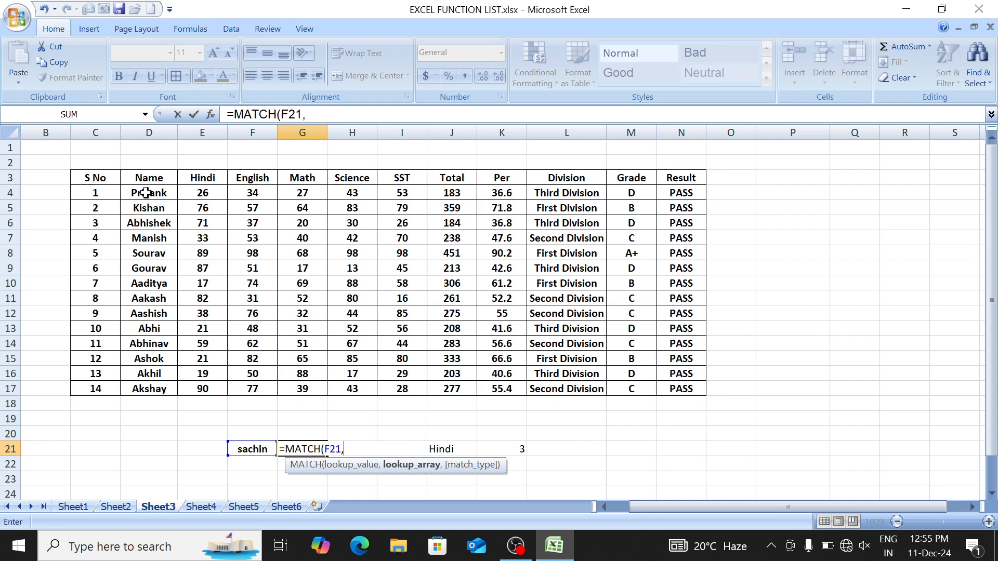
{"action": "left_click_drag", "start_coordinate": [145, 193], "coordinate": [148, 389]}
{"action": "type", "text": ","}
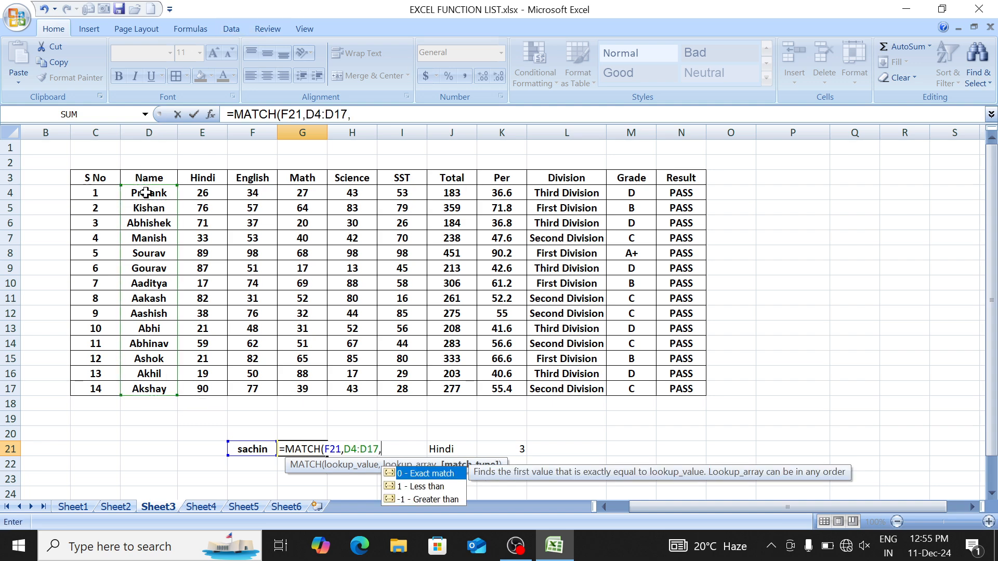
{"action": "type", "text": "0)"}
{"action": "key", "text": "Return"}
{"action": "key", "text": "Up"}
{"action": "key", "text": "Left"}
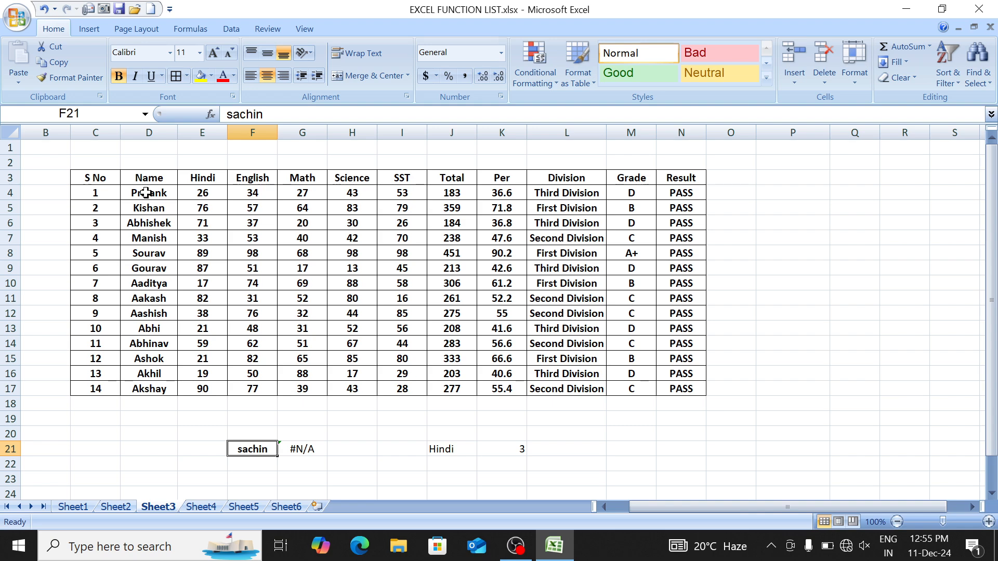
Step: Wrap G21's formula in IFERROR with "Not Found" as the fallback
{"action": "key", "text": "Right"}
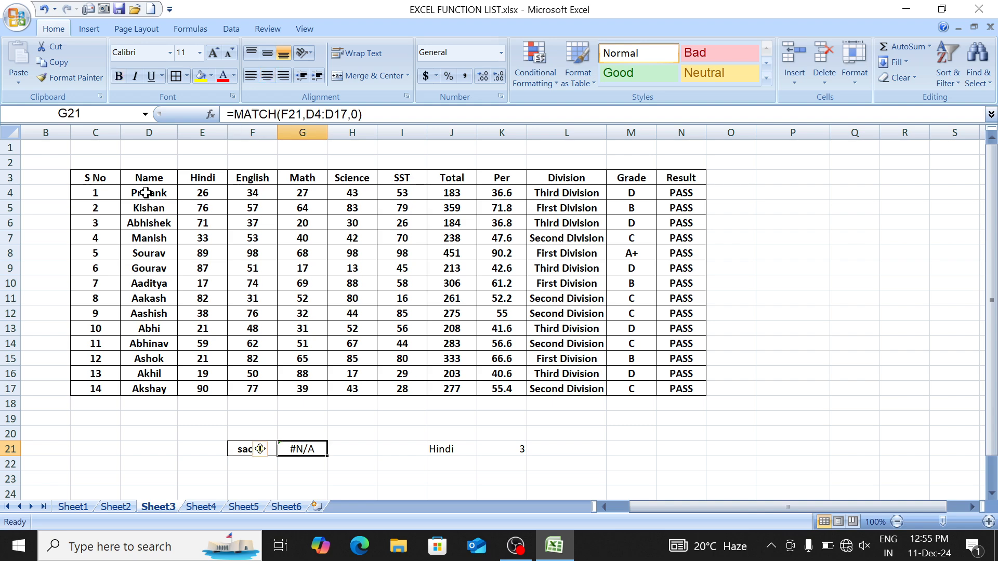
{"action": "key", "text": "F2"}
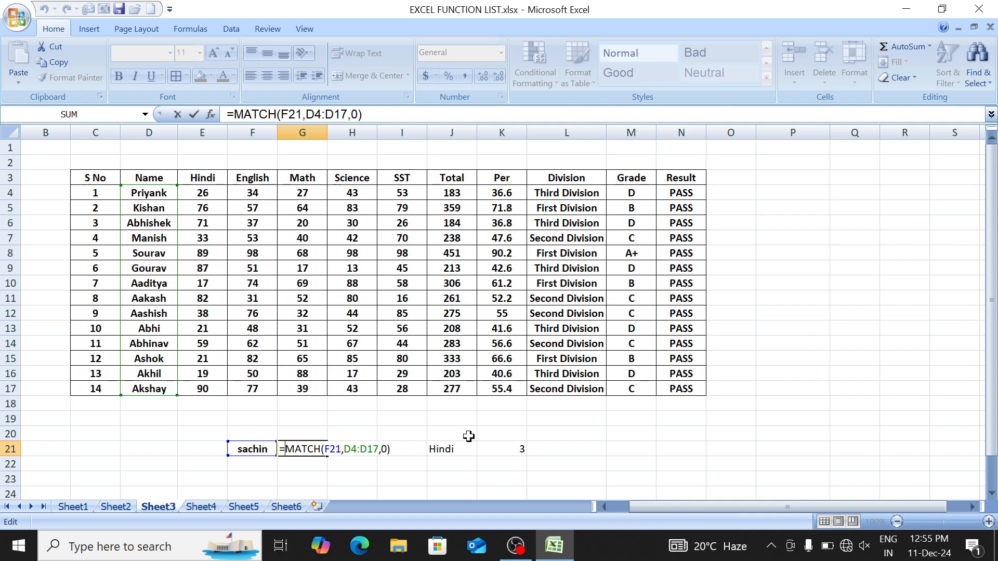
{"action": "type", "text": "if"}
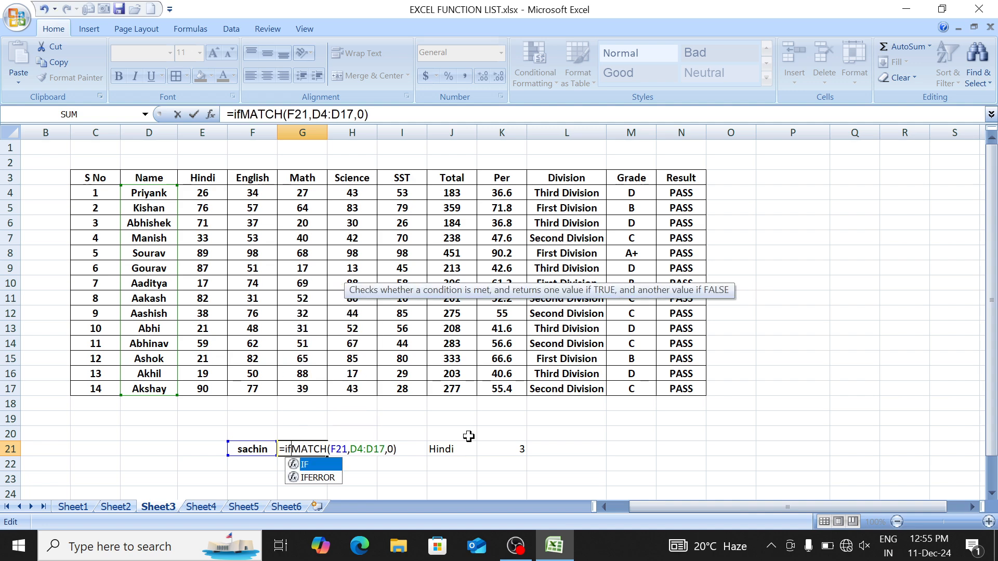
{"action": "key", "text": "Down"}
{"action": "key", "text": "Tab"}
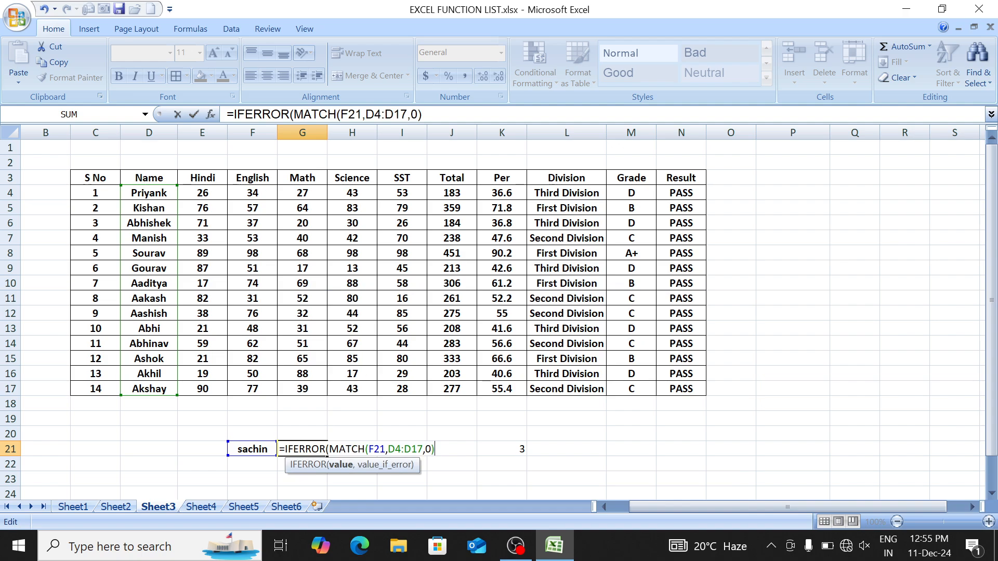
{"action": "type", "text": ","}
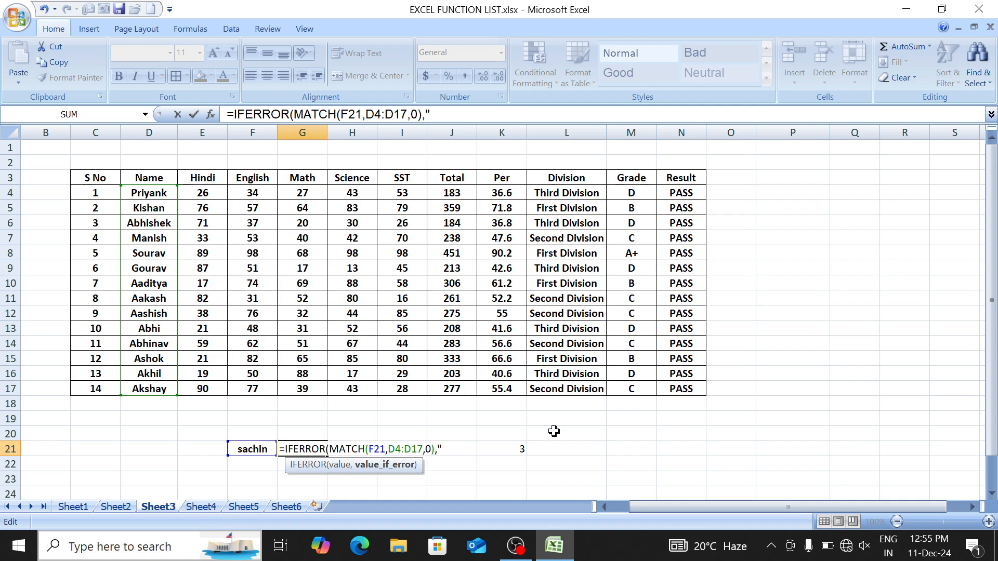
{"action": "type", "text": "Not Fou"}
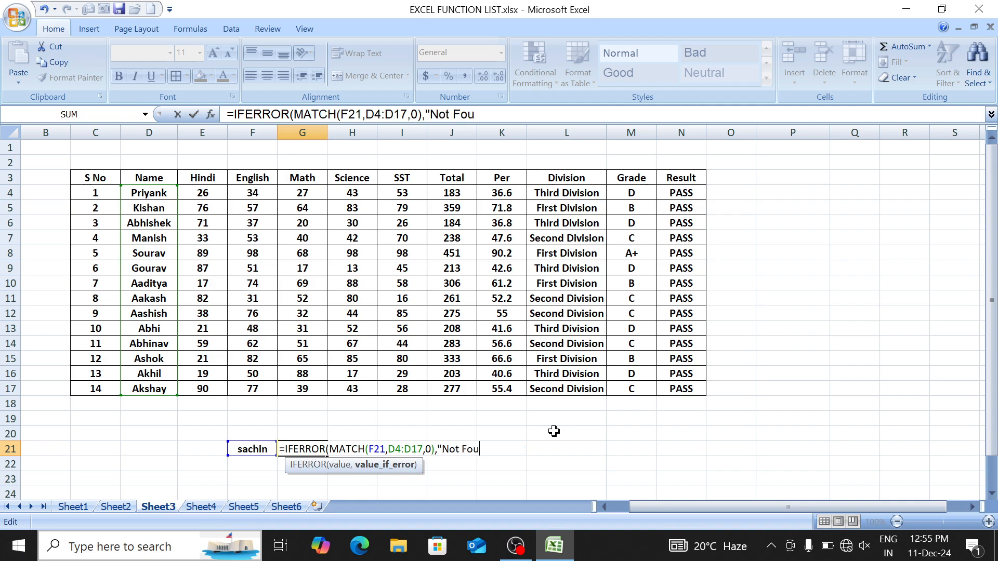
{"action": "type", "text": "nd\")"}
{"action": "key", "text": "Return"}
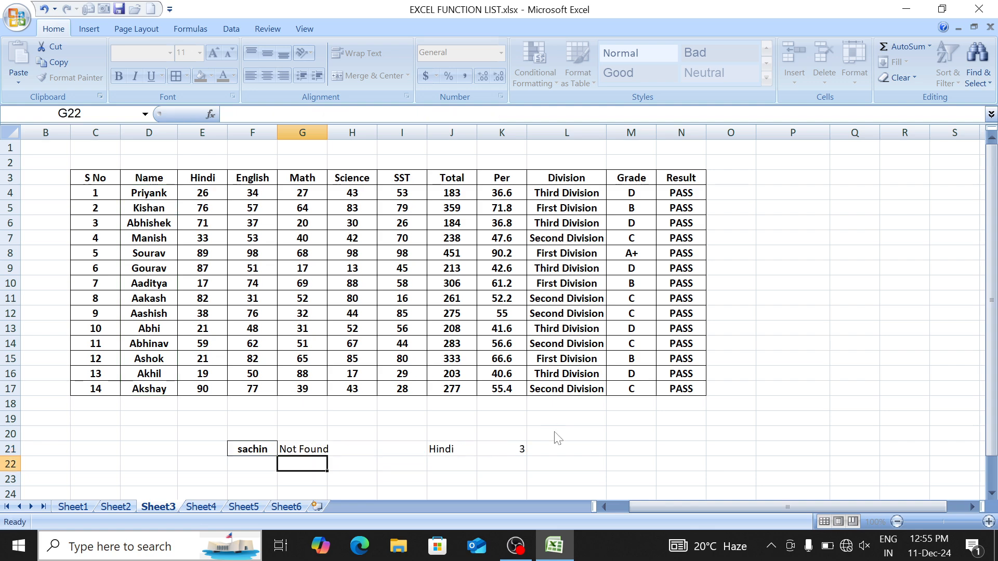
{"action": "key", "text": "Up"}
{"action": "key", "text": "Left"}
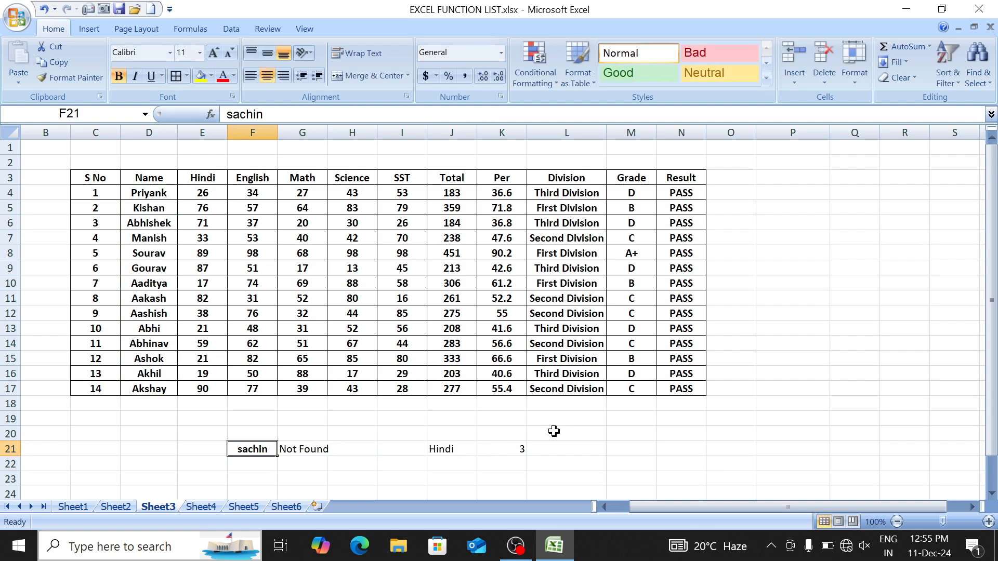
Step: Test F21 with Sourav (5), Kishan (2) and unlisted Deepanshu (Not Found)
{"action": "type", "text": "Sourav"}
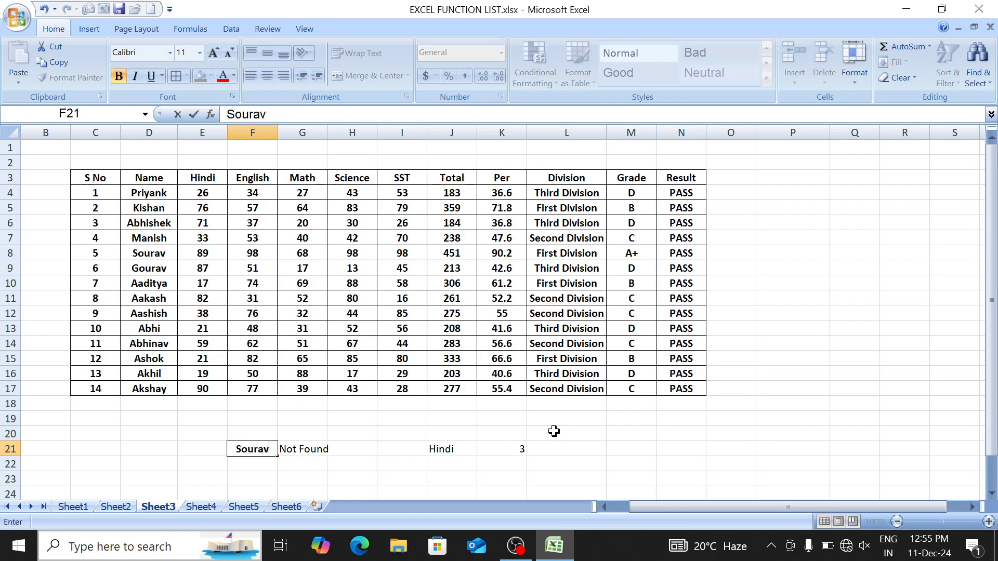
{"action": "key", "text": "Return"}
{"action": "key", "text": "Up"}
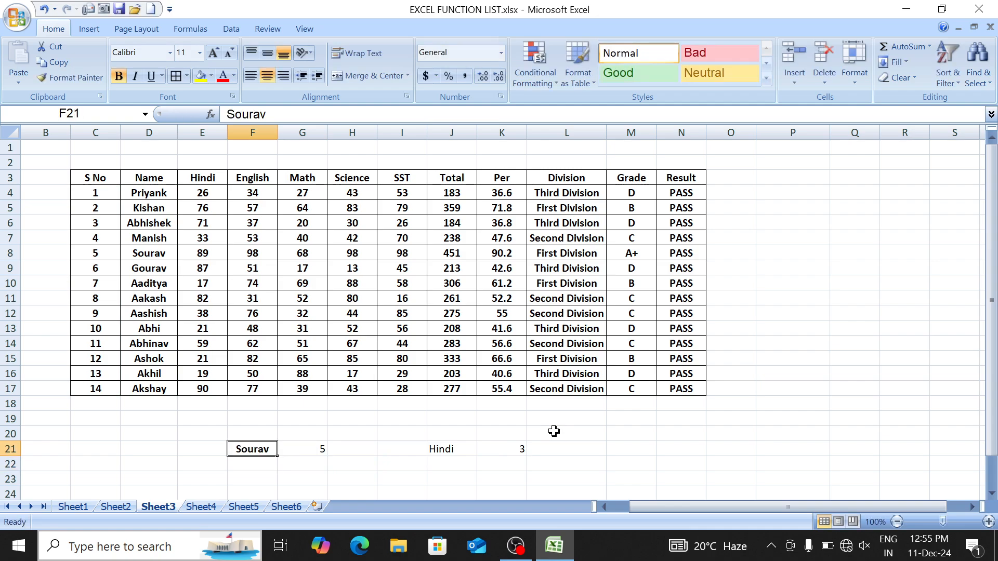
{"action": "type", "text": "Kishan"}
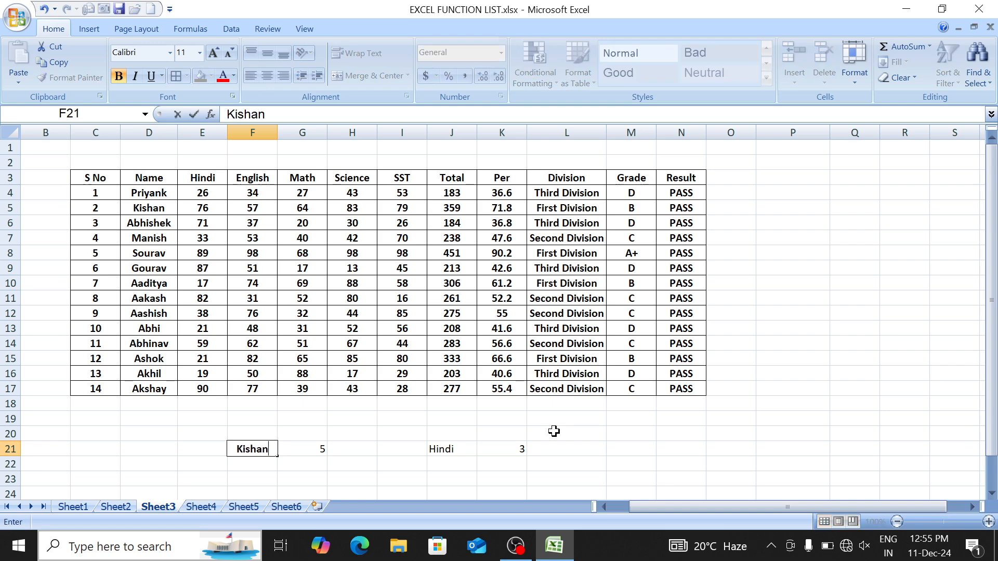
{"action": "key", "text": "Return"}
{"action": "key", "text": "Up"}
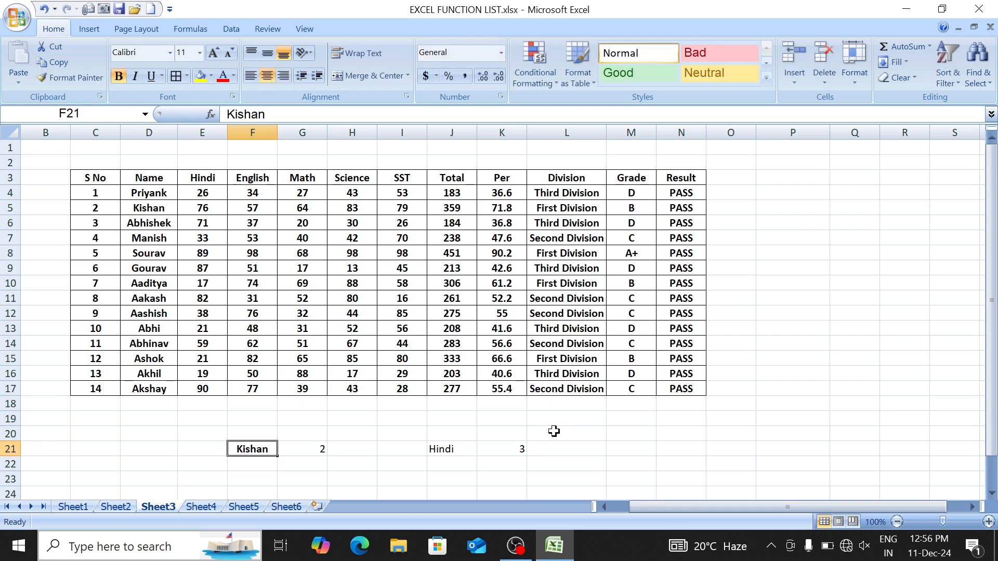
{"action": "type", "text": "Deepanshu"}
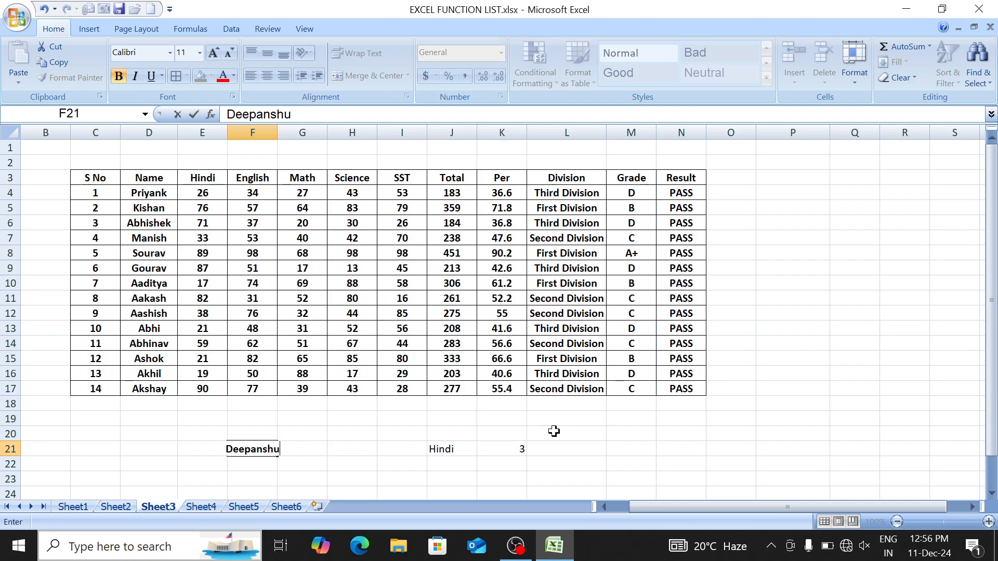
{"action": "key", "text": "Return"}
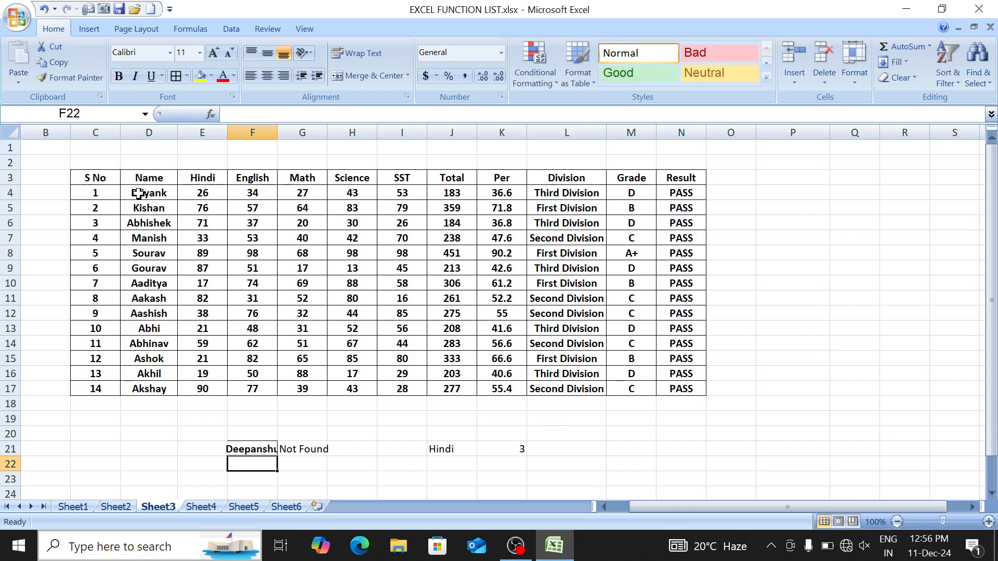
Step: Widen column F to fit the name, then go to Sheet1's function list
{"action": "left_click_drag", "start_coordinate": [277, 133], "coordinate": [302, 136]}
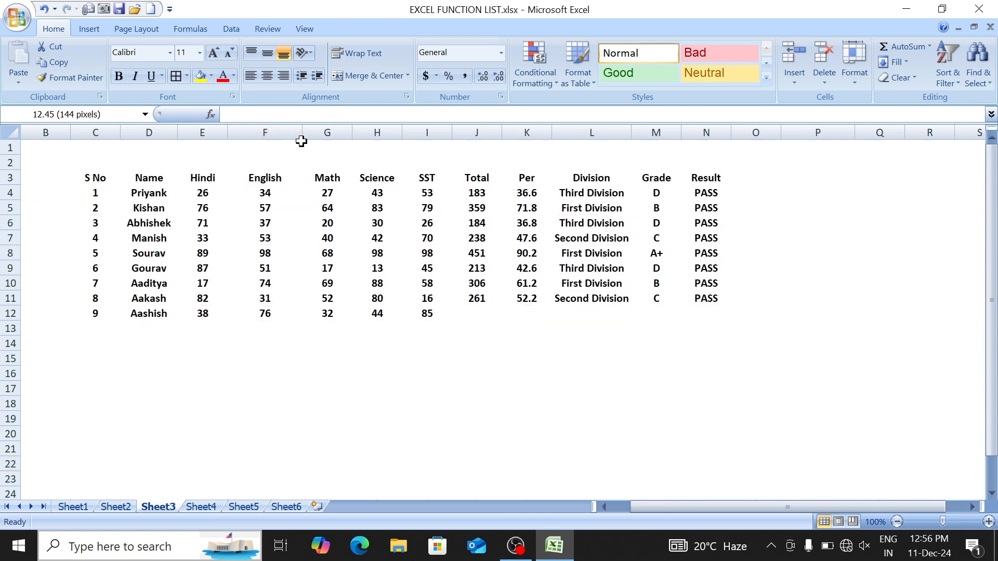
{"action": "key", "text": "ctrl+Page_Up"}
{"action": "key", "text": "ctrl+Page_Up"}
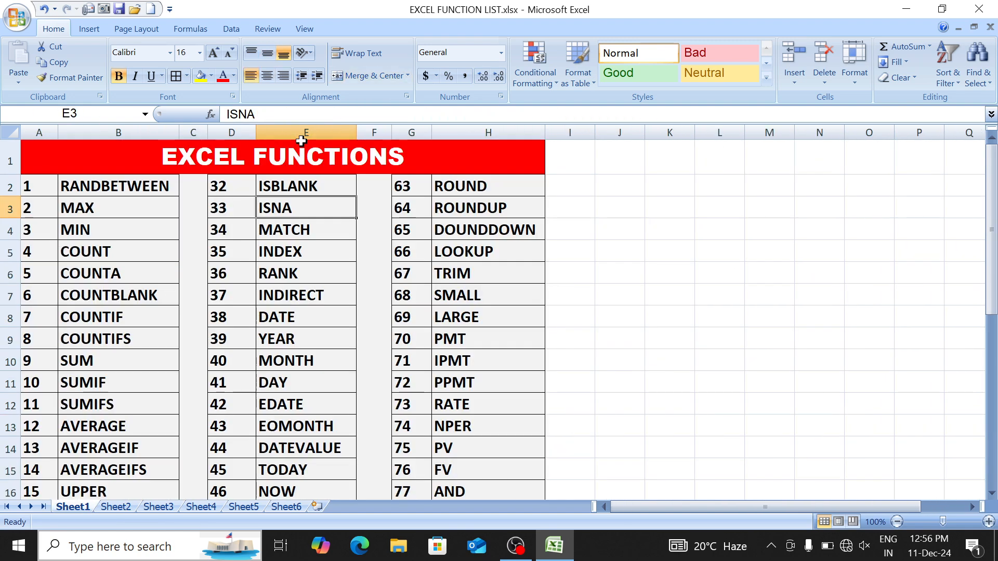
{"action": "key", "text": "Down"}
{"action": "key", "text": "Down"}
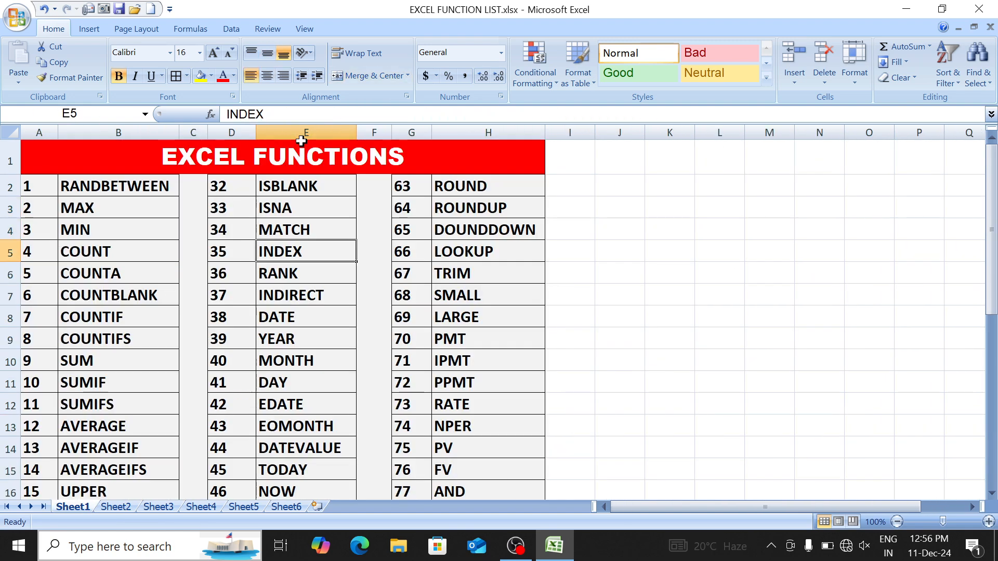
{"action": "key", "text": "shift+Down"}
{"action": "key", "text": "shift+Down"}
{"action": "key", "text": "shift+Down"}
{"action": "key", "text": "shift+Down"}
{"action": "key", "text": "shift+Down"}
{"action": "key", "text": "shift+Down"}
{"action": "key", "text": "shift+Down"}
{"action": "key", "text": "shift+Down"}
{"action": "key", "text": "shift+Down"}
{"action": "key", "text": "shift+Down"}
{"action": "key", "text": "shift+Down"}
{"action": "key", "text": "shift+Down"}
{"action": "key", "text": "shift+Down"}
{"action": "key", "text": "shift+Down"}
{"action": "key", "text": "shift+Down"}
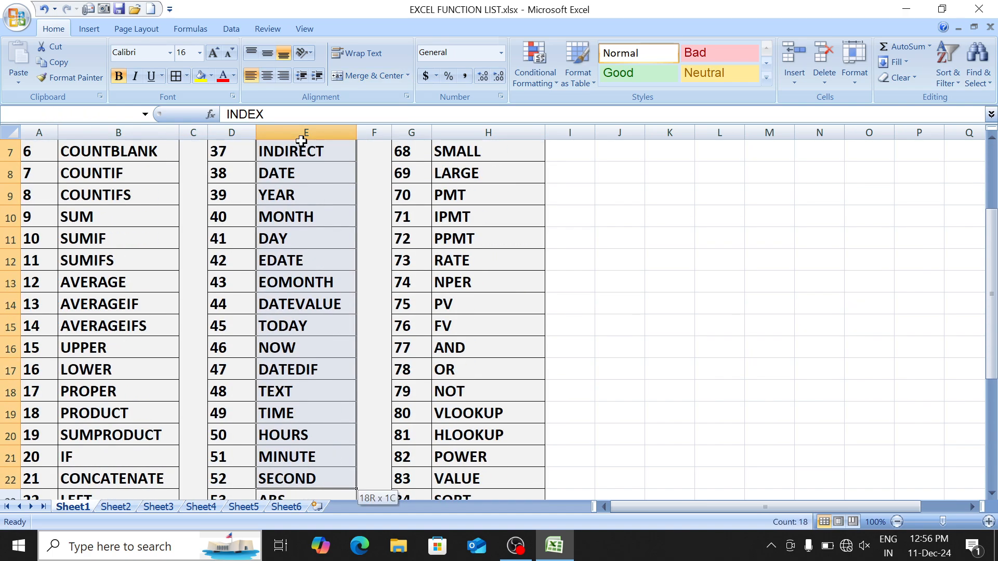